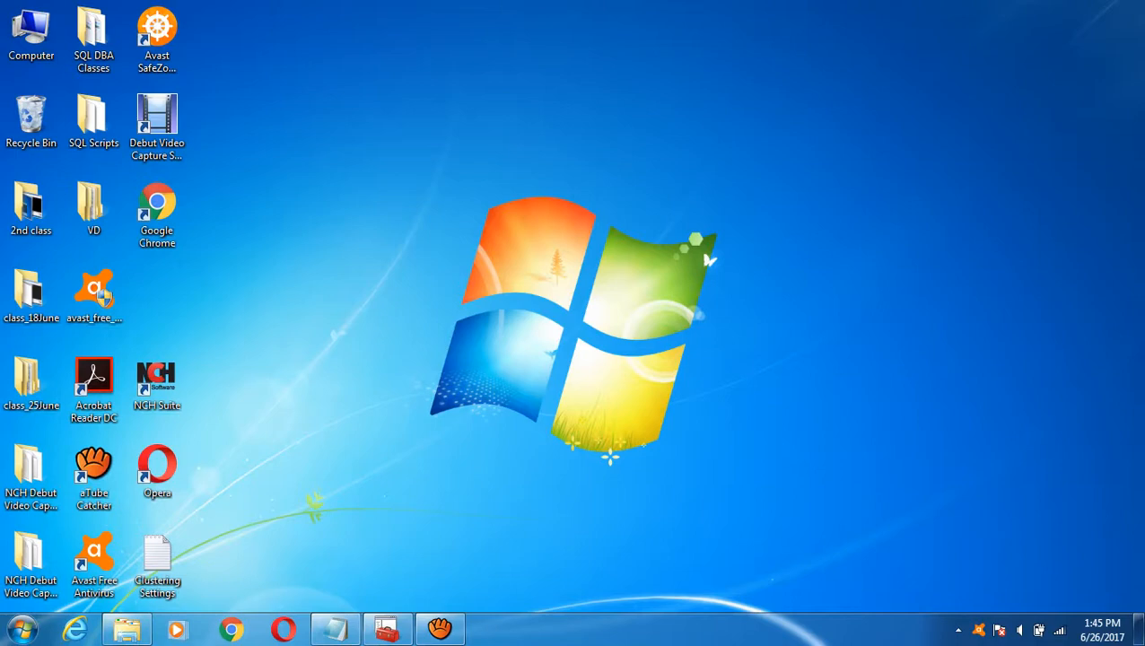
# - Show D:\Software in Explorer and select its SQL Server 2012, Windows Server 2012 R2 and VirtualBox items
pyautogui.click(22, 630)
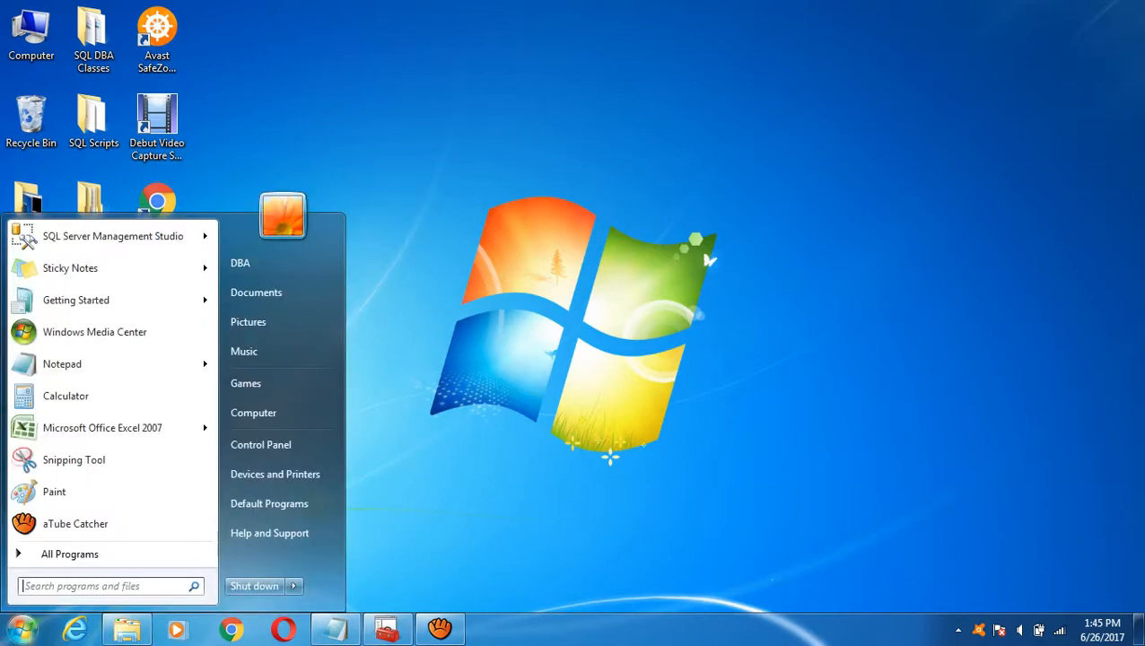
pyautogui.click(127, 628)
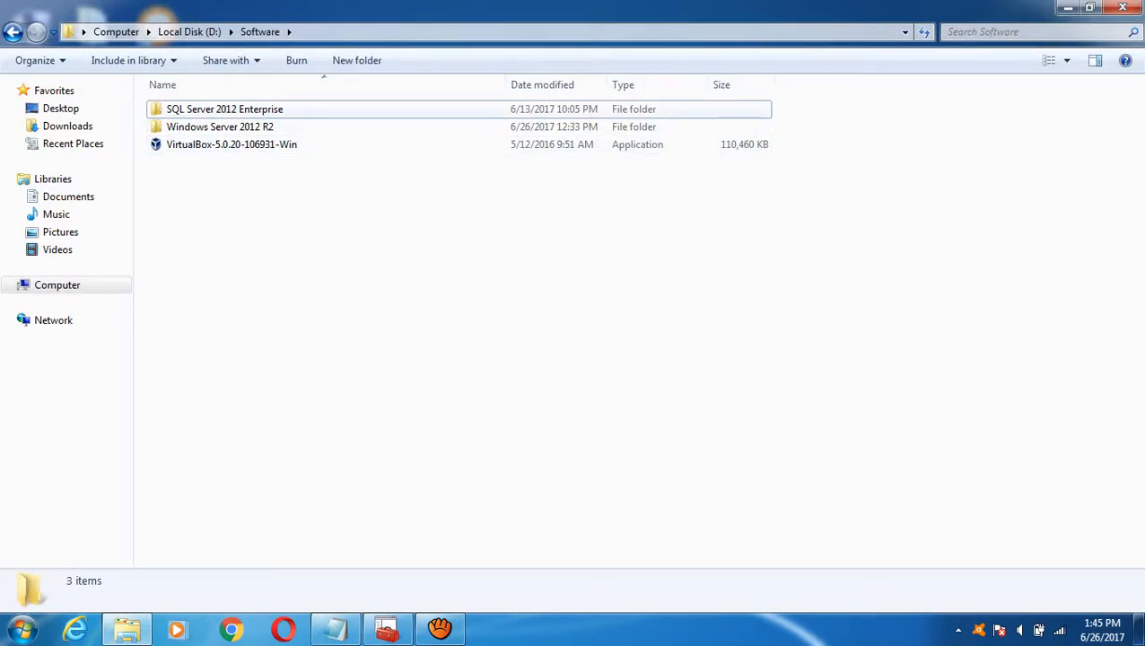
pyautogui.click(224, 108)
pyautogui.click(220, 127)
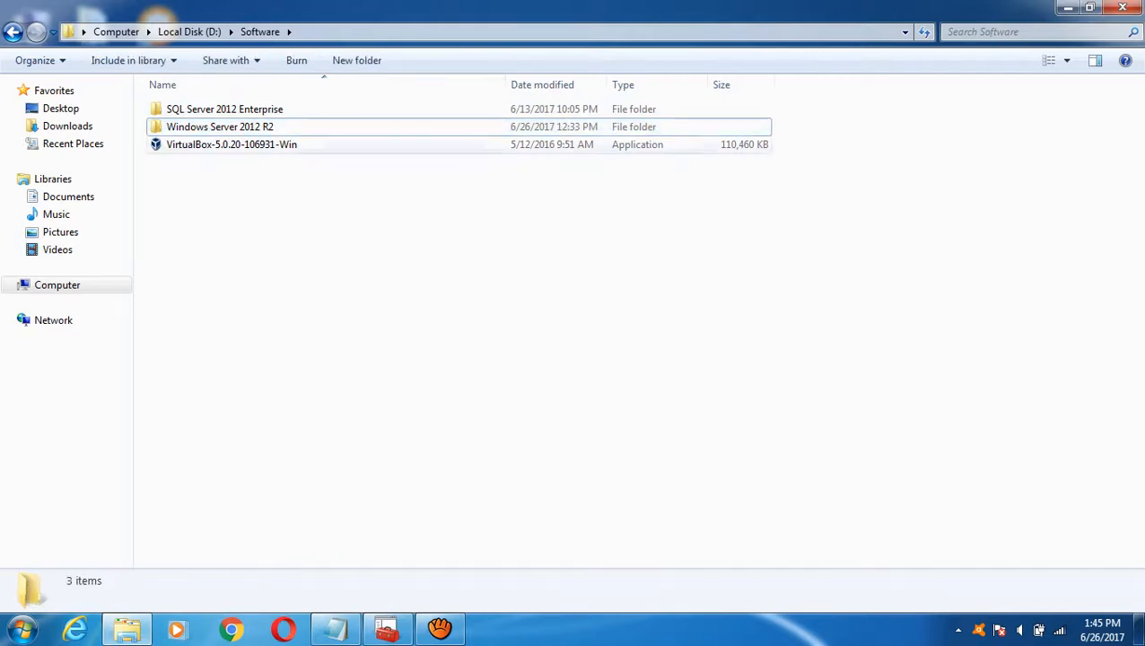
pyautogui.click(231, 145)
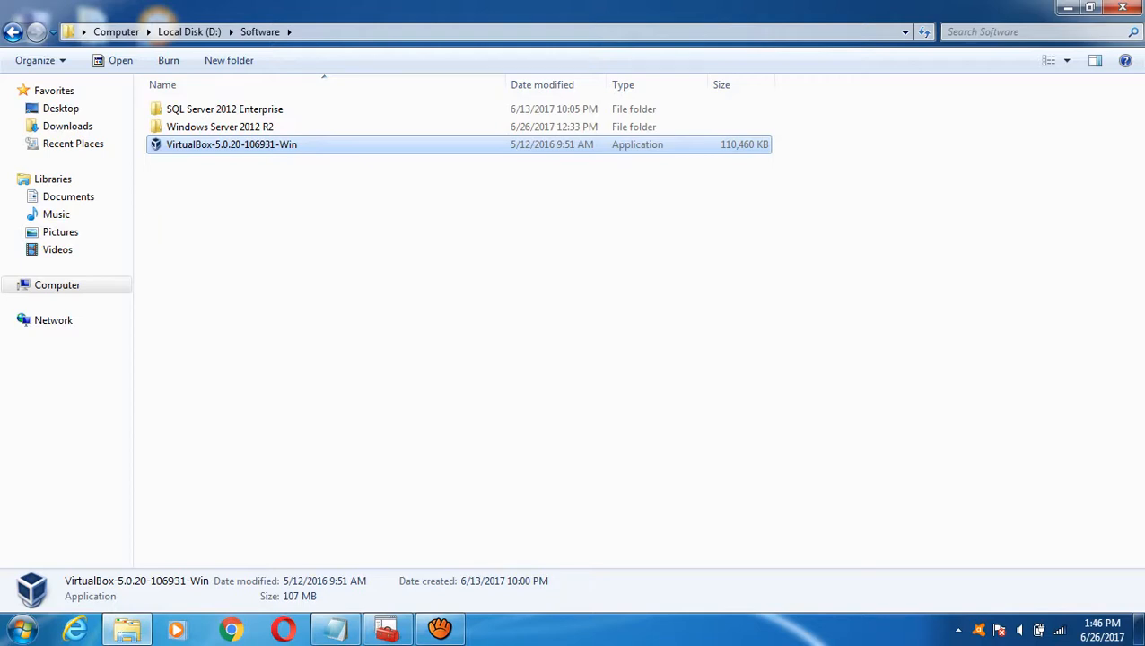
pyautogui.doubleClick(220, 126)
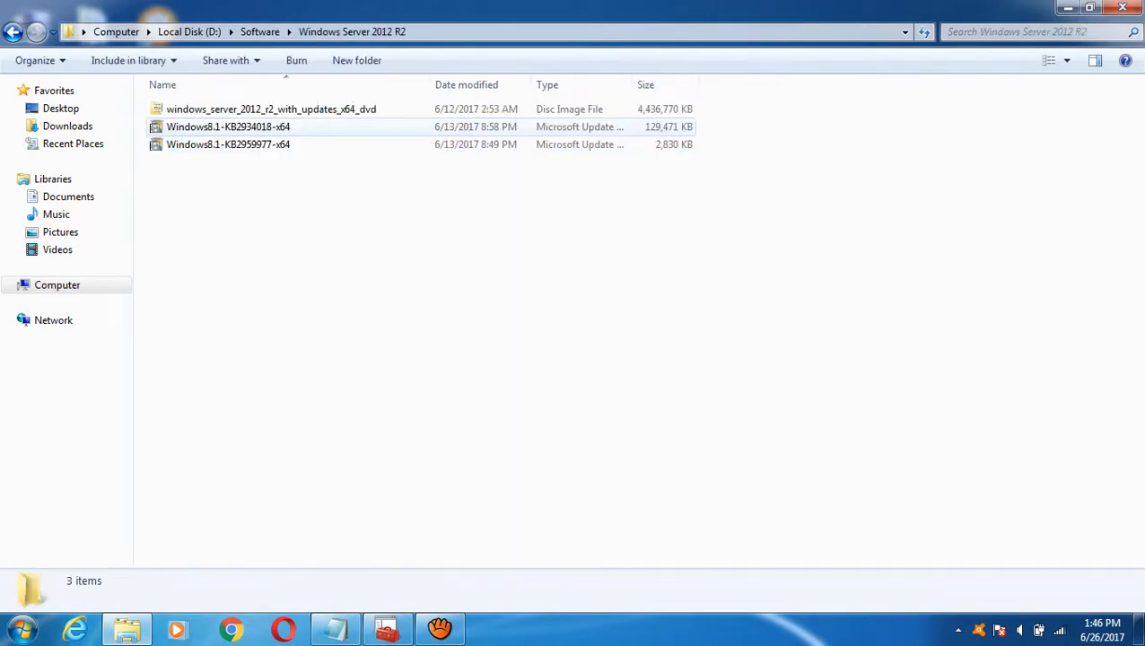
pyautogui.click(233, 109)
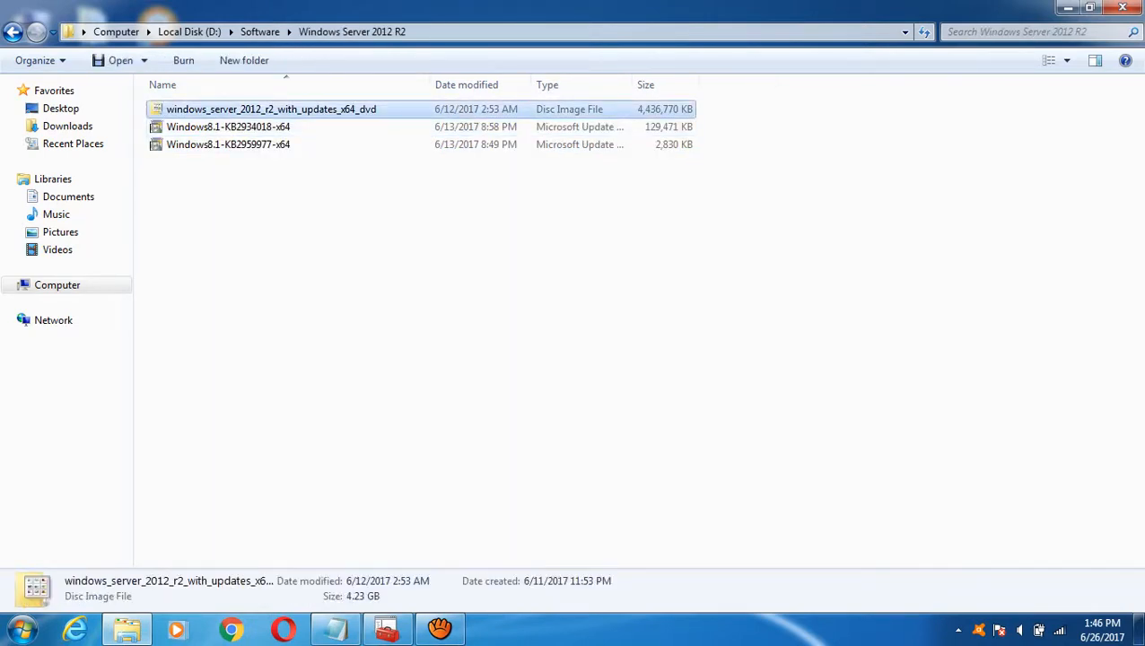
pyautogui.click(228, 126)
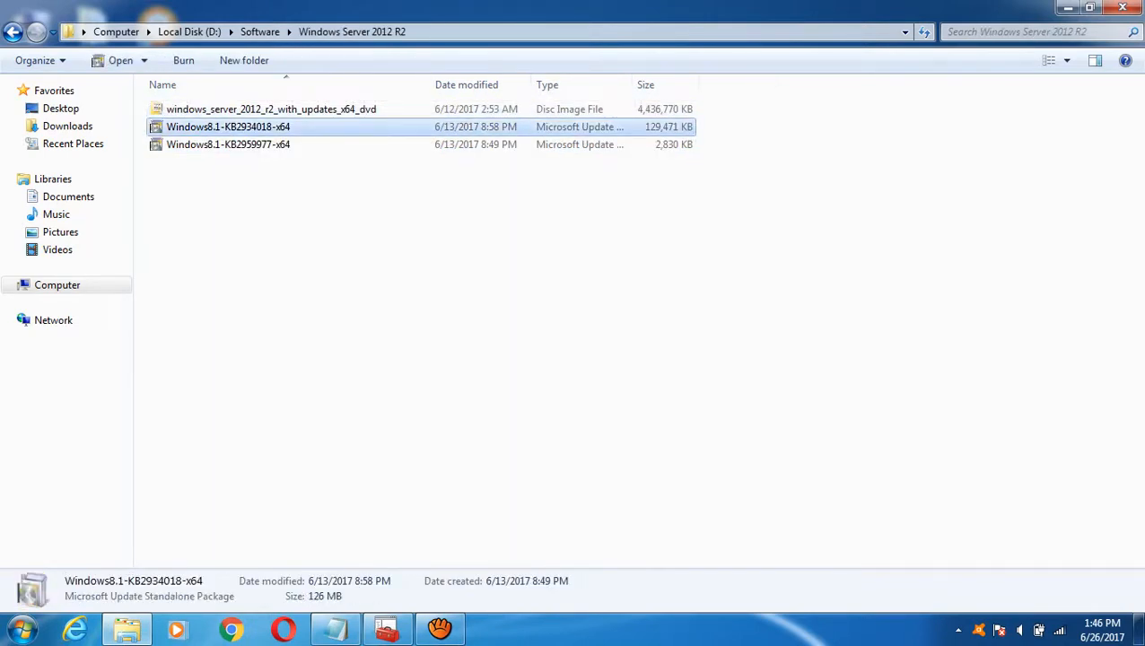
pyautogui.click(269, 108)
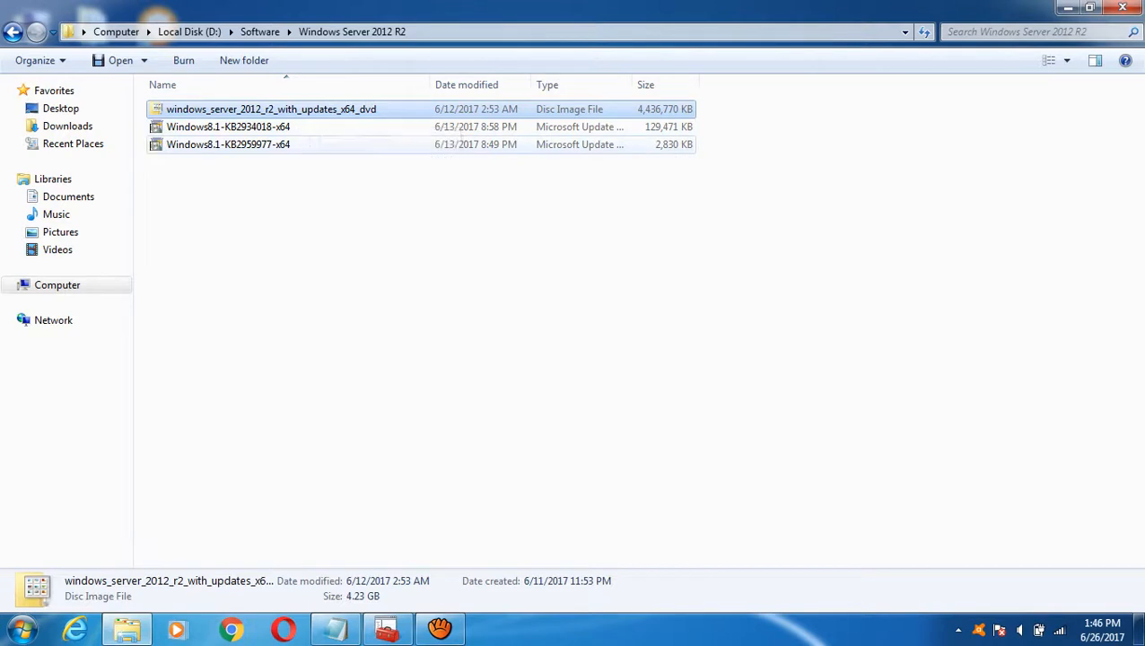
pyautogui.click(259, 31)
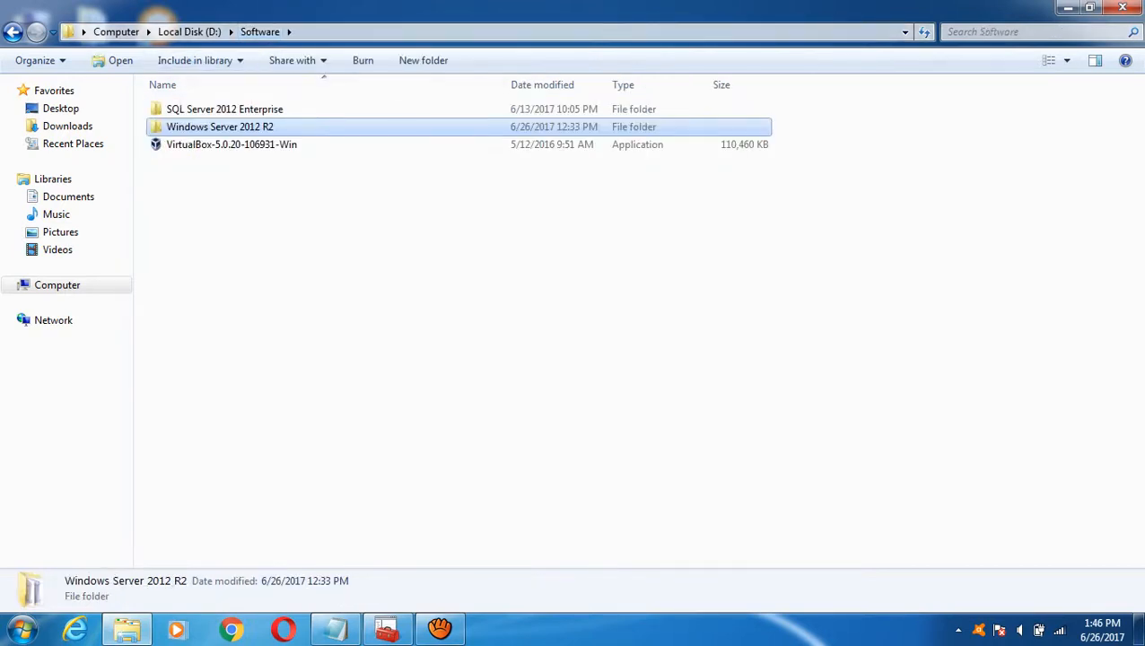
pyautogui.click(225, 108)
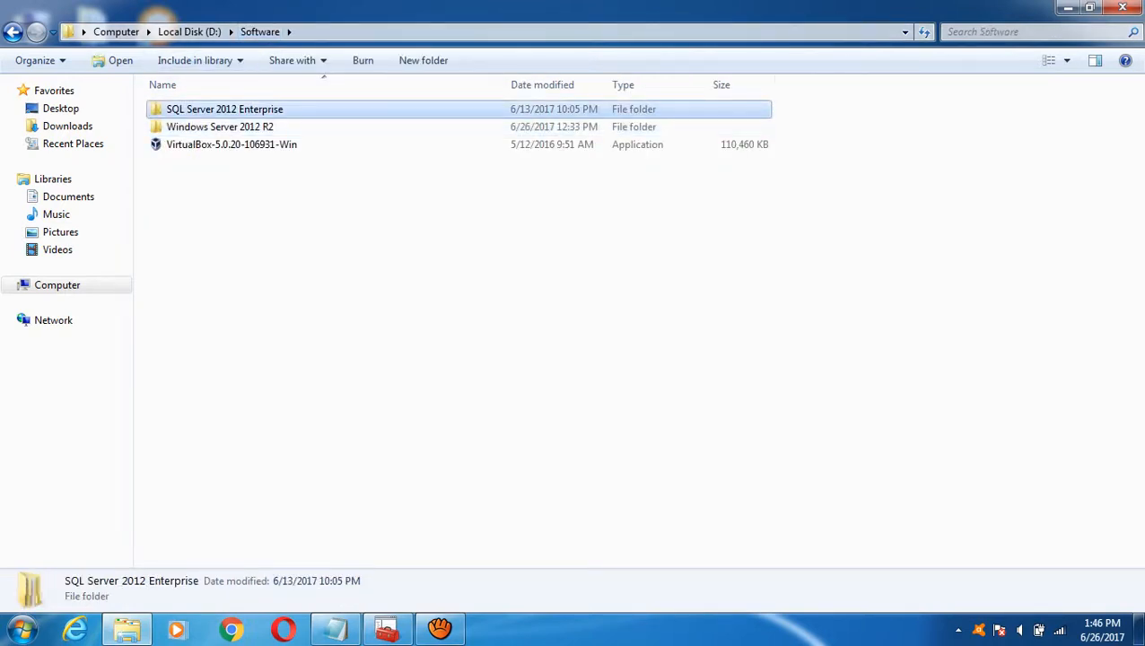
pyautogui.hotkey('ctrl', 'space')
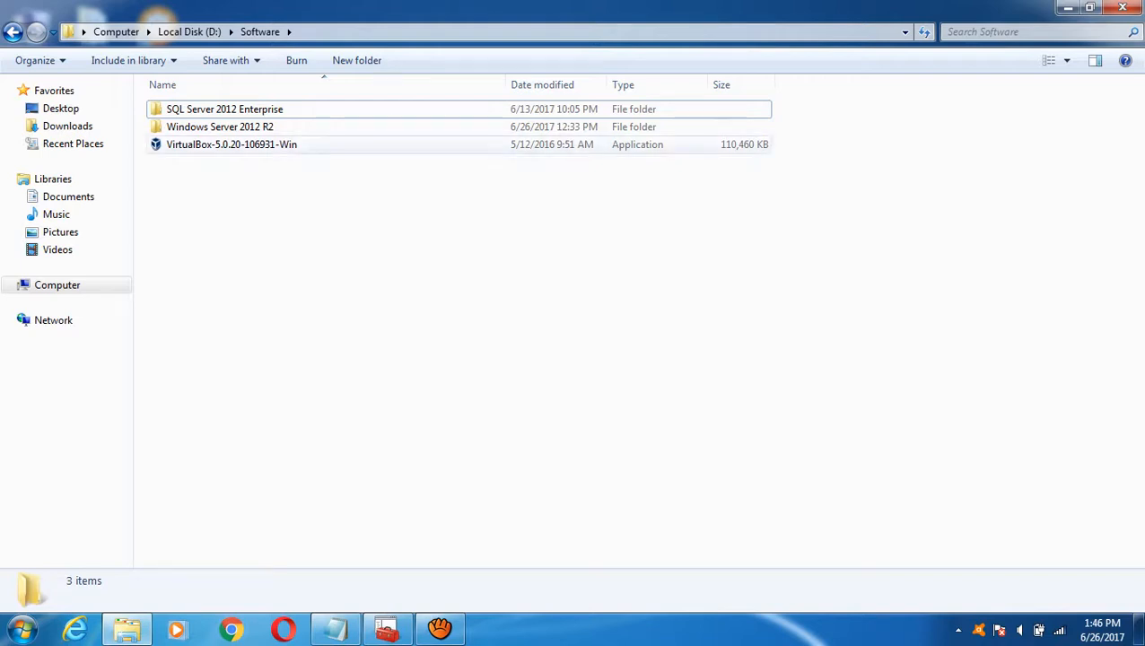
# - Launch the VirtualBox-5.0.20 installer and confirm running it past the security warning
pyautogui.click(232, 145)
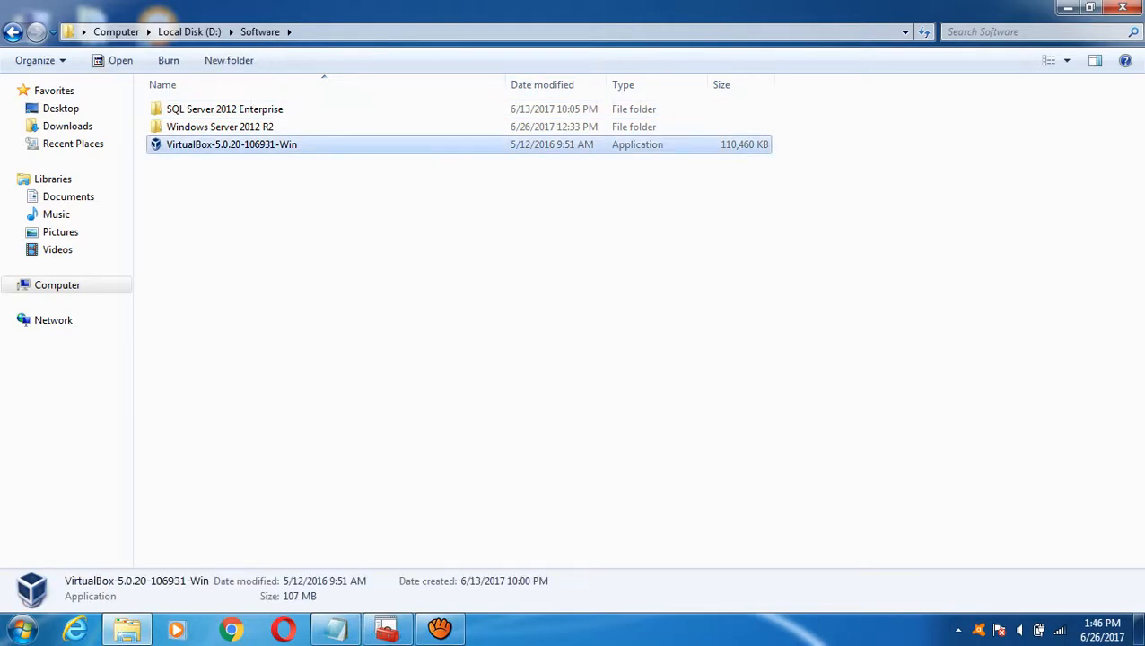
pyautogui.press('Return')
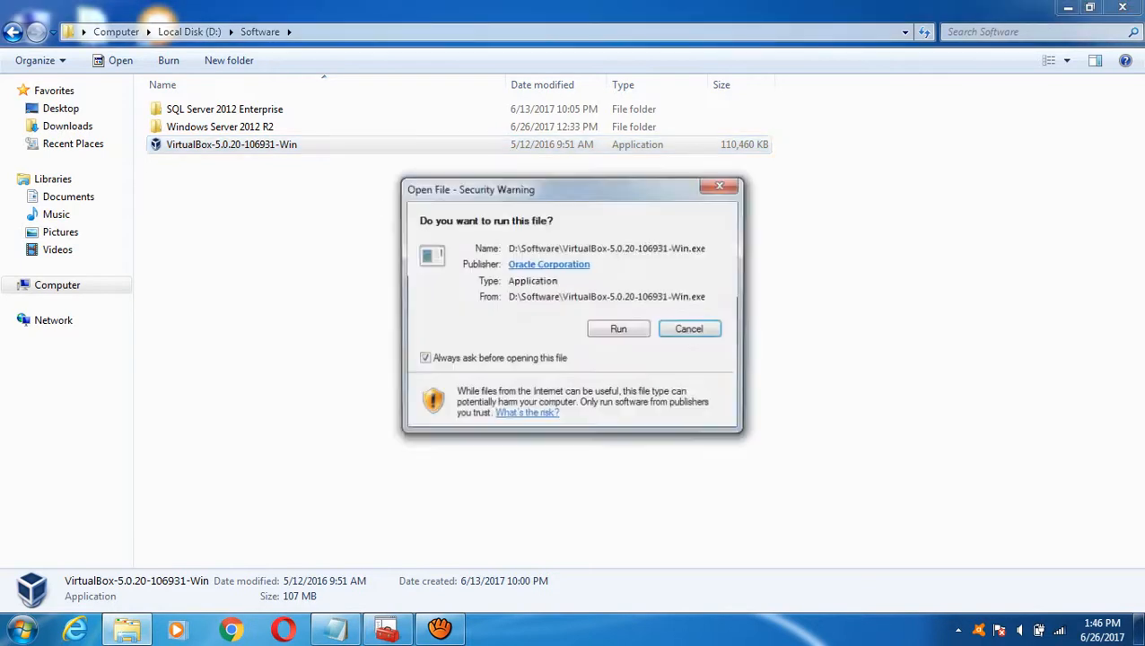
pyautogui.hotkey('alt', 'r')
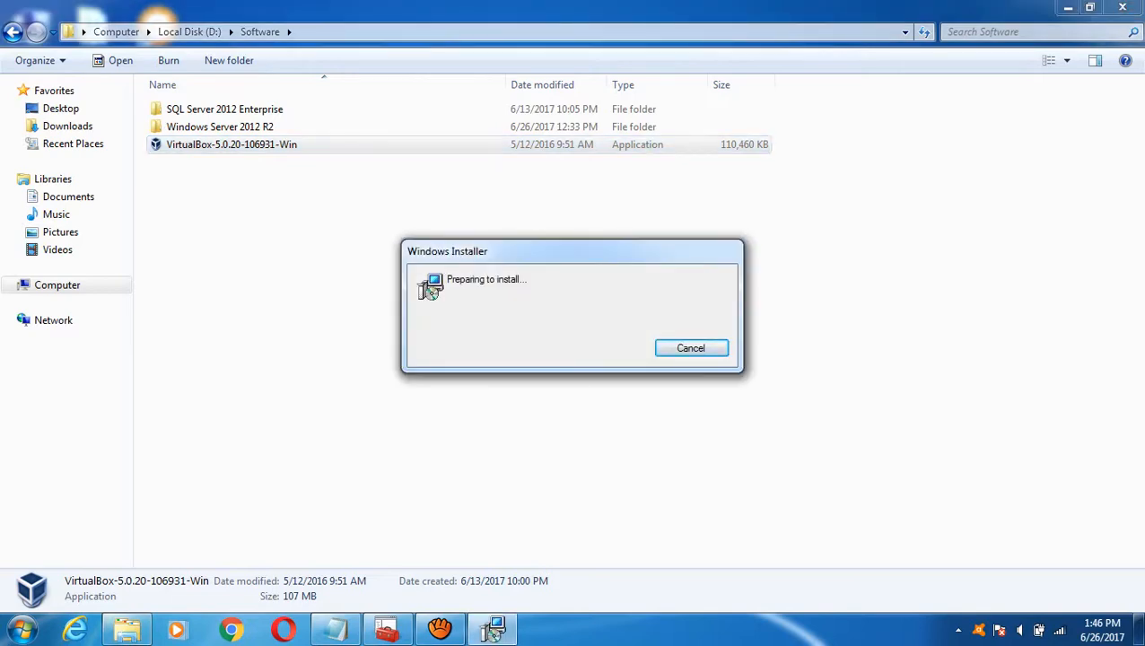
# - Trim the notes line to 'repeat above step three times' and return to the setup wizard
pyautogui.hotkey('alt', 'Tab')
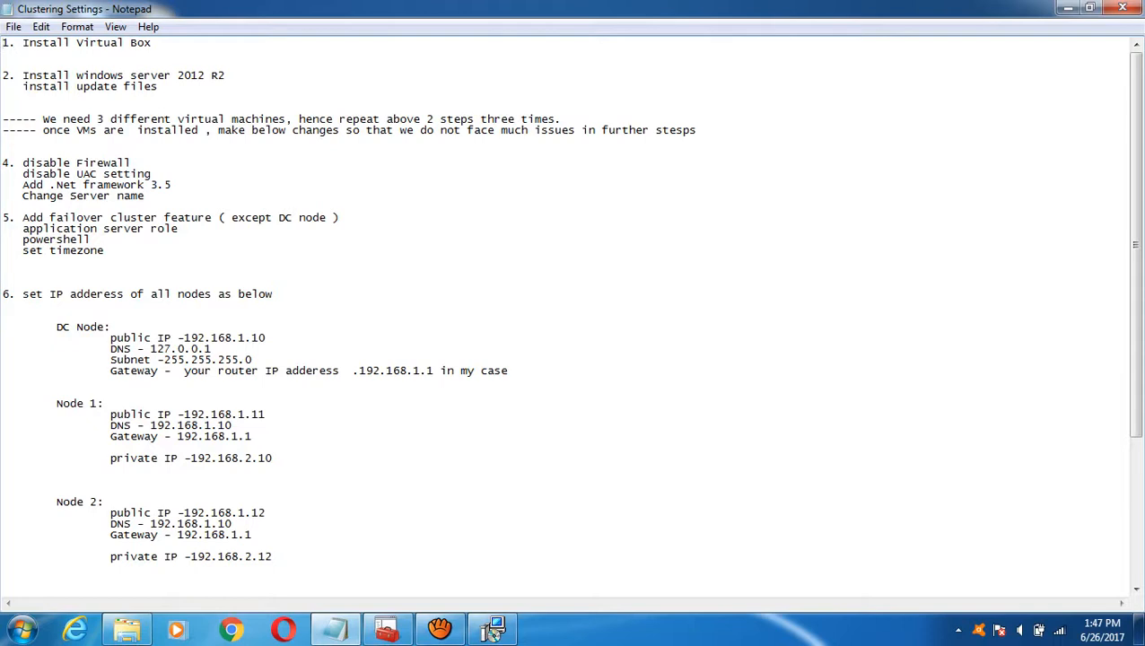
pyautogui.press('BackSpace')
pyautogui.press('Left')
pyautogui.press('Left')
pyautogui.press('Left')
pyautogui.press('Left')
pyautogui.press('BackSpace')
pyautogui.press('BackSpace')
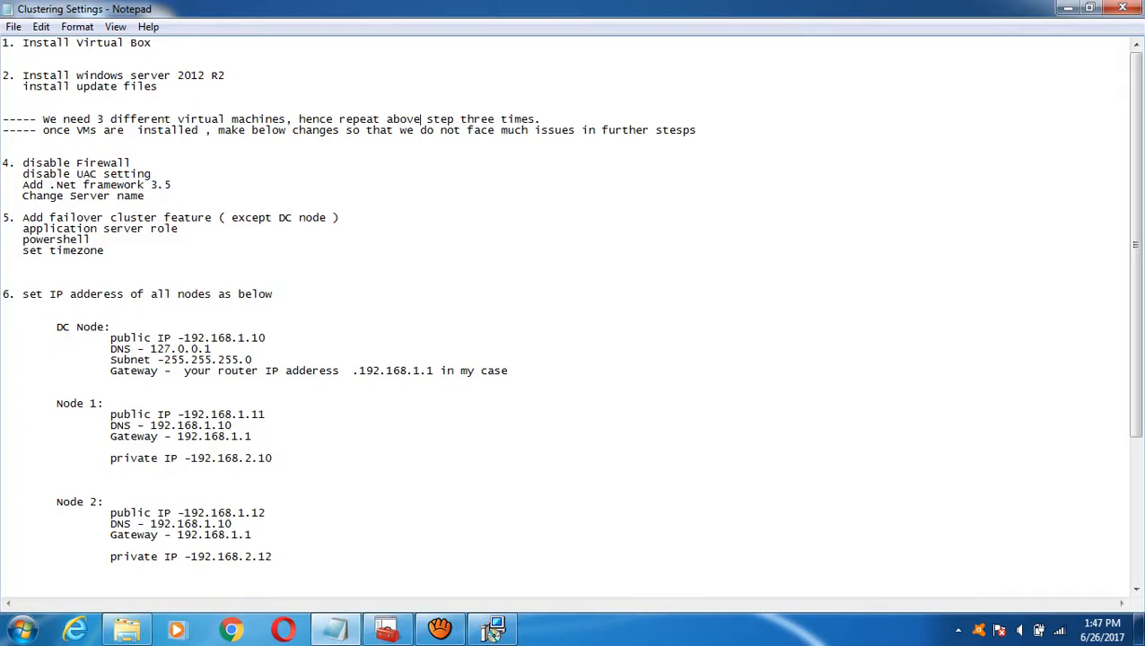
pyautogui.click(494, 631)
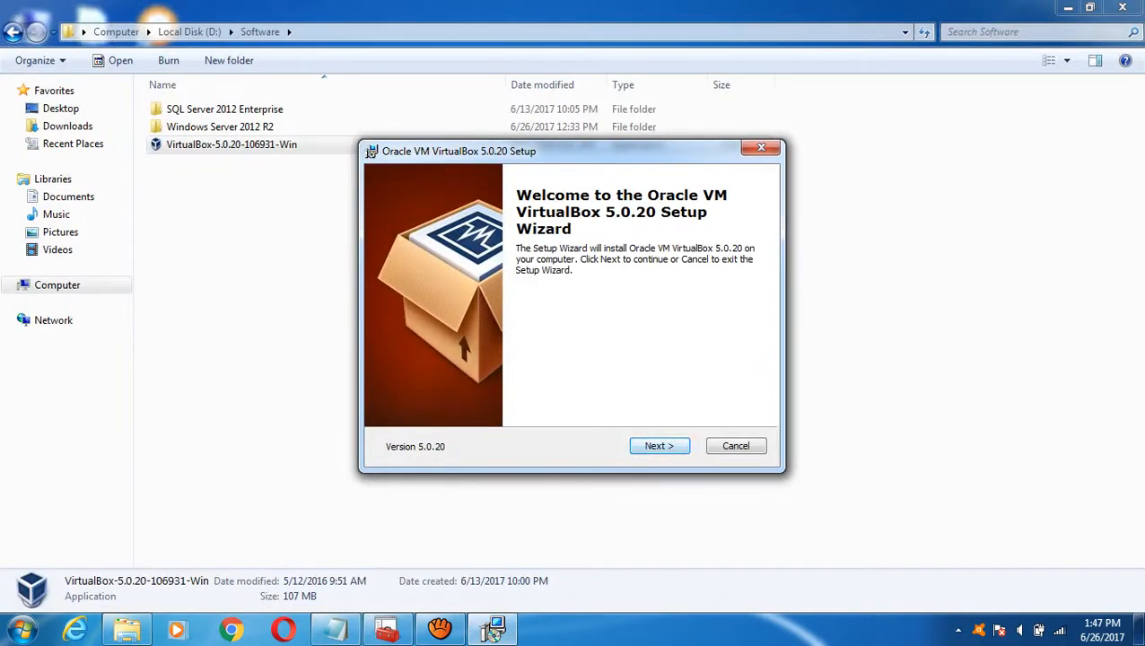
# - Accept the default features and shortcut options to install VirtualBox 5.0.20, then watch the progress
pyautogui.press('Return')
pyautogui.press('Return')
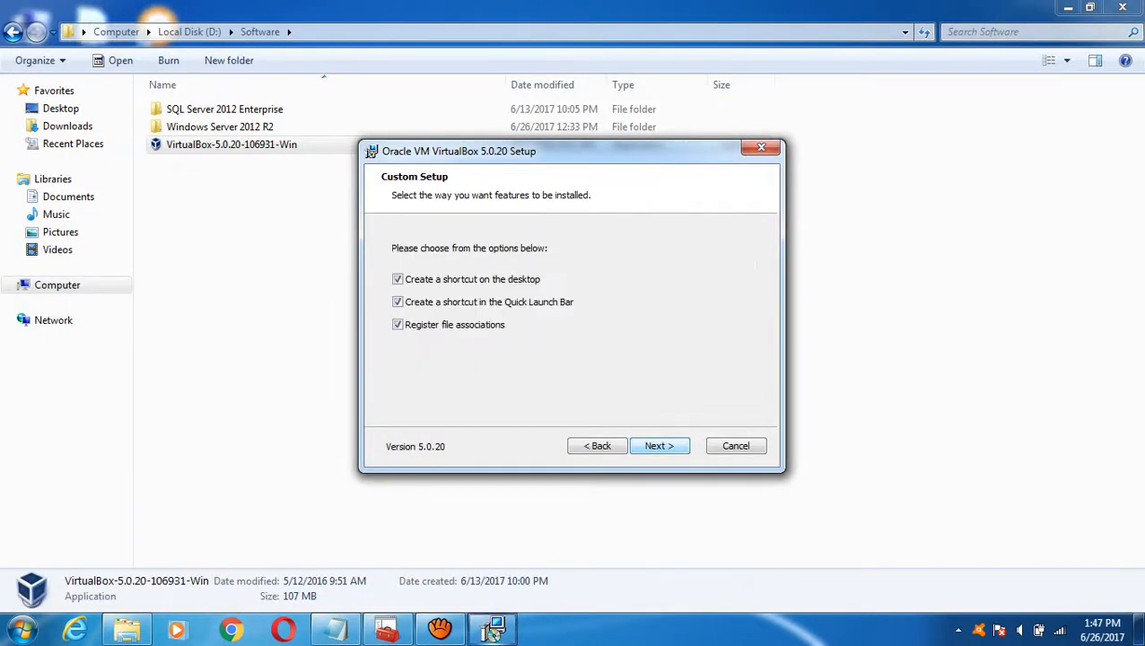
pyautogui.press('Return')
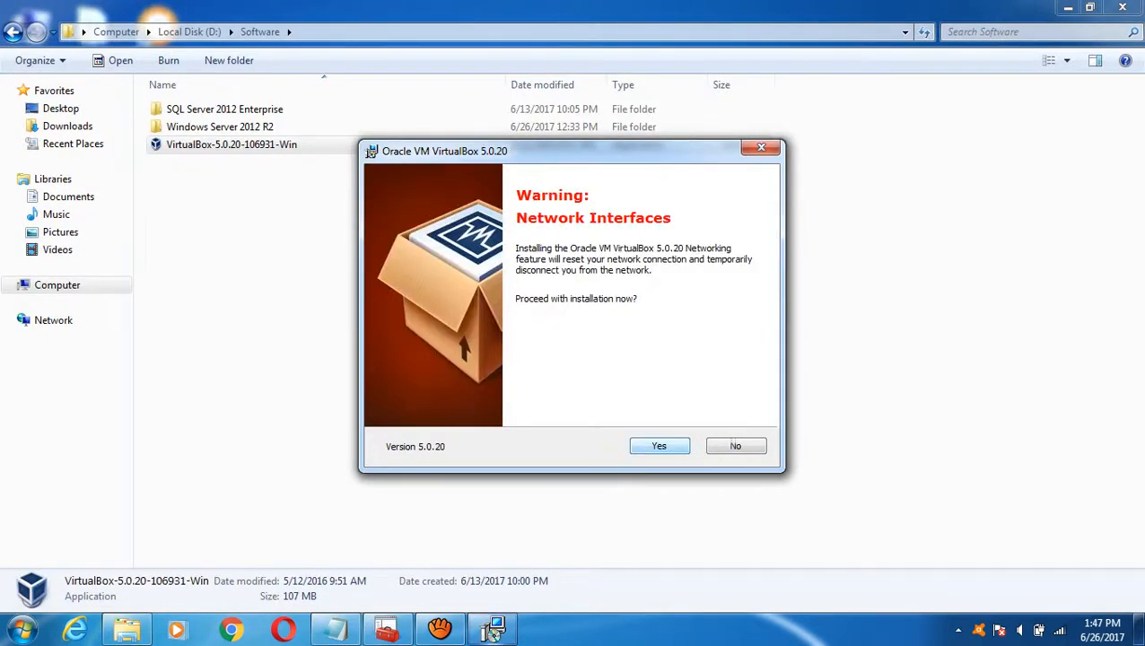
pyautogui.press('Return')
pyautogui.press('Return')
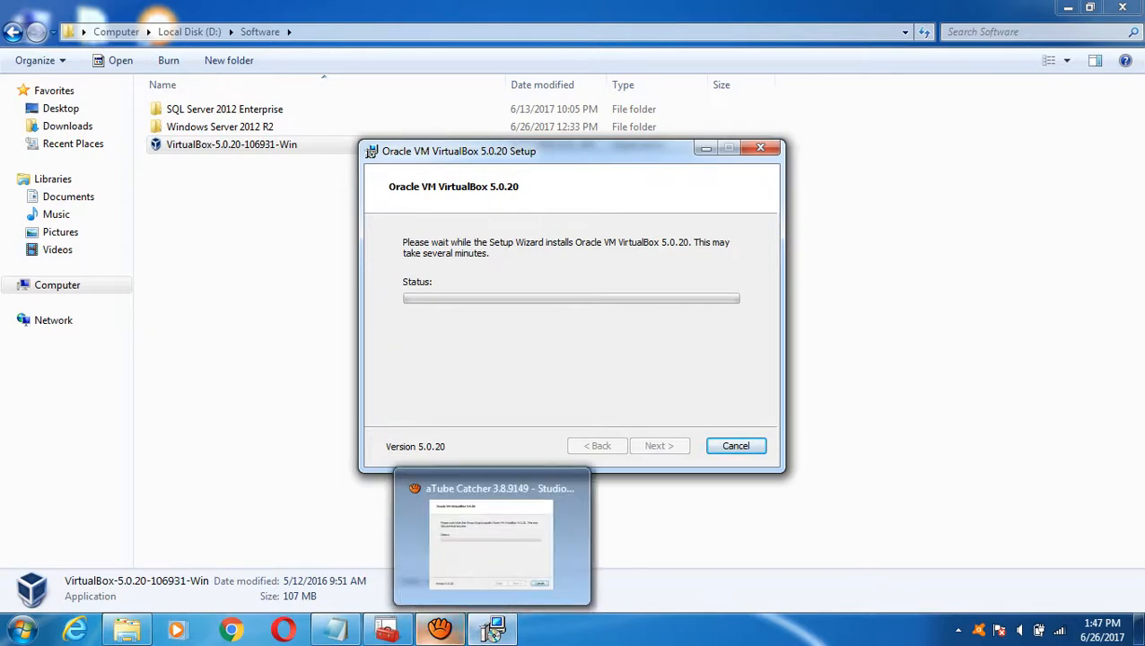
pyautogui.click(439, 630)
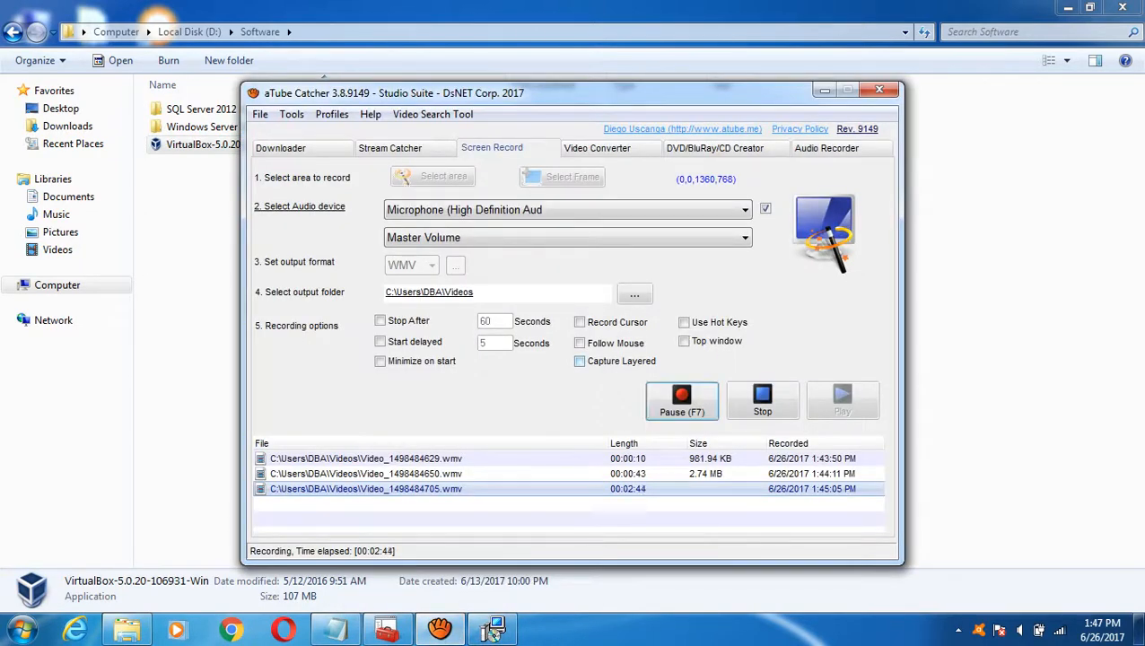
pyautogui.click(492, 631)
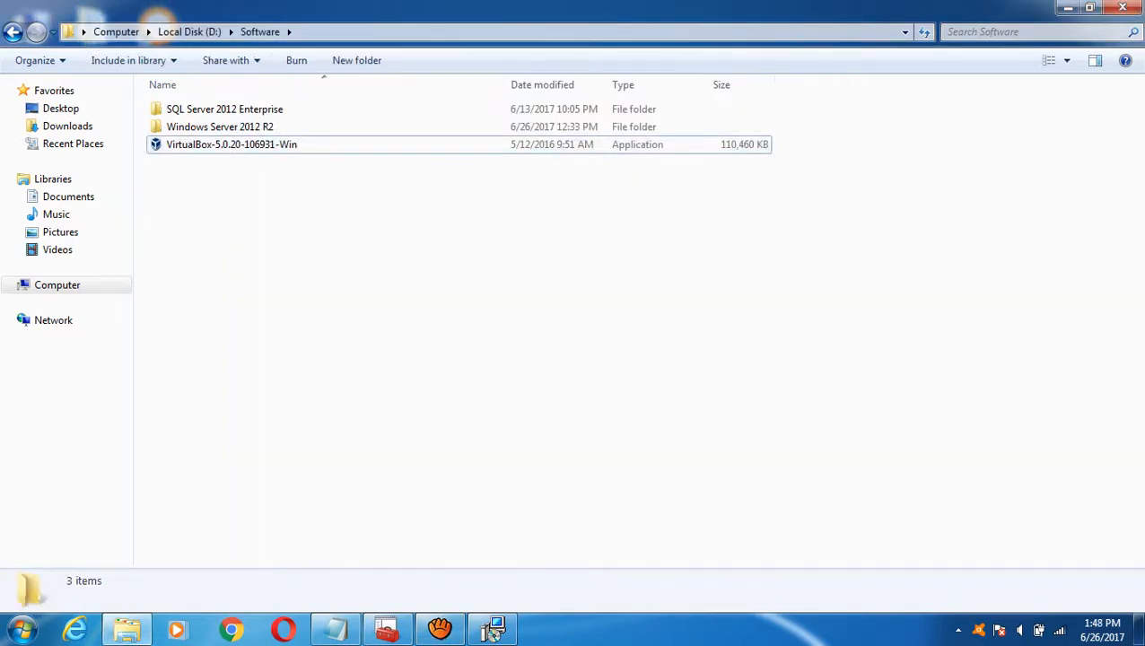
pyautogui.click(492, 631)
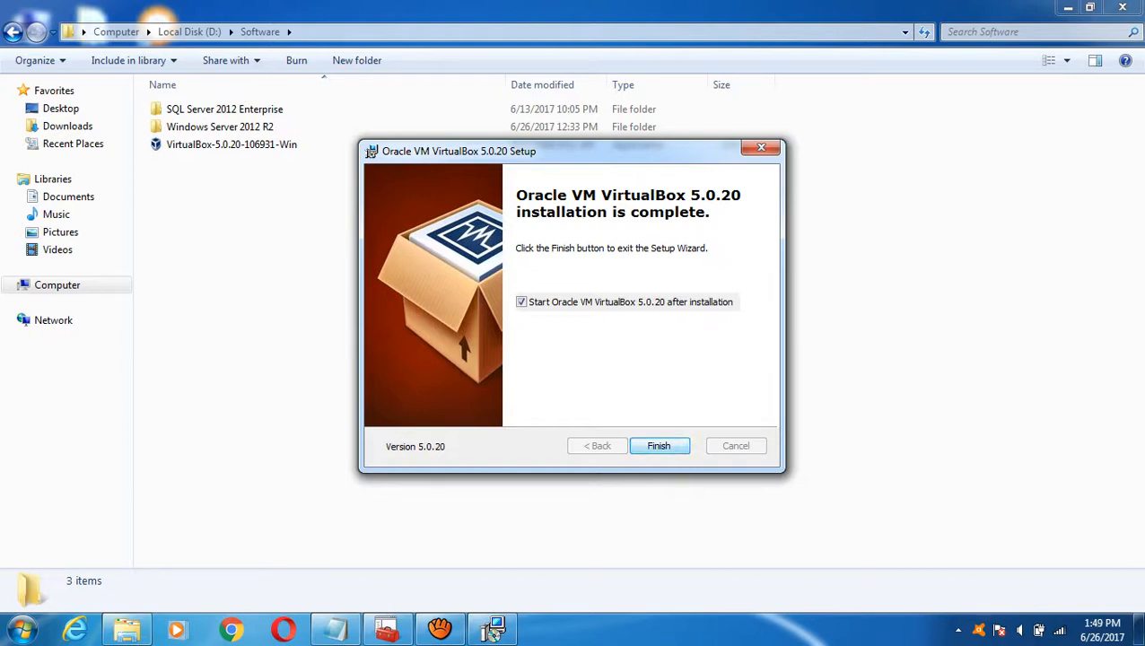
# - Finish setup, restore VirtualBox Manager and start the New virtual machine wizard
pyautogui.press('Return')
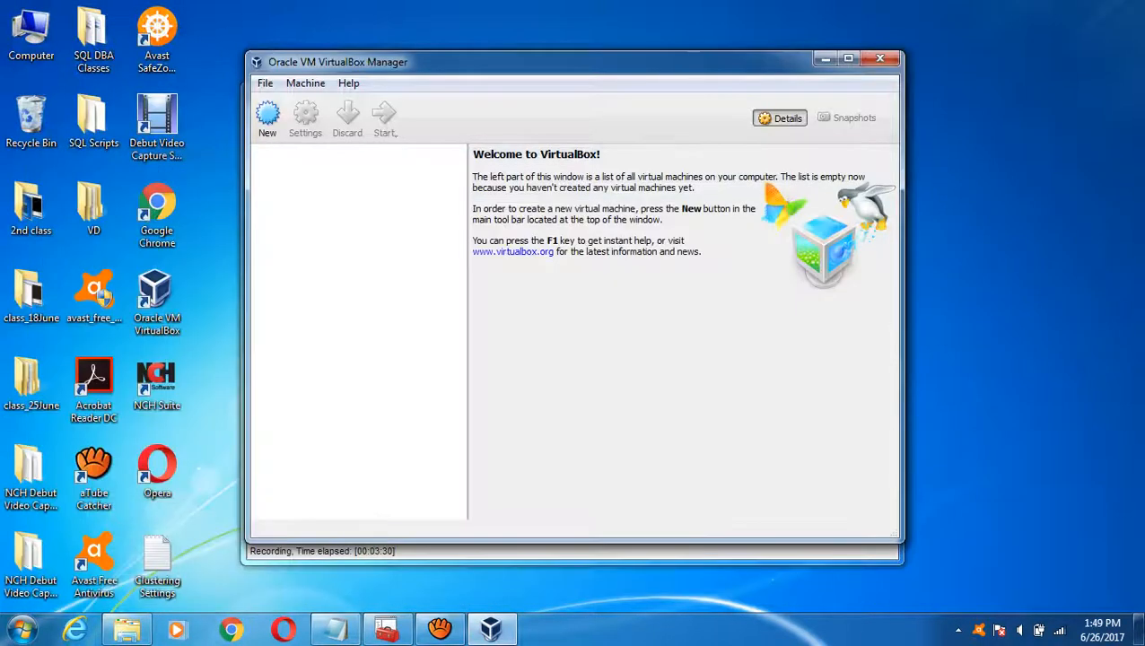
pyautogui.click(826, 59)
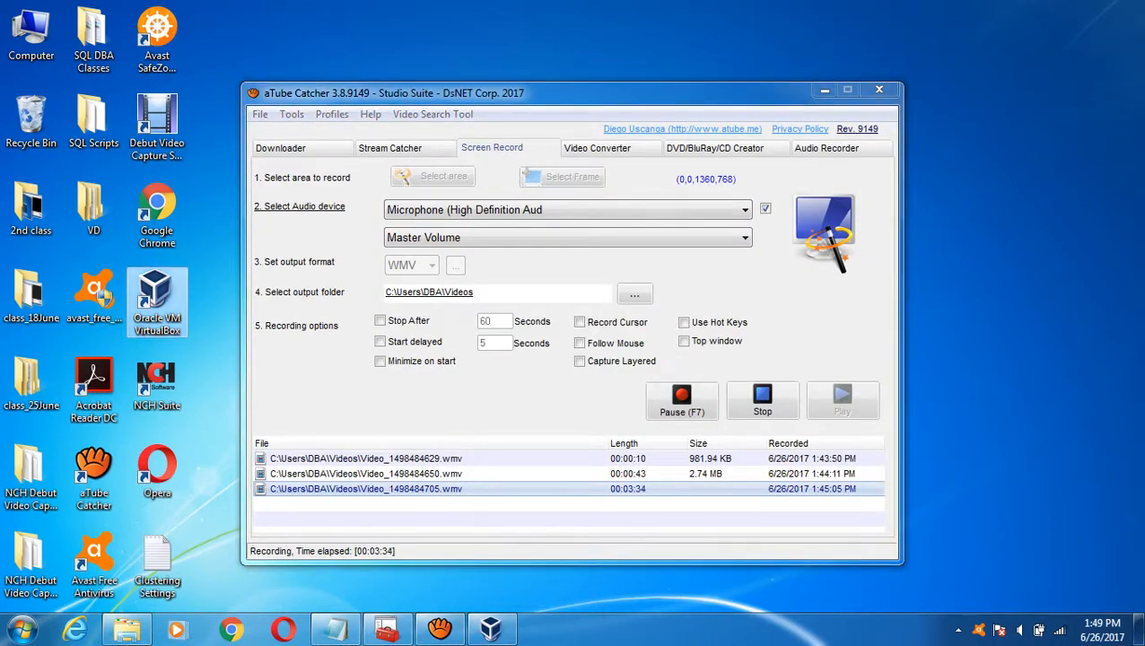
pyautogui.click(825, 90)
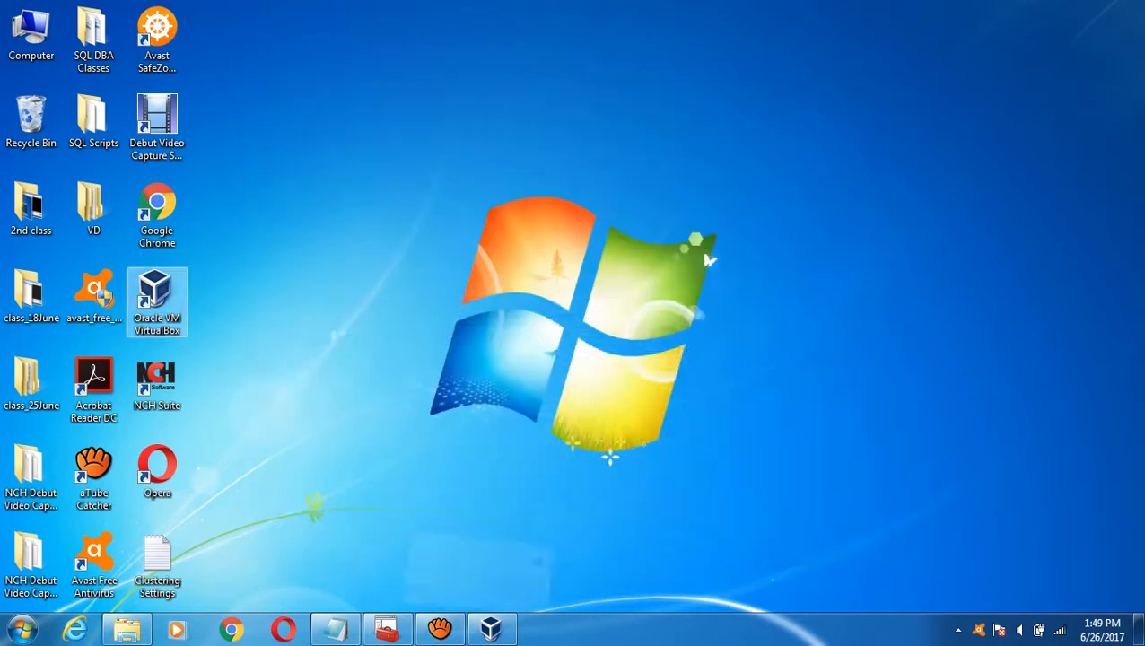
pyautogui.click(490, 628)
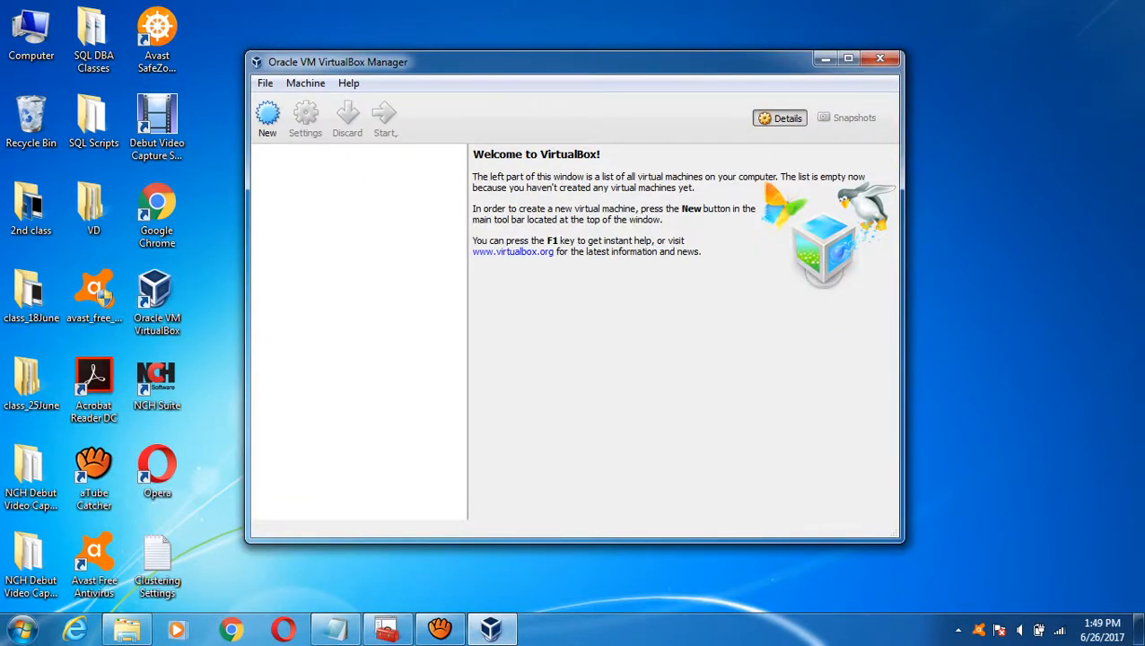
pyautogui.click(268, 117)
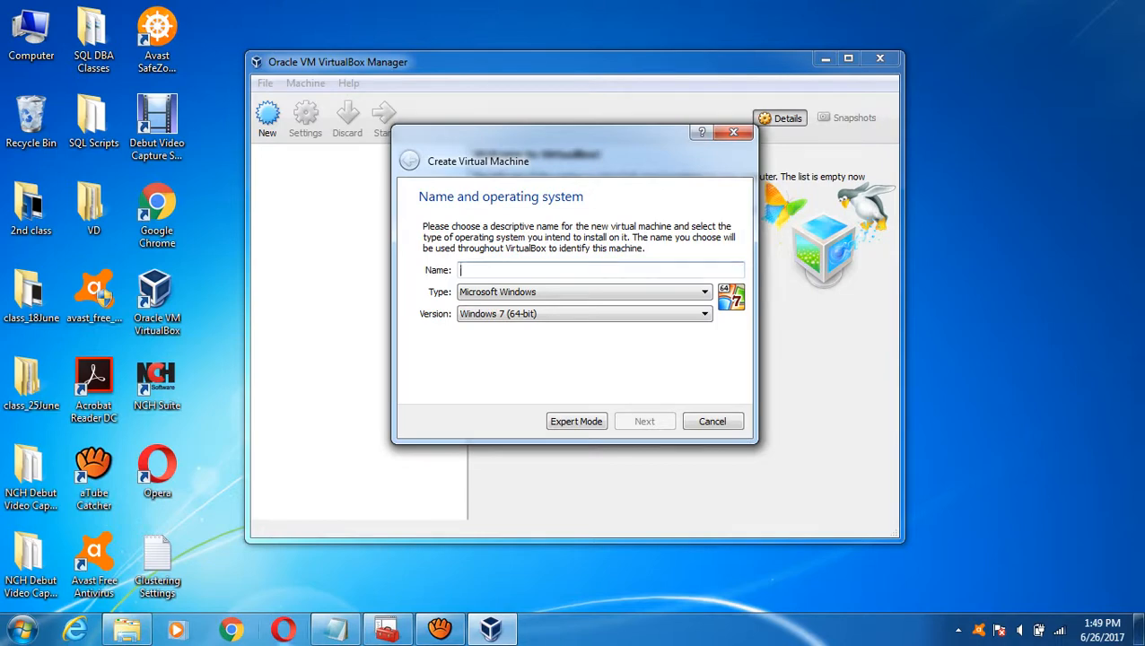
# - Add 'DC - For Domain Controller', 'Node1' and 'Nod2' on separate lines below the notes
pyautogui.click(335, 628)
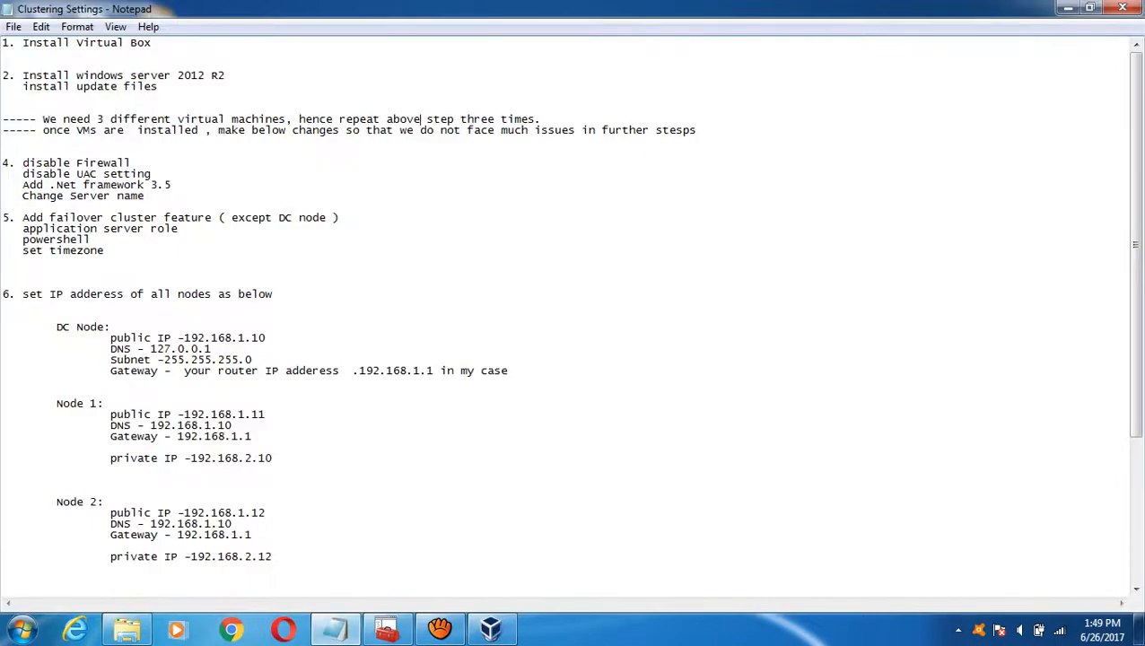
pyautogui.click(2, 141)
pyautogui.press('Return')
pyautogui.press('Return')
pyautogui.press('Return')
pyautogui.write('DC ')
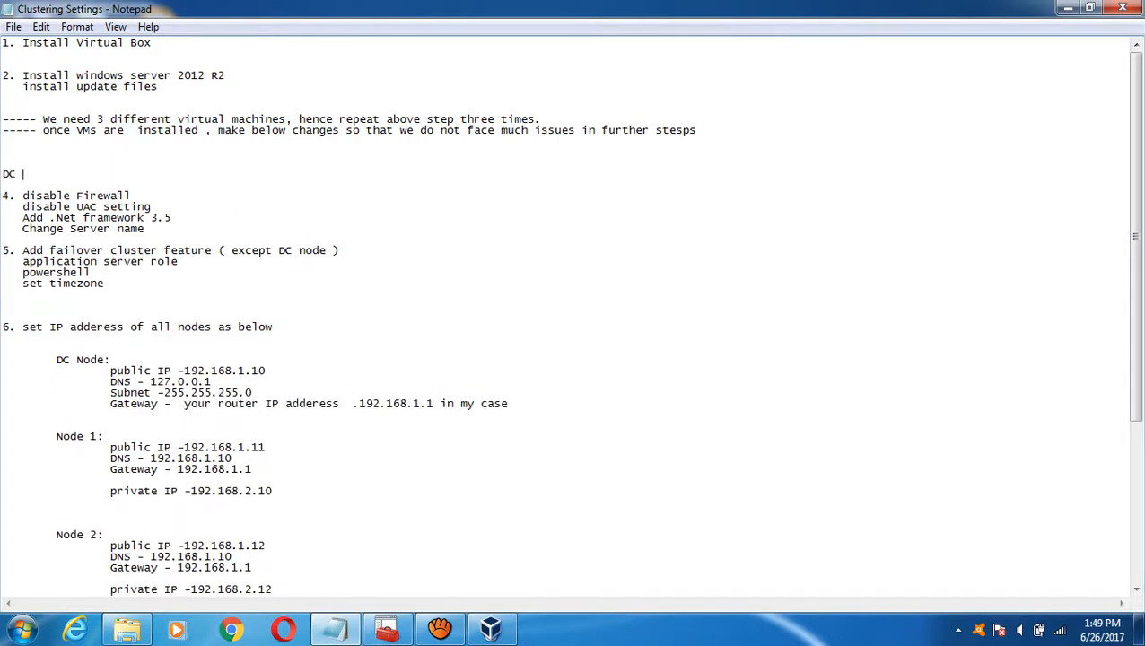
pyautogui.write('- For Domain Contro')
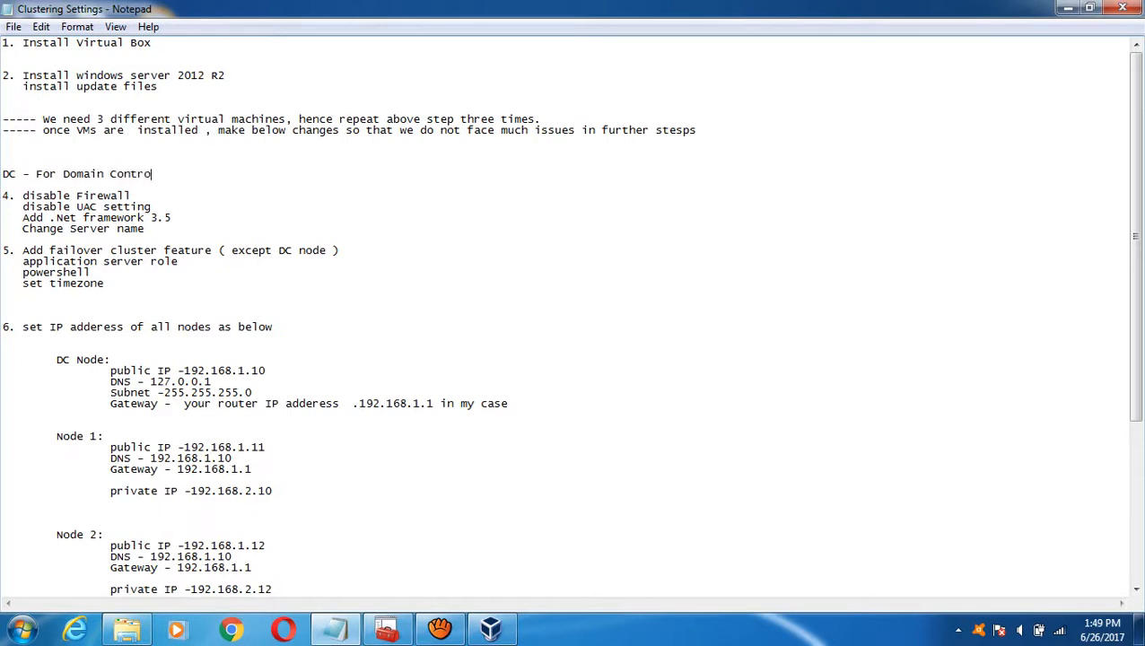
pyautogui.write('ller')
pyautogui.press('Return')
pyautogui.write('Node')
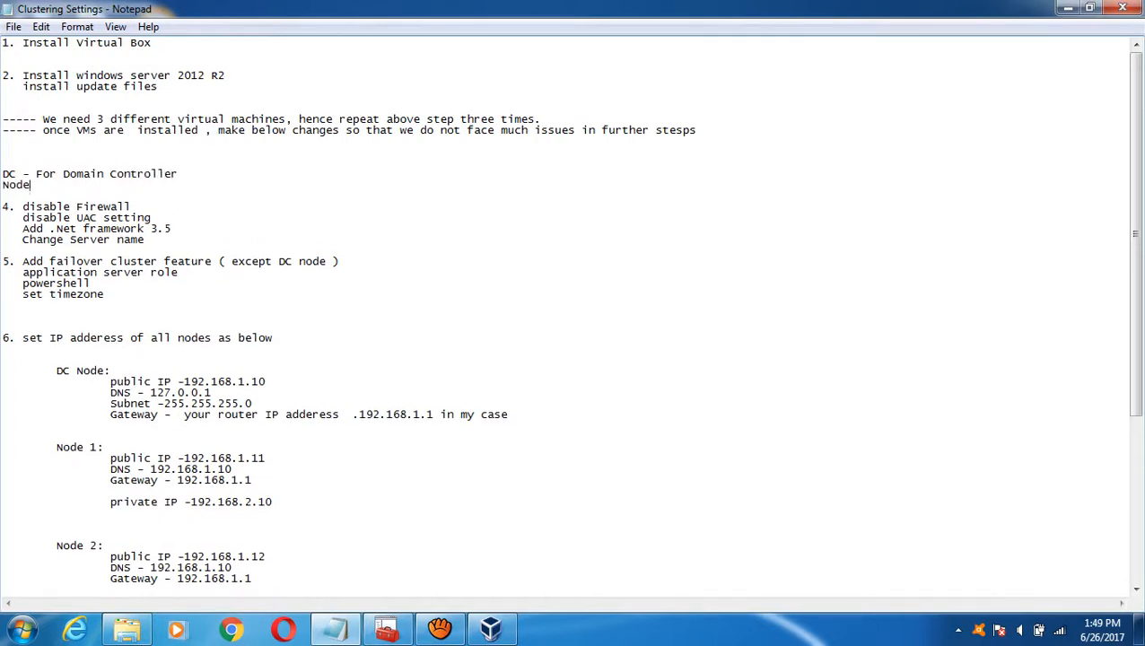
pyautogui.write('1')
pyautogui.press('Return')
pyautogui.write('Nod')
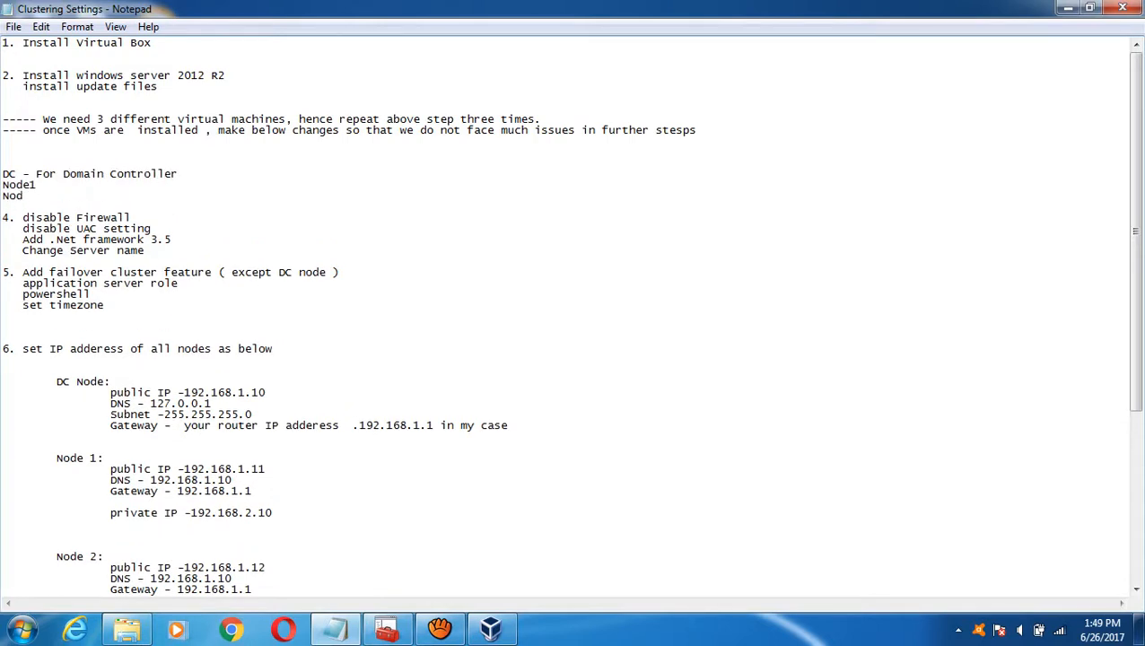
pyautogui.write('2')
pyautogui.press('Return')
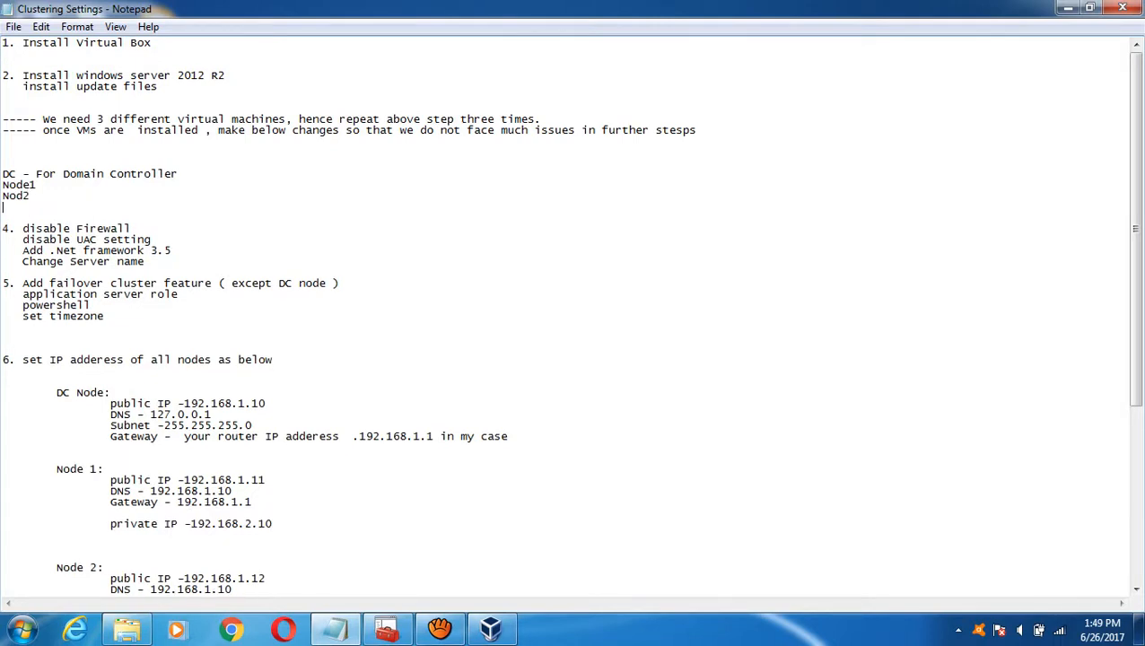
# - Open the E:\VirtualMachines folder in Explorer
pyautogui.click(22, 630)
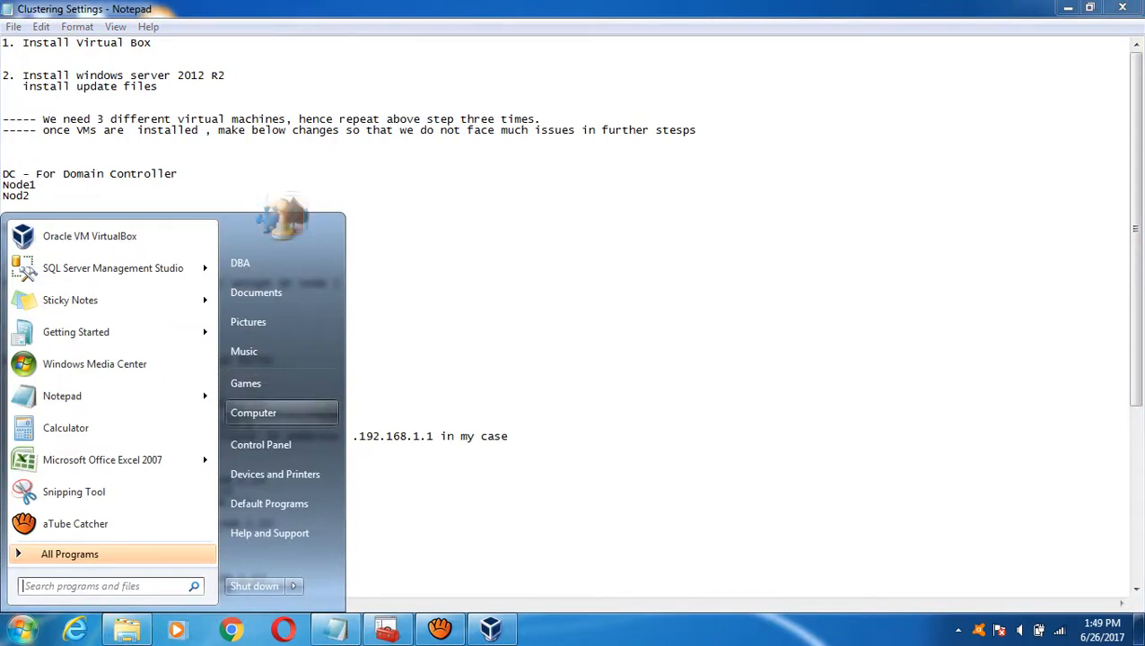
pyautogui.click(282, 412)
pyautogui.click(678, 124)
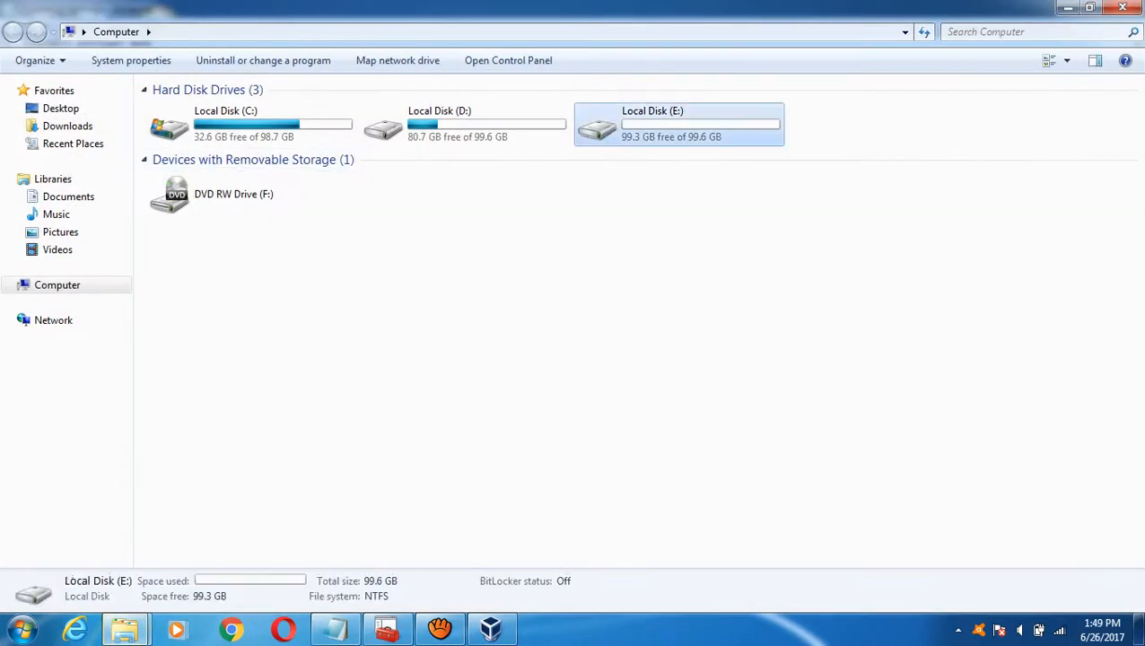
pyautogui.press('Return')
pyautogui.click(201, 109)
pyautogui.press('Return')
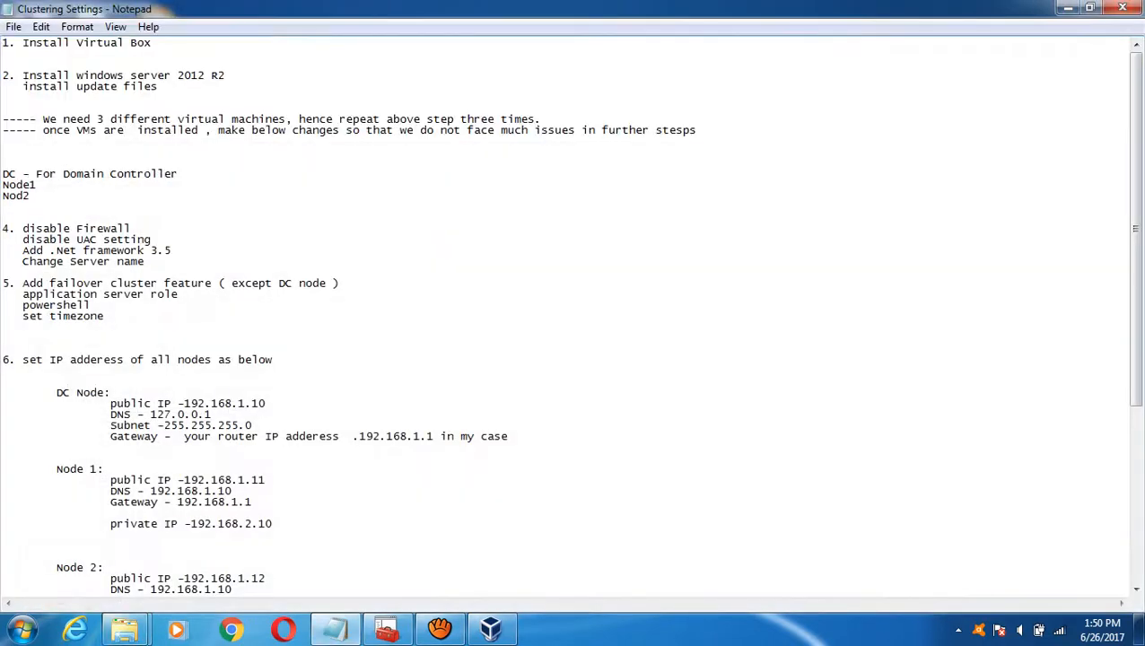
# - Name the new machine DC and pick Windows 8.1 (64-bit) as its version
pyautogui.click(489, 628)
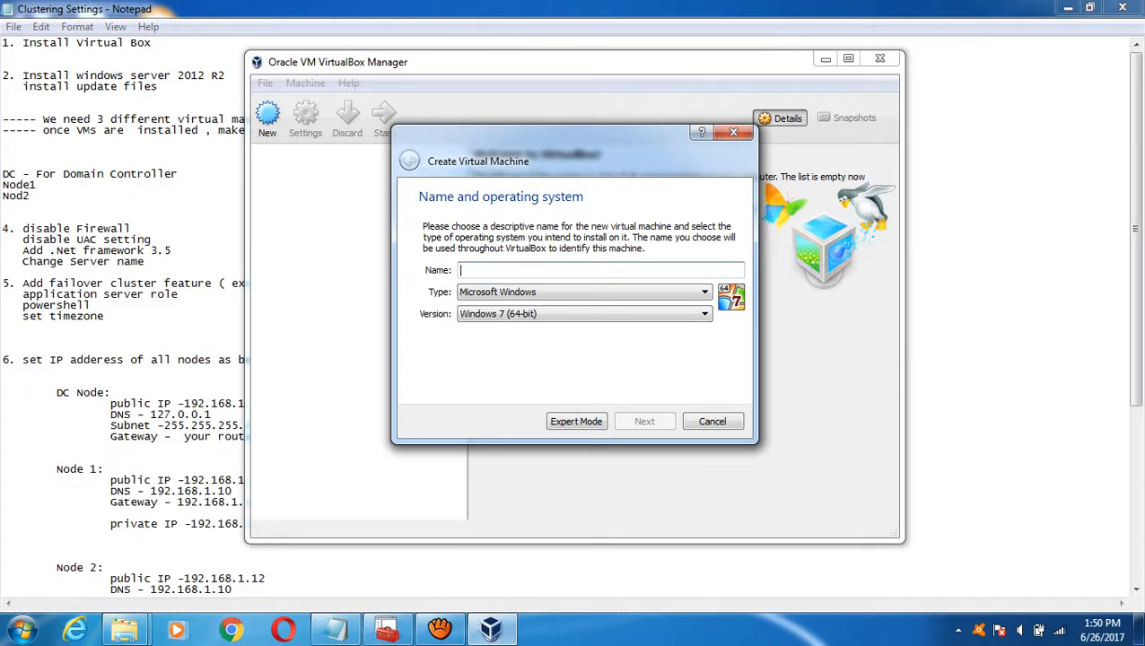
pyautogui.write('DC')
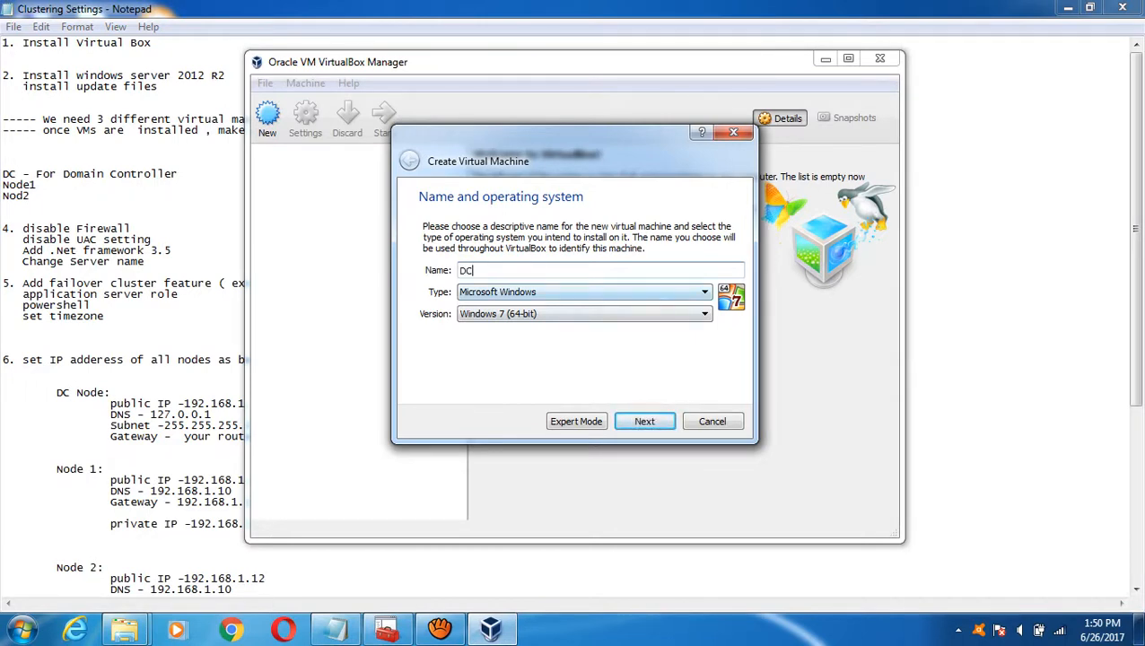
pyautogui.click(583, 313)
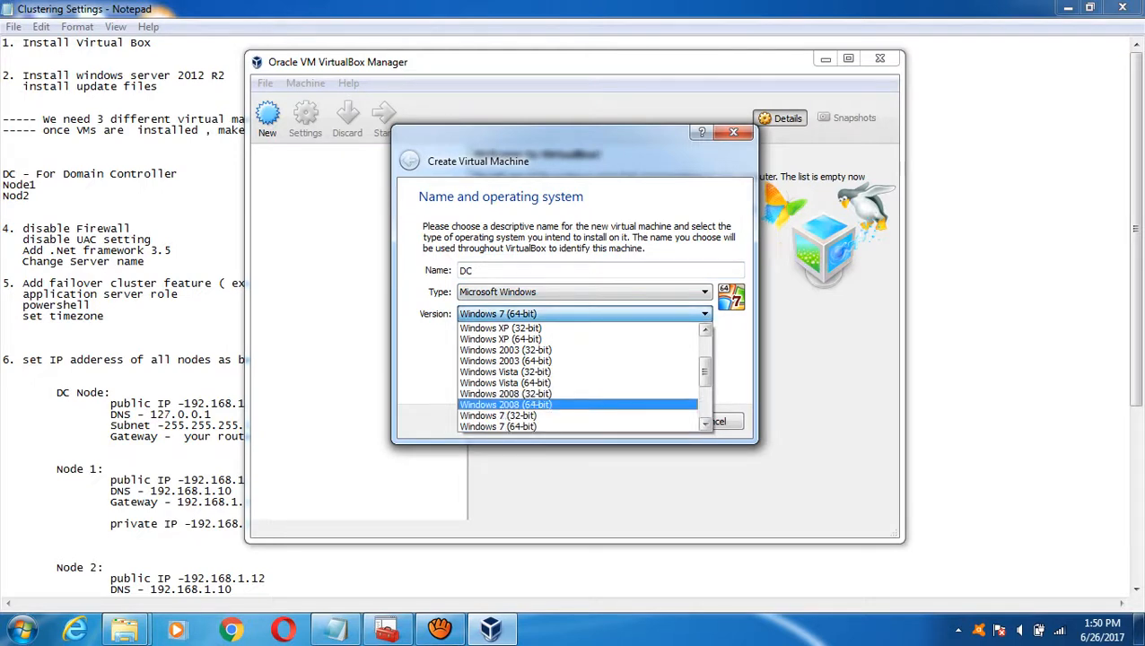
pyautogui.scroll(-3, 579, 377)
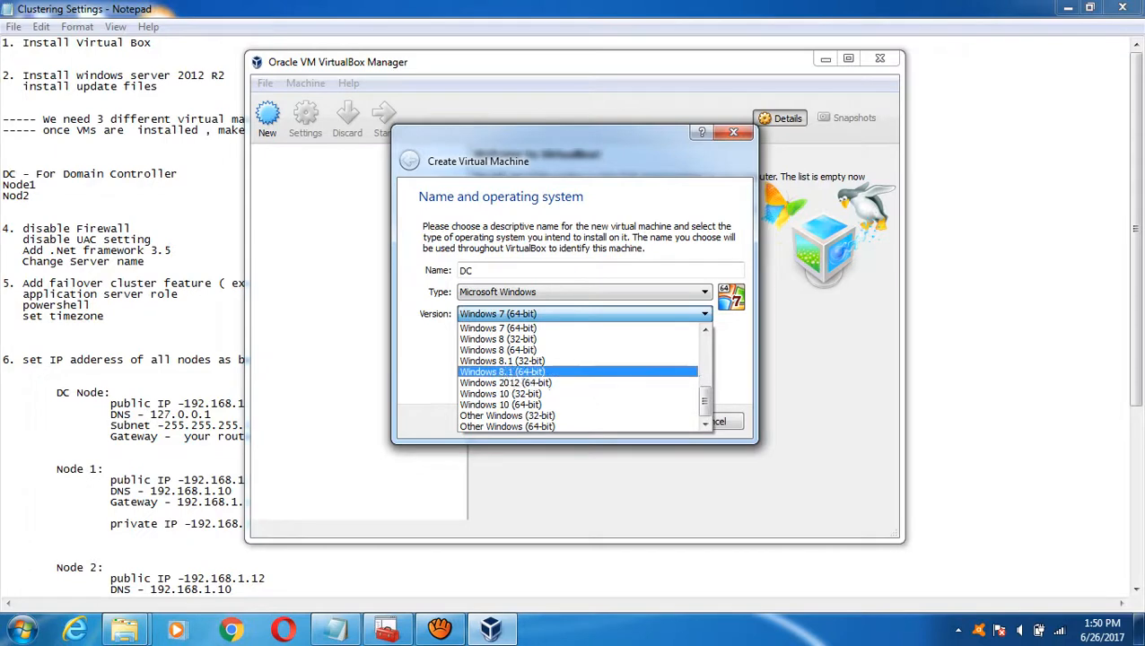
pyautogui.click(503, 371)
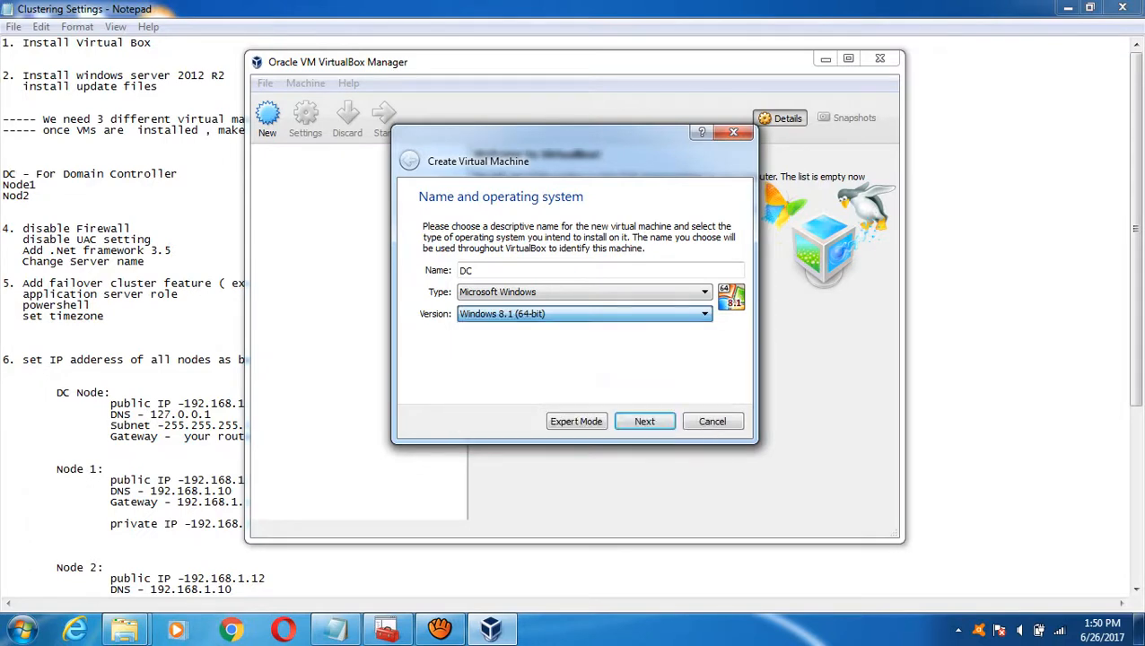
# - Confirm Windows 8.1 (64-bit) in the version list and continue to the Memory size page
pyautogui.hotkey('alt', 'Down')
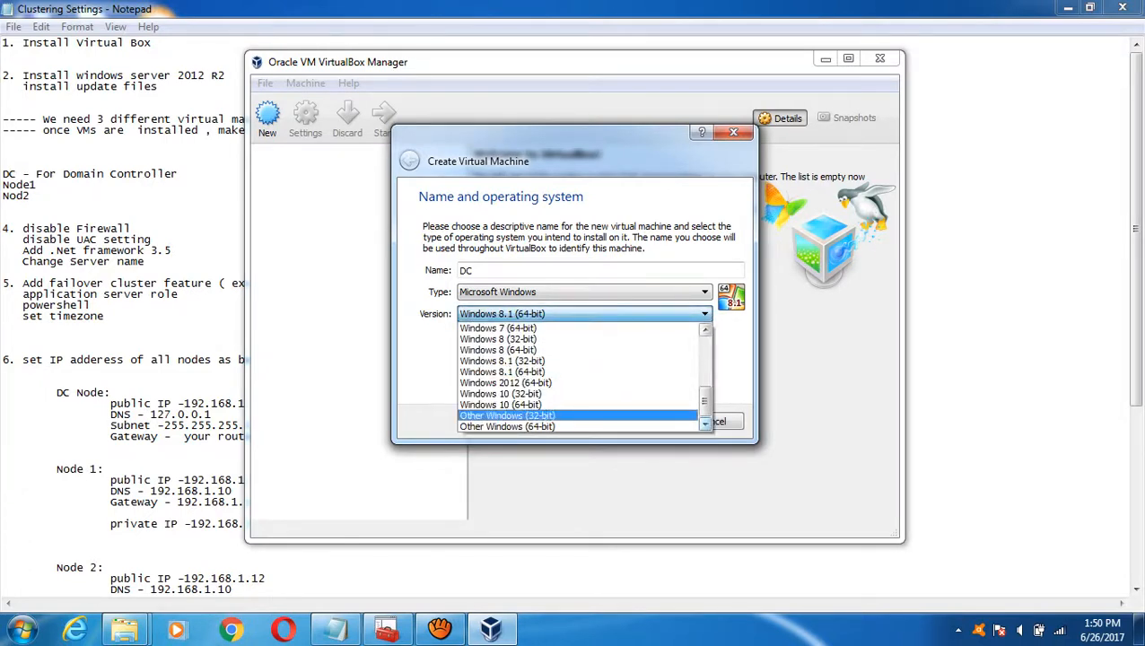
pyautogui.press('Up')
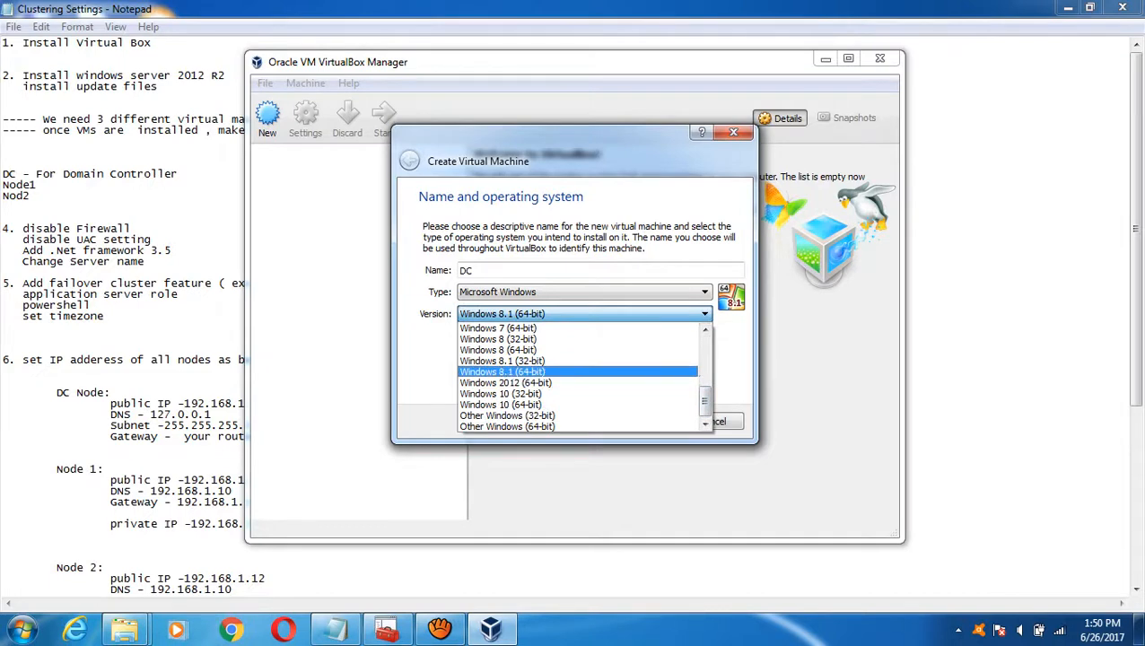
pyautogui.press('Return')
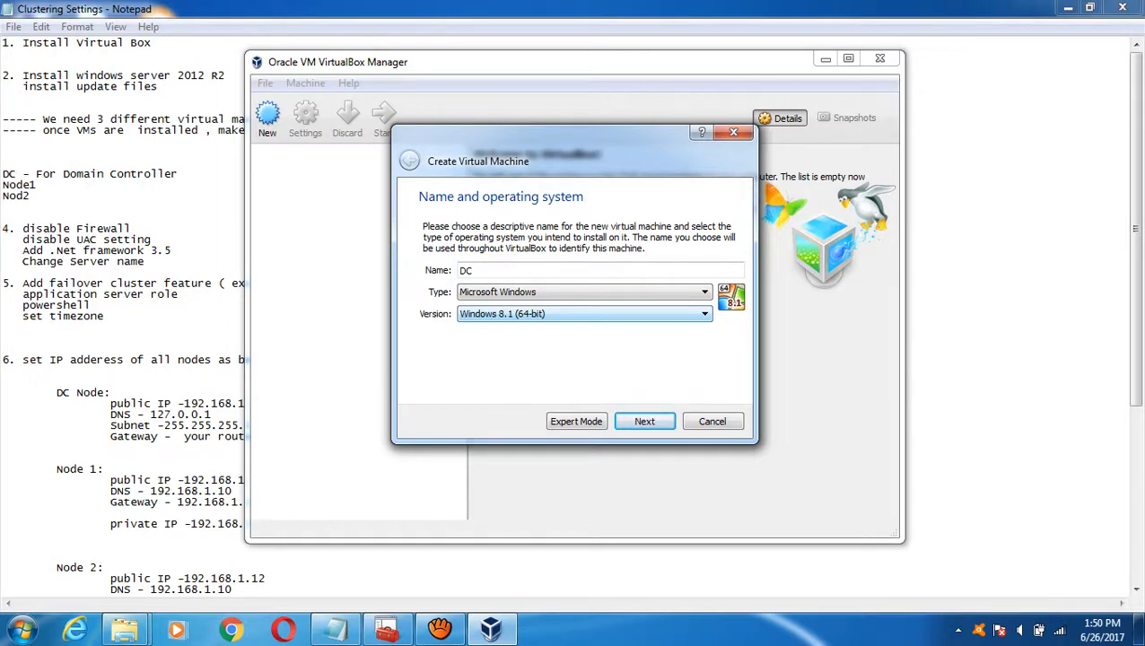
pyautogui.hotkey('alt', 'Down')
pyautogui.press('Up')
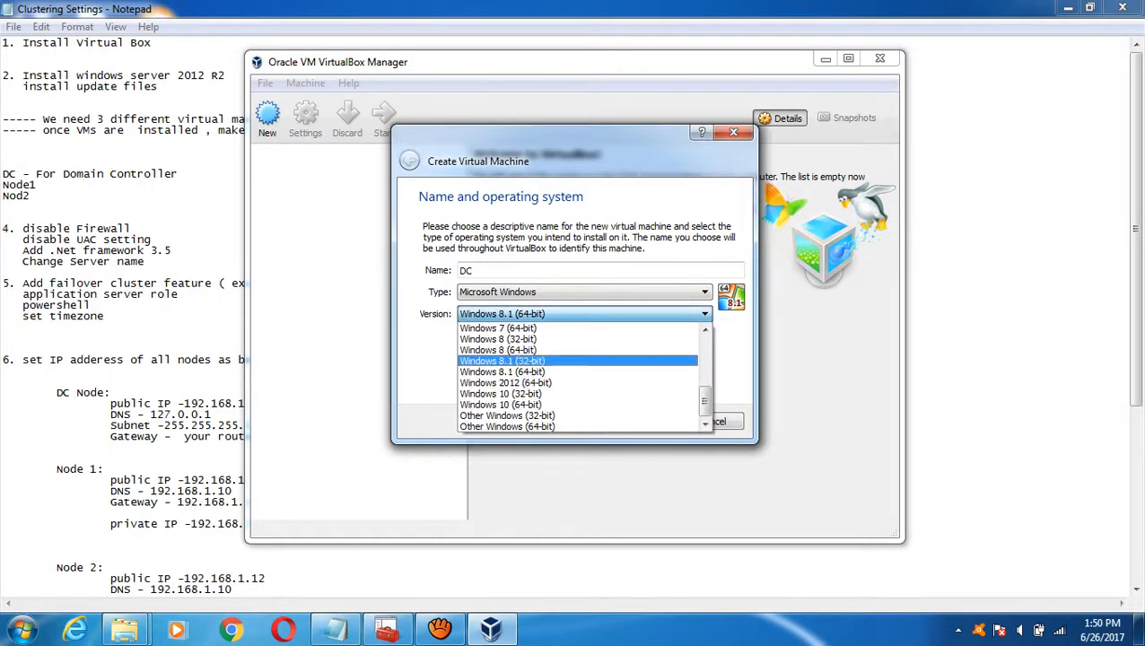
pyautogui.press('Down')
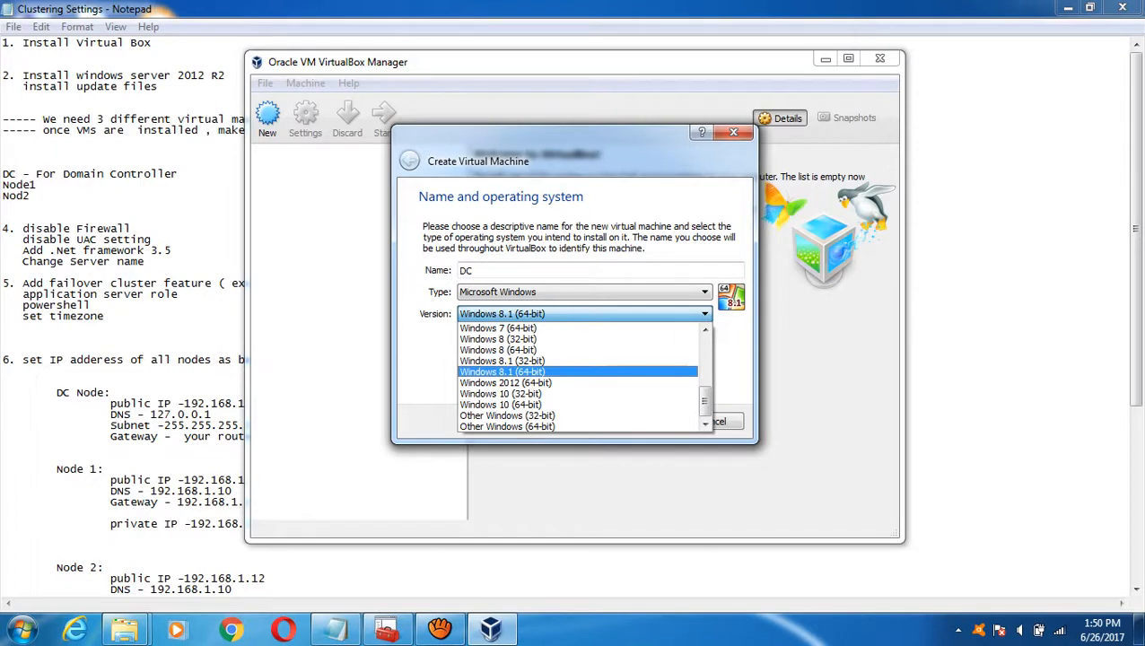
pyautogui.press('Up')
pyautogui.press('Down')
pyautogui.press('Up')
pyautogui.press('Up')
pyautogui.press('Up')
pyautogui.press('Down')
pyautogui.press('Down')
pyautogui.press('Down')
pyautogui.press('Return')
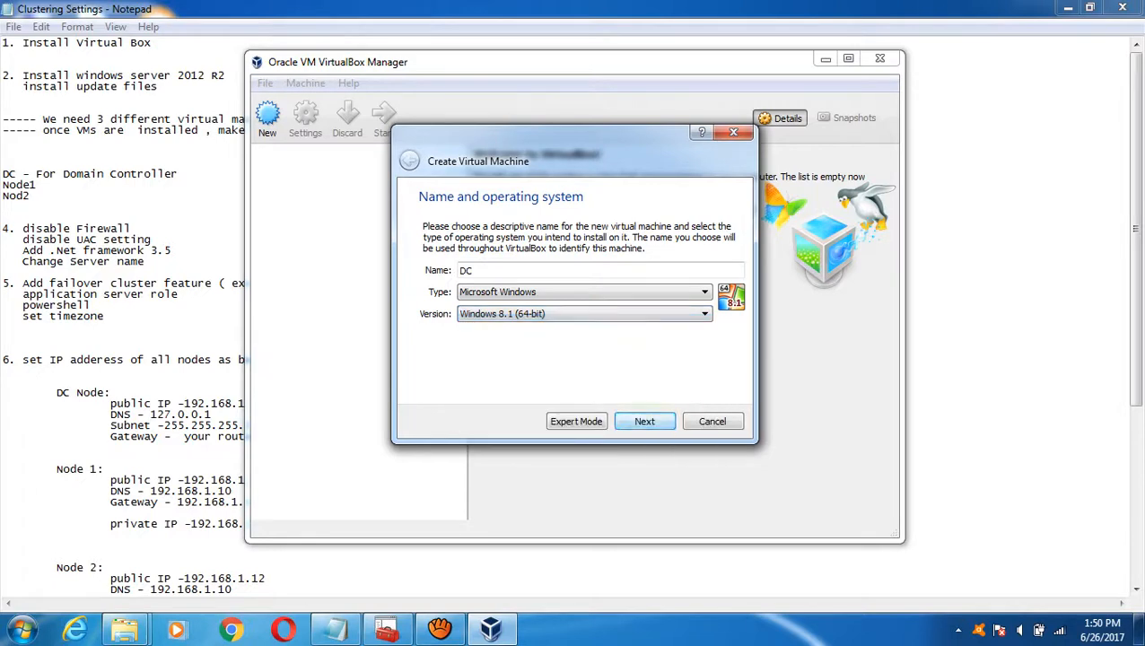
pyautogui.press('Return')
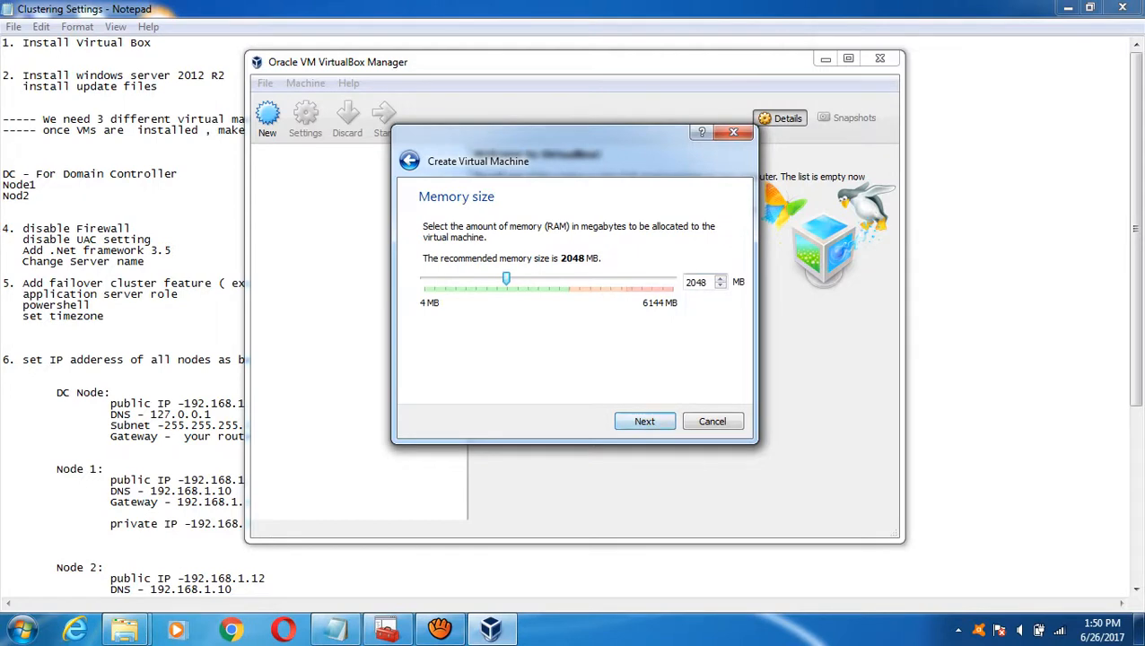
# - Check the host's installed RAM in System properties, then give DC 1024 MB of memory
pyautogui.press('Tab')
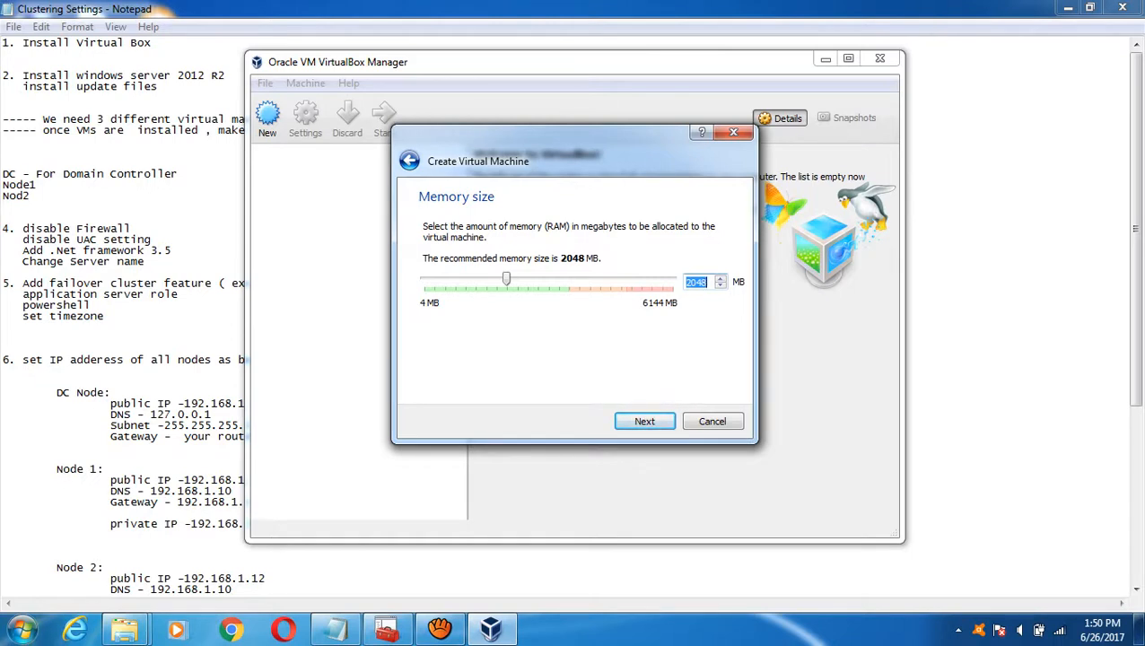
pyautogui.click(19, 630)
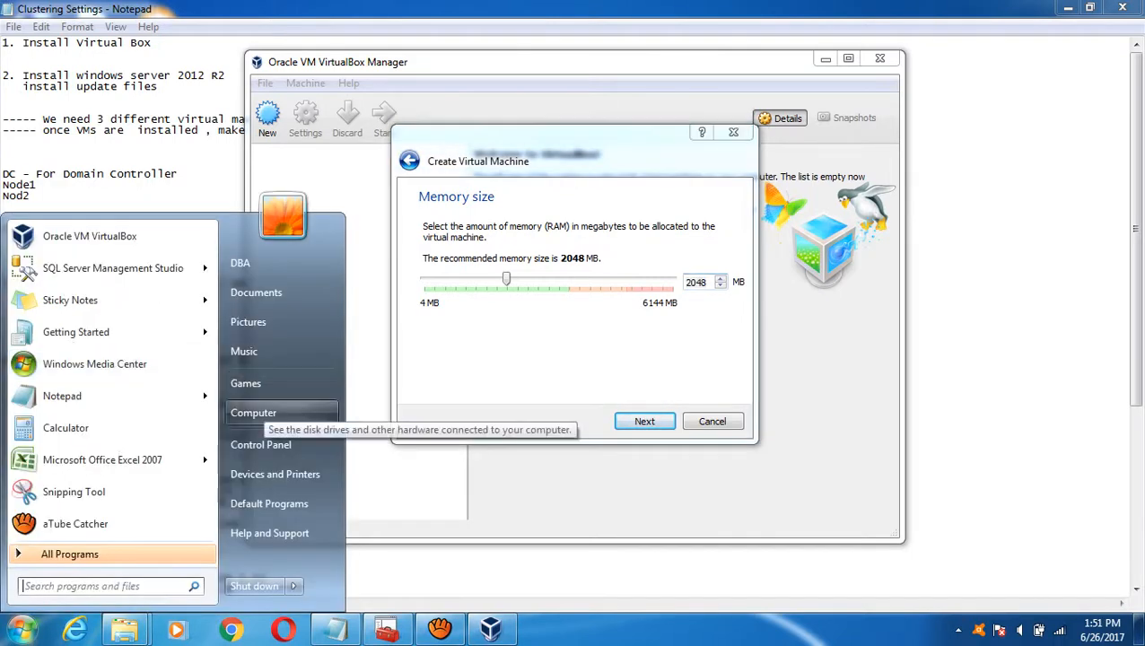
pyautogui.rightClick(263, 411)
pyautogui.click(315, 550)
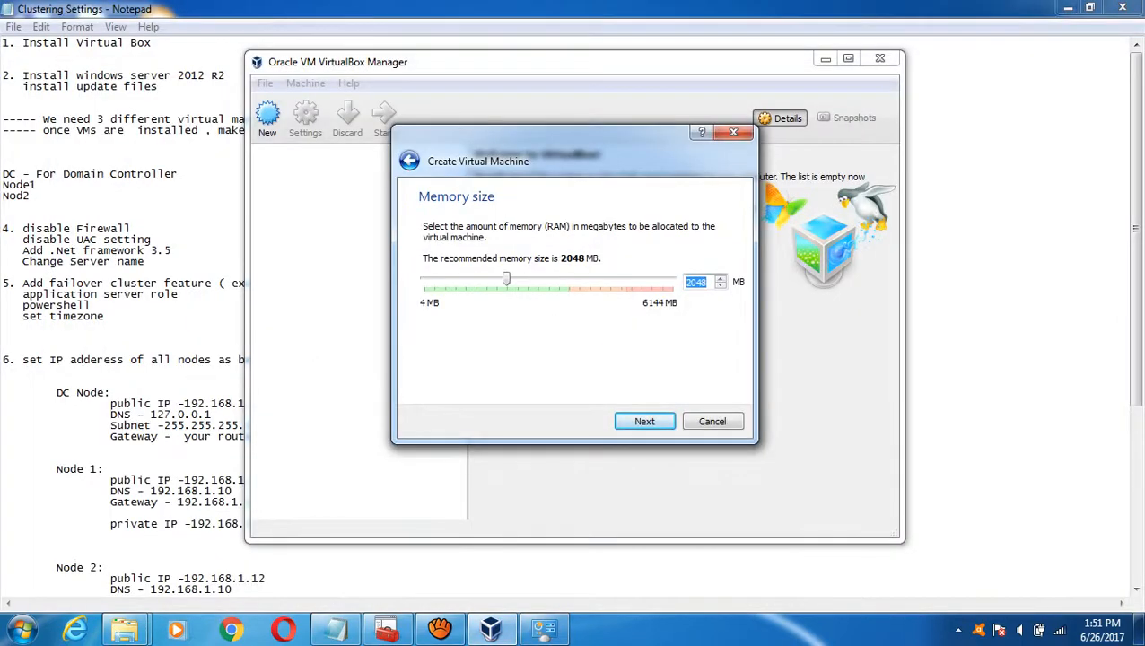
pyautogui.write('1024')
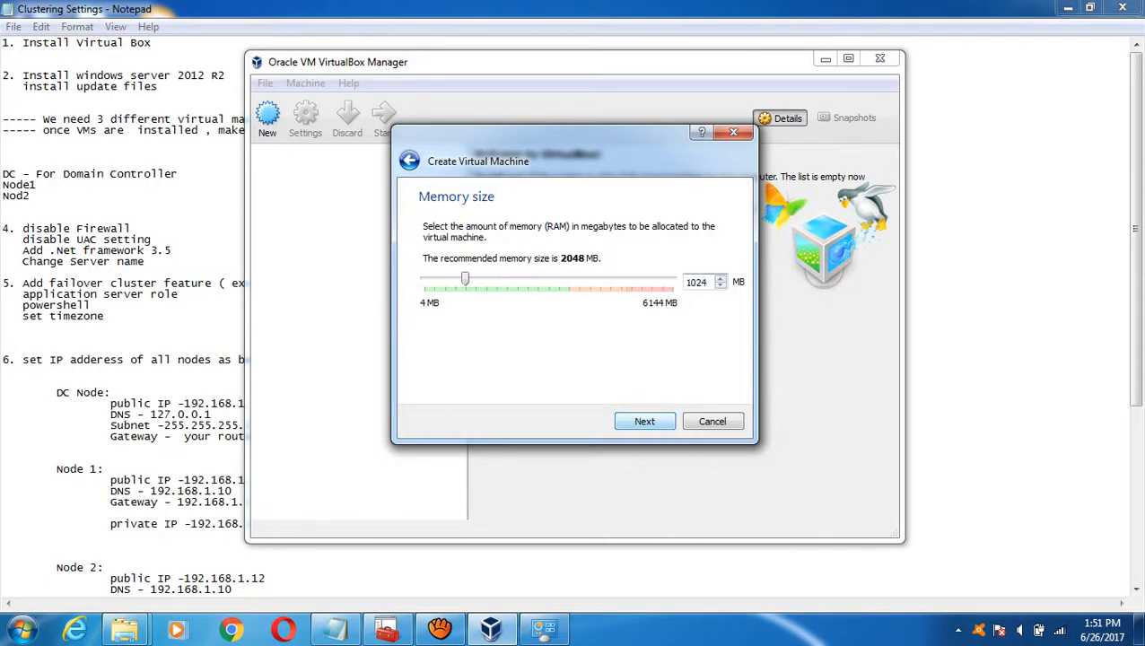
pyautogui.press('Return')
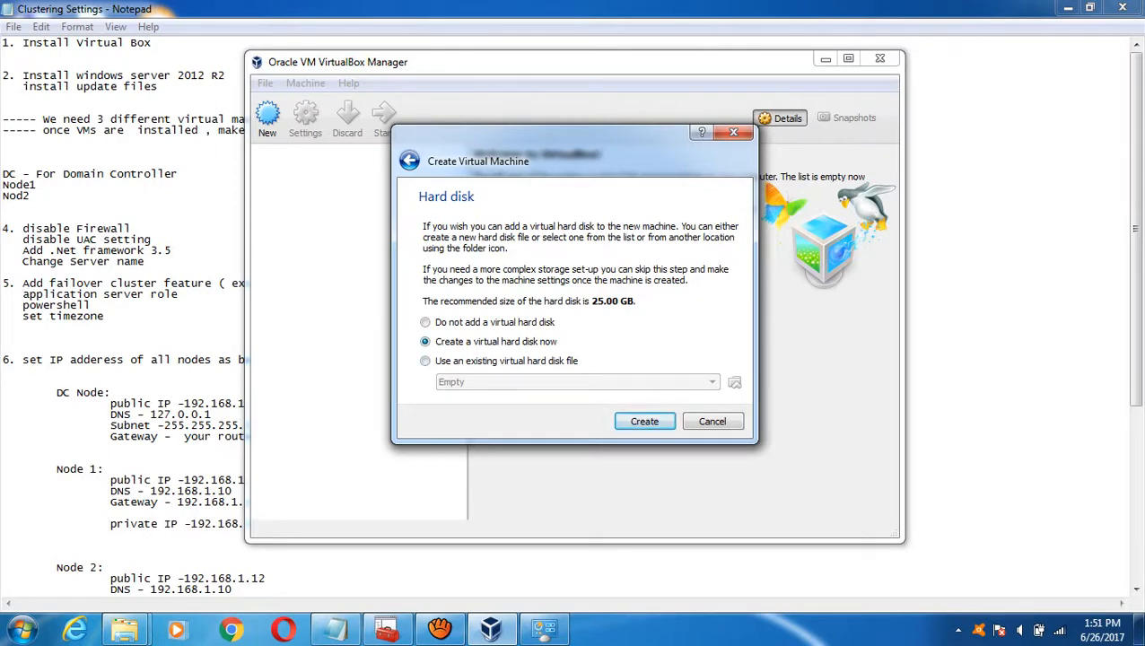
# - Create a dynamically allocated VDI disk stored in E:\VirtualMachines\DC
pyautogui.press('Return')
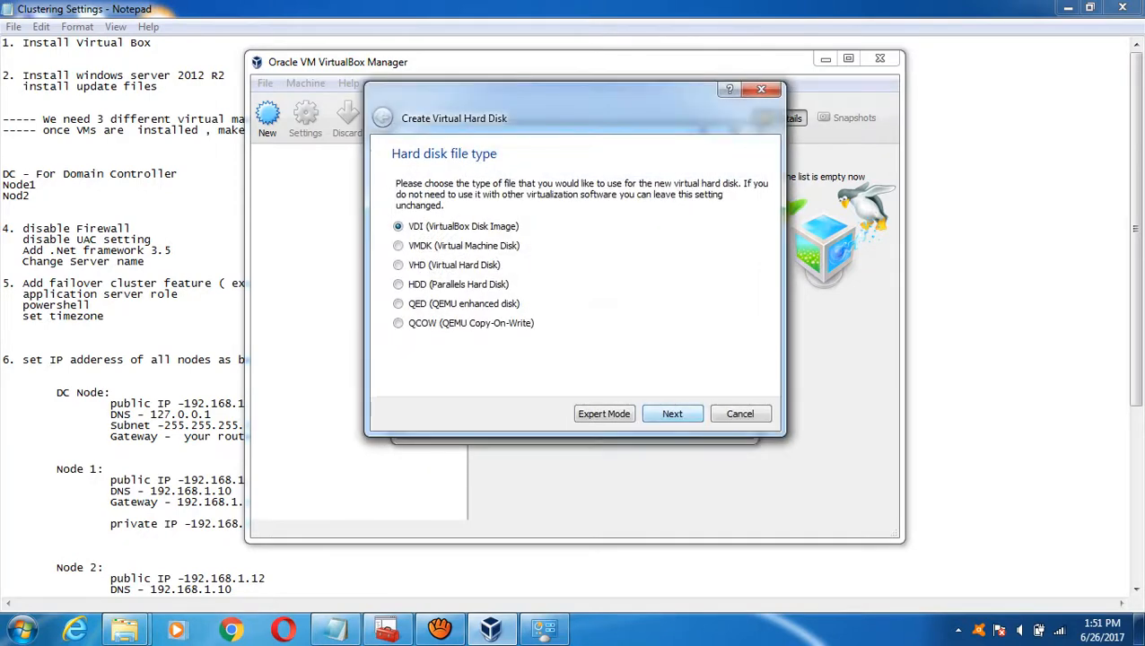
pyautogui.press('Return')
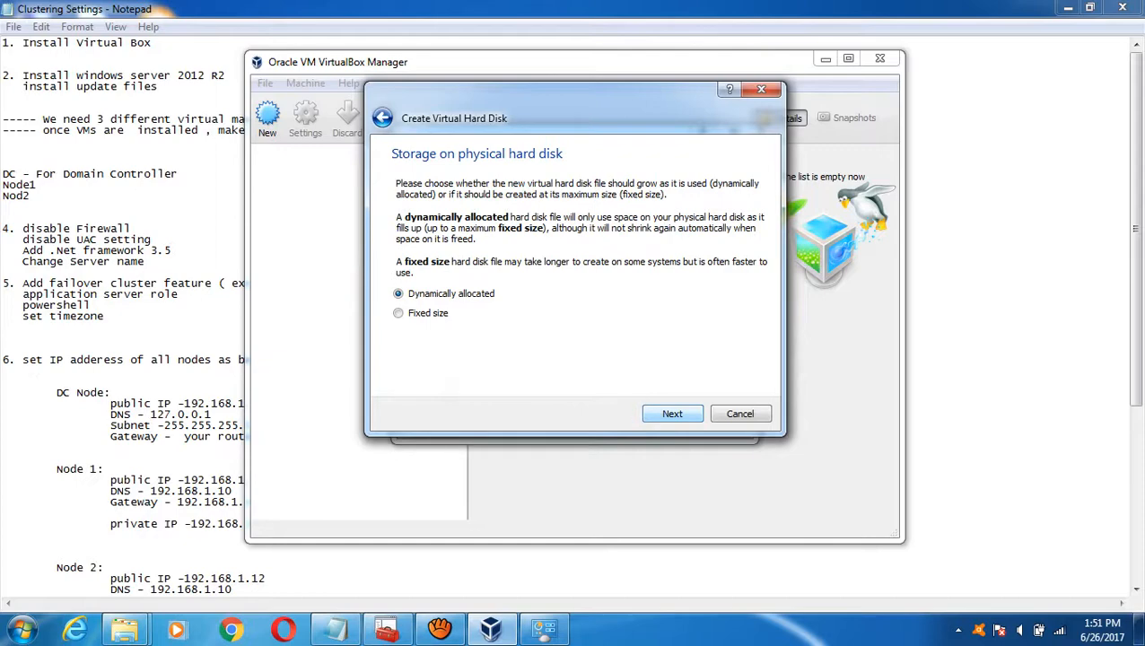
pyautogui.press('Return')
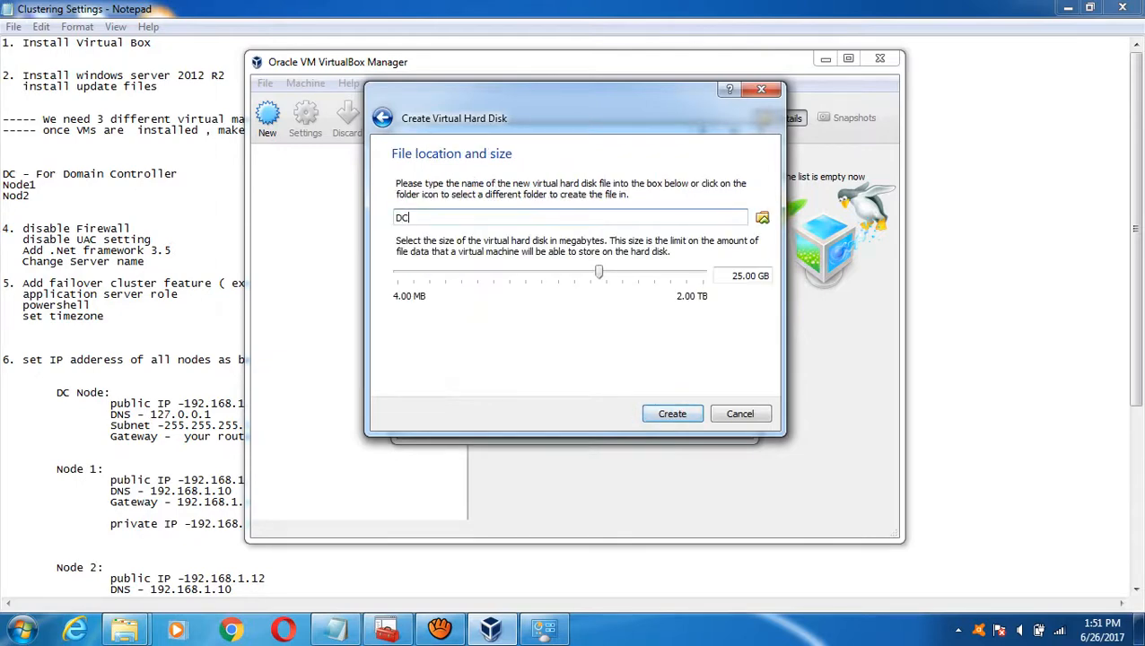
pyautogui.click(762, 217)
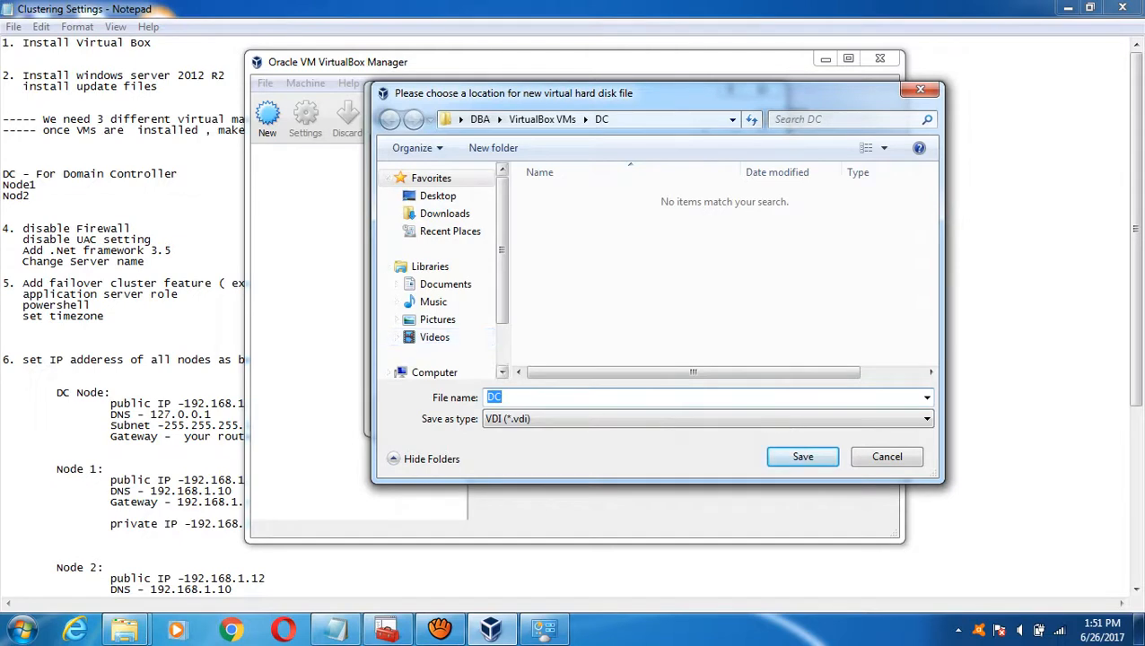
pyautogui.scroll(-1, 434, 336)
pyautogui.click(434, 311)
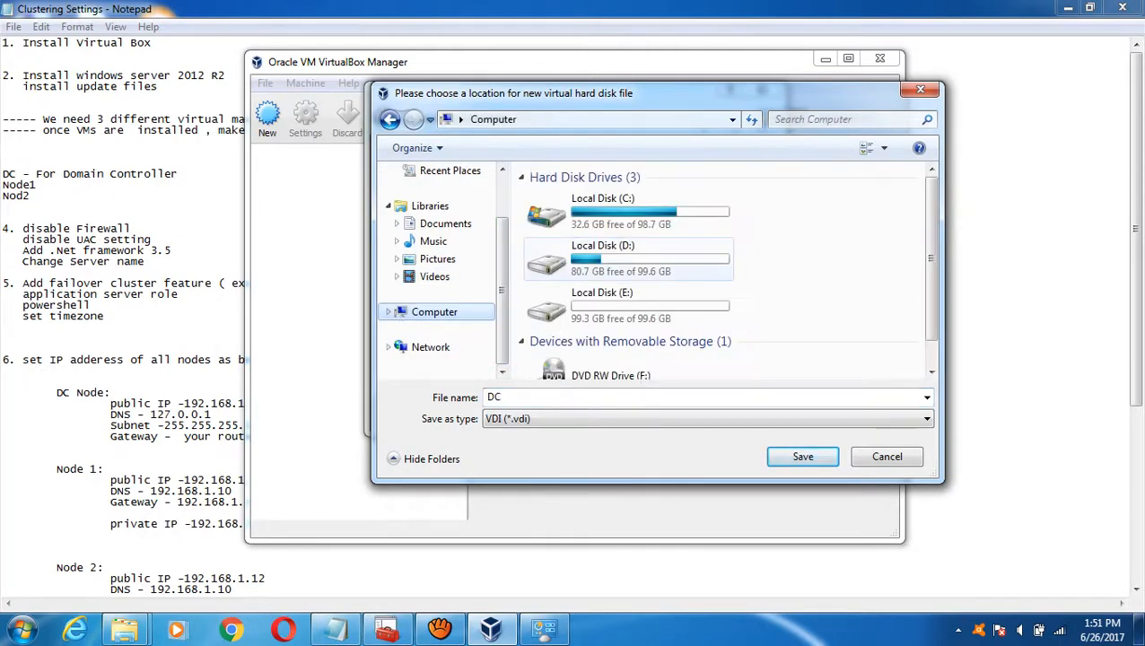
pyautogui.doubleClick(601, 303)
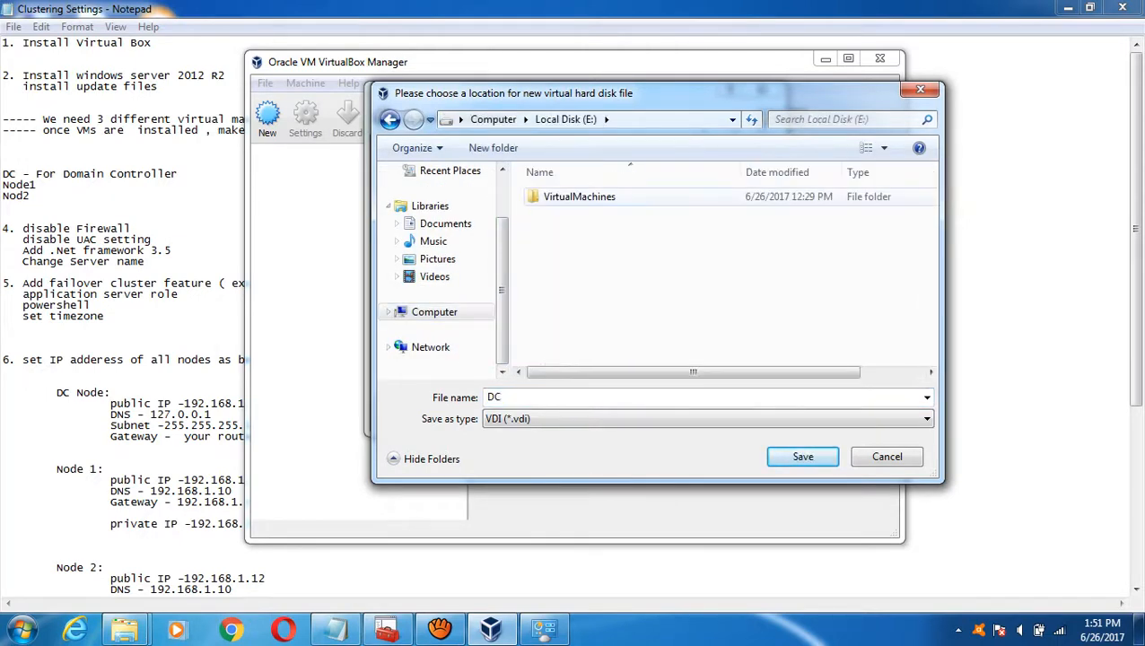
pyautogui.doubleClick(578, 197)
pyautogui.doubleClick(549, 196)
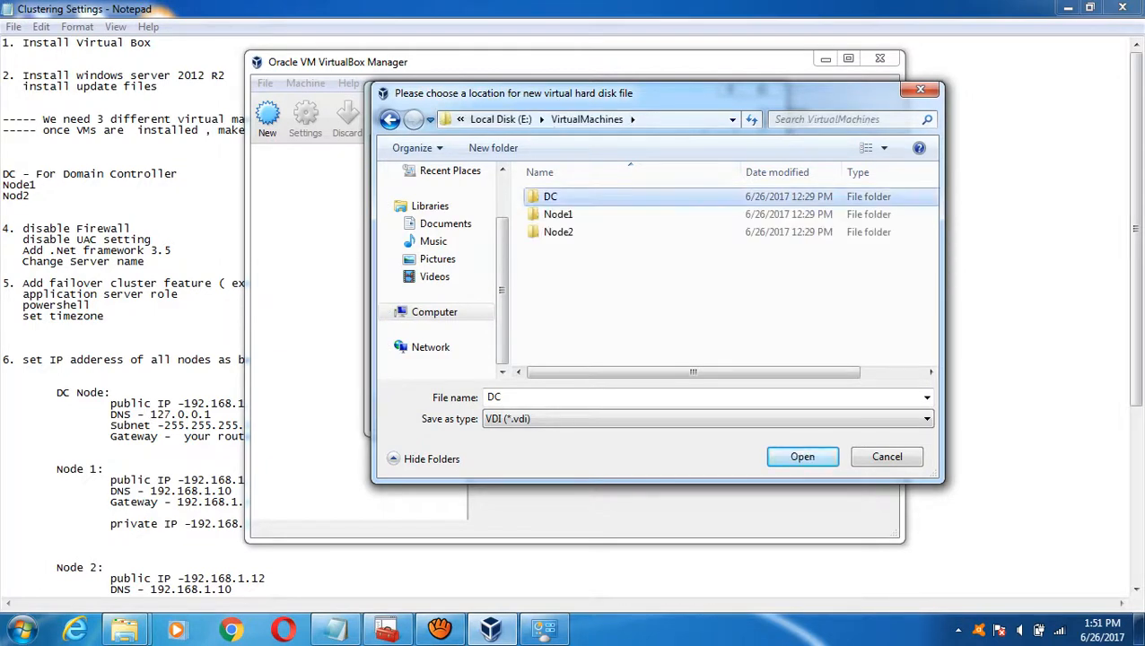
pyautogui.press('Return')
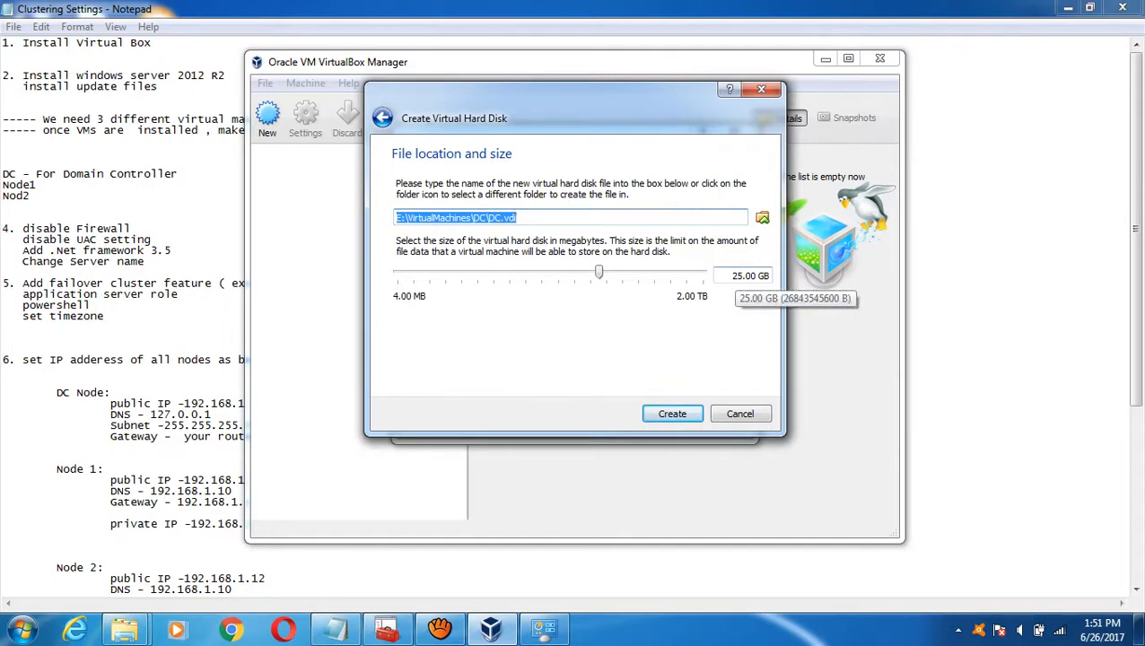
# - Set the disk size to 22.00 GB and create the DC machine
pyautogui.click(733, 275)
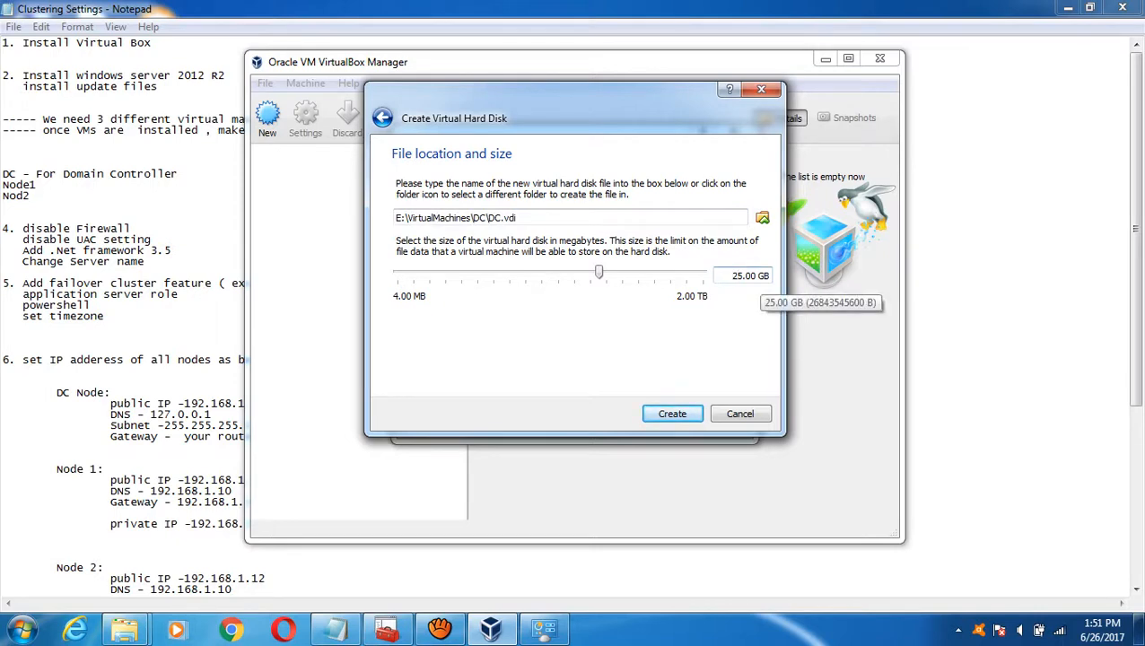
pyautogui.press('Delete')
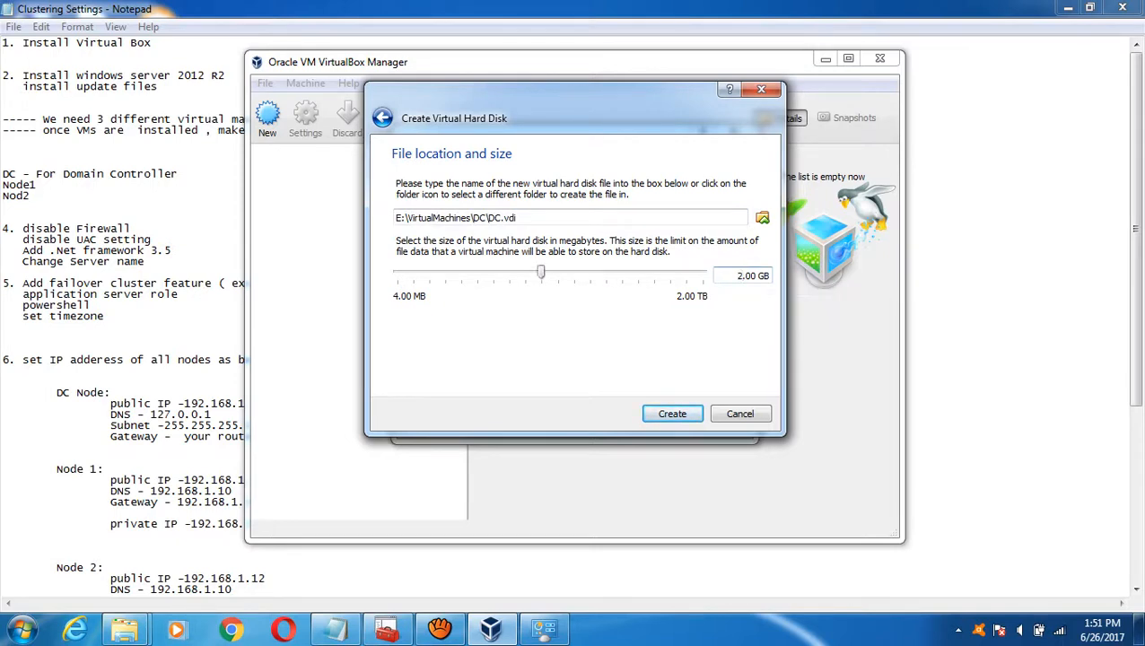
pyautogui.write('2')
pyautogui.press('Return')
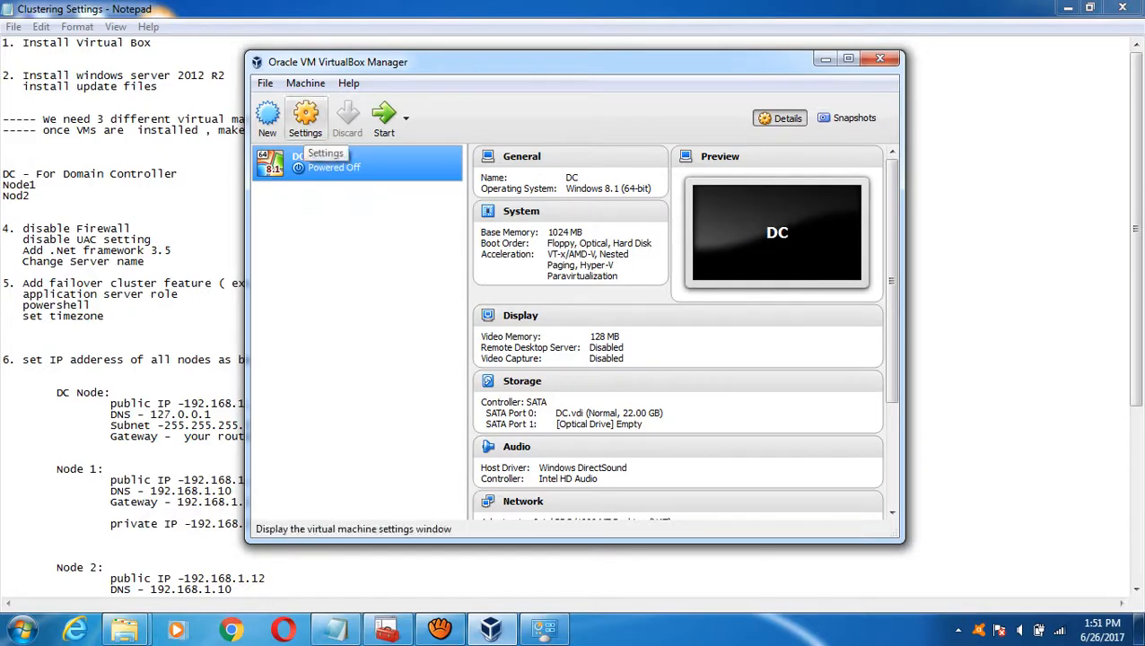
# - Set DC's Shared Clipboard and Drag'n'Drop to Bidirectional under General > Advanced
pyautogui.click(305, 121)
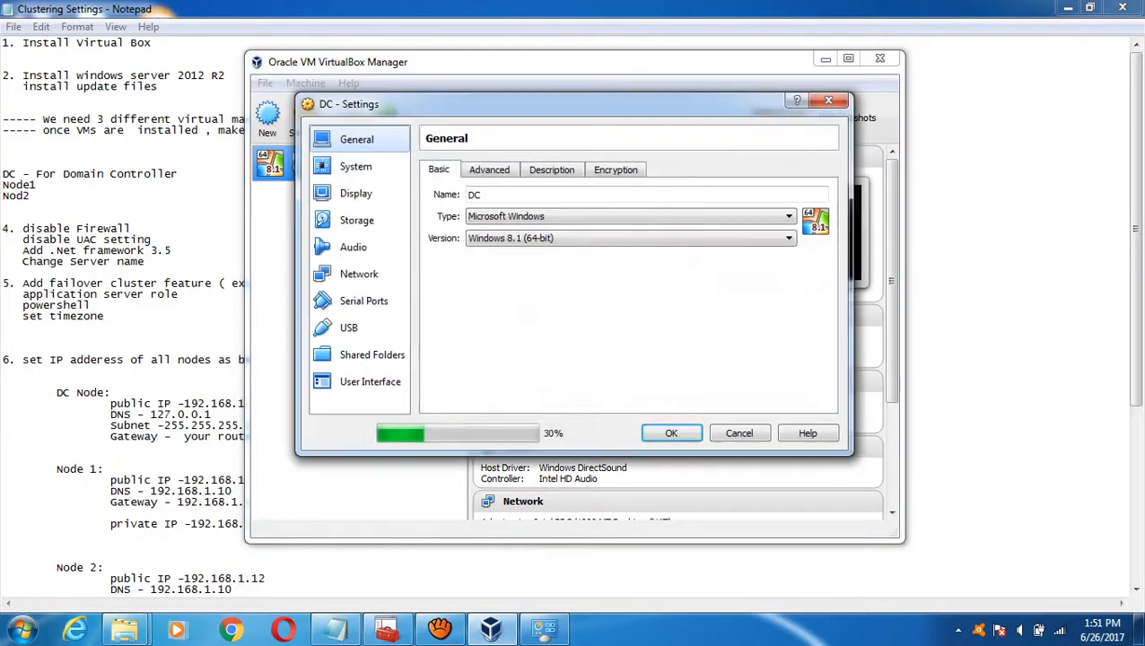
pyautogui.click(828, 101)
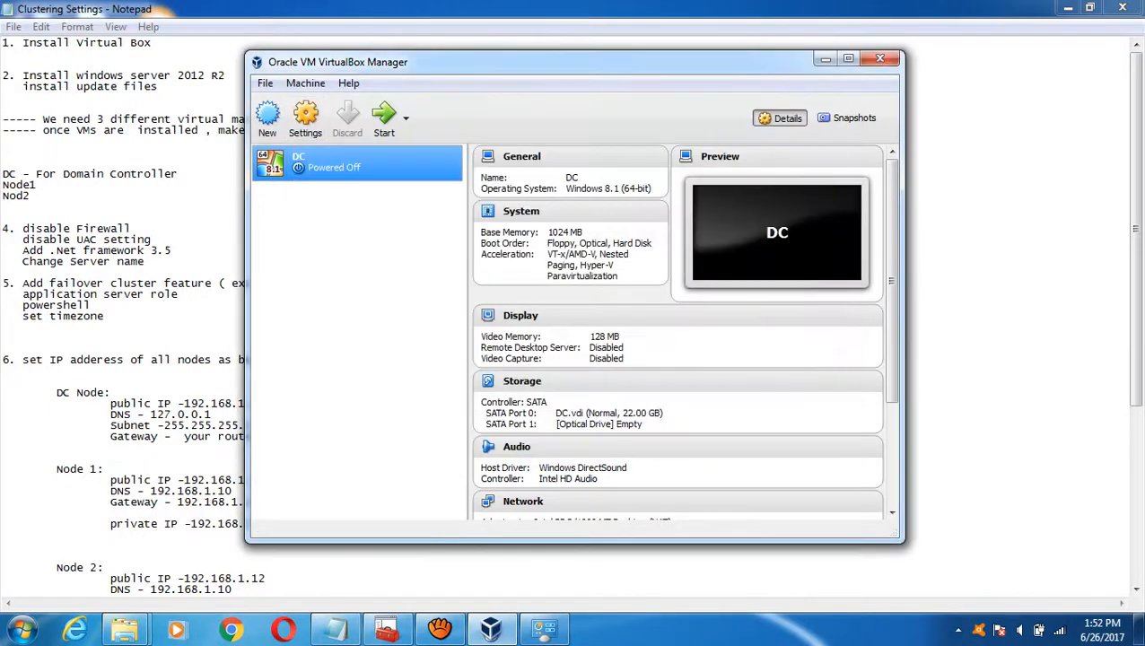
pyautogui.rightClick(294, 156)
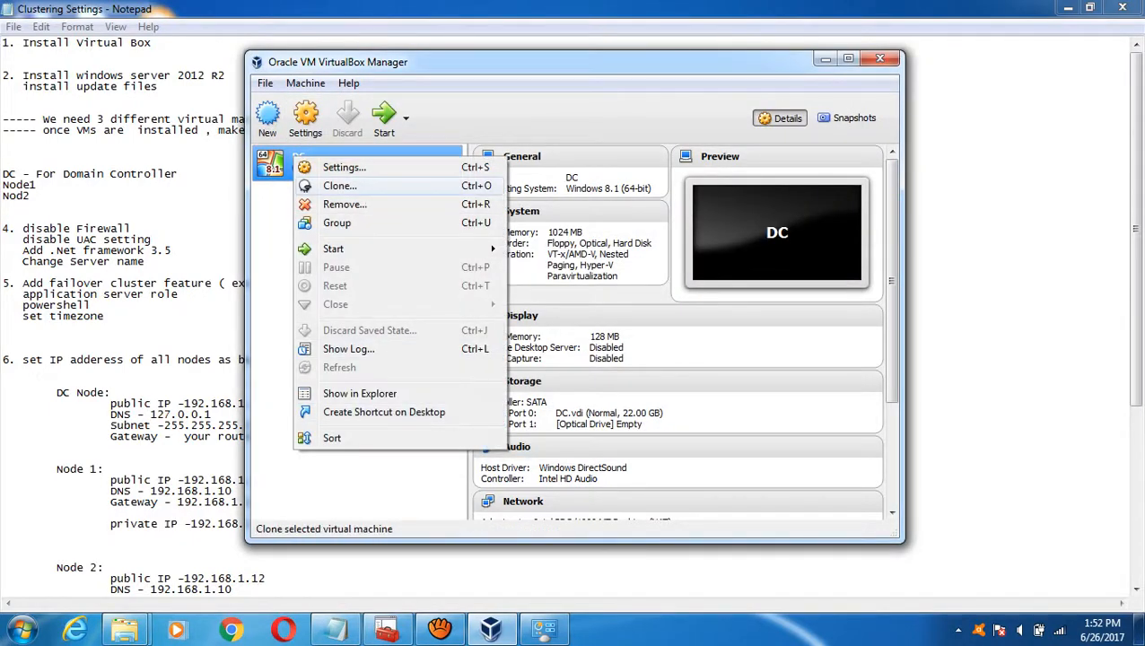
pyautogui.click(343, 167)
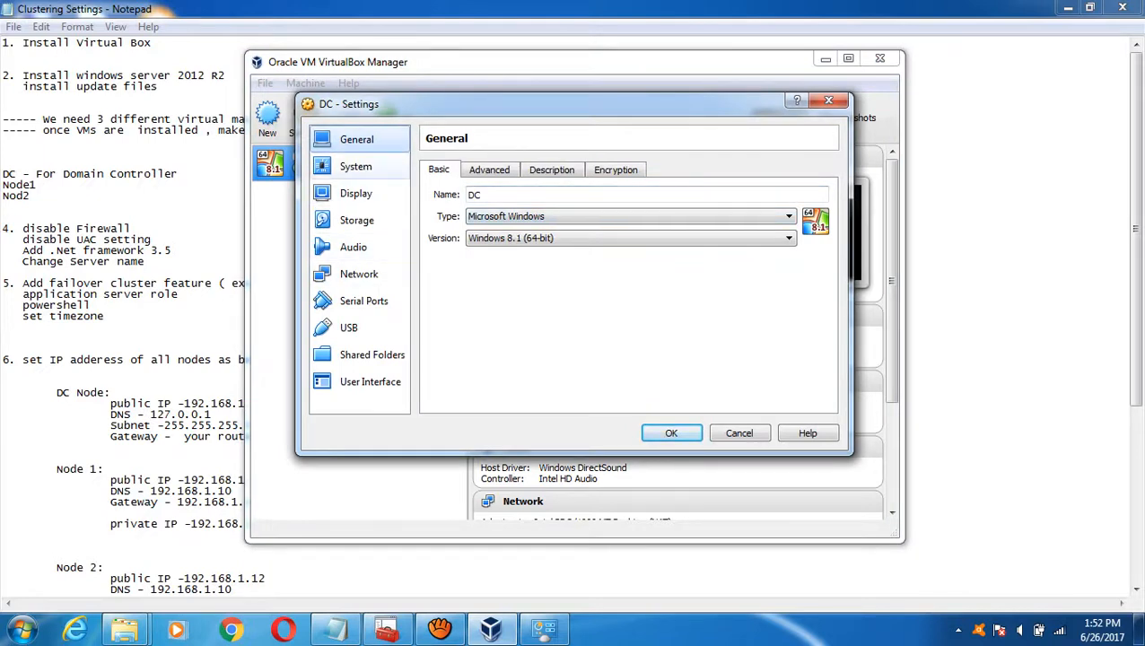
pyautogui.click(488, 170)
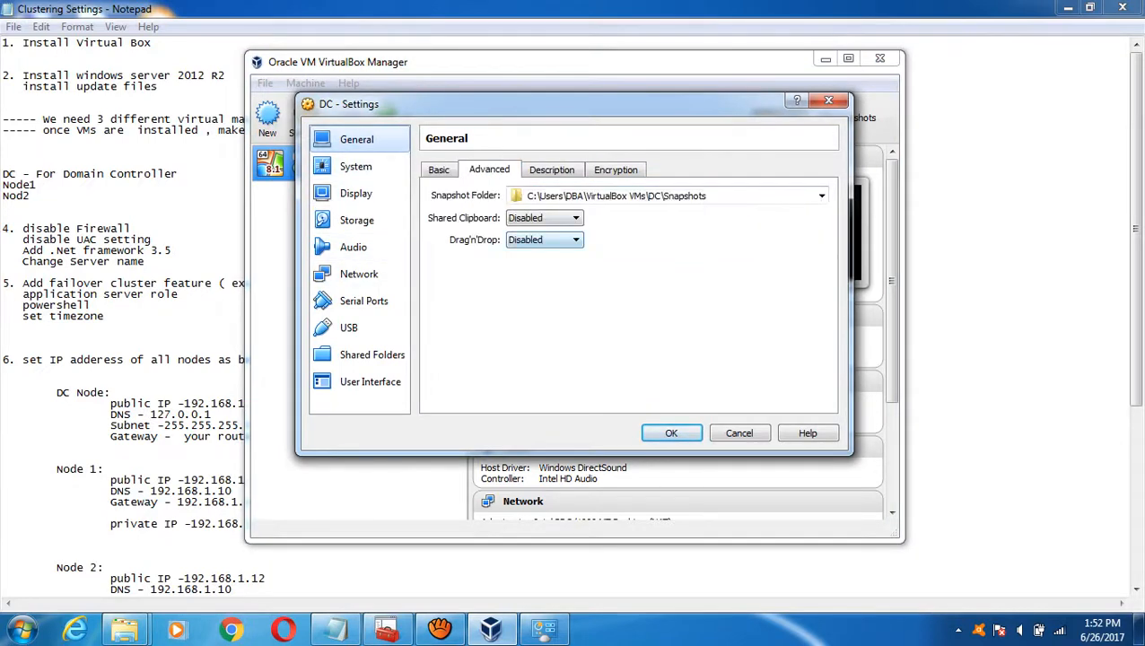
pyautogui.click(543, 218)
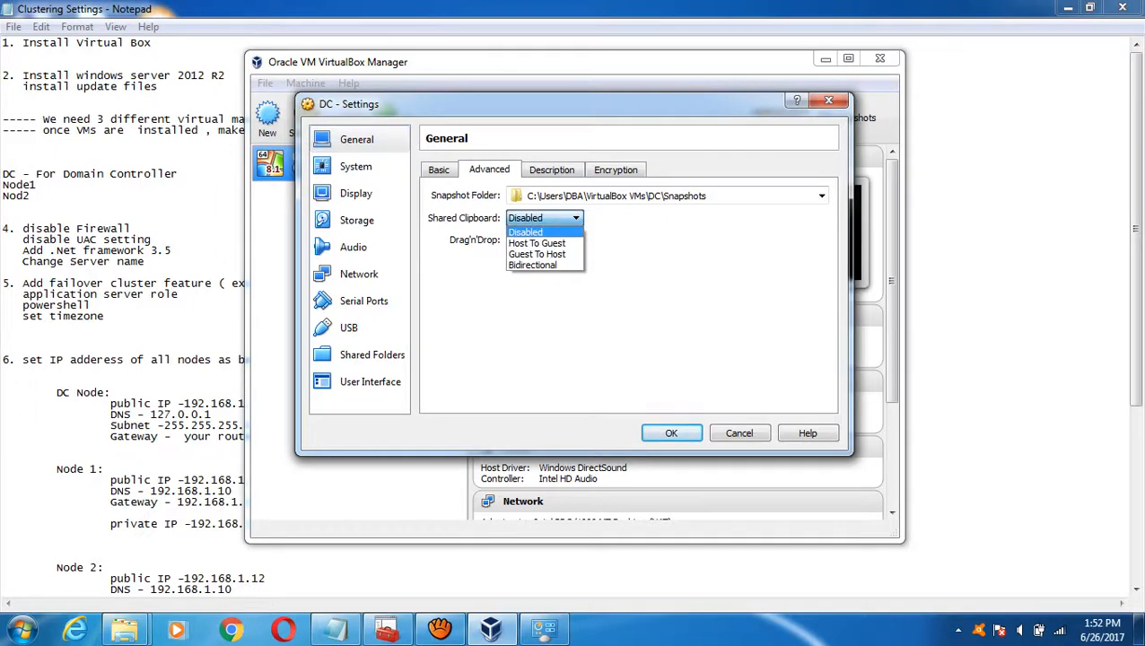
pyautogui.click(532, 265)
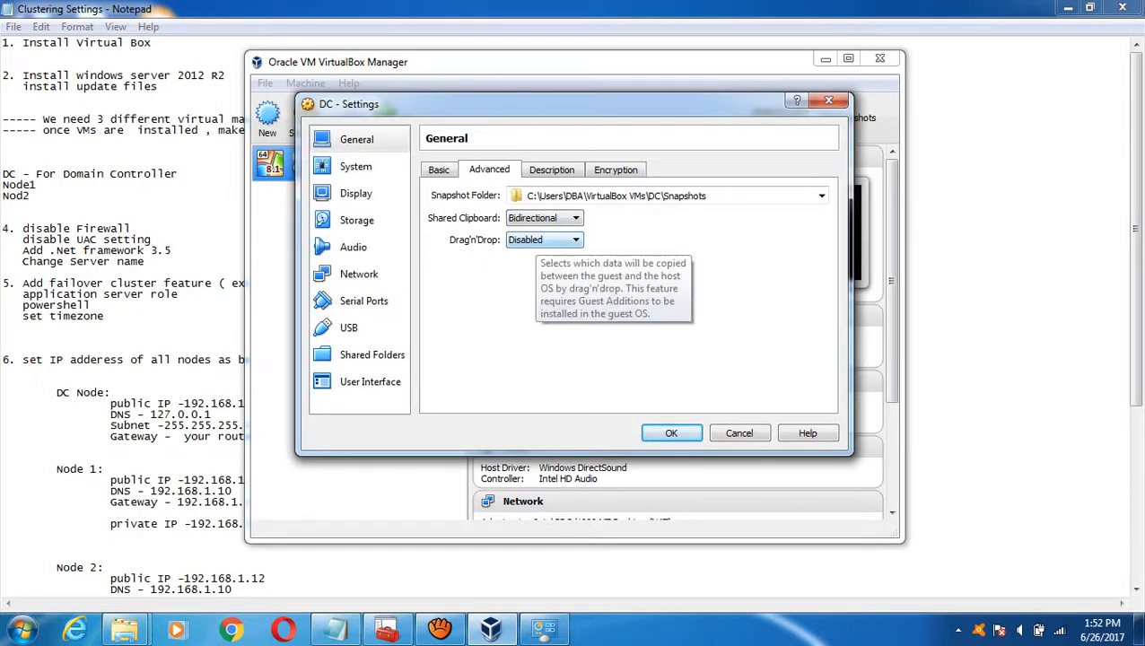
pyautogui.click(542, 240)
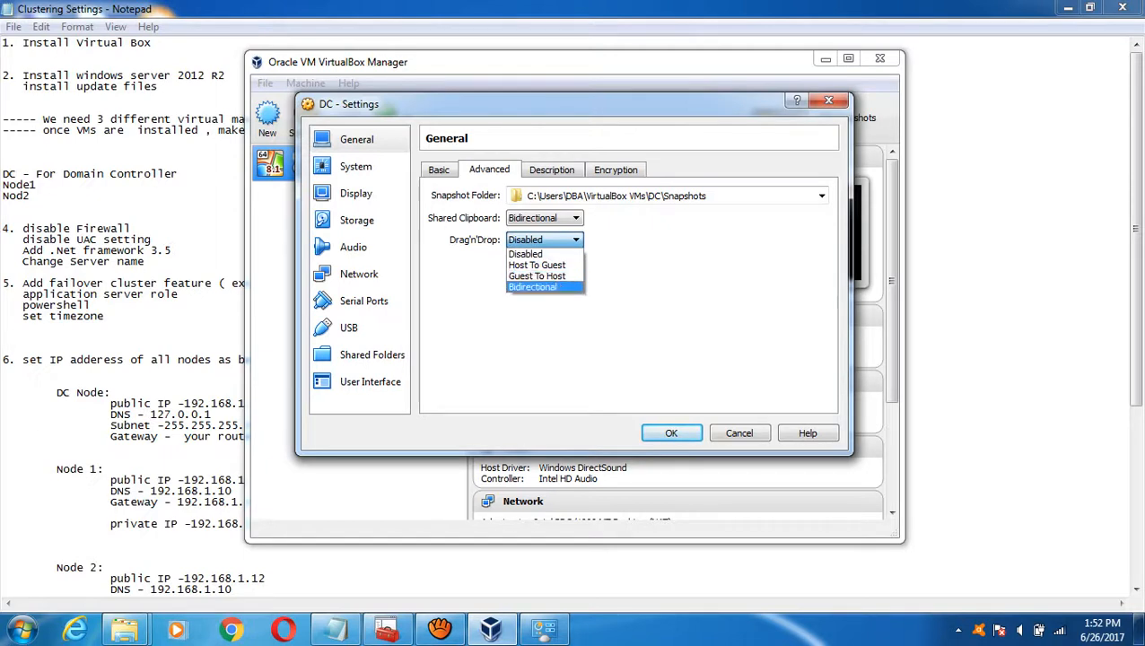
pyautogui.click(533, 286)
pyautogui.click(690, 195)
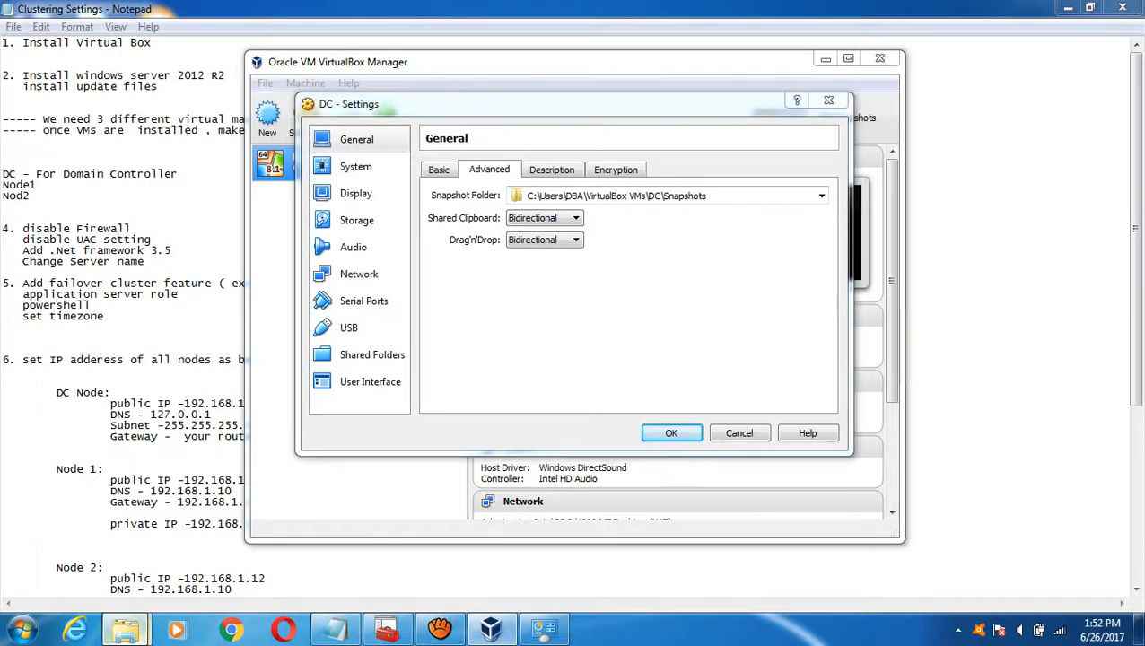
# - Copy the E:\VirtualMachines\DC path from Explorer and paste it as DC's Snapshot Folder
pyautogui.moveTo(124, 628)
pyautogui.moveTo(108, 538)
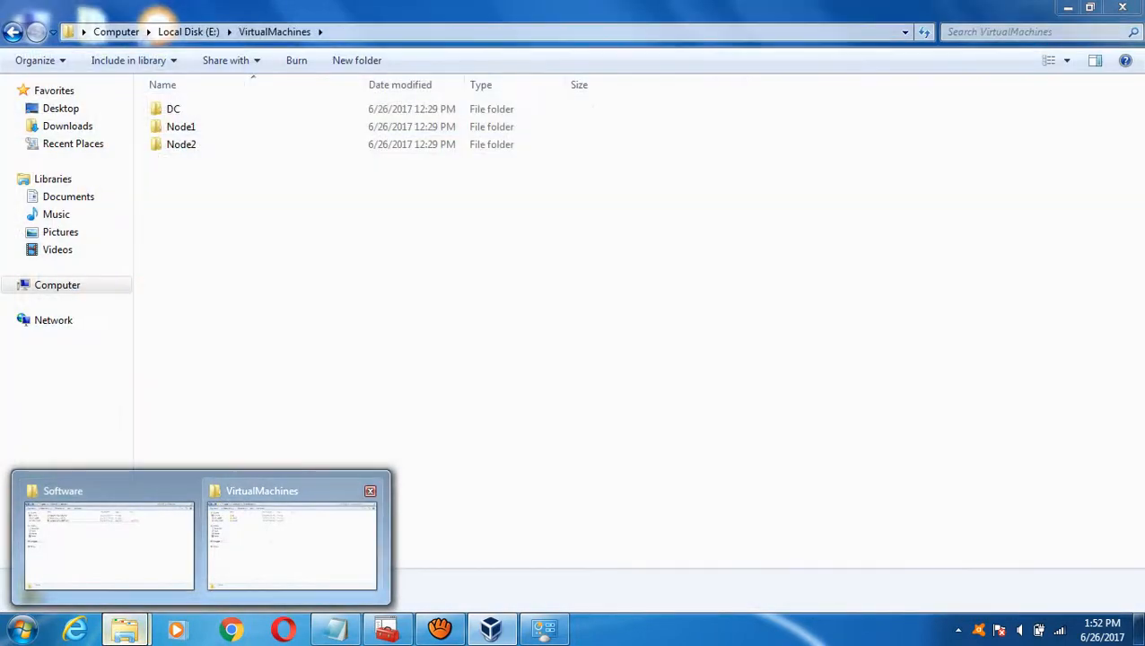
pyautogui.click(291, 542)
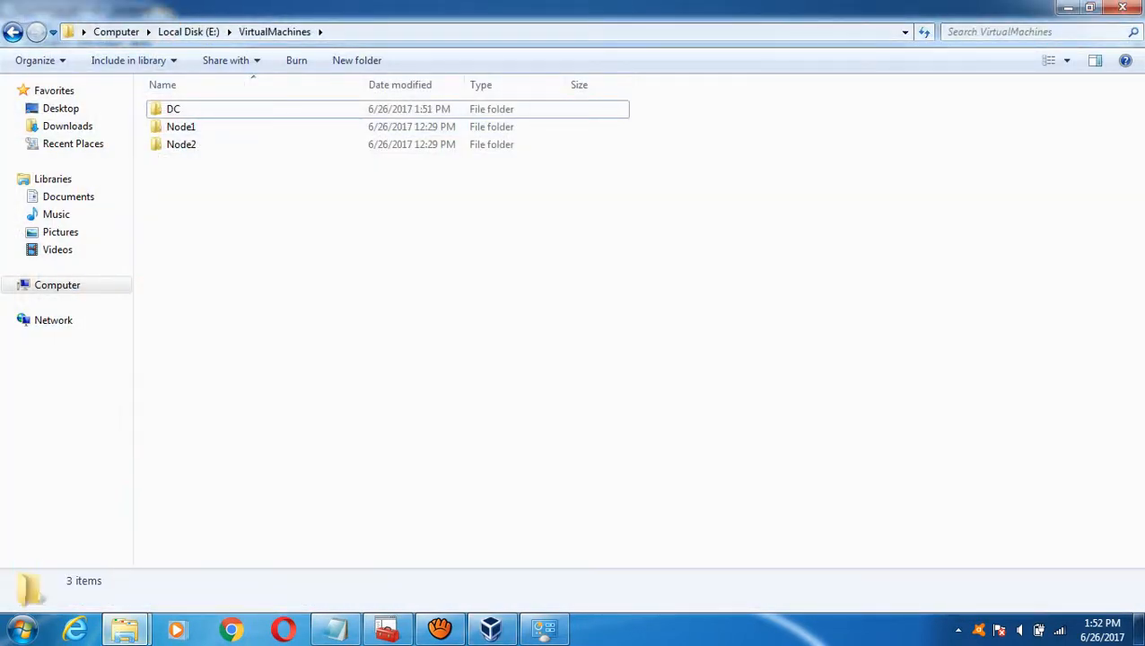
pyautogui.doubleClick(173, 108)
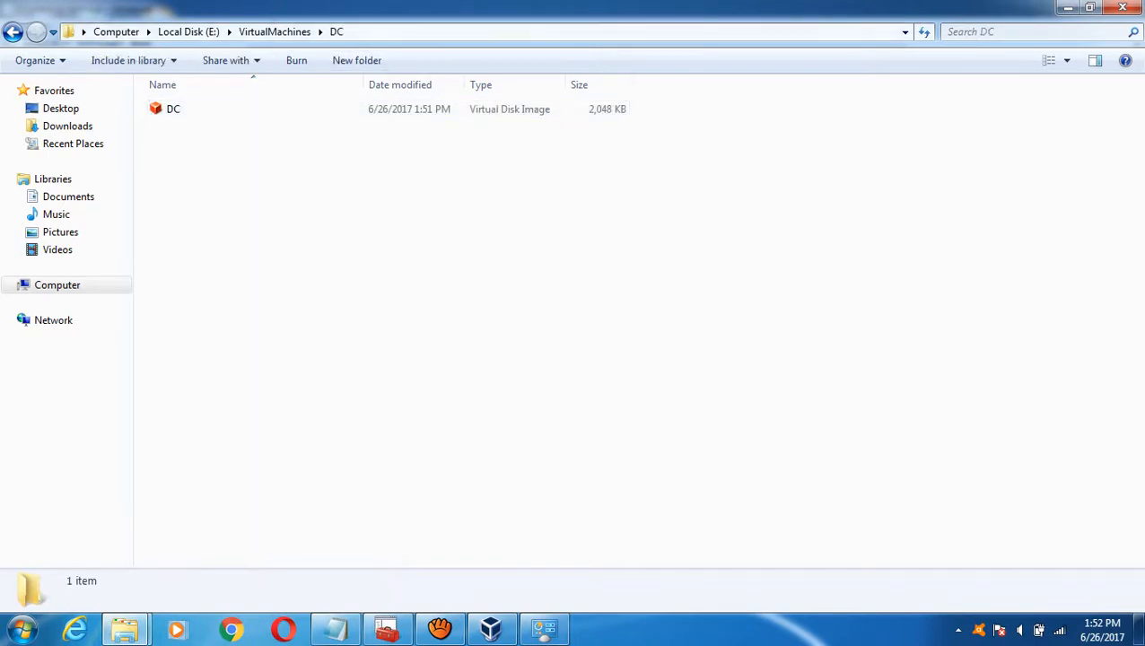
pyautogui.click(628, 31)
pyautogui.hotkey('ctrl', 'c')
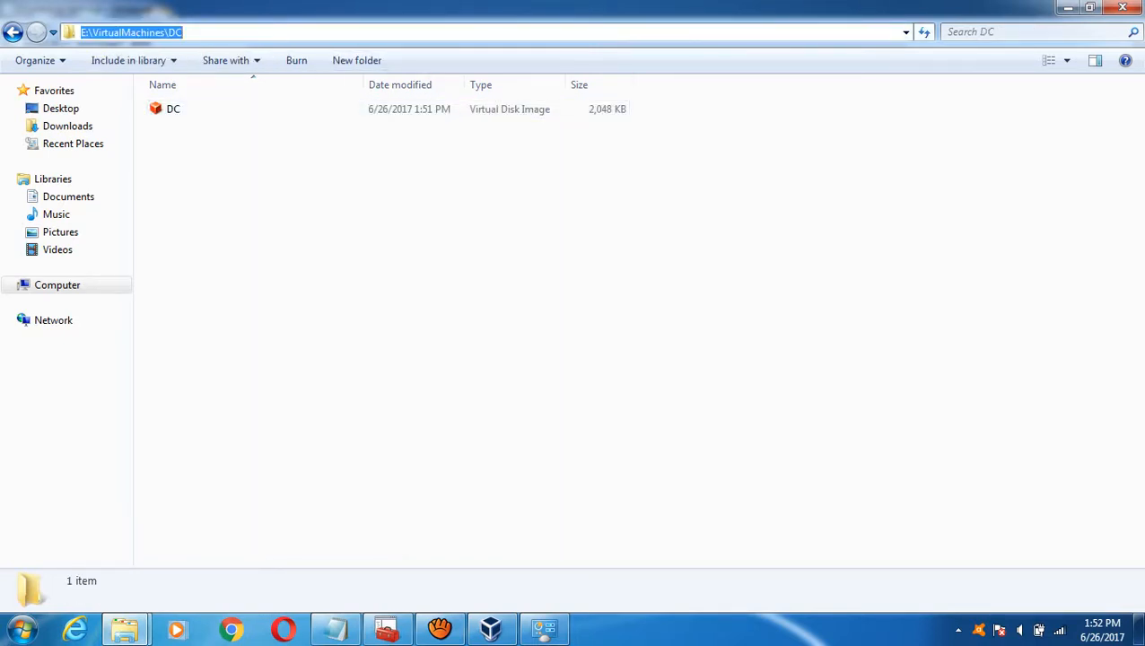
pyautogui.click(491, 628)
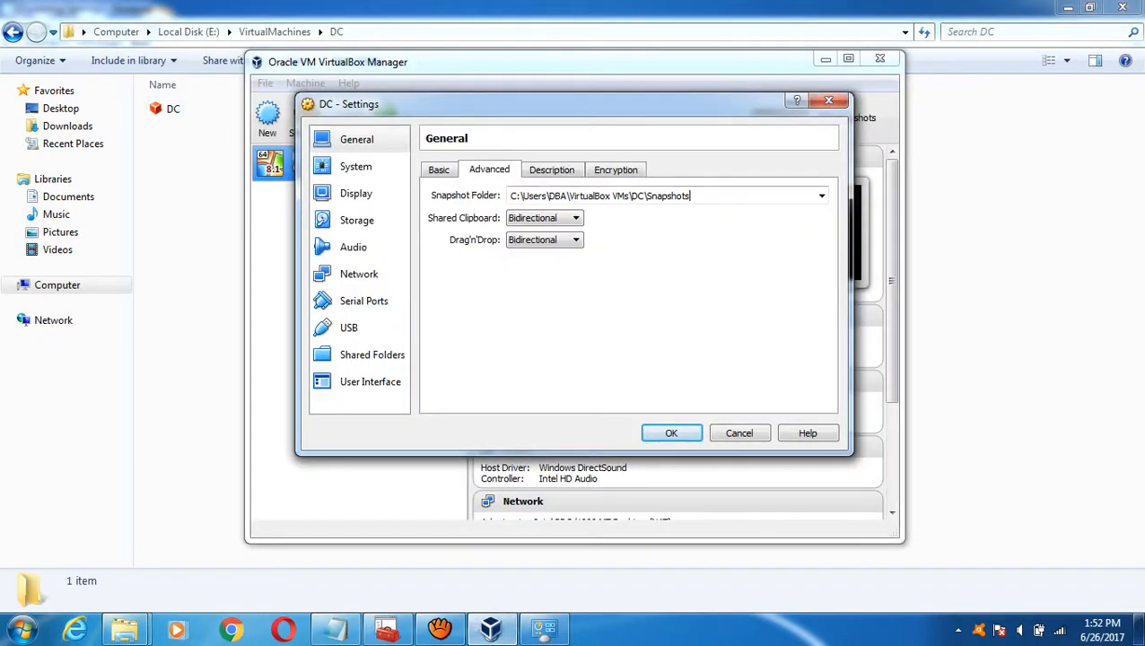
pyautogui.hotkey('ctrl', 'a')
pyautogui.hotkey('ctrl', 'v')
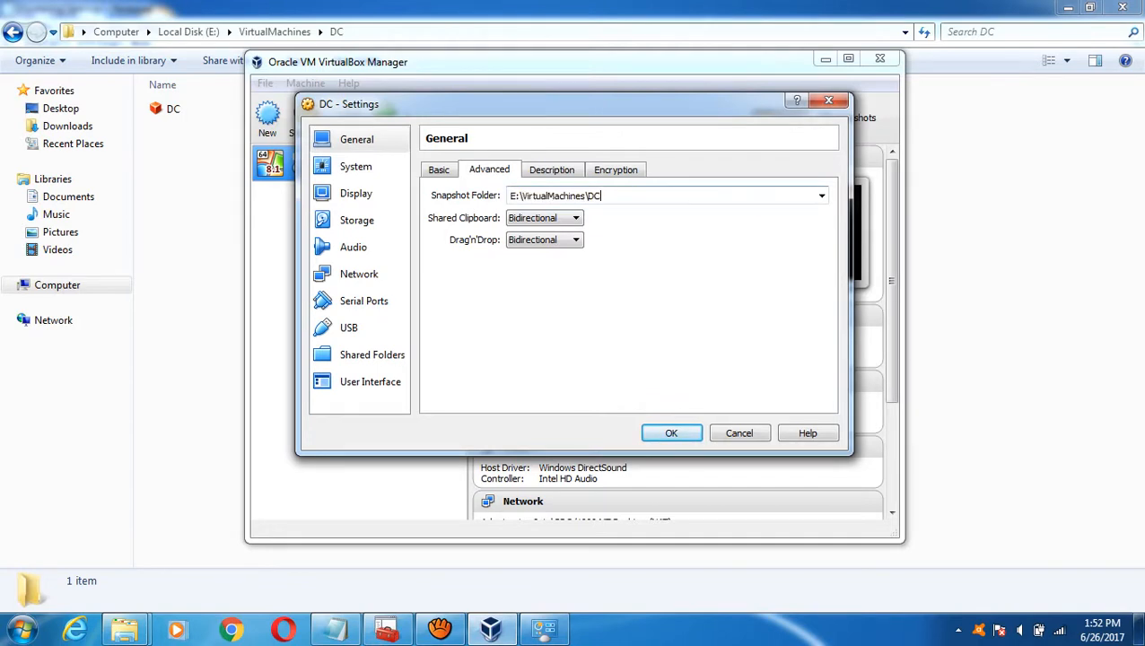
pyautogui.click(355, 166)
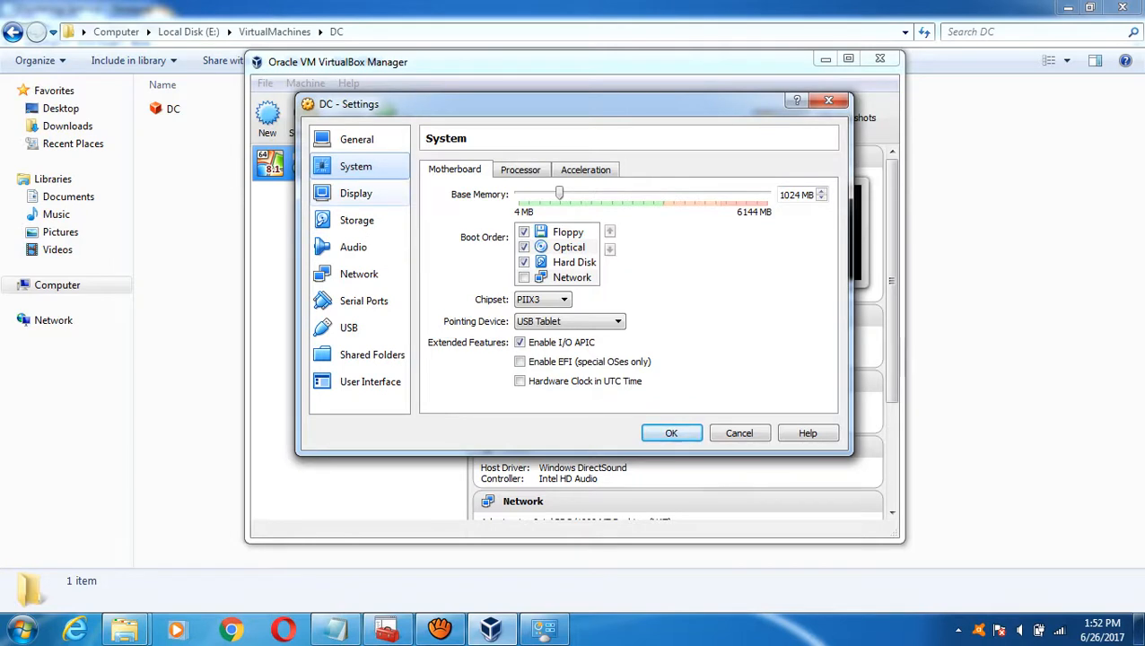
# - Load the windows_server_2012_r2_with_updates_x64_dvd ISO into DC's empty optical drive, then view Network settings
pyautogui.click(356, 193)
pyautogui.click(356, 220)
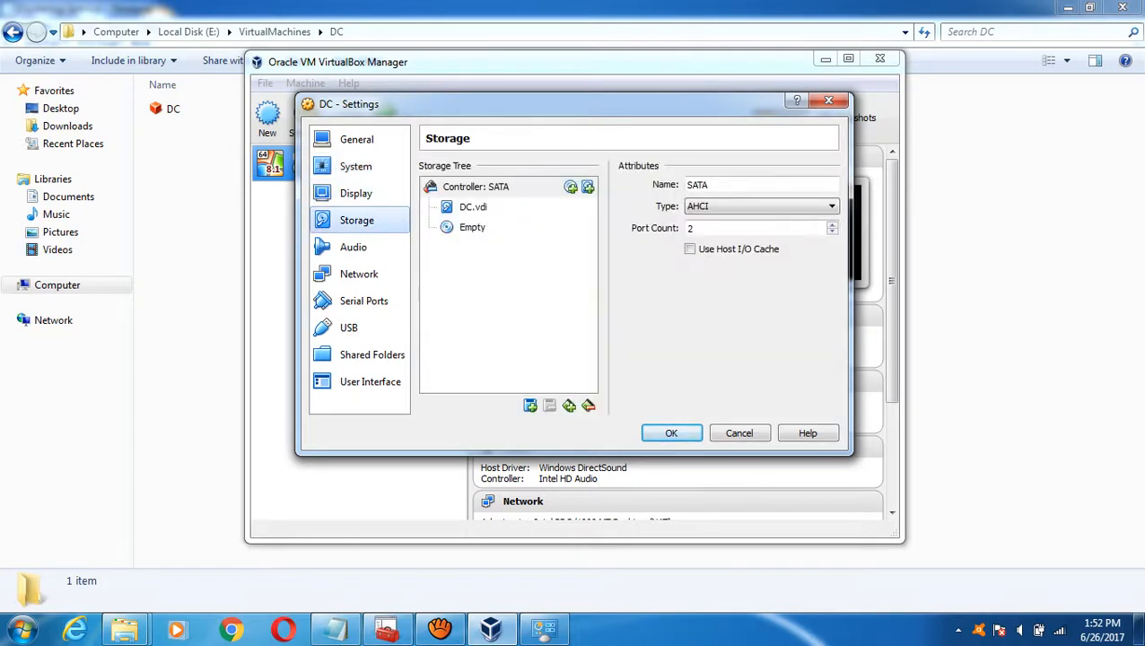
pyautogui.click(472, 227)
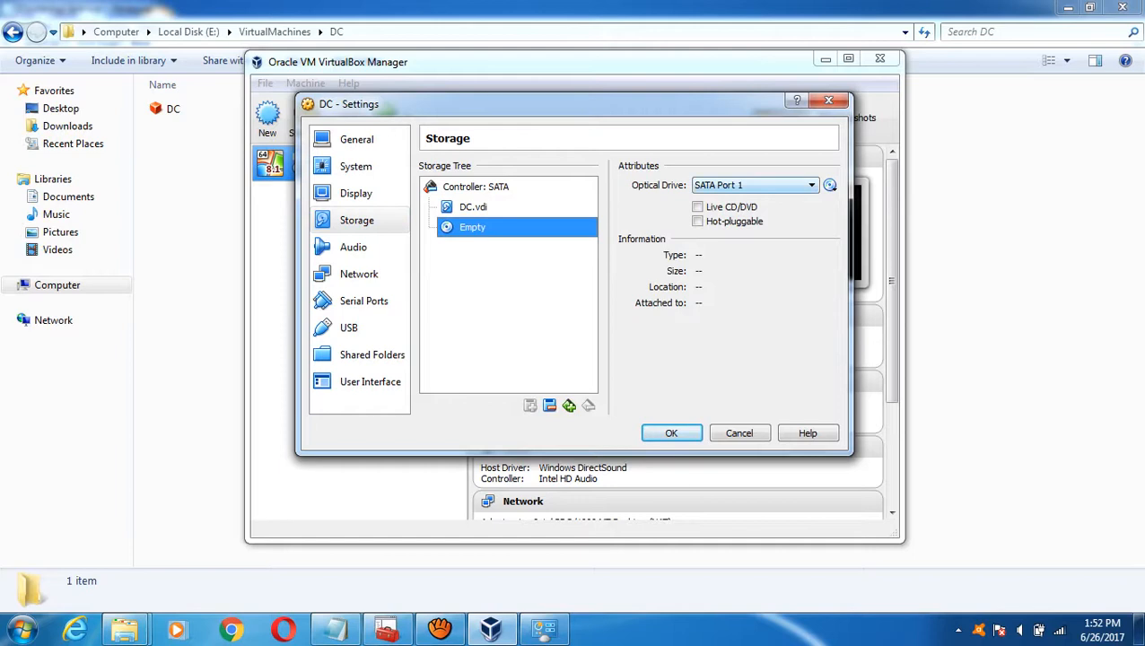
pyautogui.click(830, 185)
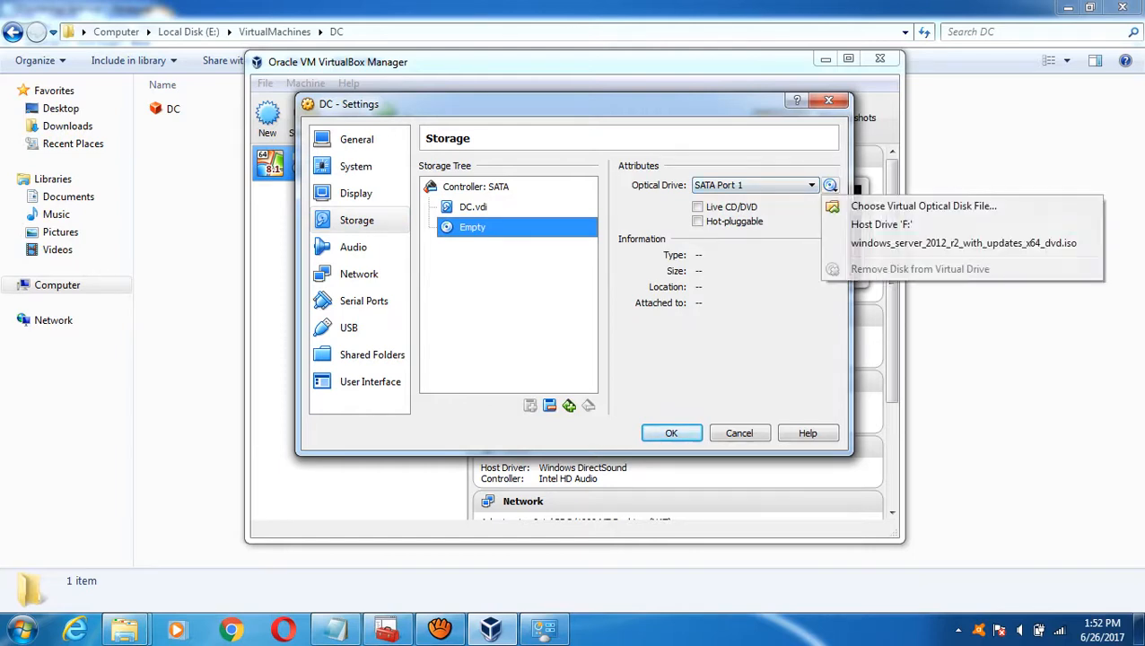
pyautogui.press('Escape')
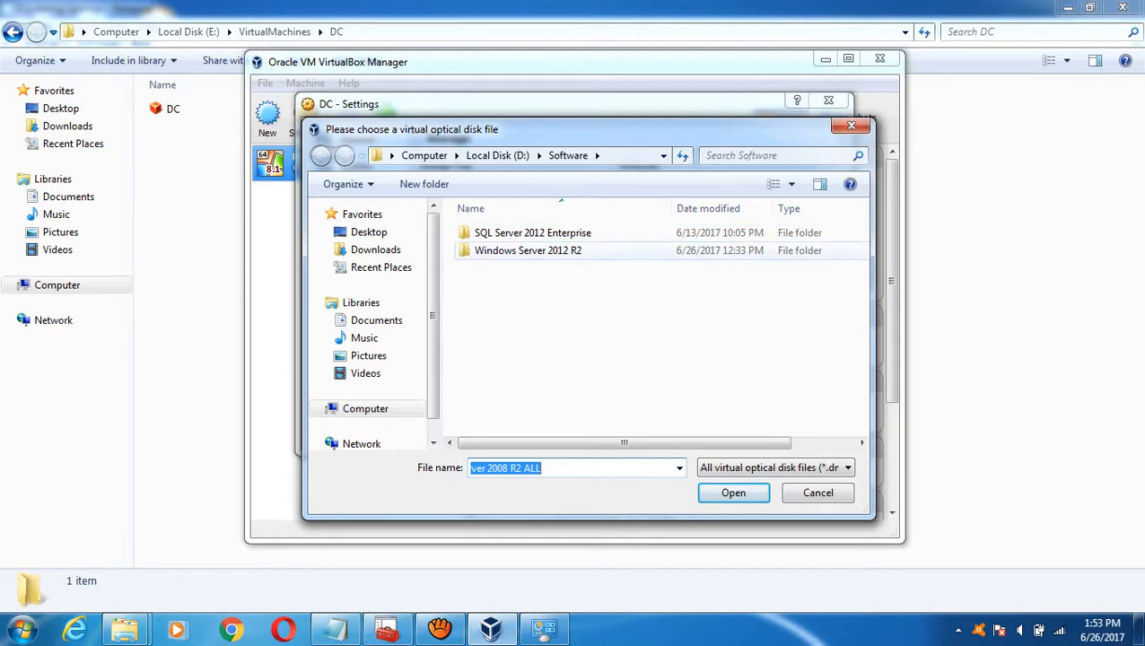
pyautogui.doubleClick(556, 250)
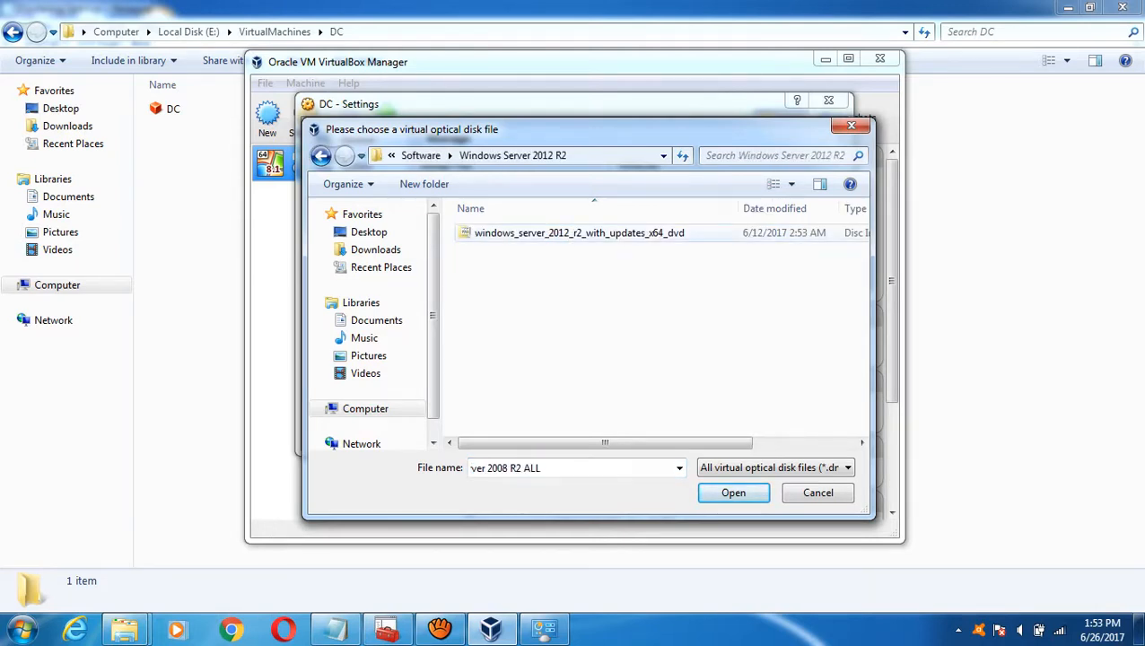
pyautogui.click(579, 232)
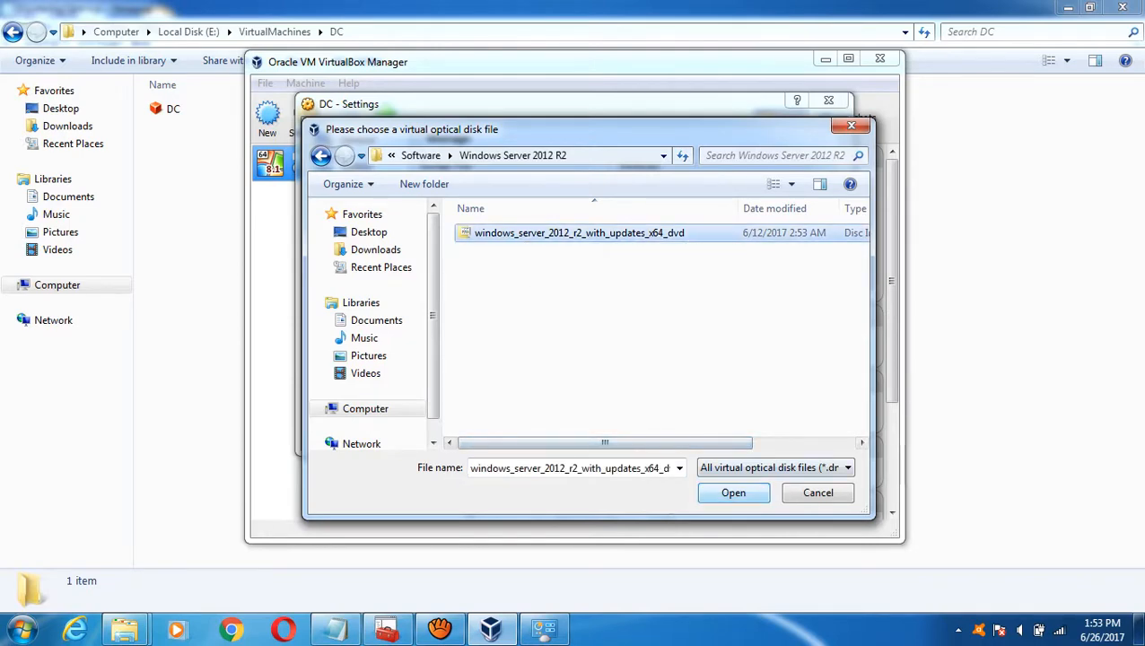
pyautogui.press('Return')
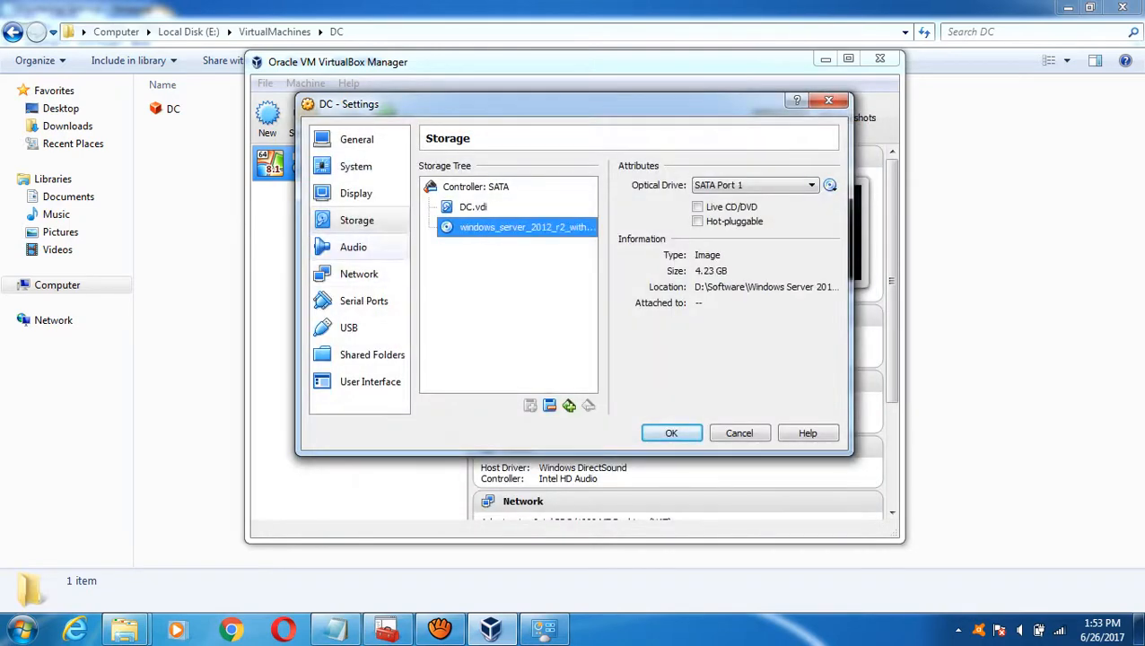
pyautogui.click(352, 246)
pyautogui.click(359, 273)
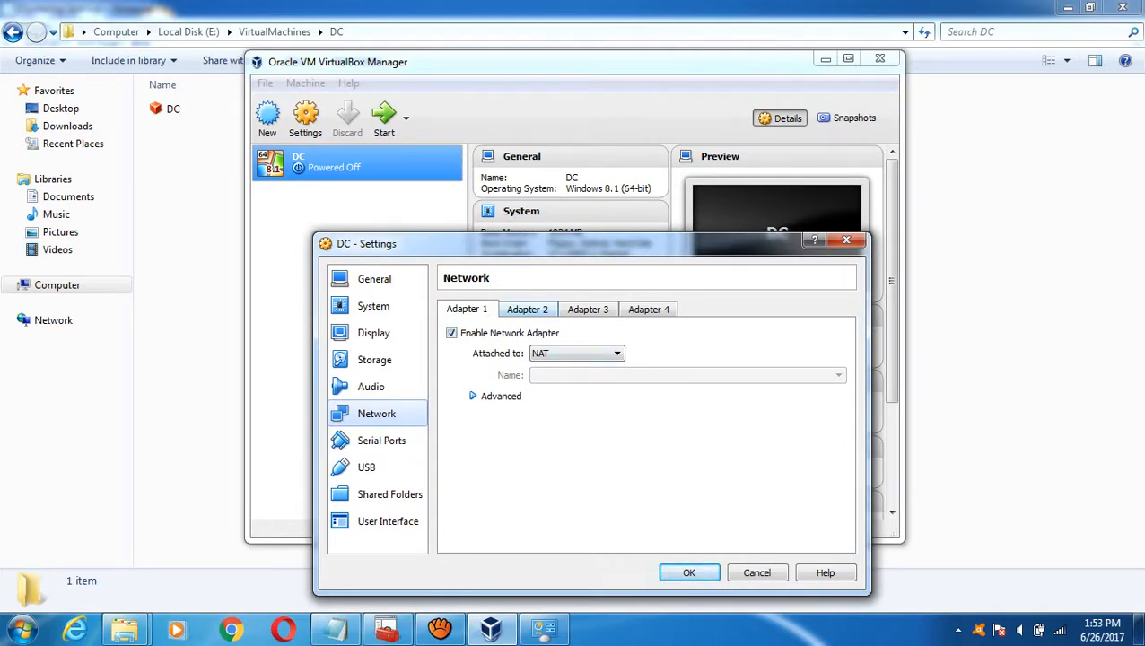
# - Set DC's Adapter 1 to Bridged Adapter with Promiscuous Mode Allow All
pyautogui.click(526, 309)
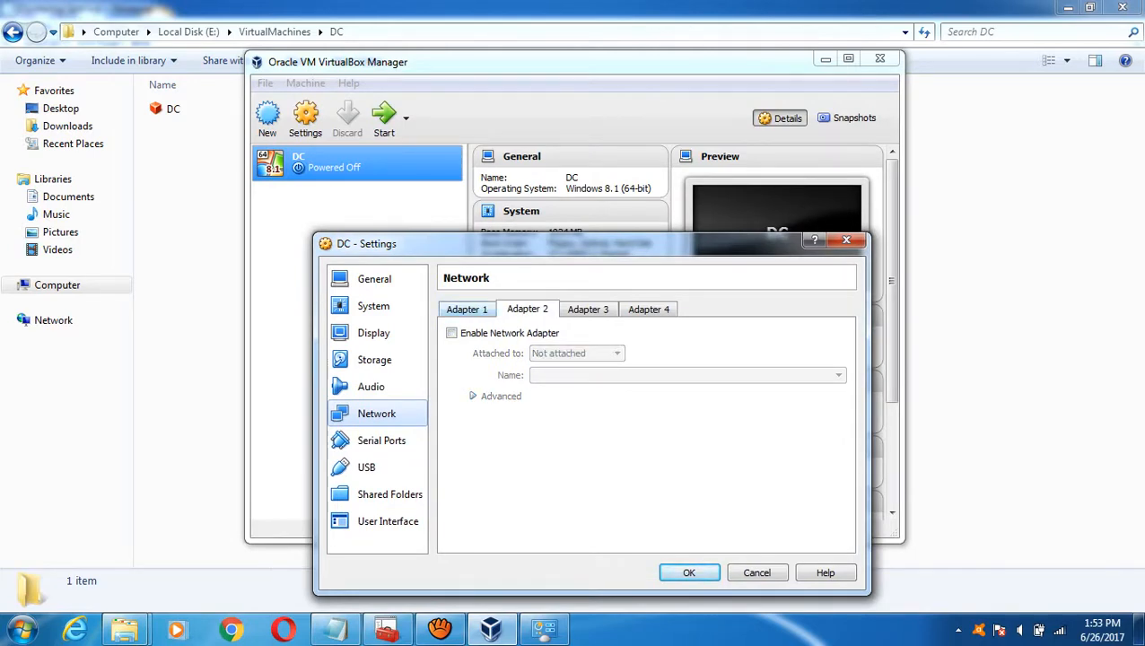
pyautogui.click(466, 309)
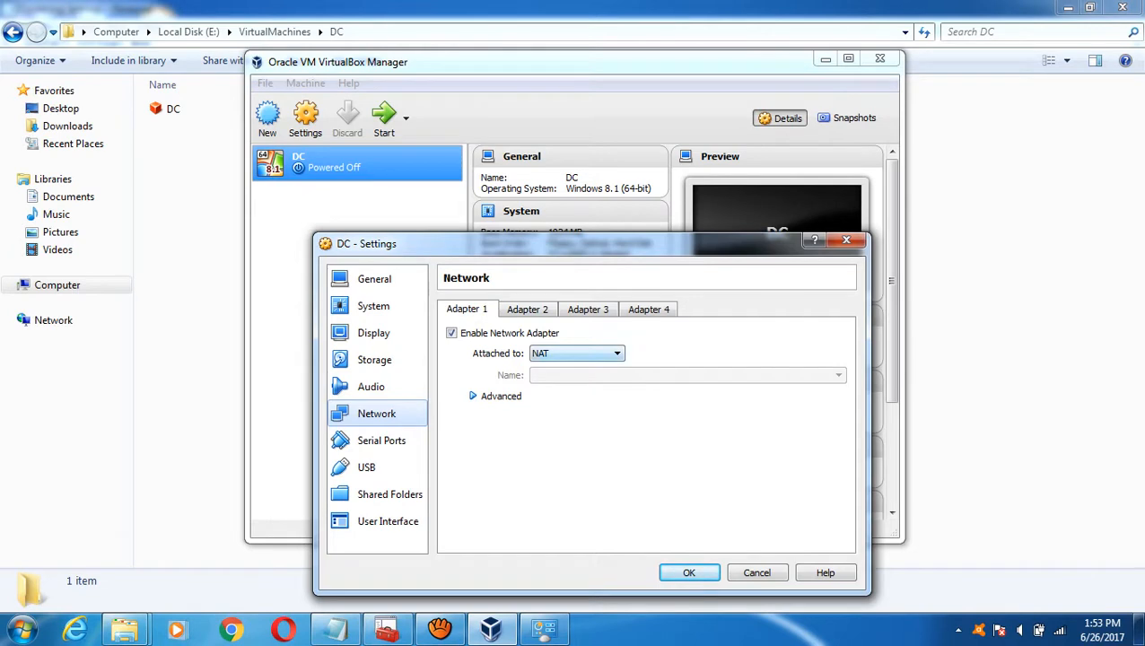
pyautogui.click(576, 353)
pyautogui.click(564, 400)
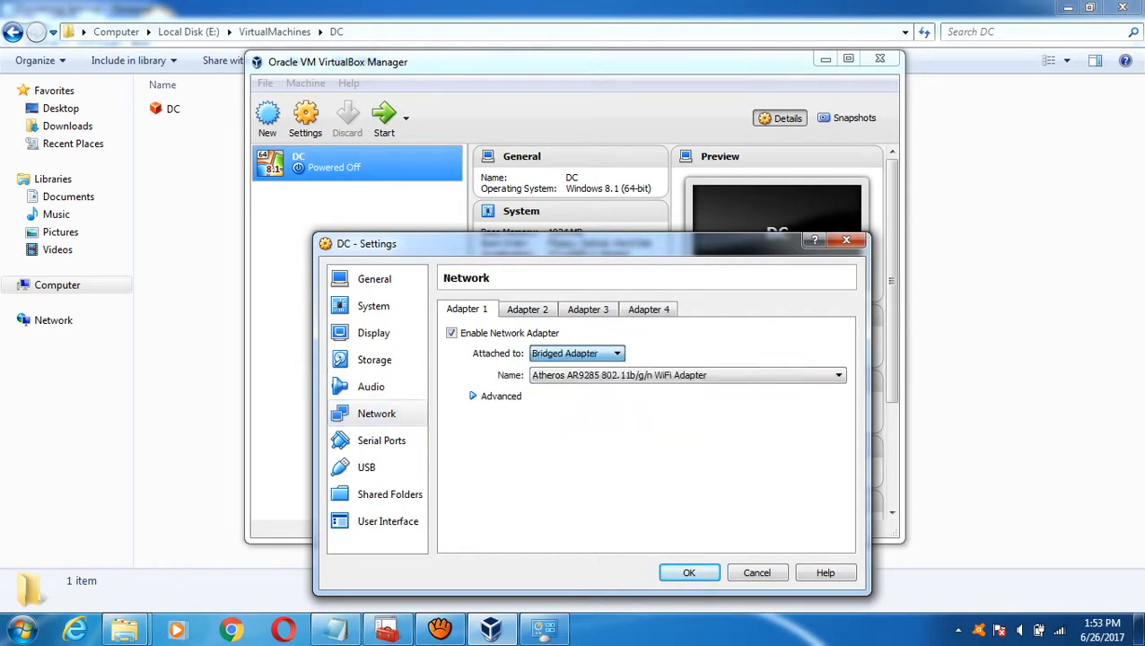
pyautogui.click(493, 395)
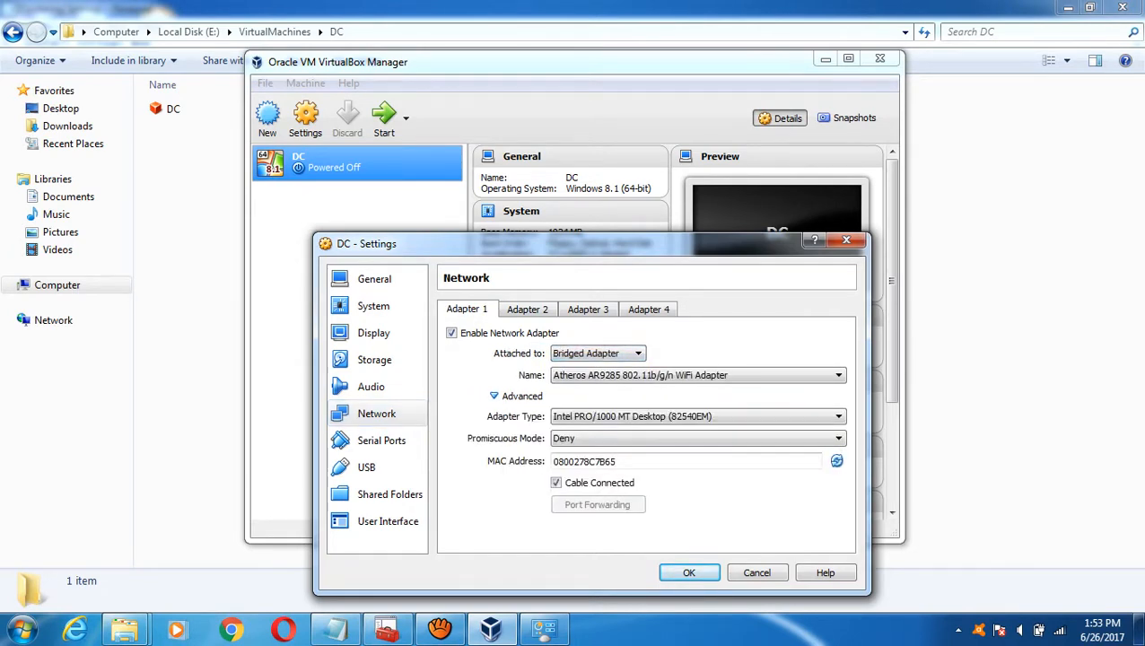
pyautogui.click(575, 438)
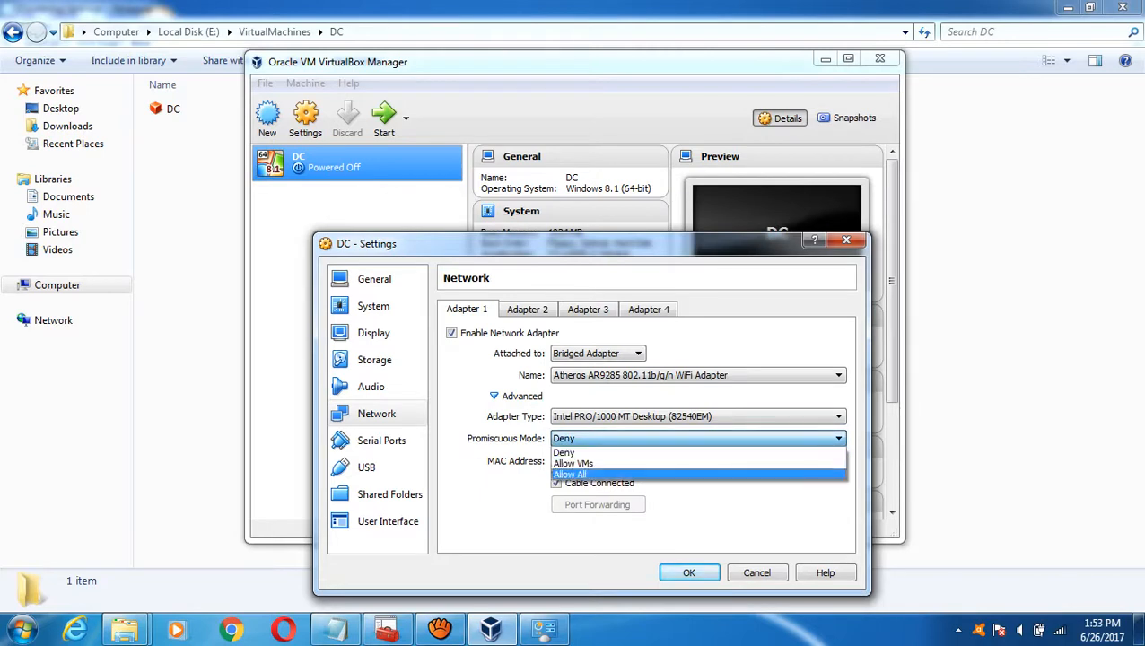
pyautogui.press('Return')
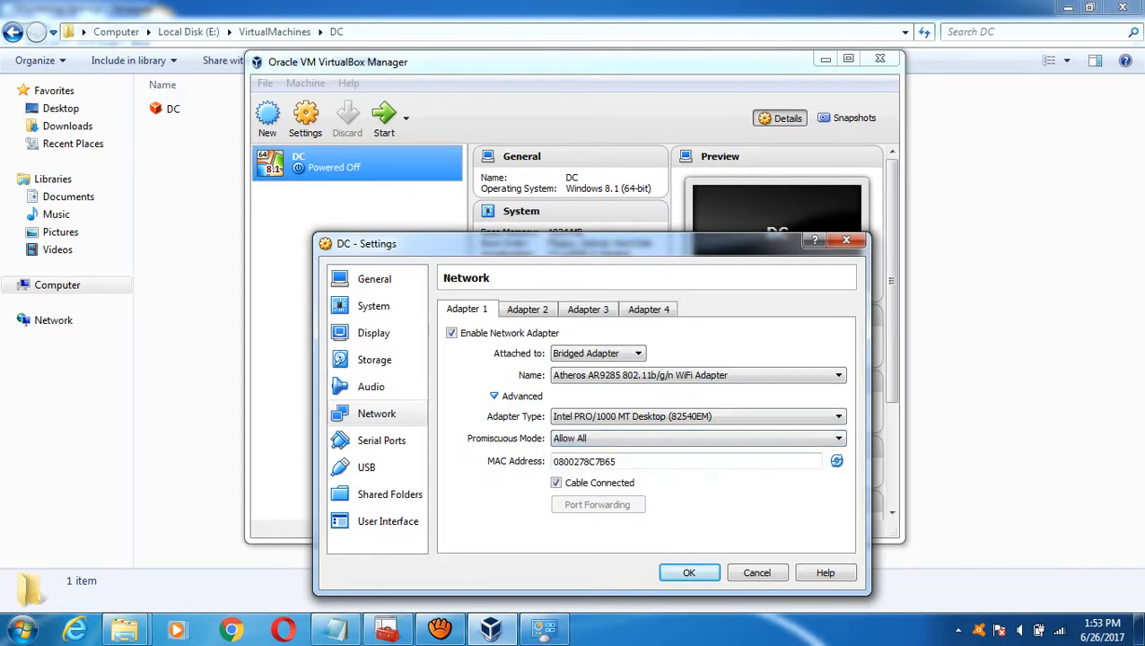
# - Move past the USB page to DC's Shared Folders settings
pyautogui.click(382, 439)
pyautogui.click(366, 467)
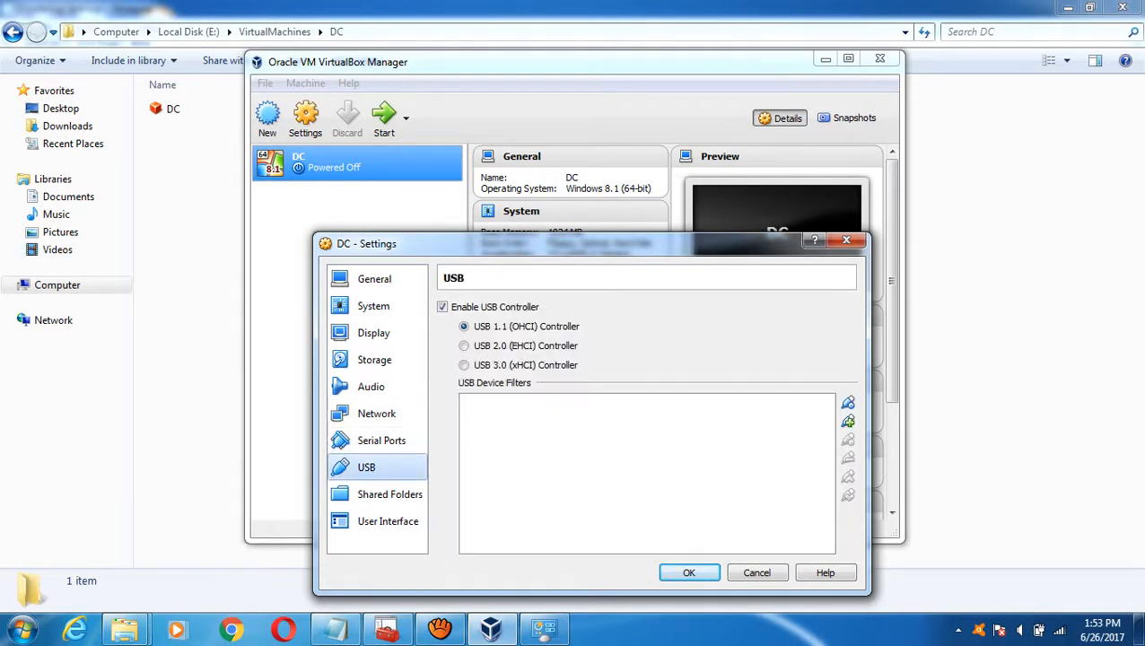
pyautogui.click(389, 494)
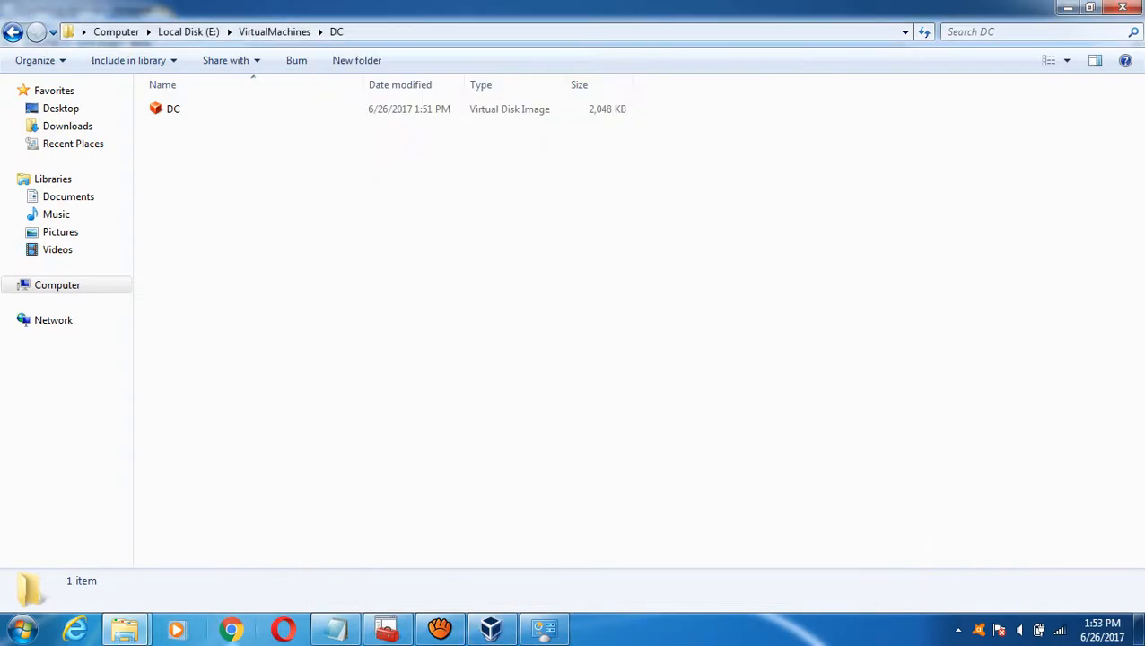
# - Add D:\Software, copied from Explorer's address bar, as an auto-mounted share named Software
pyautogui.moveTo(124, 628)
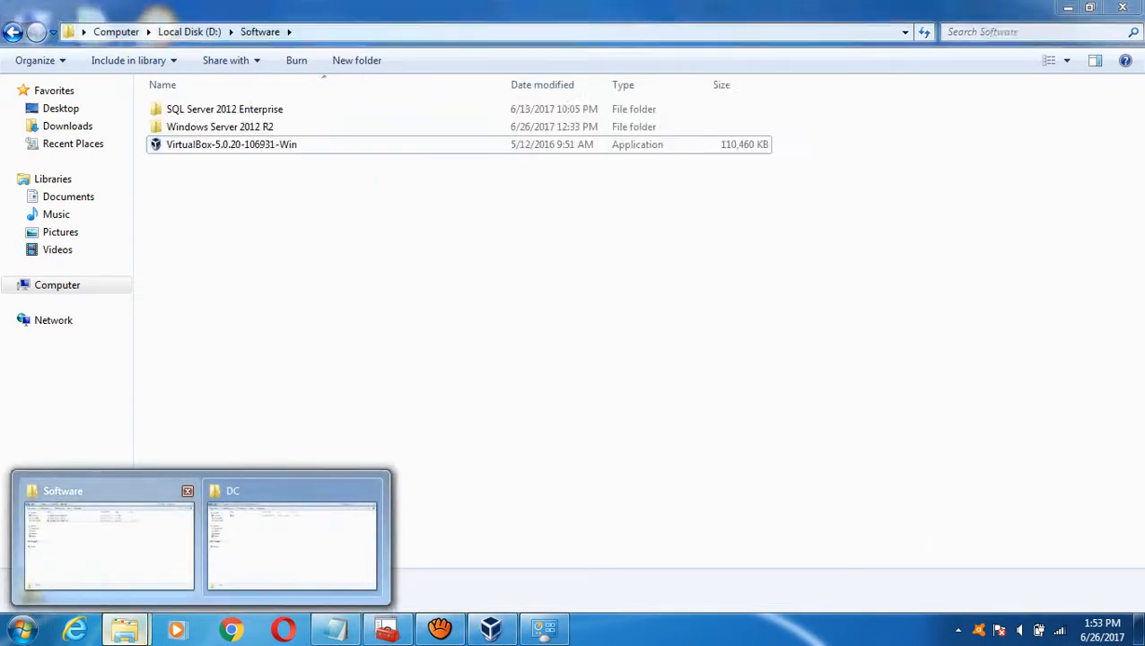
pyautogui.click(108, 537)
pyautogui.hotkey('alt', 'd')
pyautogui.hotkey('ctrl', 'c')
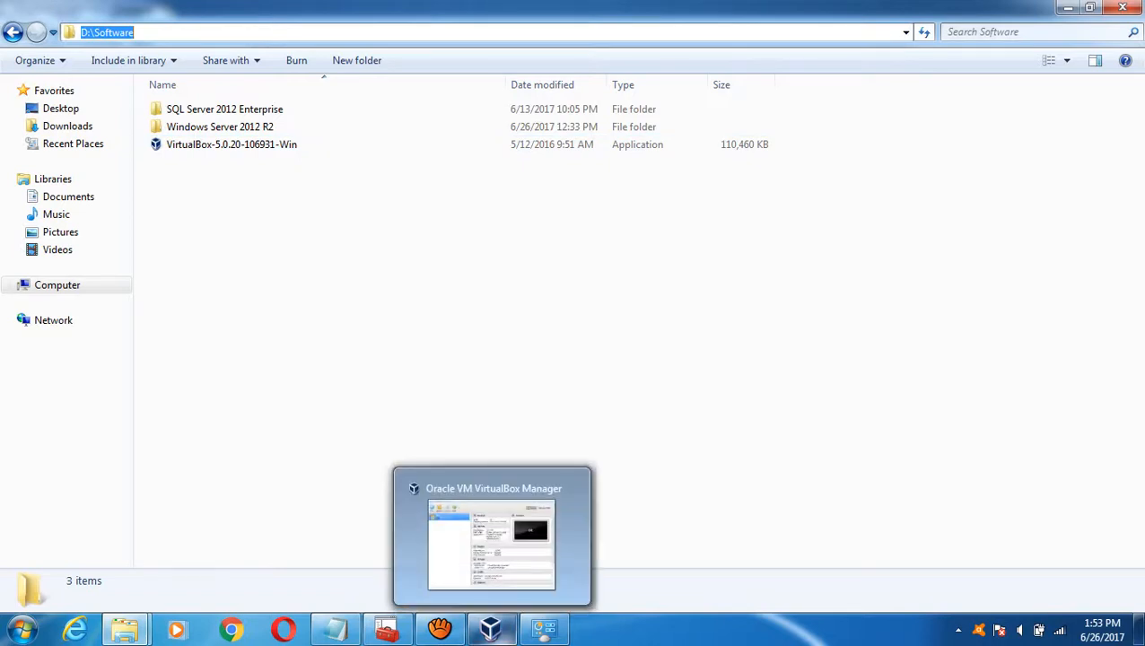
pyautogui.click(491, 628)
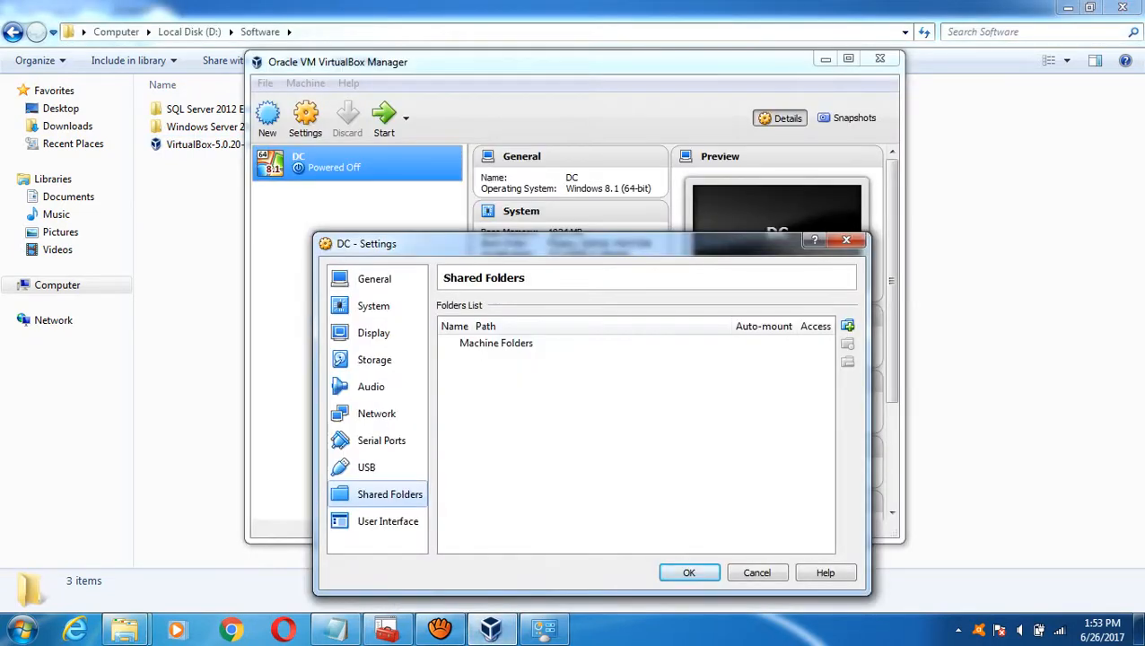
pyautogui.click(847, 325)
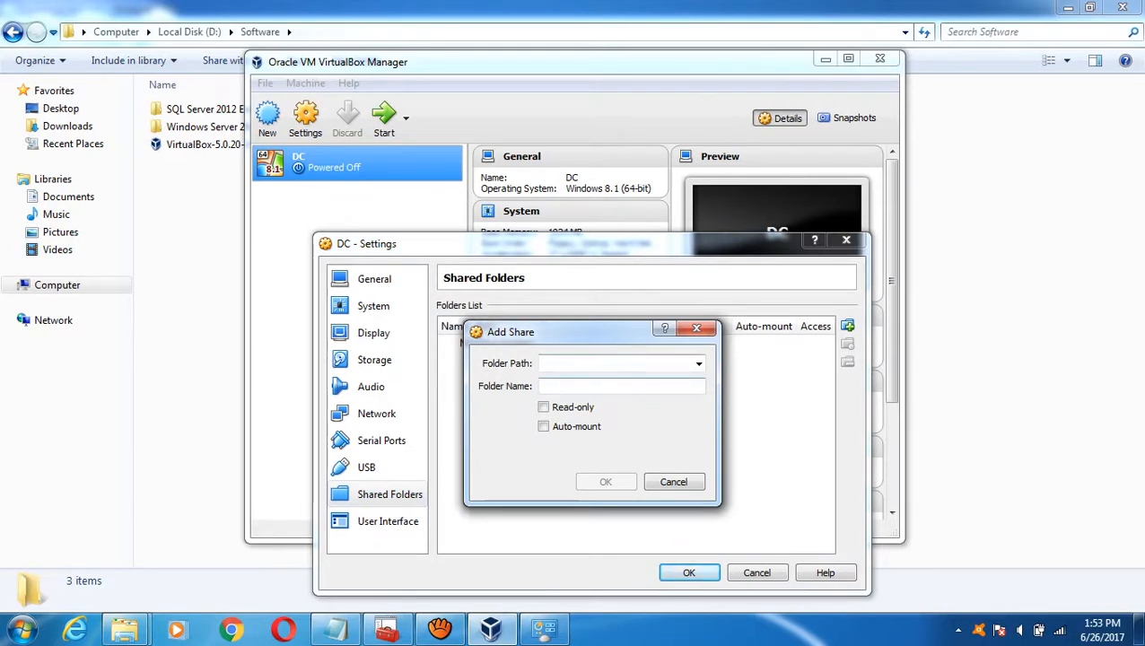
pyautogui.hotkey('ctrl', 'v')
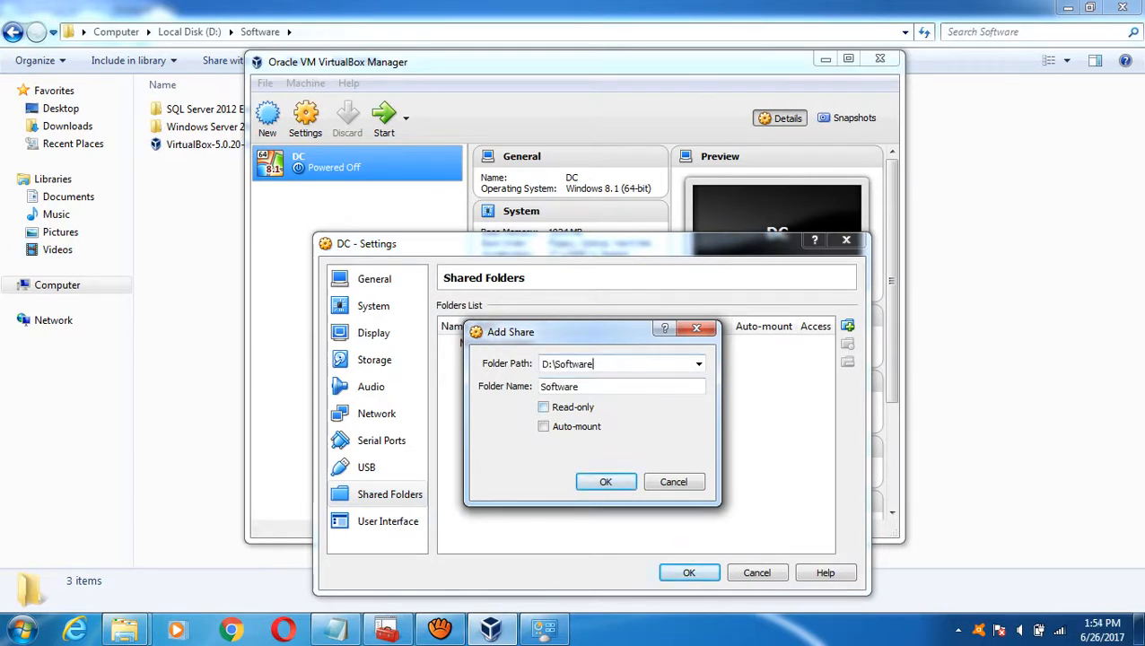
pyautogui.click(543, 426)
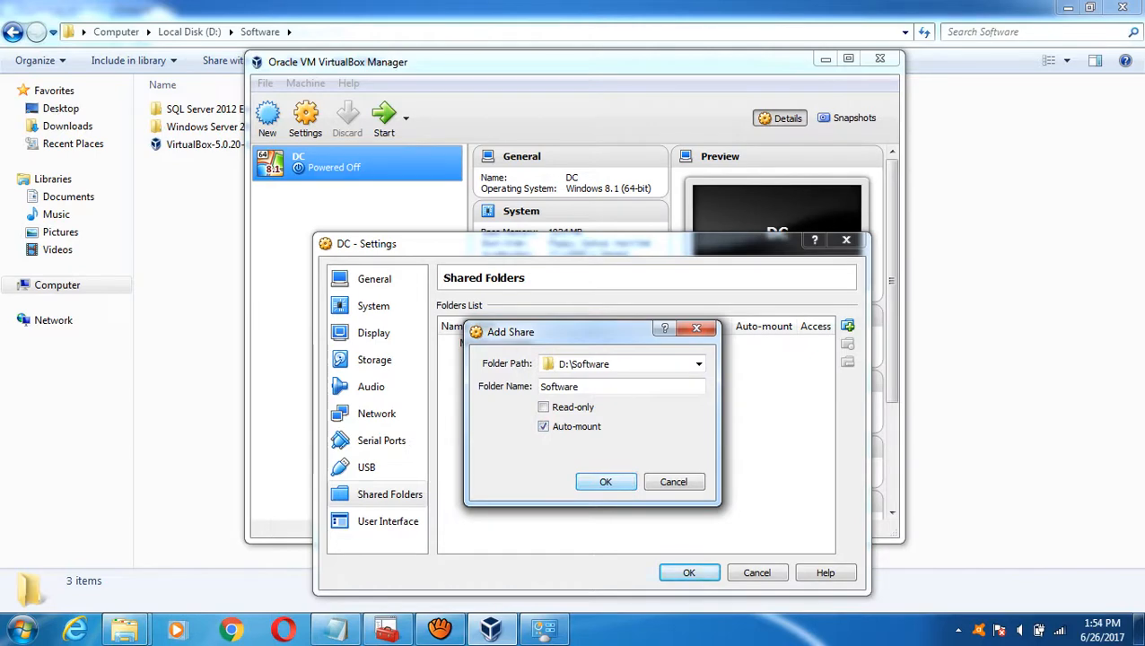
pyautogui.press('Return')
pyautogui.press('Return')
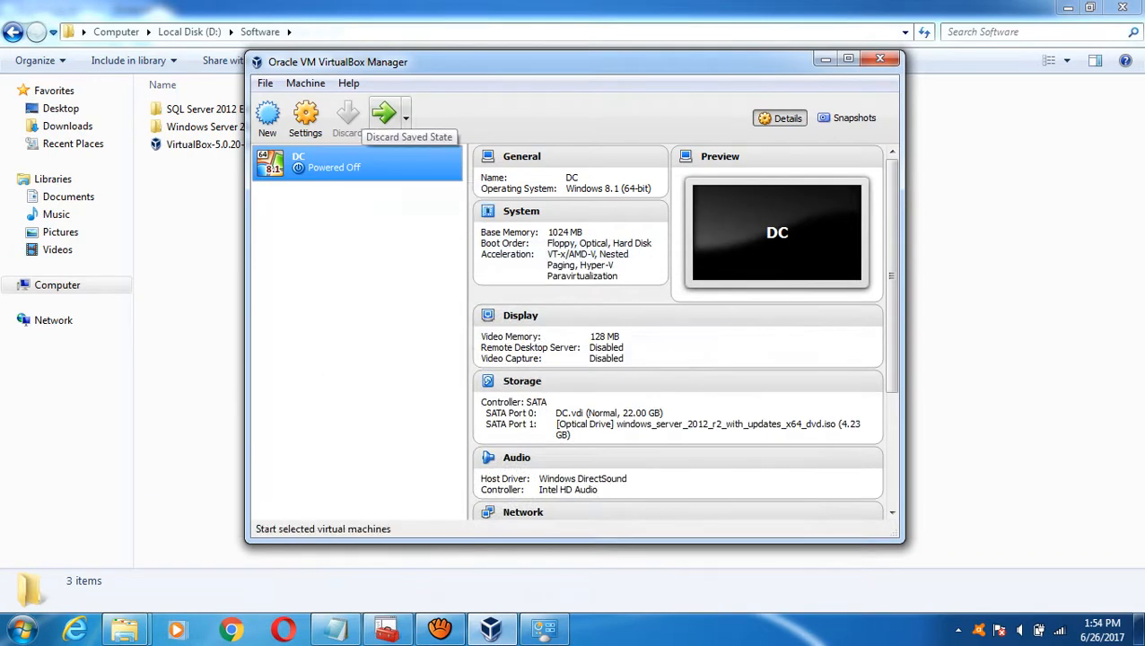
# - Boot DC, start Windows Server 2012 R2 setup with default language settings, then minimize it
pyautogui.click(384, 117)
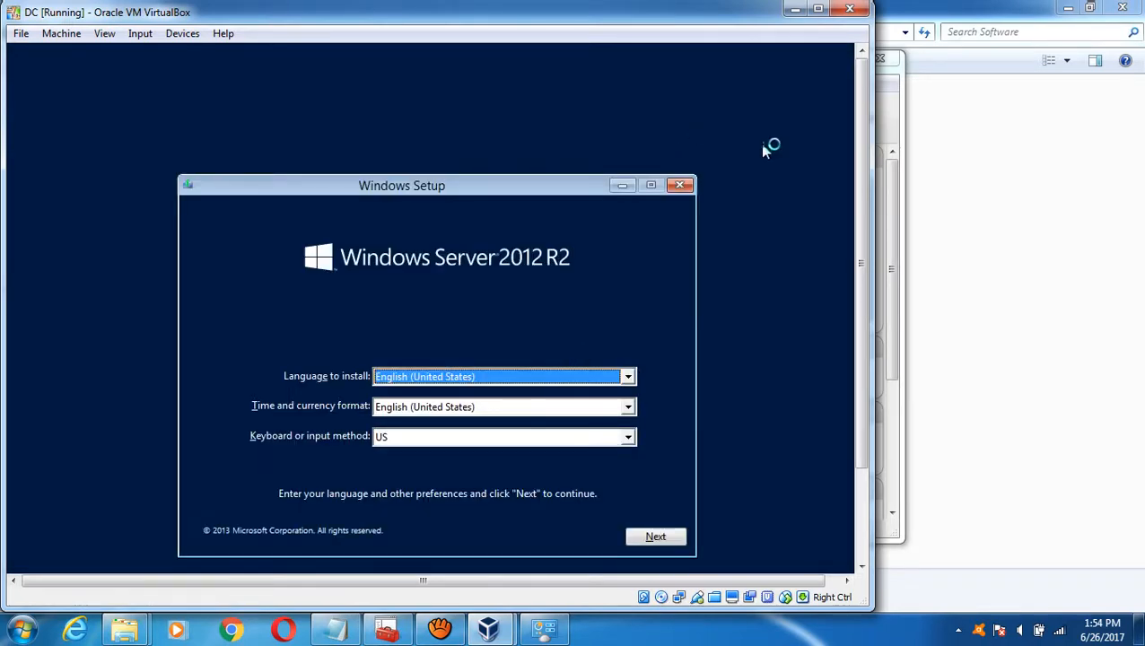
pyautogui.click(818, 9)
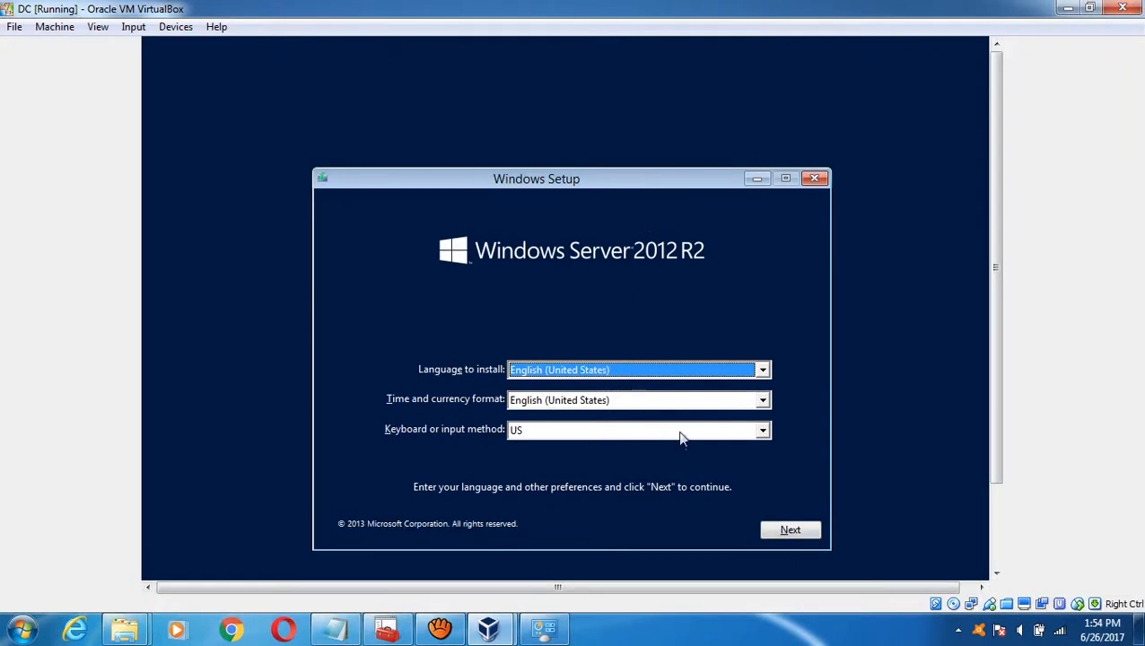
pyautogui.click(789, 531)
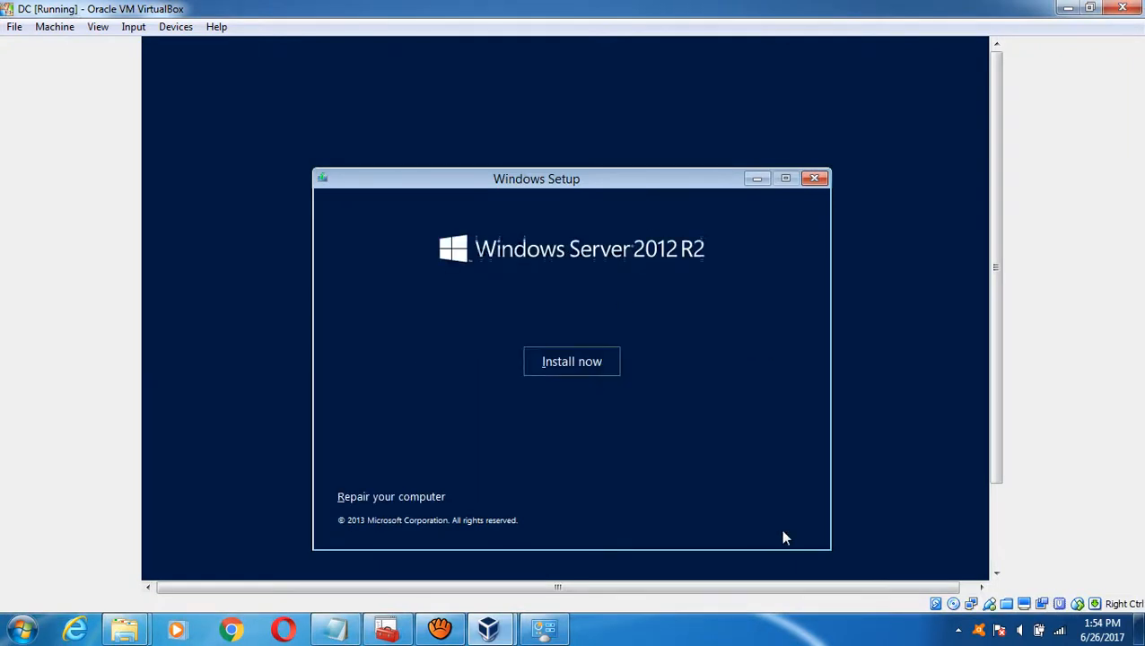
pyautogui.click(570, 363)
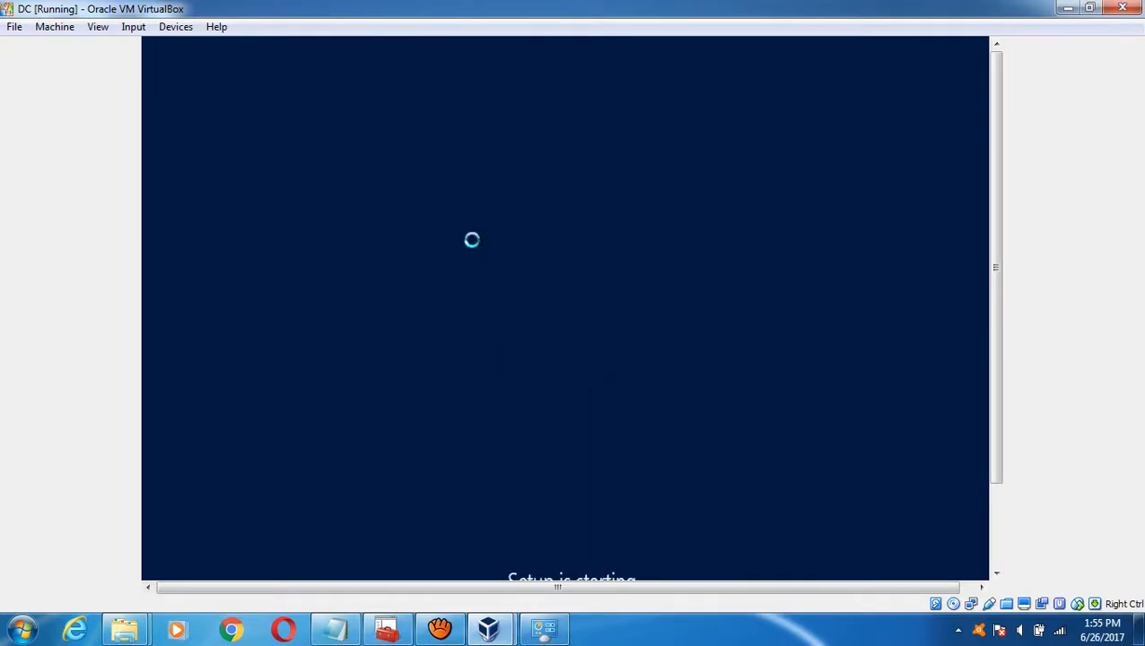
pyautogui.moveTo(995, 426); pyautogui.dragTo(995, 507)
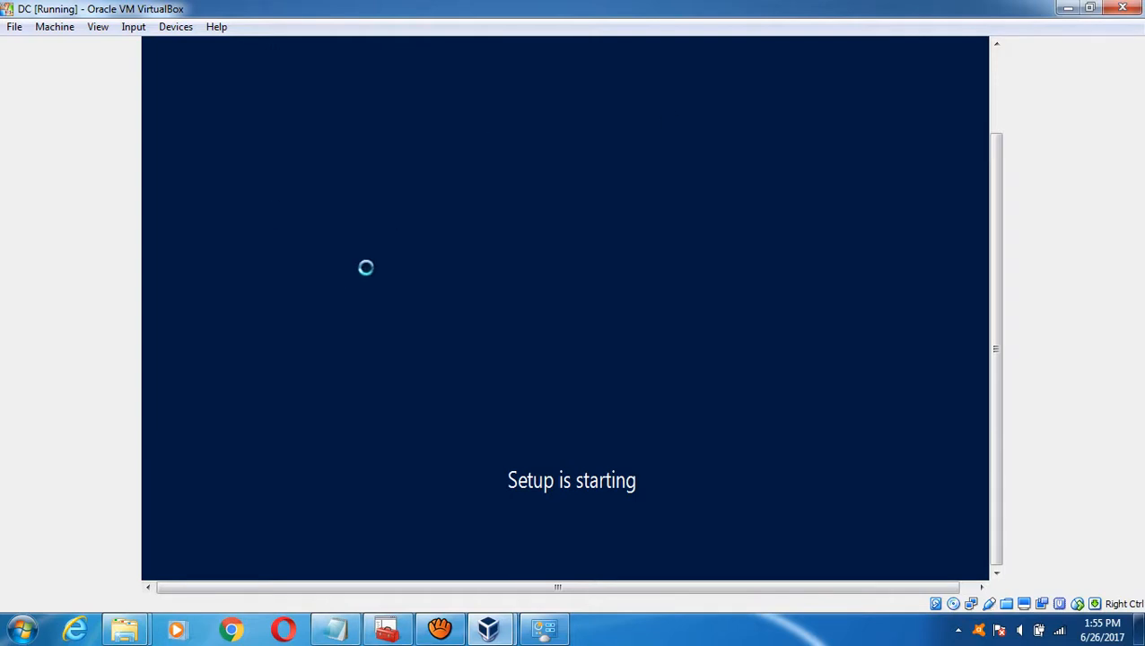
pyautogui.click(1067, 8)
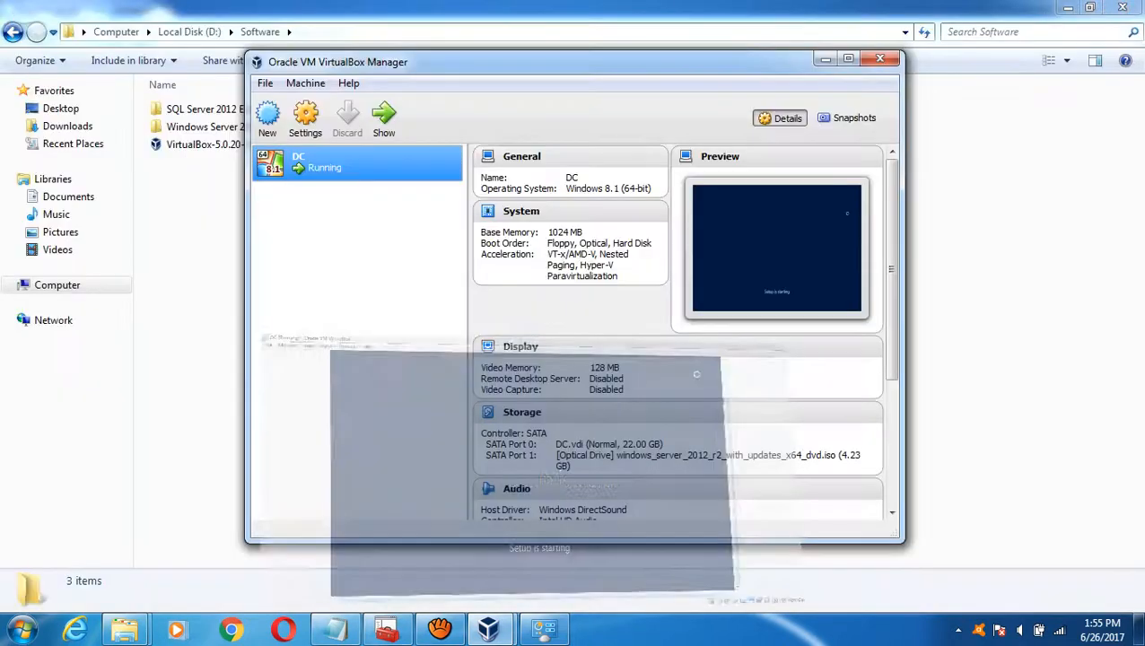
# - Paste a copy of the Windows Server 2012 R2 ISO into its folder, then return to DC
pyautogui.click(824, 58)
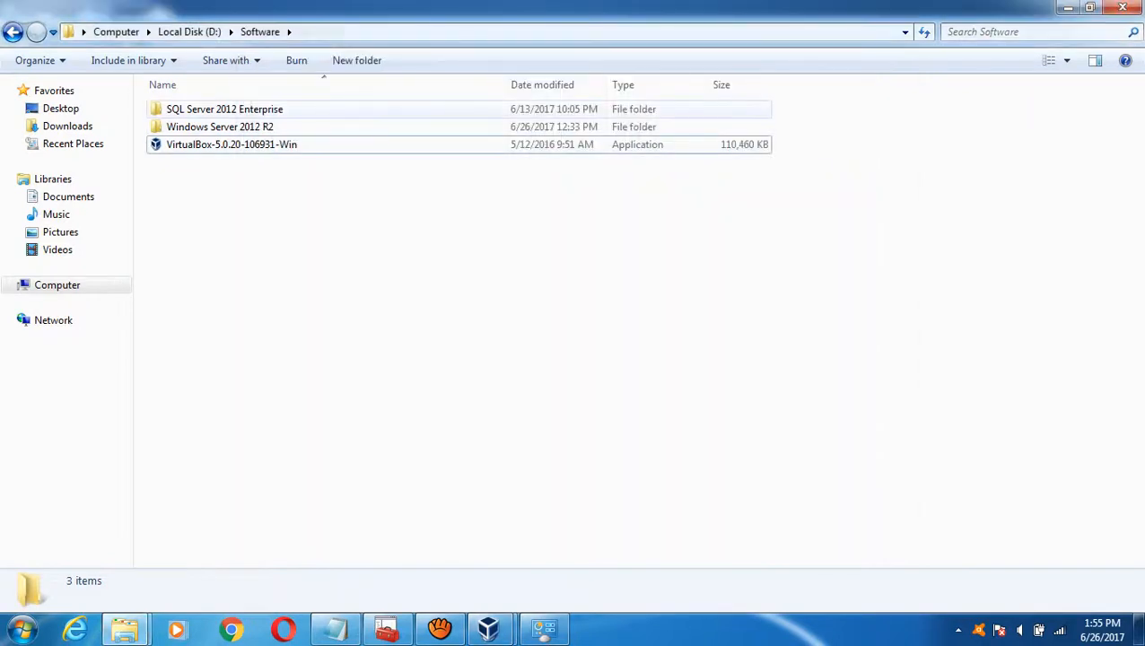
pyautogui.doubleClick(205, 127)
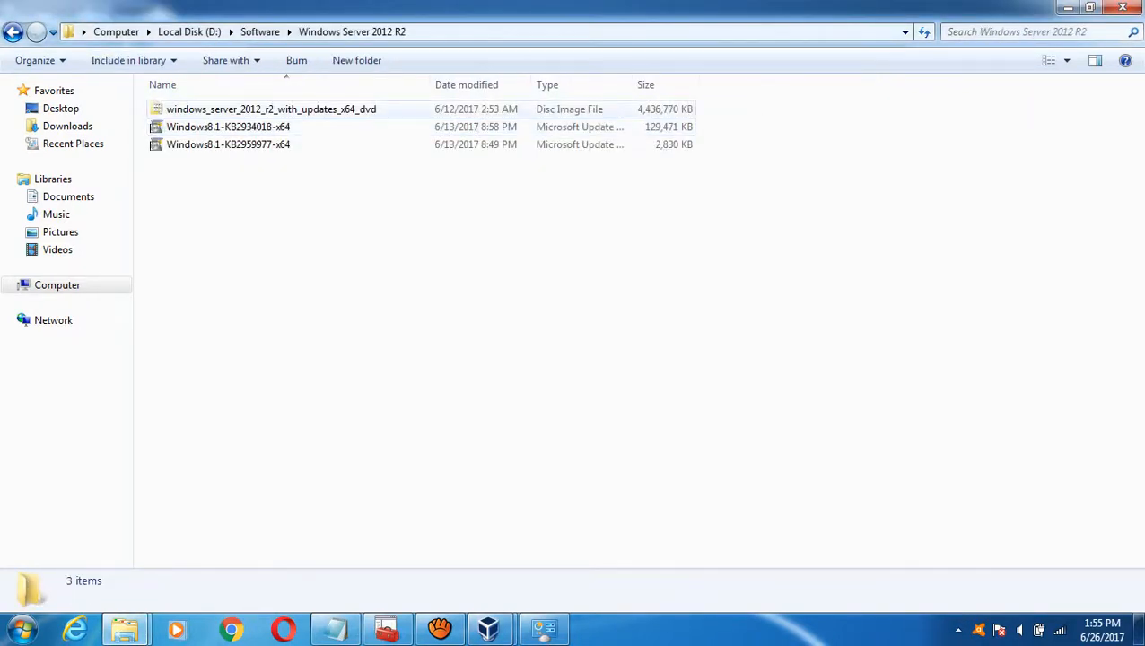
pyautogui.click(271, 108)
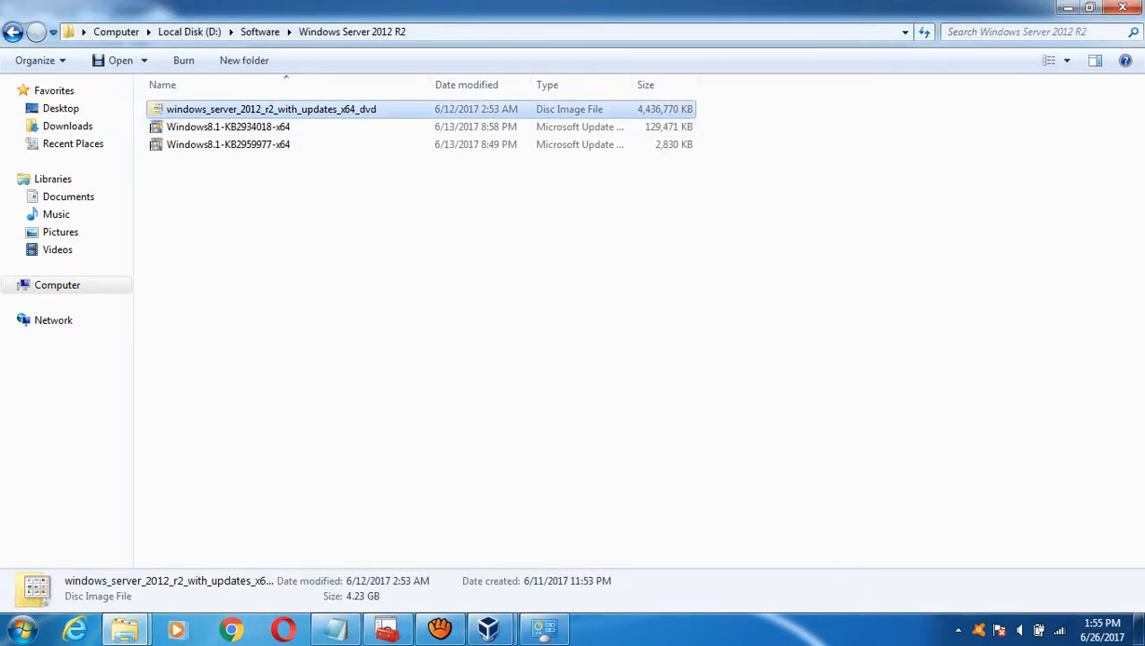
pyautogui.hotkey('ctrl', 'v')
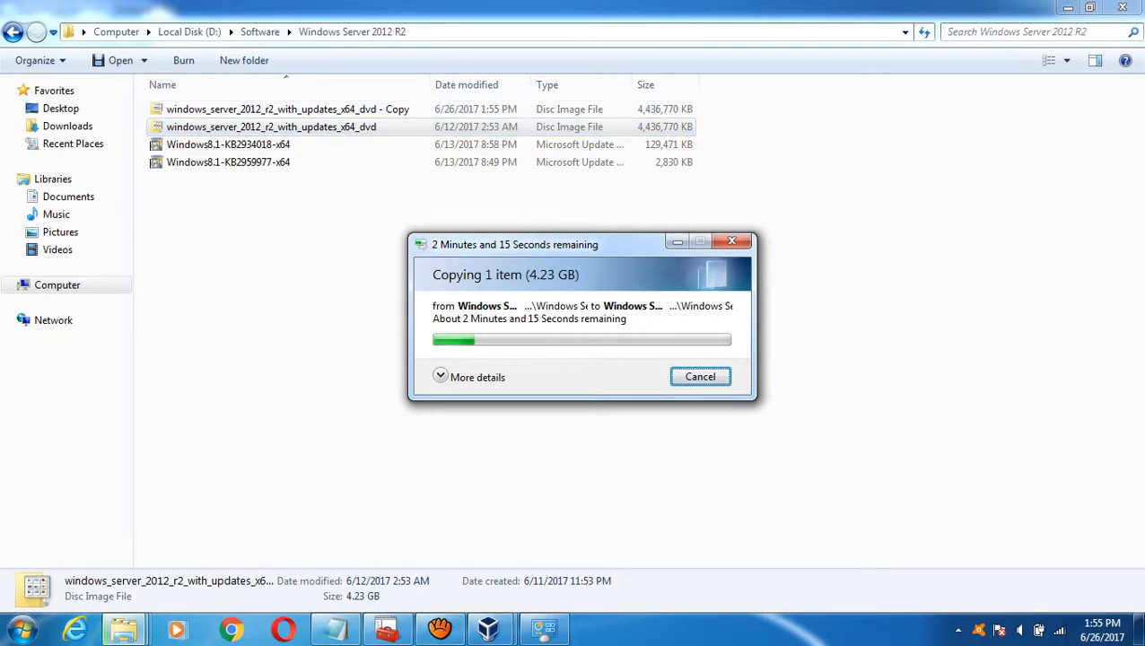
pyautogui.moveTo(488, 628)
pyautogui.click(569, 538)
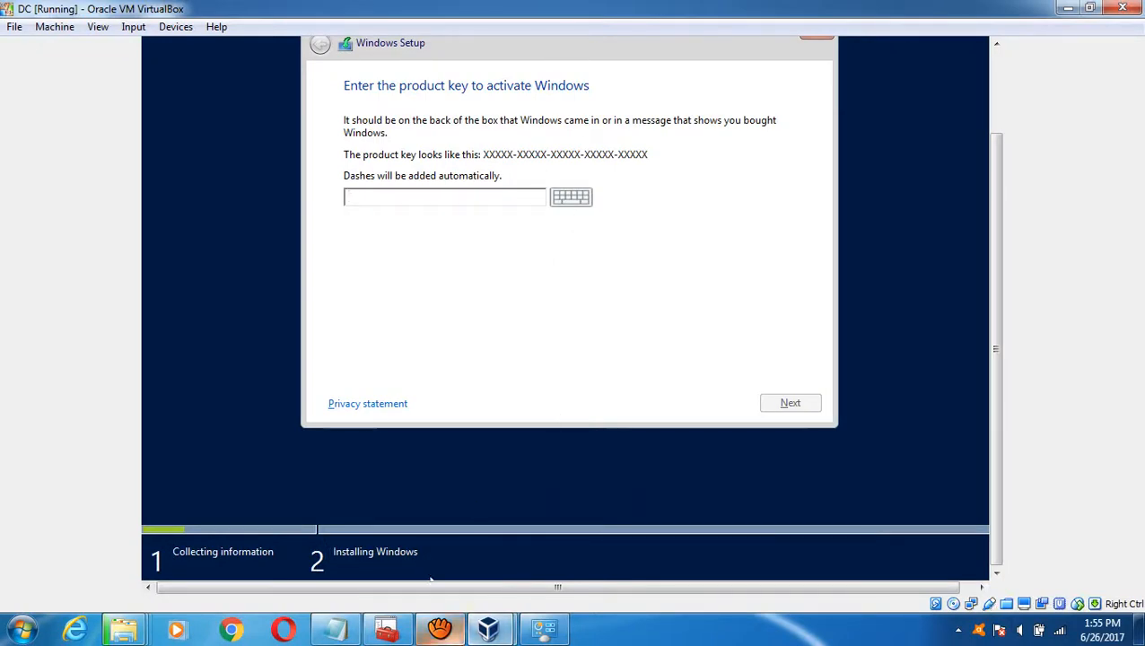
# - In DC's setup, choose Server with a GUI and accept the licence terms
pyautogui.moveTo(385, 628)
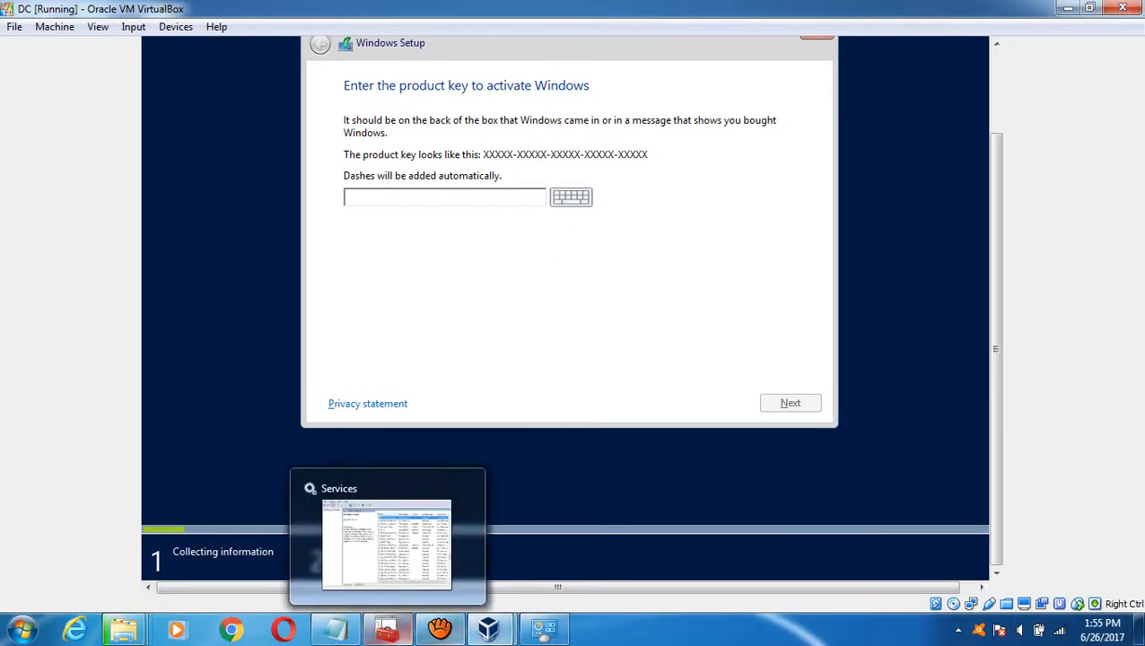
pyautogui.click(468, 575)
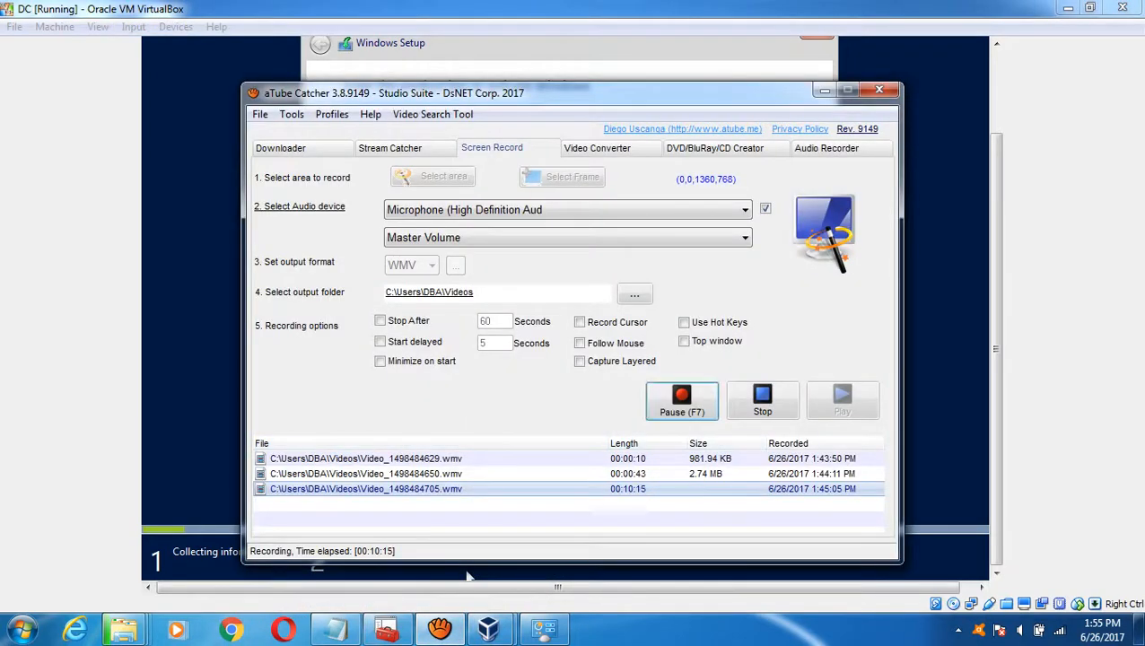
pyautogui.click(562, 59)
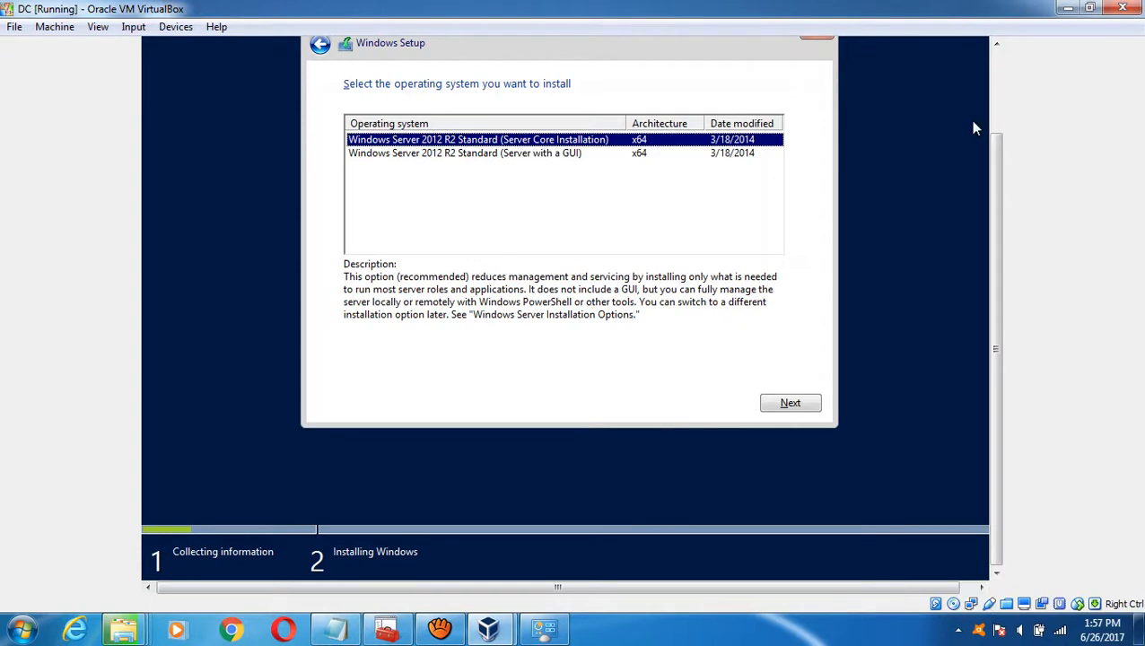
pyautogui.scroll(1, 973, 129)
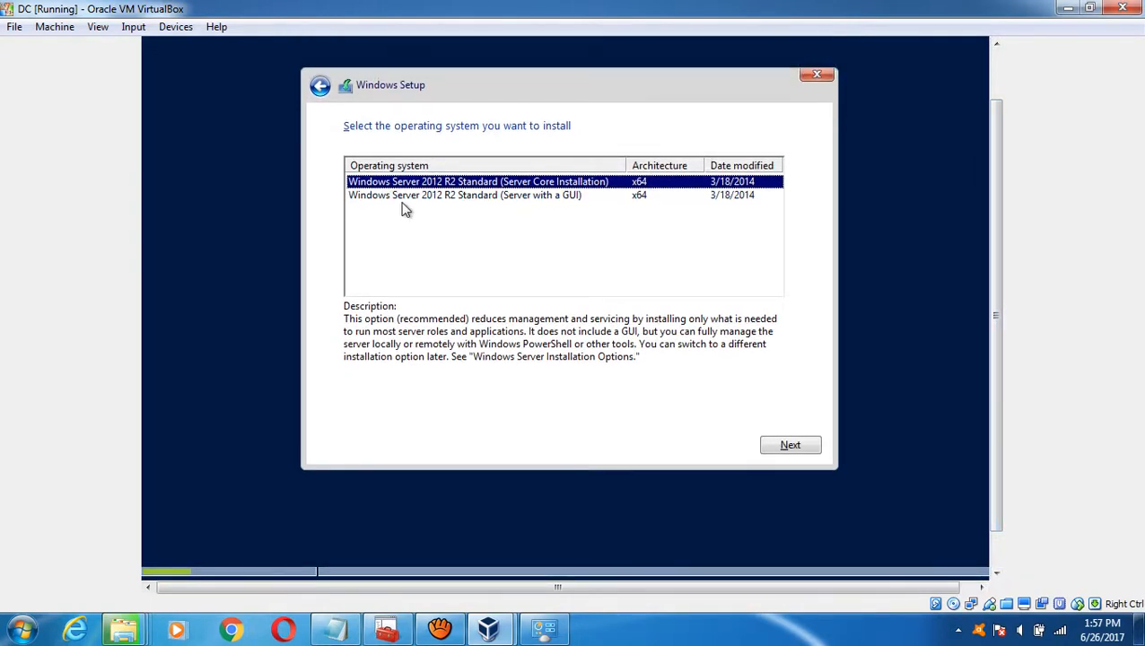
pyautogui.click(463, 198)
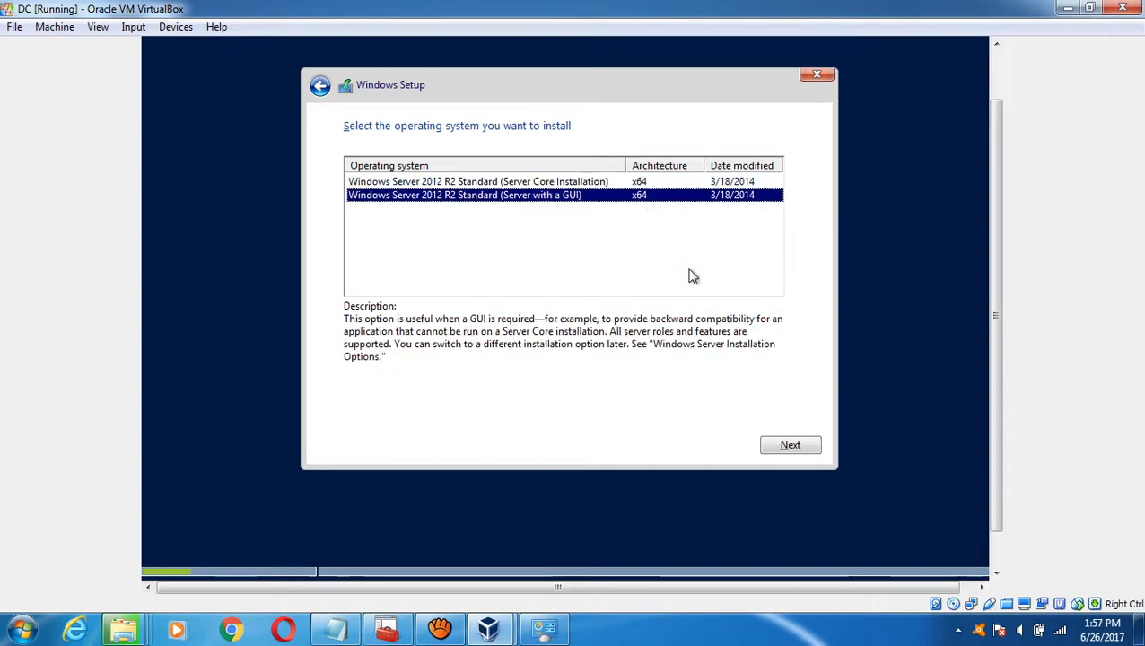
pyautogui.click(788, 450)
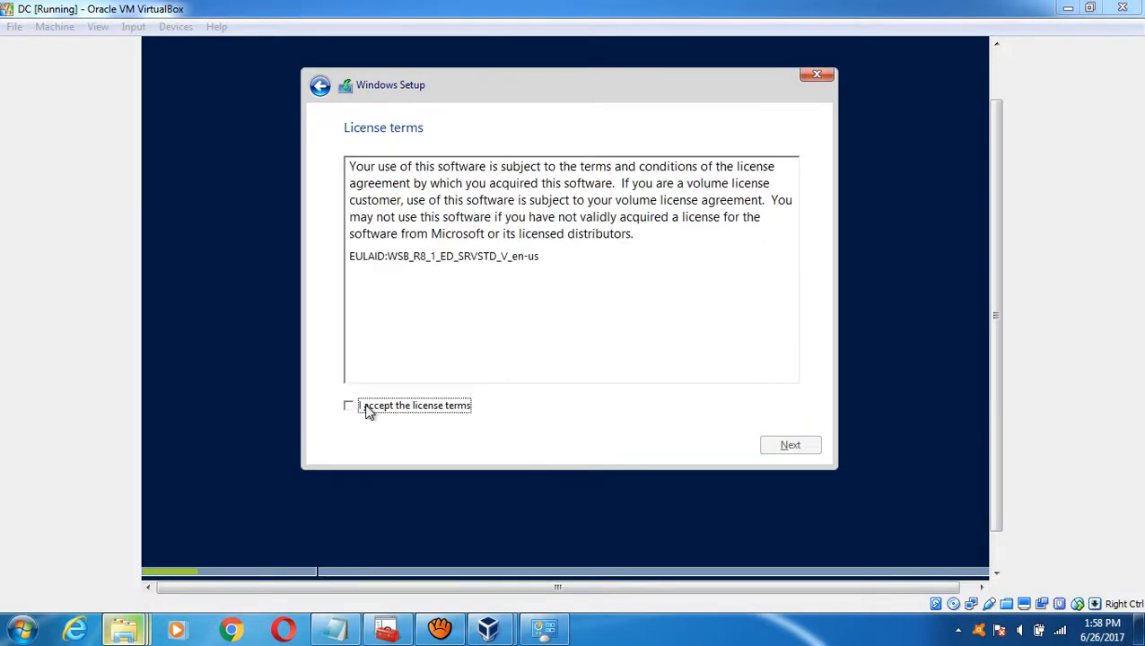
pyautogui.click(368, 408)
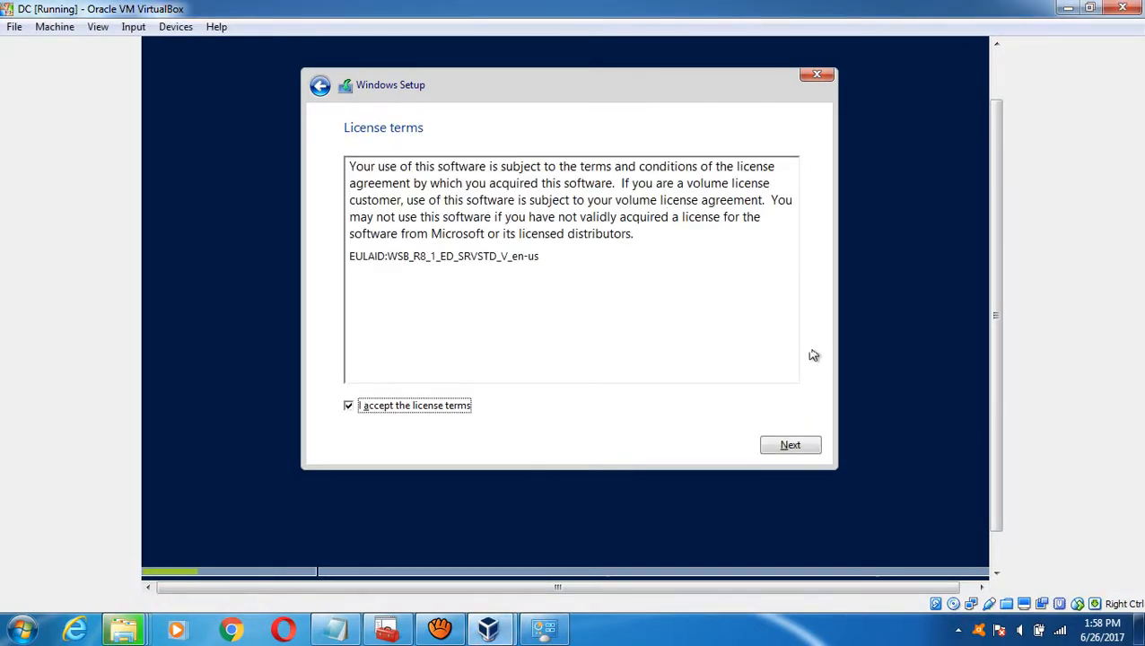
pyautogui.click(790, 446)
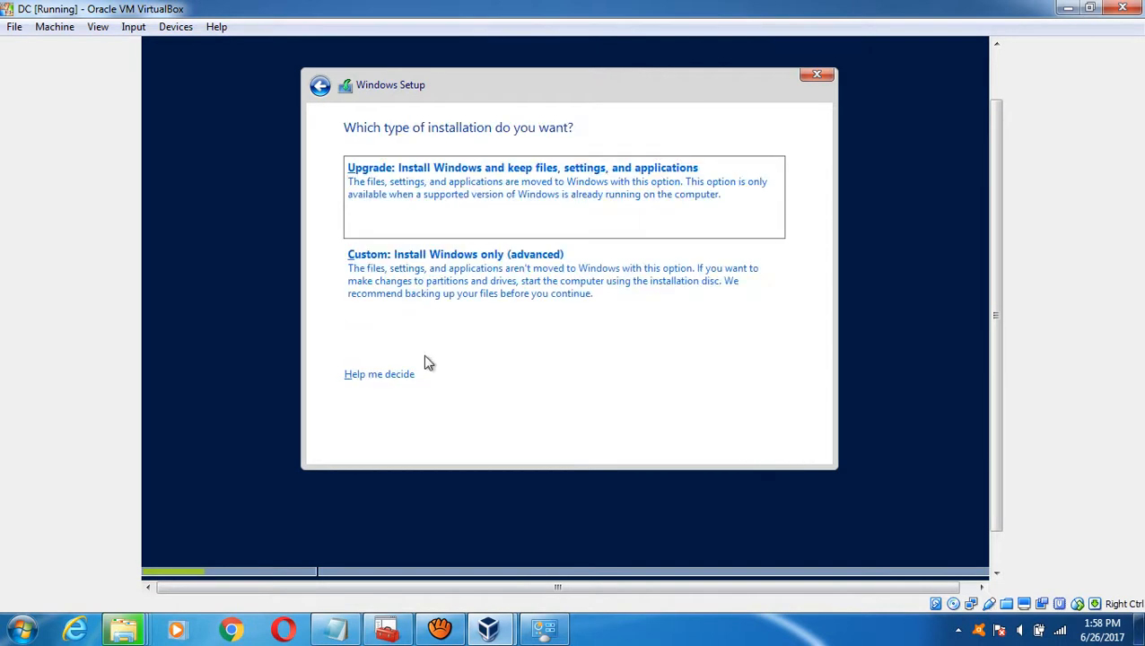
# - Choose Custom install, create a 22528 MB partition, format Partition 2 and install onto it
pyautogui.click(455, 262)
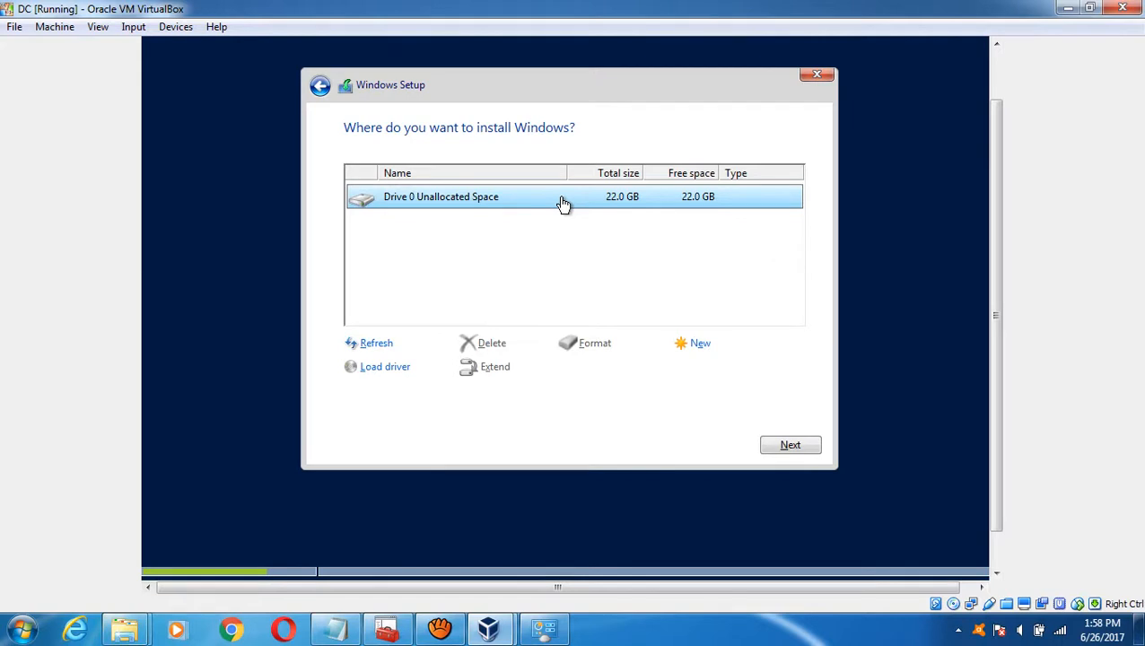
pyautogui.click(700, 350)
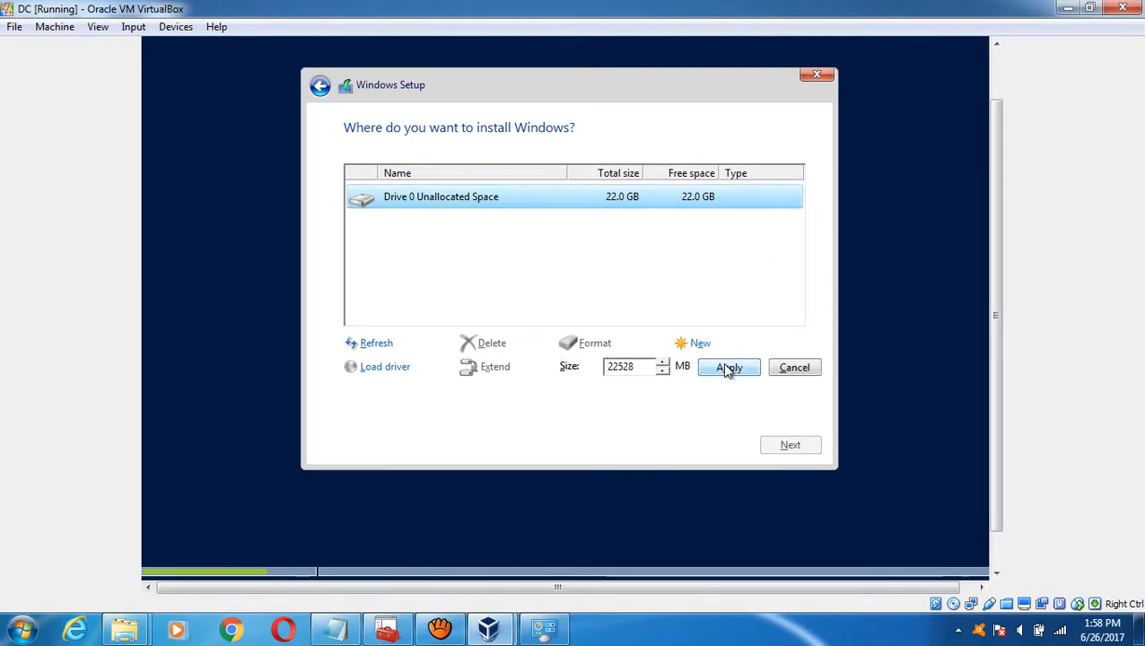
pyautogui.click(727, 369)
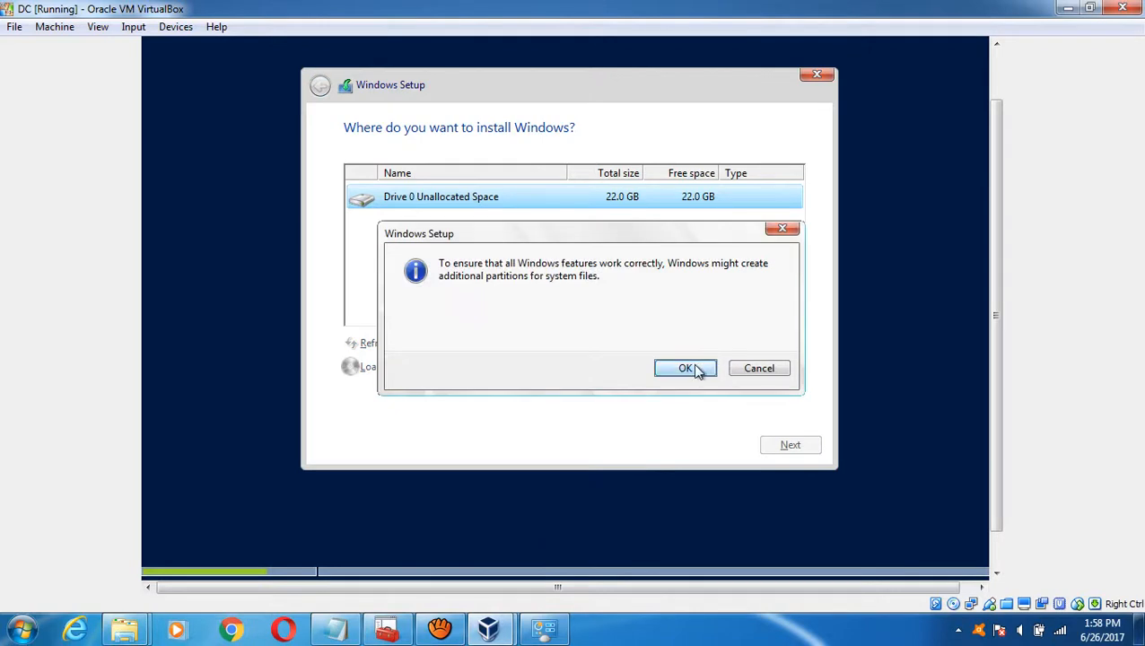
pyautogui.click(698, 371)
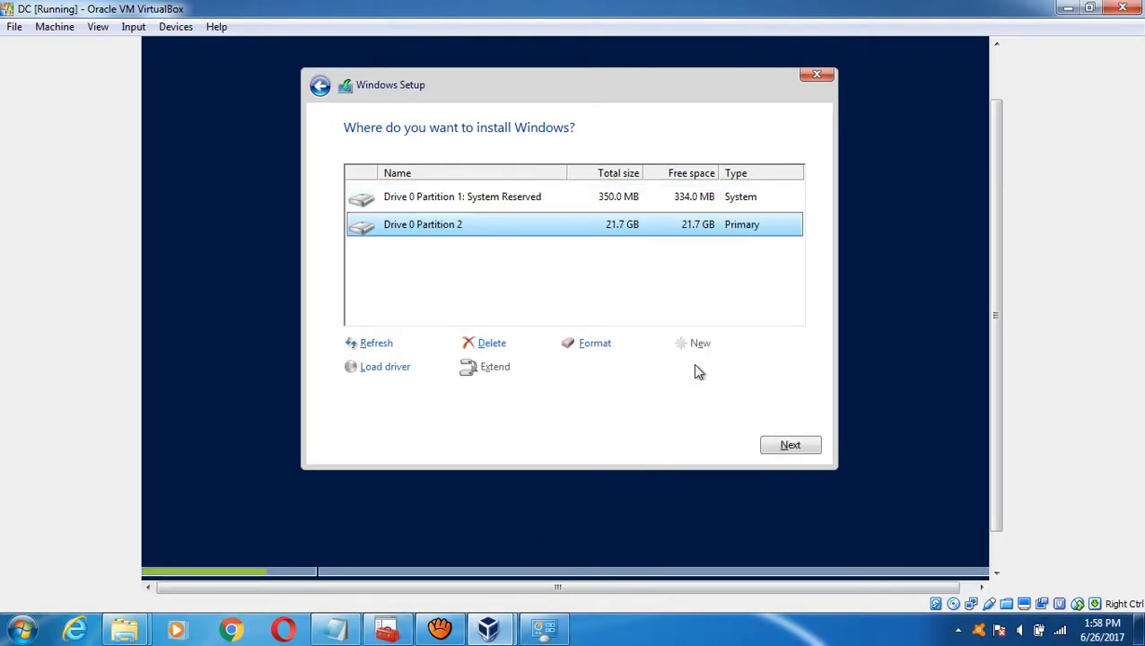
pyautogui.click(595, 346)
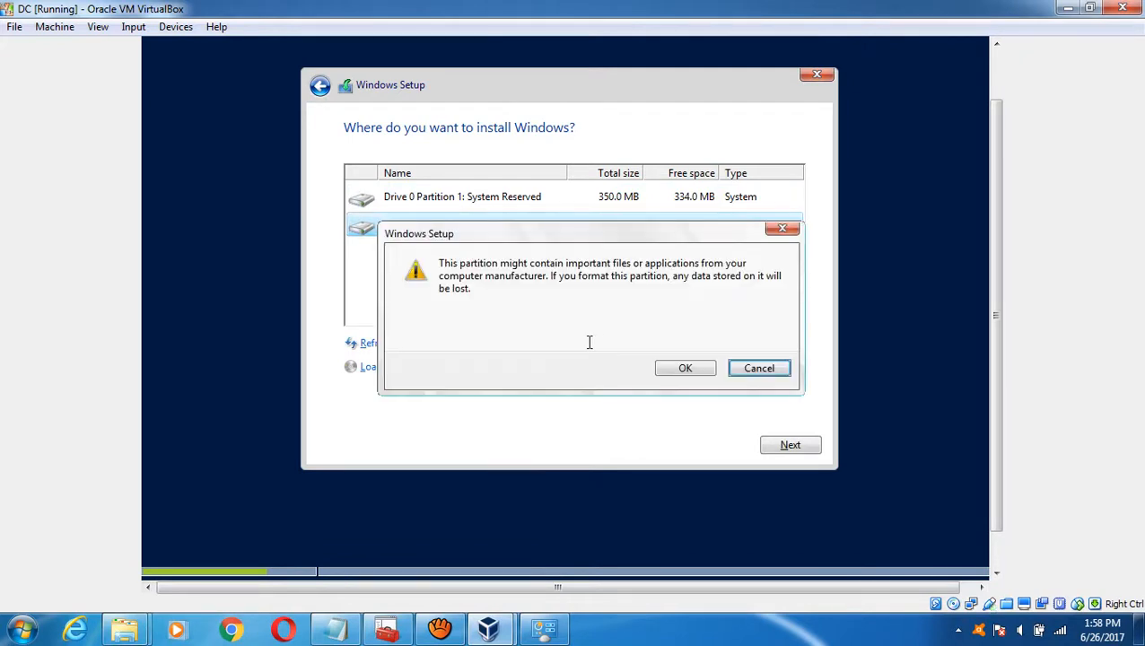
pyautogui.click(685, 377)
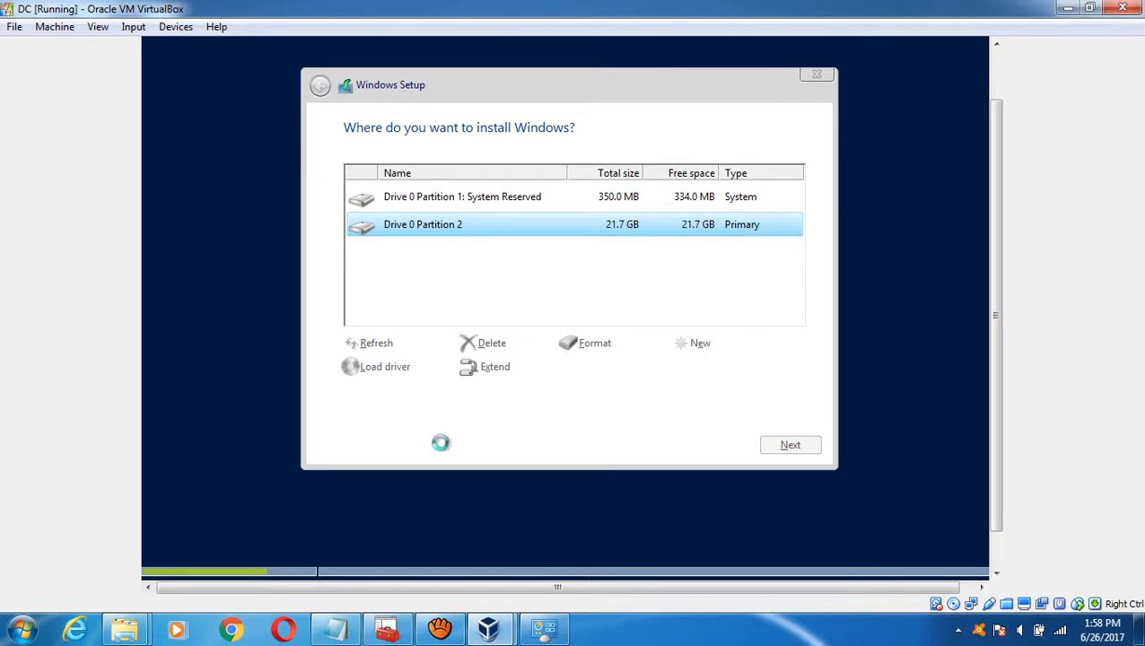
pyautogui.click(786, 449)
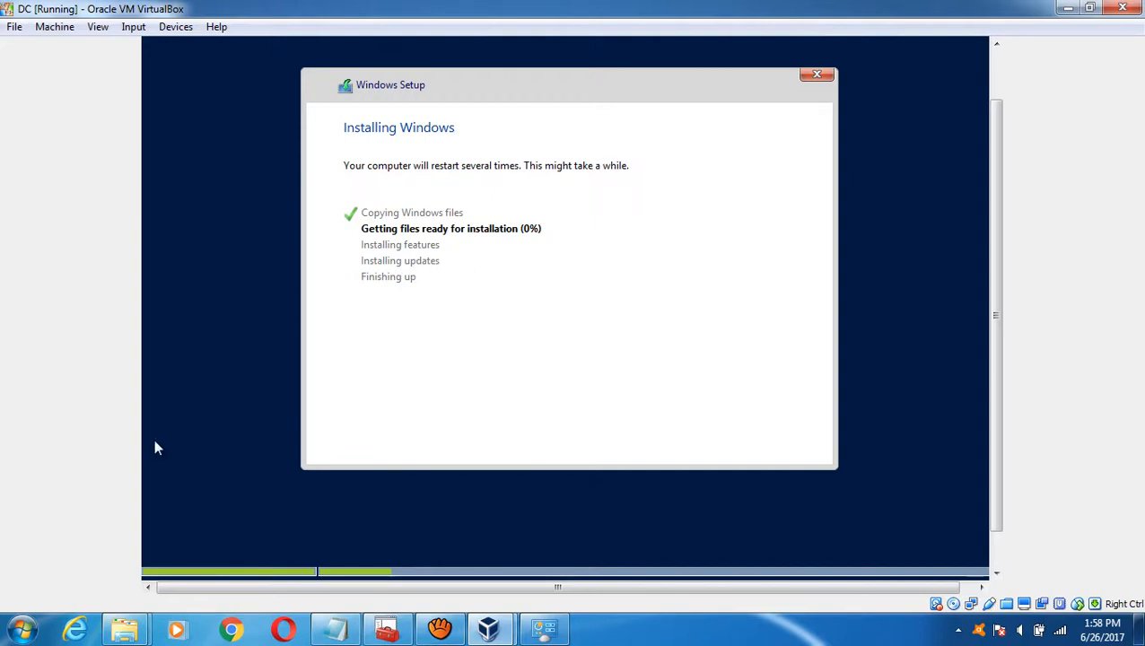
# - Paste a second copy of the Windows Server ISO in its folder, then minimize DC's window
pyautogui.click(124, 628)
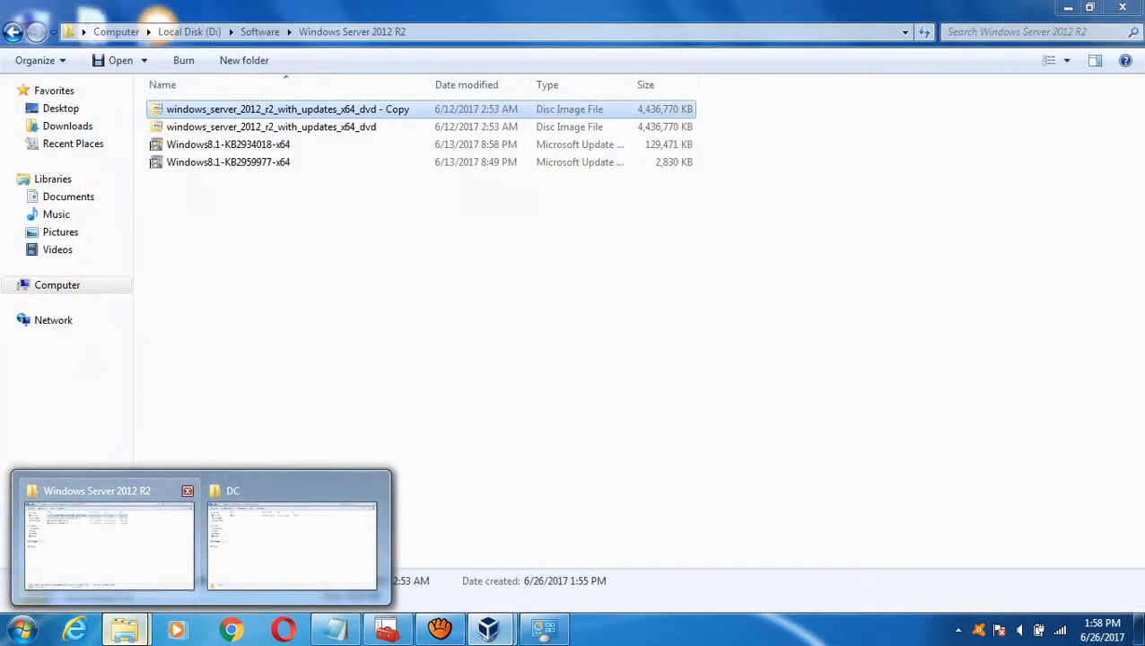
pyautogui.click(108, 538)
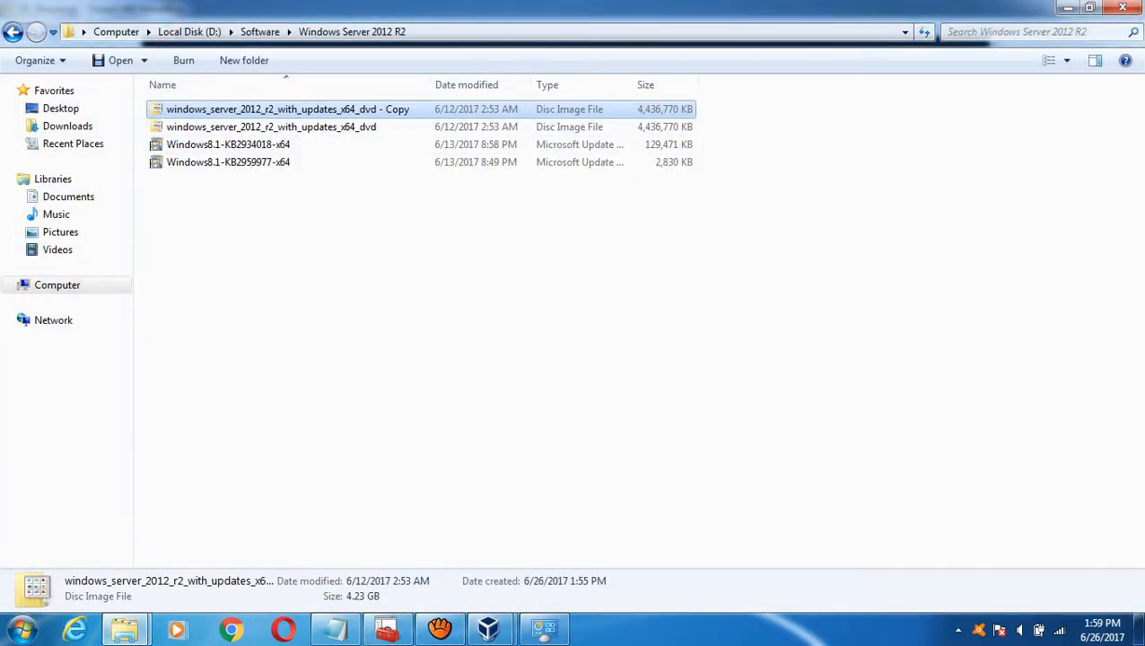
pyautogui.hotkey('ctrl', 'v')
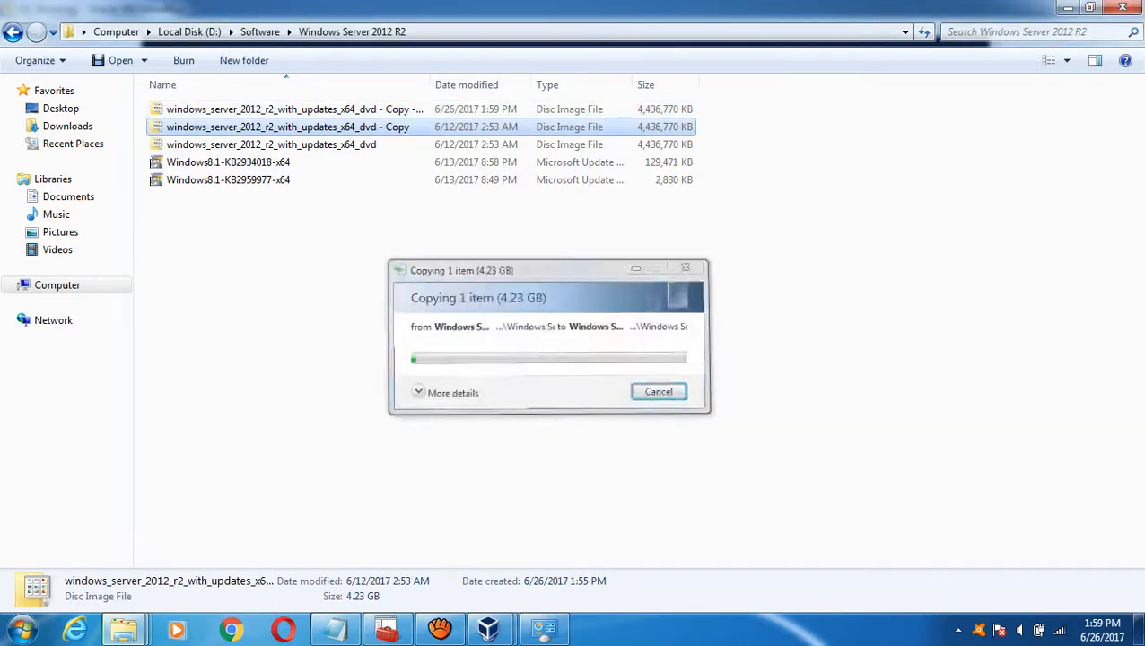
pyautogui.click(296, 216)
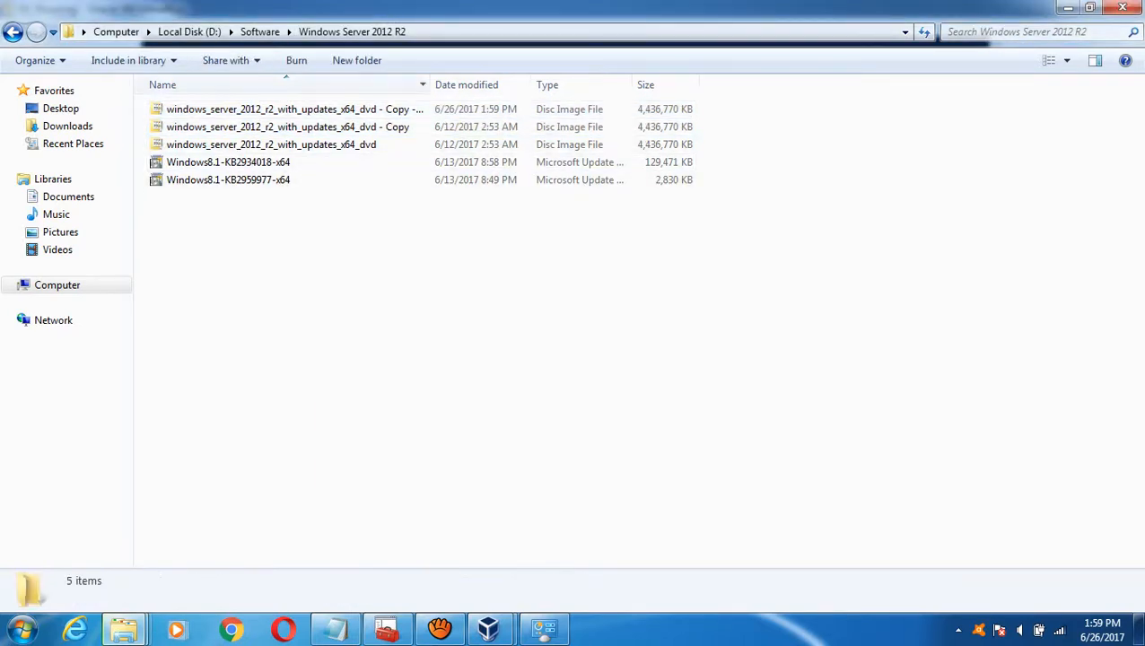
pyautogui.click(359, 127)
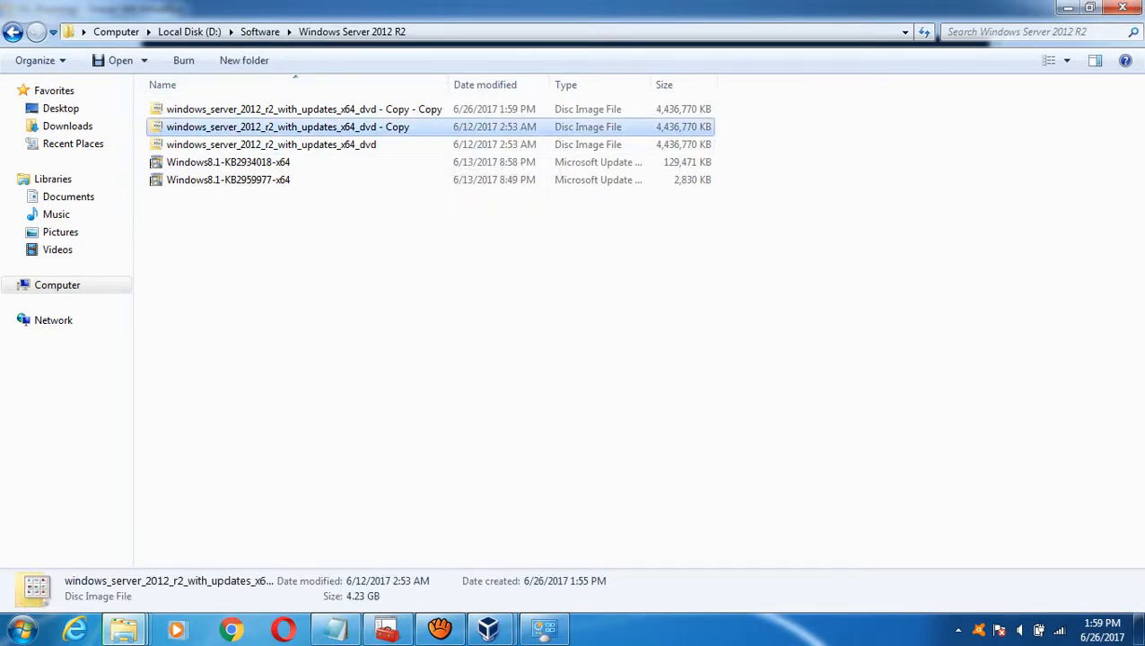
pyautogui.click(488, 628)
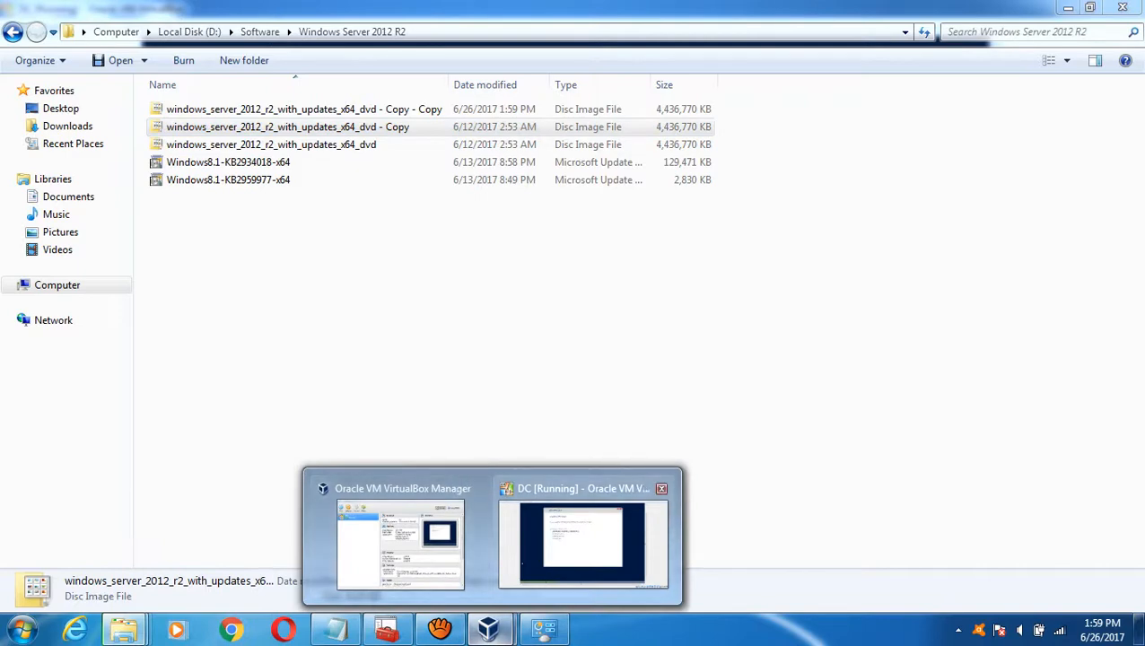
pyautogui.click(553, 544)
pyautogui.click(1068, 8)
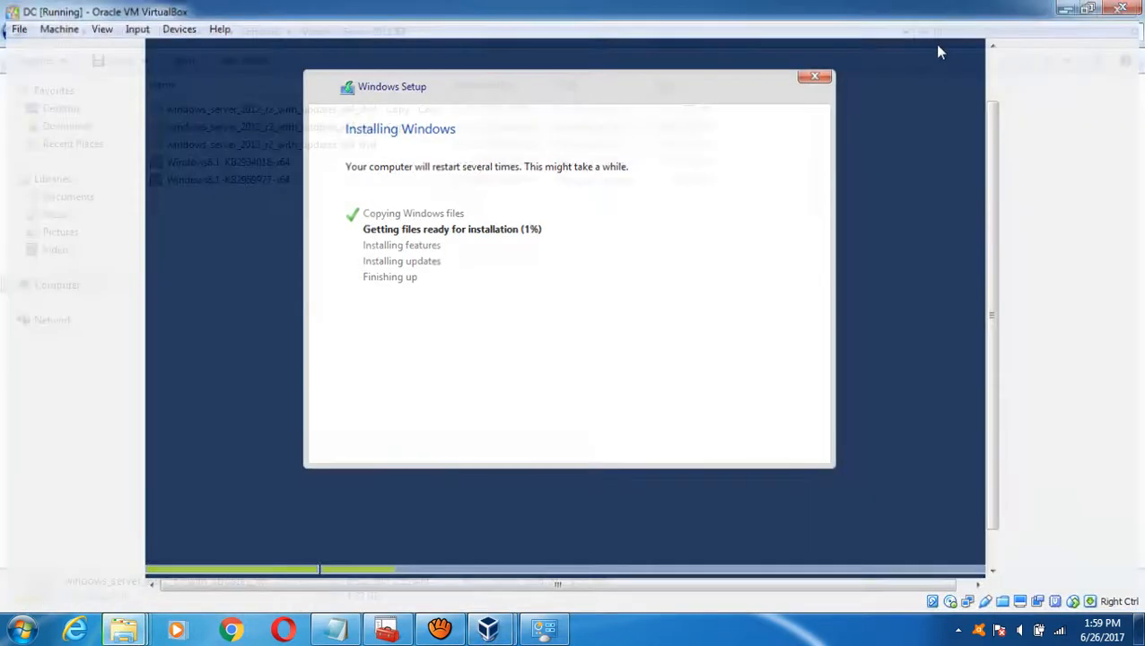
# - Create a new VM named Node1 with version Windows 8.1 (64-bit) and proceed to the next page
pyautogui.click(488, 628)
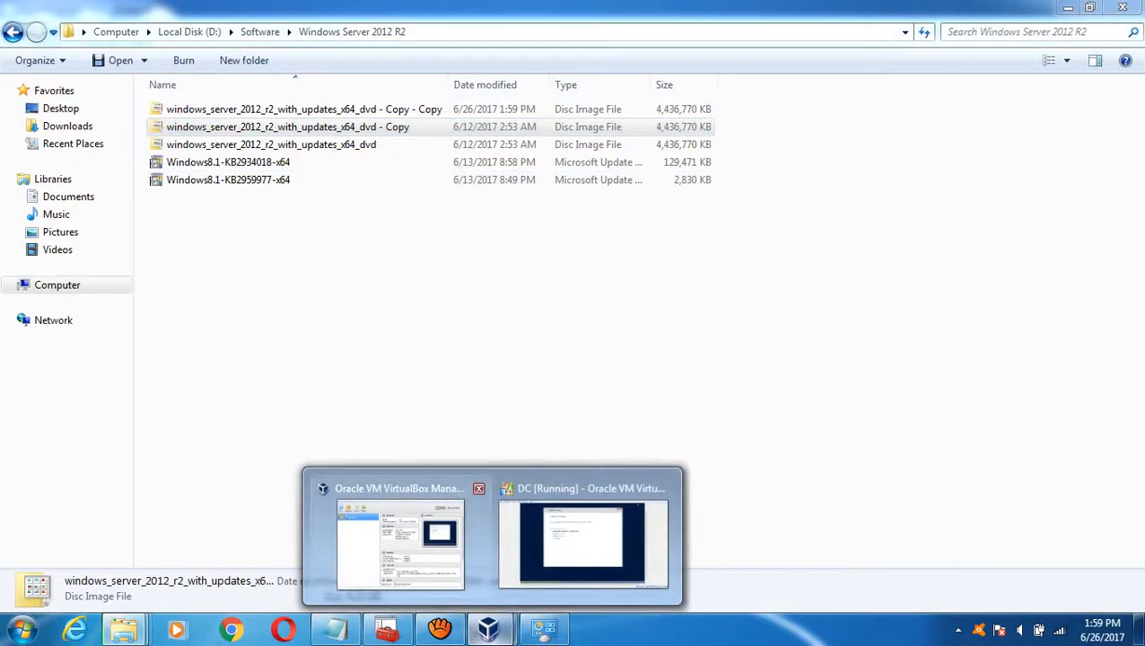
pyautogui.click(396, 574)
pyautogui.click(267, 115)
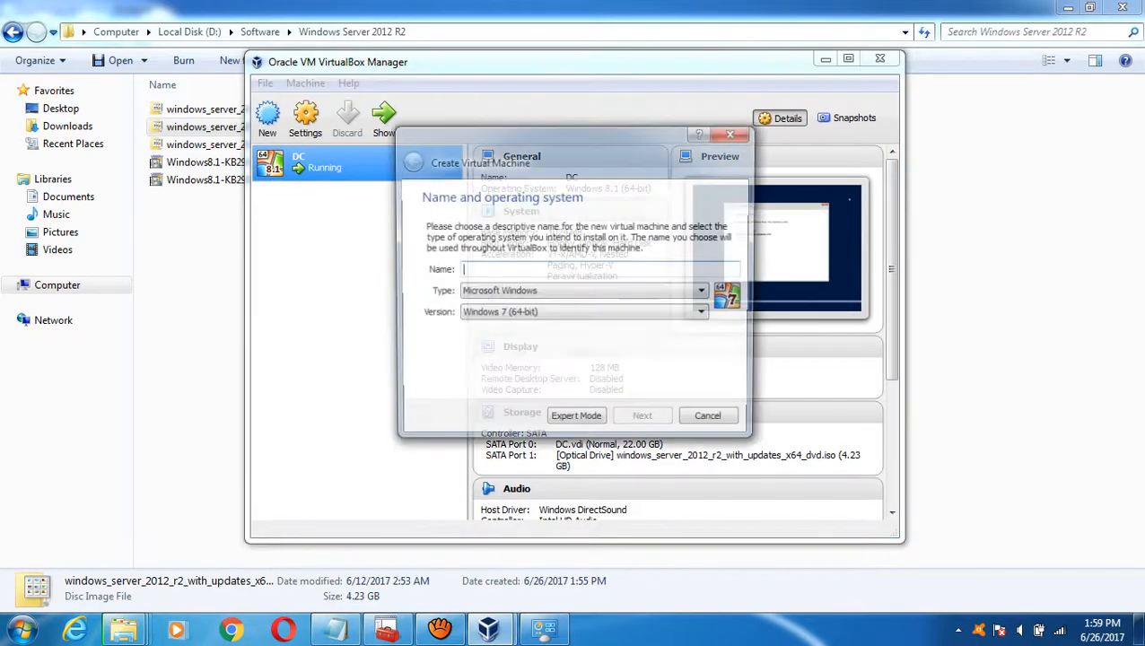
pyautogui.write('Node')
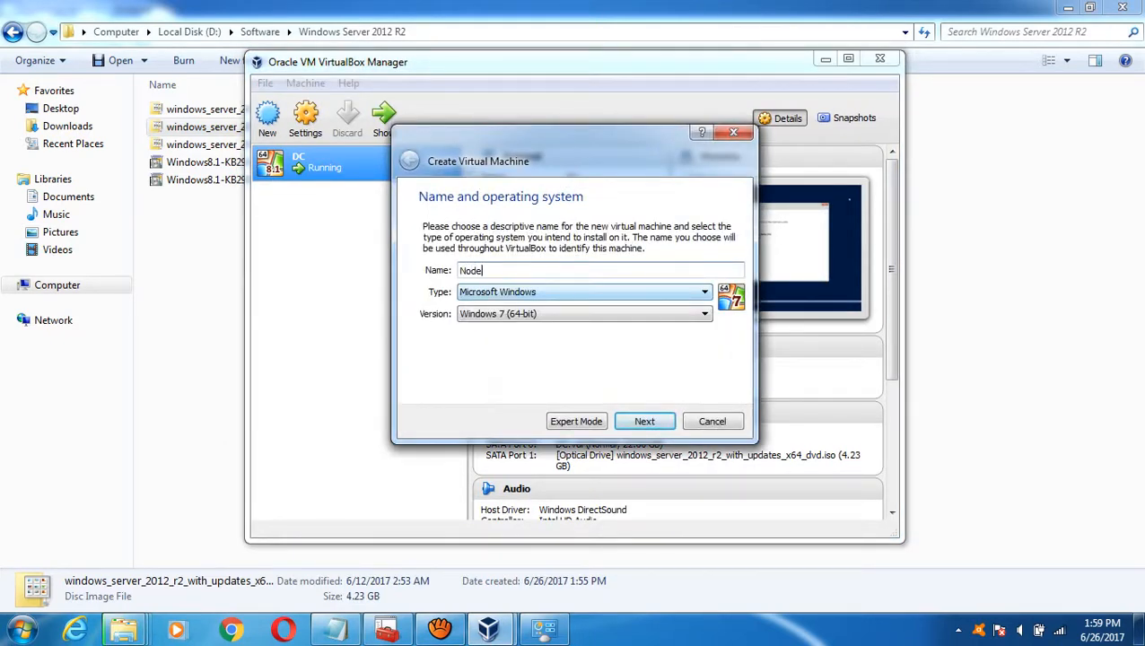
pyautogui.write('1')
pyautogui.click(583, 314)
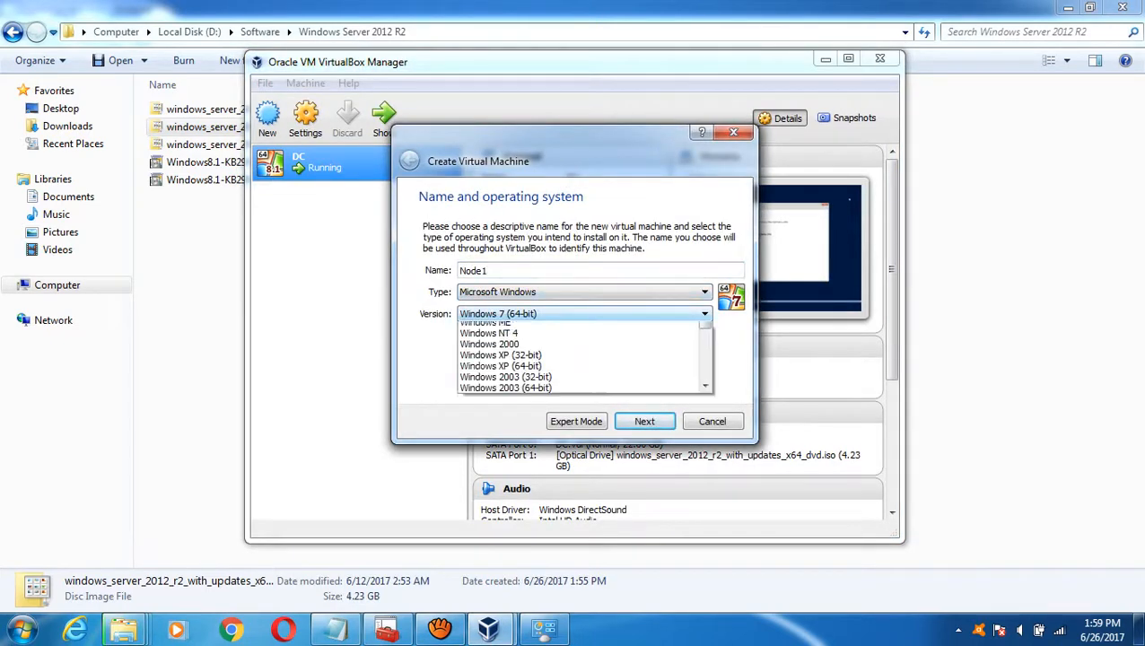
pyautogui.scroll(2, 574, 377)
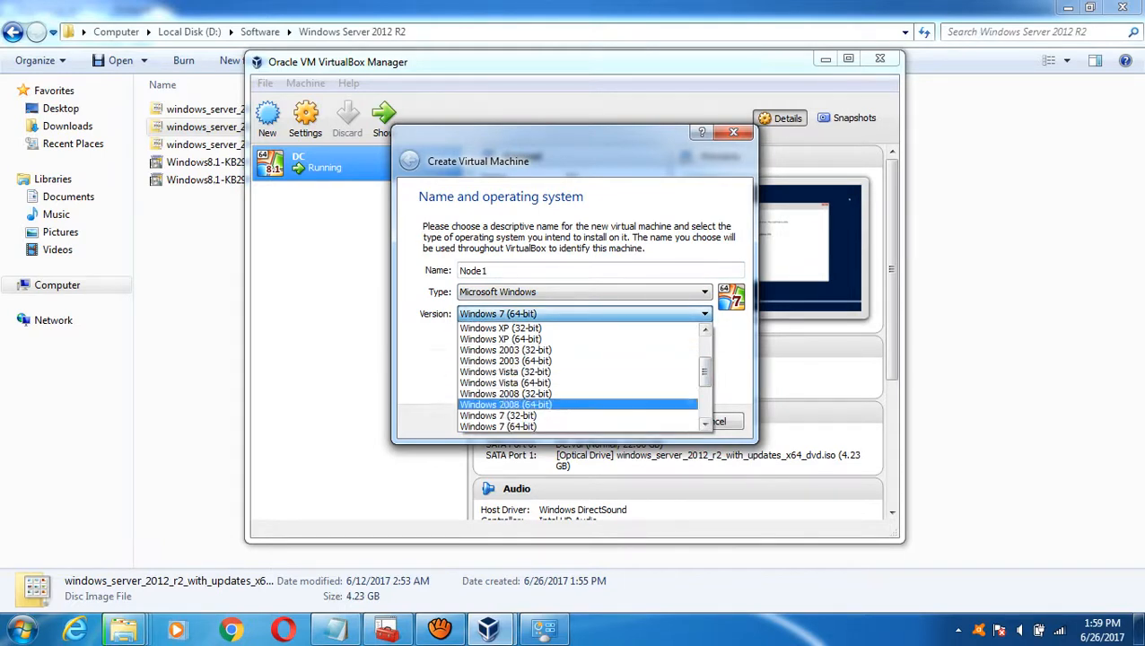
pyautogui.scroll(-3, 578, 377)
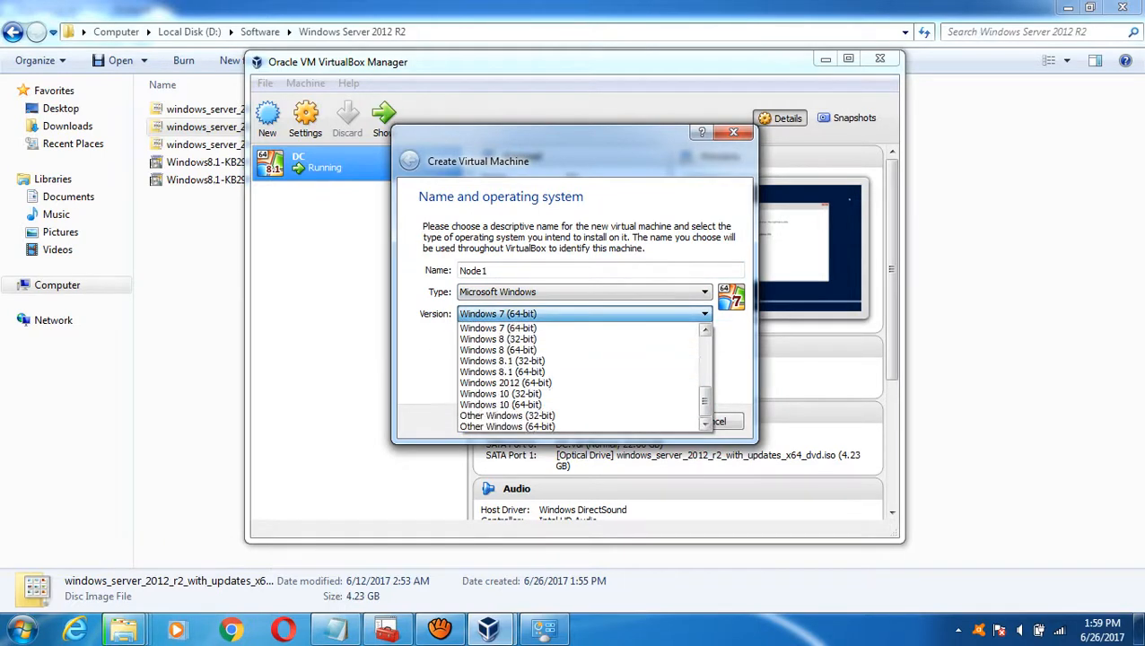
pyautogui.click(503, 371)
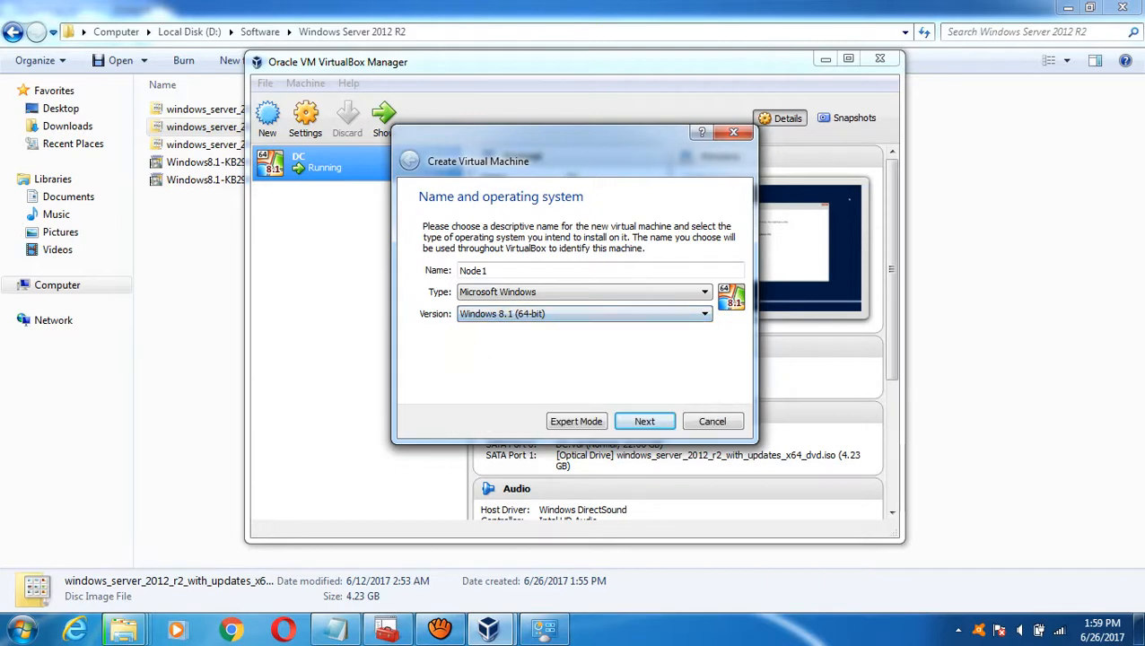
pyautogui.click(644, 421)
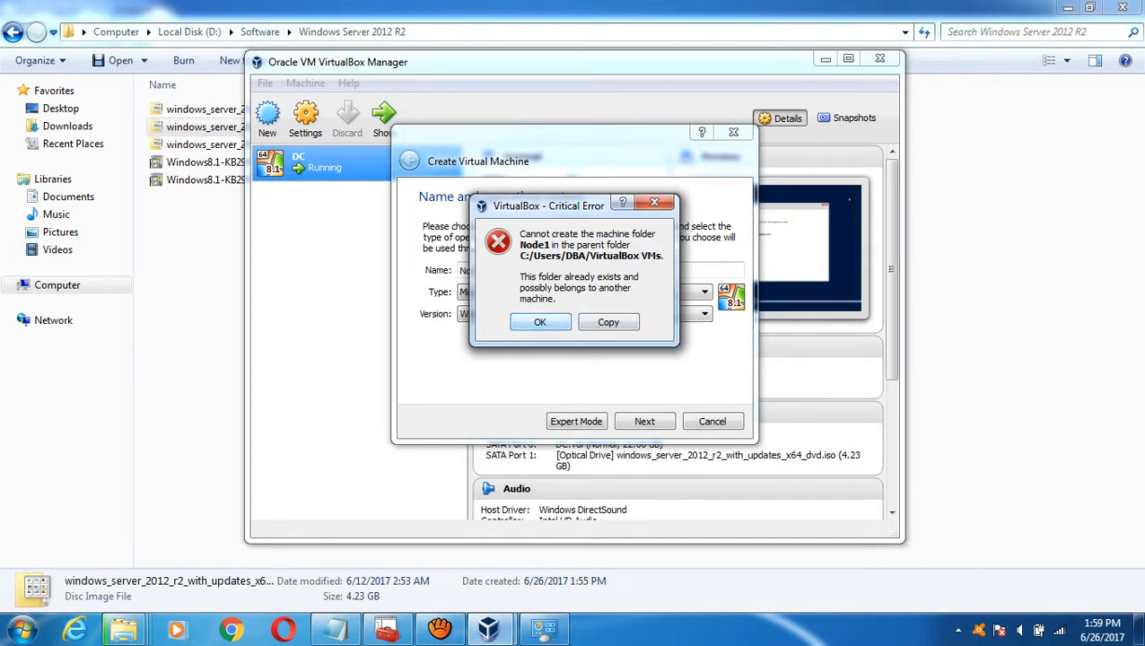
# - Browse from Start > Computer through Local Disk (C:) to the C:\Users\DBA folder
pyautogui.click(22, 629)
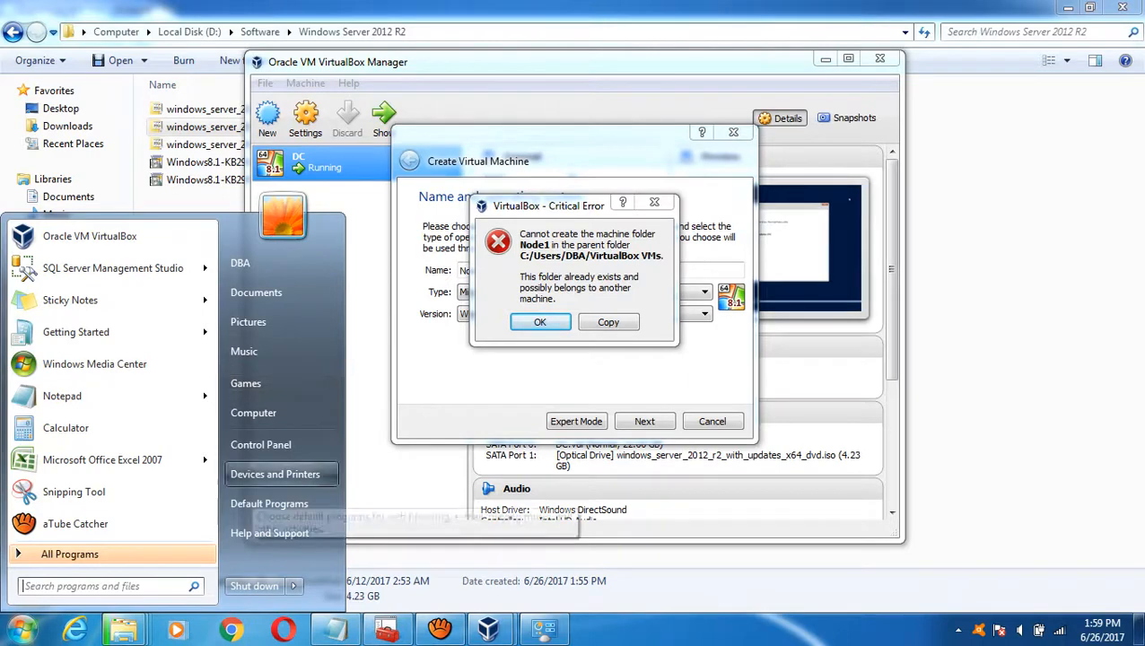
pyautogui.click(254, 412)
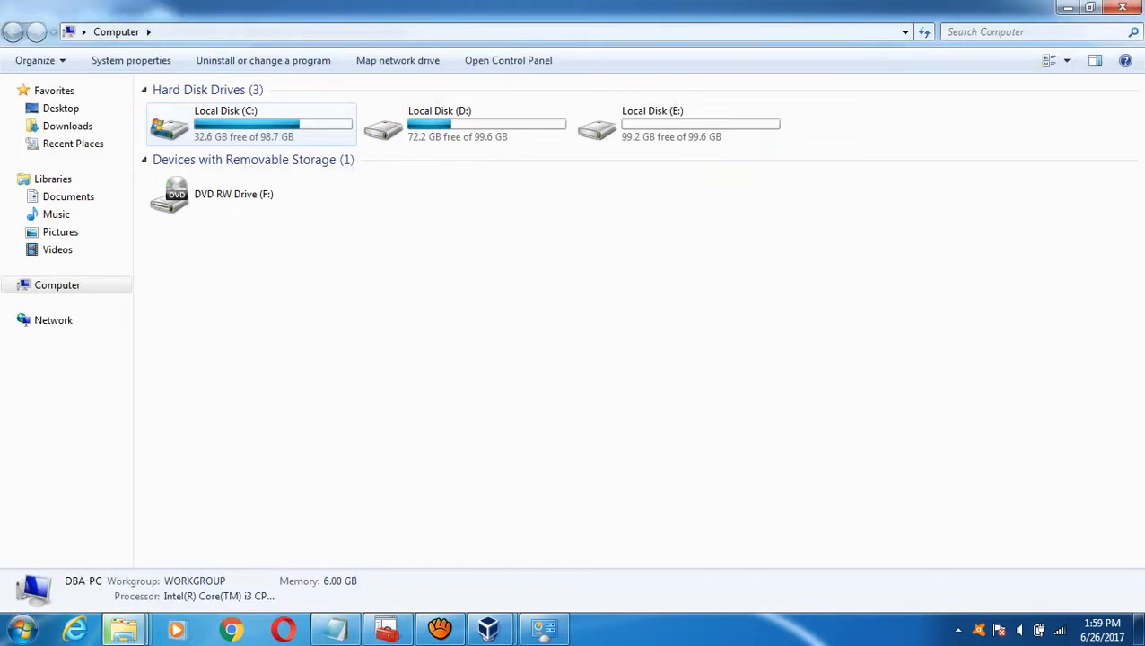
pyautogui.doubleClick(252, 124)
pyautogui.click(186, 126)
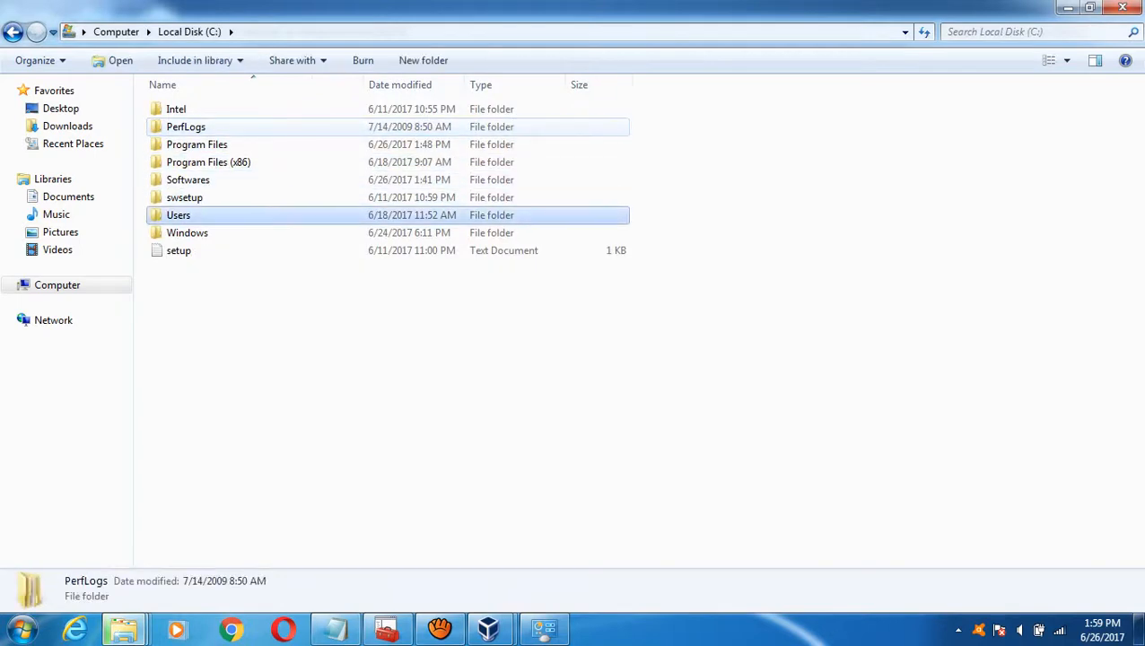
pyautogui.press('Return')
pyautogui.press('m')
pyautogui.press('s')
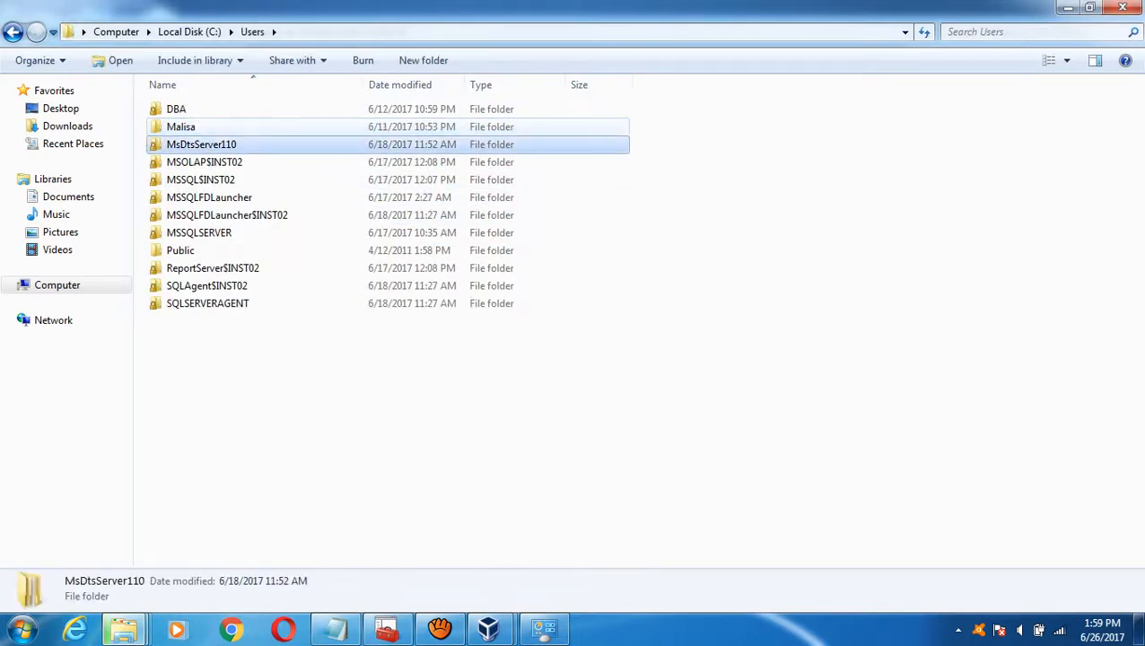
pyautogui.press('Down')
pyautogui.press('Up')
pyautogui.press('Up')
pyautogui.press('Up')
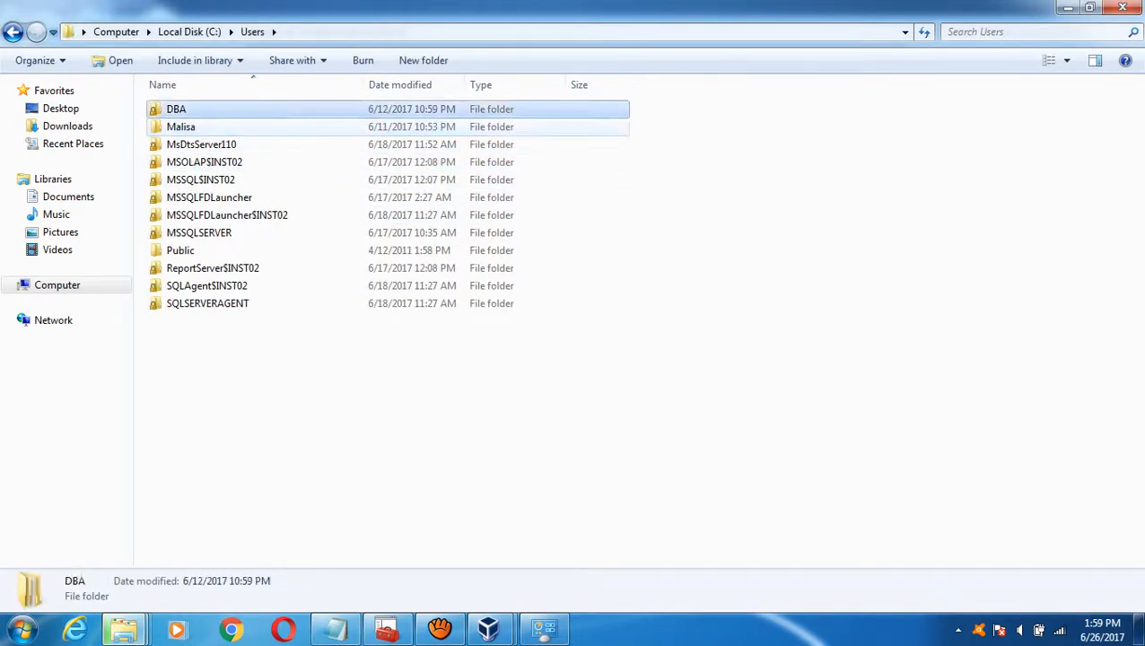
pyautogui.press('Return')
# - Check the .VirtualBox folder, then open C:\Users\DBA\VirtualBox VMs
pyautogui.press('Down')
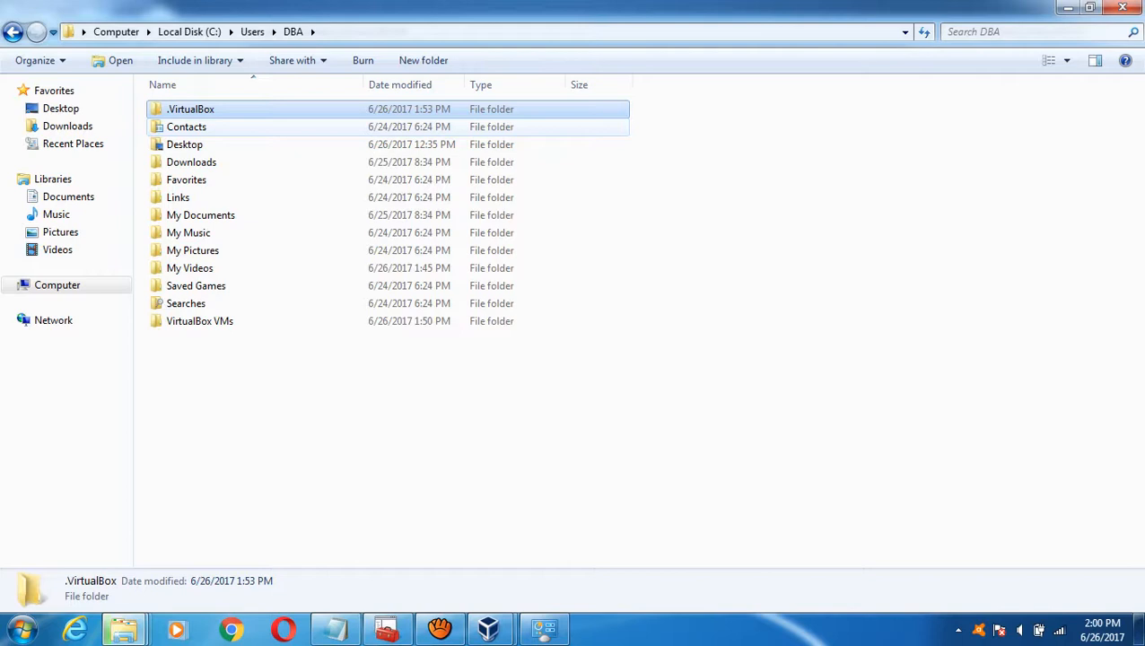
pyautogui.press('Return')
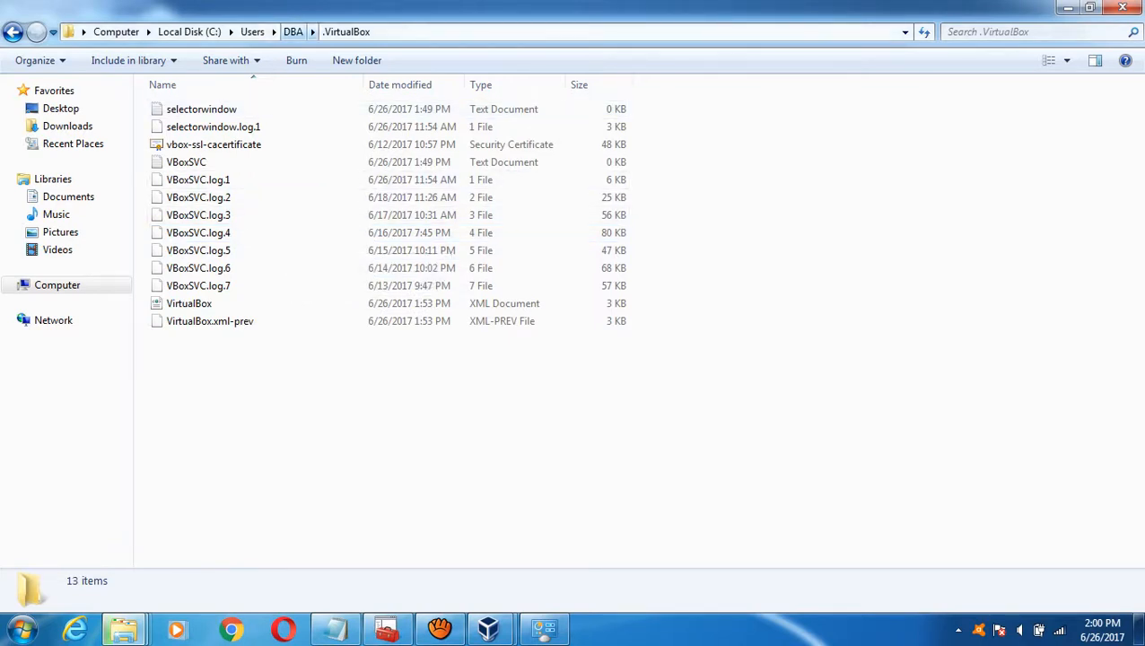
pyautogui.click(294, 31)
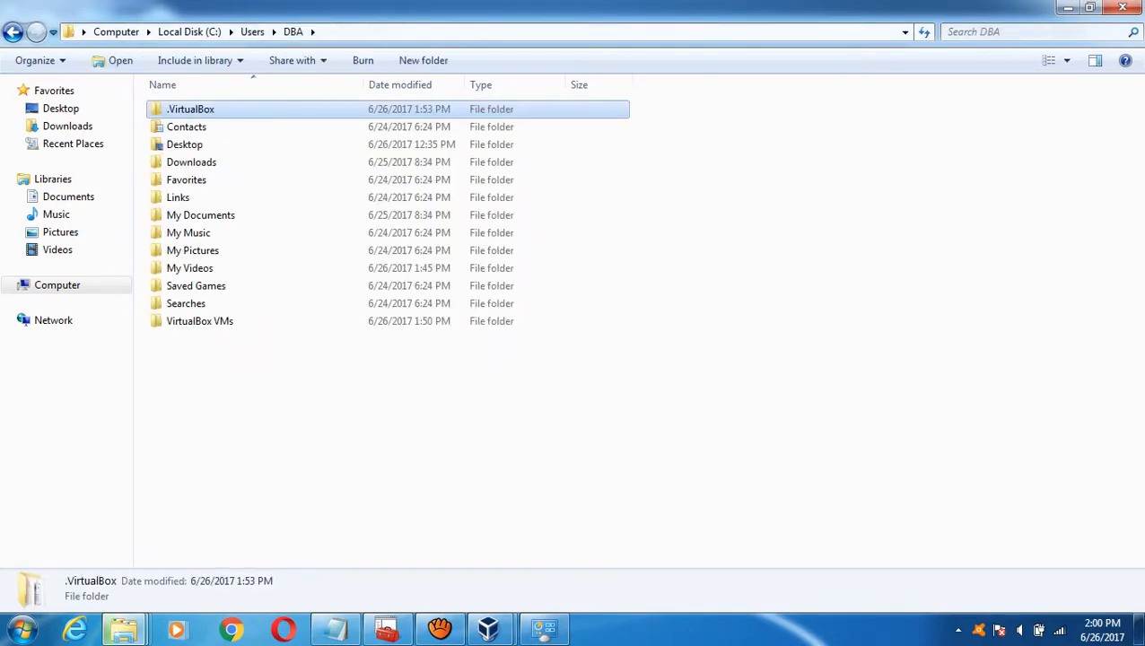
pyautogui.doubleClick(199, 321)
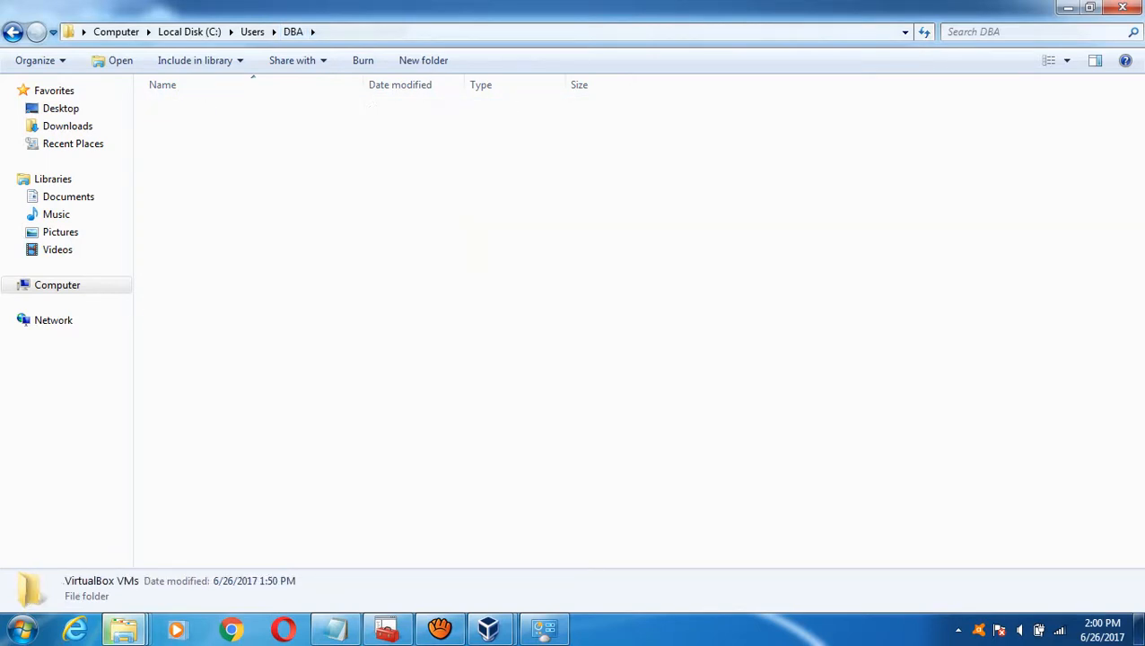
# - Select the N1 and Node1 folders and delete them to the Recycle Bin
pyautogui.click(180, 145)
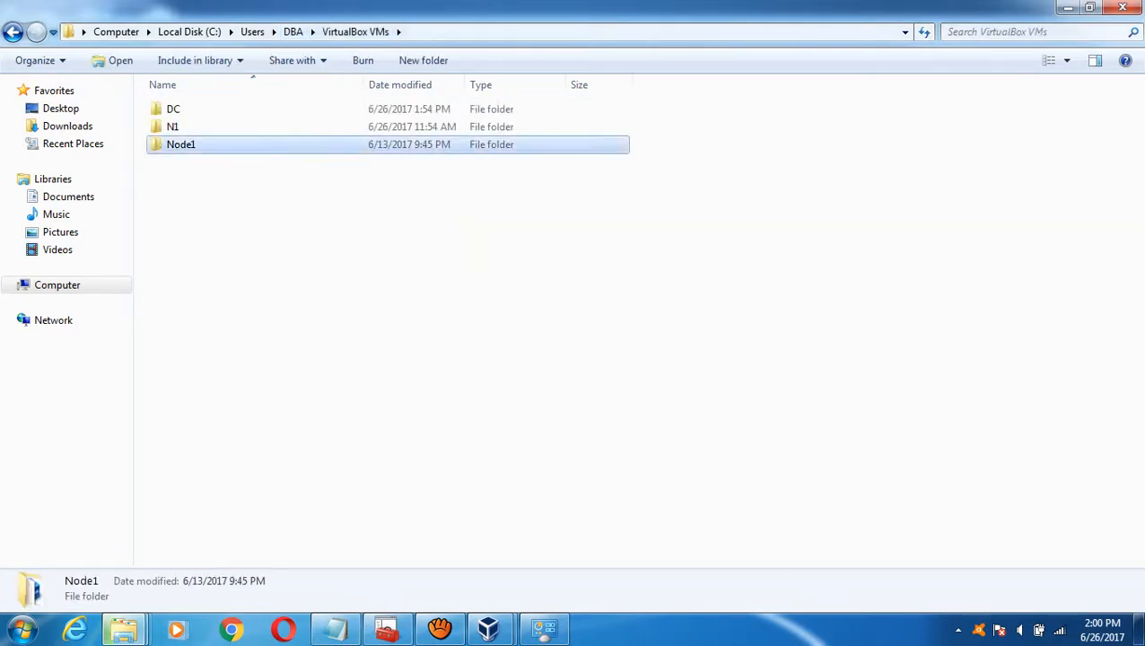
pyautogui.keyDown('ctrl'); pyautogui.click(172, 127); pyautogui.keyUp('ctrl')
pyautogui.press('Delete')
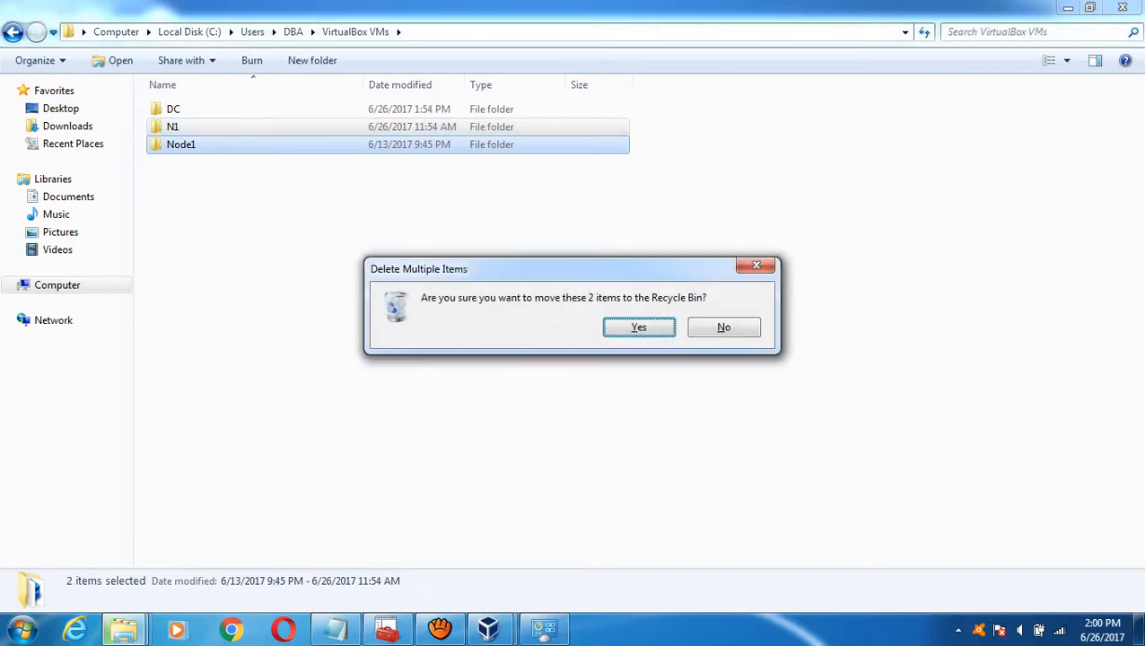
pyautogui.press('Return')
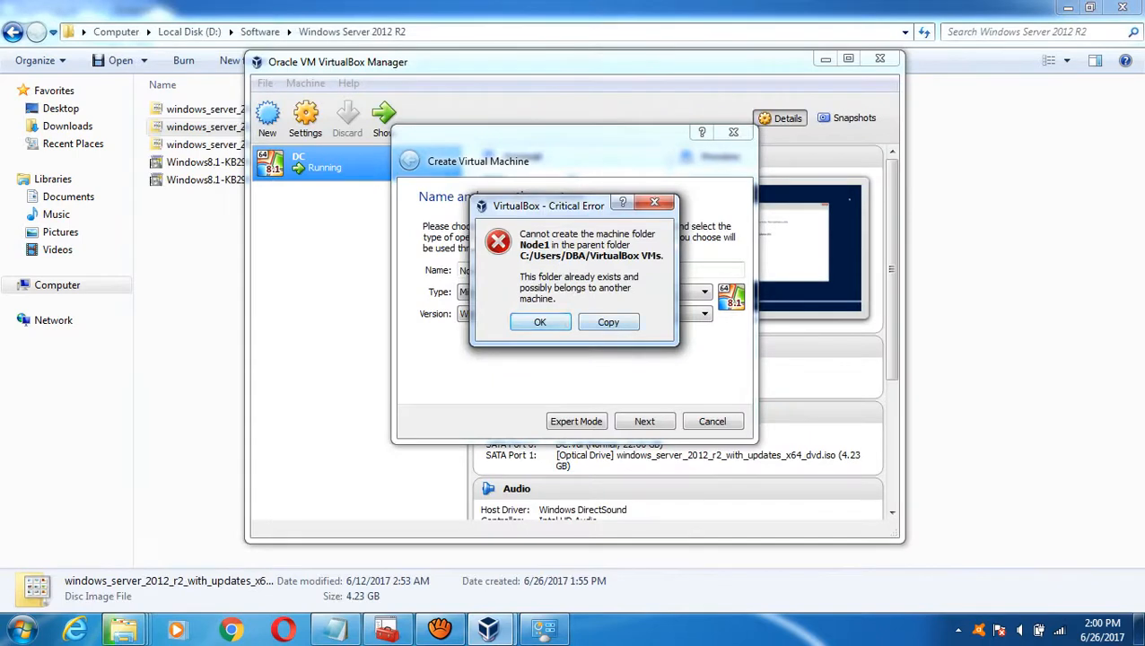
# - Dismiss the folder-exists error, give Node1 1024 MB of memory, and choose to create a new virtual hard disk
pyautogui.press('Return')
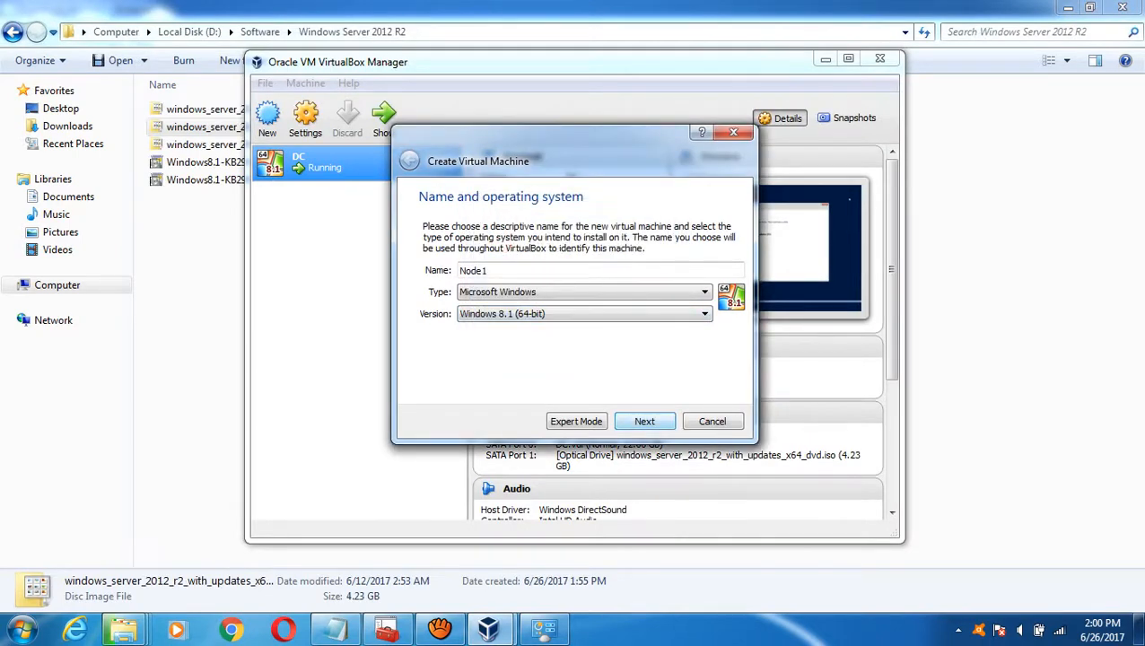
pyautogui.press('Return')
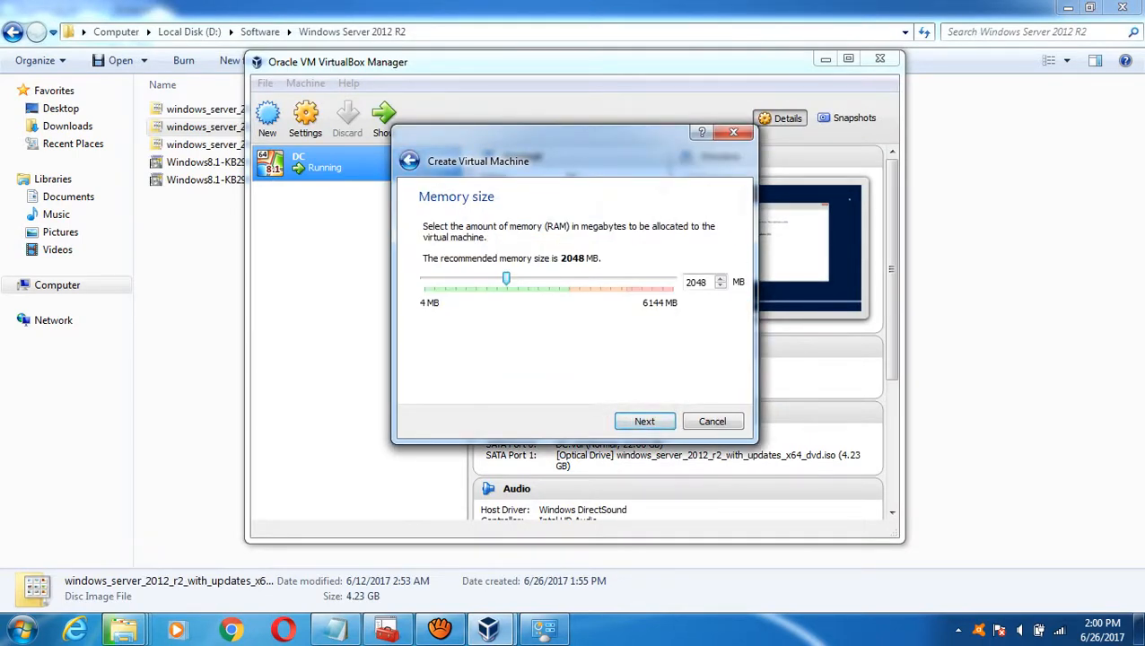
pyautogui.press('Tab')
pyautogui.write('1024')
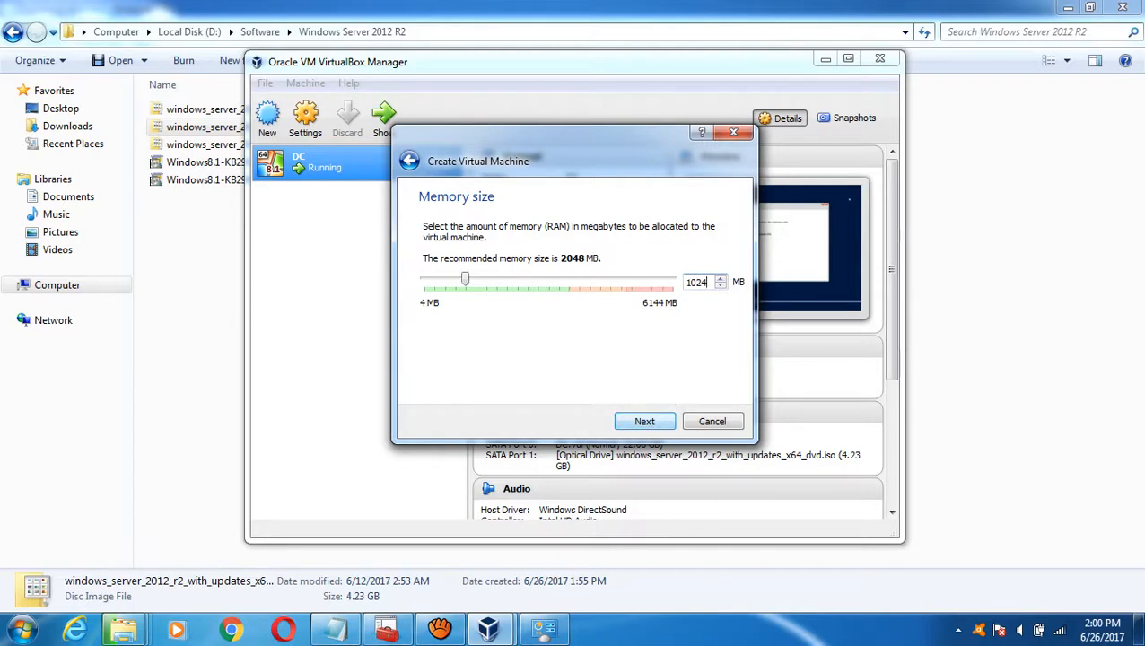
pyautogui.press('Return')
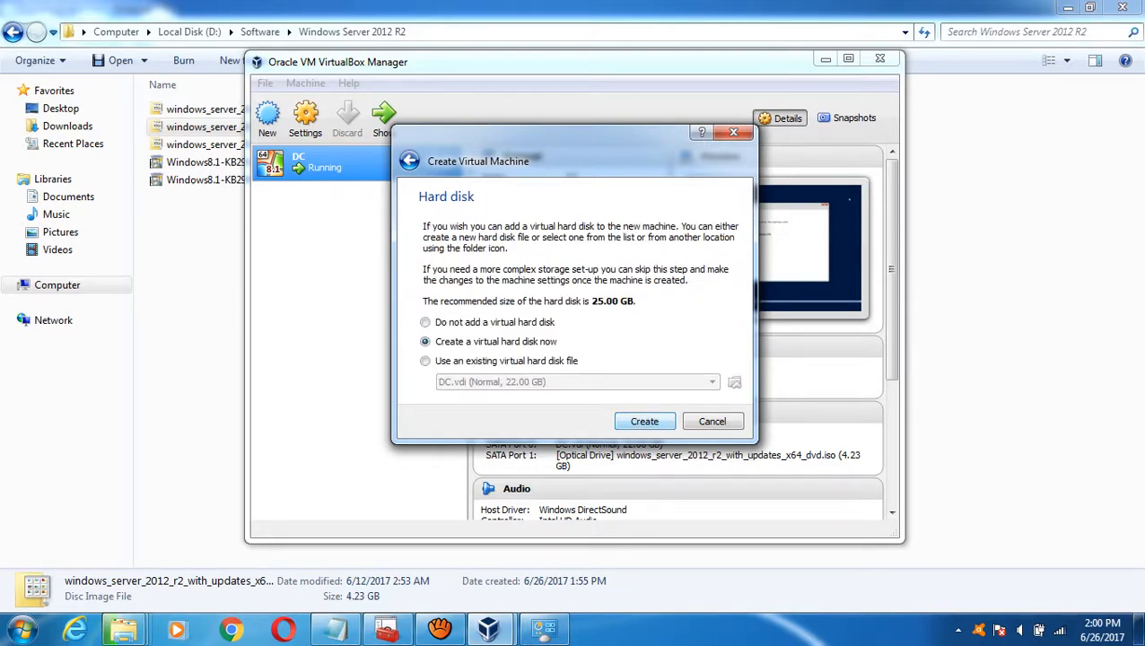
pyautogui.press('Return')
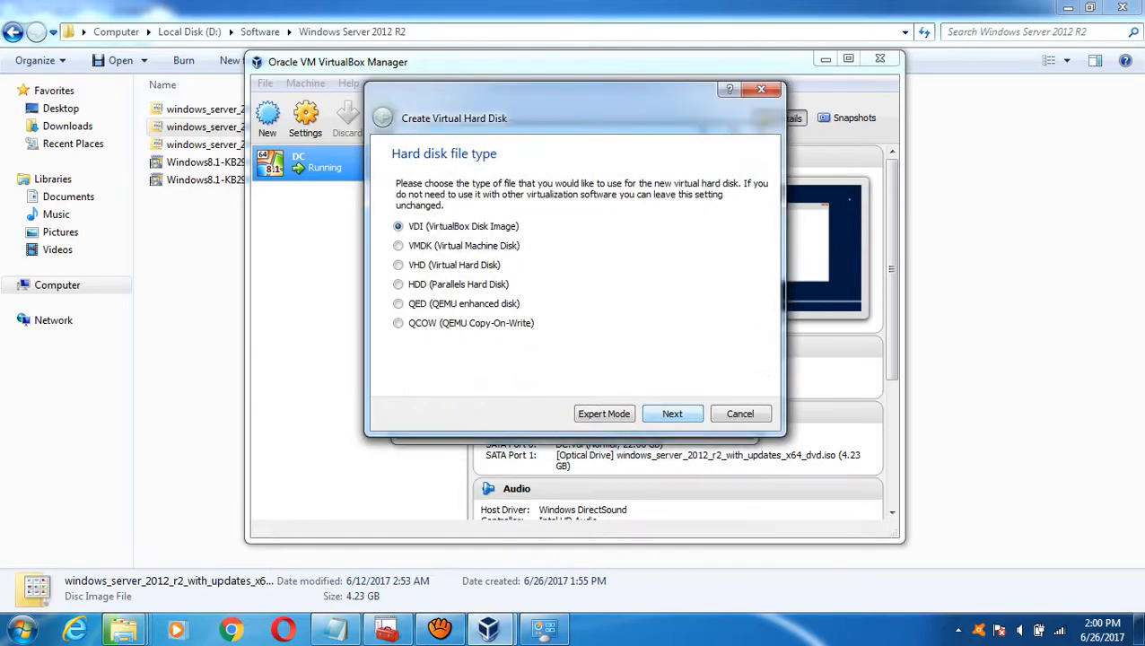
# - Keep VDI with dynamic allocation, save the disk file in E:\VirtualMachines\Node1, and create the 25 GB disk
pyautogui.press('Return')
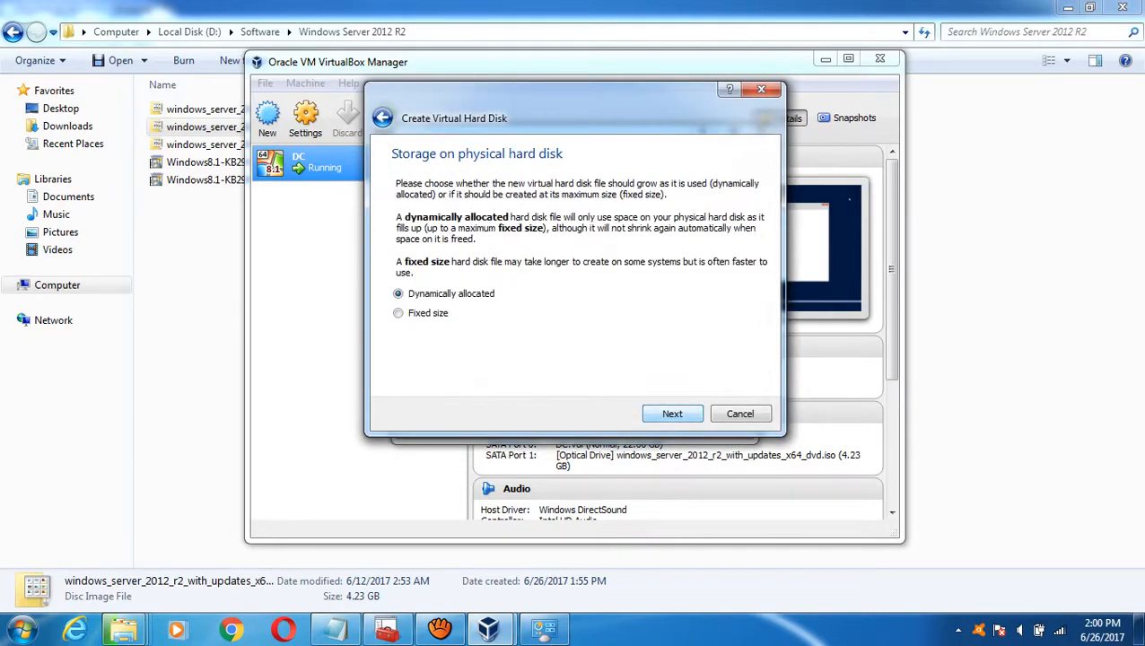
pyautogui.press('Return')
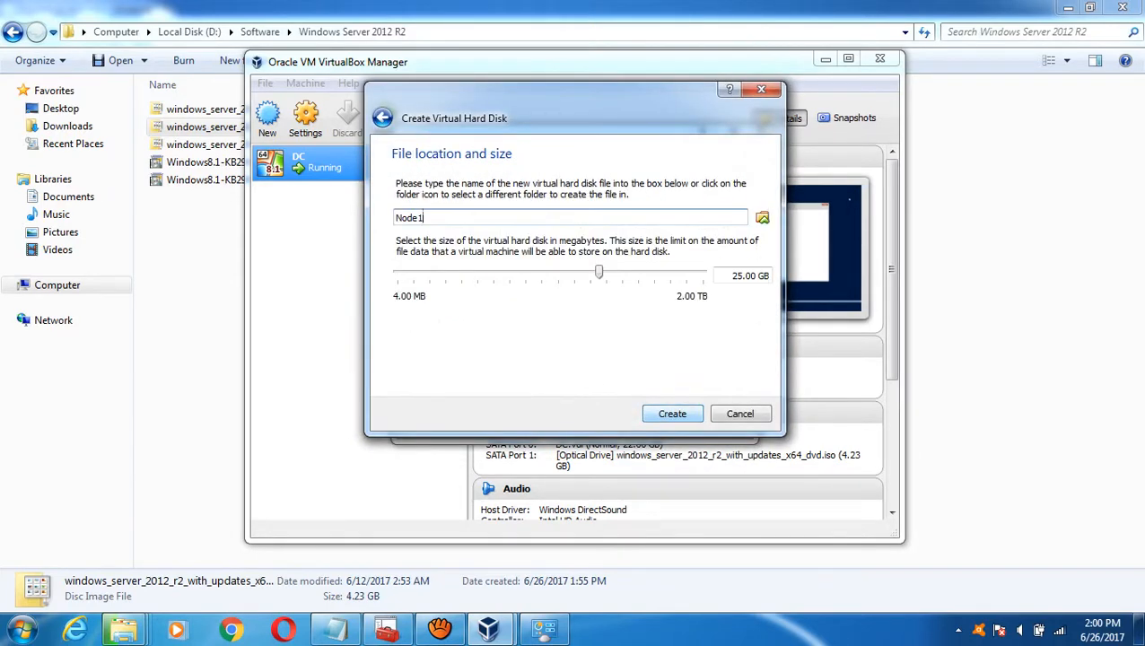
pyautogui.click(762, 218)
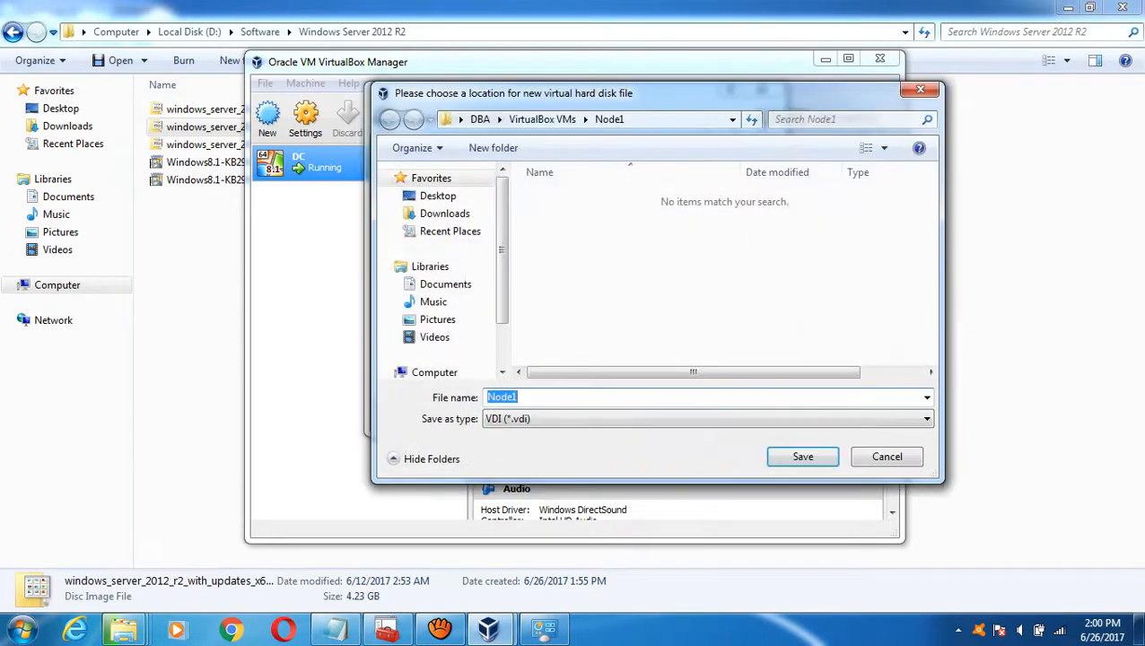
pyautogui.scroll(-1, 435, 301)
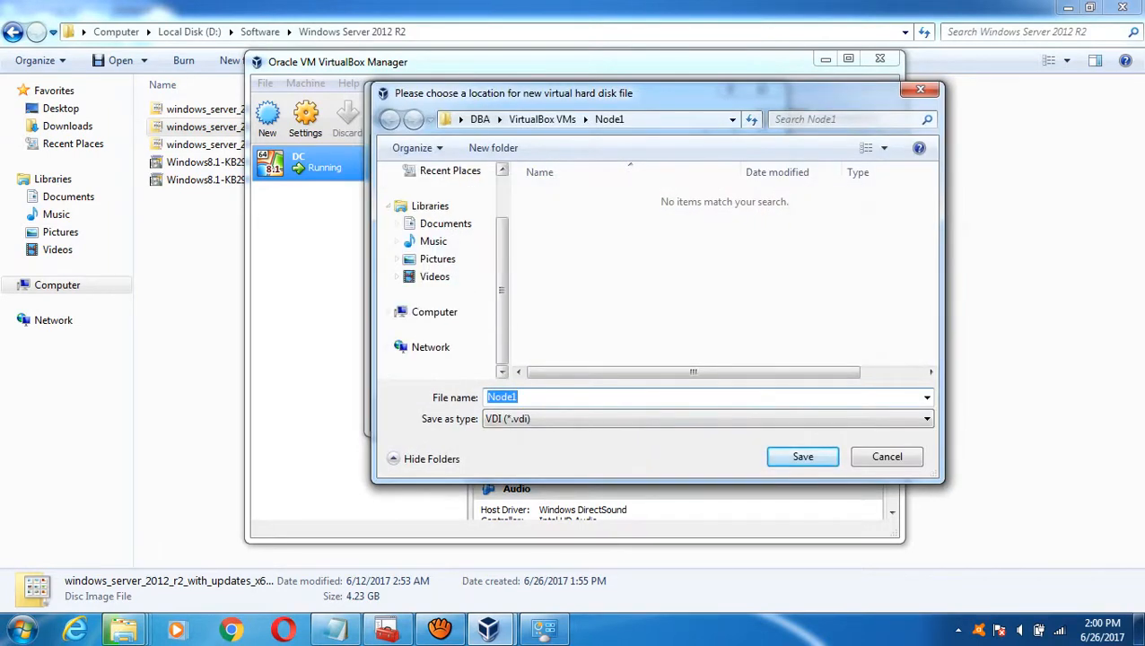
pyautogui.click(434, 311)
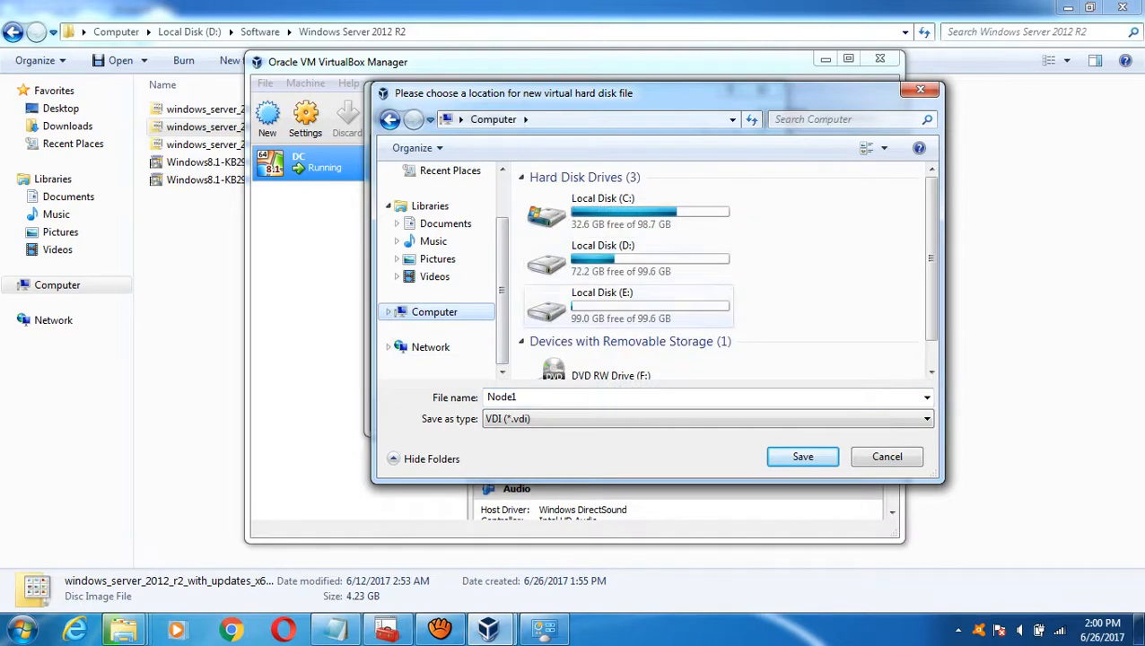
pyautogui.doubleClick(583, 304)
pyautogui.doubleClick(579, 196)
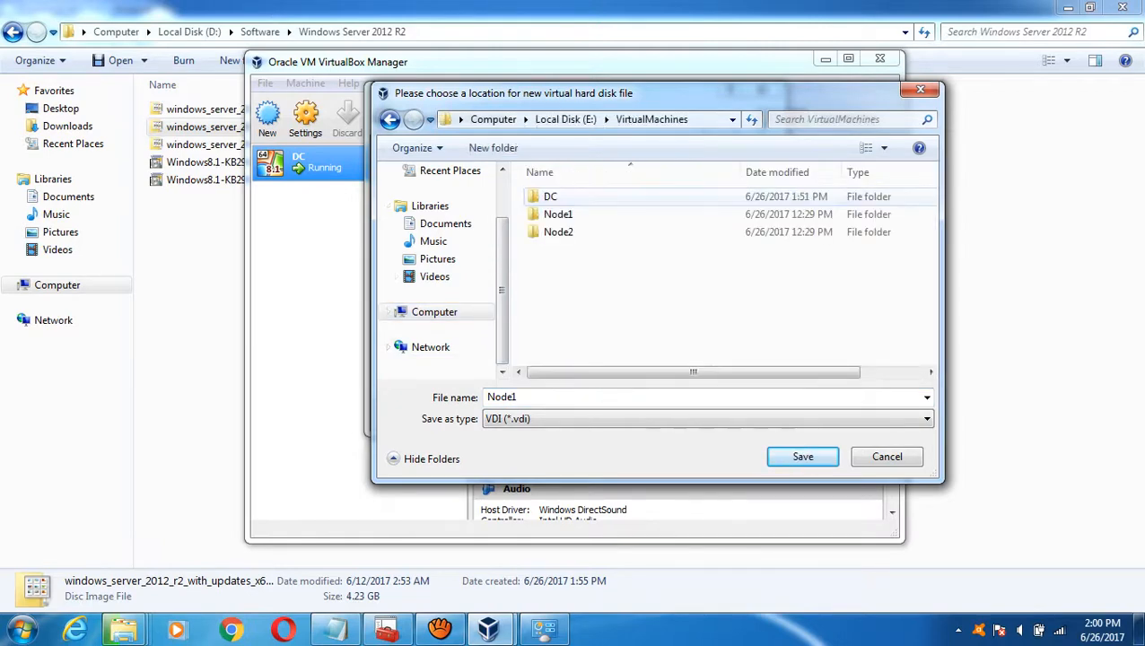
pyautogui.doubleClick(558, 215)
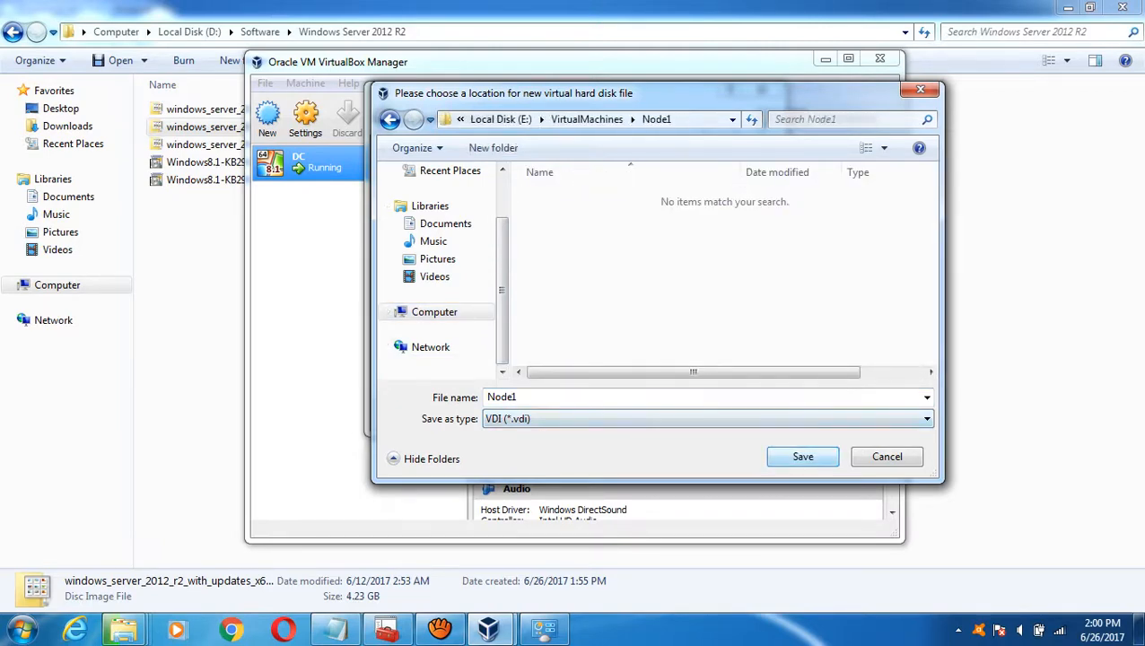
pyautogui.click(803, 456)
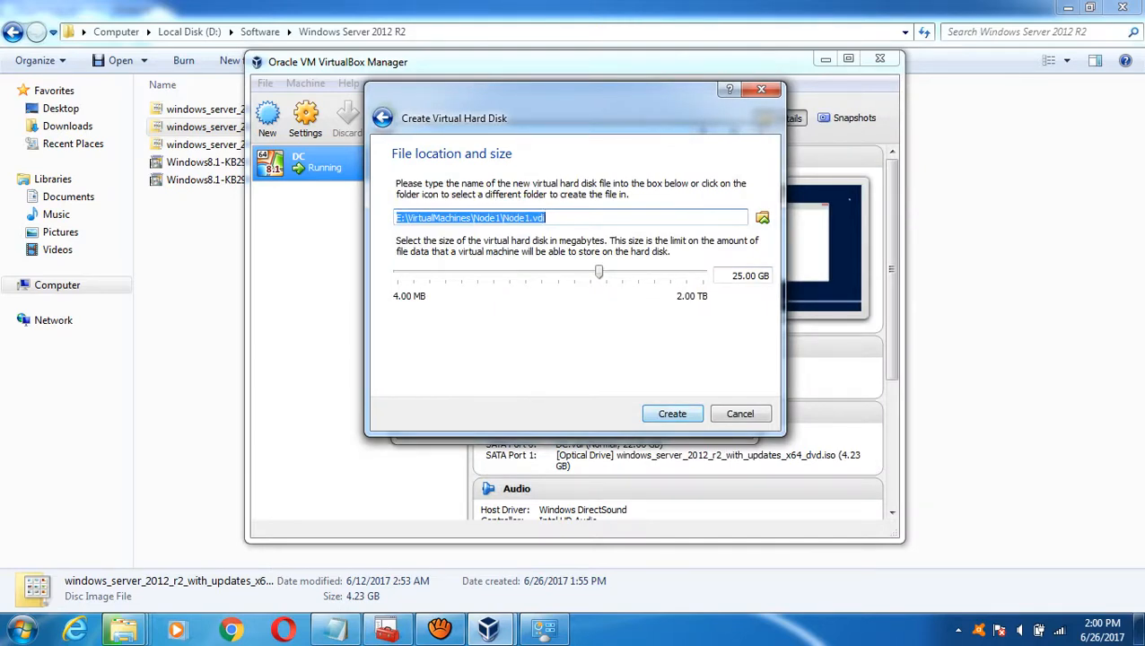
pyautogui.click(672, 413)
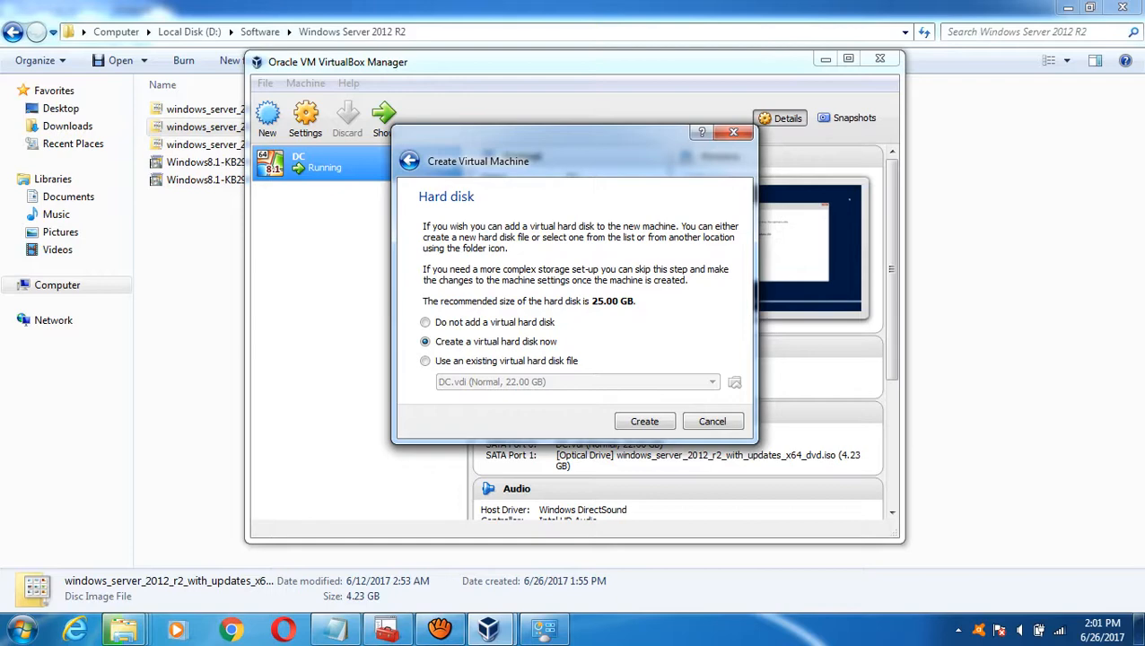
# - Finish creating Node1 and open its General > Advanced settings
pyautogui.press('Return')
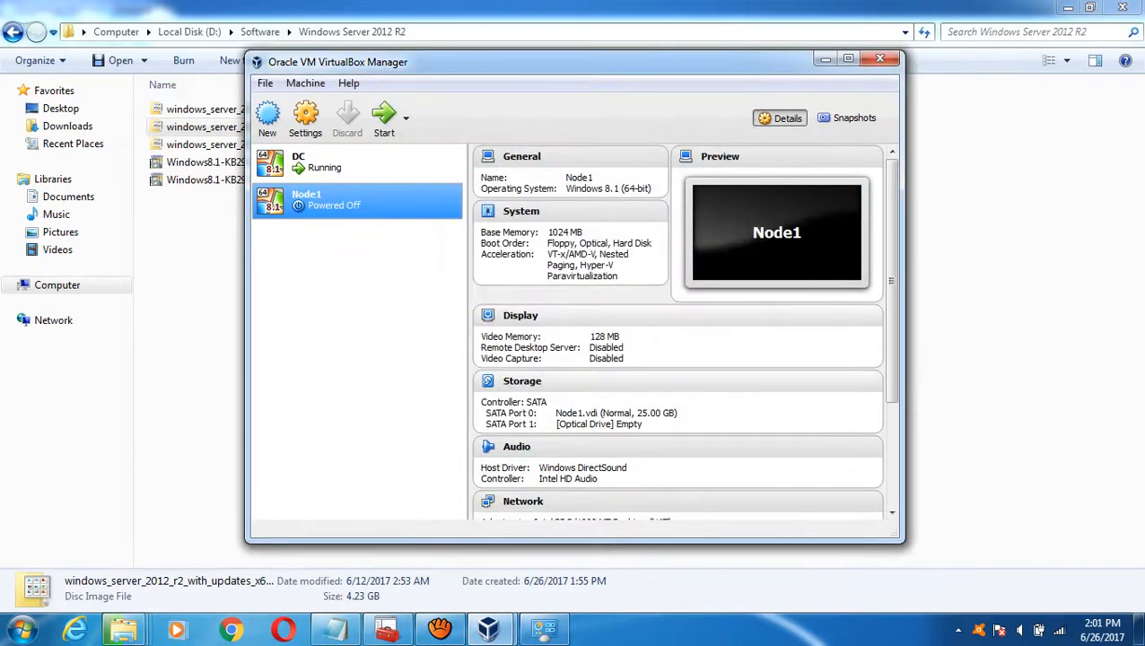
pyautogui.rightClick(317, 198)
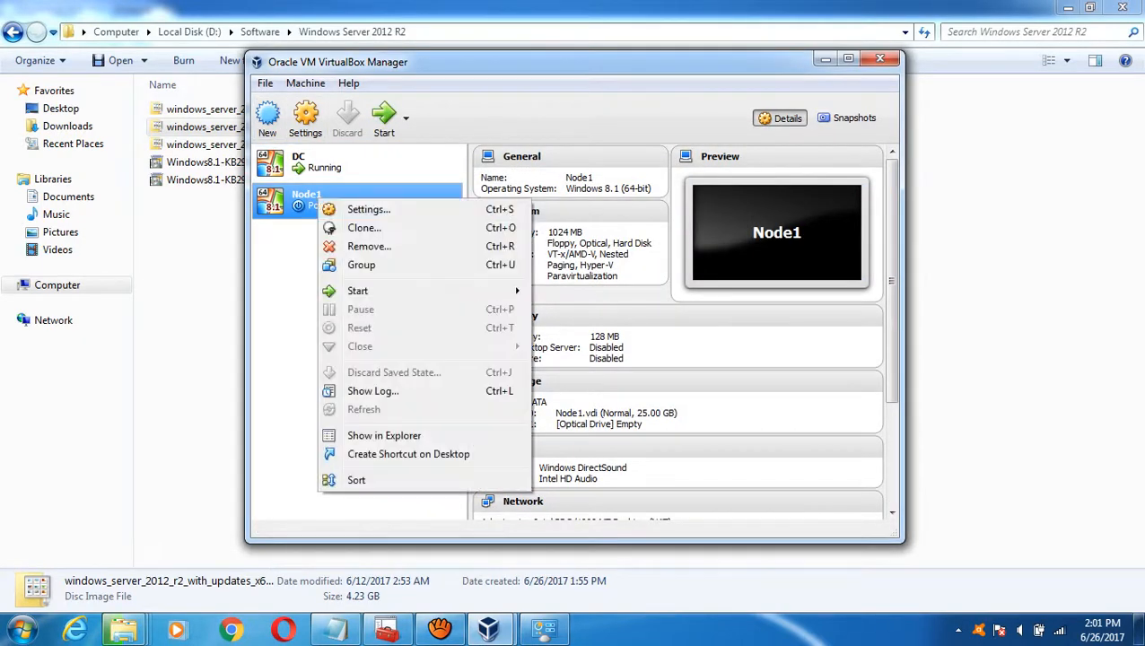
pyautogui.click(368, 209)
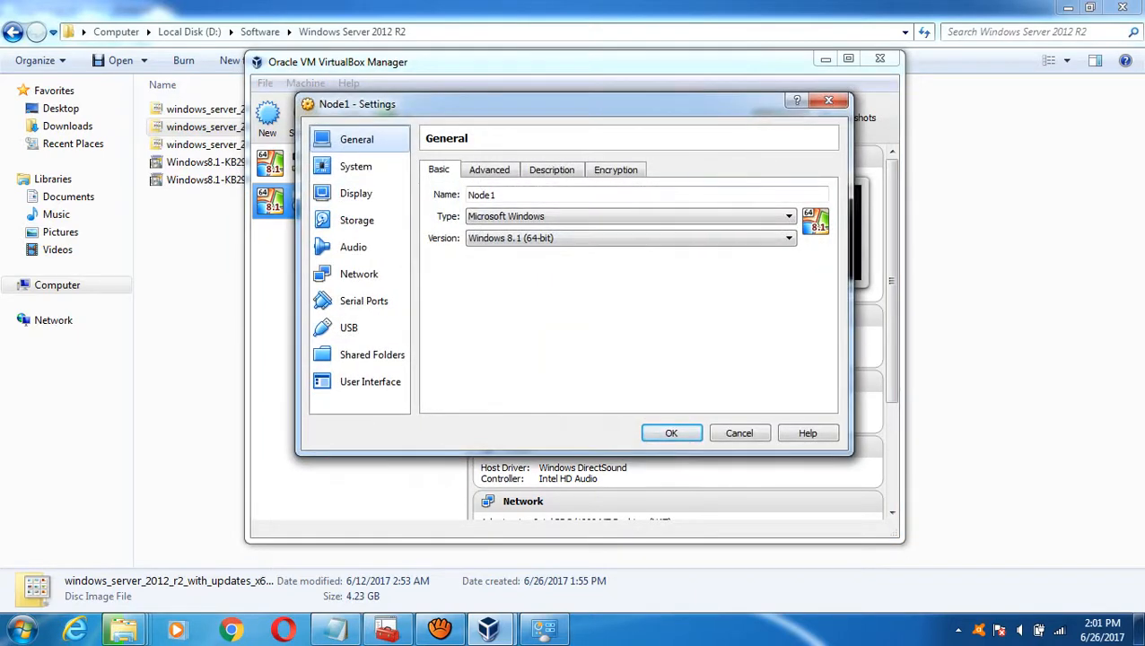
pyautogui.click(489, 170)
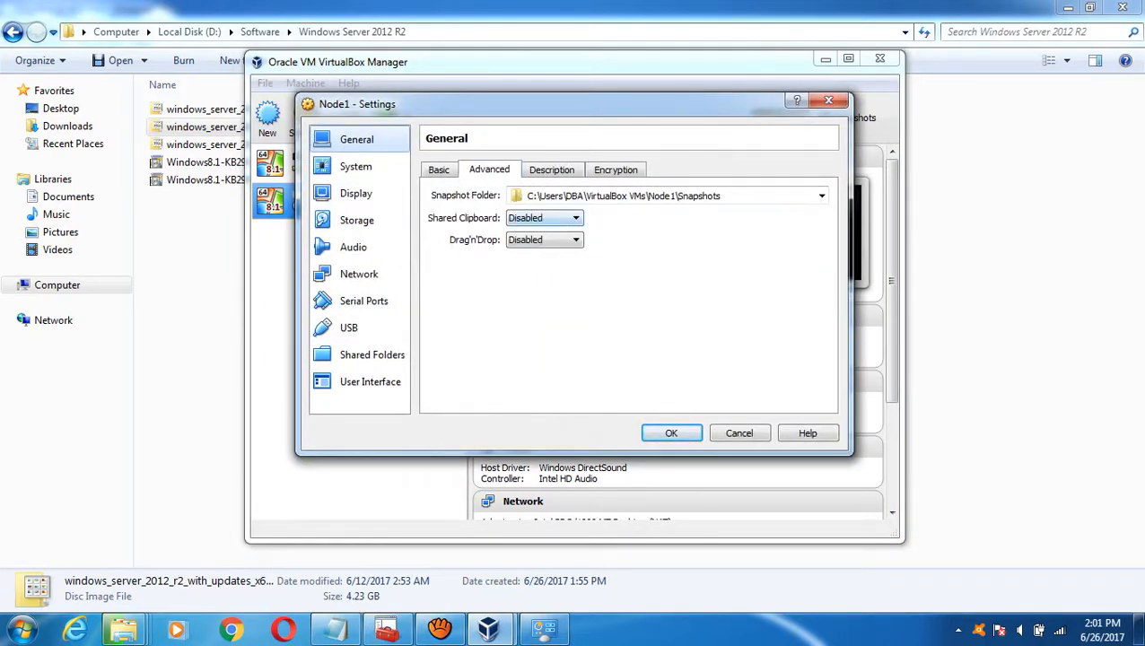
# - Set Shared Clipboard and Drag'n'Drop both to Bidirectional
pyautogui.click(544, 218)
pyautogui.click(529, 266)
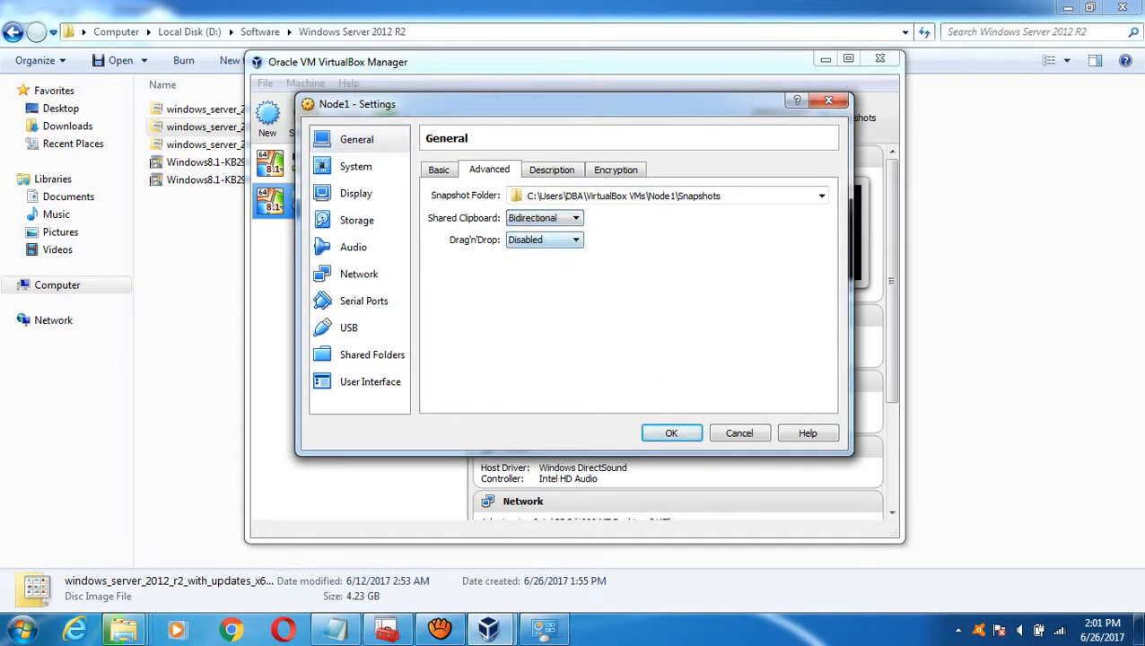
pyautogui.click(544, 239)
pyautogui.click(529, 286)
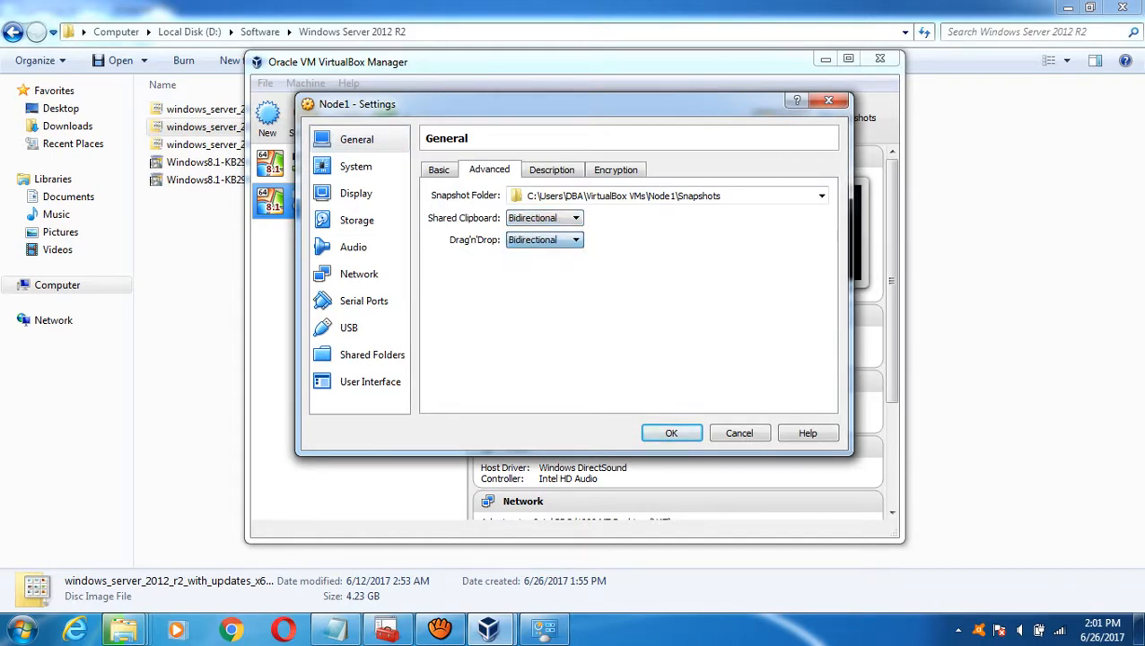
pyautogui.click(704, 196)
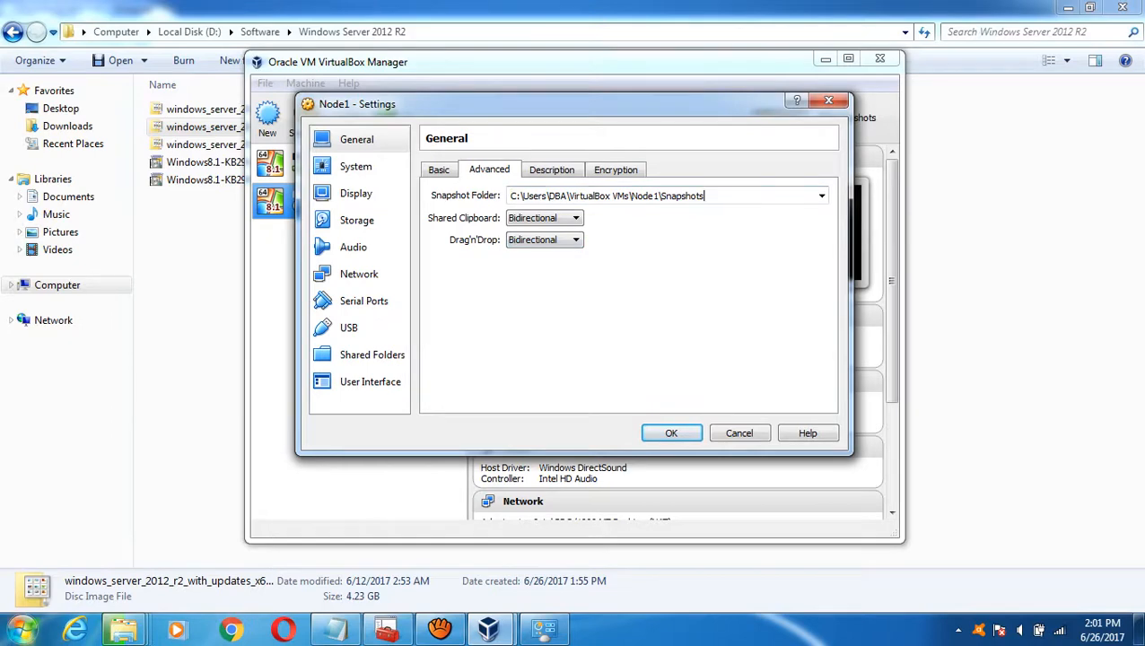
# - In Explorer, open E:\VirtualMachines\Node1 and select its full path in the address bar
pyautogui.moveTo(123, 628)
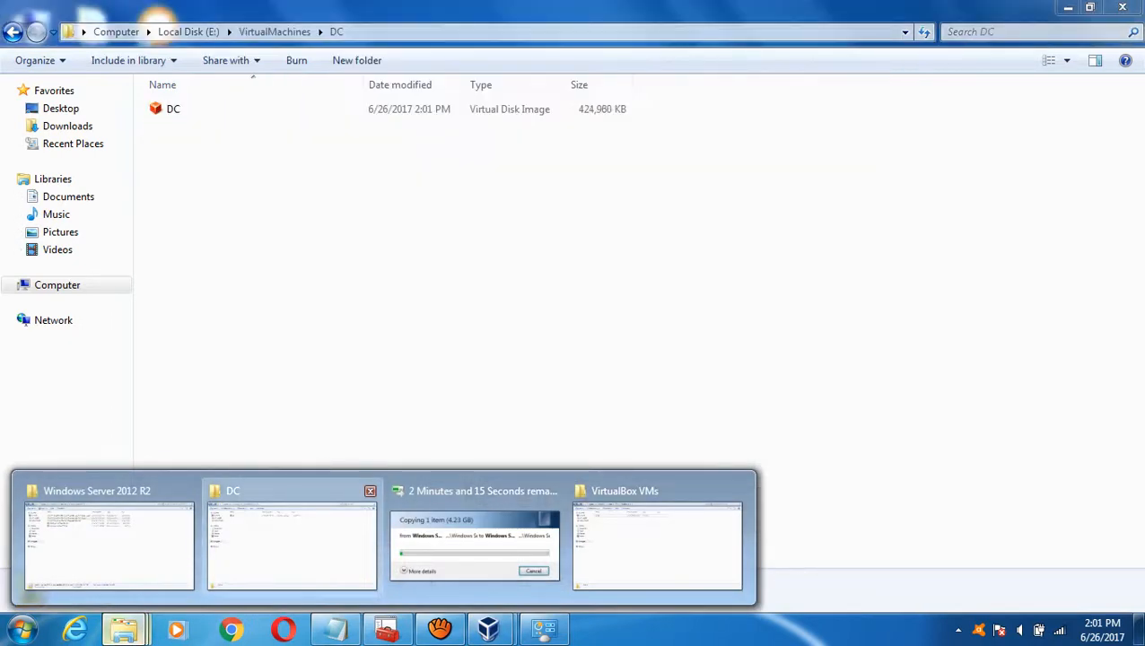
pyautogui.click(292, 538)
pyautogui.click(275, 31)
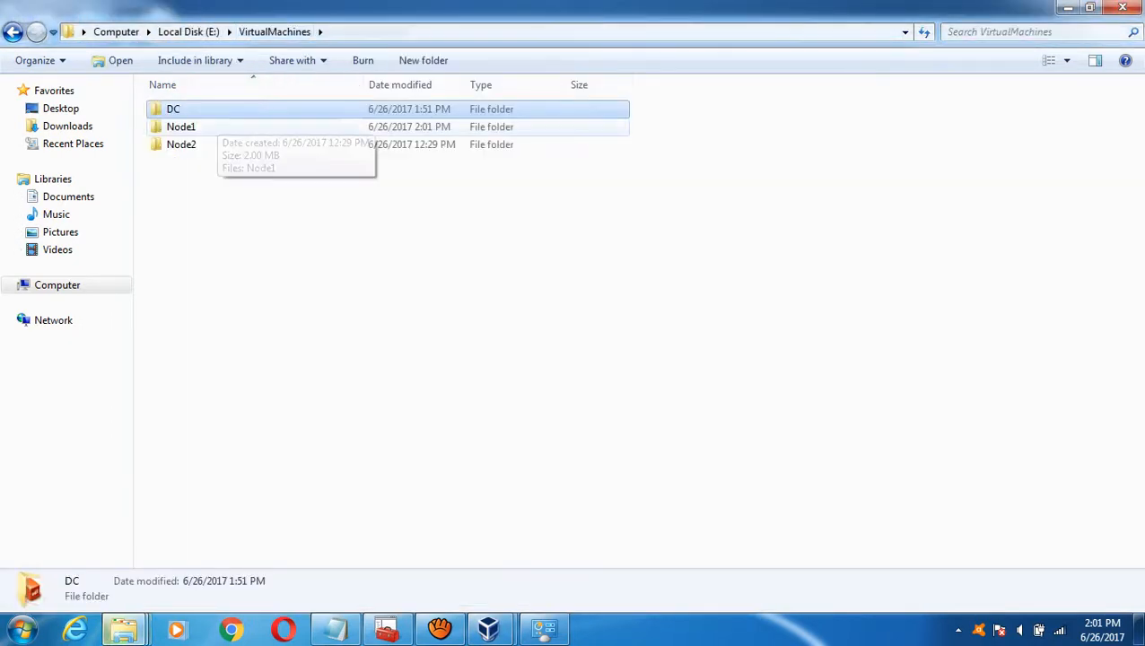
pyautogui.doubleClick(180, 127)
pyautogui.click(270, 31)
pyautogui.hotkey('ctrl', 'c')
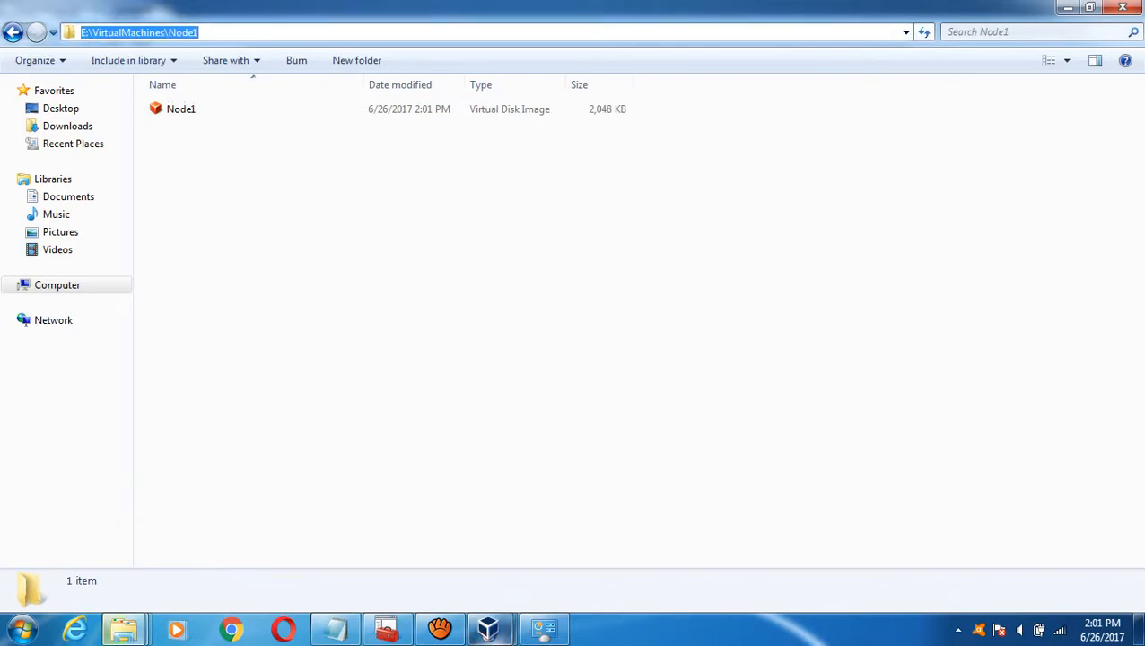
# - Check the DC machine's installation progress, then minimize its window
pyautogui.click(488, 628)
pyautogui.click(583, 542)
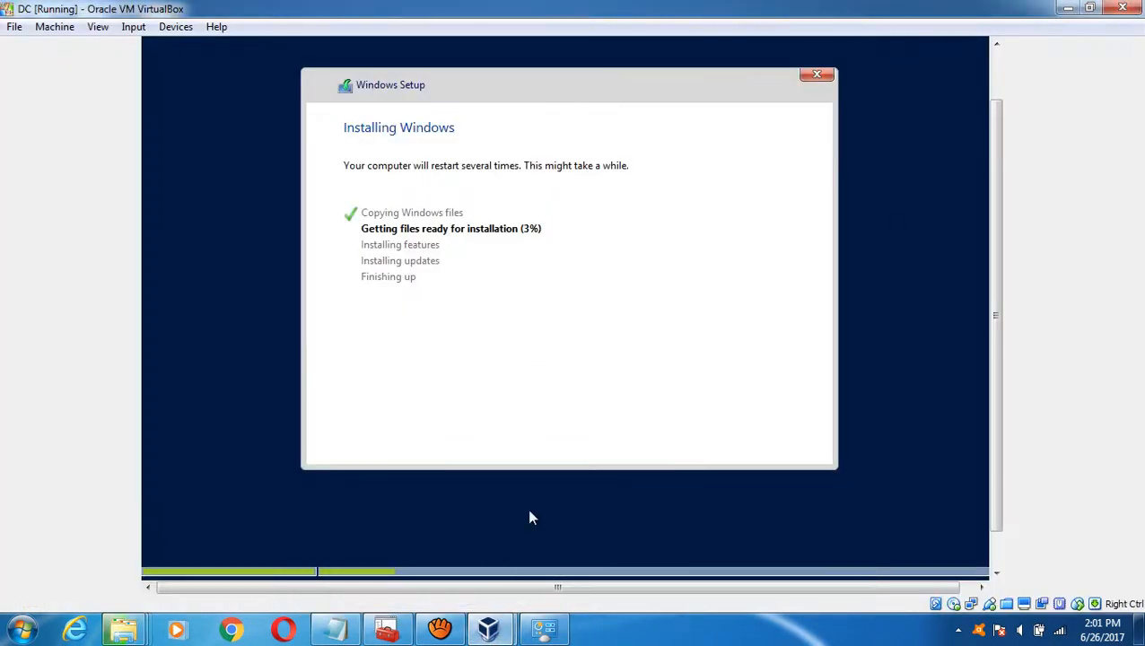
pyautogui.click(1067, 9)
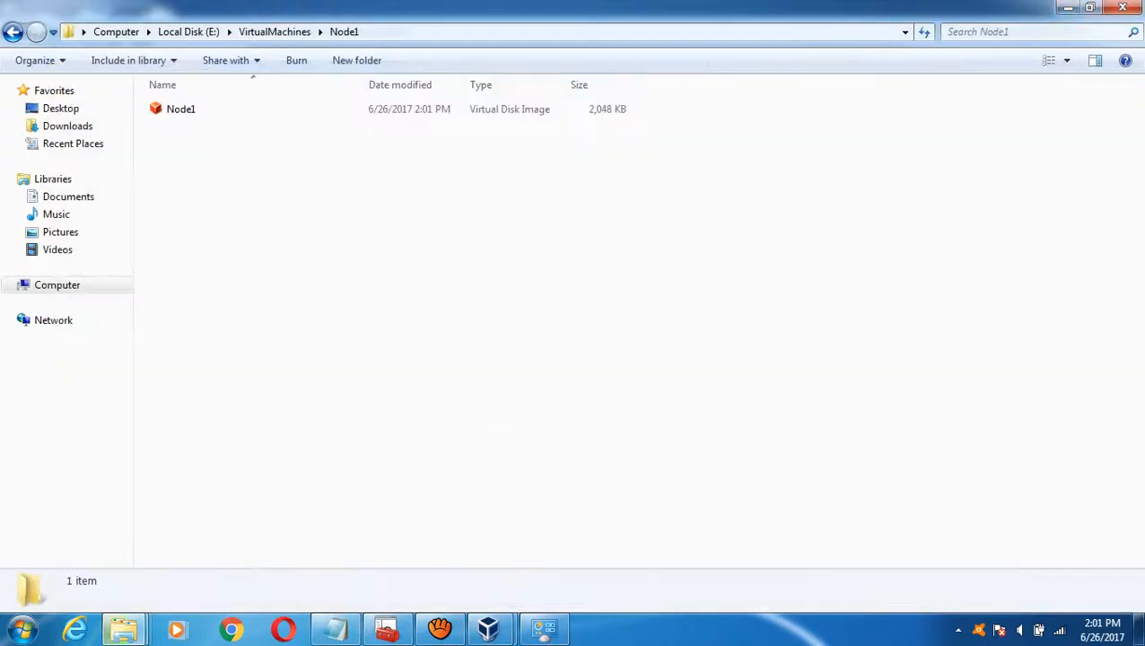
# - Replace Node1's snapshot folder path with E:\VirtualMachines\Node1
pyautogui.moveTo(488, 628)
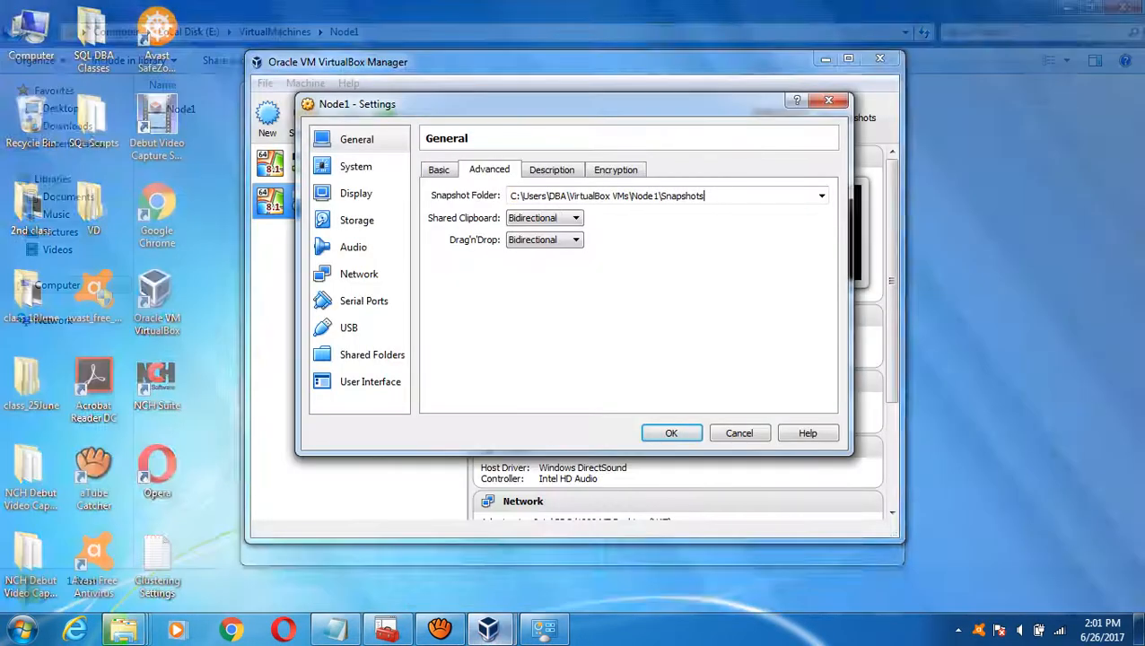
pyautogui.click(400, 543)
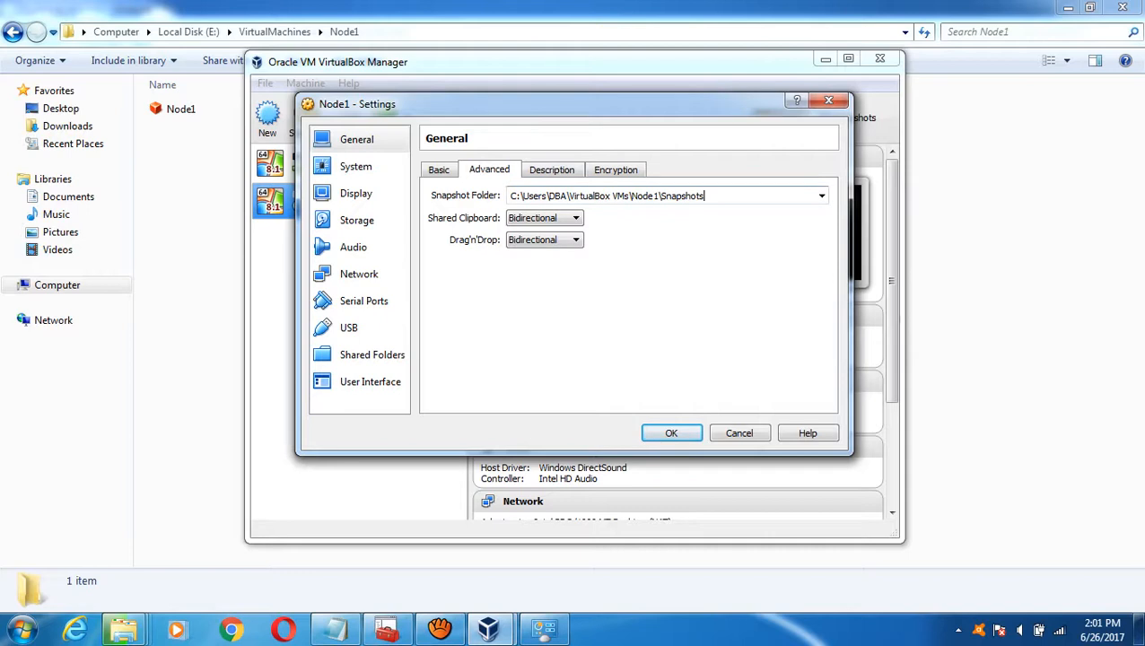
pyautogui.hotkey('ctrl', 'a')
pyautogui.hotkey('ctrl', 'v')
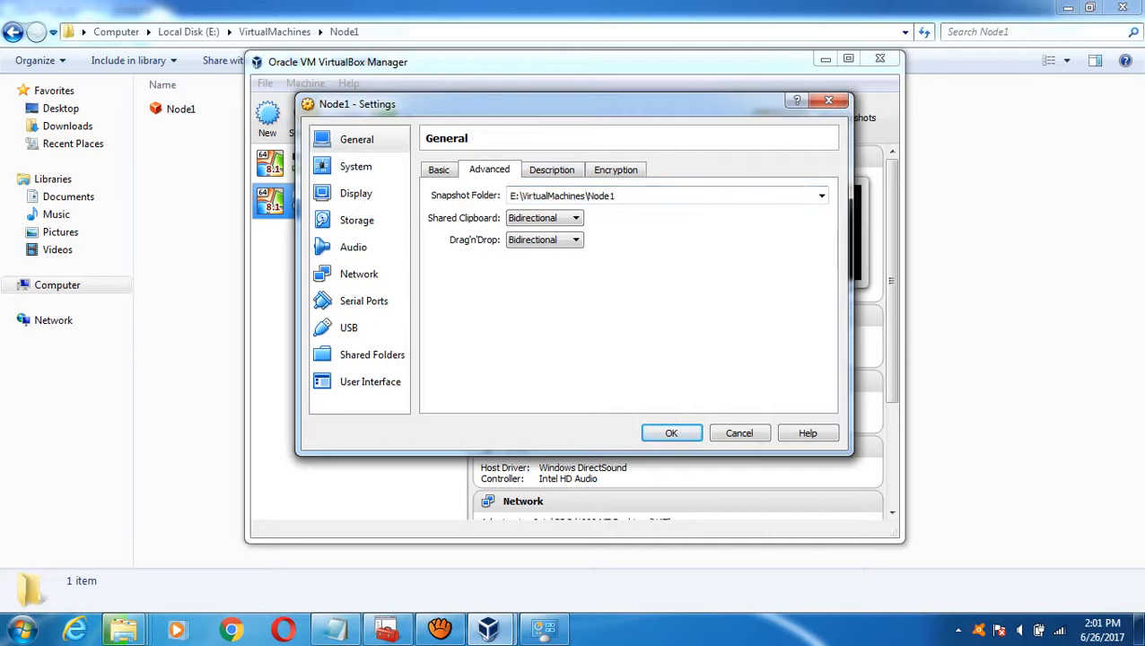
# - In Storage, select the empty SATA optical drive and show its disc choices
pyautogui.click(355, 166)
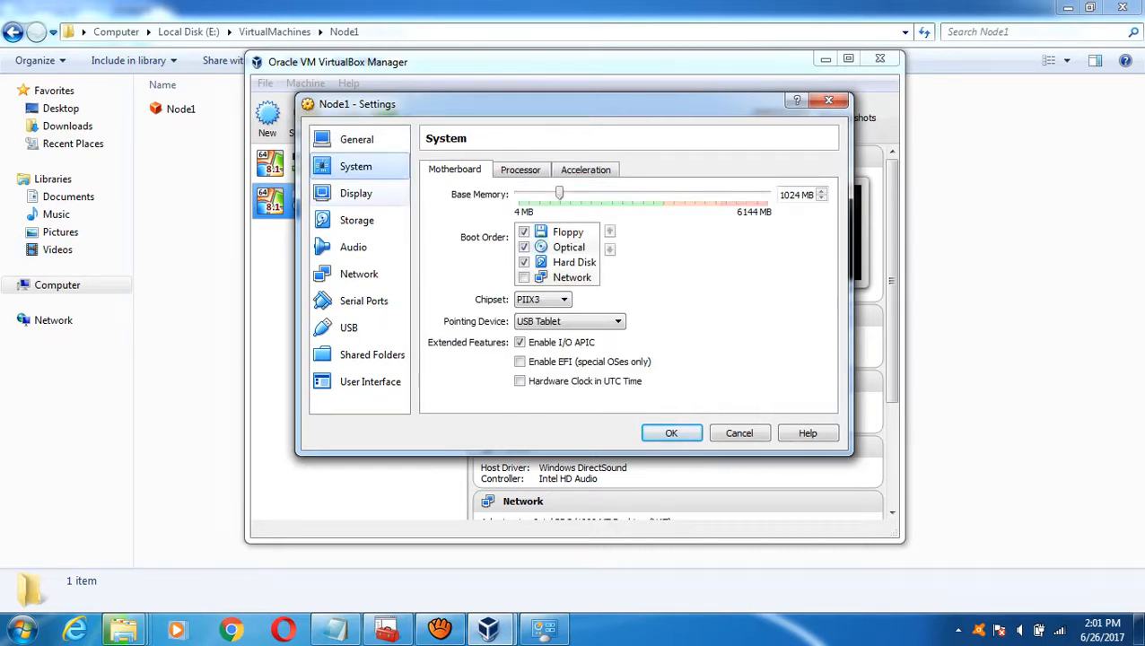
pyautogui.click(355, 193)
pyautogui.click(356, 220)
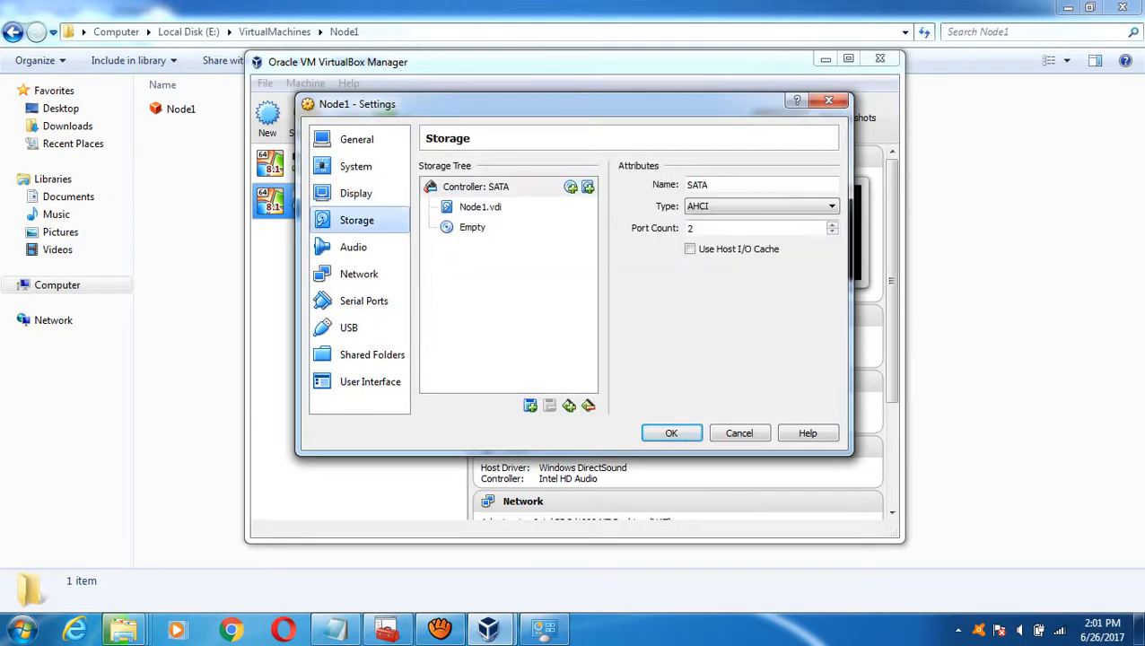
pyautogui.click(472, 227)
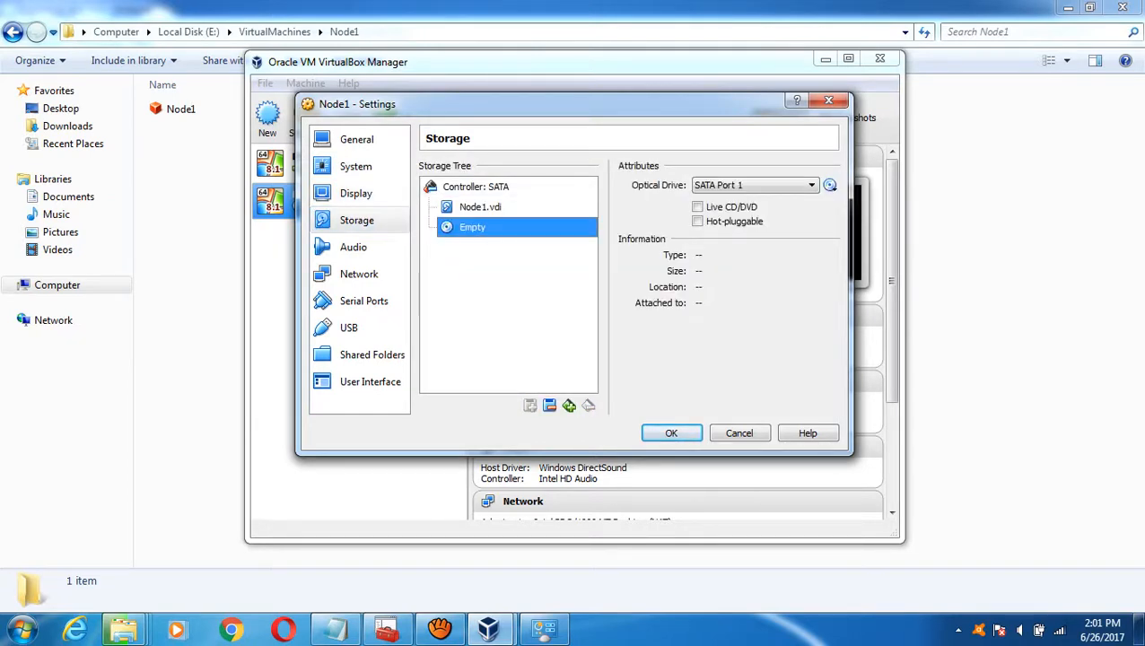
pyautogui.click(830, 185)
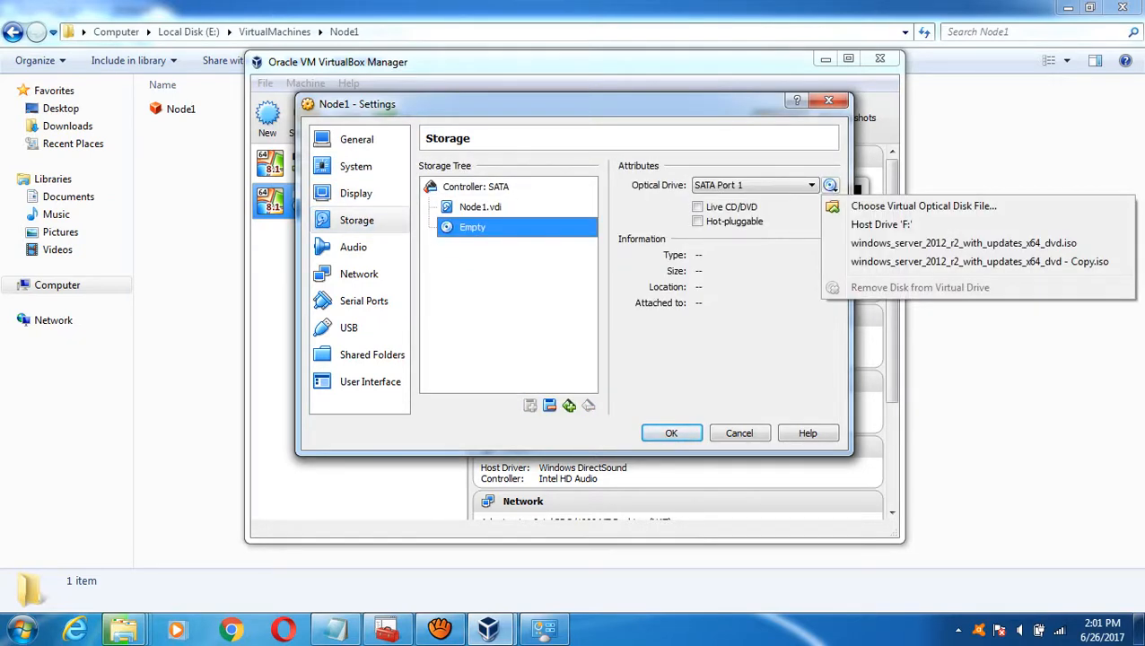
# - Load the 'windows_server_2012_r2_with_updates_x64_dvd - Copy' ISO from D:\Software\Windows Server 2012 R2 into the optical drive
pyautogui.click(923, 206)
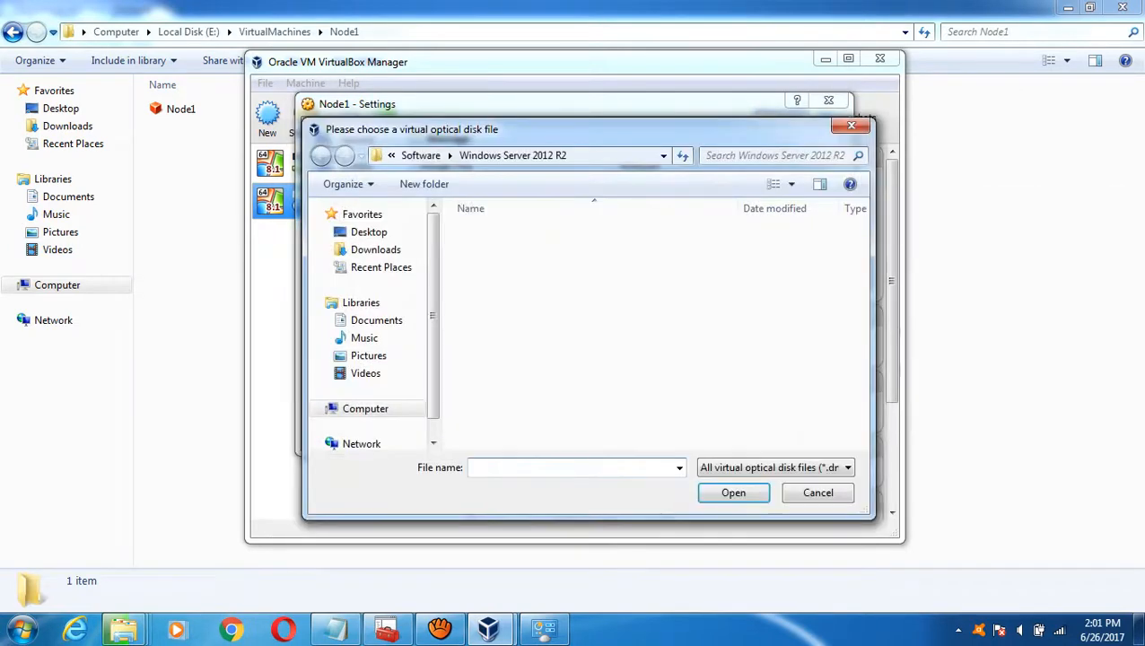
pyautogui.click(366, 408)
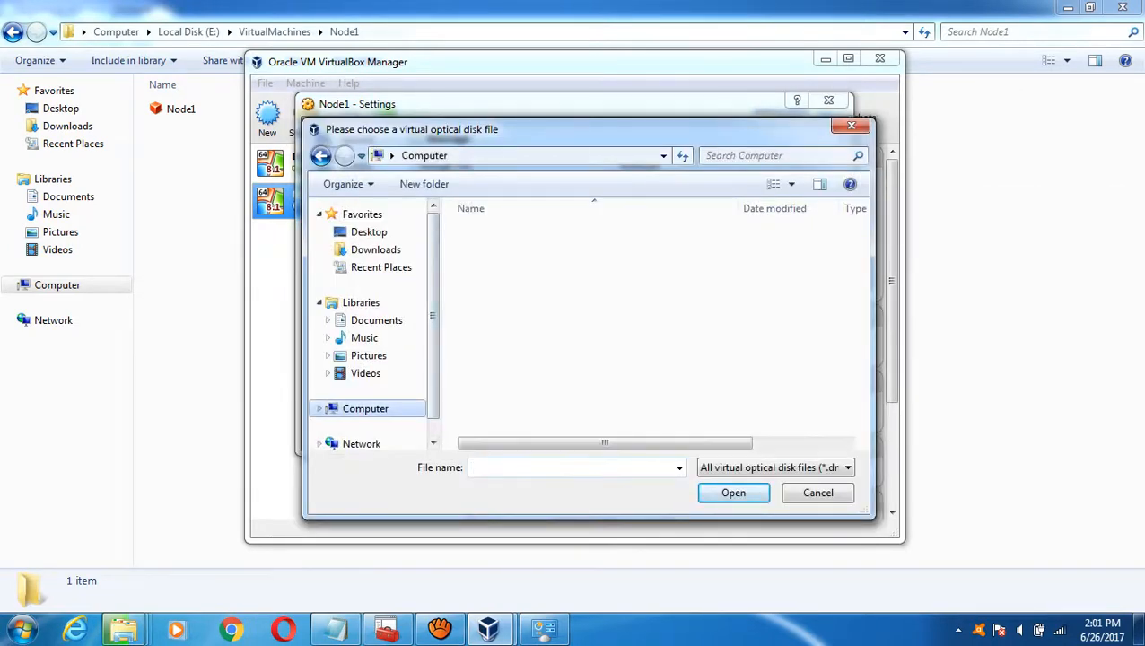
pyautogui.doubleClick(534, 295)
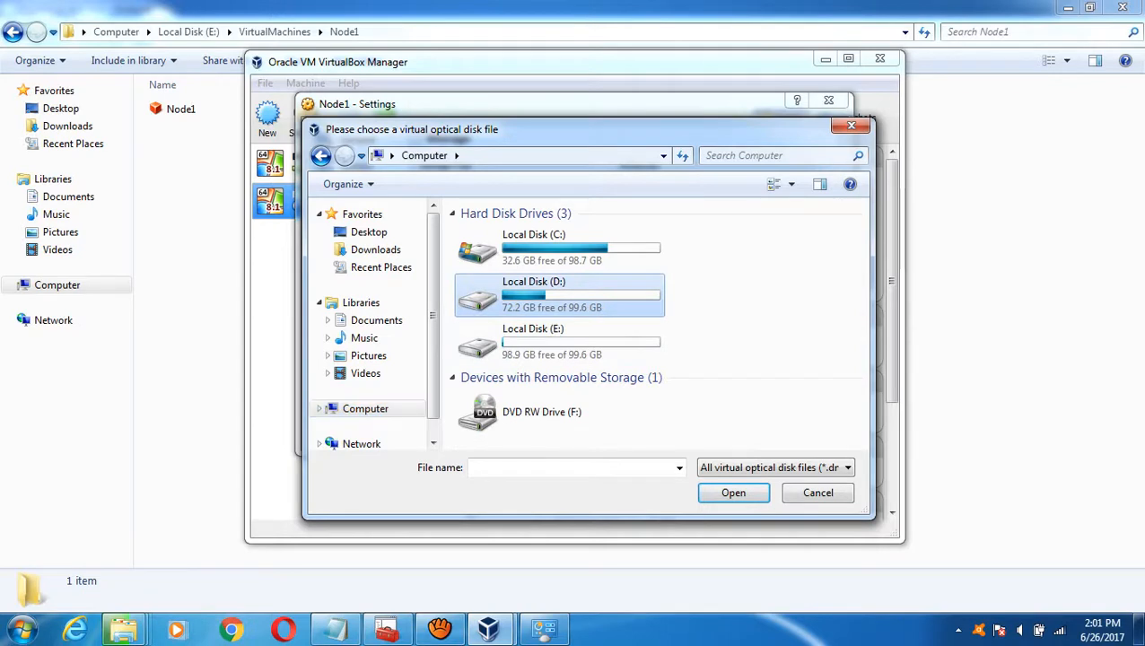
pyautogui.doubleClick(494, 233)
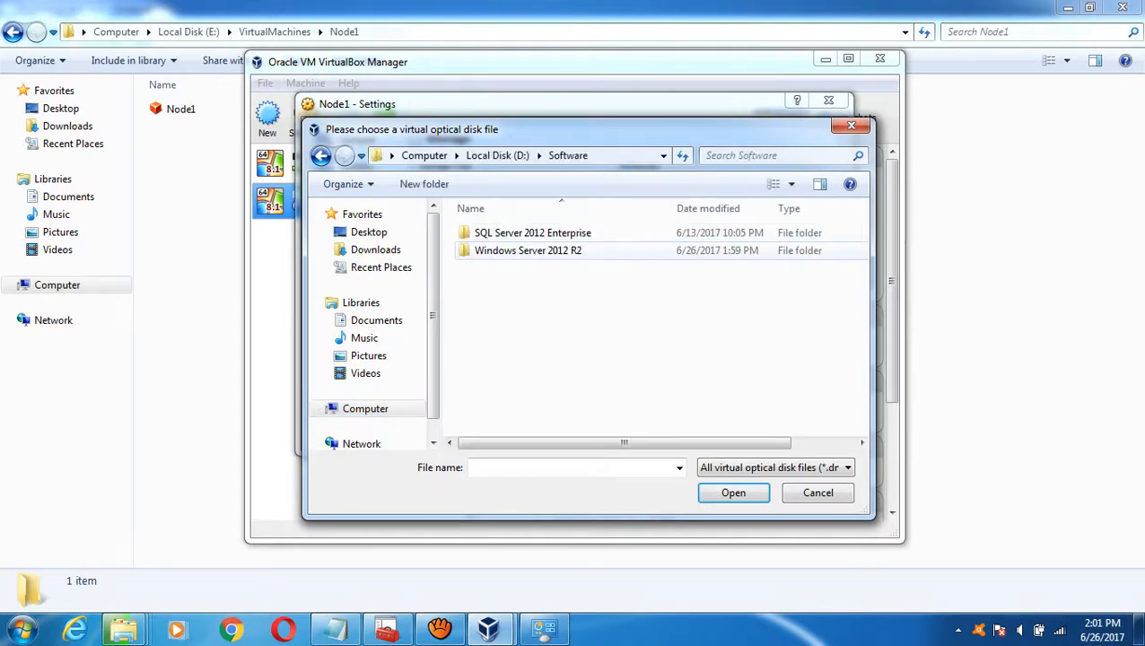
pyautogui.doubleClick(528, 250)
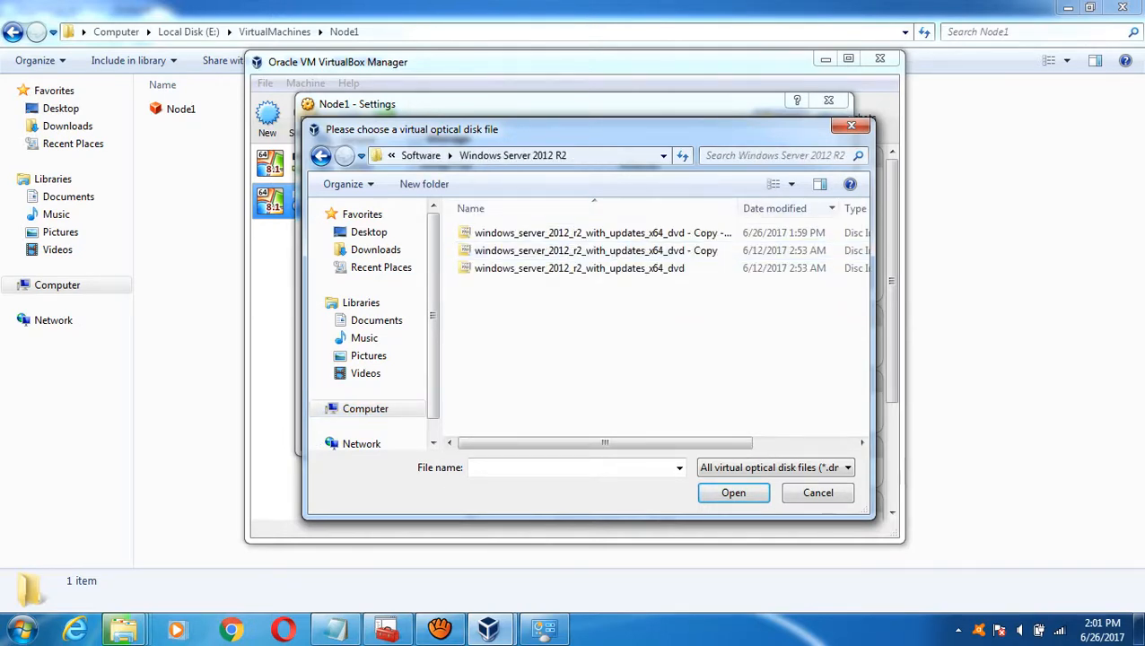
pyautogui.click(578, 268)
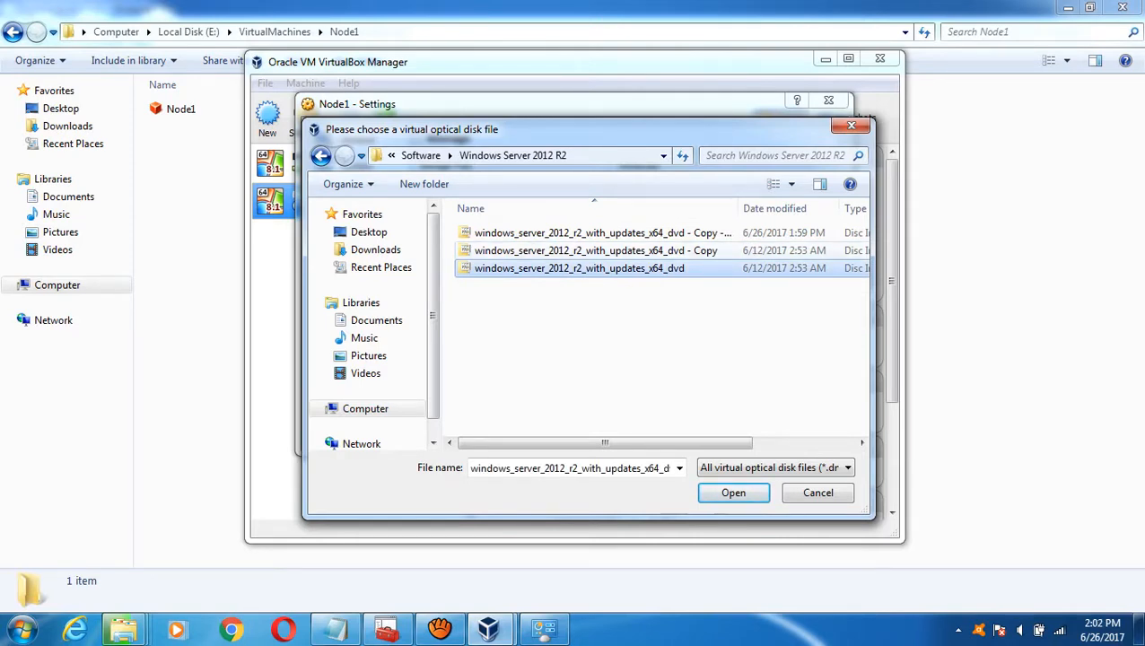
pyautogui.click(595, 251)
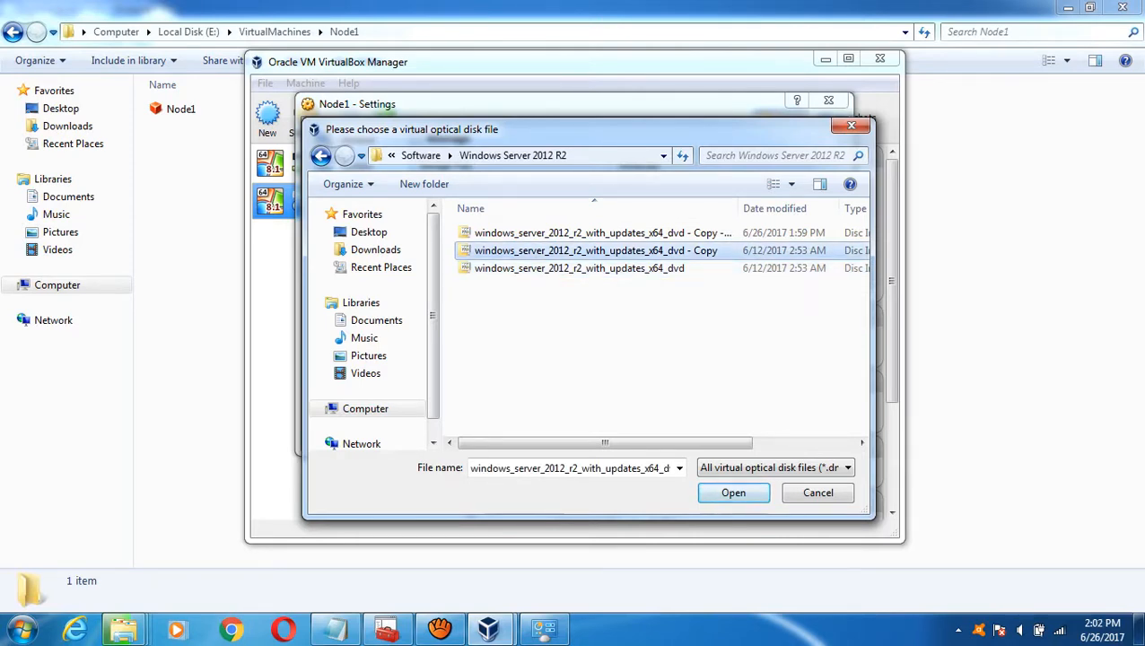
pyautogui.click(733, 493)
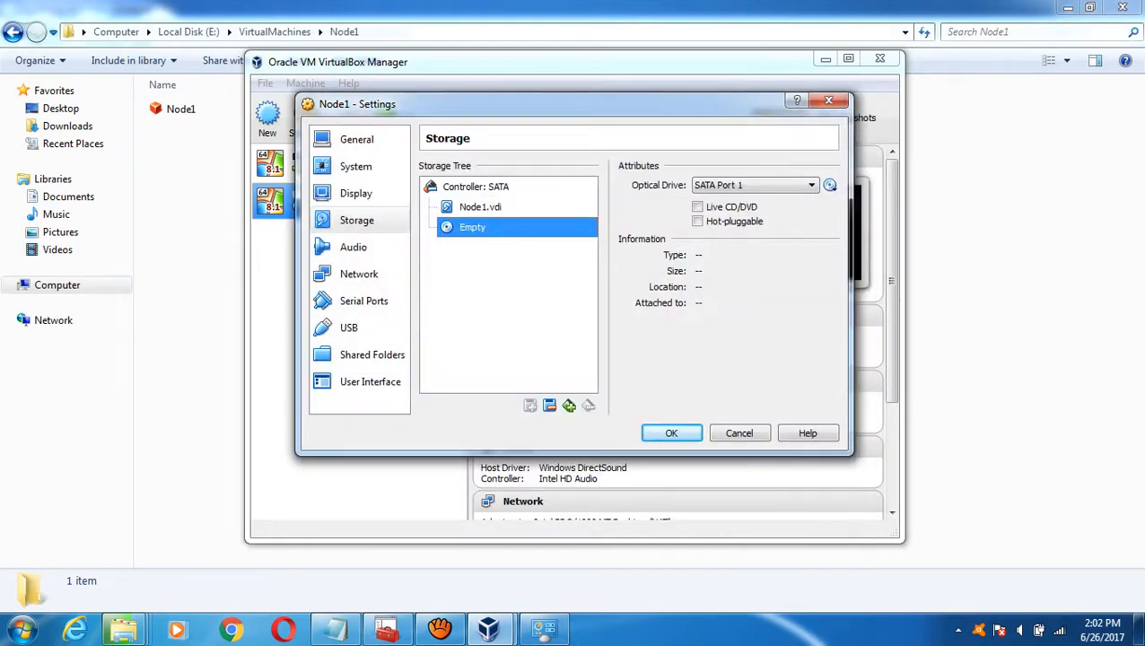
pyautogui.click(353, 247)
# - Enable Adapter 2 as a Host-only Adapter with Promiscuous Mode Allow All
pyautogui.click(359, 274)
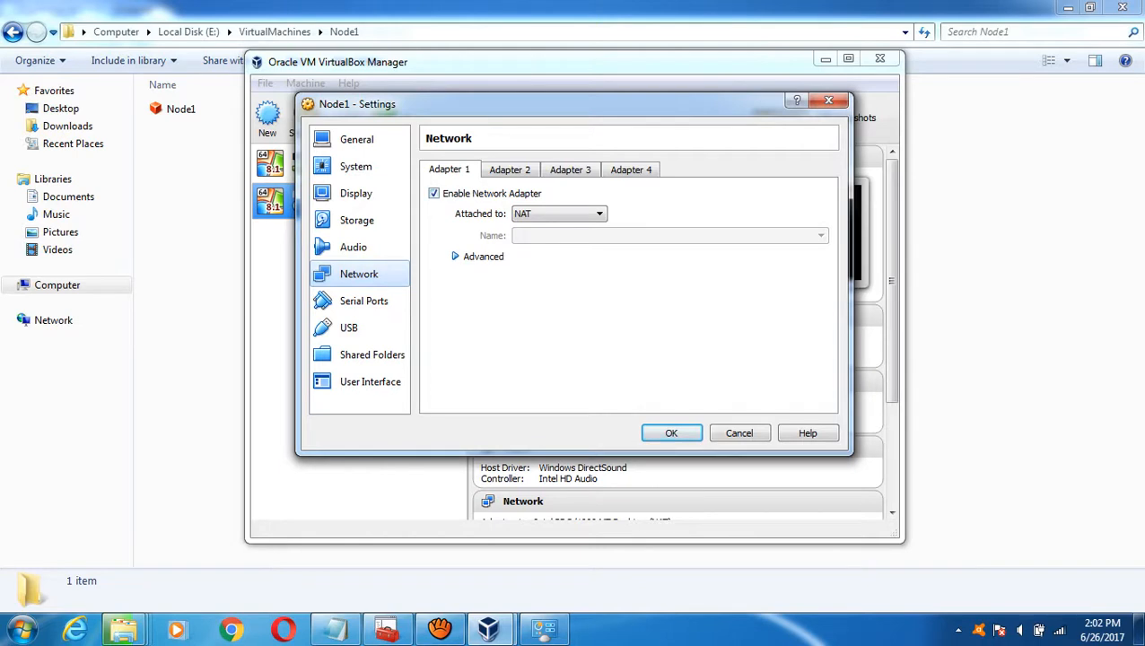
pyautogui.click(510, 170)
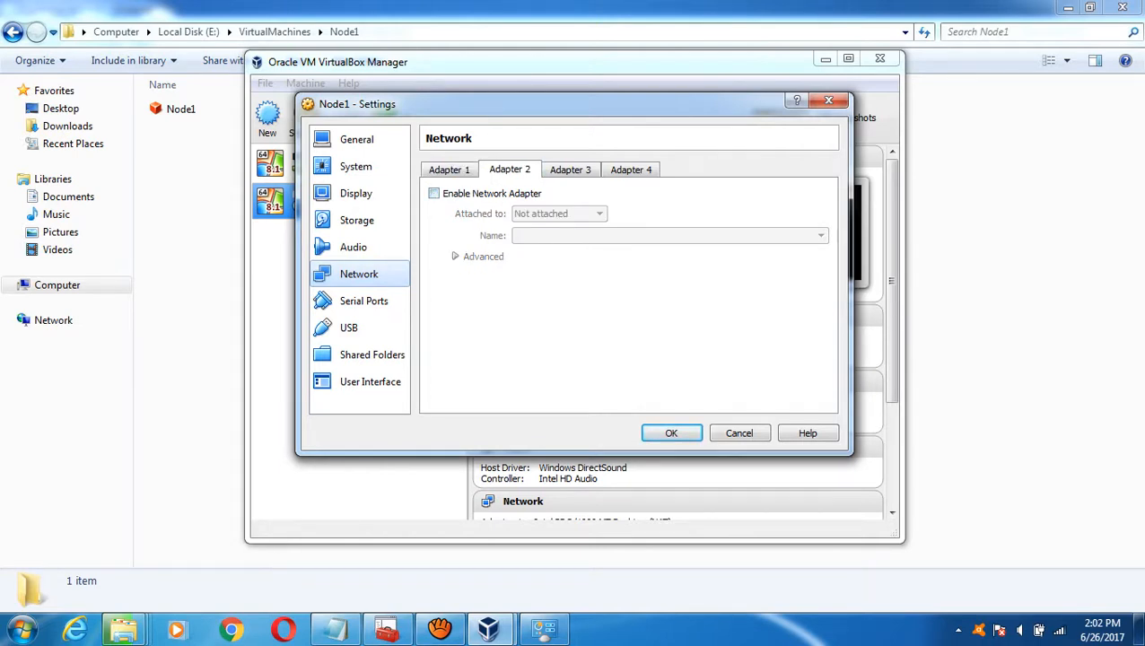
pyautogui.click(434, 193)
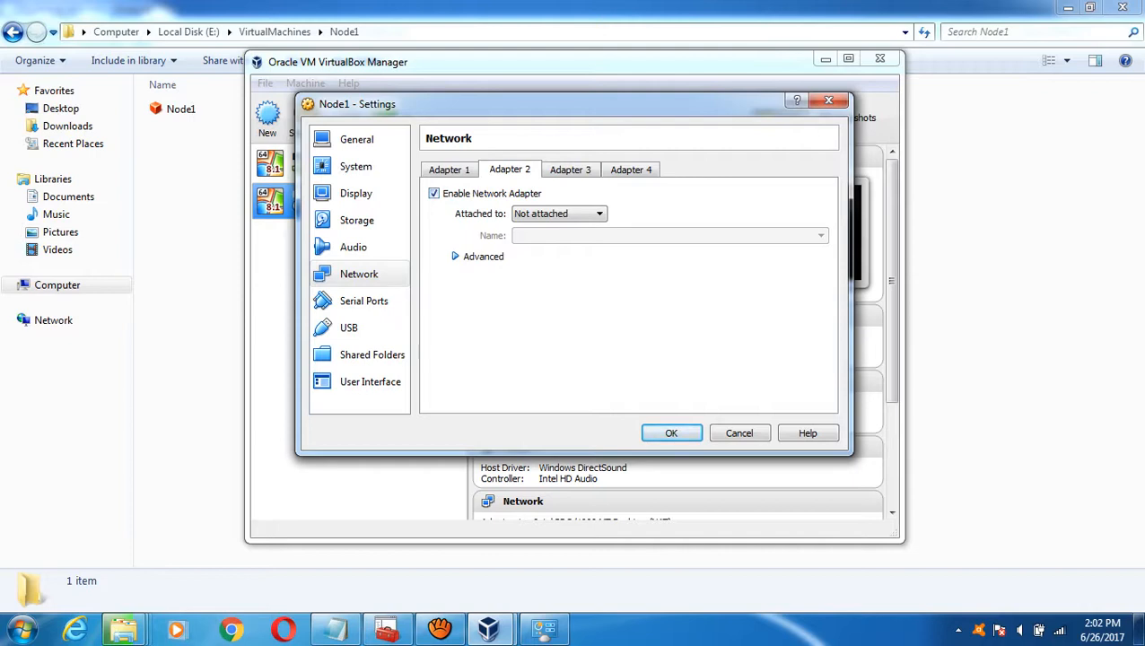
pyautogui.click(558, 214)
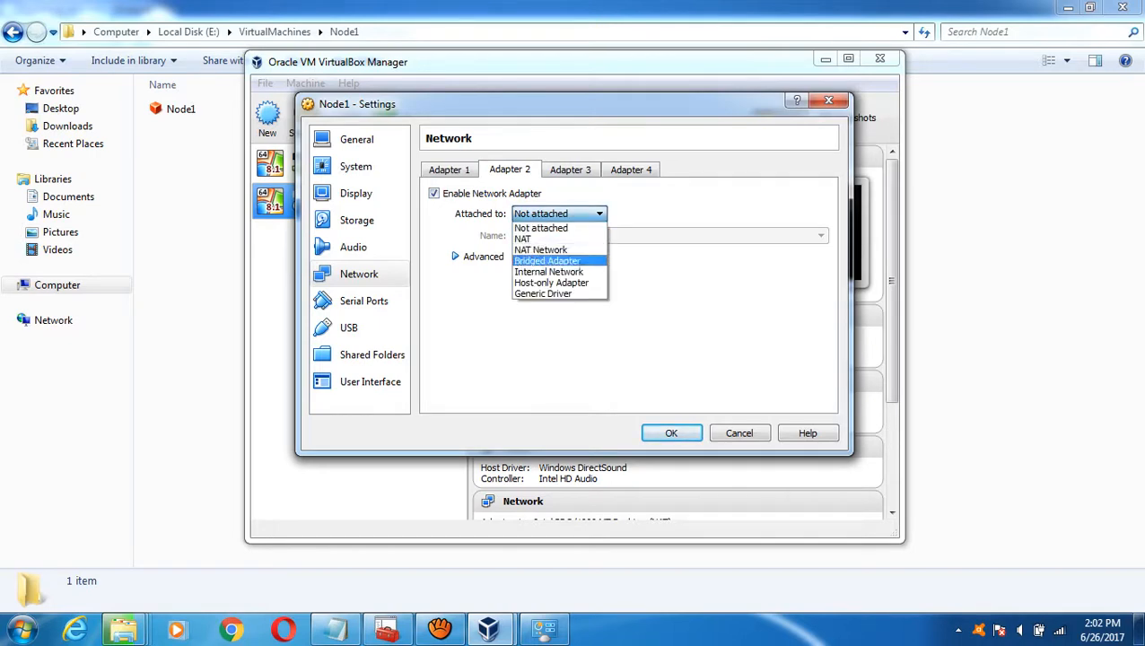
pyautogui.press('Return')
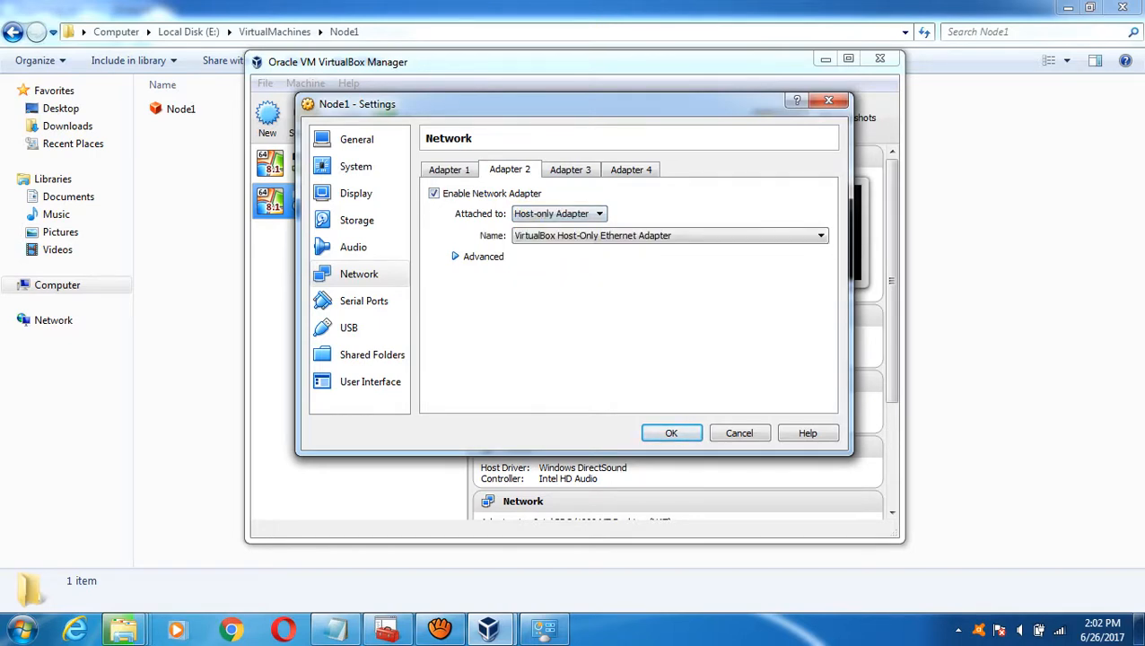
pyautogui.click(480, 255)
pyautogui.click(679, 298)
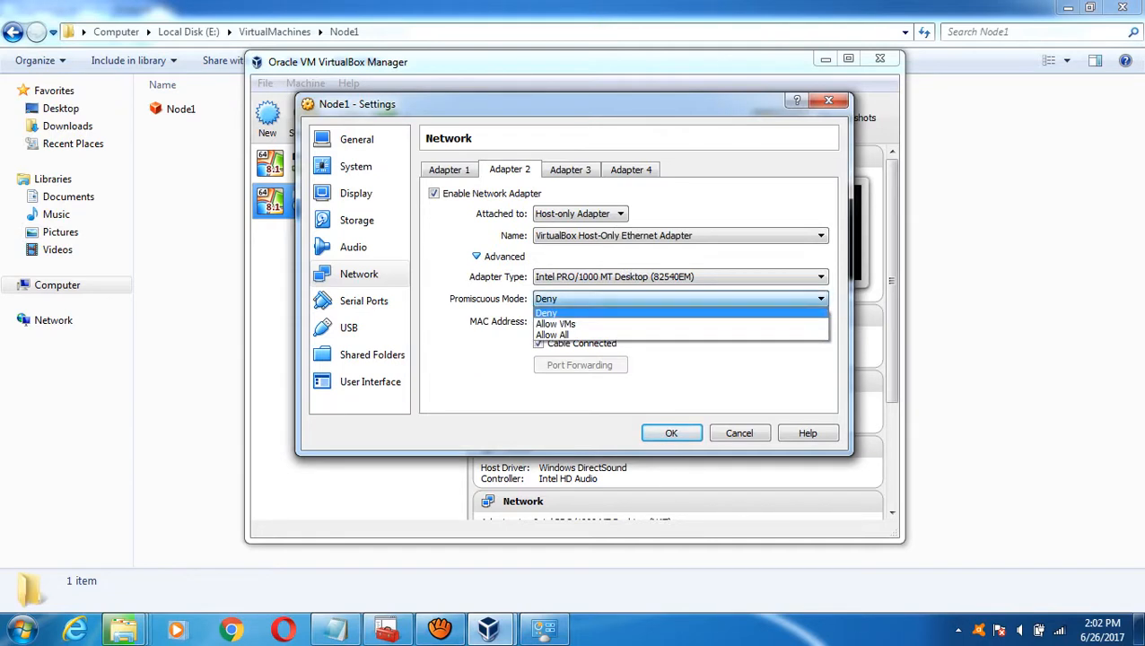
pyautogui.press('Down')
pyautogui.press('Return')
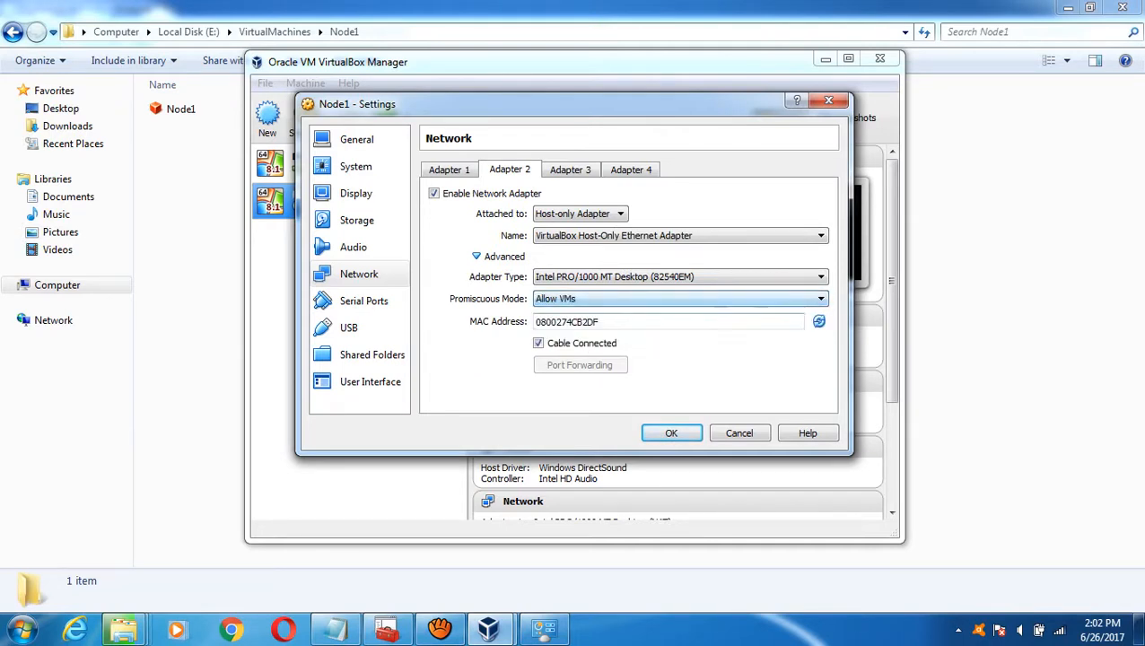
pyautogui.hotkey('alt', 'Down')
pyautogui.press('Down')
pyautogui.press('Return')
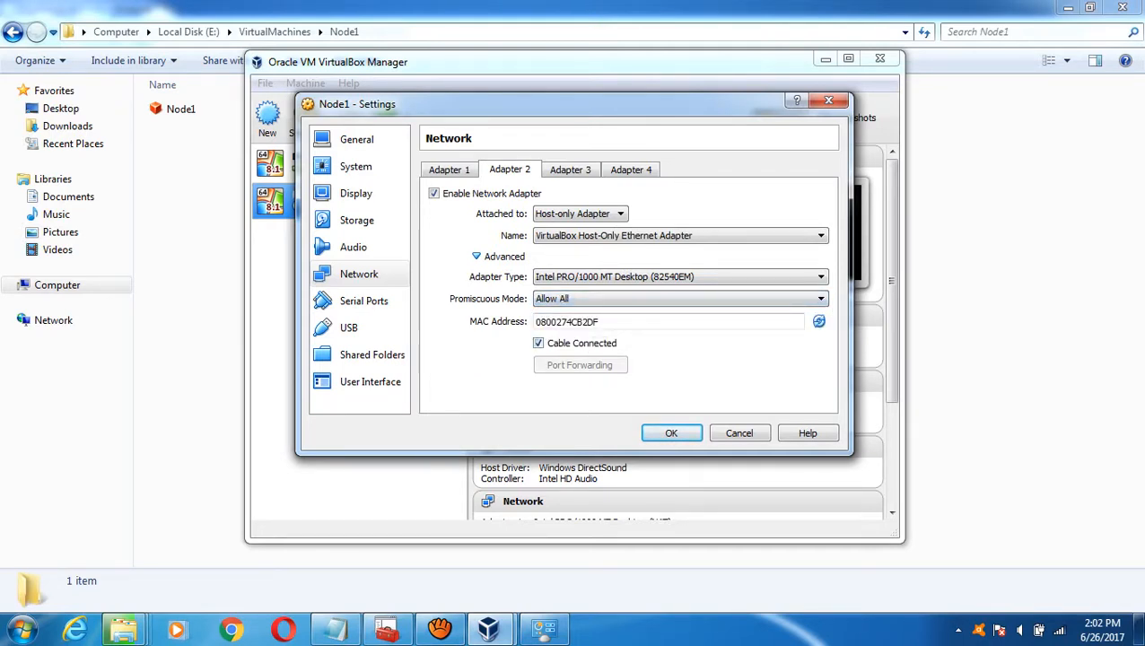
# - Attach Adapter 1 as a Bridged Adapter with Promiscuous Mode Allow All
pyautogui.hotkey('ctrl', 'shift', 'Tab')
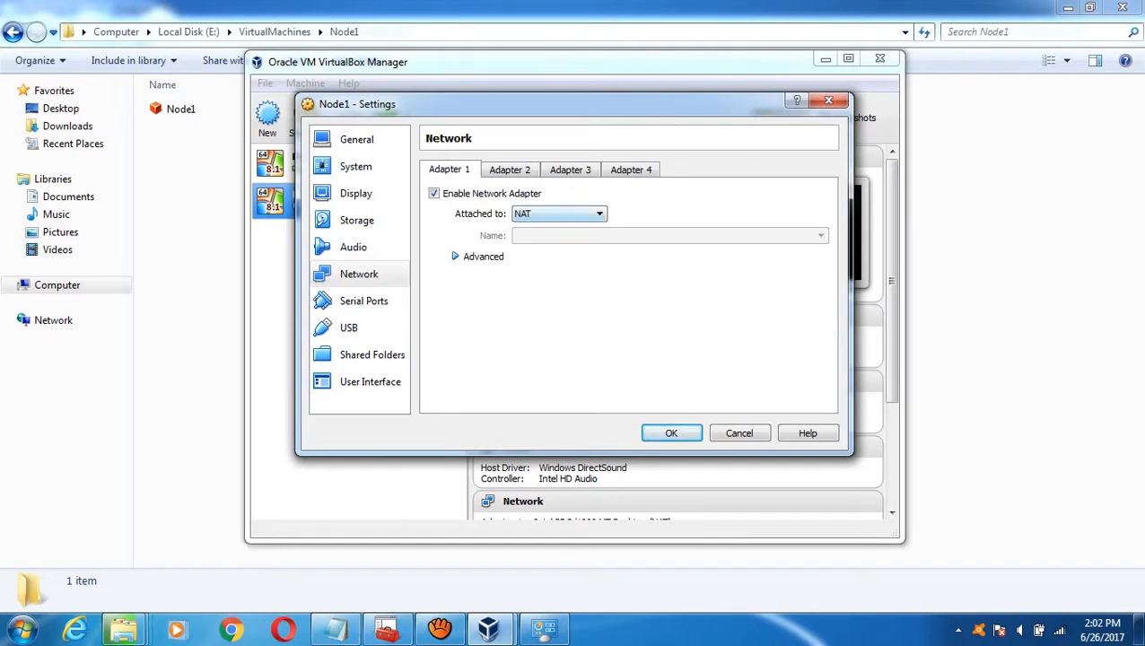
pyautogui.hotkey('alt', 'Down')
pyautogui.press('Down')
pyautogui.press('Down')
pyautogui.press('Down')
pyautogui.press('Up')
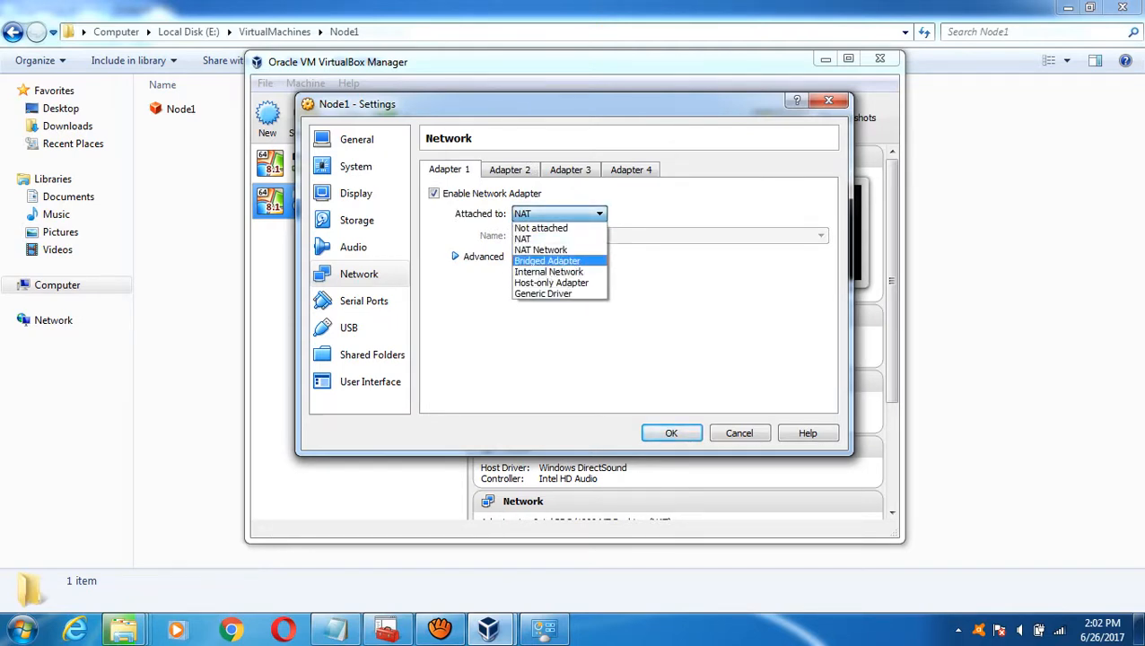
pyautogui.press('Return')
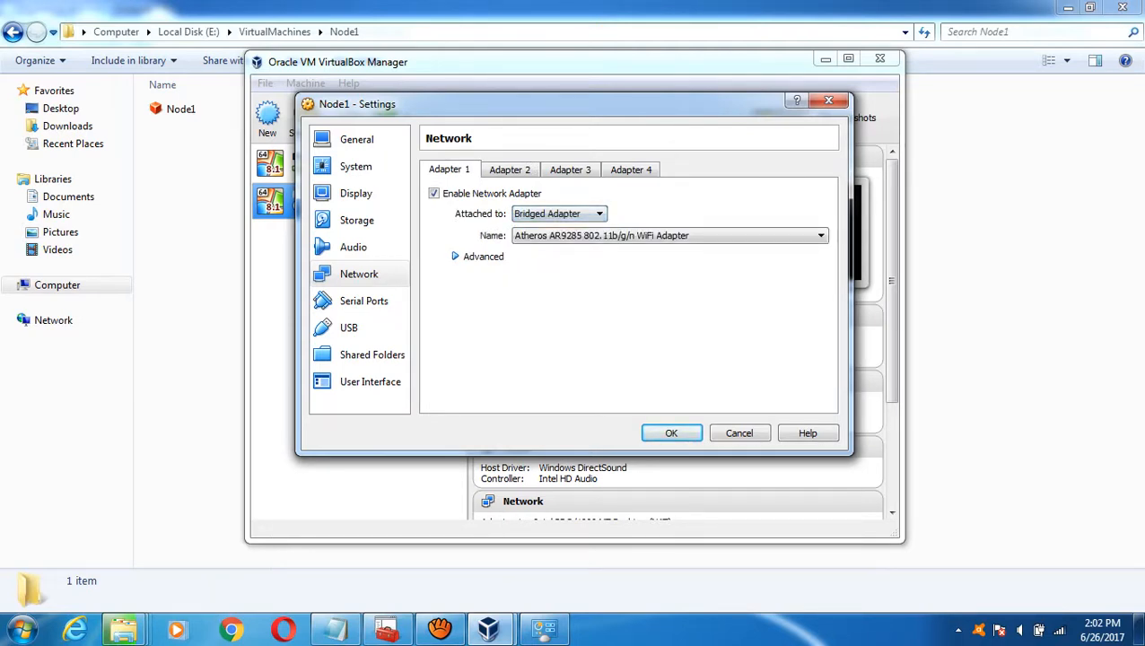
pyautogui.hotkey('alt', 'd')
pyautogui.hotkey('alt', 'Down')
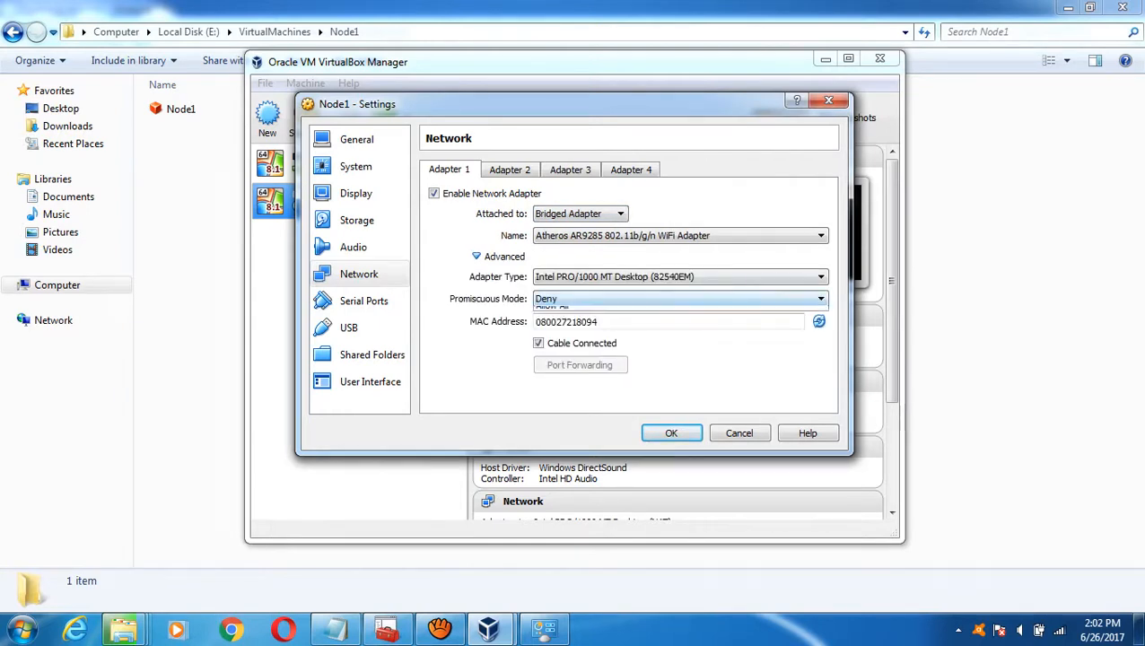
pyautogui.press('Down')
pyautogui.press('Down')
pyautogui.press('Return')
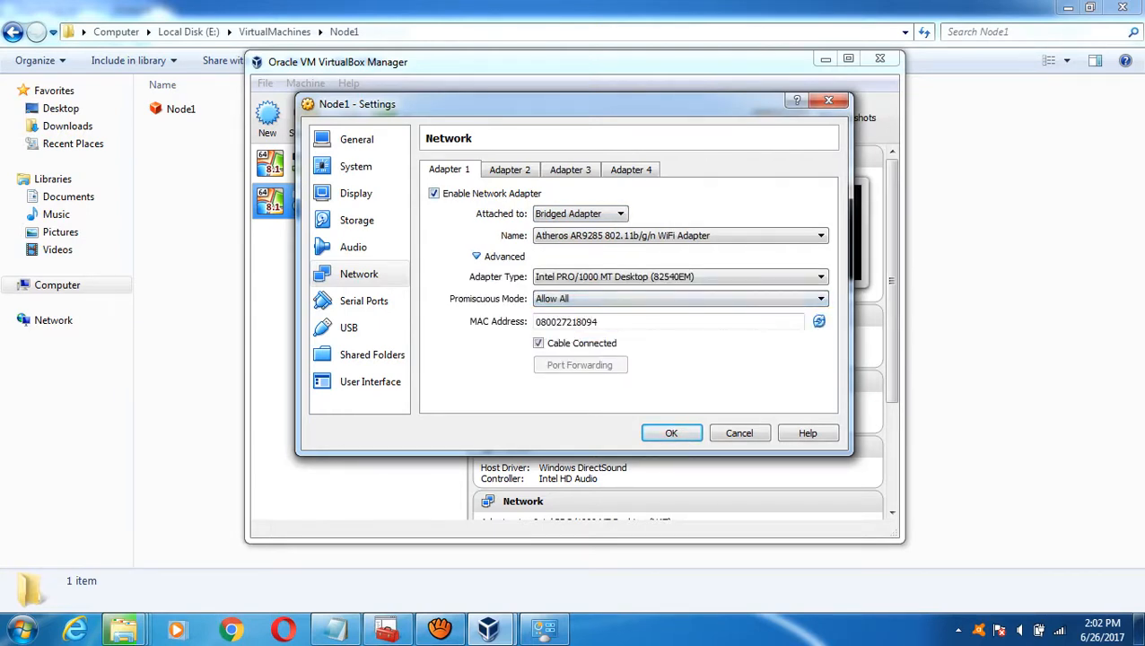
pyautogui.hotkey('ctrl', 'Tab')
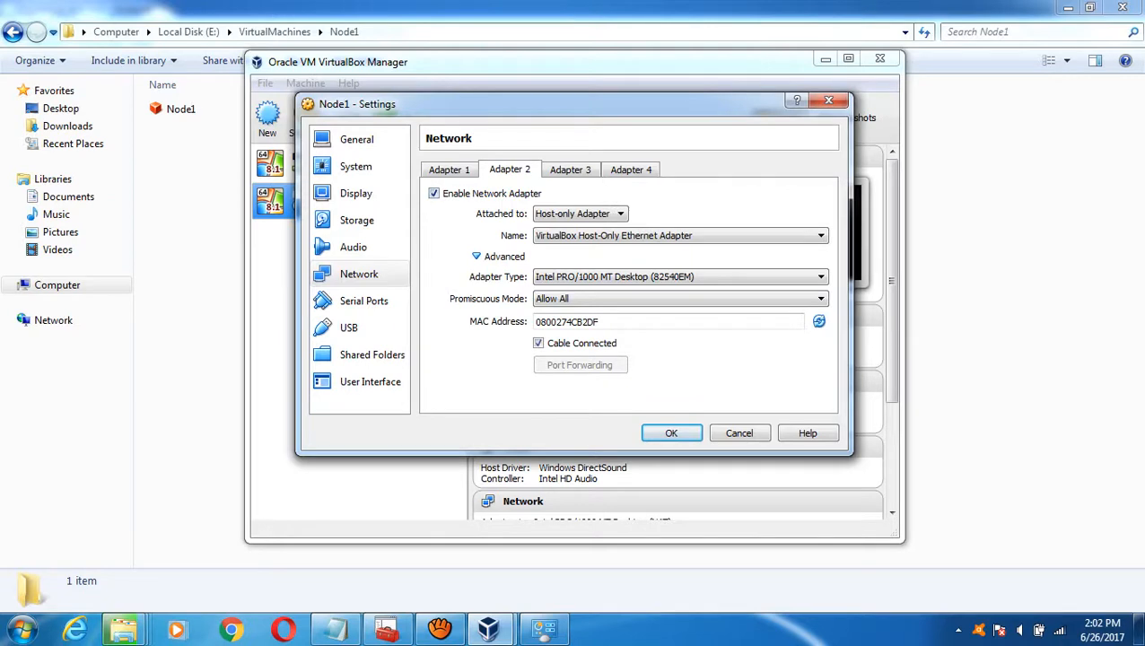
pyautogui.hotkey('ctrl', 'shift', 'Tab')
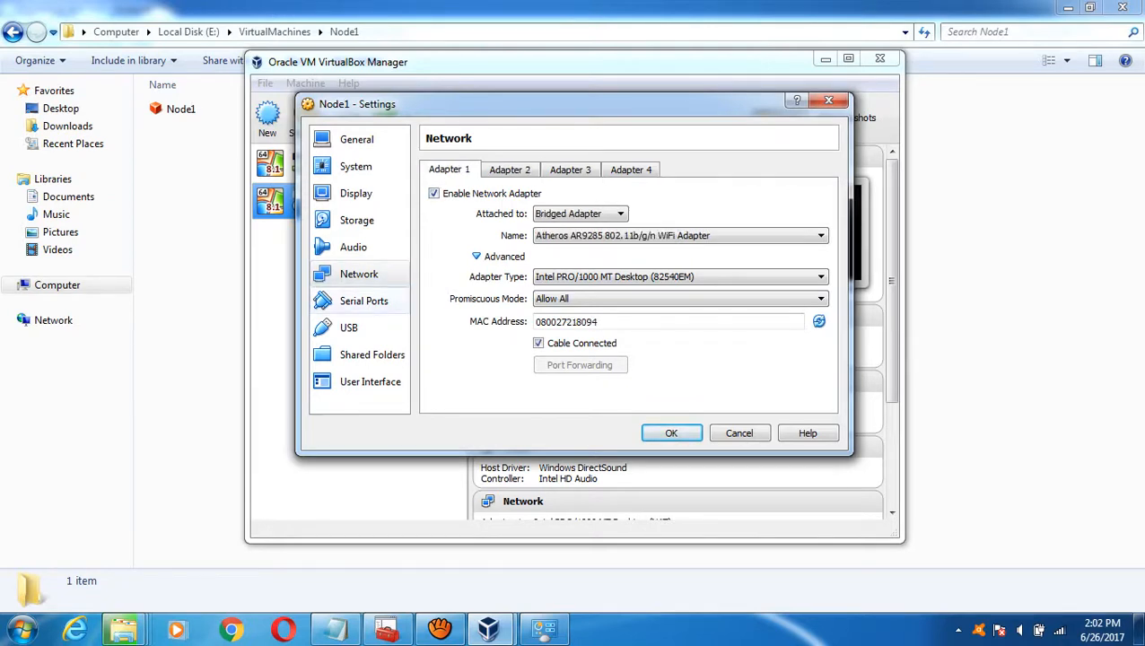
pyautogui.click(364, 301)
# - Start adding a shared folder for Node1, then bring the E:\VirtualMachines\Node1 Explorer window forward
pyautogui.click(349, 328)
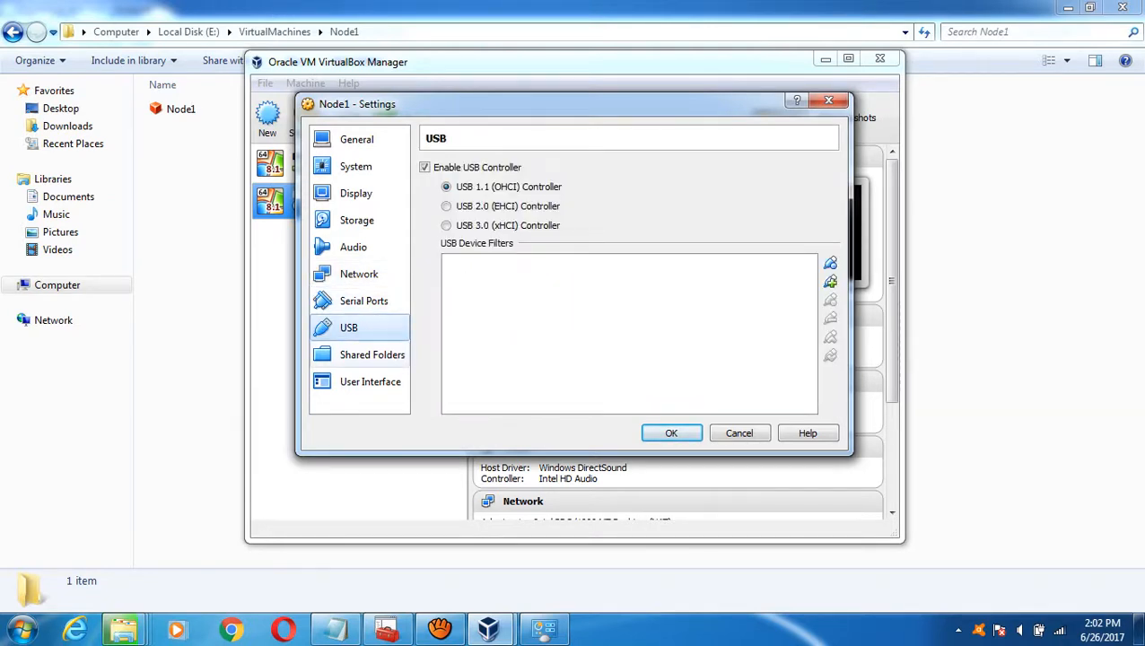
pyautogui.click(371, 355)
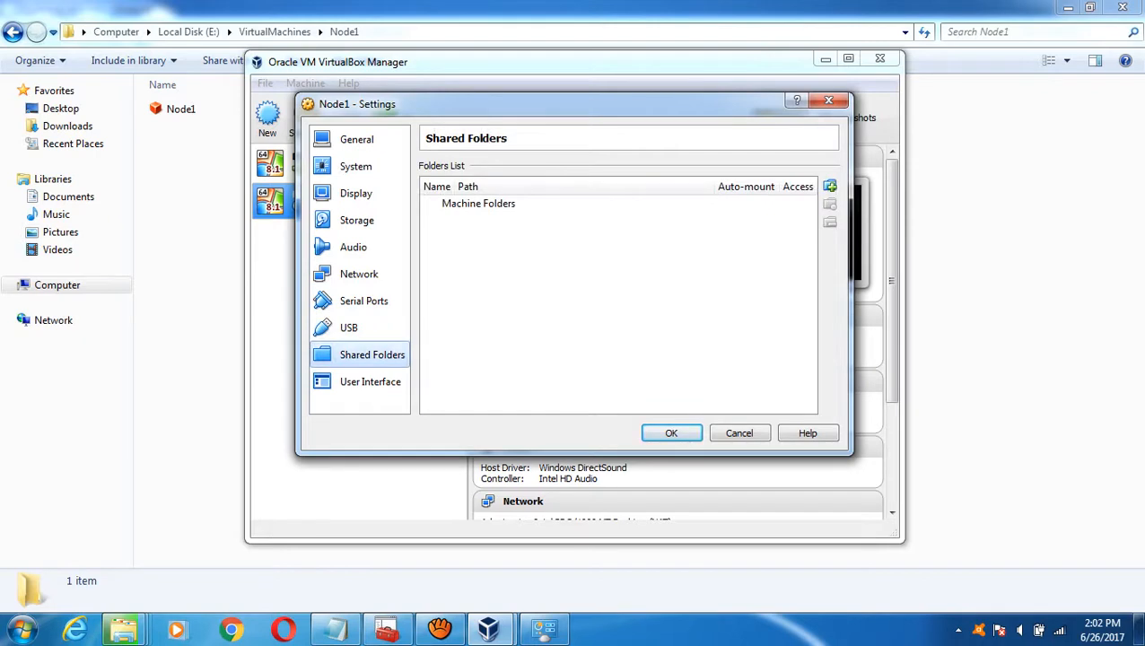
pyautogui.click(829, 186)
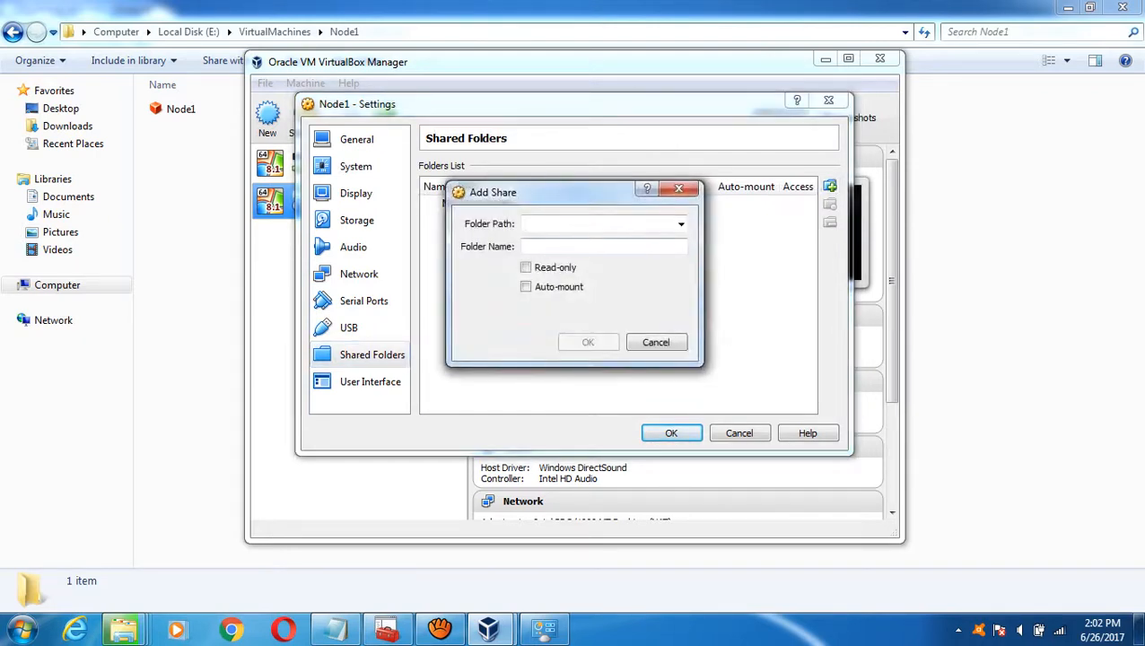
pyautogui.click(123, 628)
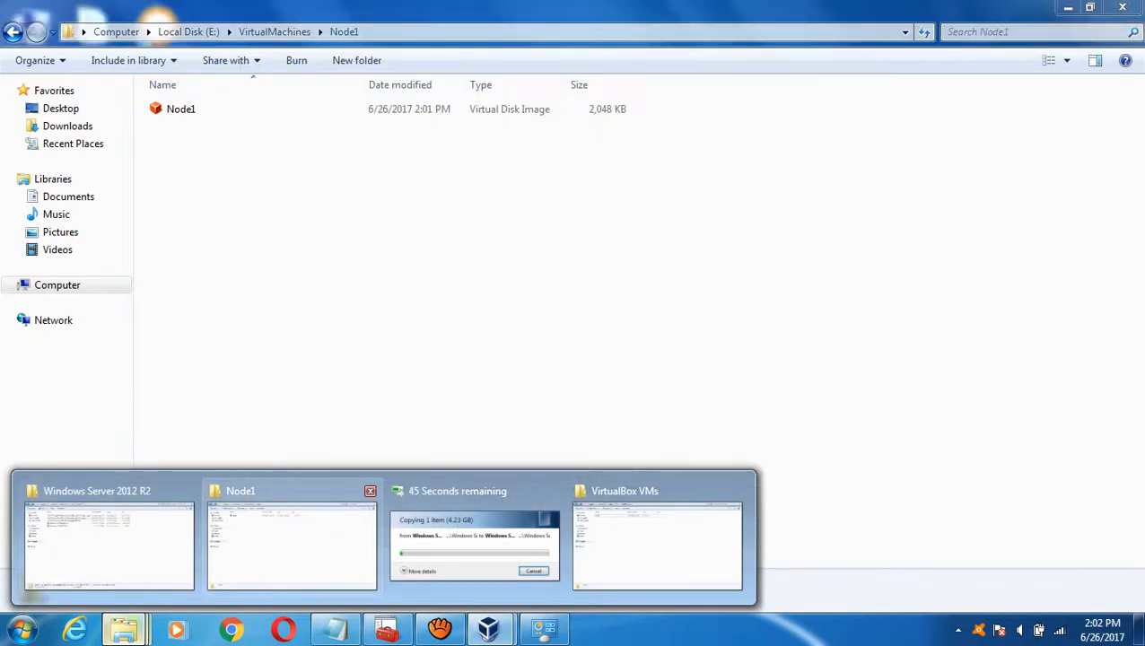
pyautogui.click(292, 543)
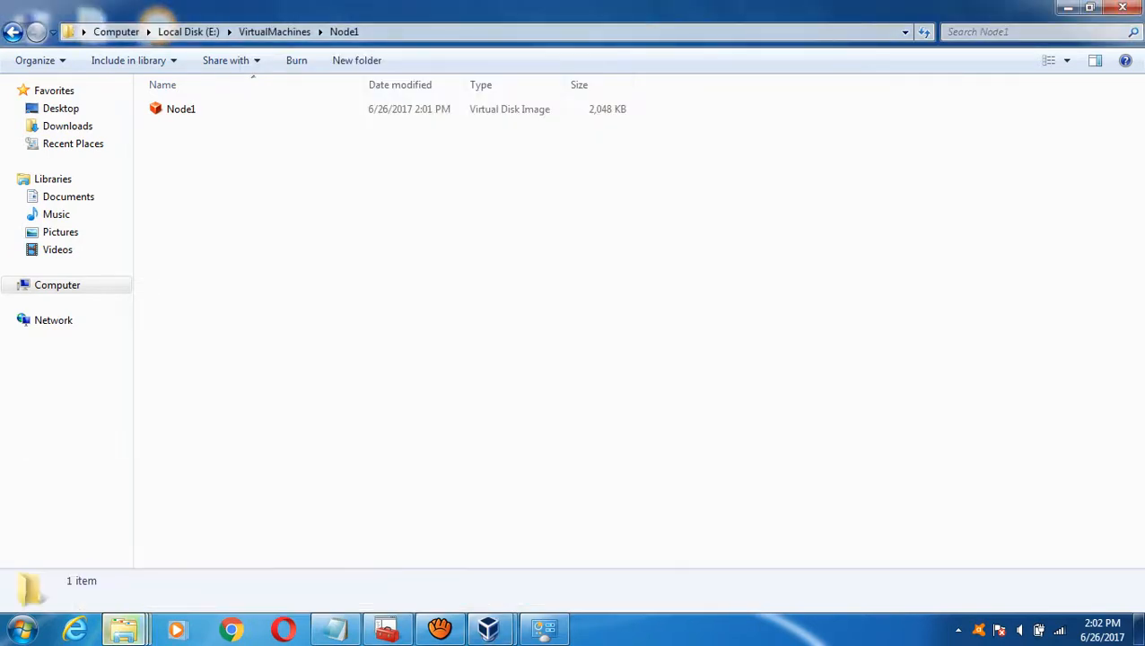
# - Navigate Explorer to D:\Software and select its full path for copying
pyautogui.click(115, 31)
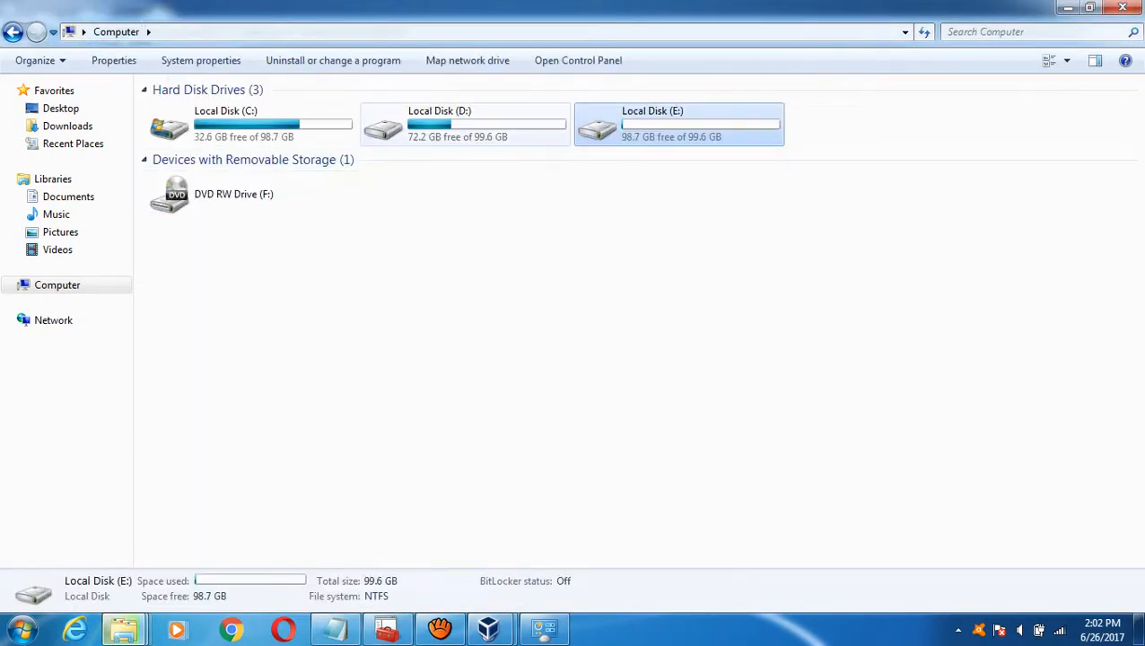
pyautogui.doubleClick(439, 124)
pyautogui.doubleClick(186, 108)
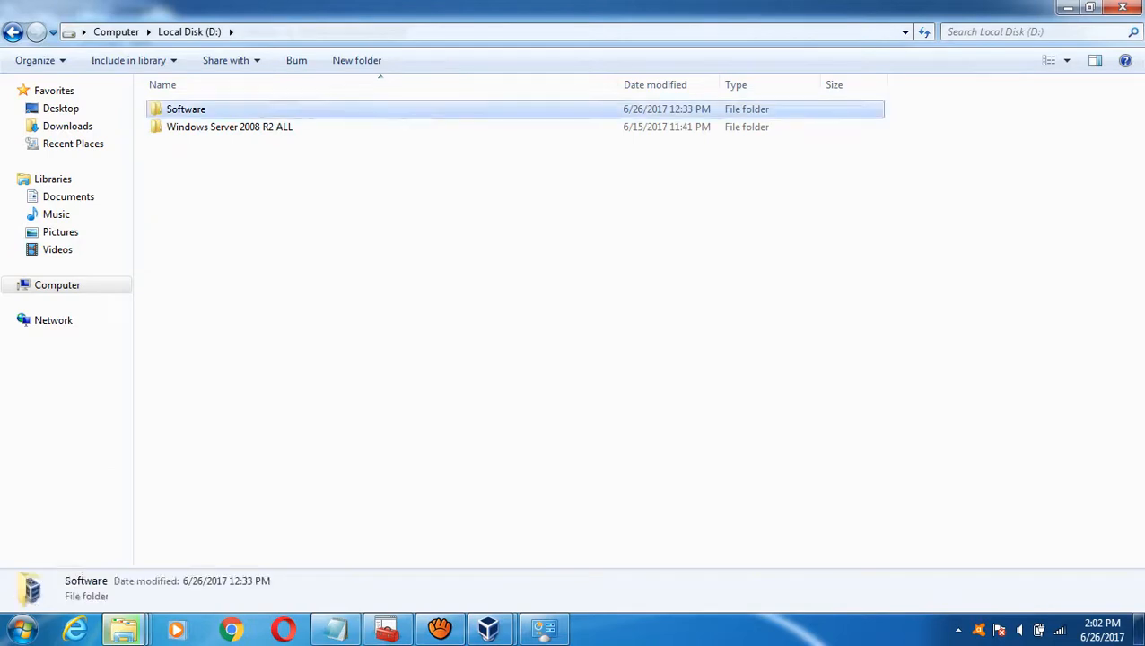
pyautogui.hotkey('alt', 'd')
pyautogui.hotkey('ctrl', 'c')
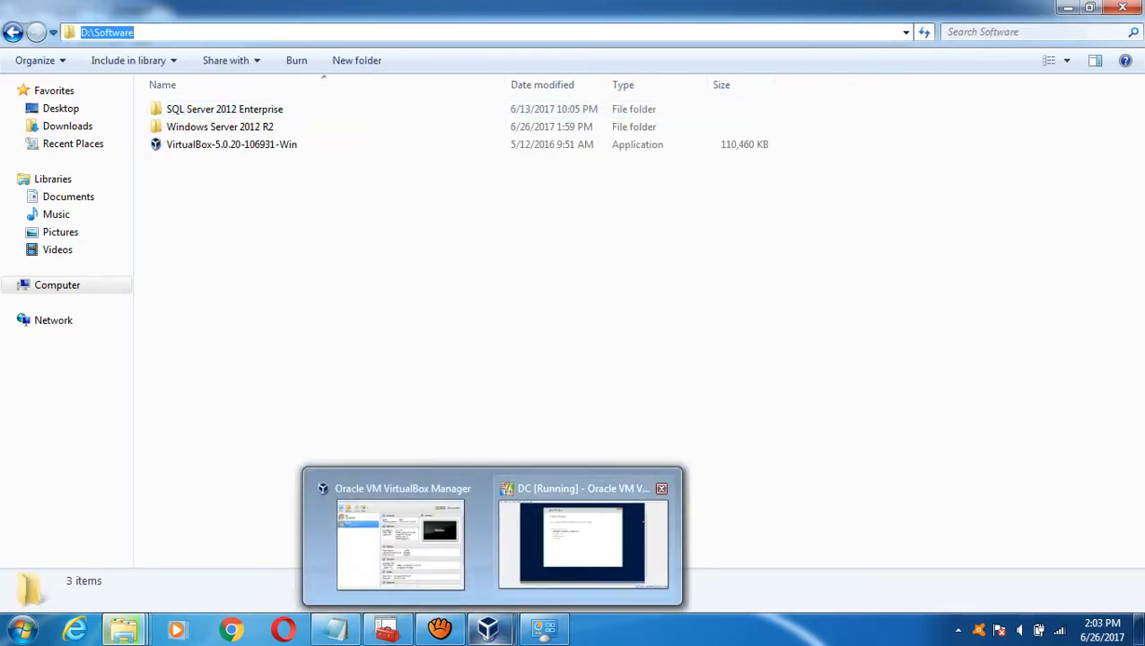
pyautogui.click(529, 574)
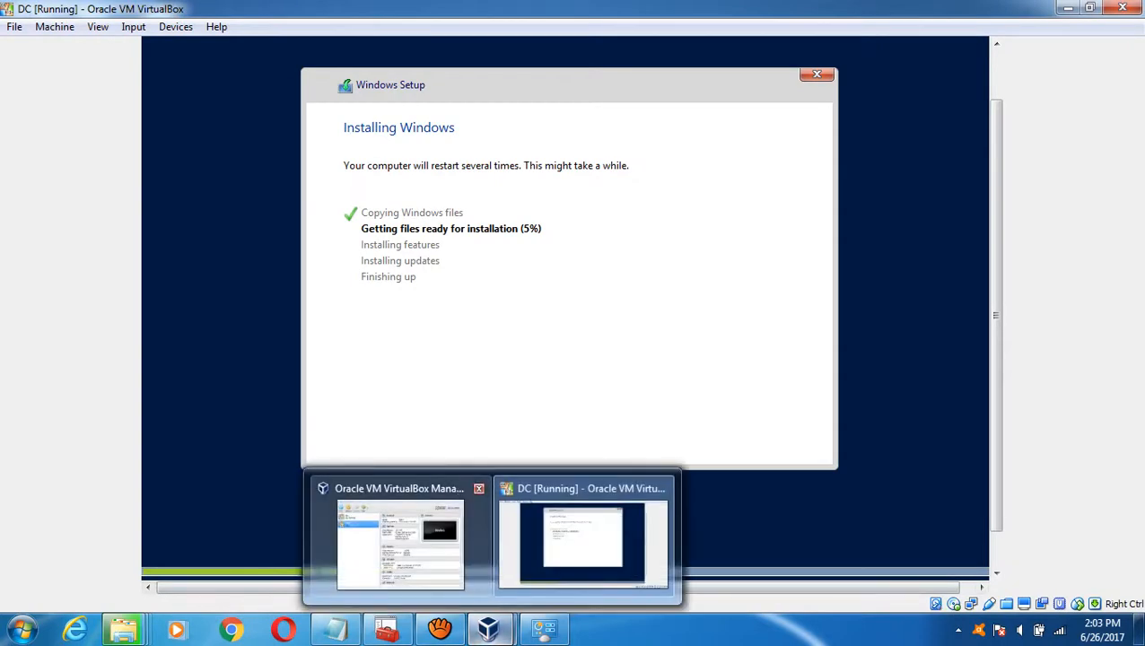
# - Paste D:\Software as the share path, enable Auto-mount, confirm the Software share, and save Node1's settings
pyautogui.click(583, 561)
pyautogui.moveTo(488, 628)
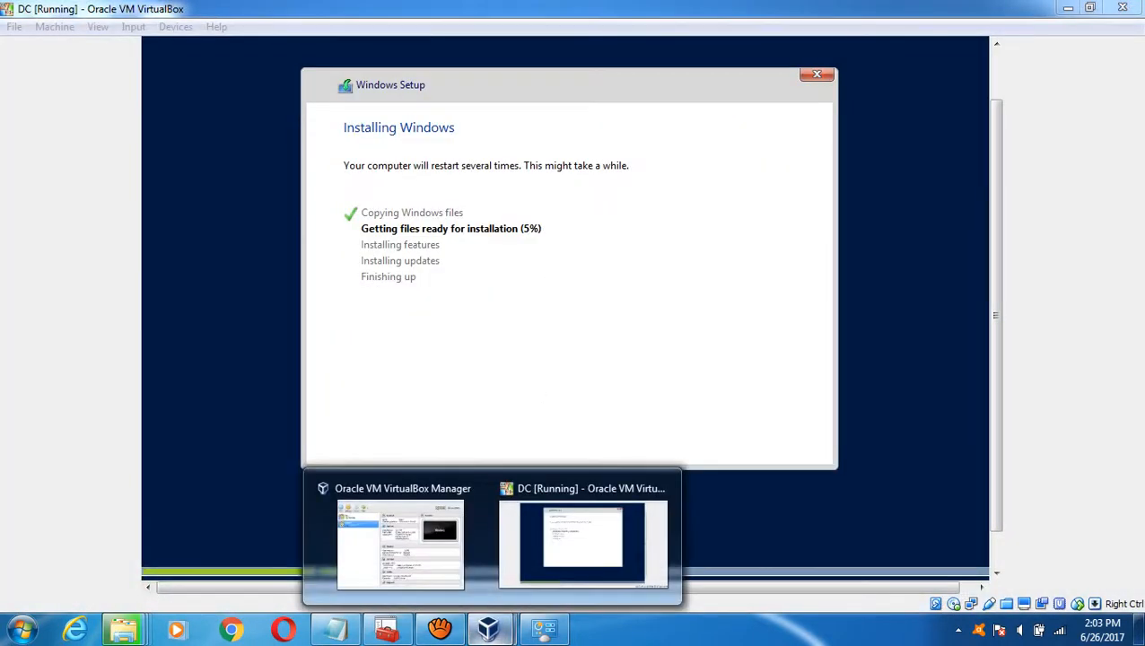
pyautogui.click(427, 546)
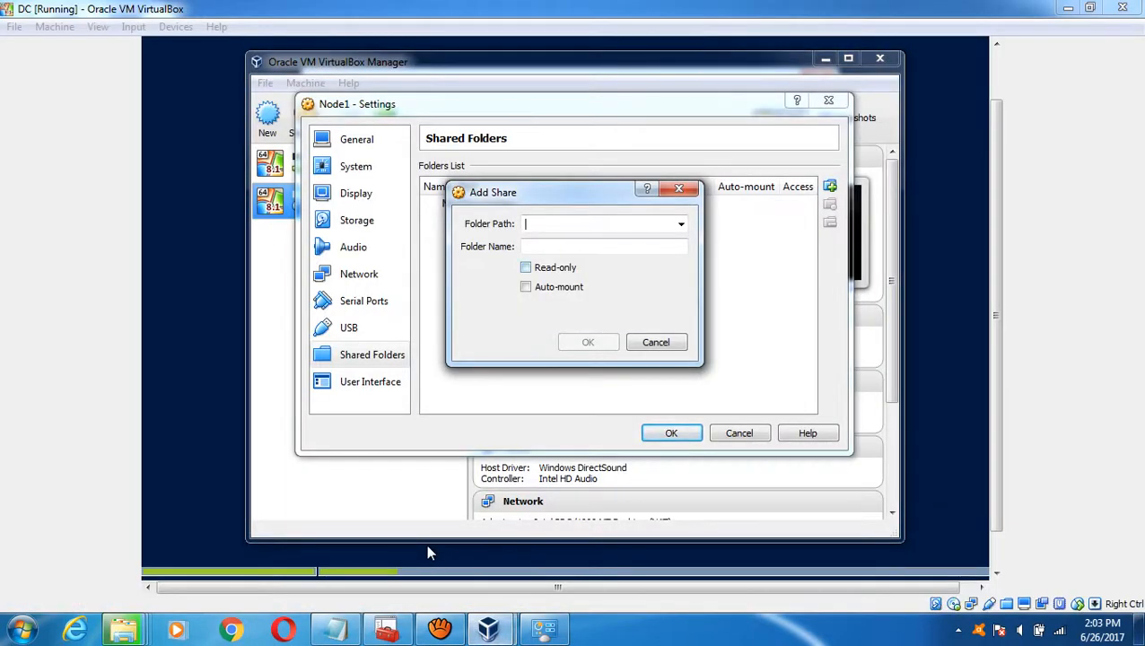
pyautogui.hotkey('ctrl', 'v')
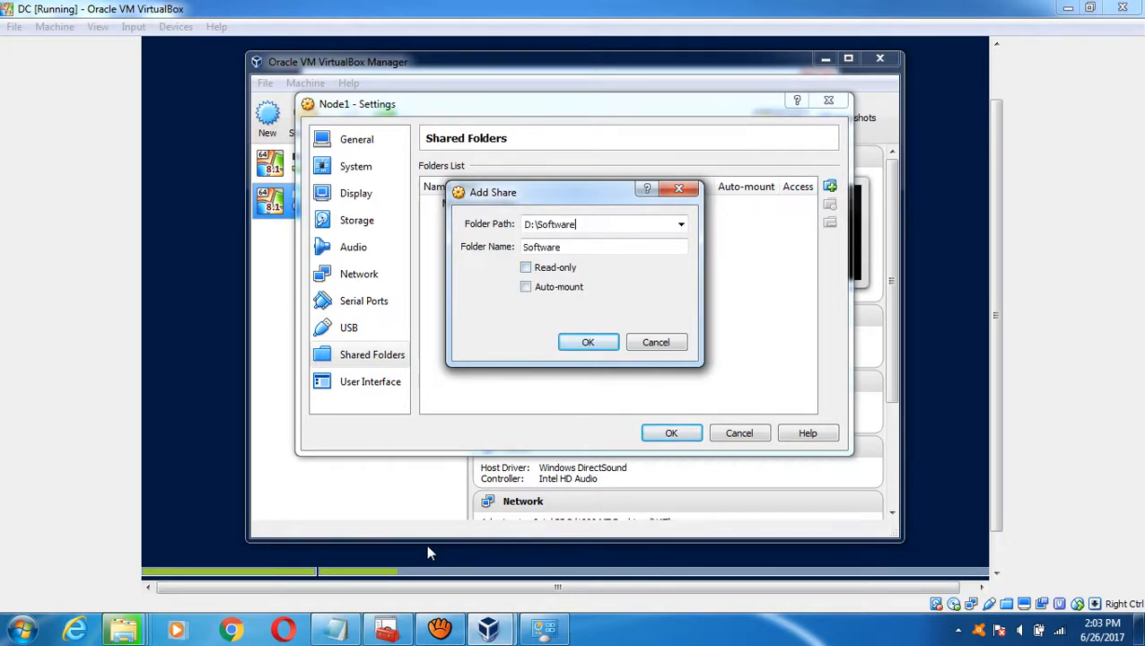
pyautogui.hotkey('alt', 'a')
pyautogui.press('Return')
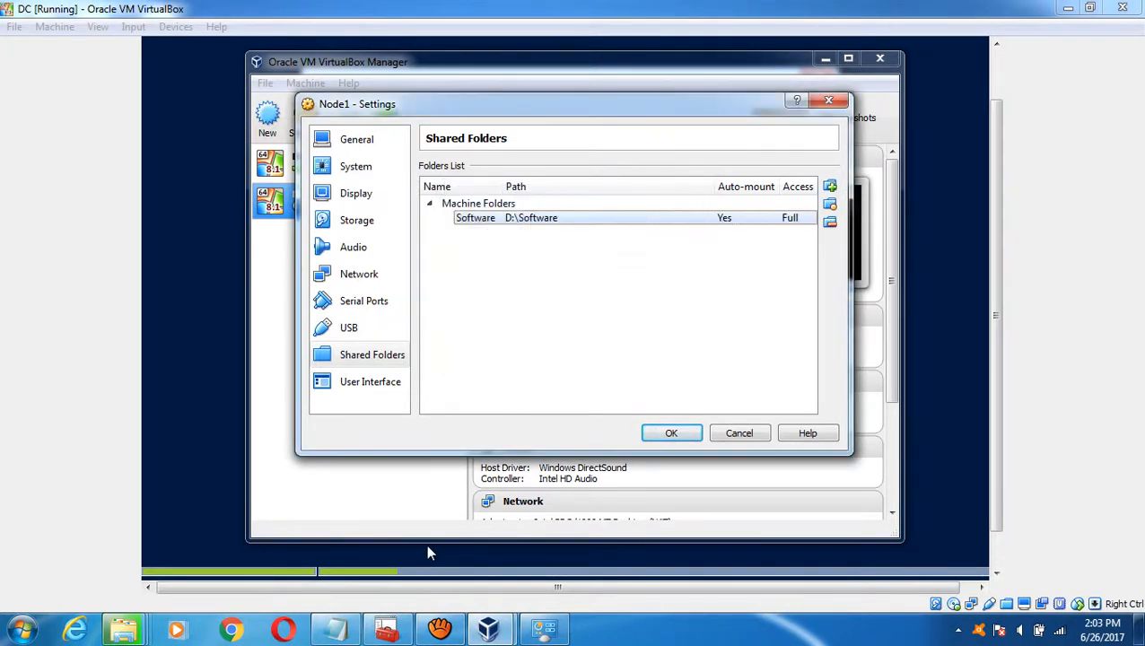
pyautogui.press('Return')
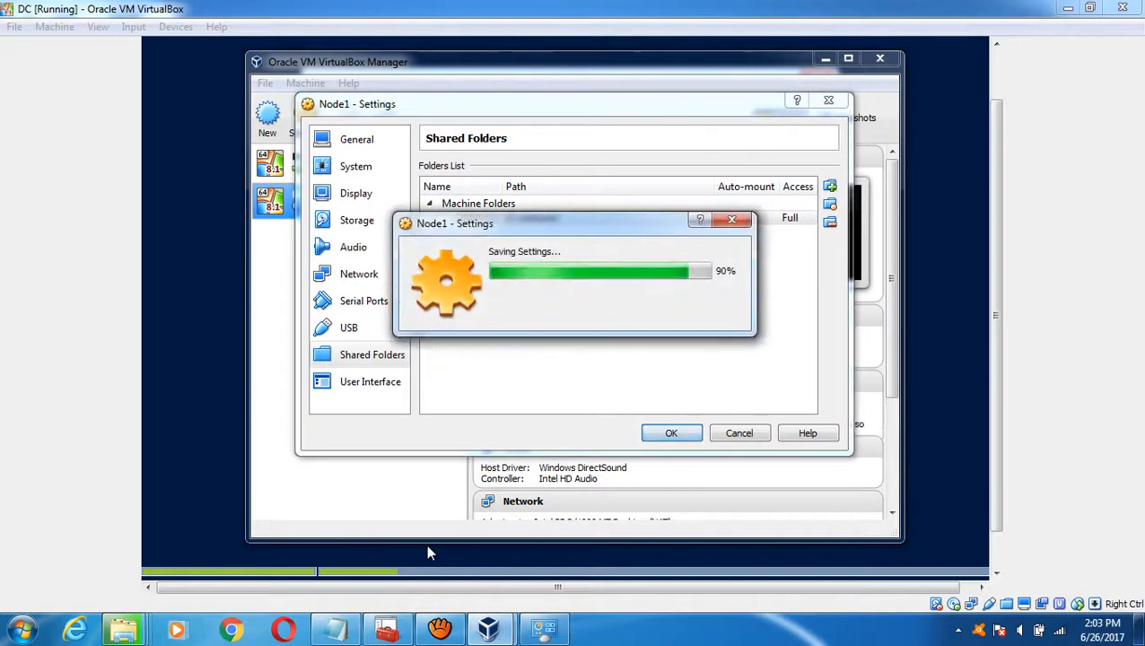
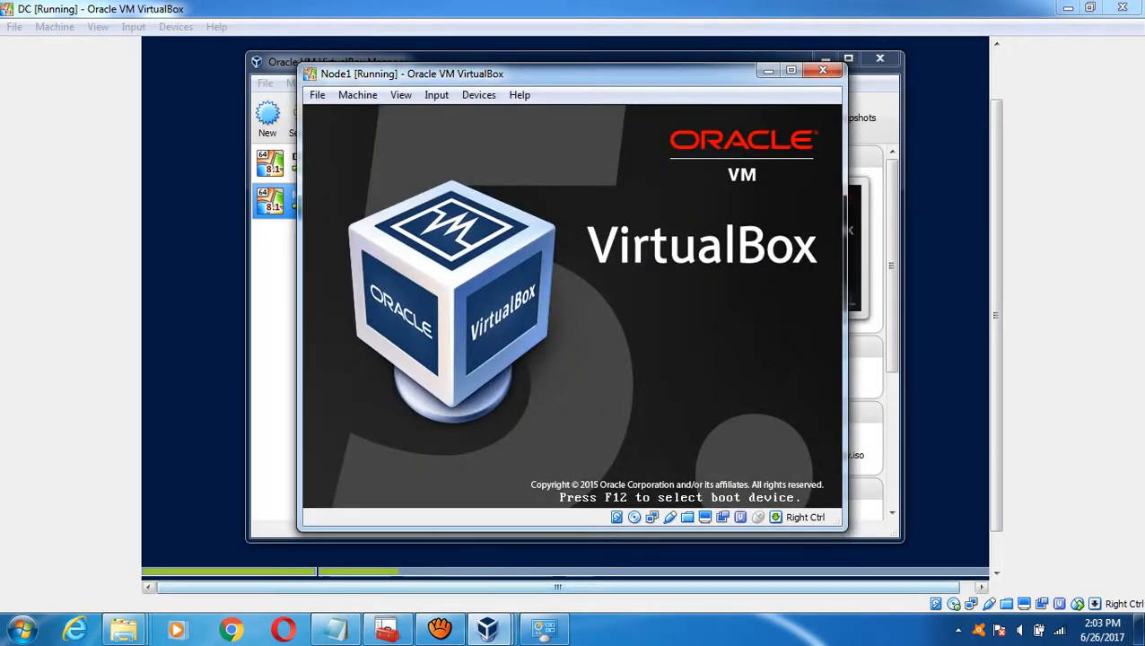
# - Check the DC machine's Windows Setup progress, then minimize DC so Node1 shows
pyautogui.moveTo(488, 628)
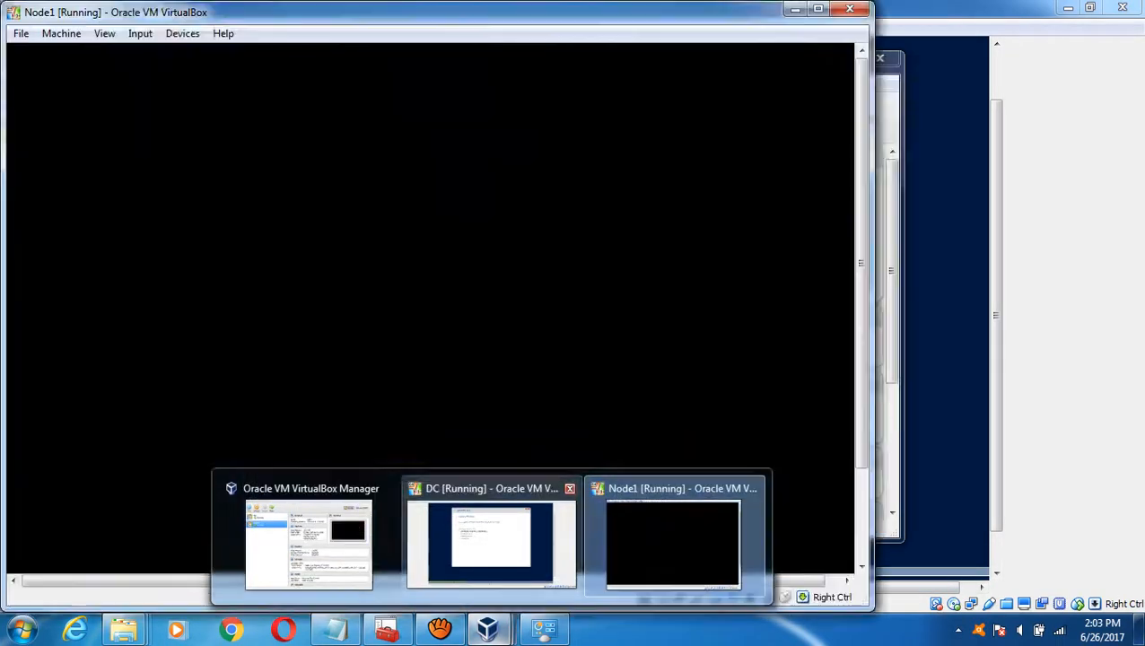
pyautogui.click(472, 572)
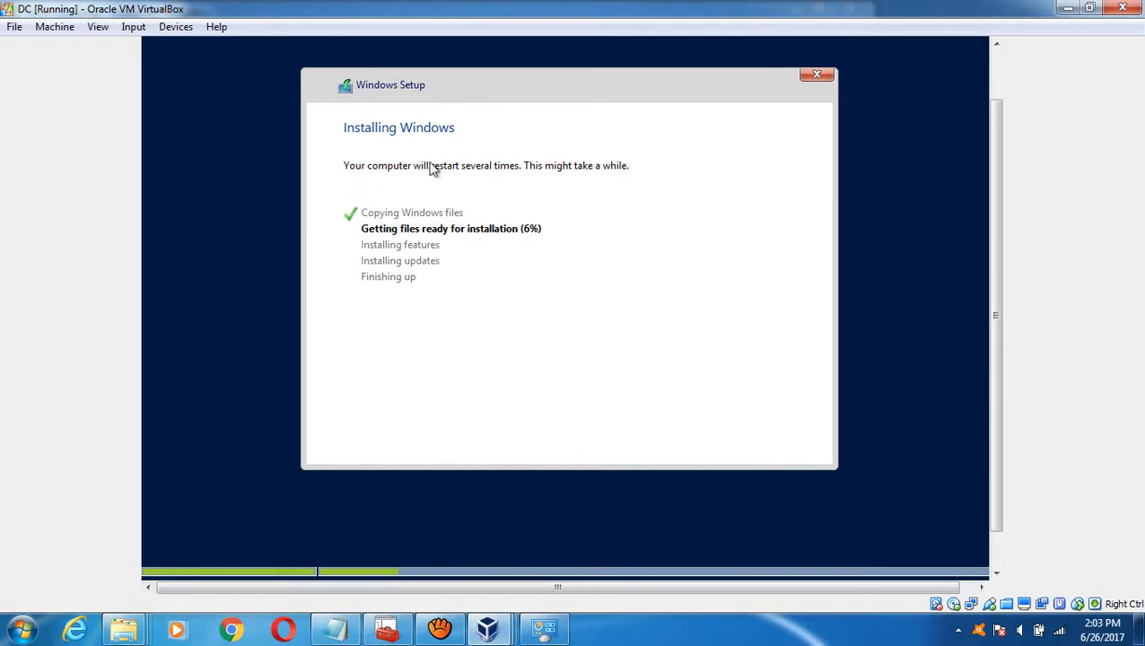
pyautogui.click(1067, 7)
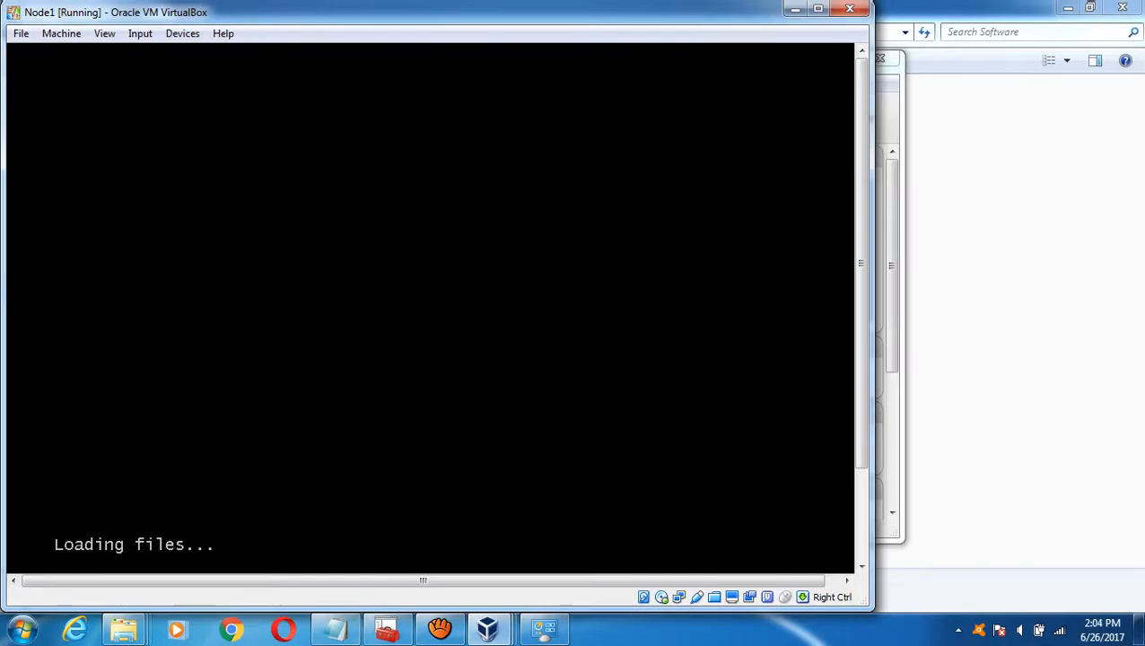
pyautogui.click(334, 628)
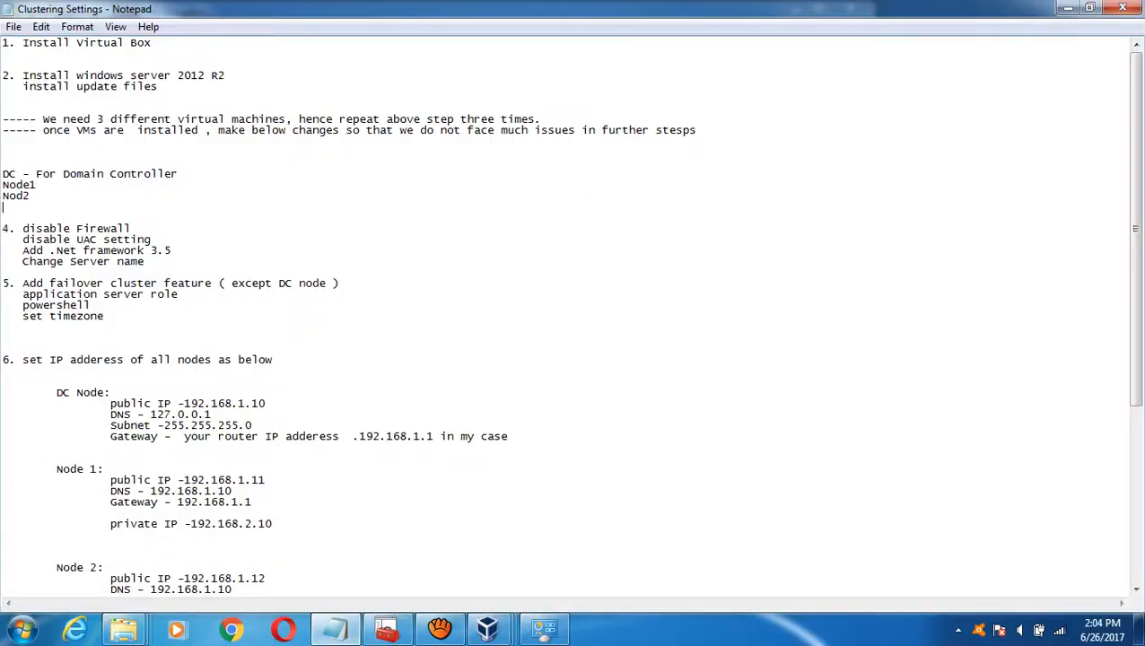
# - Append ' - Done' to step 1, Install Virtual Box, in the notes, then minimize Notepad
pyautogui.write('- Done')
pyautogui.moveTo(158, 87); pyautogui.dragTo(3, 75)
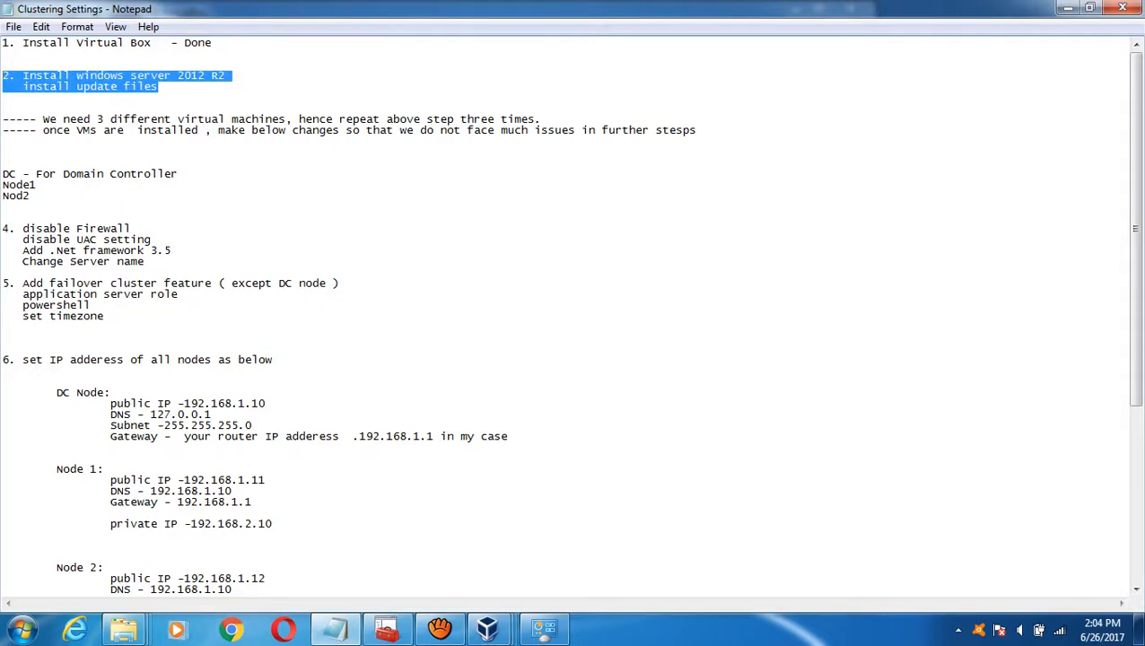
pyautogui.click(1065, 8)
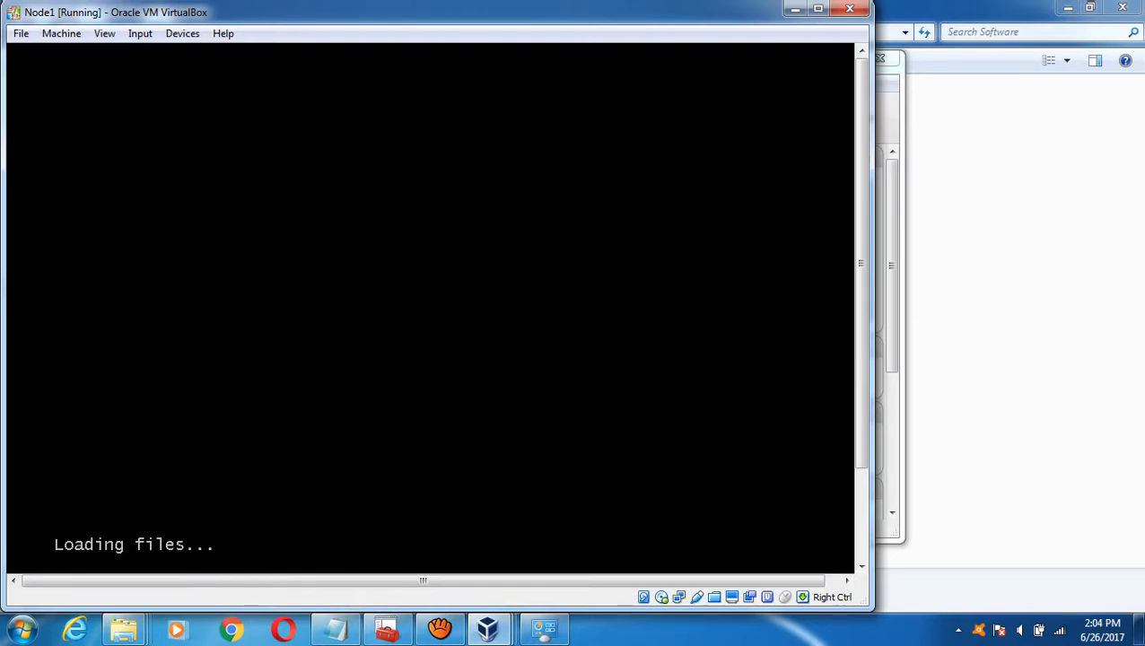
# - Start a new virtual machine named Node2 with version Windows 8.1 (64-bit)
pyautogui.click(795, 8)
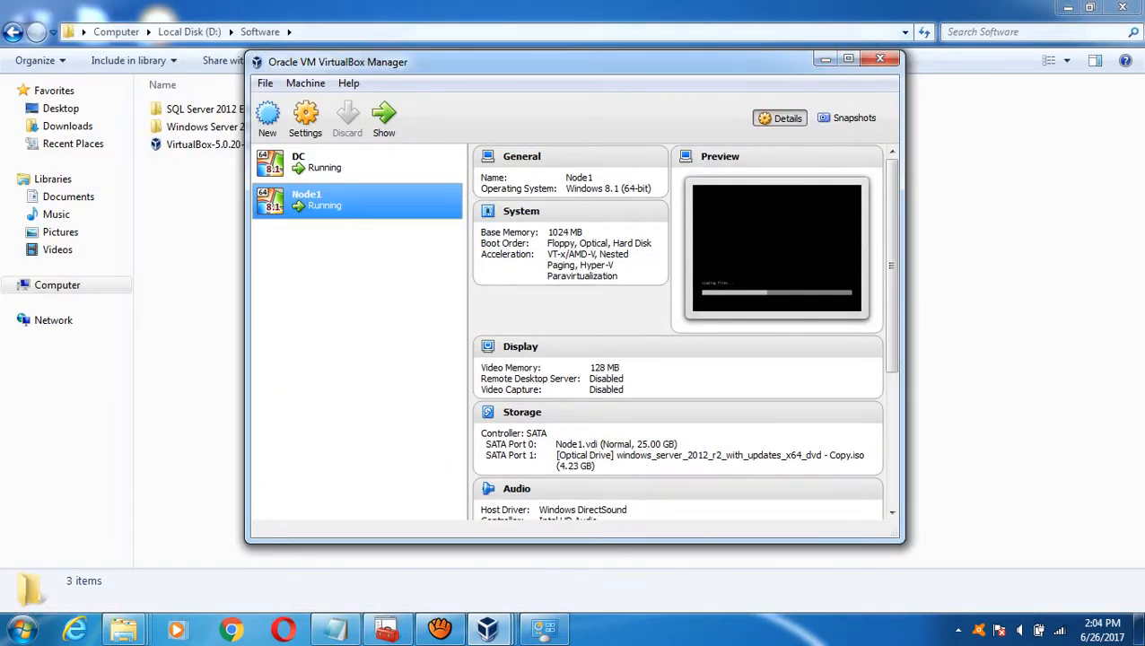
pyautogui.click(825, 58)
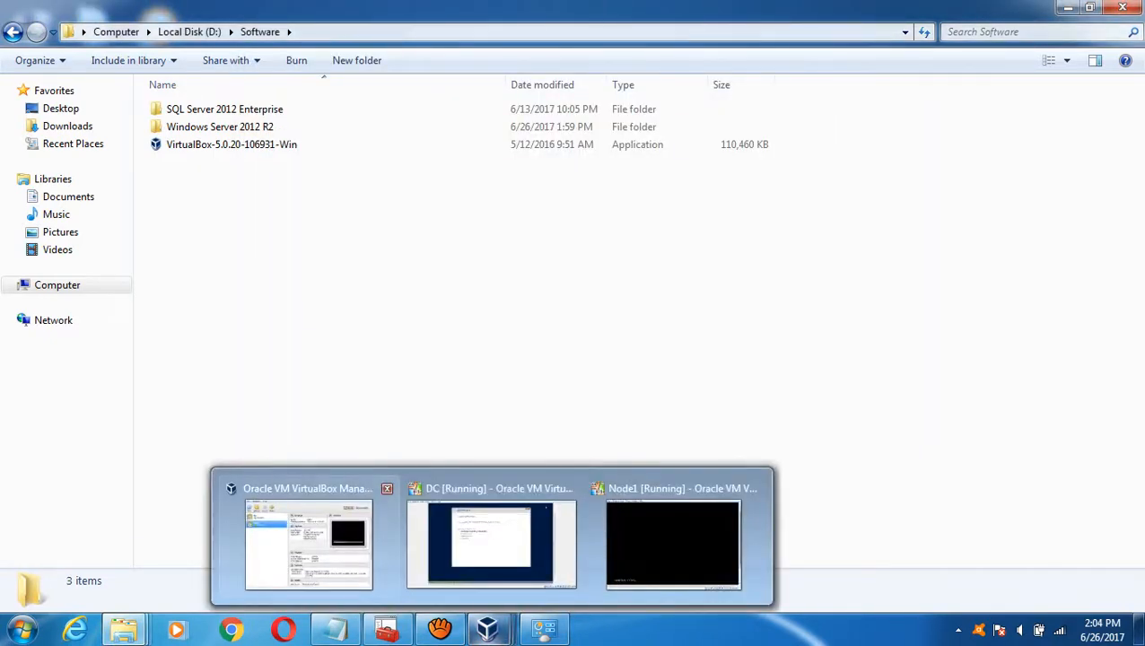
pyautogui.click(308, 542)
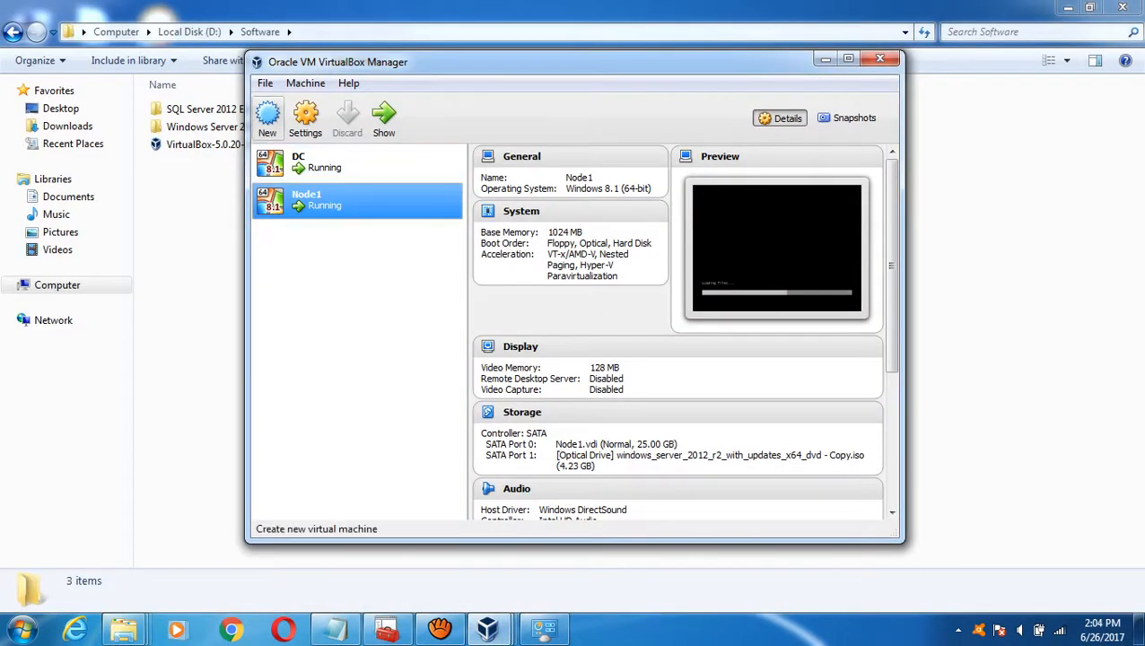
pyautogui.click(267, 115)
pyautogui.write('Node2')
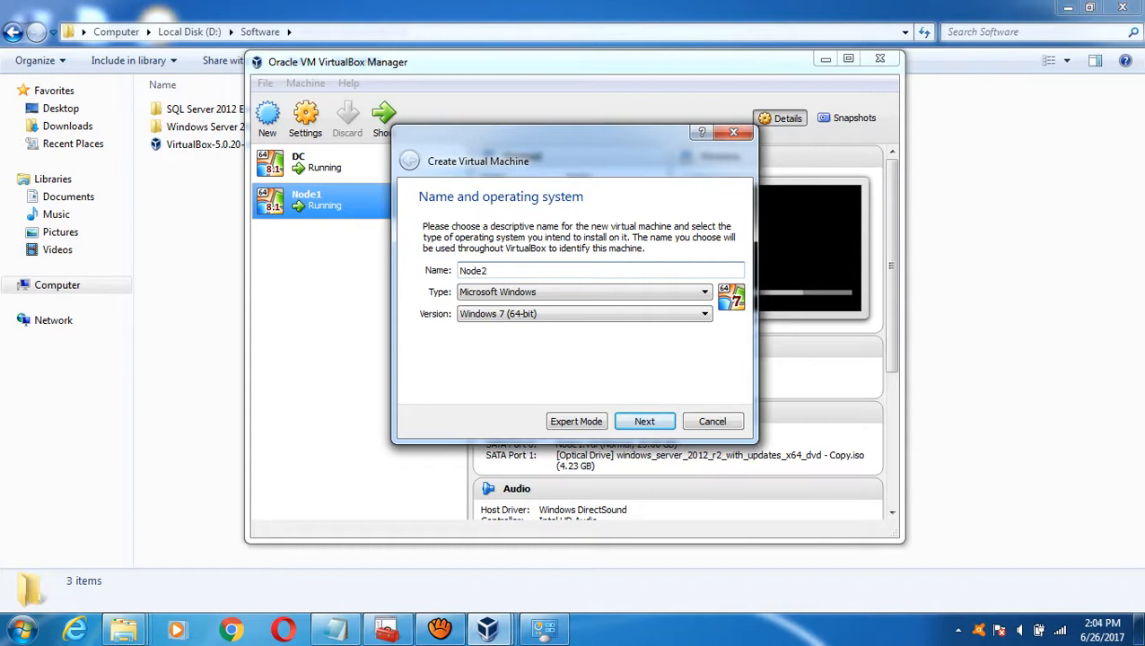
pyautogui.click(584, 313)
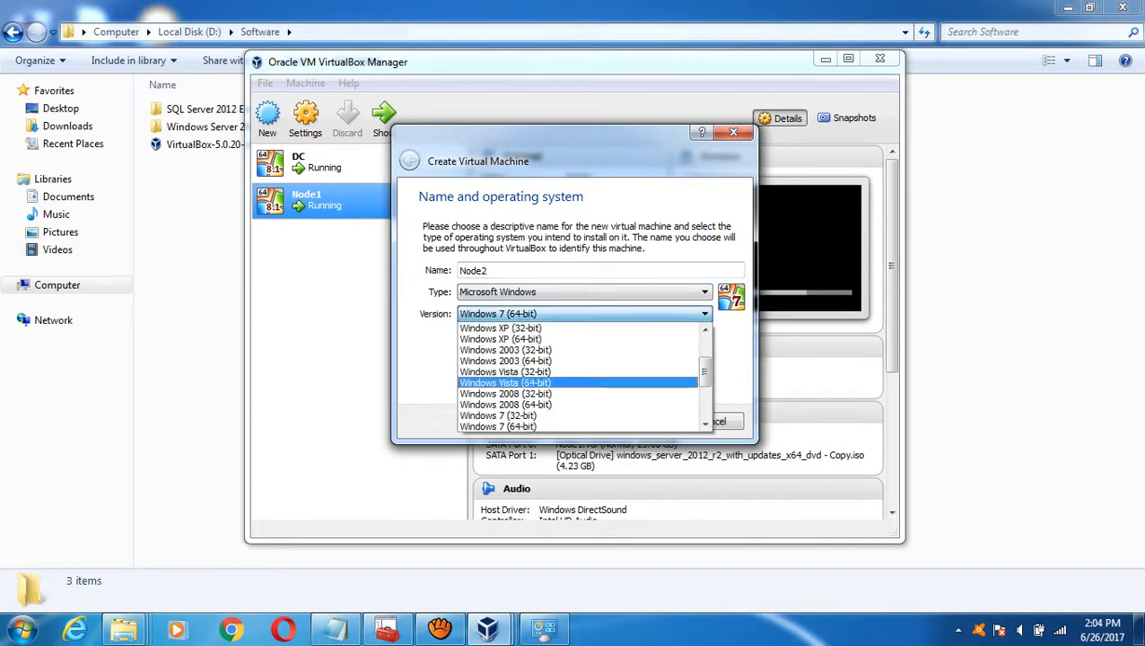
pyautogui.scroll(-3, 579, 382)
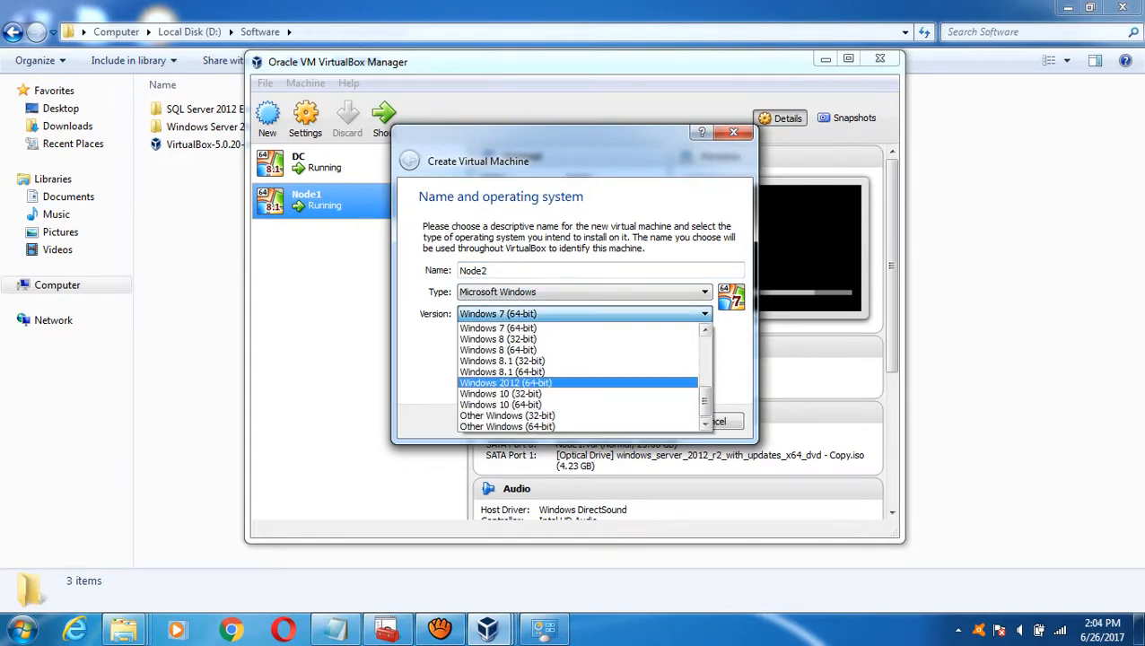
pyautogui.click(505, 382)
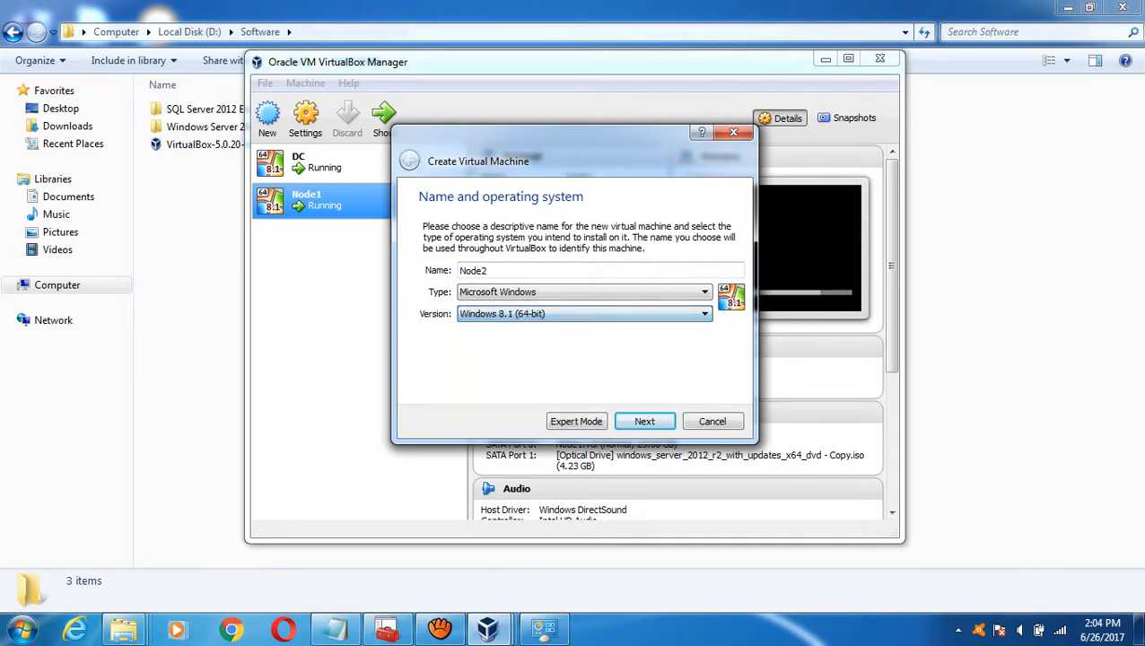
pyautogui.click(644, 421)
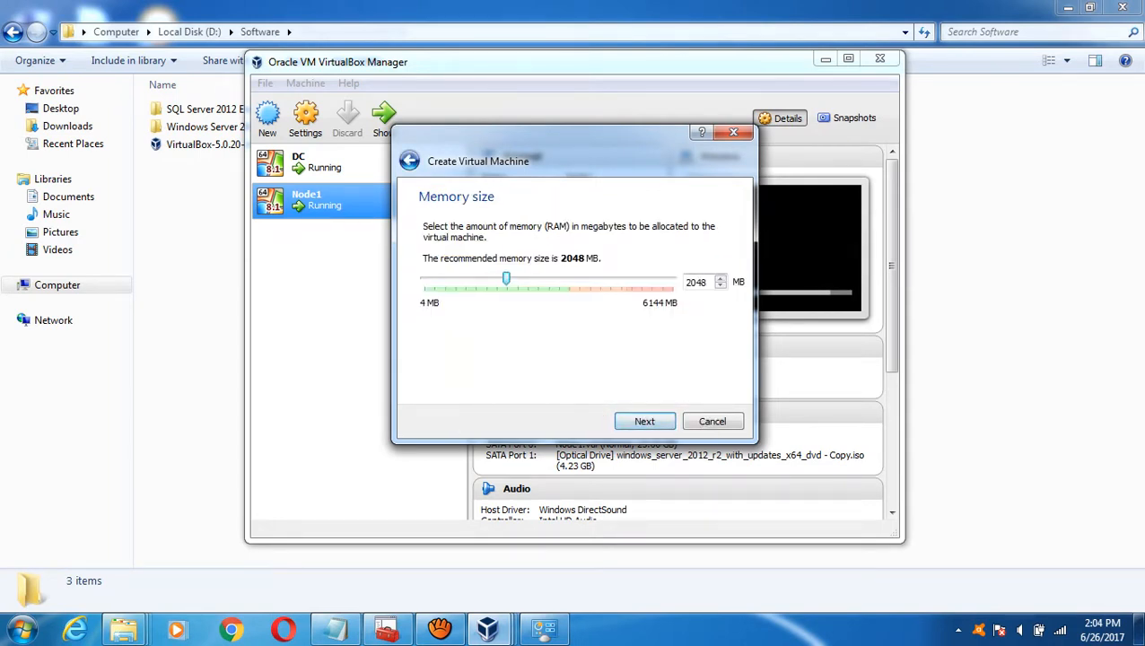
# - Give Node2 1024 MB memory and a new dynamically allocated VDI hard disk
pyautogui.doubleClick(702, 282)
pyautogui.write('1024')
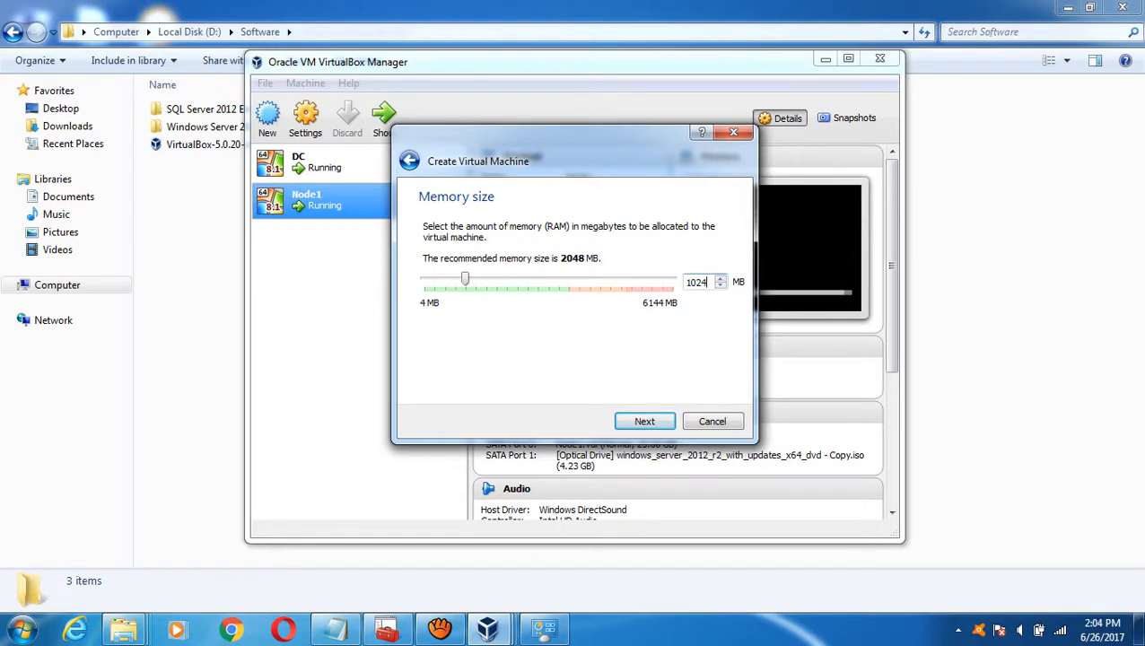
pyautogui.press('Return')
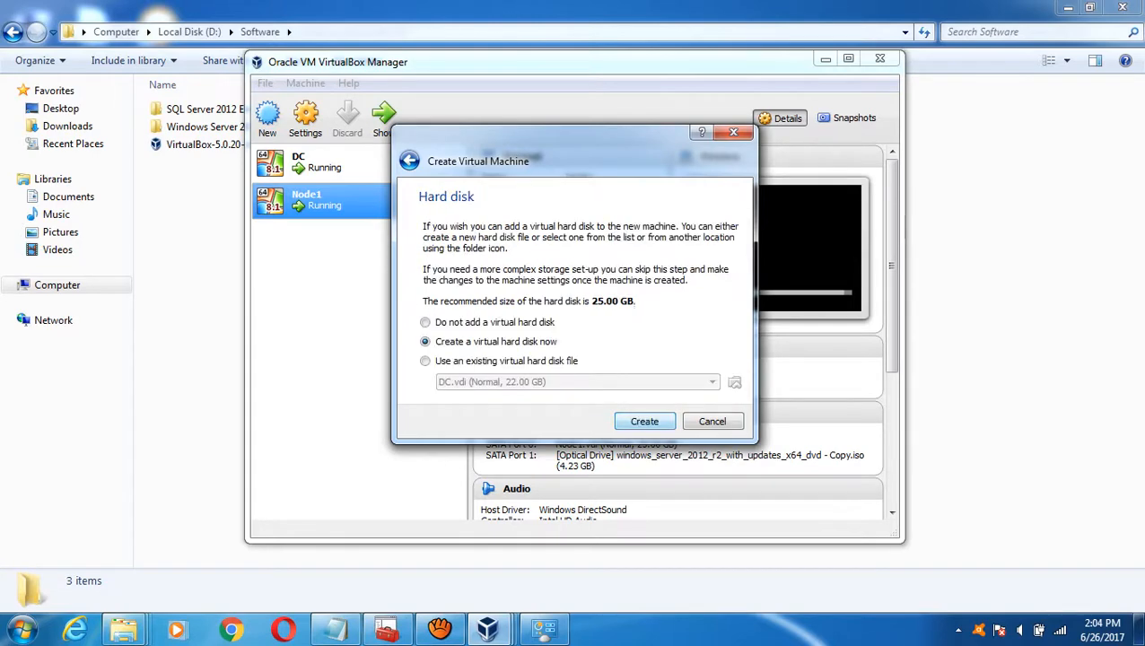
pyautogui.press('Return')
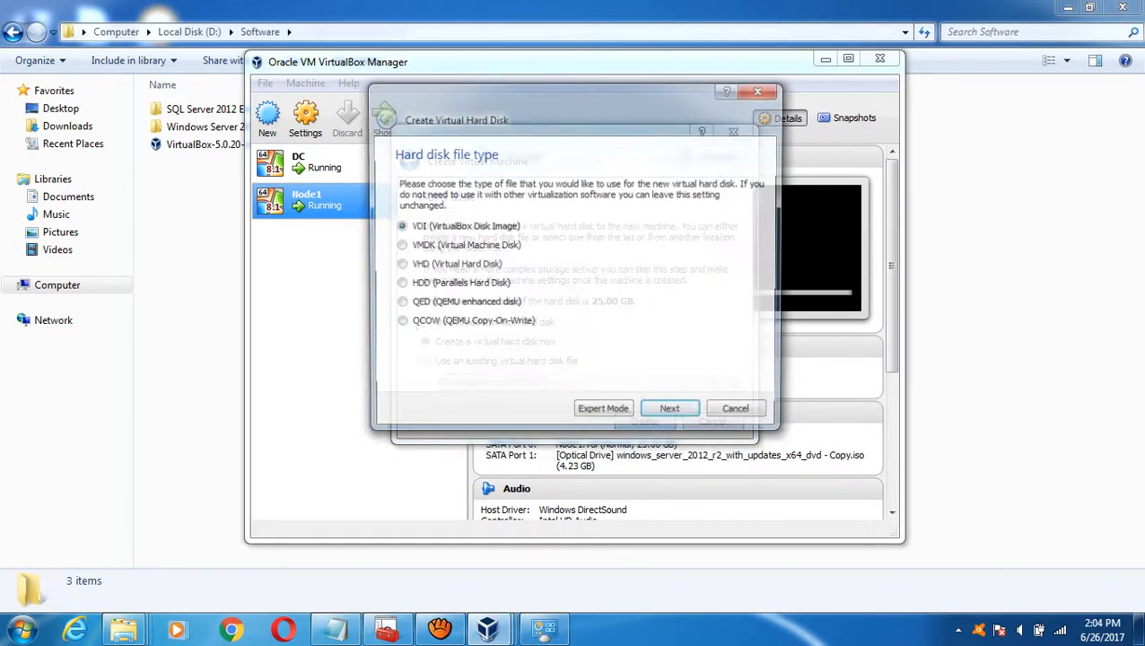
pyautogui.press('Return')
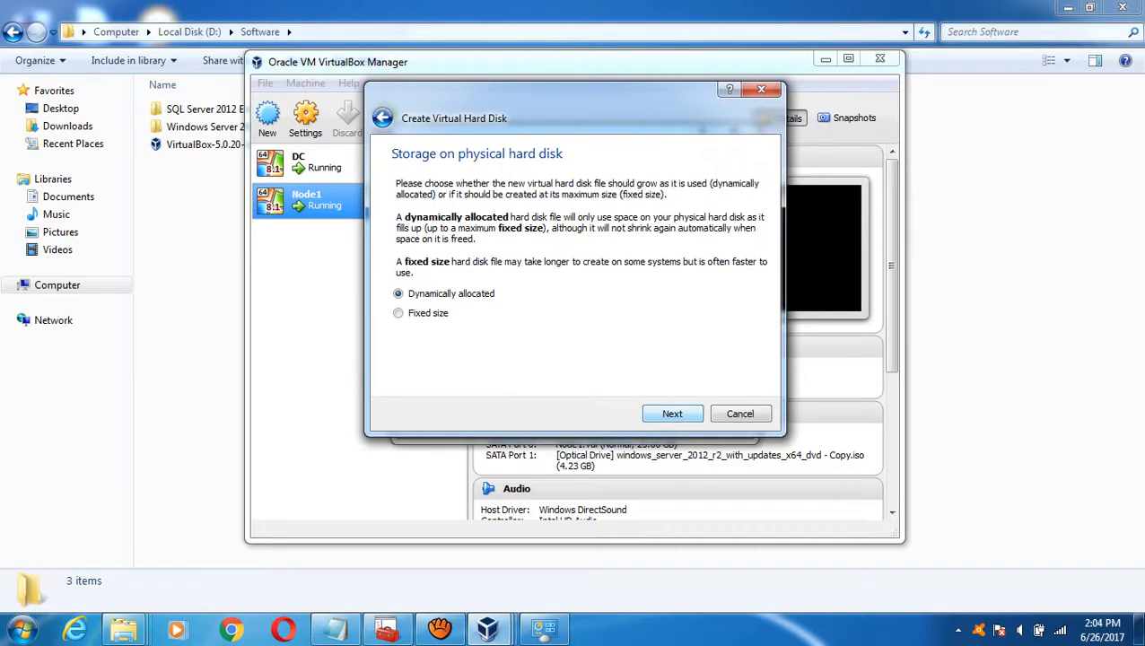
pyautogui.press('Return')
# - Save the 25 GB disk in E:\VirtualMachines\Node2 and create the machine
pyautogui.click(762, 218)
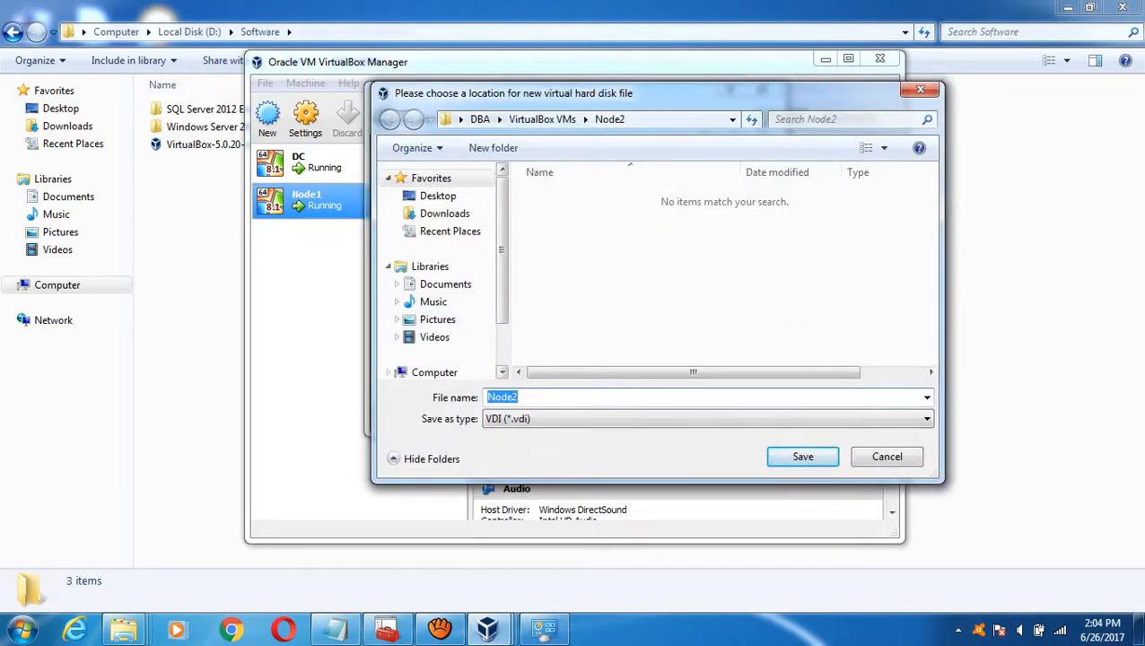
pyautogui.click(501, 348)
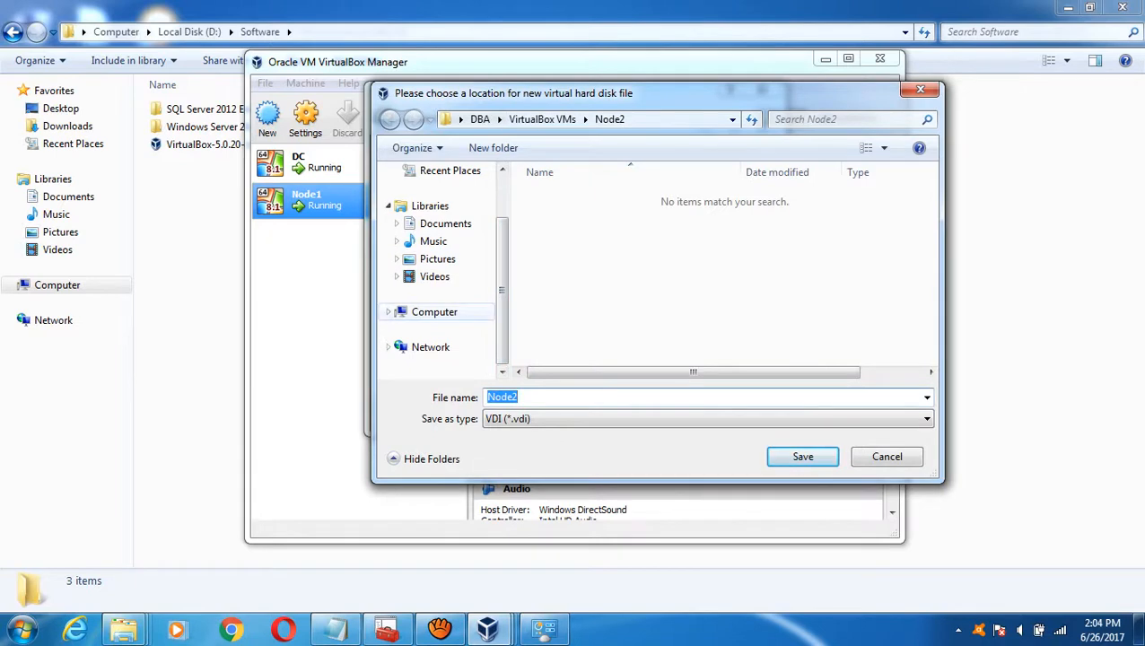
pyautogui.click(434, 311)
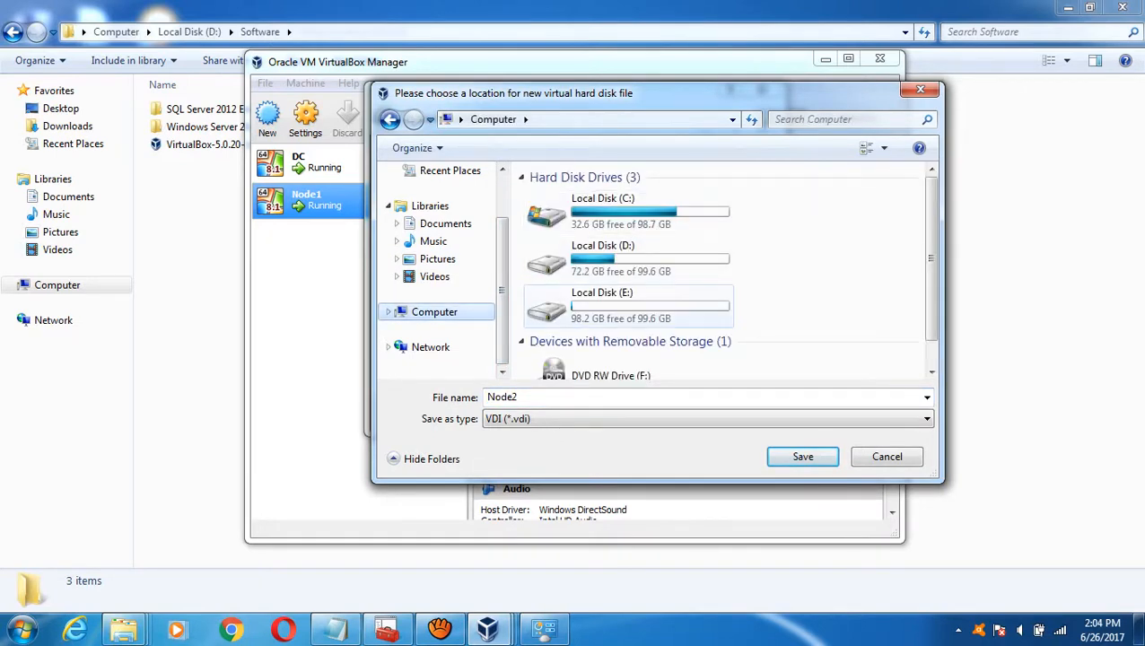
pyautogui.doubleClick(584, 305)
pyautogui.doubleClick(578, 196)
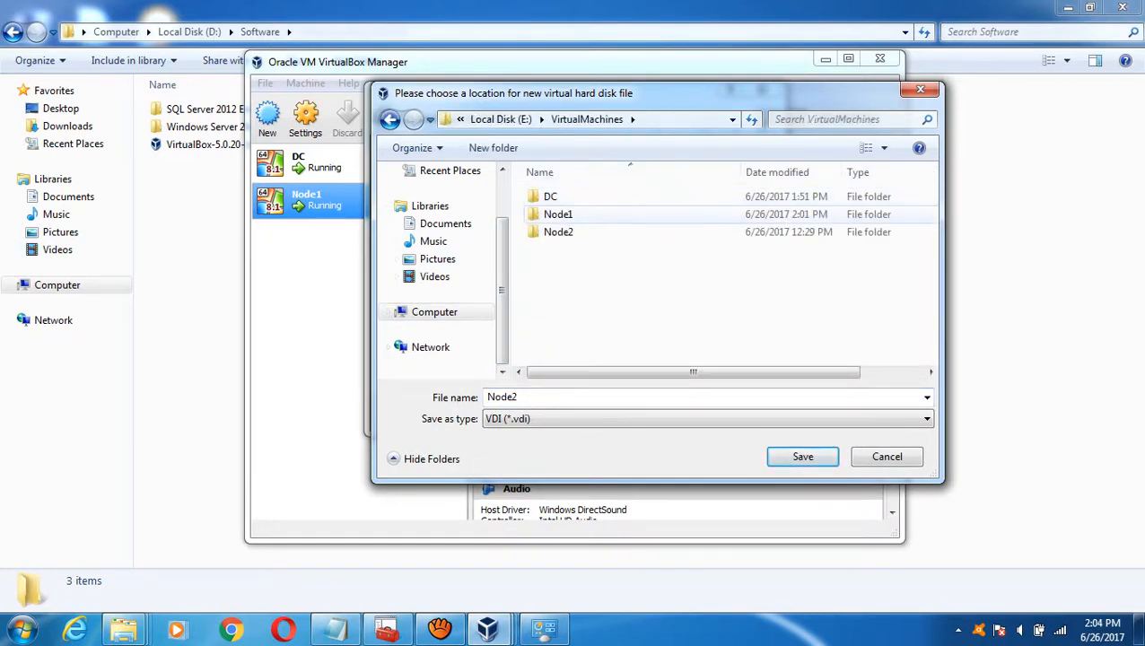
pyautogui.click(558, 232)
pyautogui.doubleClick(558, 232)
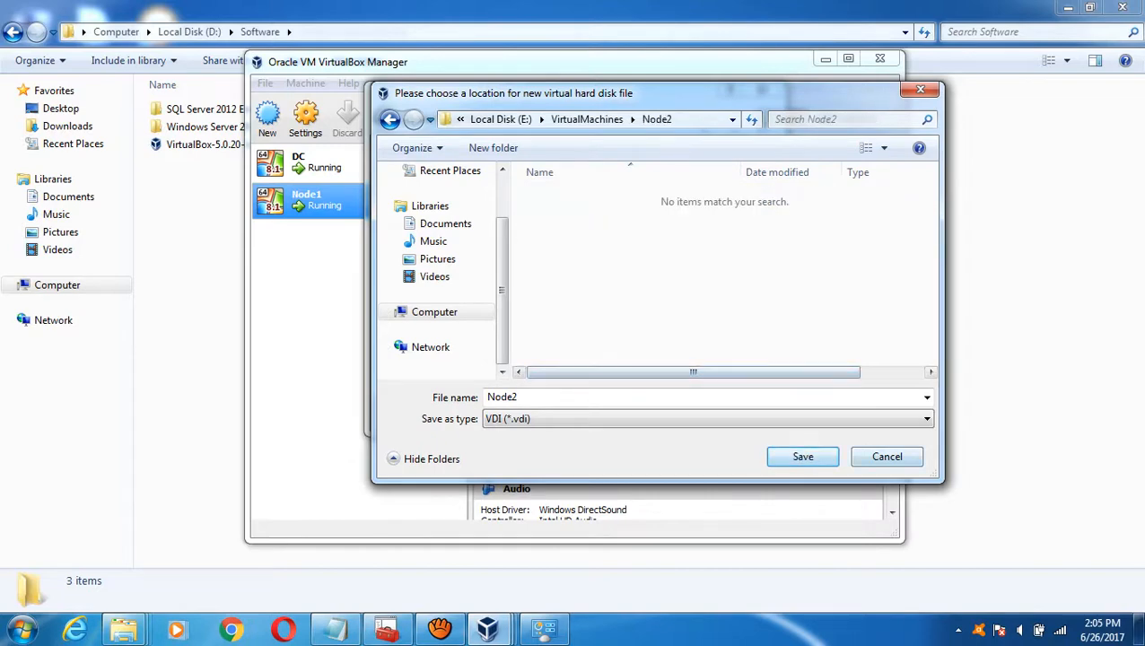
pyautogui.press('Return')
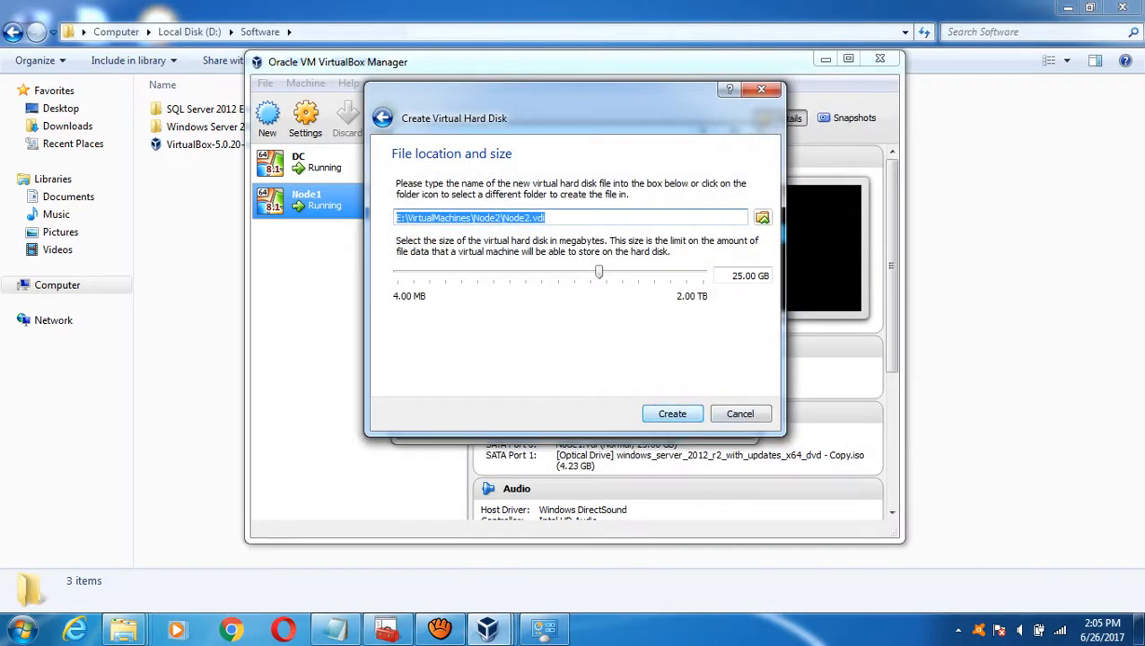
pyautogui.click(672, 414)
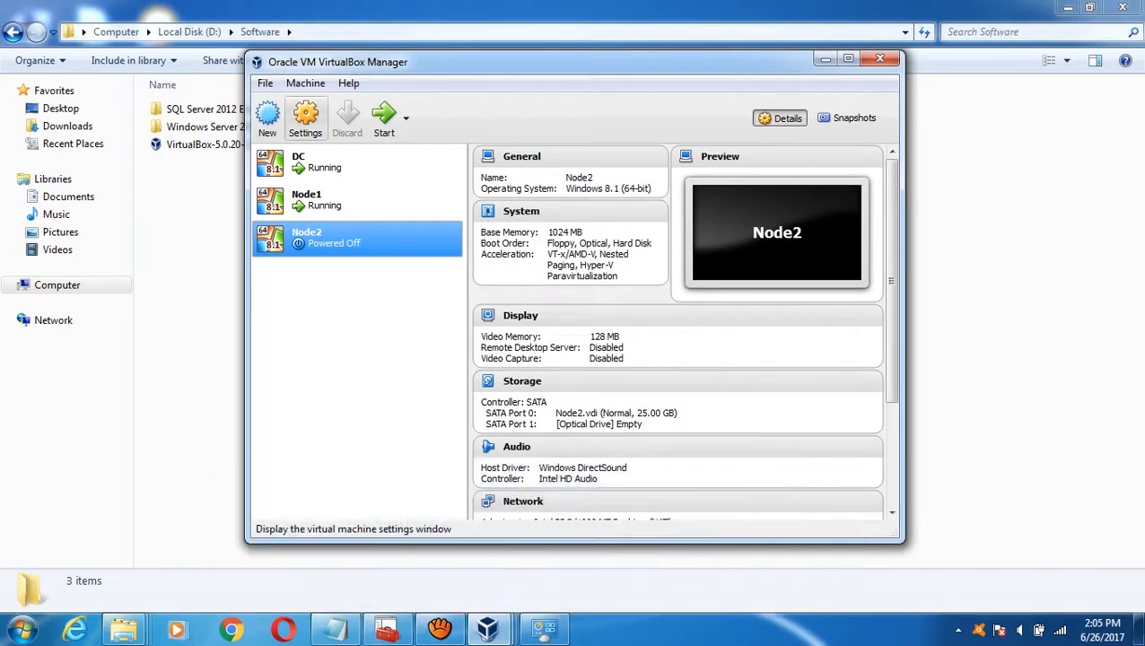
# - Set Node2's shared clipboard and drag and drop to Bidirectional
pyautogui.click(306, 120)
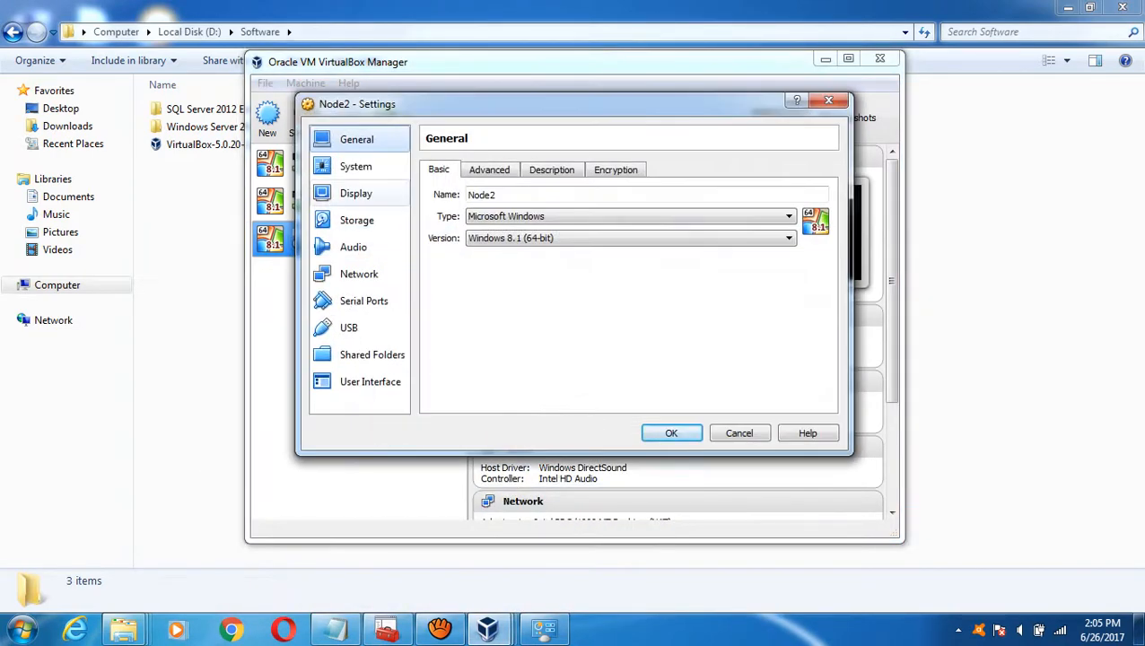
pyautogui.click(488, 170)
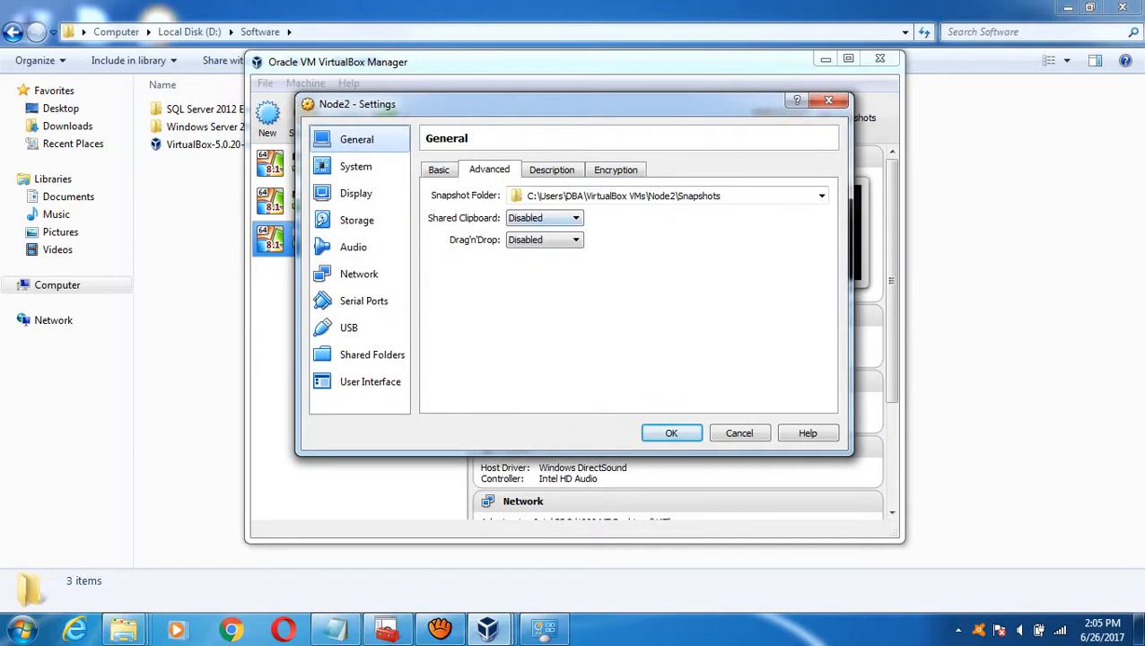
pyautogui.click(543, 218)
pyautogui.click(532, 264)
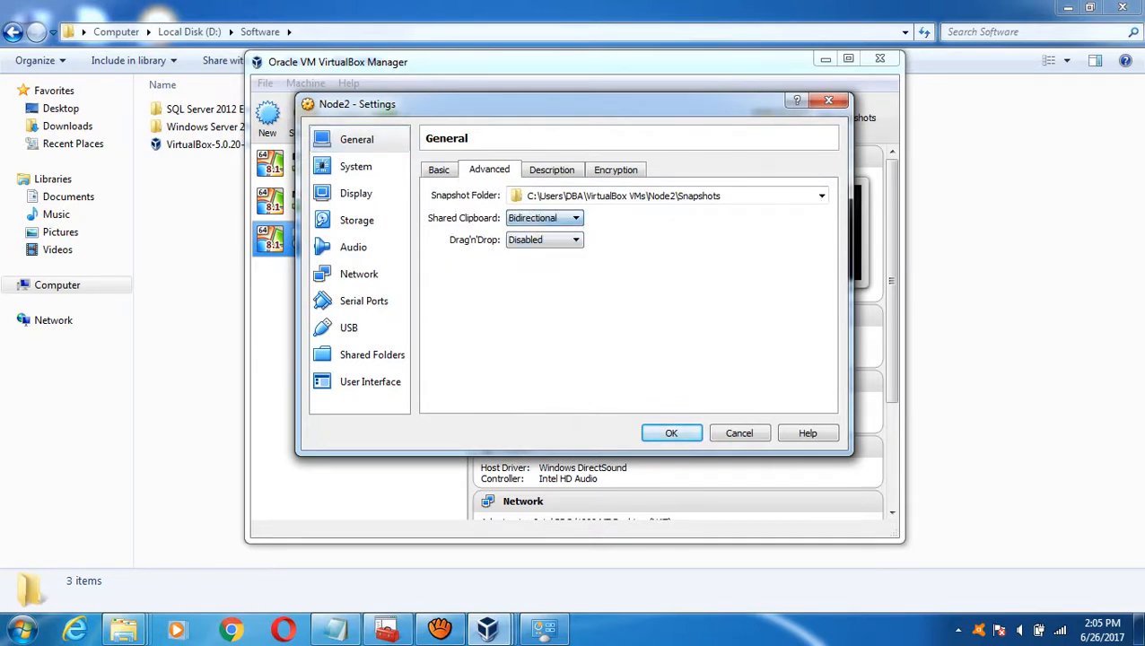
pyautogui.click(544, 240)
pyautogui.click(533, 286)
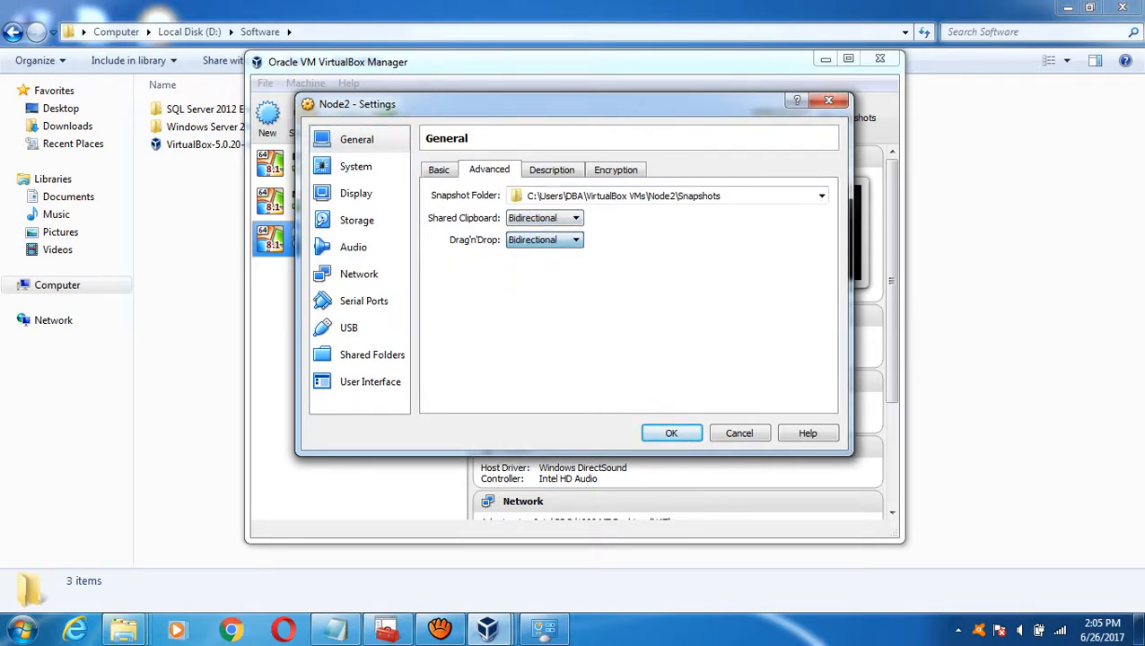
# - Copy the Node2 VM folder path and use it as Node2's snapshot folder
pyautogui.moveTo(123, 628)
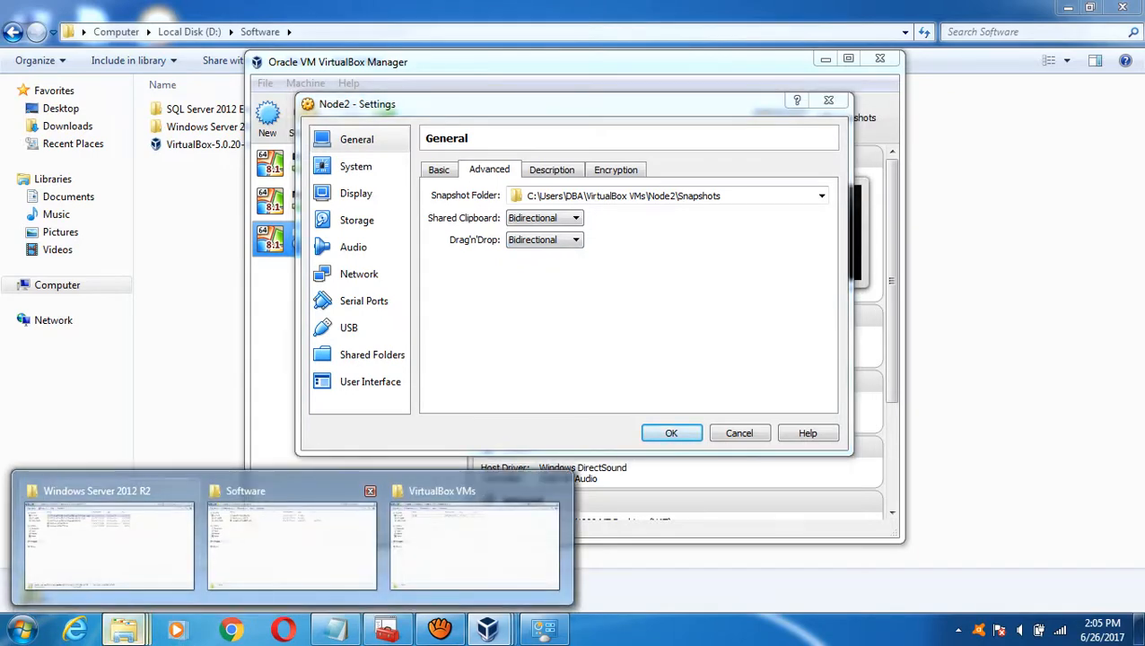
pyautogui.moveTo(292, 539)
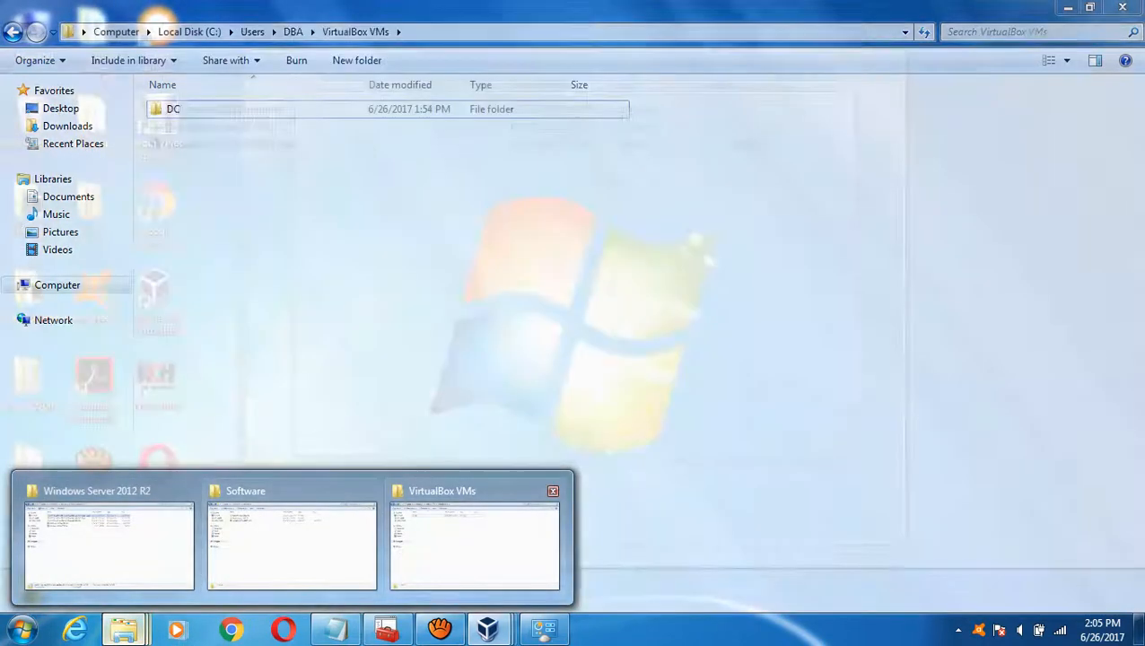
pyautogui.click(474, 538)
pyautogui.doubleClick(180, 145)
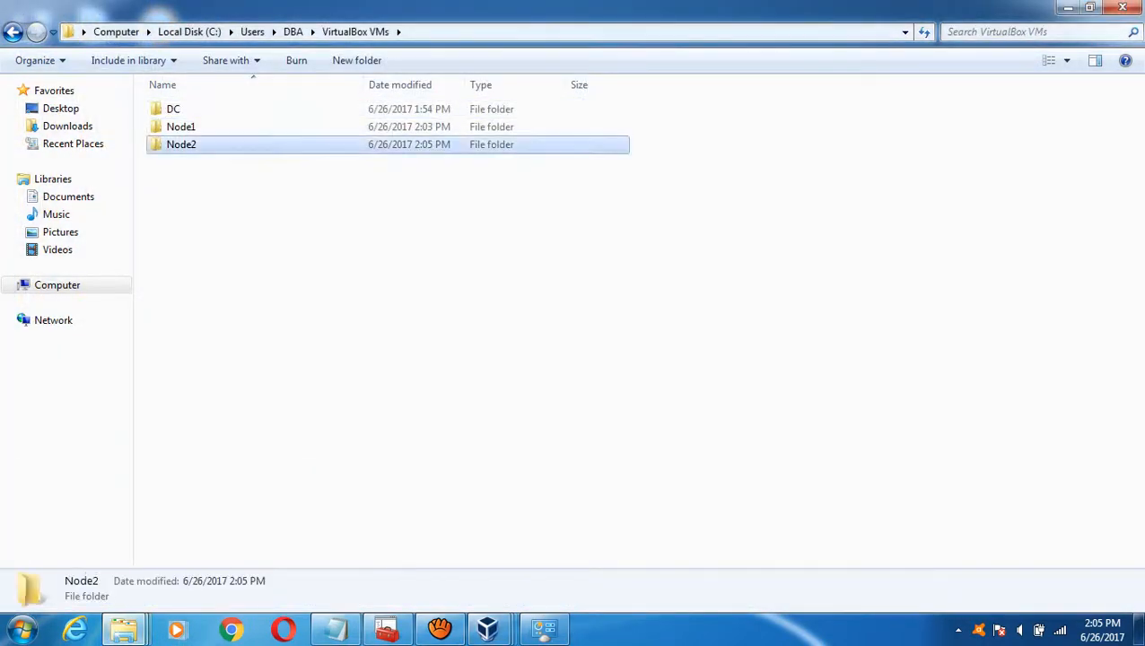
pyautogui.hotkey('alt', 'd')
pyautogui.hotkey('ctrl', 'c')
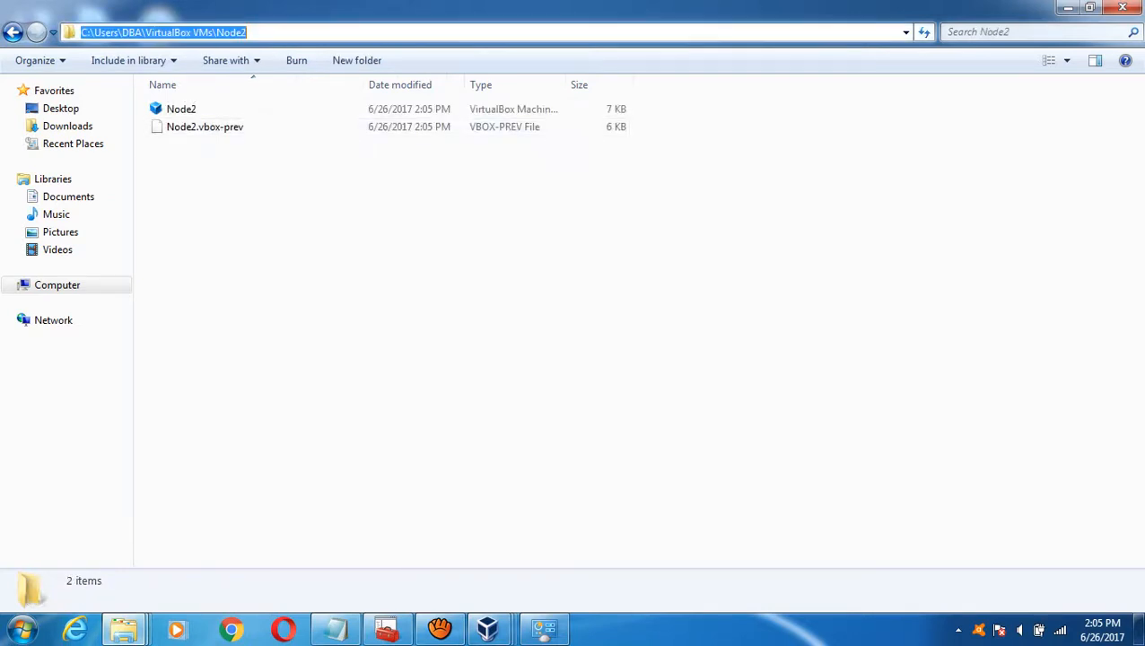
pyautogui.moveTo(487, 628)
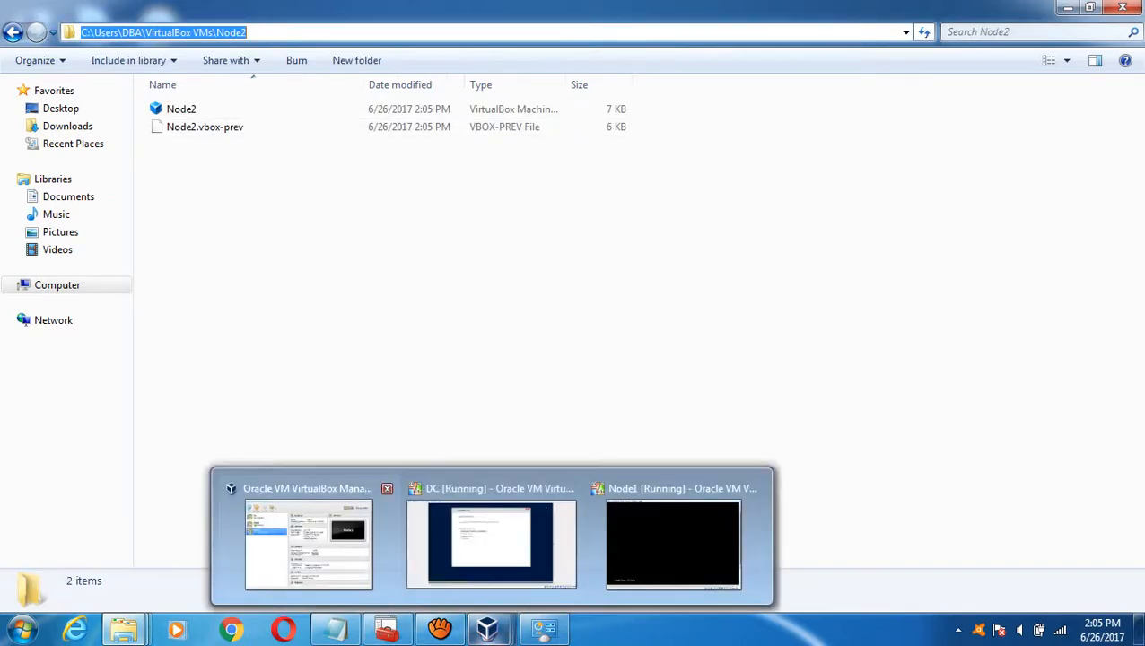
pyautogui.click(319, 485)
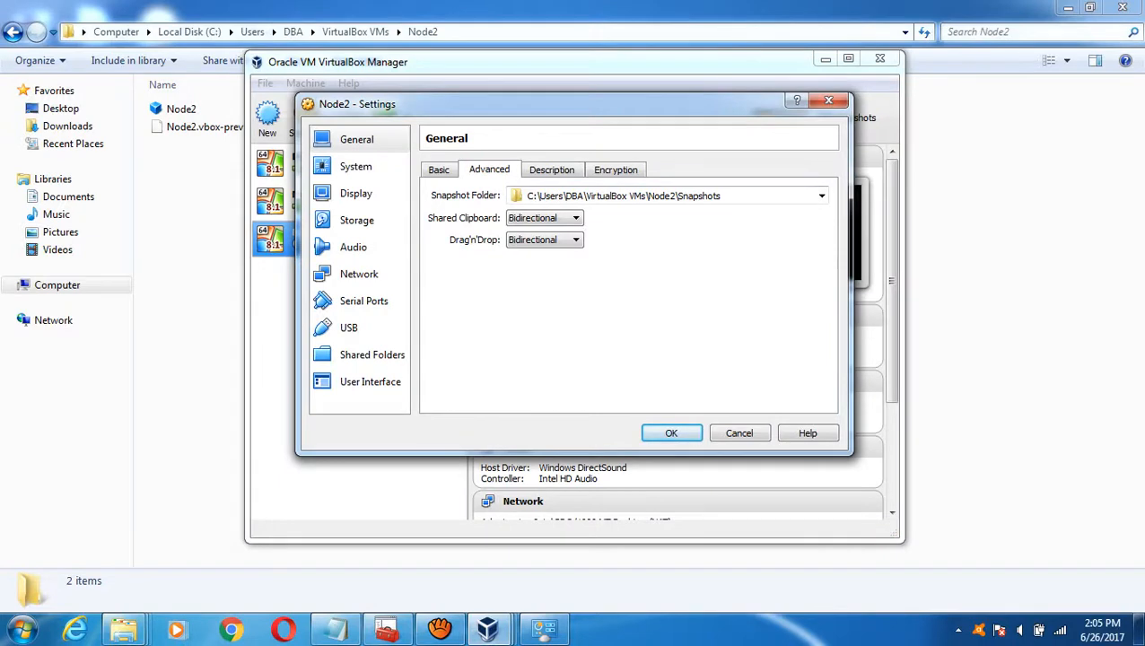
pyautogui.click(704, 196)
pyautogui.hotkey('ctrl', 'a')
pyautogui.hotkey('ctrl', 'v')
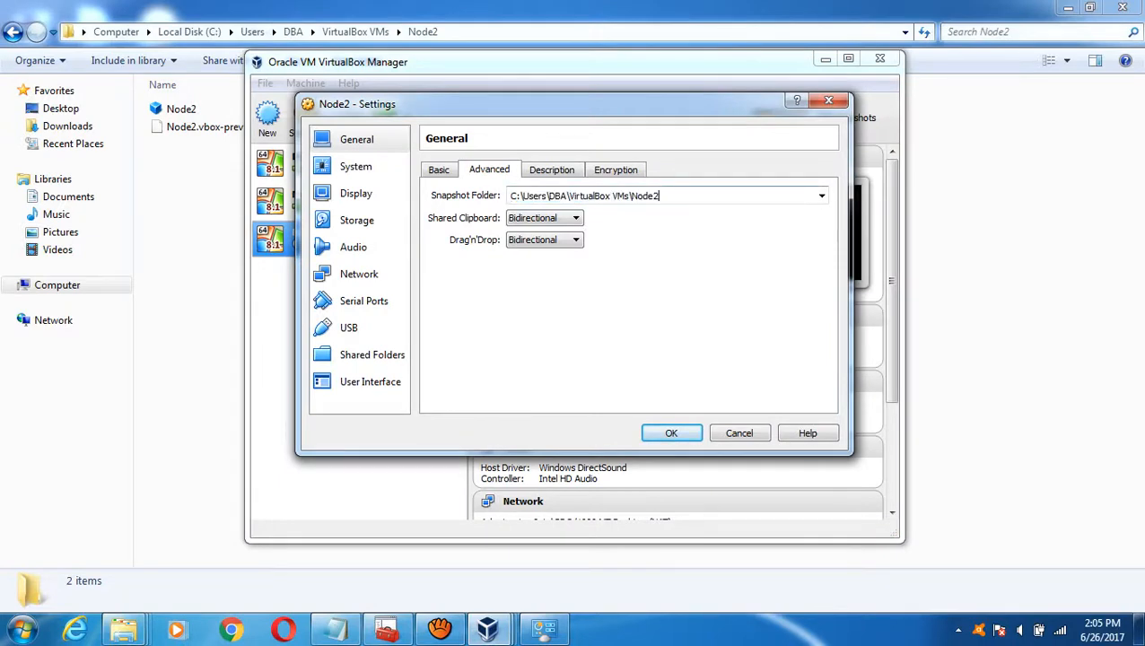
# - Enable network adapter 2 as Host-only Adapter with promiscuous mode Allow All
pyautogui.click(355, 166)
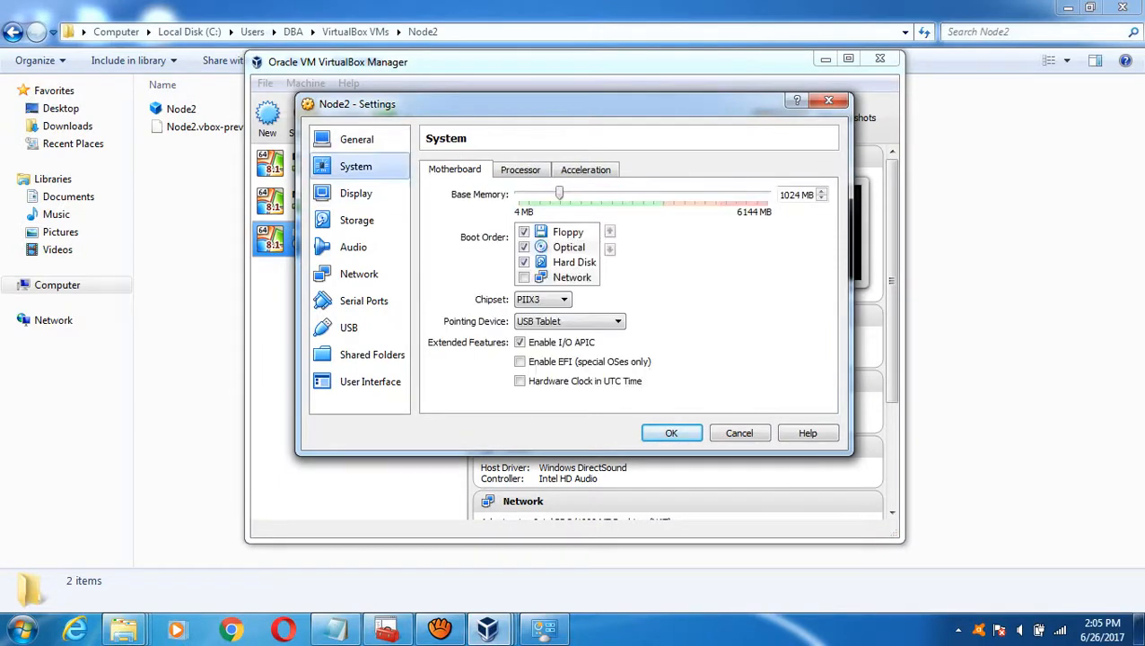
pyautogui.click(355, 193)
pyautogui.click(356, 220)
pyautogui.click(352, 247)
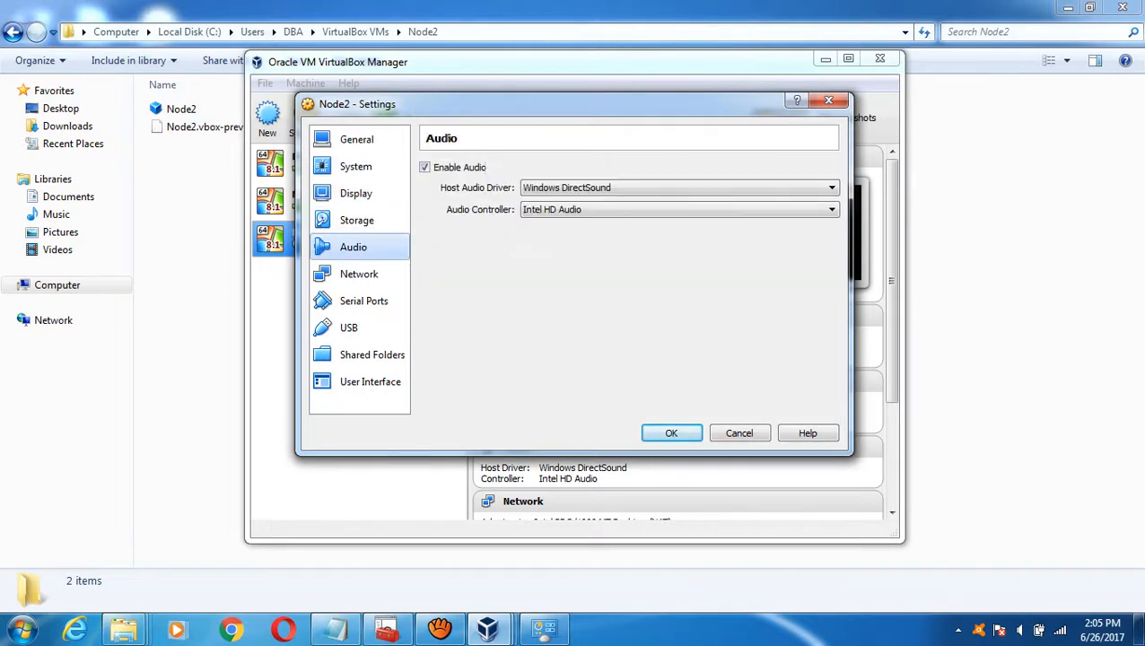
pyautogui.click(359, 273)
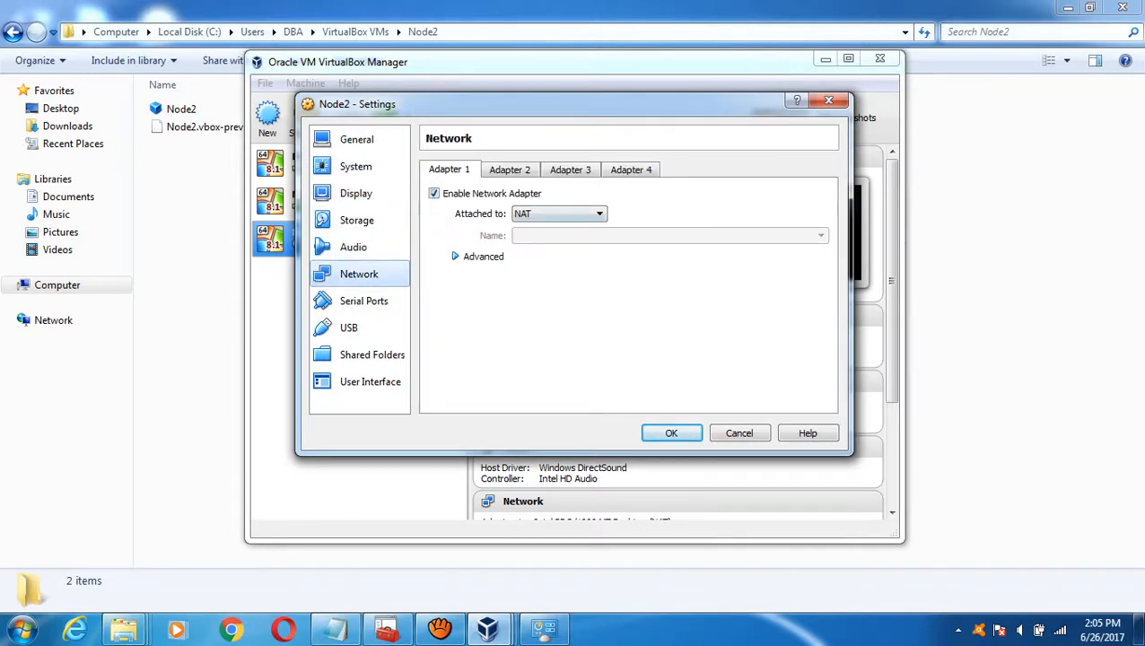
pyautogui.click(510, 170)
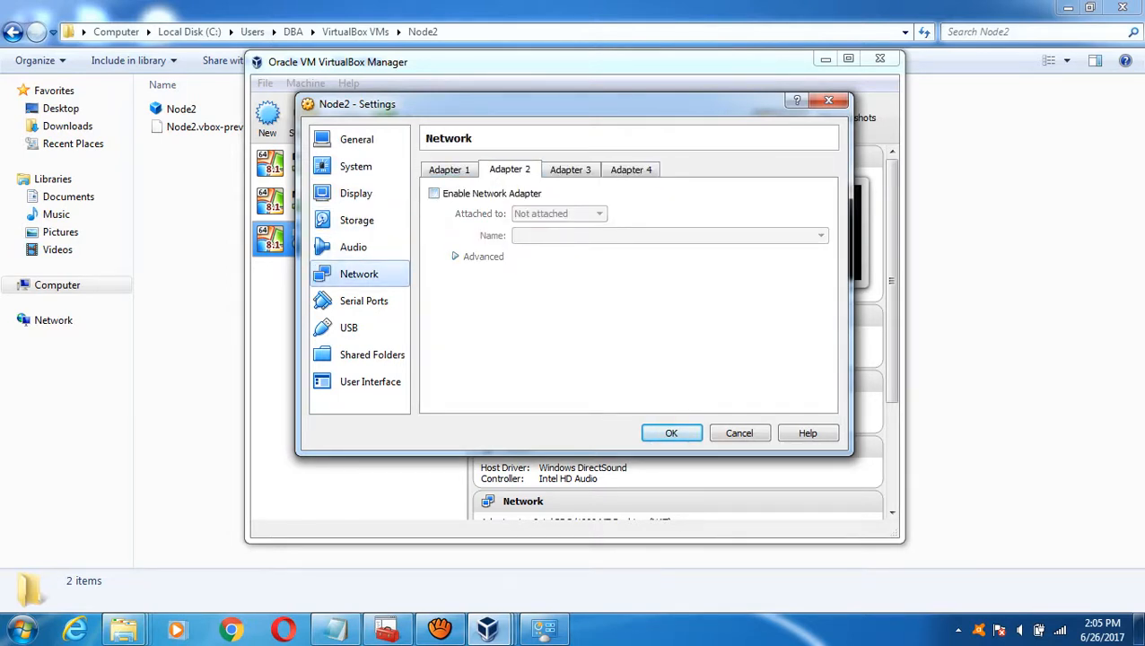
pyautogui.click(433, 193)
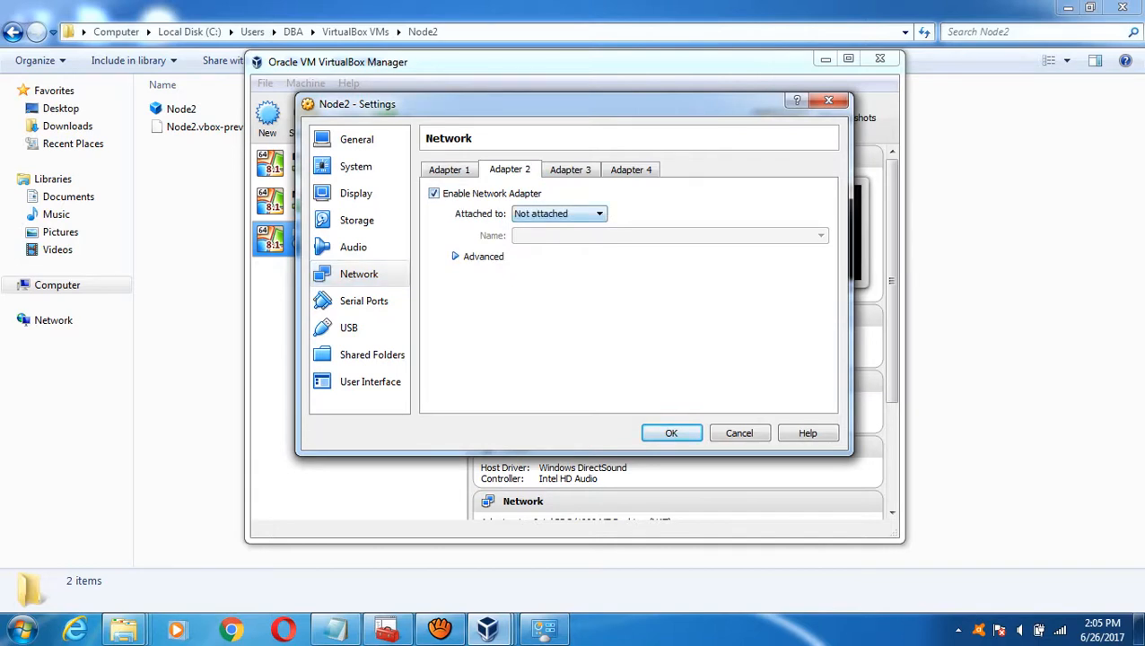
pyautogui.click(558, 213)
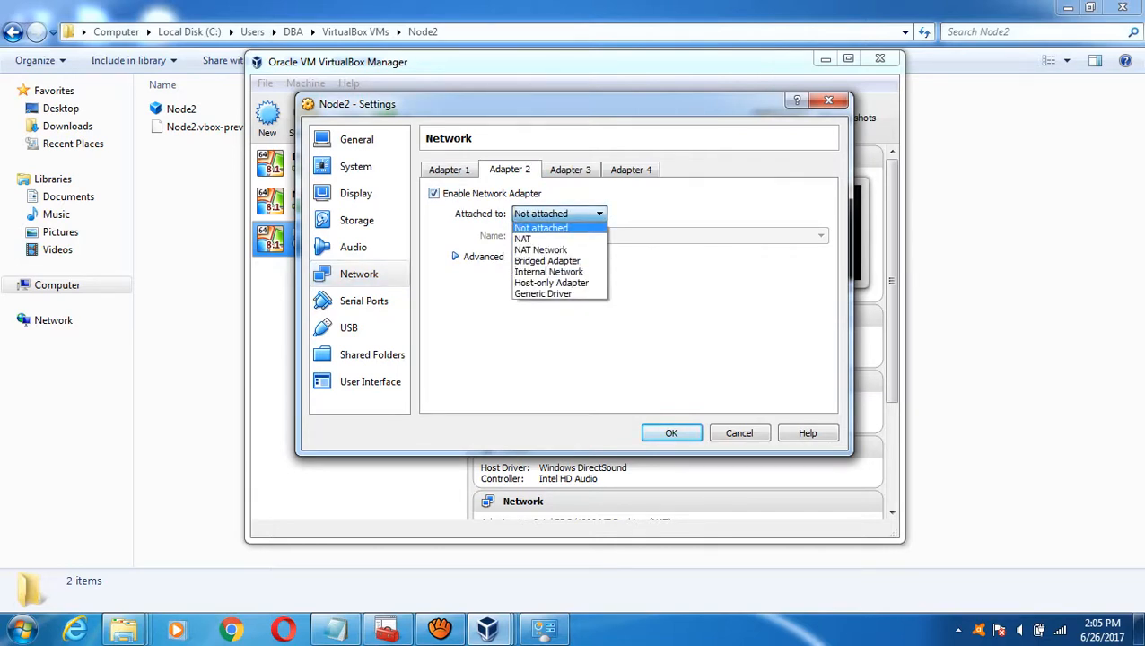
pyautogui.press('Down')
pyautogui.press('Down')
pyautogui.press('Down')
pyautogui.press('Down')
pyautogui.press('Down')
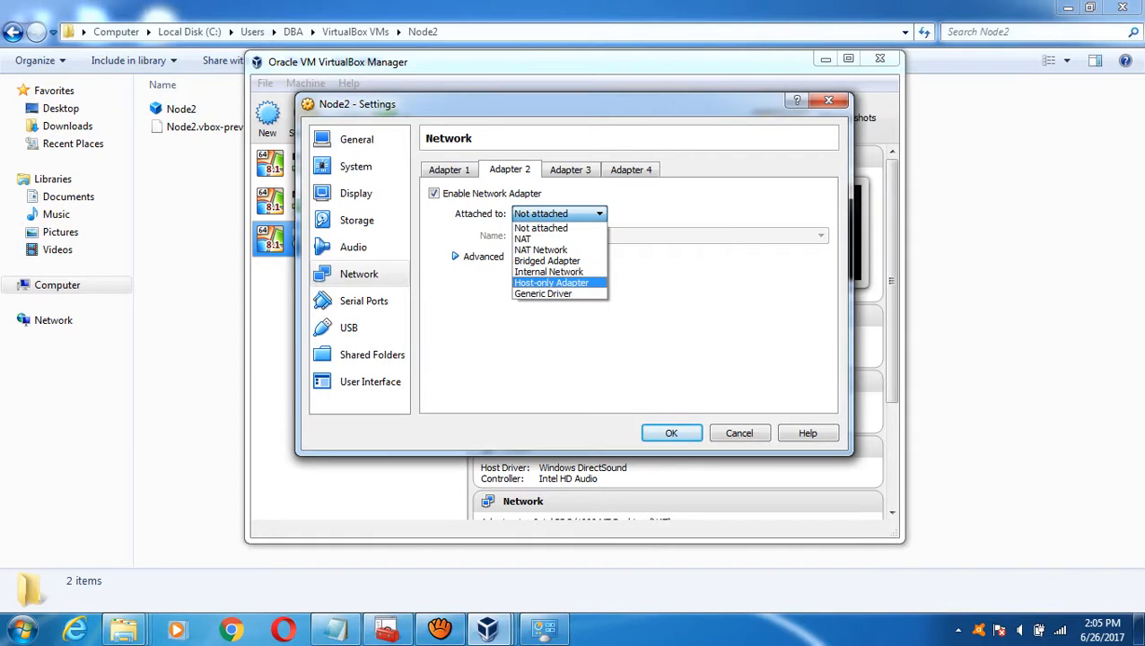
pyautogui.press('Return')
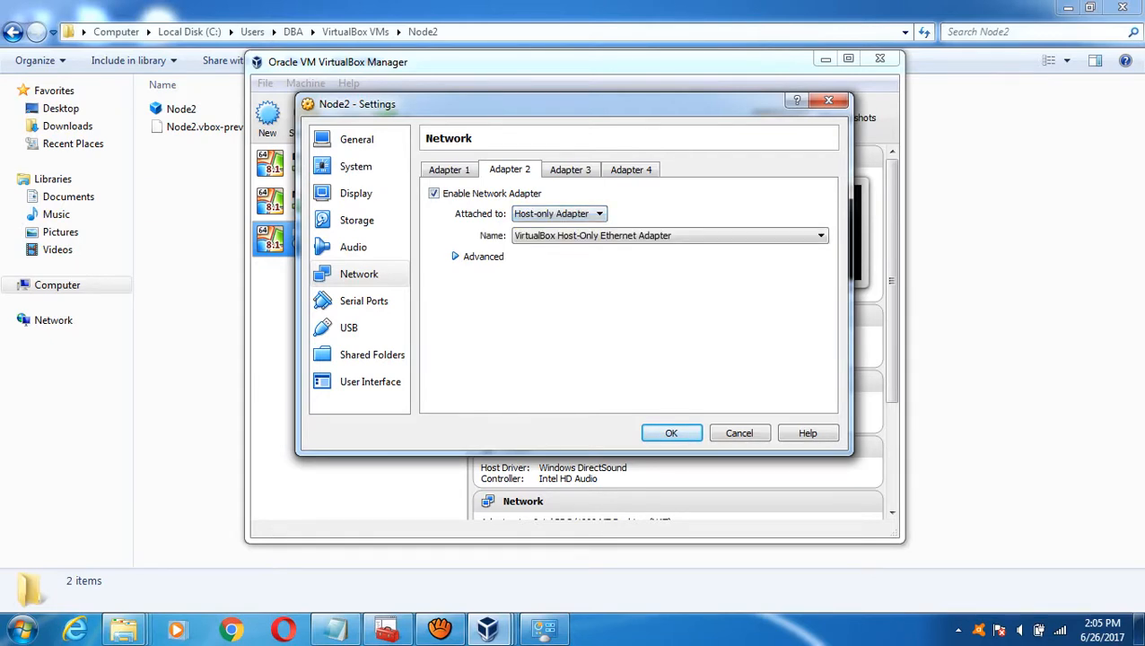
pyautogui.hotkey('alt', 'd')
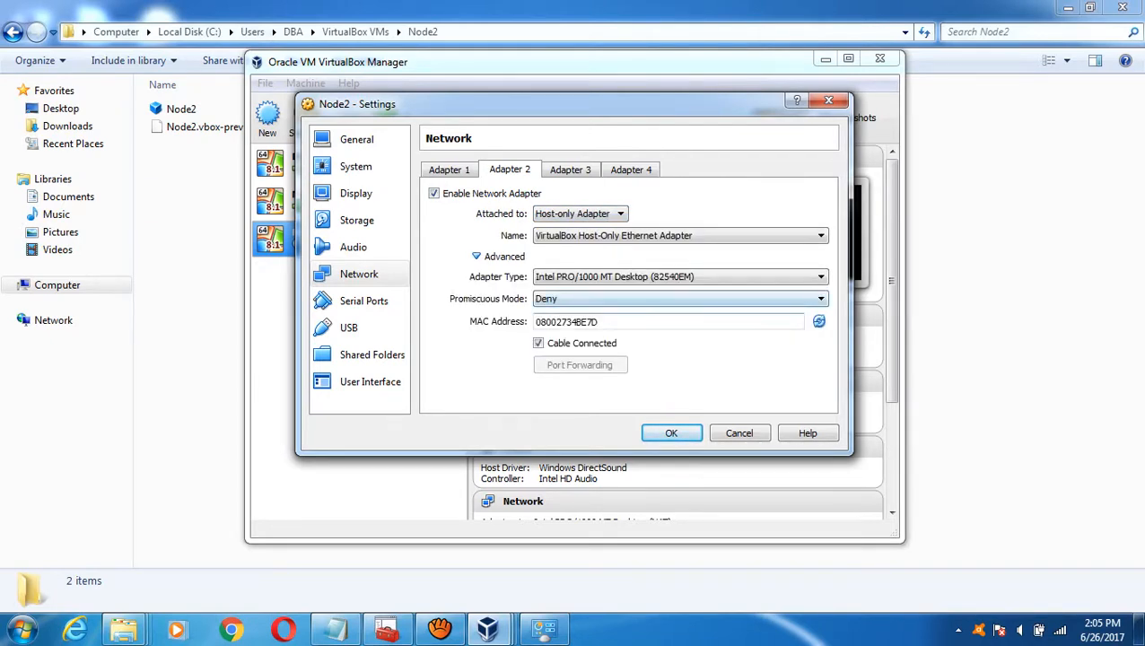
pyautogui.hotkey('alt', 'Down')
pyautogui.press('Down')
pyautogui.press('Down')
pyautogui.press('Return')
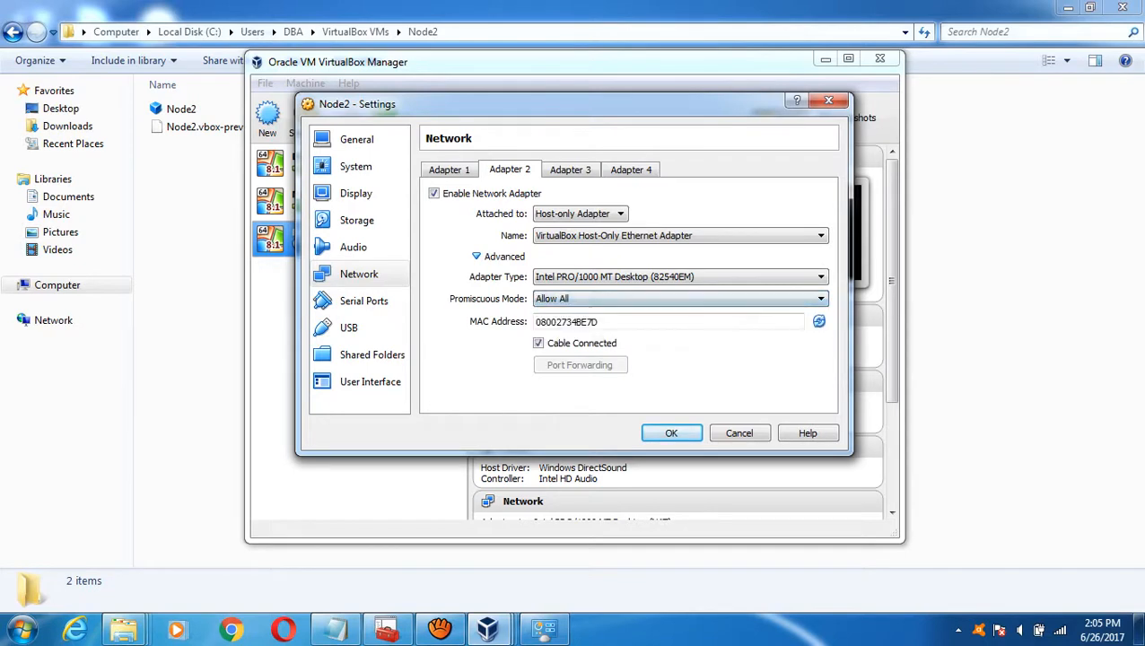
# - Set adapter 1 to Bridged Adapter with promiscuous mode Allow All
pyautogui.hotkey('shift', 'Tab')
pyautogui.hotkey('shift', 'Tab')
pyautogui.hotkey('shift', 'Tab')
pyautogui.hotkey('shift', 'Tab')
pyautogui.hotkey('shift', 'Tab')
pyautogui.hotkey('shift', 'Tab')
pyautogui.press('Left')
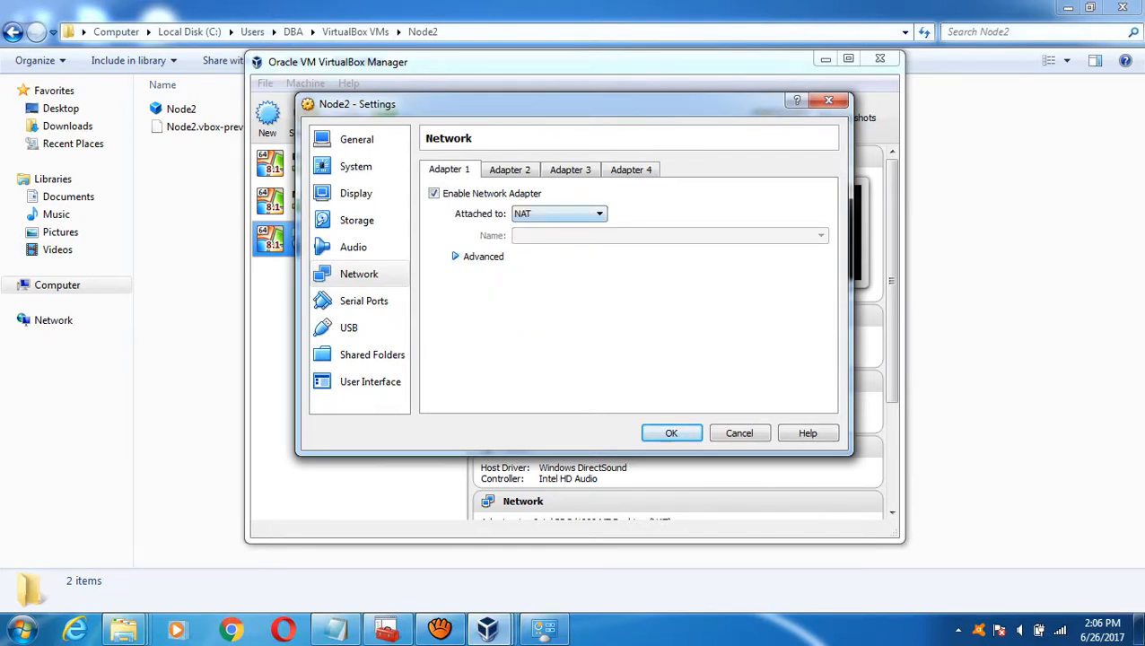
pyautogui.hotkey('alt', 'Down')
pyautogui.press('Down')
pyautogui.press('Down')
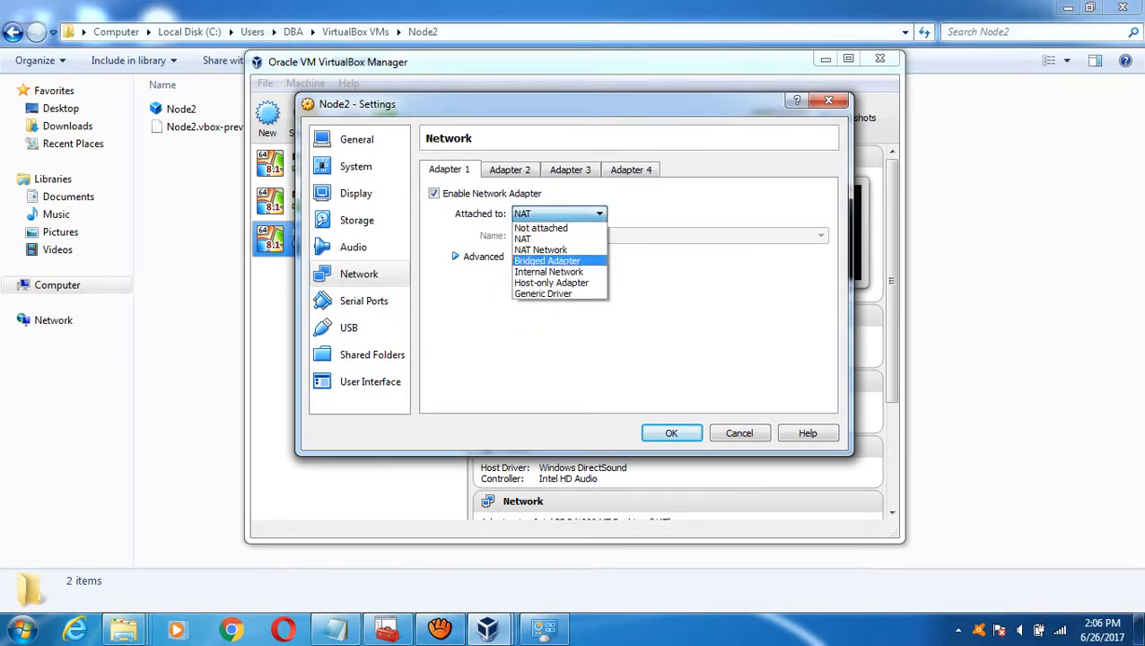
pyautogui.press('Return')
pyautogui.press('Tab')
pyautogui.press('Tab')
pyautogui.press('space')
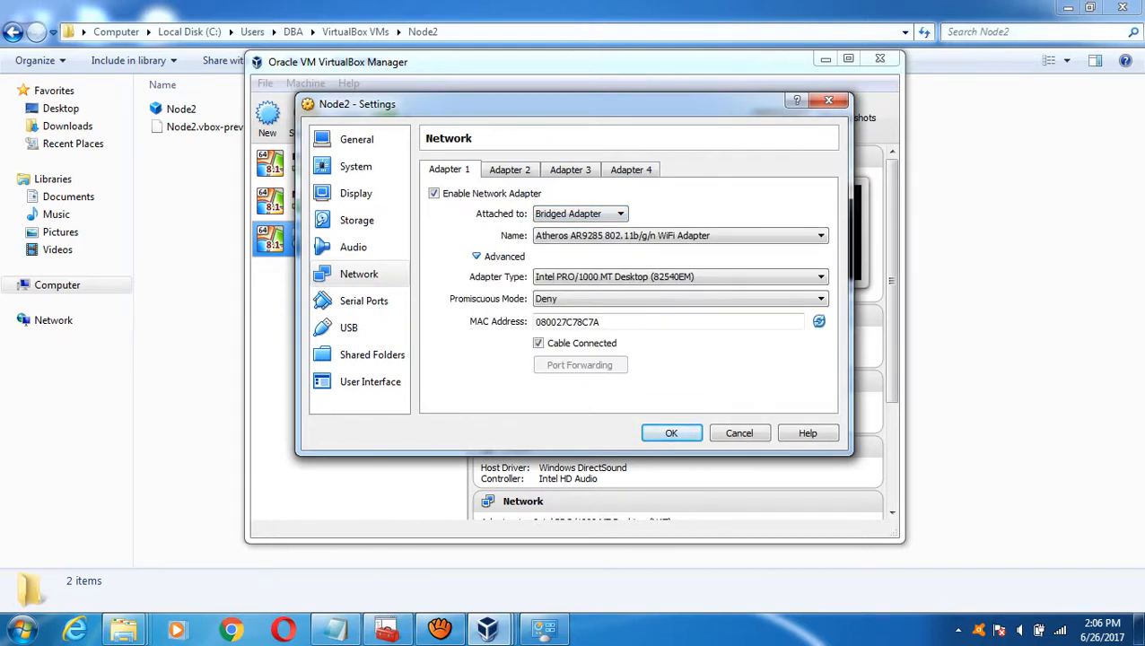
pyautogui.press('Tab')
pyautogui.press('Tab')
pyautogui.hotkey('alt', 'Down')
pyautogui.press('Down')
pyautogui.press('Down')
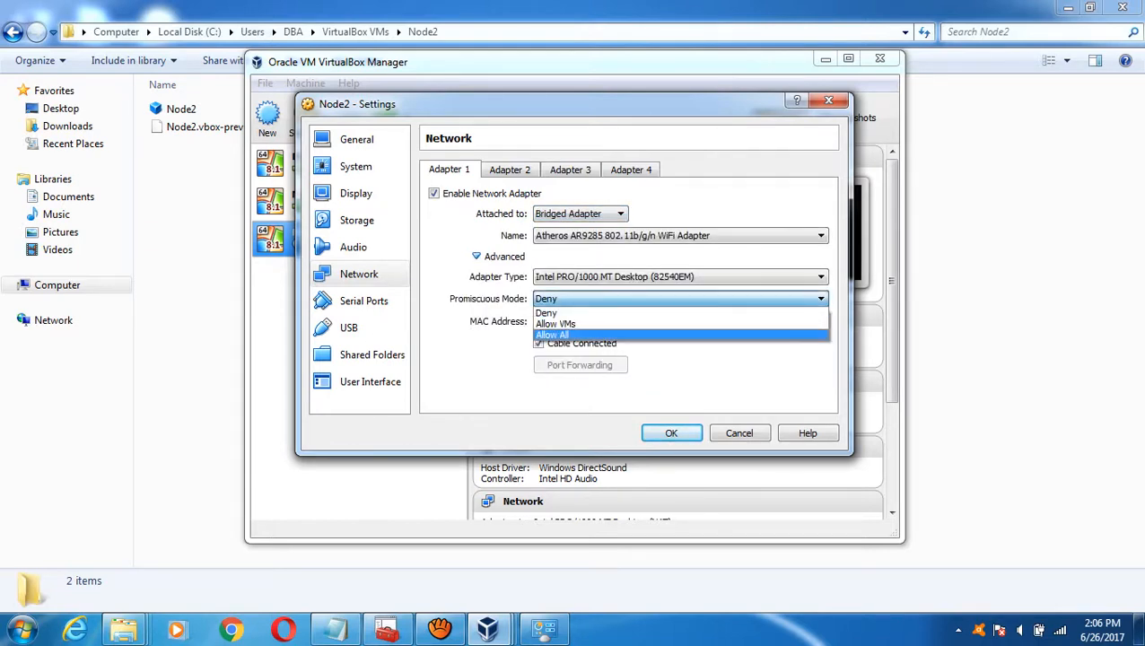
pyautogui.press('Return')
# - Start adding a shared folder for Node2 and copy the D:\Software path from Explorer
pyautogui.click(372, 355)
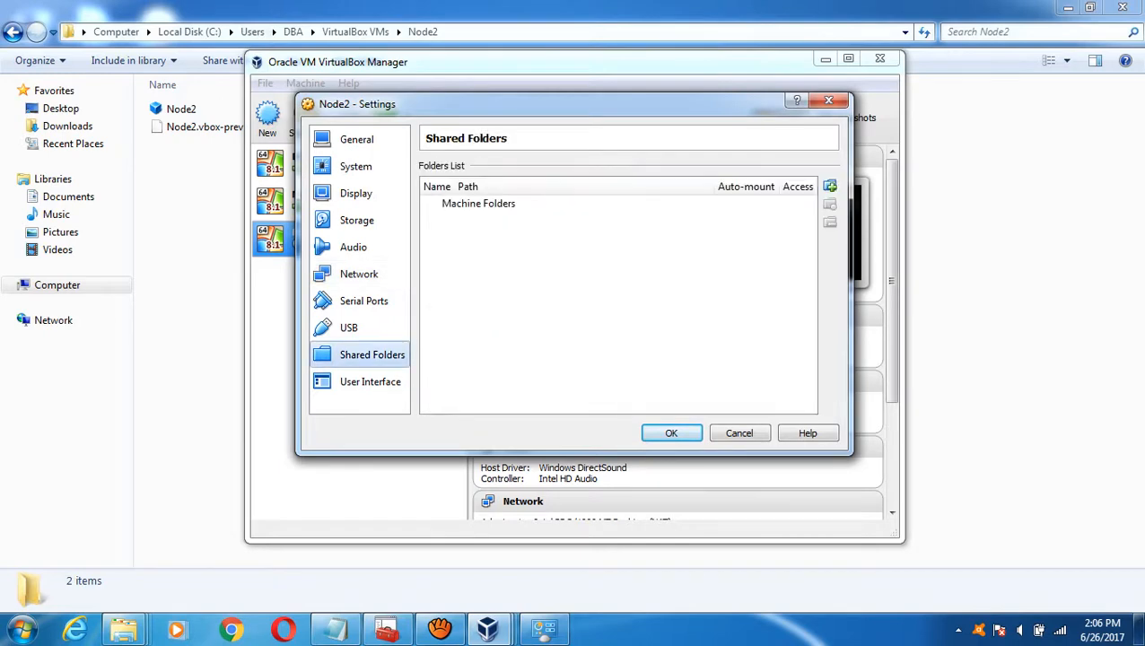
pyautogui.click(829, 187)
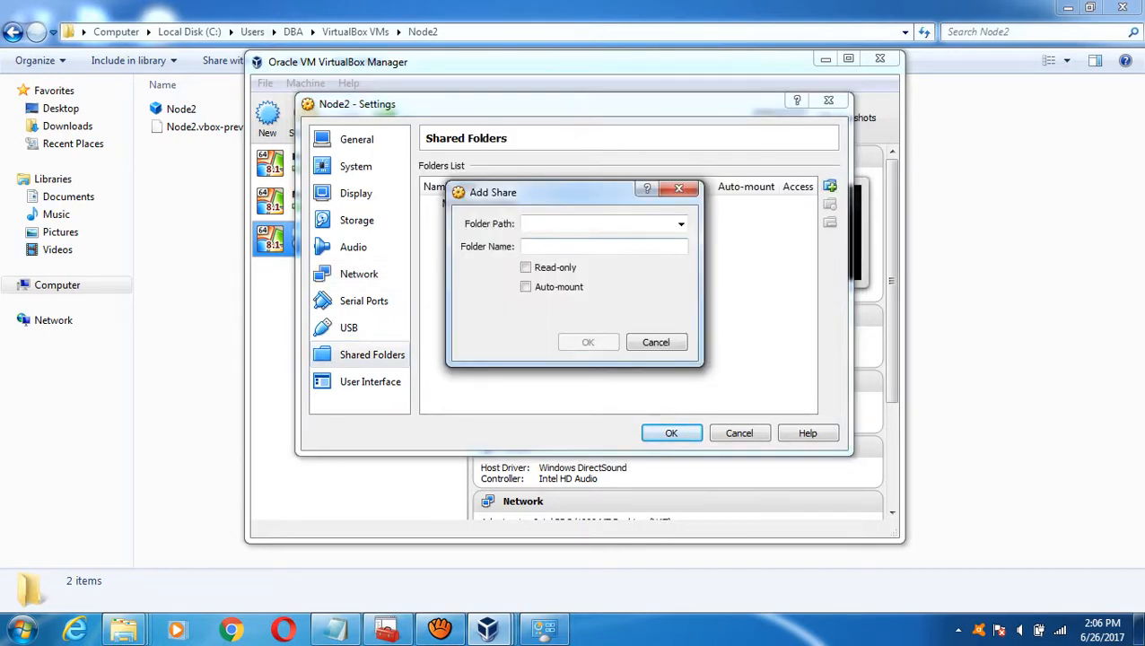
pyautogui.click(124, 628)
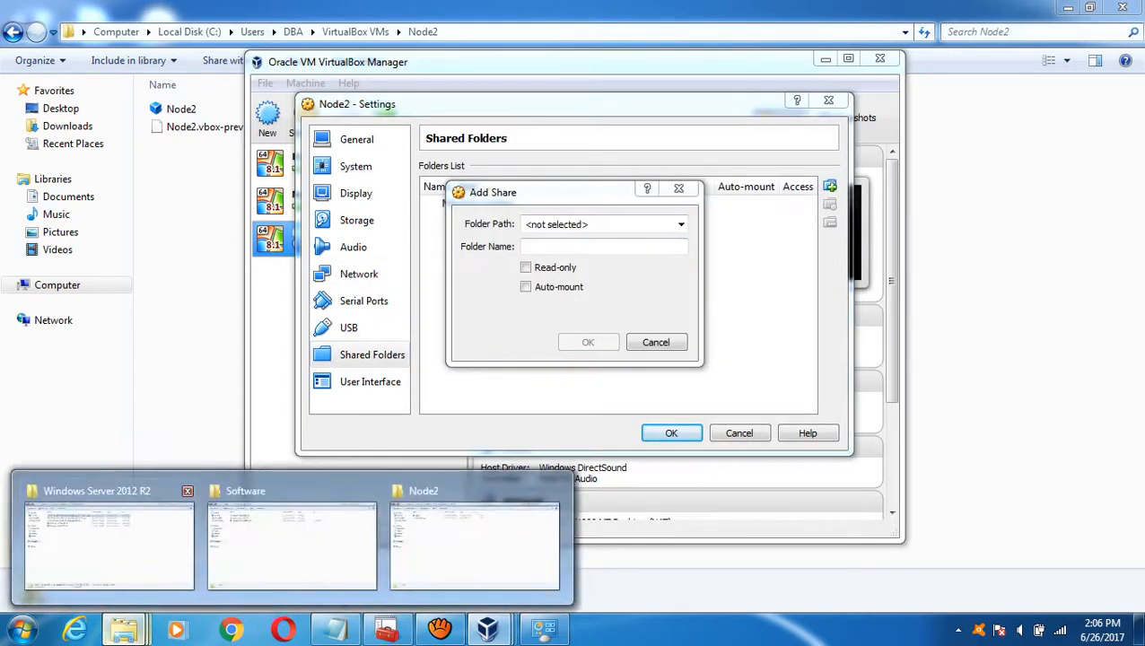
pyautogui.moveTo(107, 538)
pyautogui.click(292, 543)
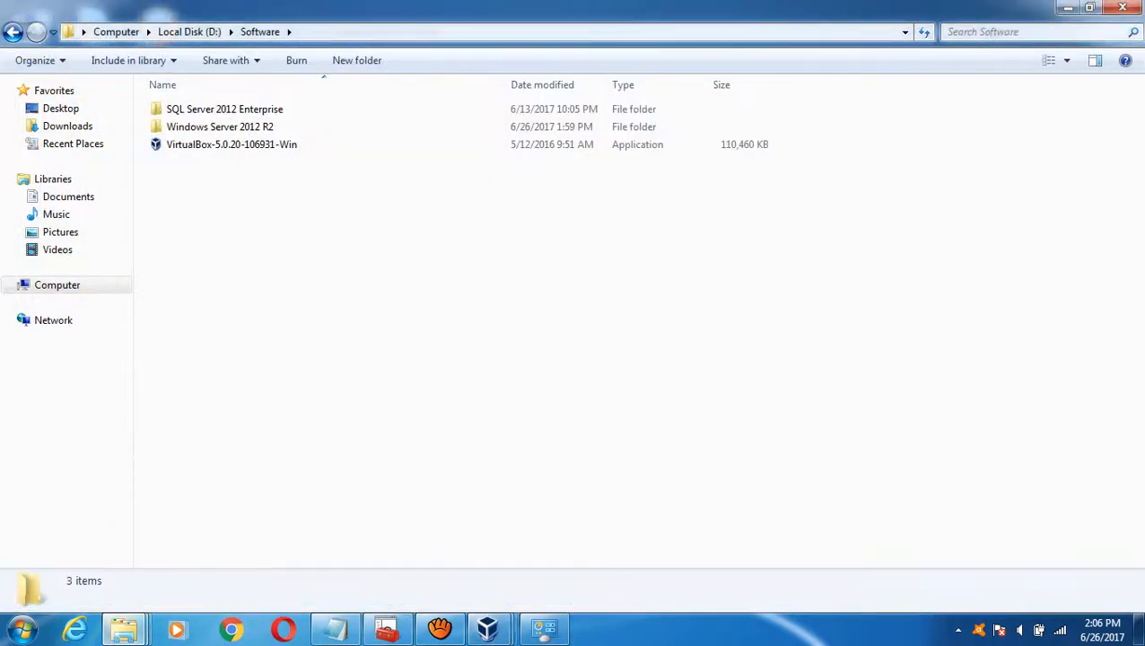
pyautogui.click(359, 31)
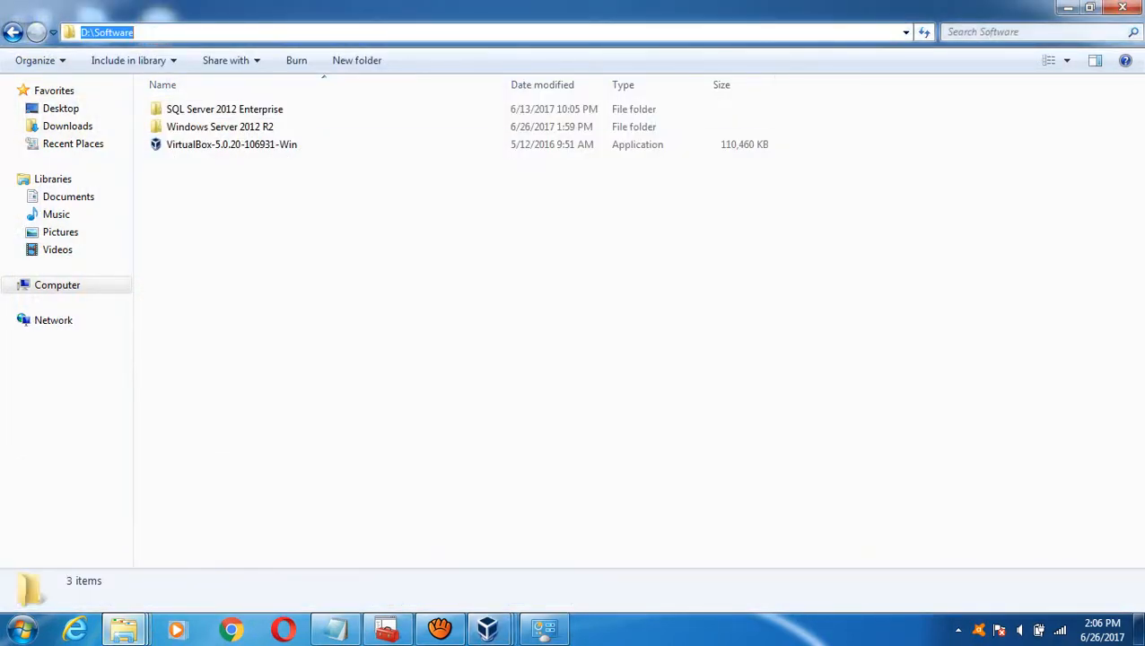
pyautogui.hotkey('ctrl', 'c')
# - Paste D:\Software as the share path, enable Auto-mount, confirm the Software share, and save
pyautogui.click(1067, 7)
pyautogui.hotkey('ctrl', 'v')
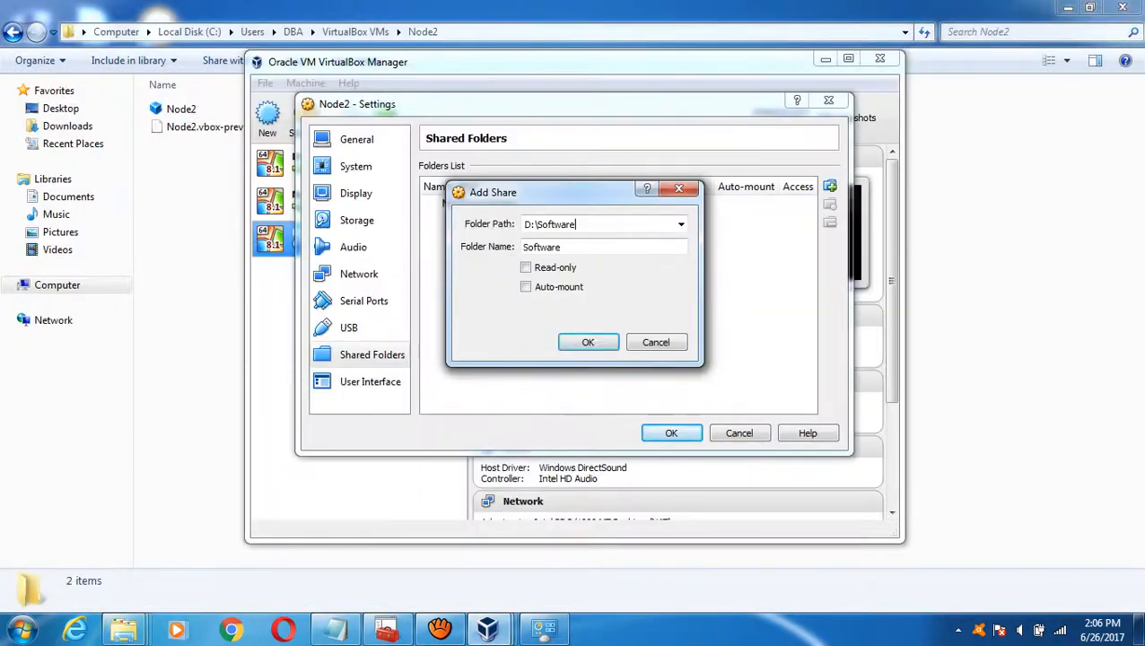
pyautogui.click(526, 287)
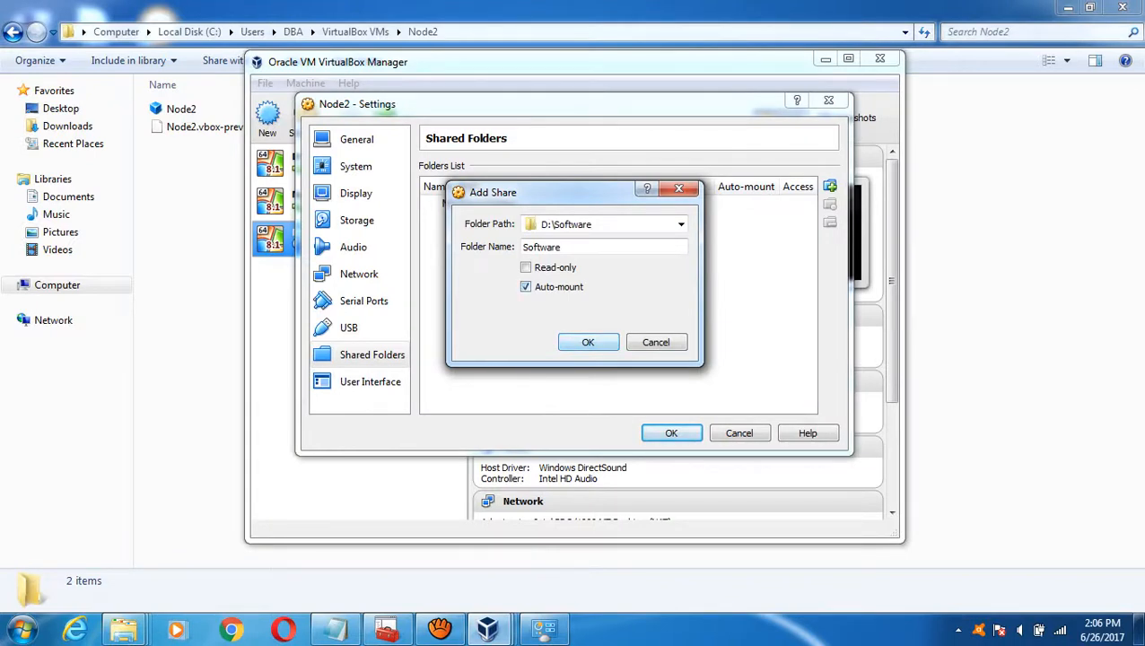
pyautogui.click(588, 342)
pyautogui.press('Return')
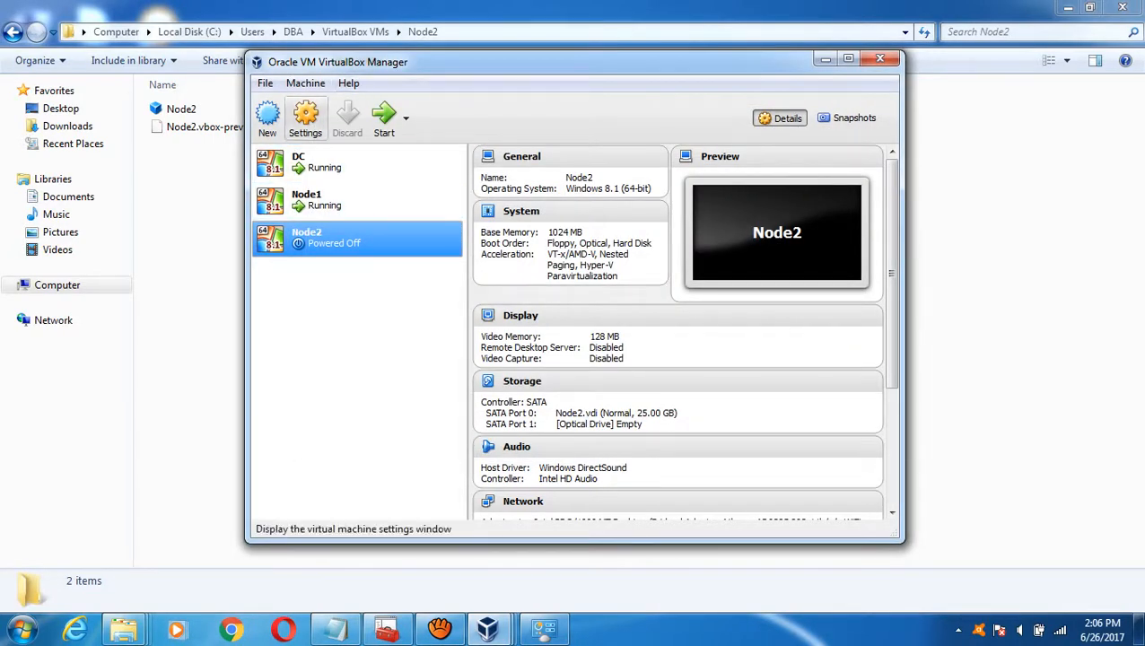
# - Insert the Windows Server 2012 R2 ISO into Node2's empty optical drive and save settings
pyautogui.click(305, 115)
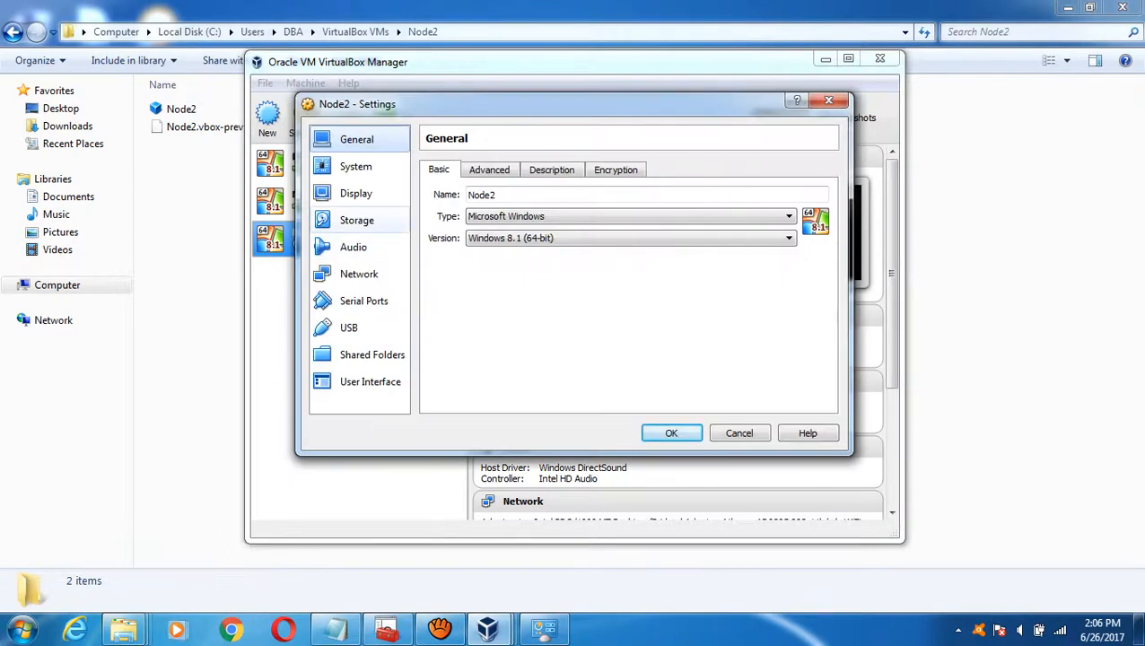
pyautogui.click(356, 220)
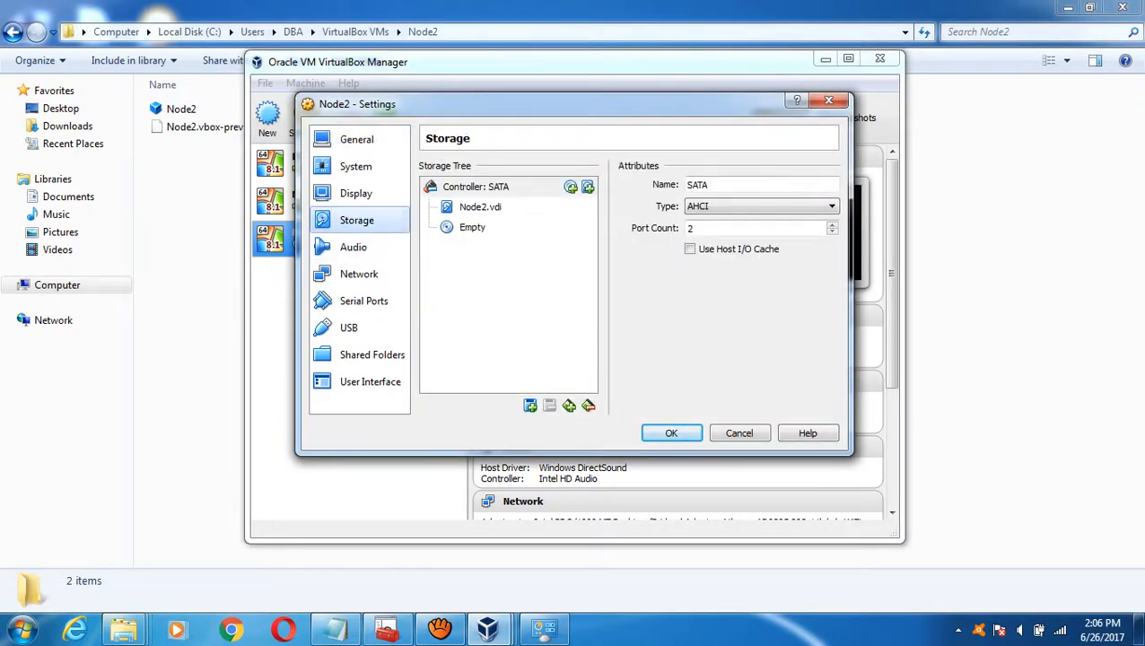
pyautogui.click(472, 227)
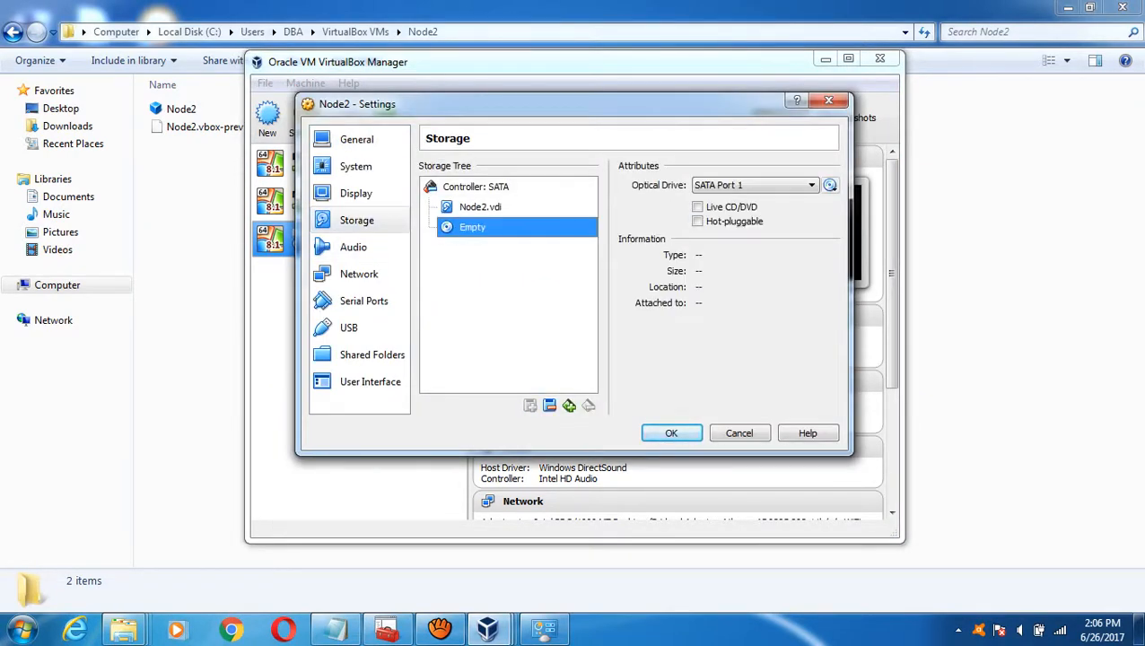
pyautogui.click(830, 185)
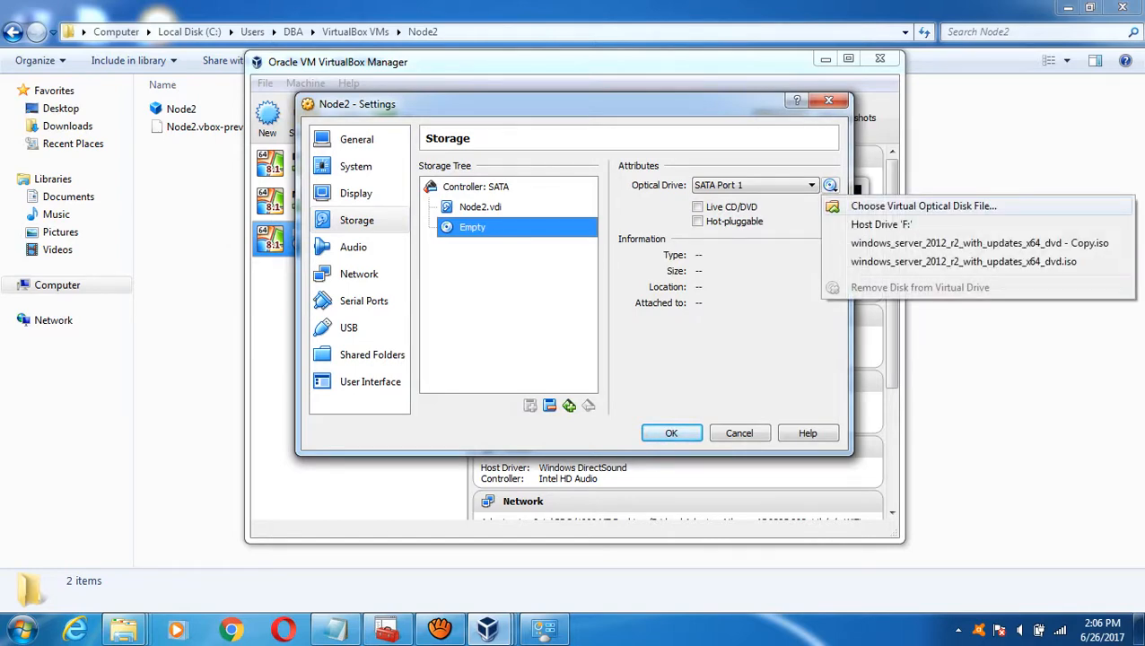
pyautogui.click(923, 206)
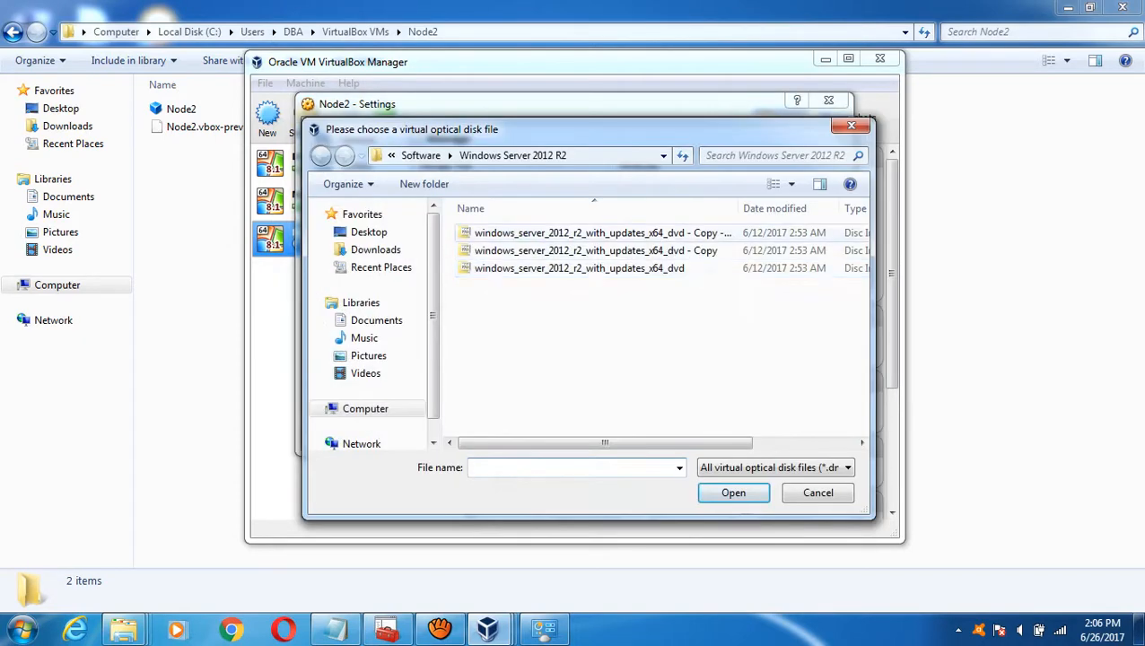
pyautogui.click(592, 232)
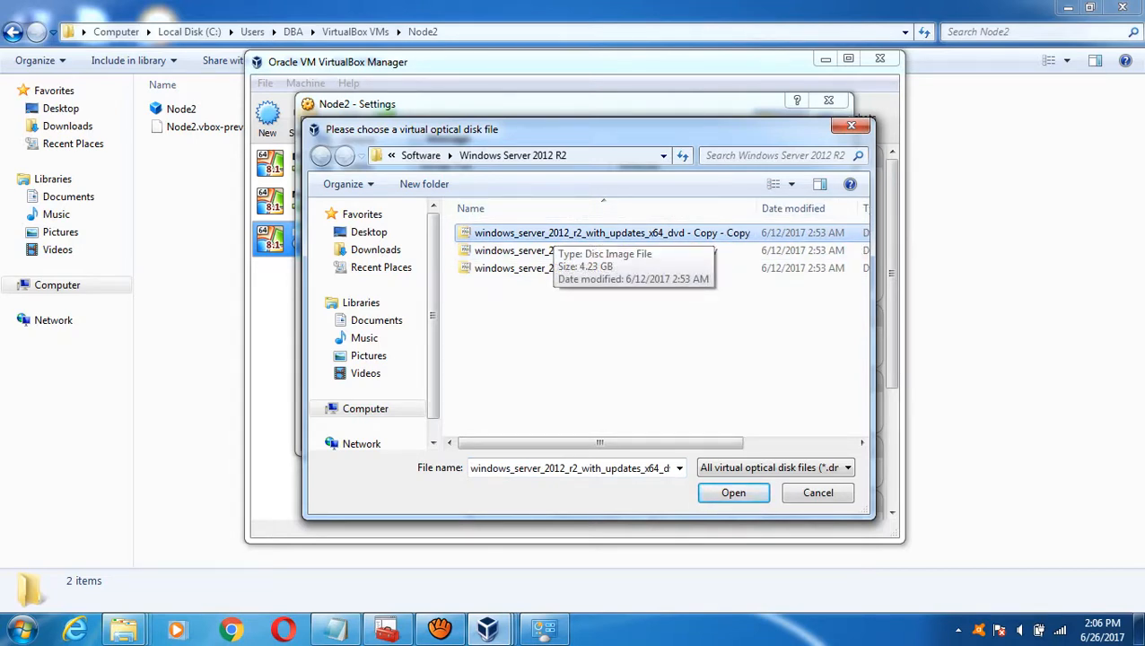
pyautogui.click(733, 492)
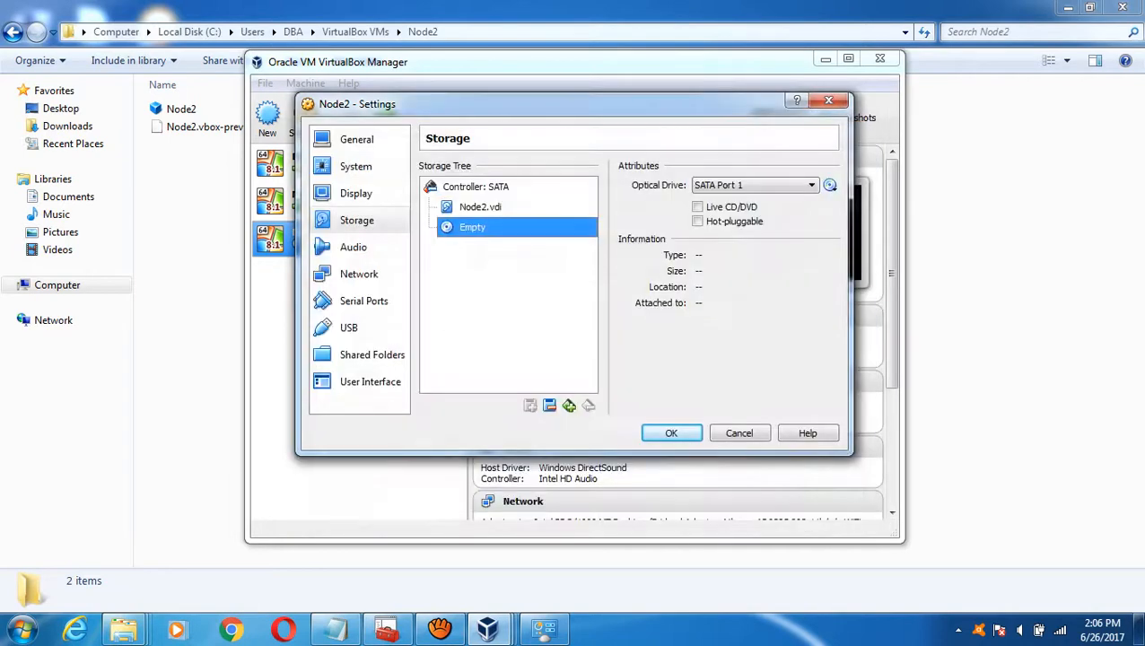
pyautogui.click(670, 432)
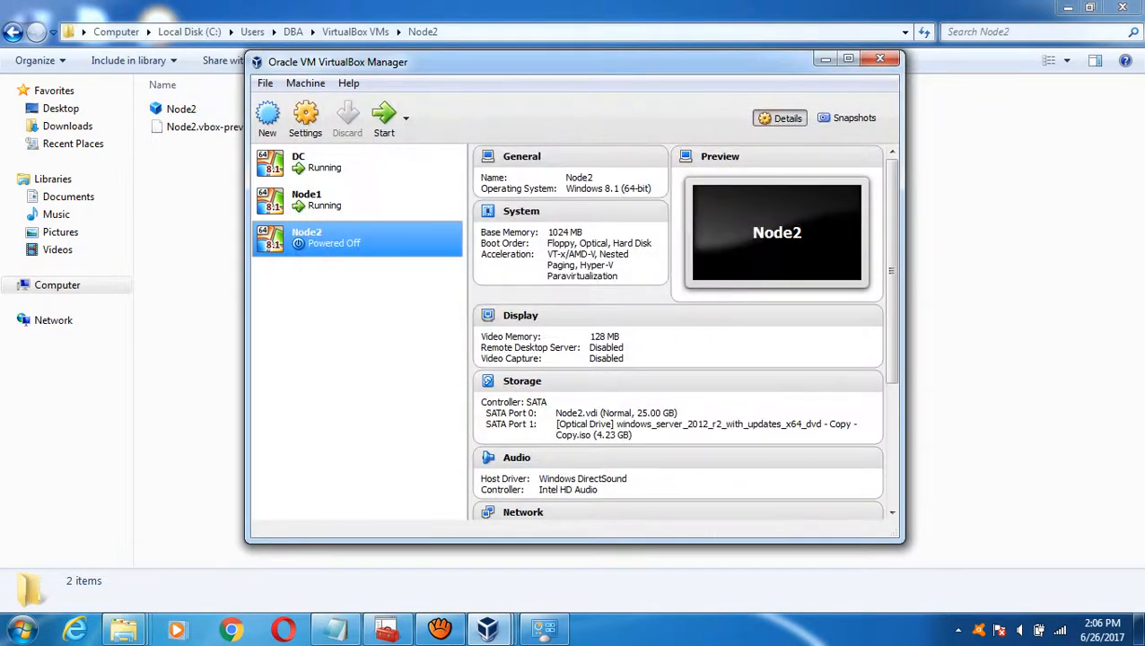
# - Start Windows Server 2012 R2 installation on Node1 with default language and keyboard settings
pyautogui.moveTo(489, 628)
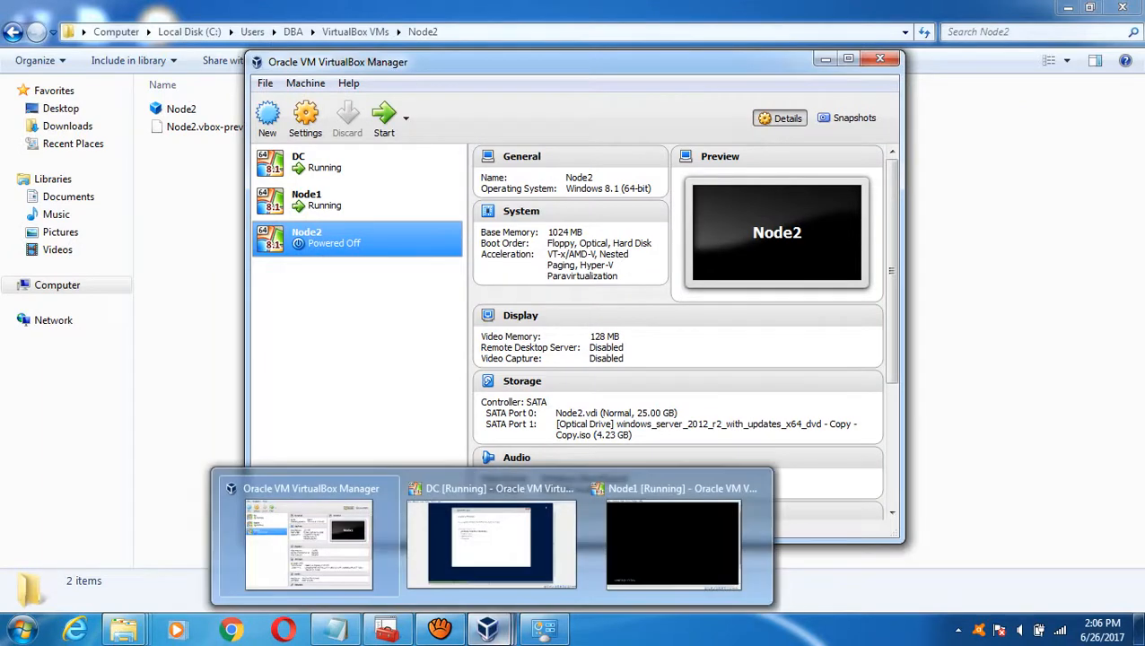
pyautogui.click(672, 543)
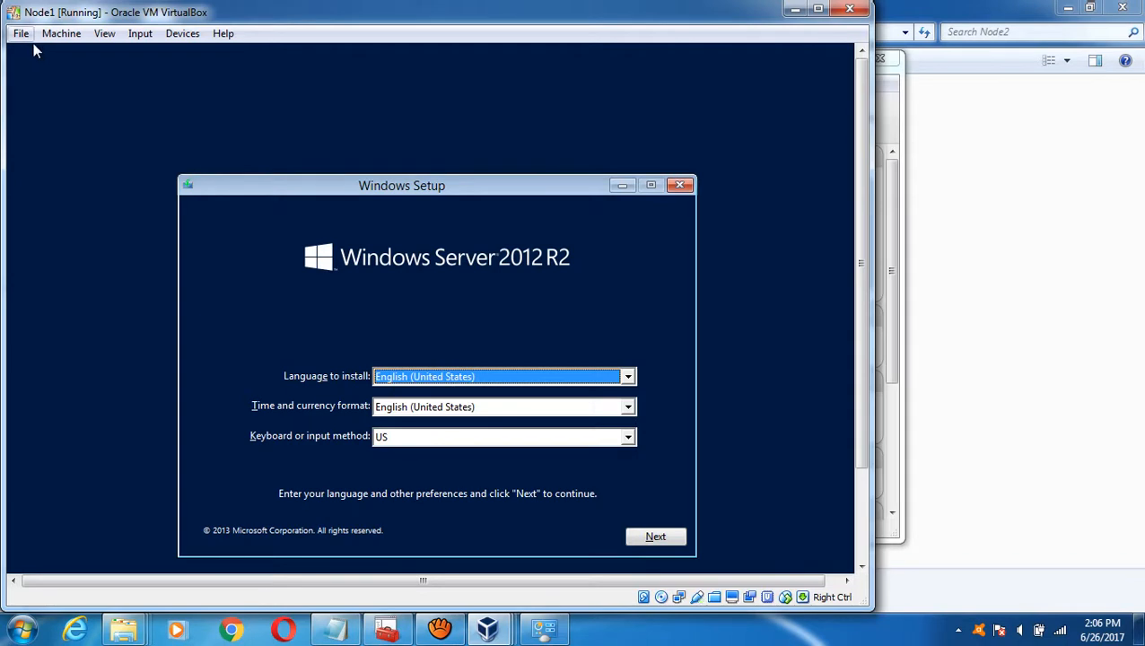
pyautogui.click(649, 533)
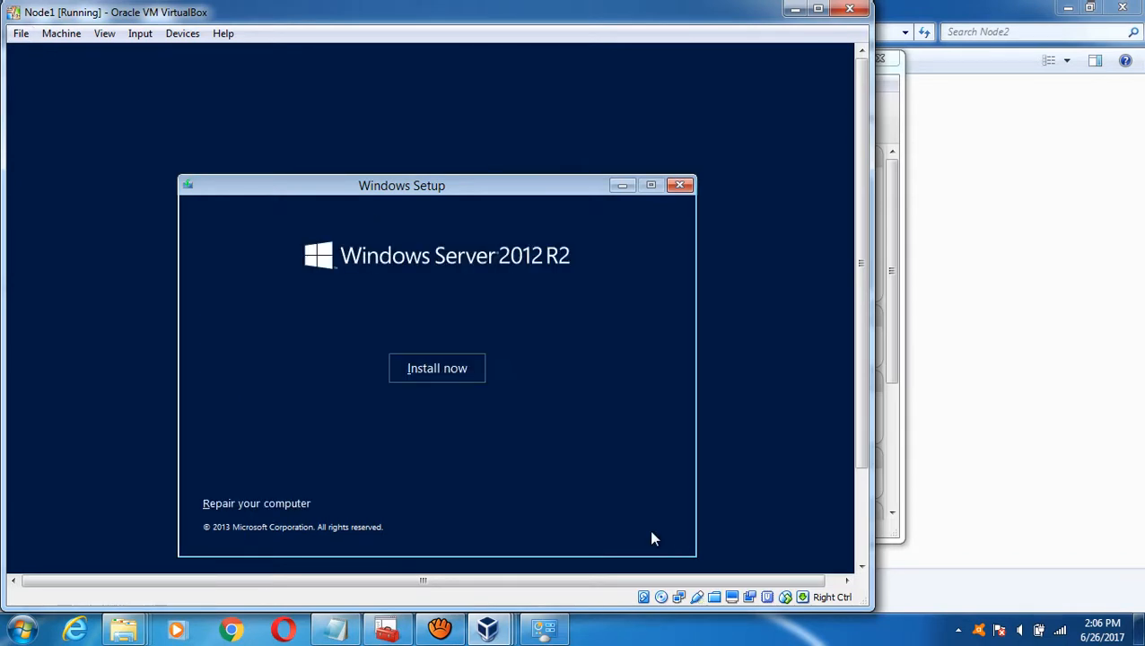
pyautogui.click(438, 375)
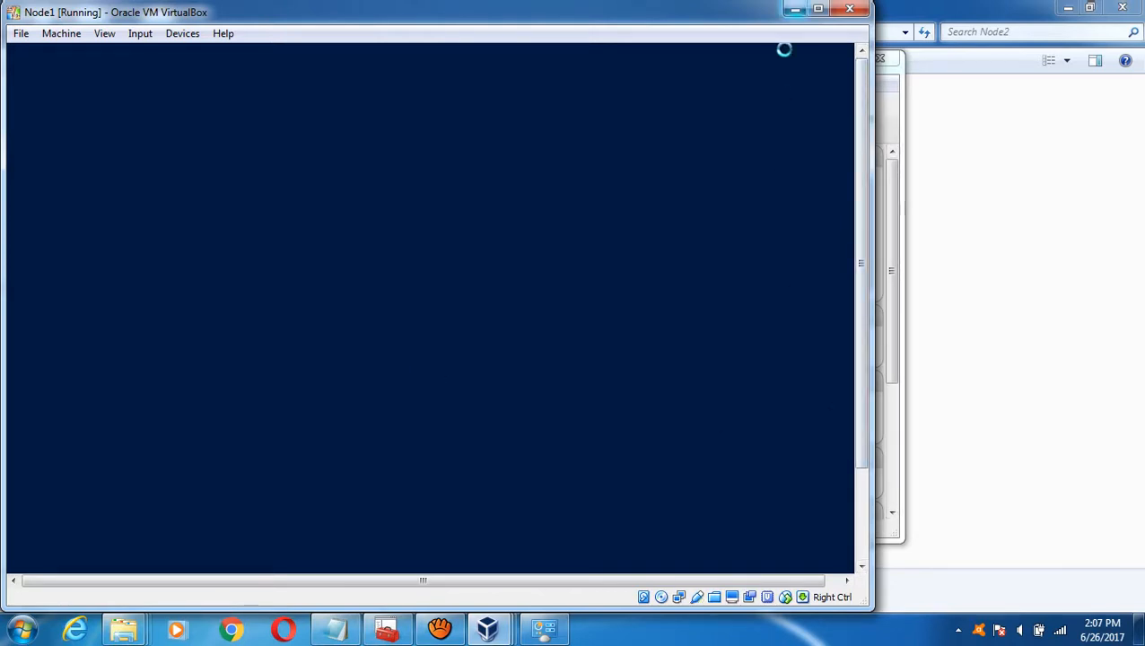
# - Check DC's install progress, then return to Node1 at the product key page
pyautogui.click(795, 9)
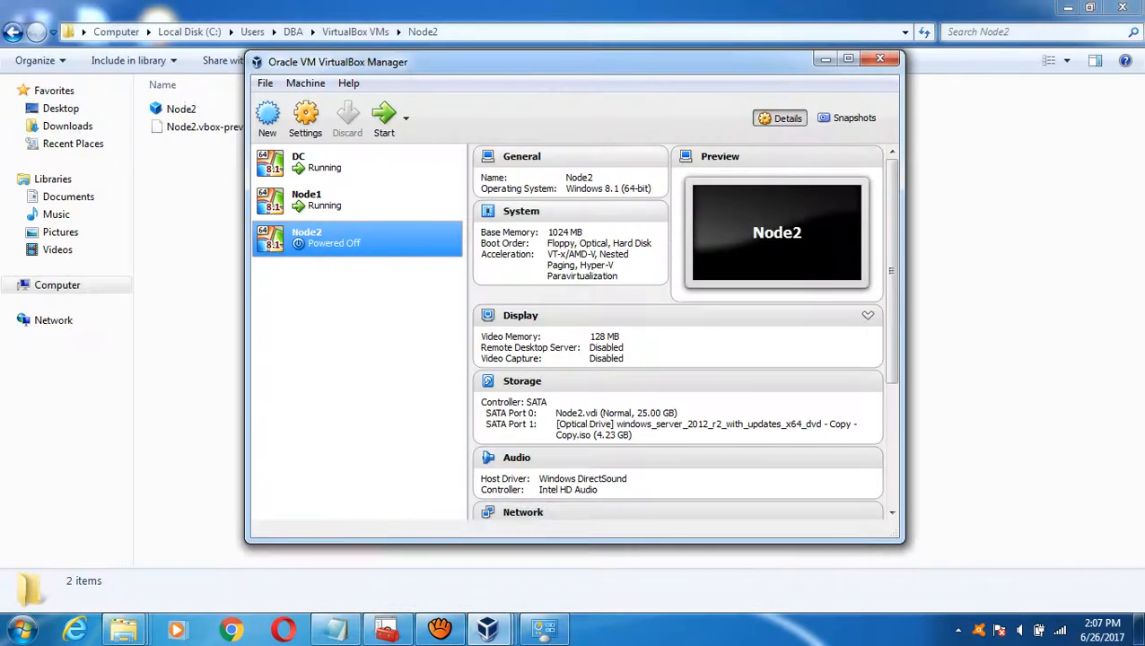
pyautogui.moveTo(487, 628)
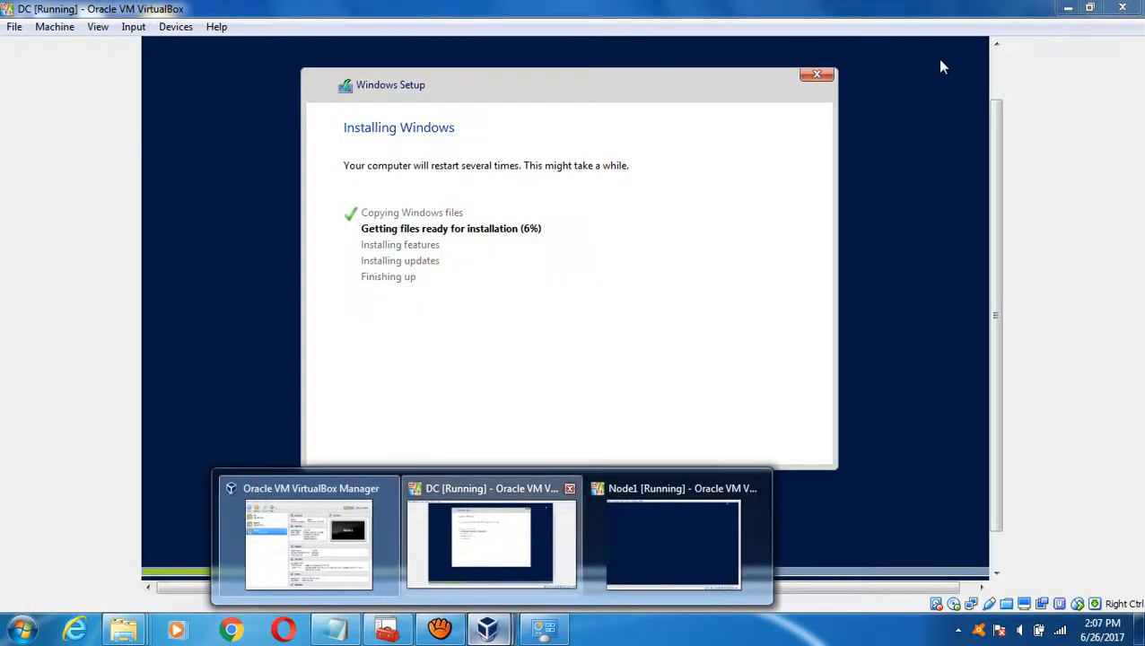
pyautogui.click(466, 529)
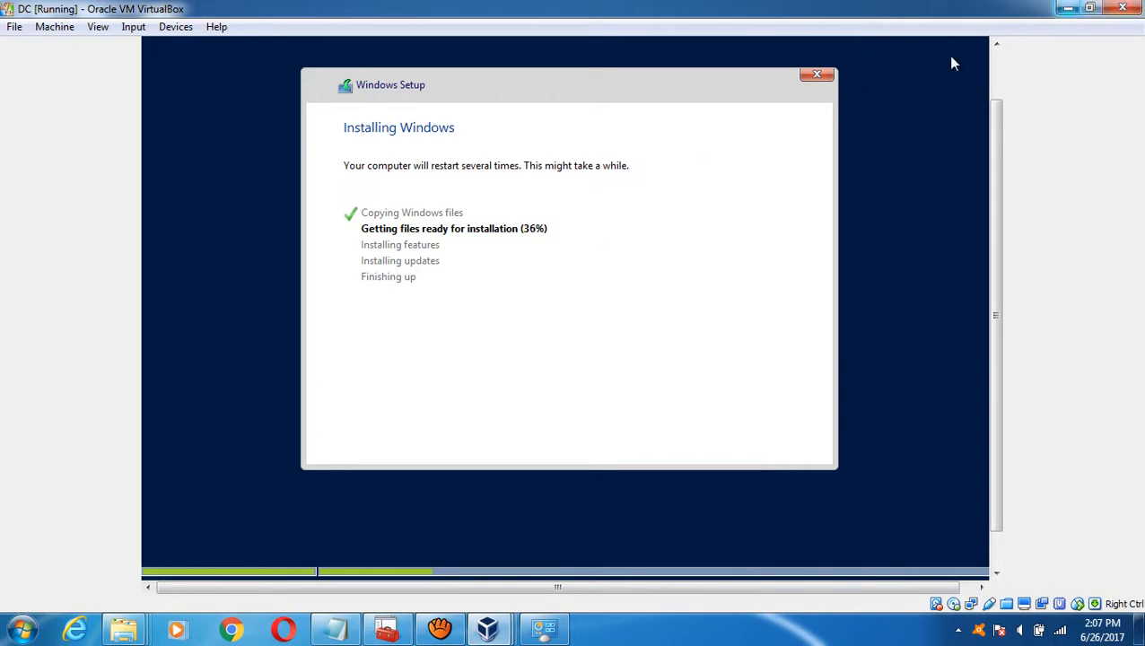
pyautogui.click(1068, 8)
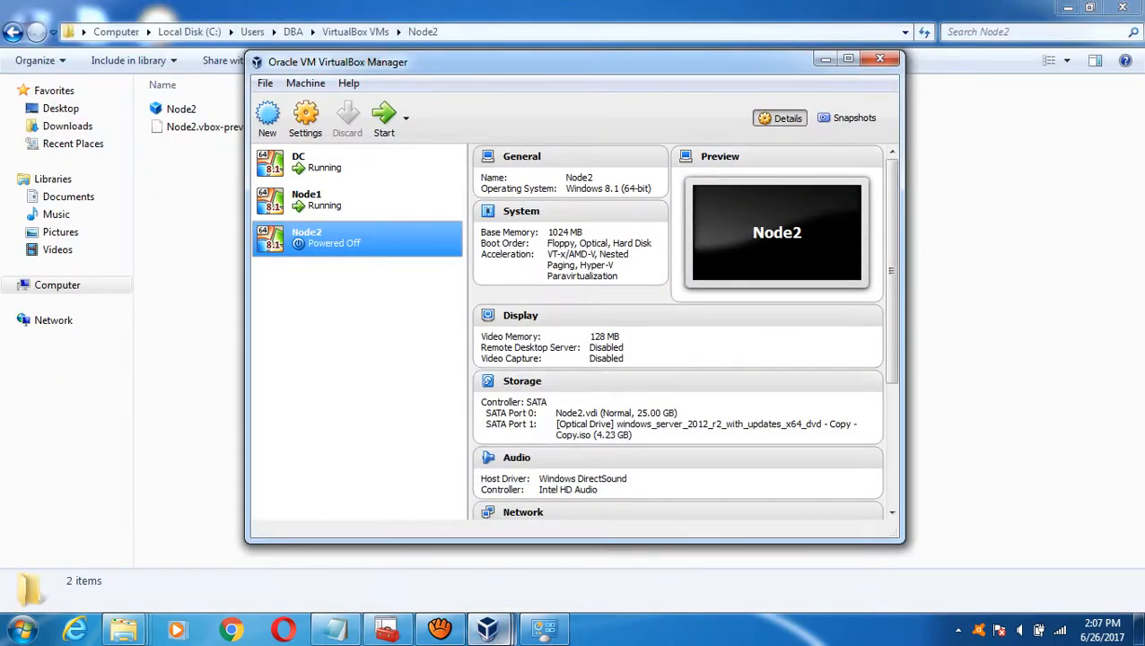
pyautogui.moveTo(489, 630)
pyautogui.click(673, 543)
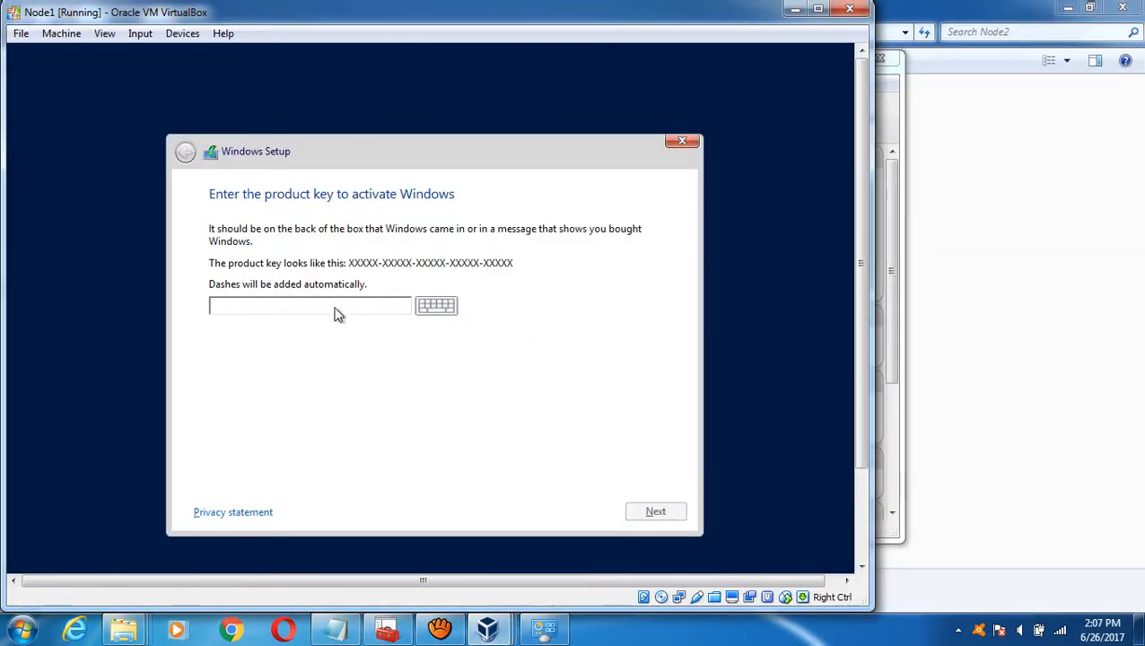
# - Start the Node2 virtual machine from VirtualBox Manager
pyautogui.moveTo(499, 628)
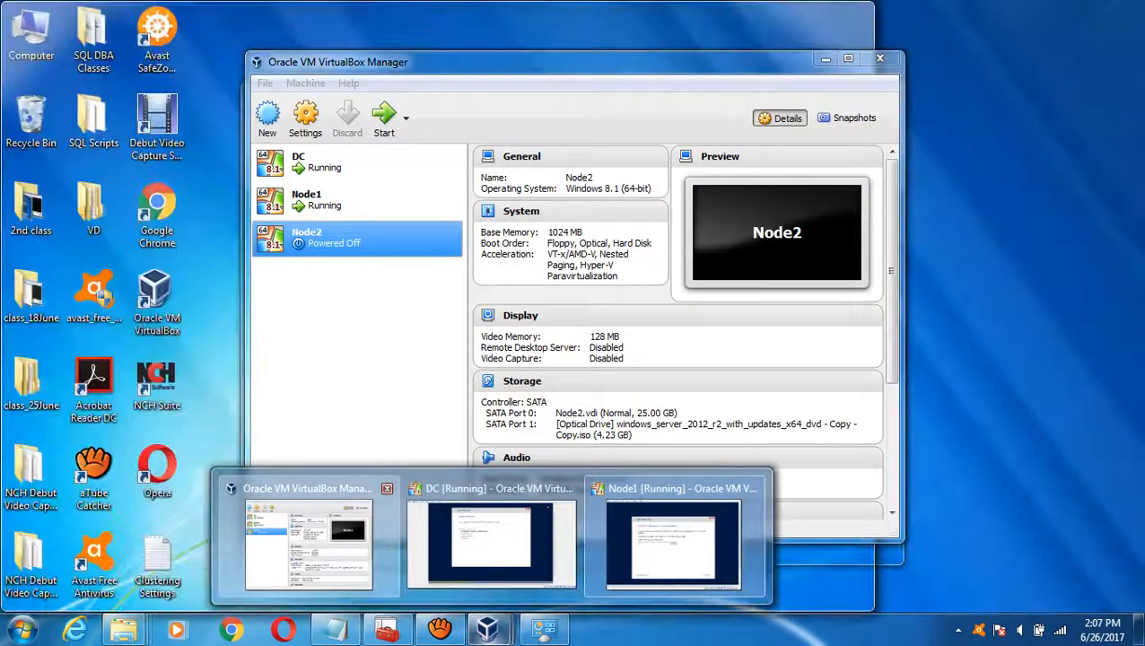
pyautogui.click(309, 538)
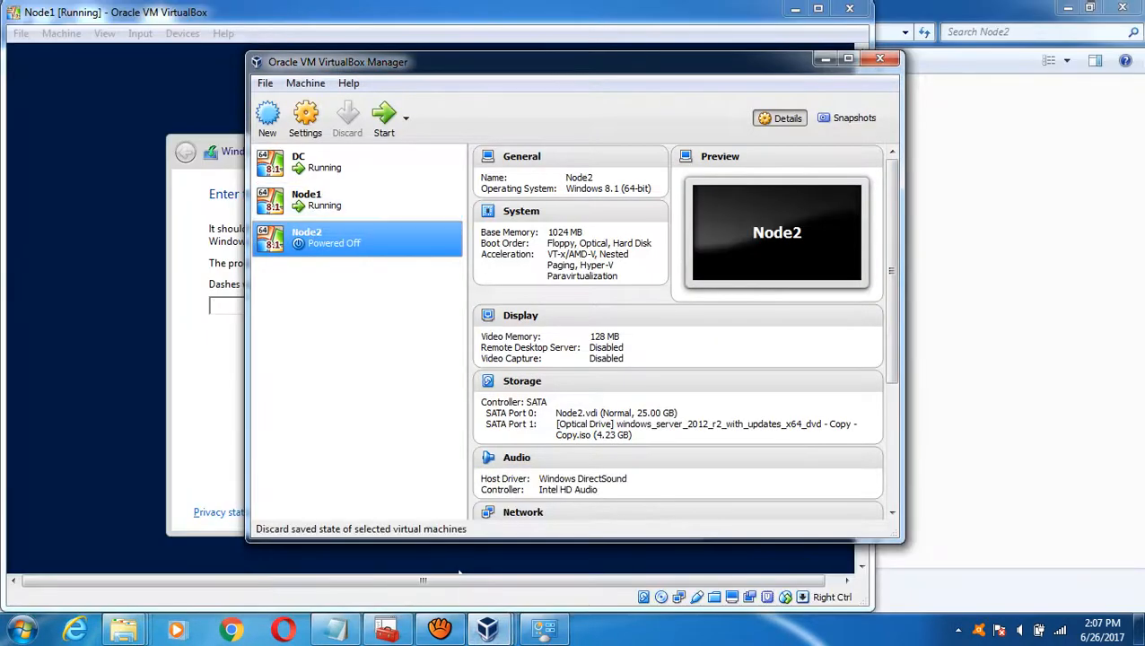
pyautogui.click(384, 115)
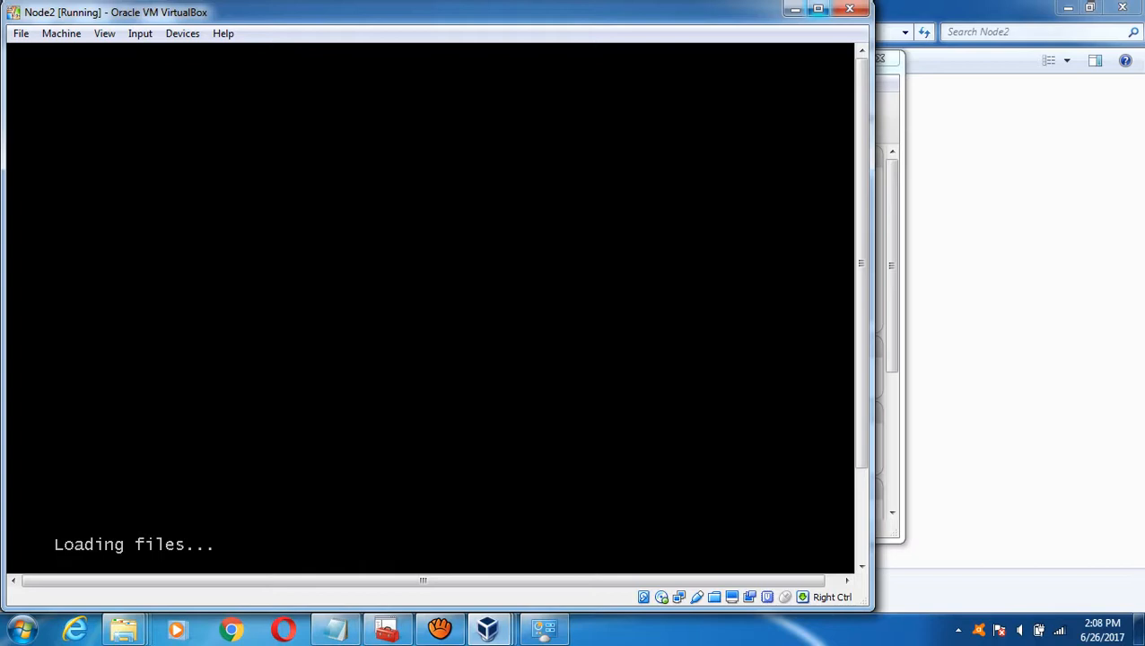
# - Glance at the DC and Node1 installs, then go back to Node2's Windows Setup window
pyautogui.click(794, 9)
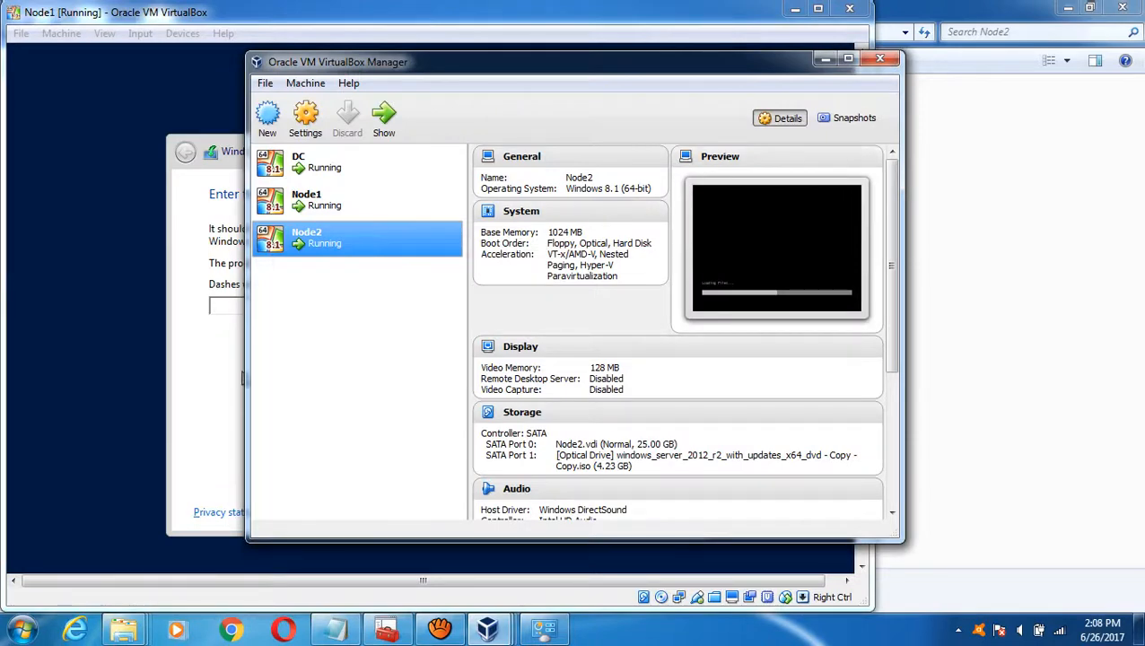
pyautogui.moveTo(488, 628)
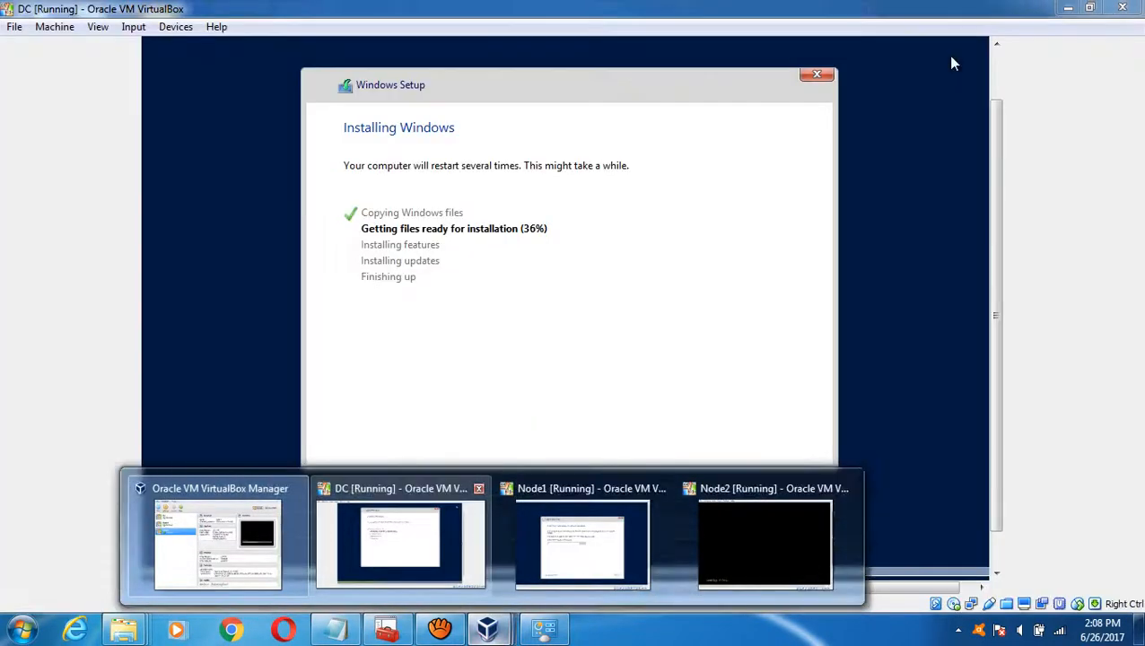
pyautogui.click(390, 542)
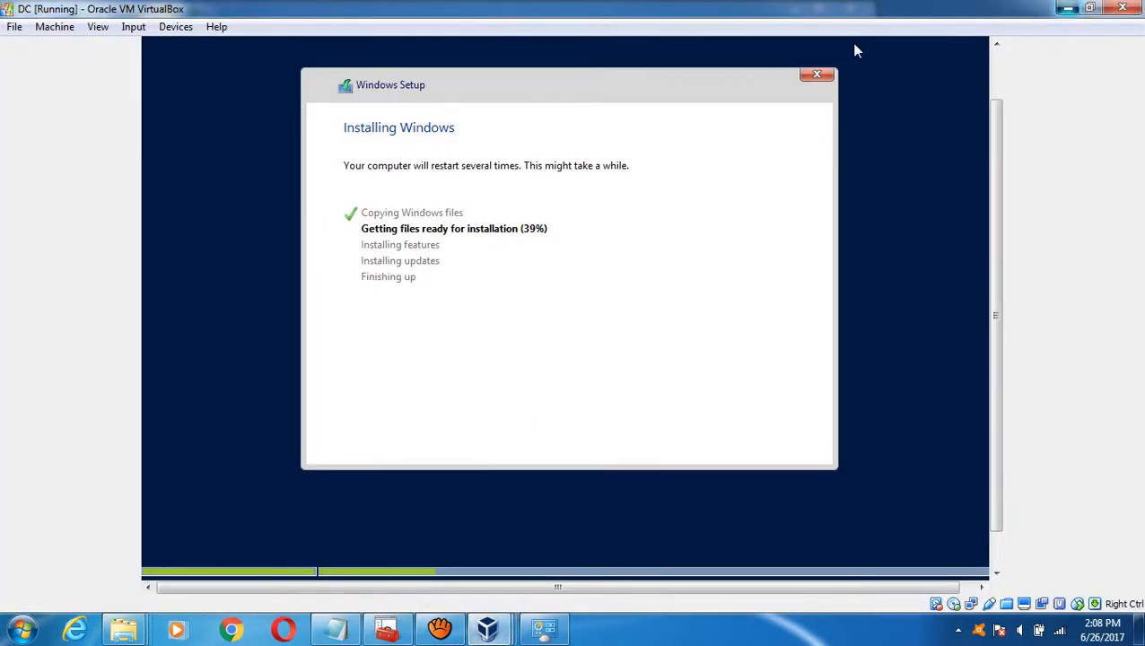
pyautogui.click(1068, 7)
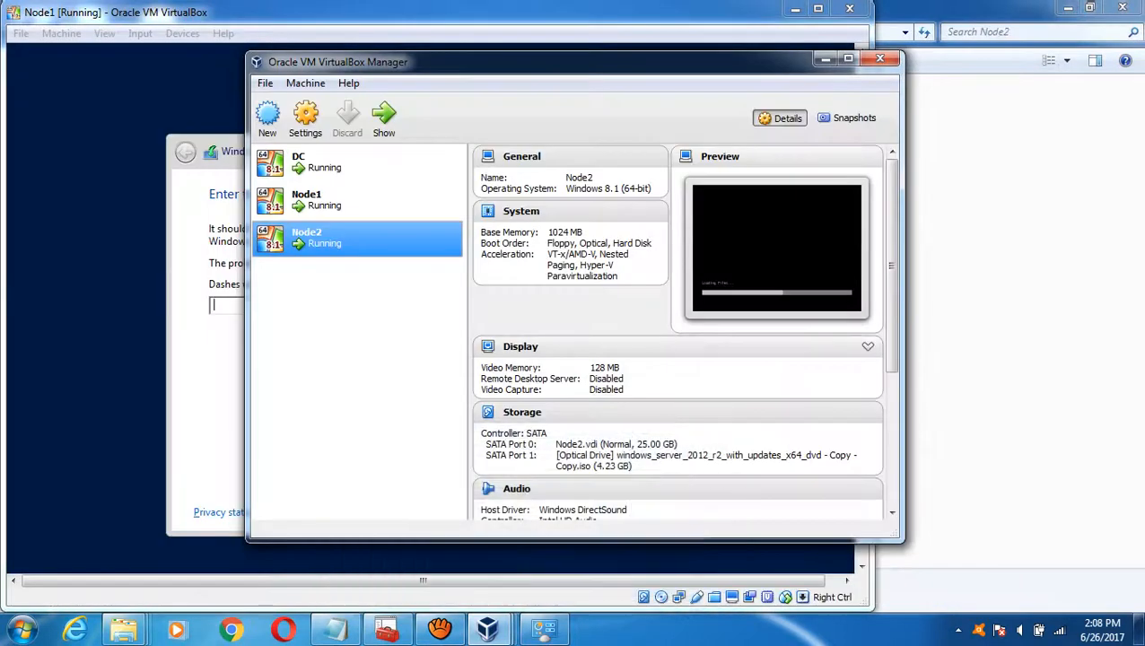
pyautogui.click(516, 570)
pyautogui.moveTo(487, 628)
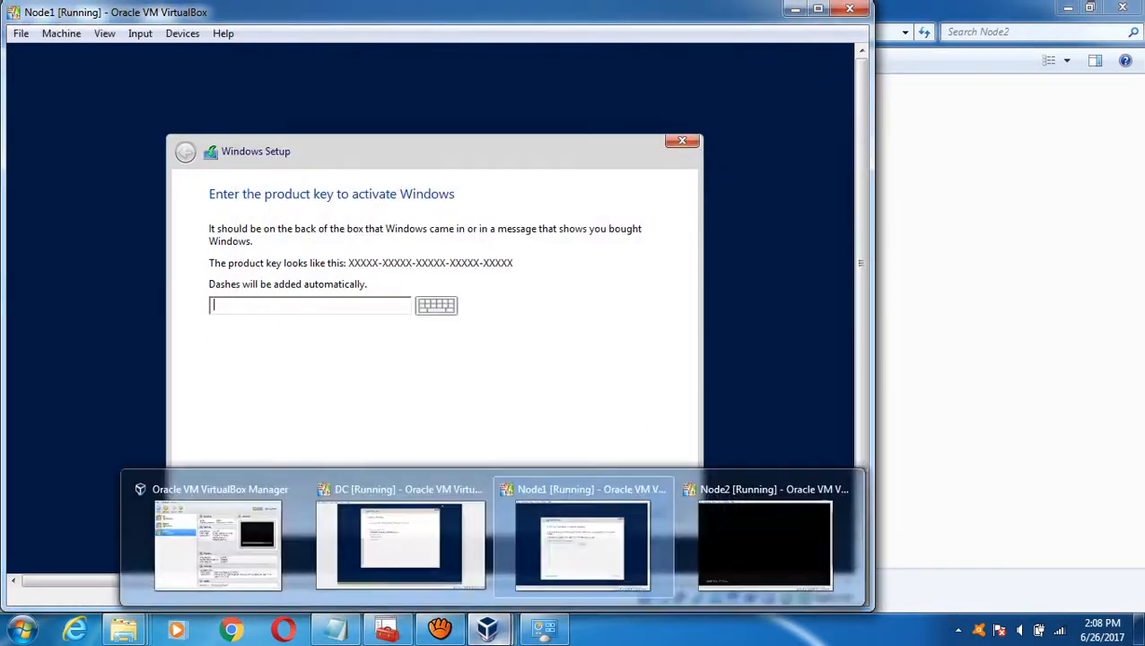
pyautogui.click(764, 538)
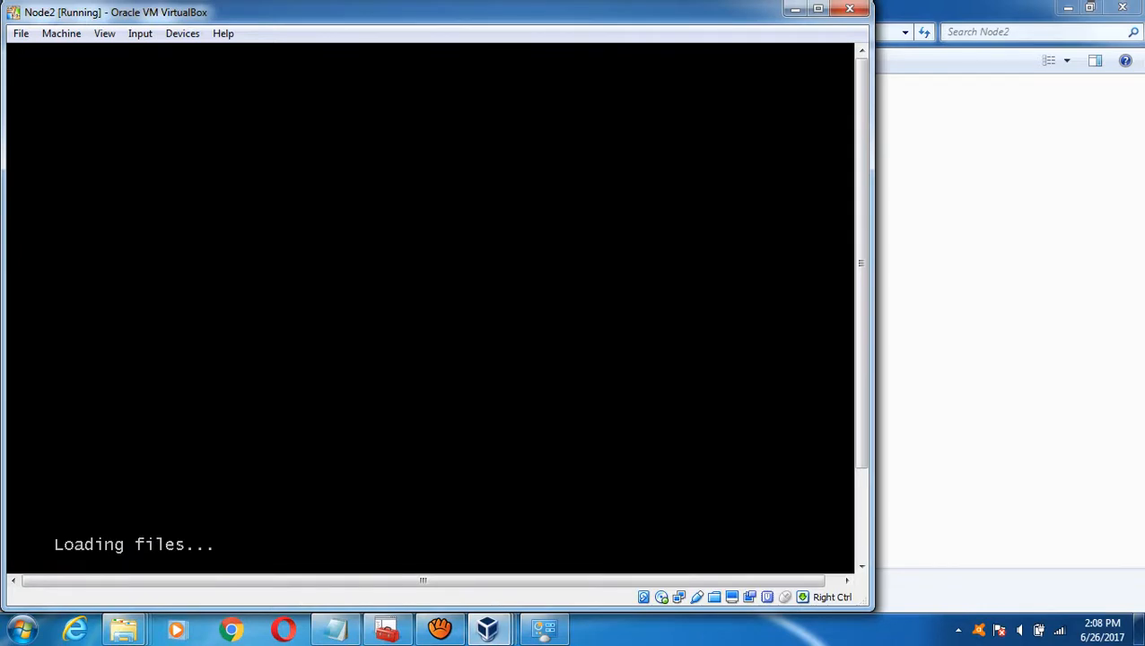
pyautogui.click(439, 628)
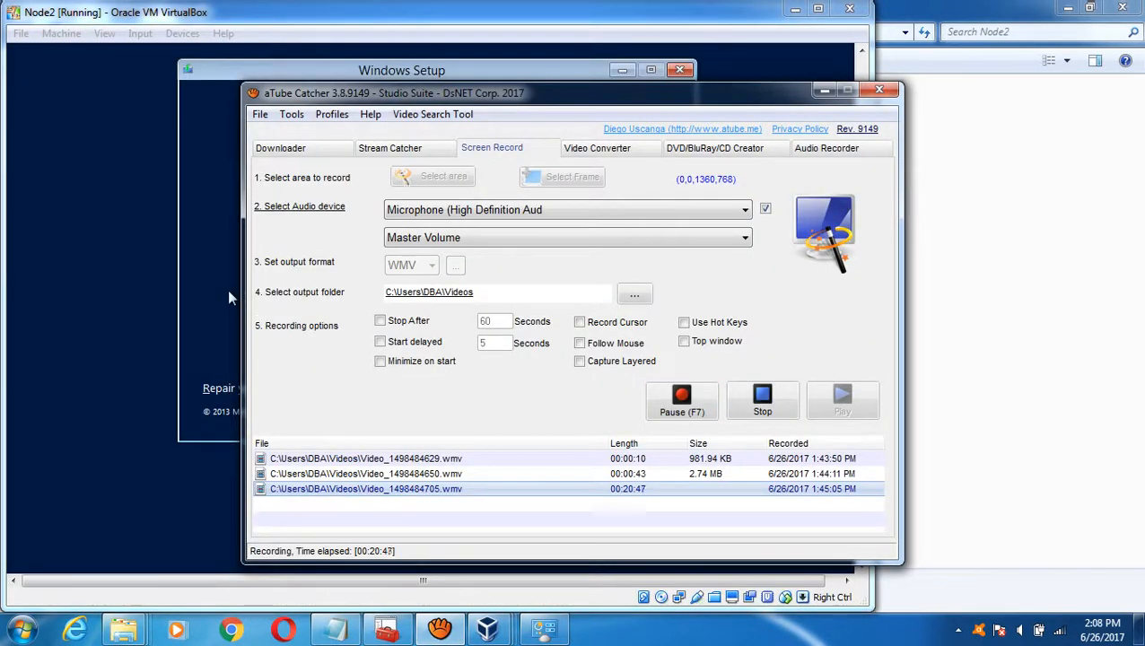
pyautogui.click(240, 287)
# - Start Windows Server 2012 R2 installation on Node2 and return to its installer at OS selection
pyautogui.click(448, 259)
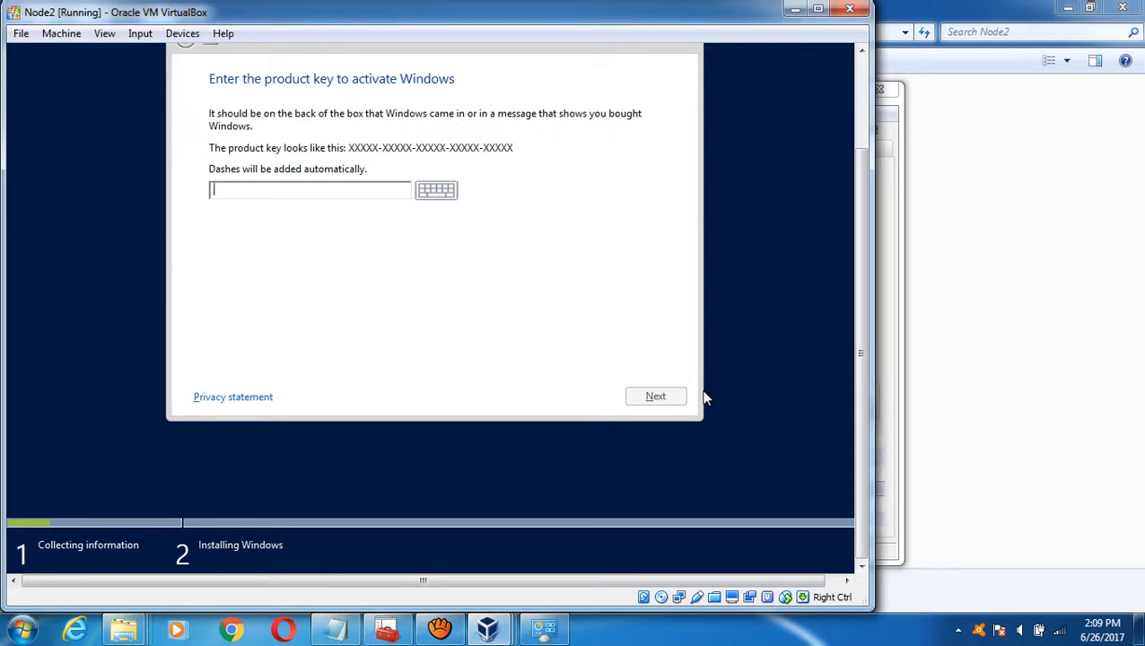
pyautogui.moveTo(439, 628)
pyautogui.click(463, 570)
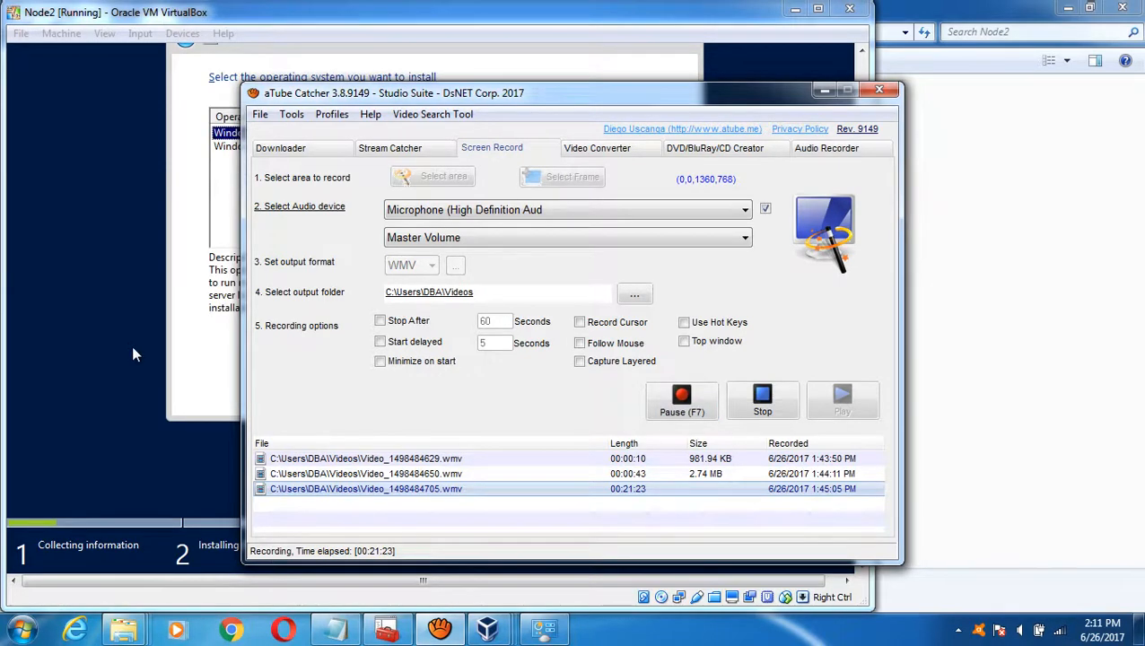
pyautogui.click(133, 353)
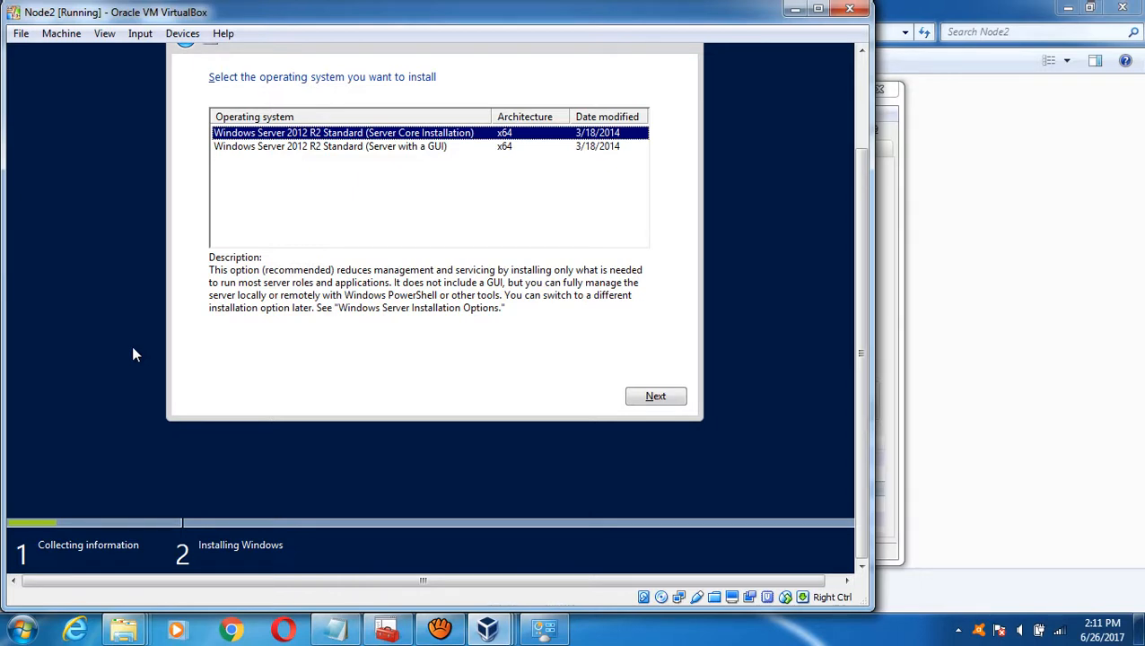
# - Choose Windows Server 2012 R2 Standard (Server with a GUI) and continue on two VMs, including Node1, then bring up Node2
pyautogui.click(348, 151)
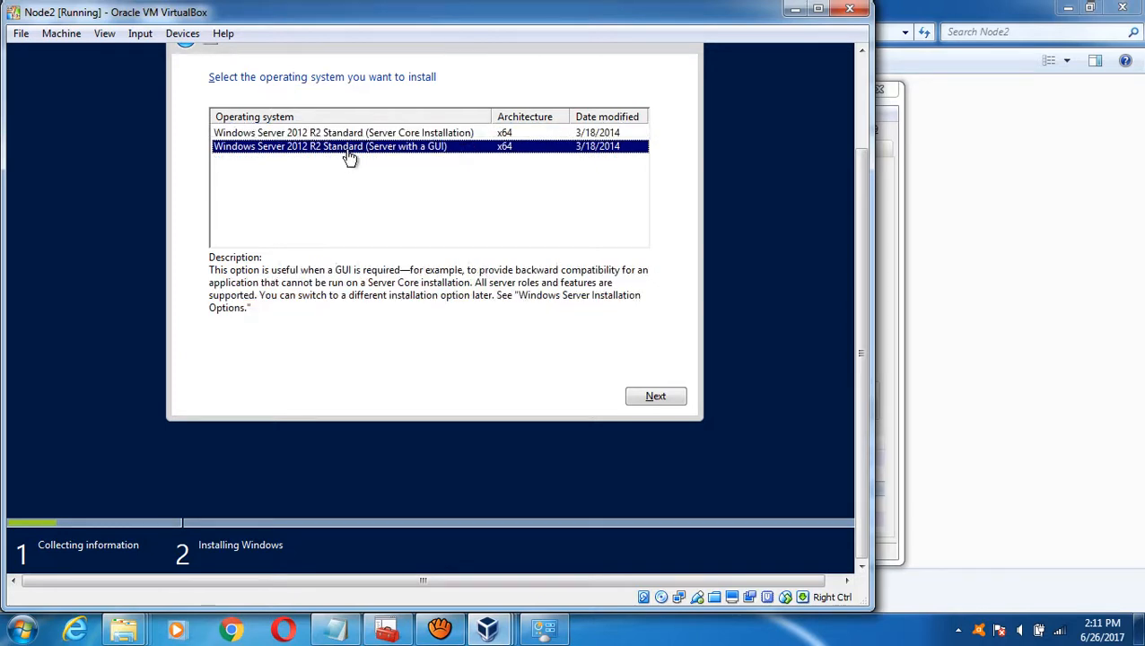
pyautogui.click(654, 396)
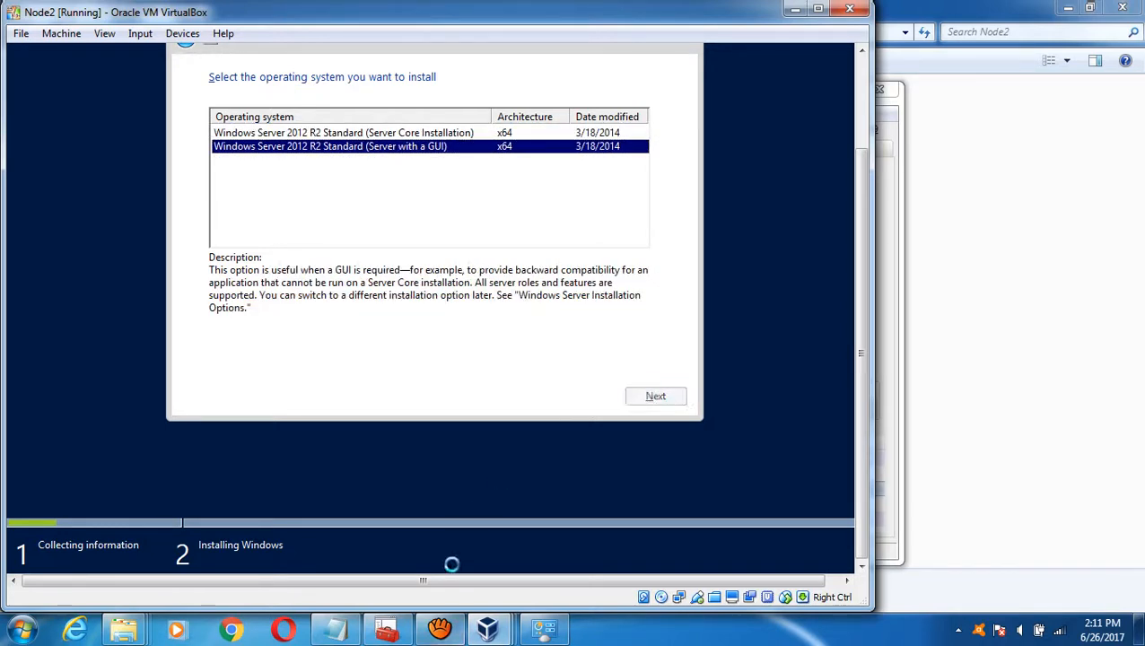
pyautogui.moveTo(487, 628)
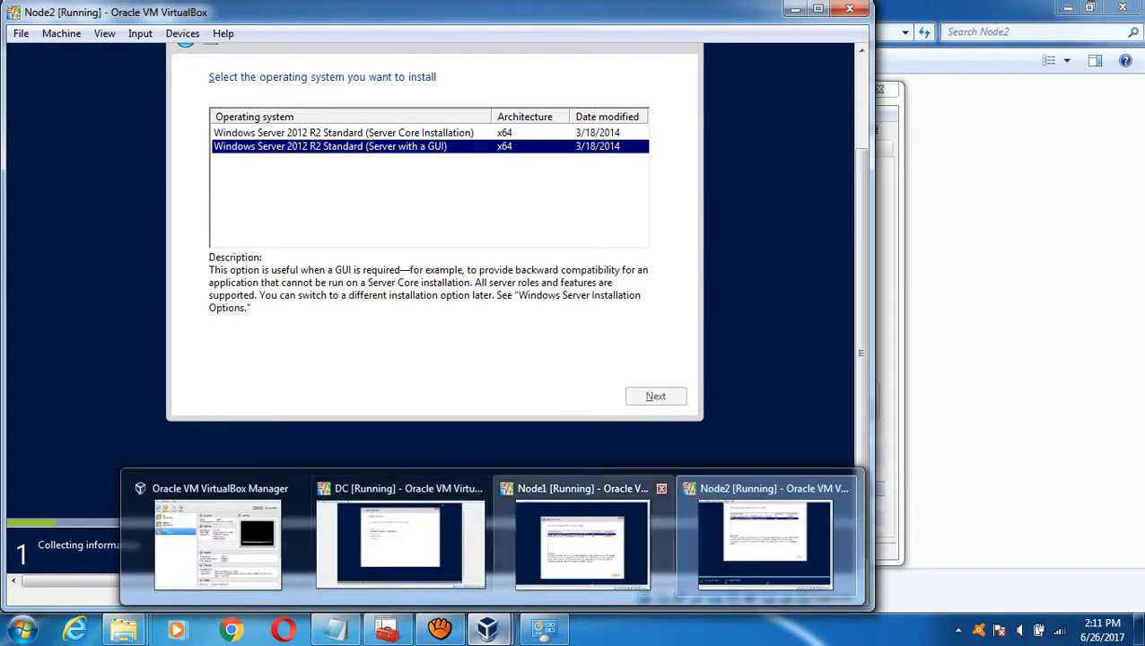
pyautogui.click(558, 551)
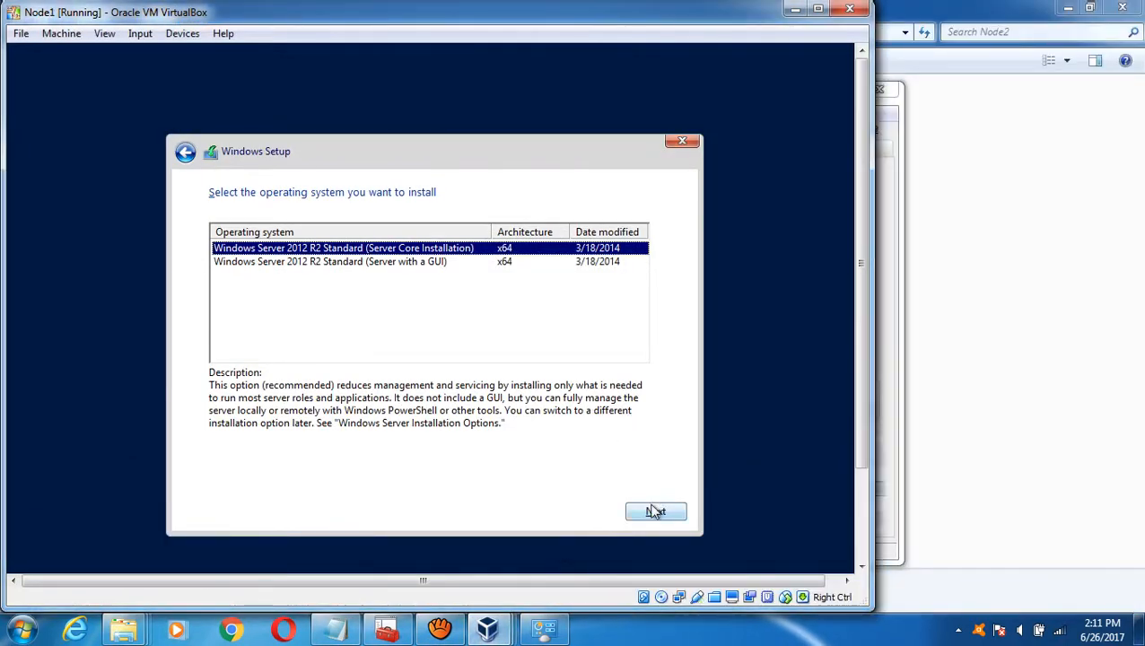
pyautogui.click(405, 264)
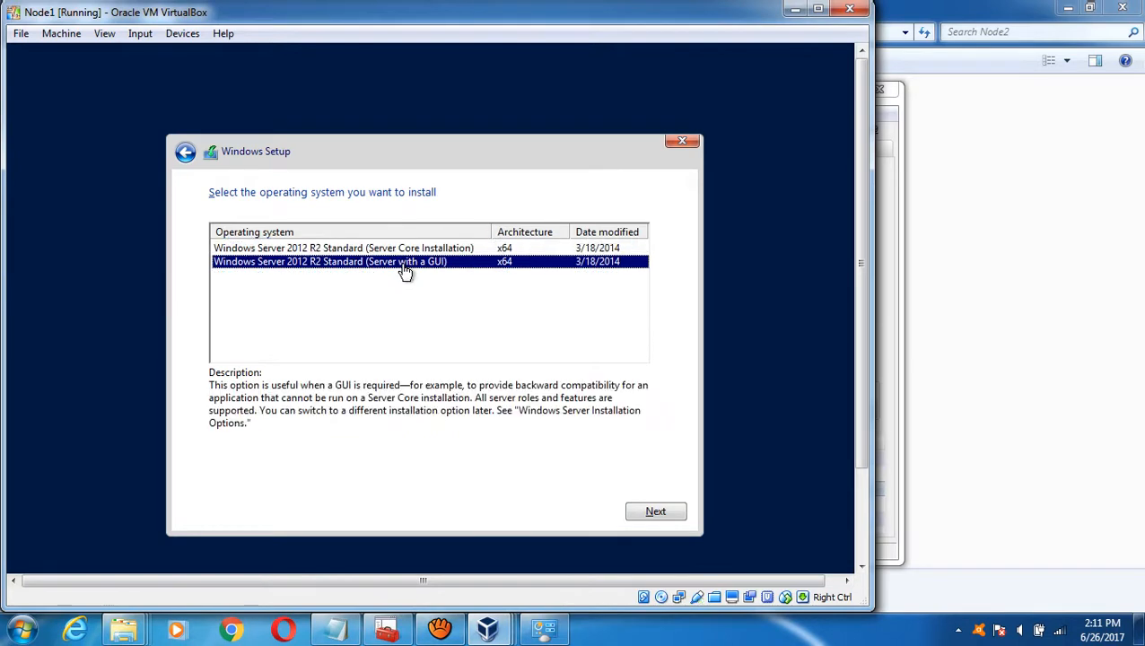
pyautogui.click(647, 513)
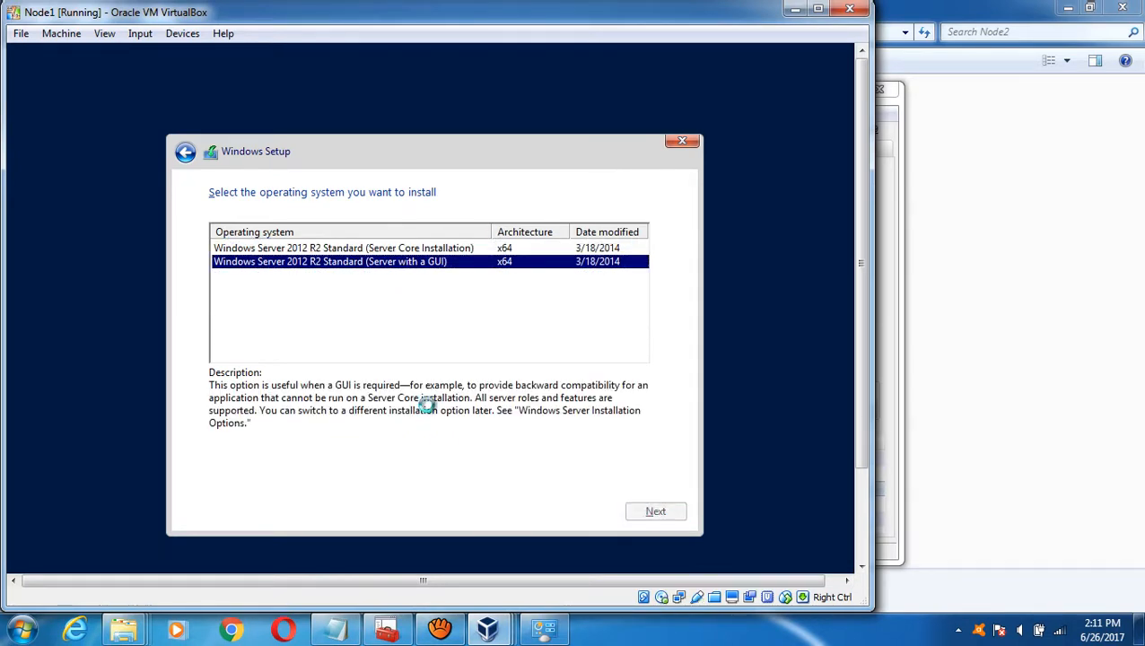
pyautogui.moveTo(473, 633)
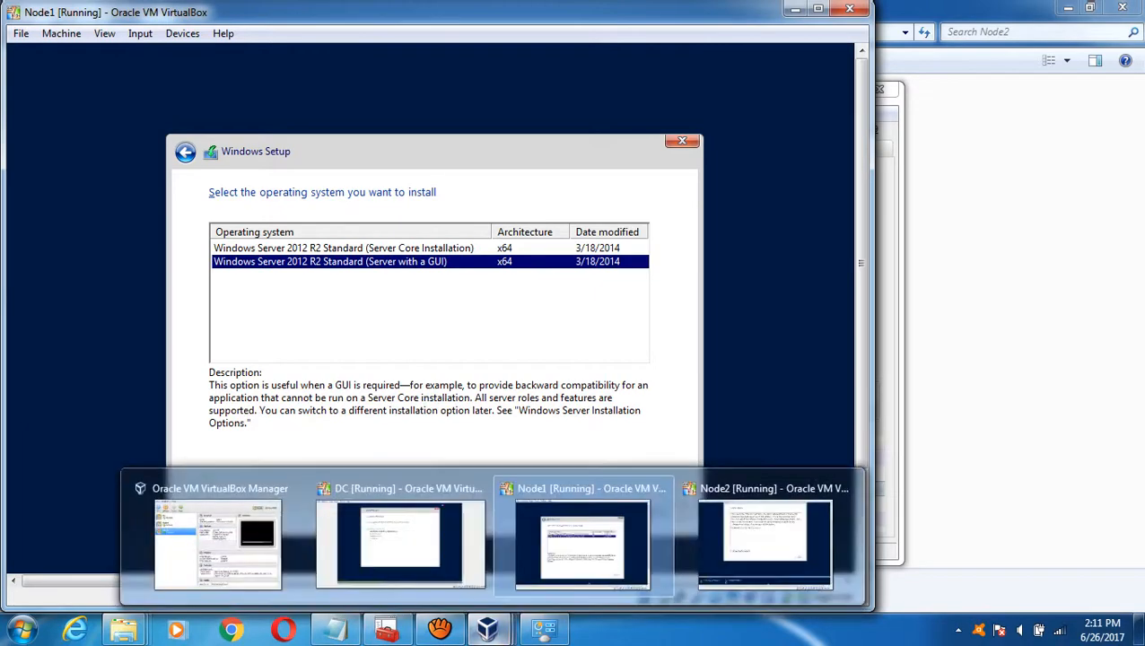
pyautogui.click(765, 542)
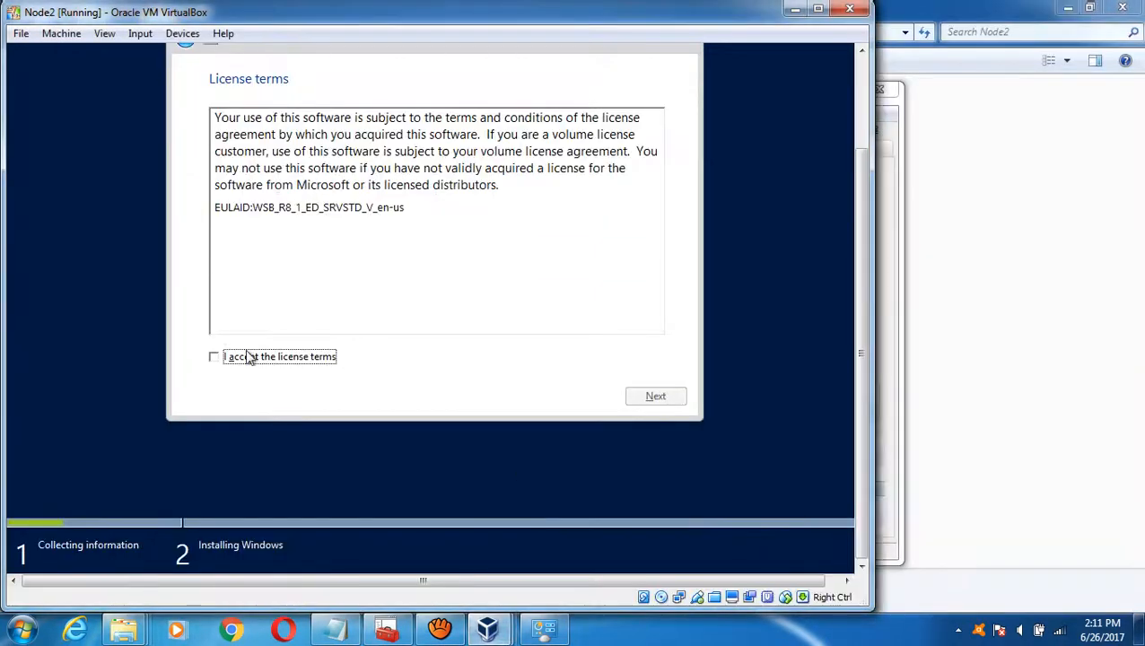
# - Accept the license terms on Node2 and choose a Custom (Windows only) installation
pyautogui.click(232, 356)
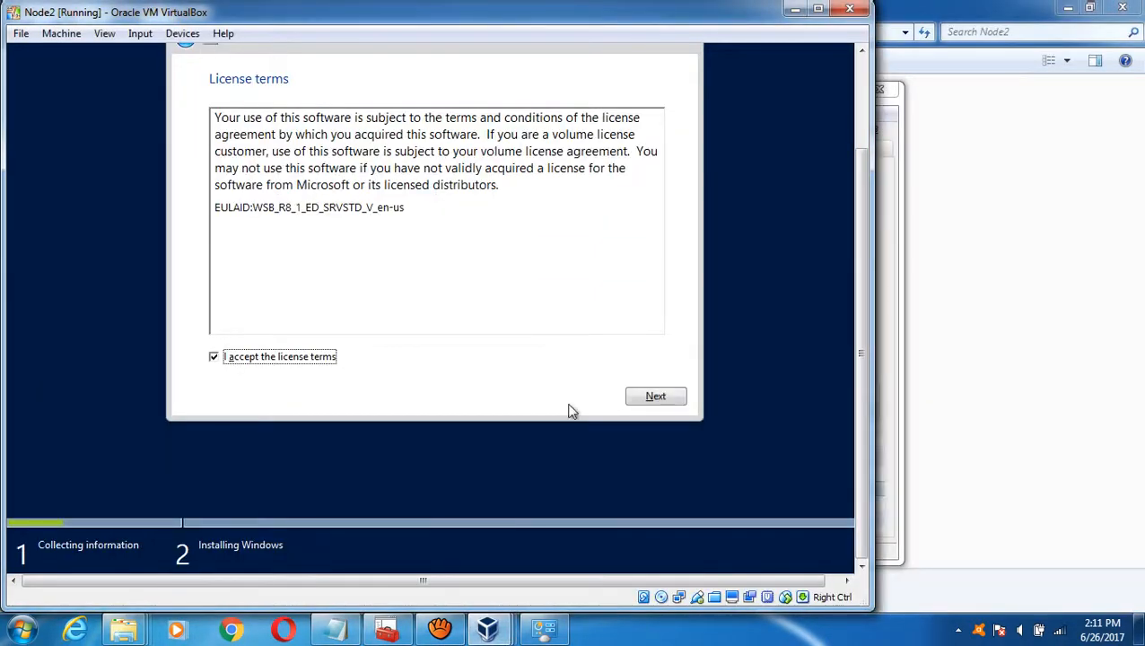
pyautogui.click(655, 397)
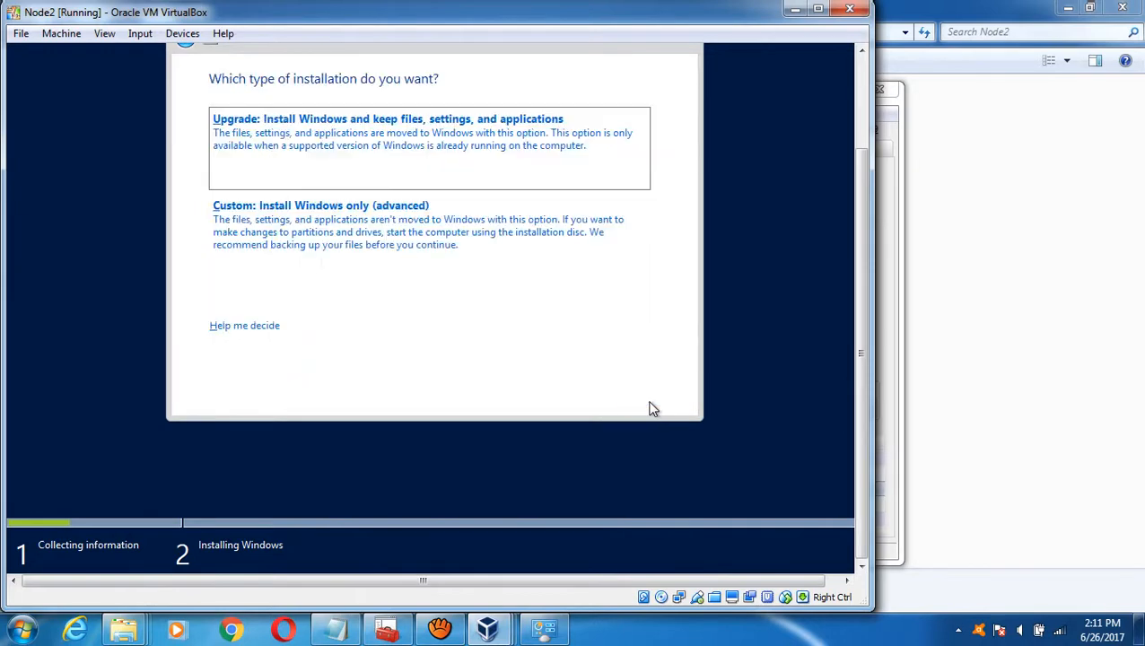
pyautogui.click(382, 254)
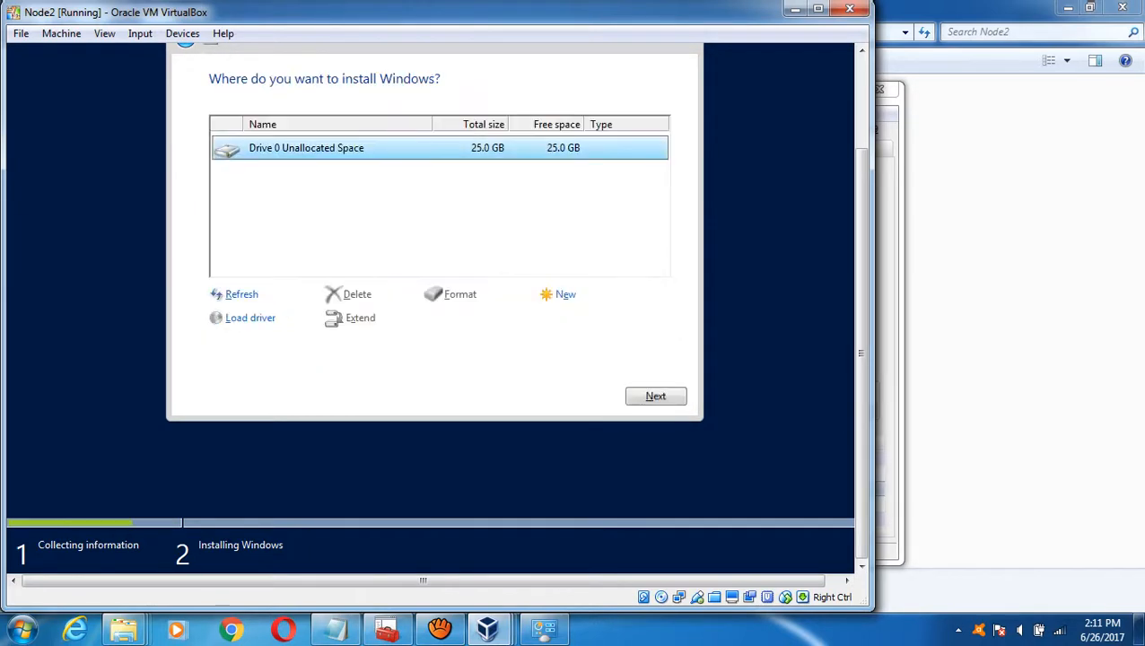
# - Create a 25600 MB partition, format Partition 2, and start installing Windows onto it
pyautogui.click(567, 302)
pyautogui.click(597, 325)
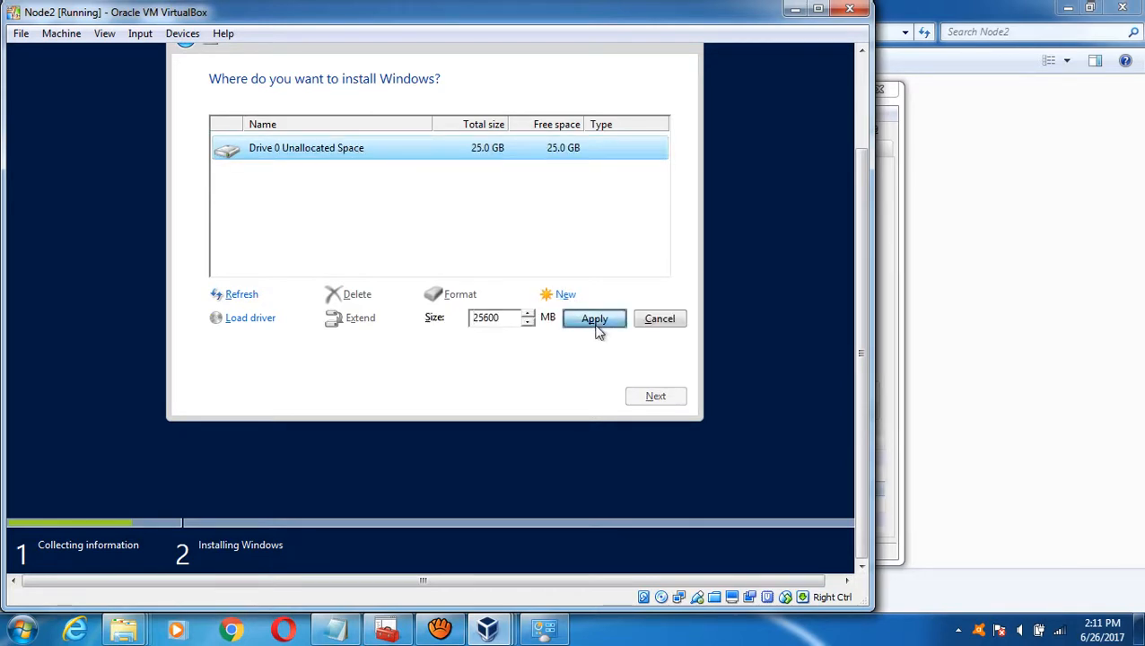
pyautogui.click(556, 321)
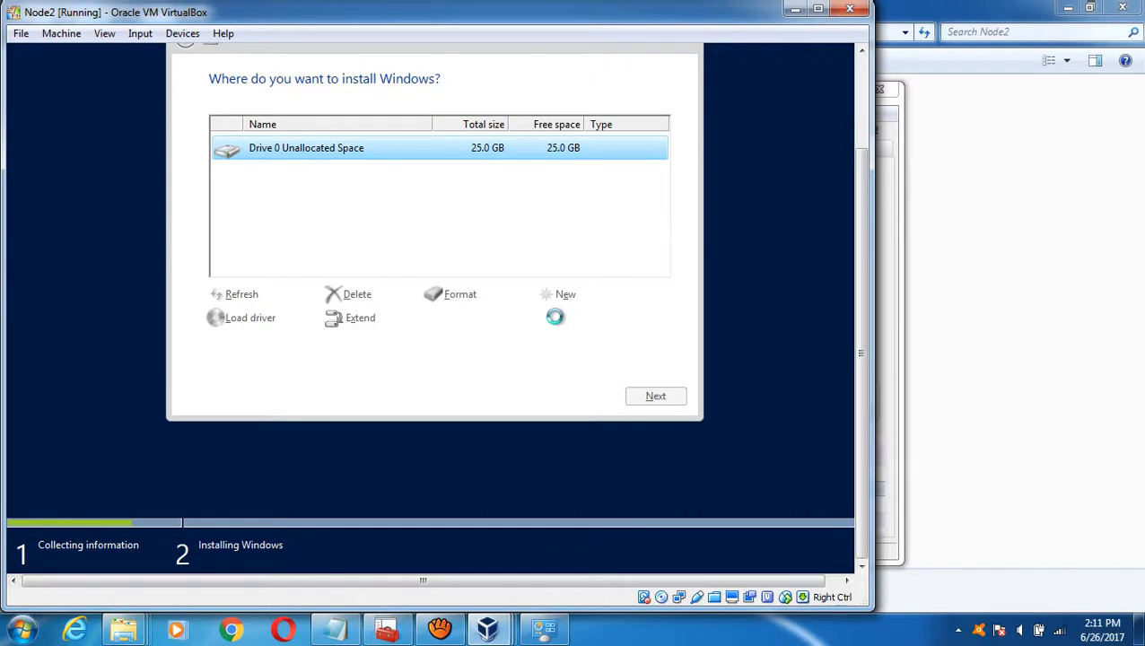
pyautogui.click(478, 305)
pyautogui.click(554, 325)
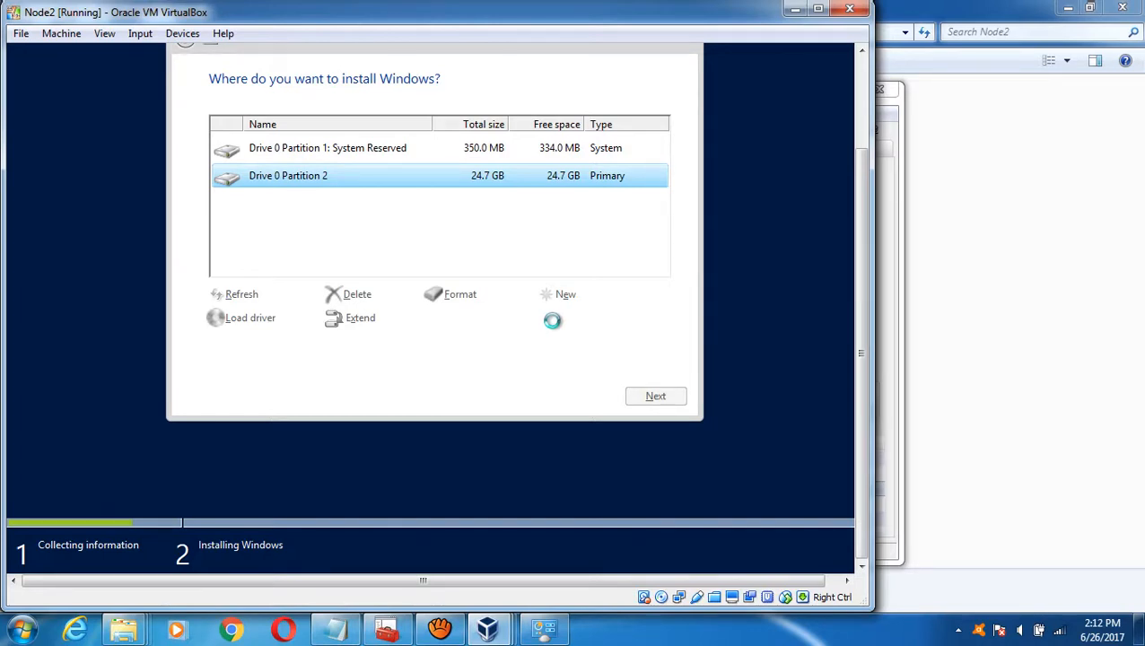
pyautogui.moveTo(489, 628)
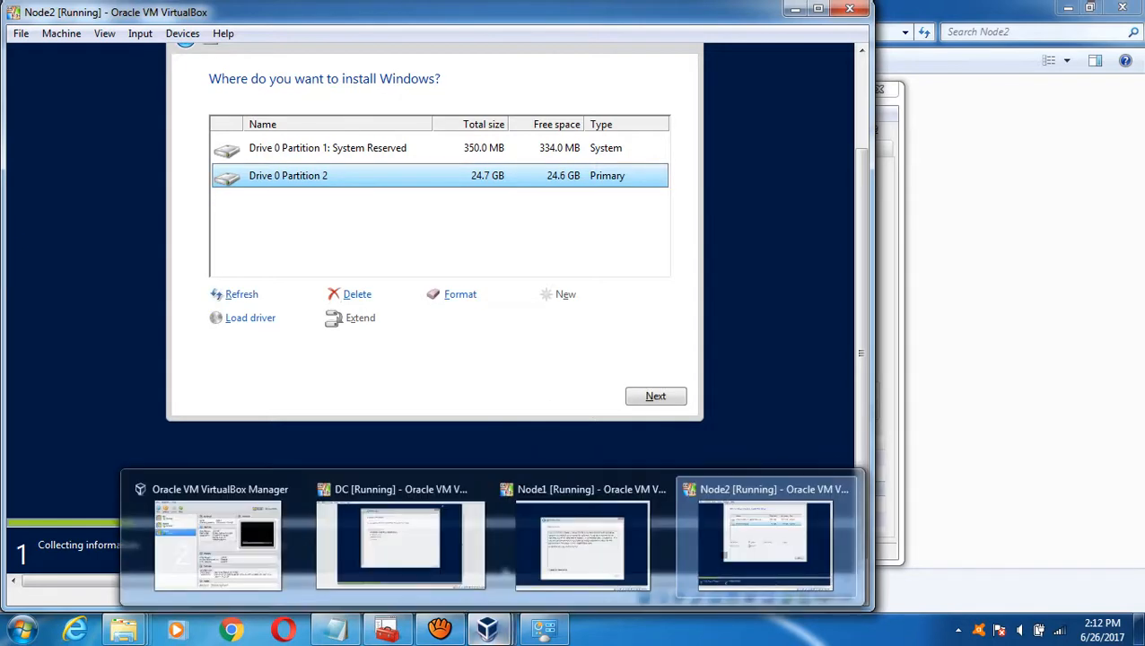
pyautogui.click(653, 397)
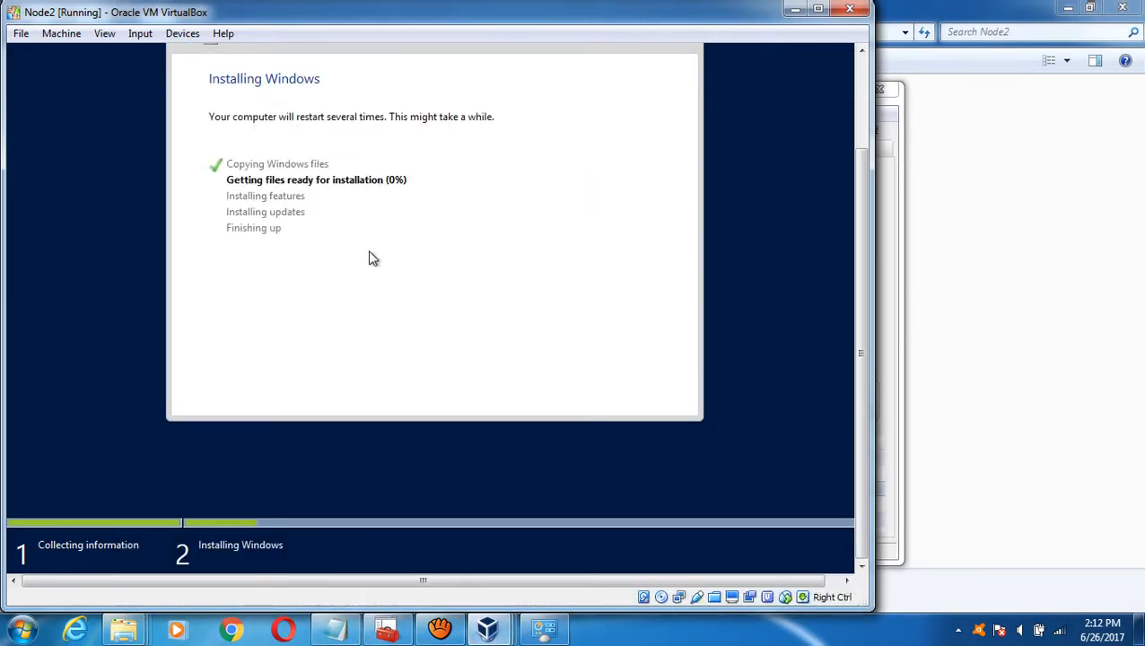
# - On Node1, accept the license terms and choose a Custom (Windows only) installation
pyautogui.click(795, 8)
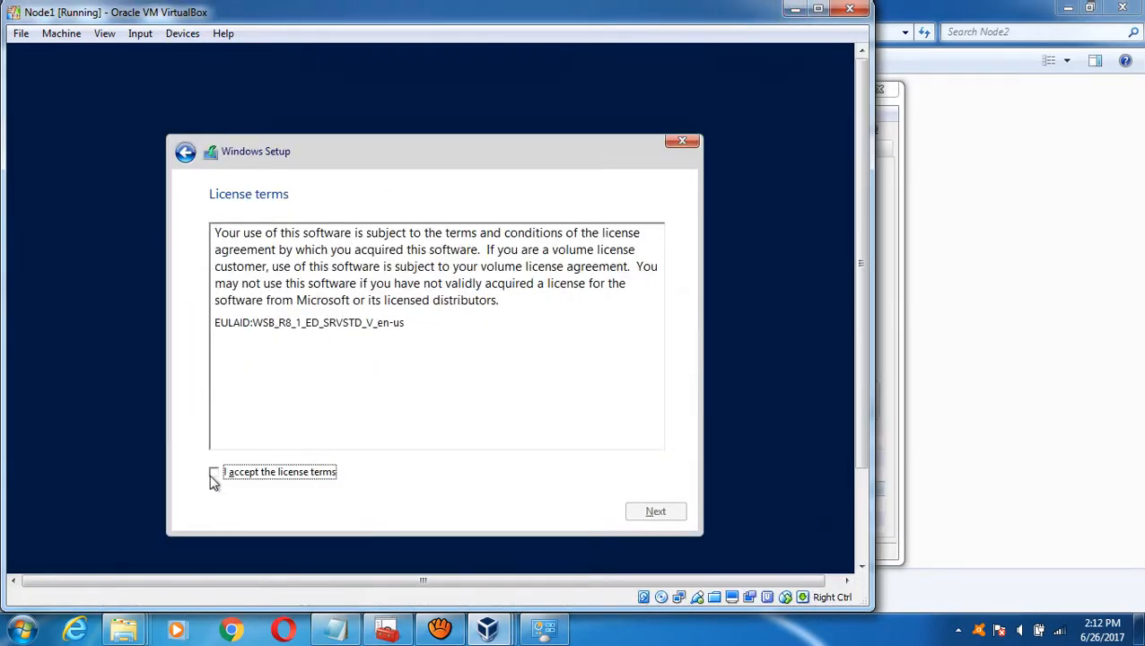
pyautogui.click(213, 476)
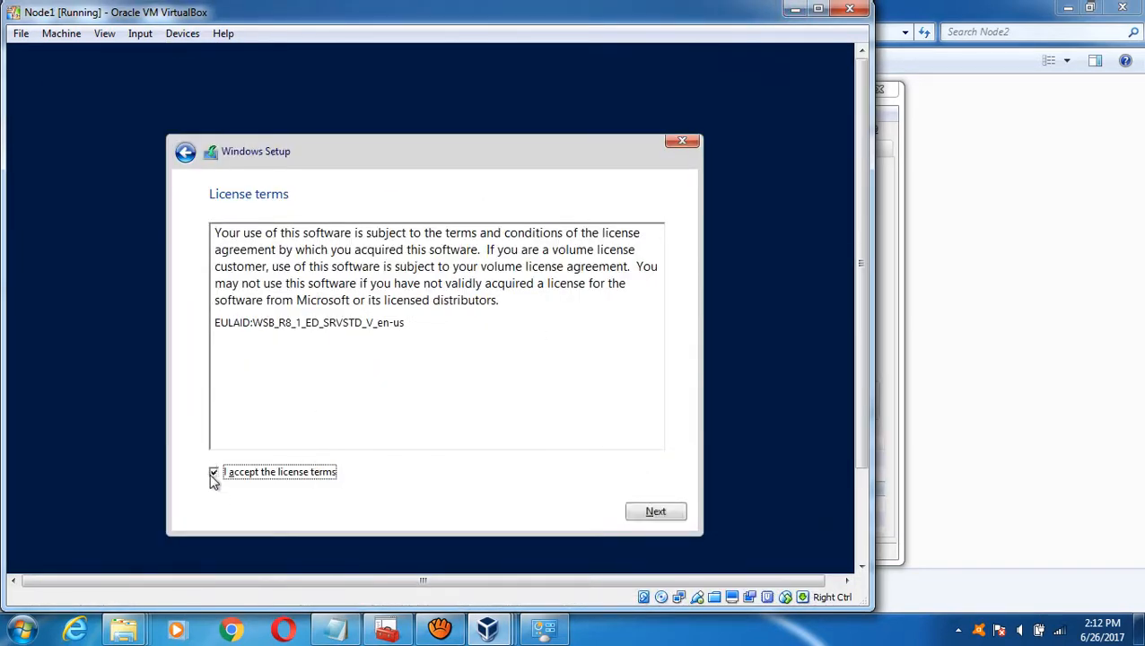
pyautogui.click(655, 510)
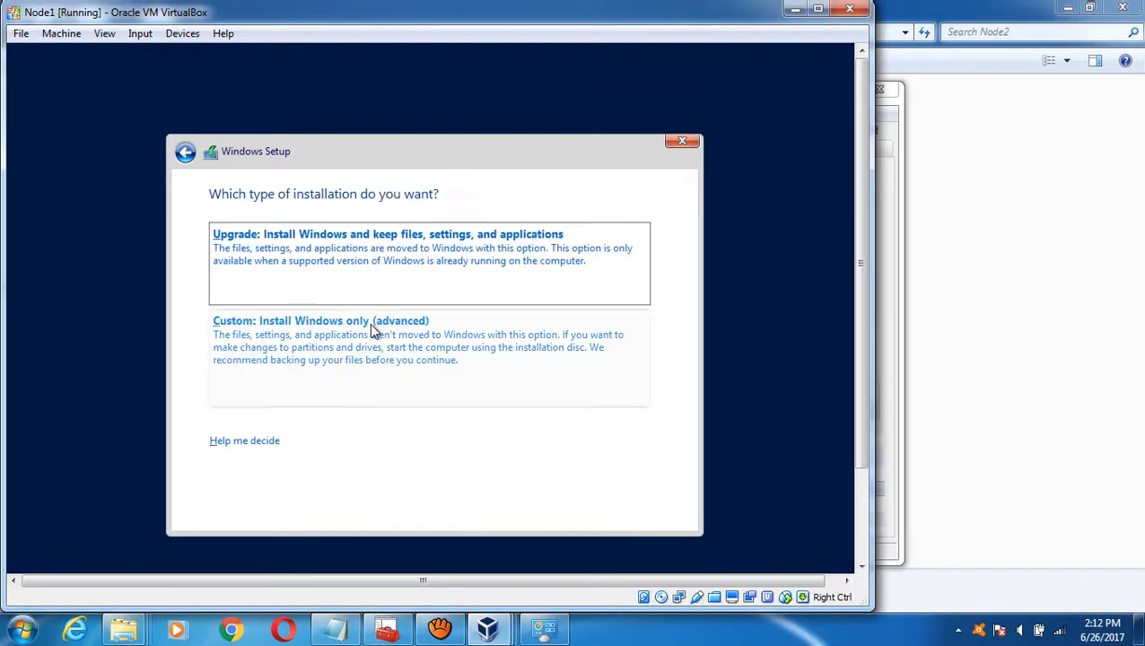
pyautogui.click(374, 332)
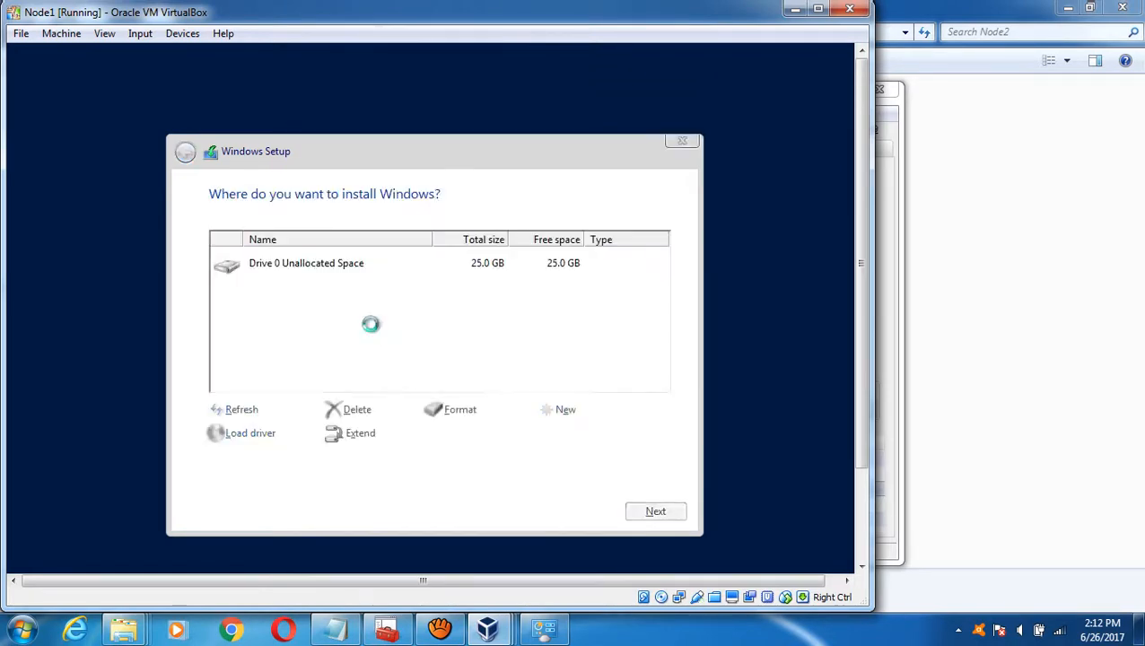
# - Create a 25600 MB partition on Node1, format Partition 2, and start installing Windows there
pyautogui.click(560, 412)
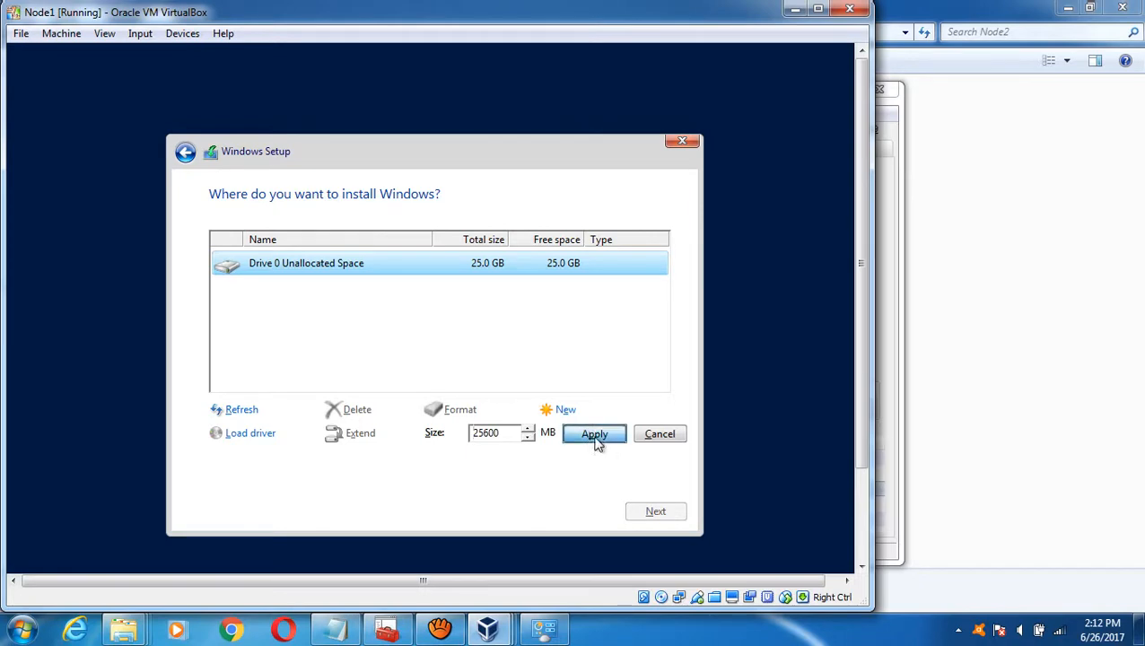
pyautogui.click(594, 434)
pyautogui.click(545, 430)
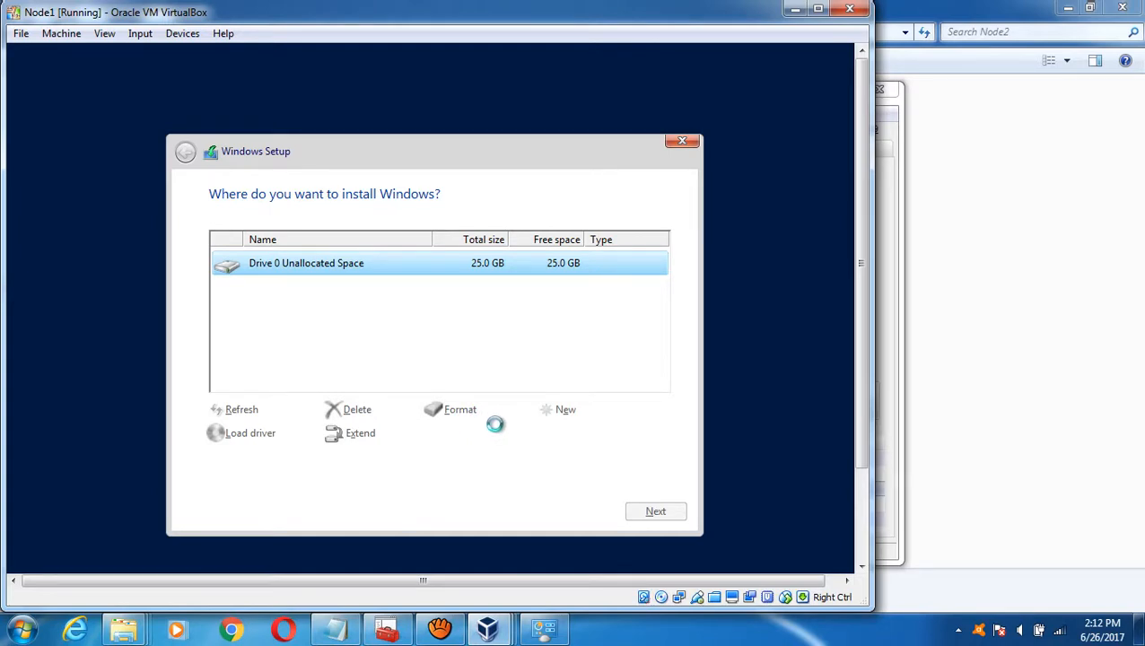
pyautogui.click(449, 422)
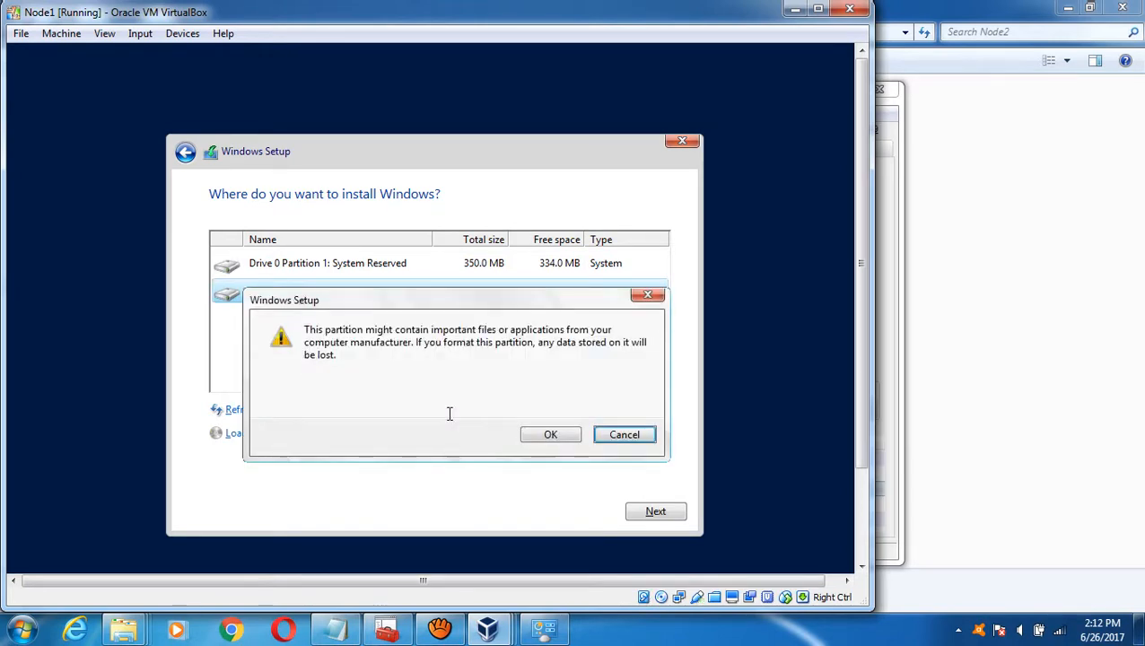
pyautogui.click(545, 433)
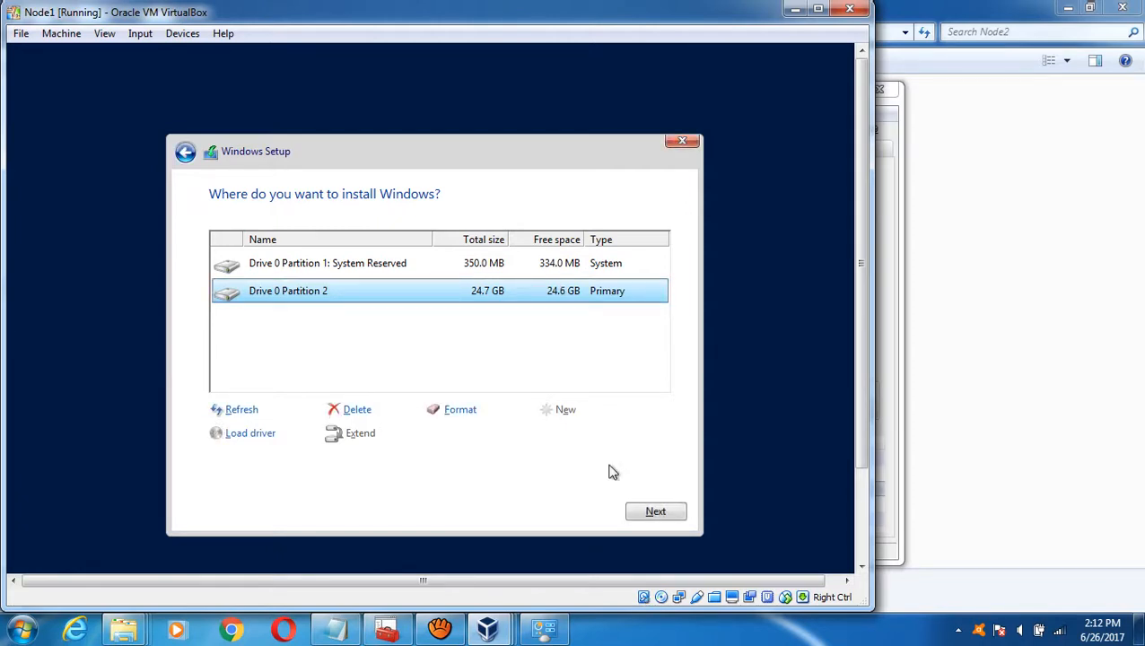
pyautogui.click(658, 511)
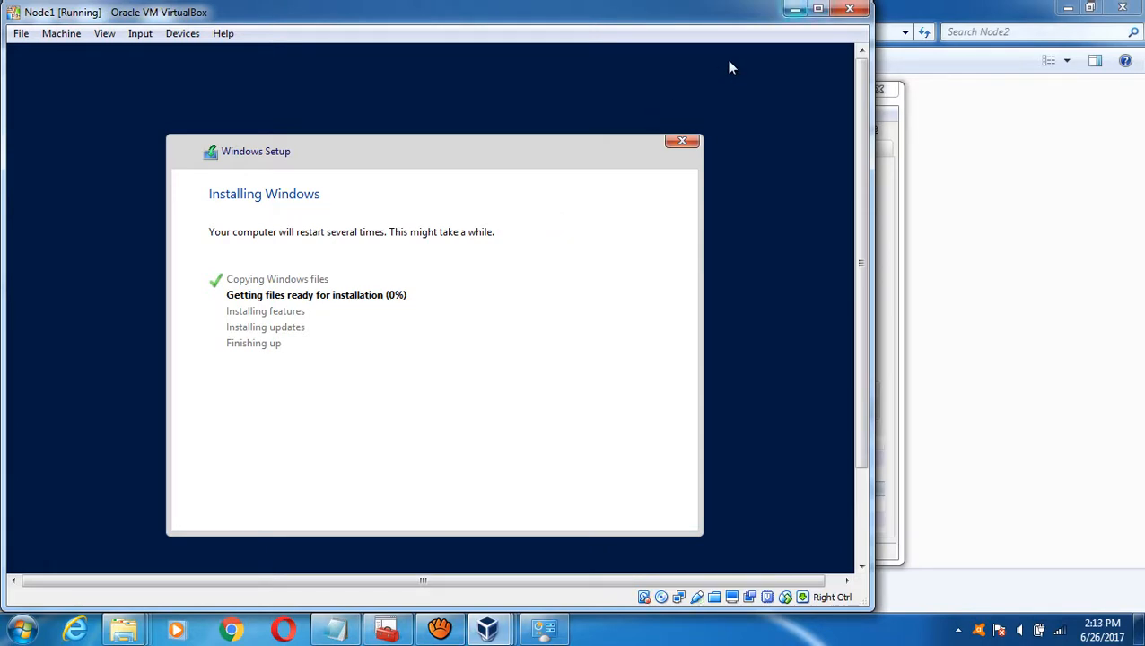
# - Minimize the VM, recorder and folder windows and check DC's installation progress
pyautogui.click(795, 9)
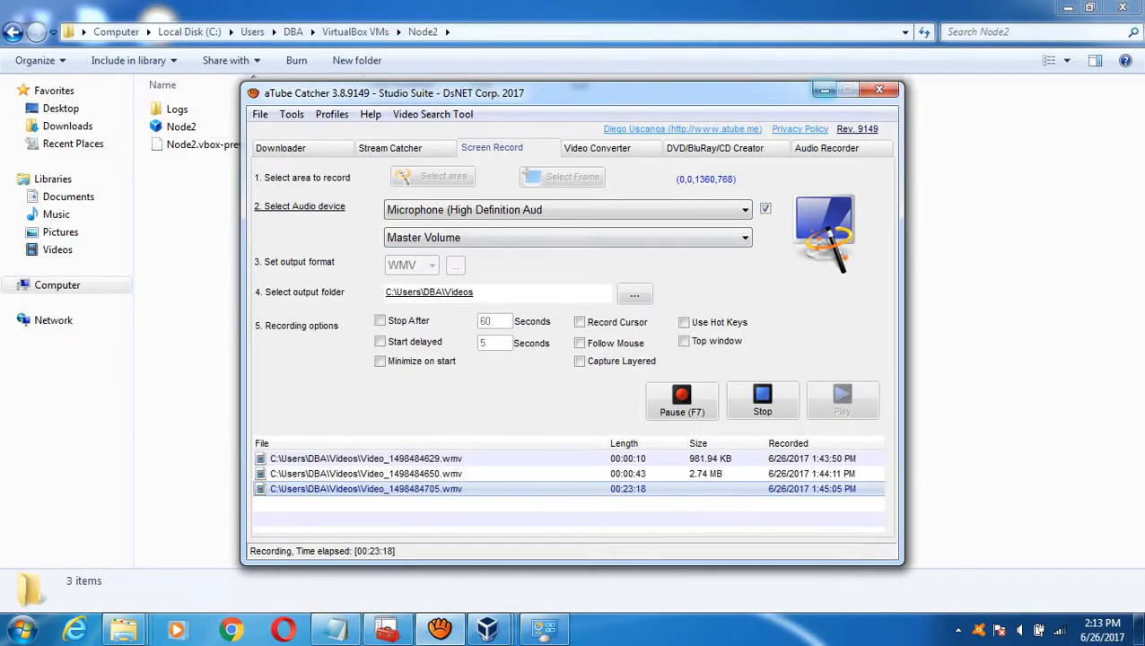
pyautogui.click(823, 90)
pyautogui.click(1068, 7)
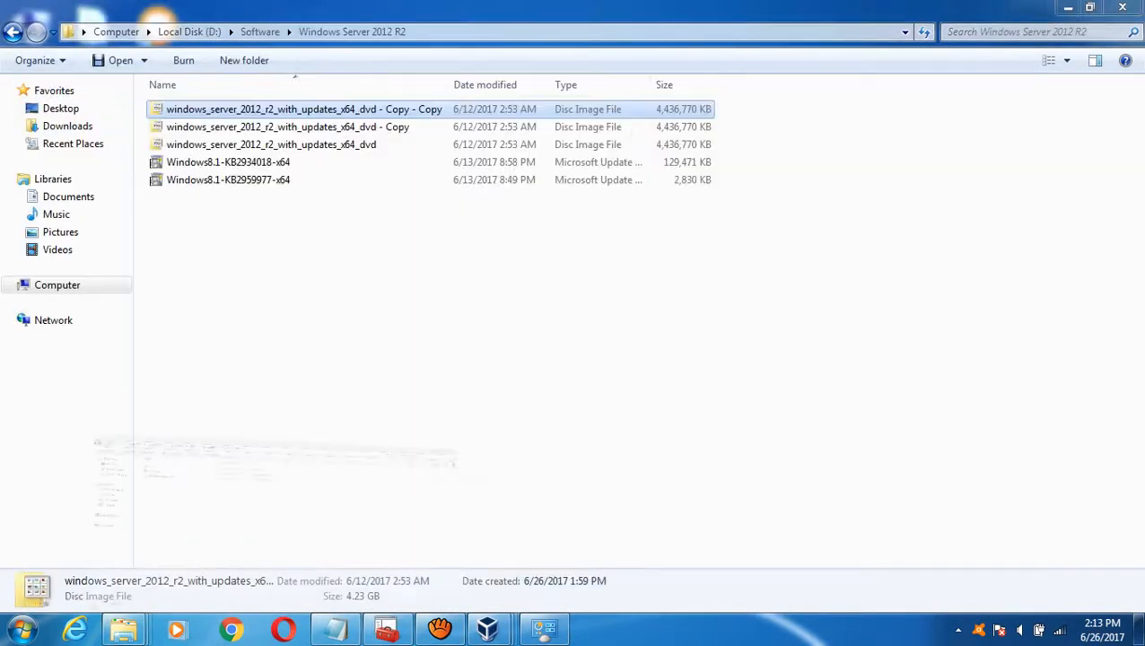
pyautogui.moveTo(487, 628)
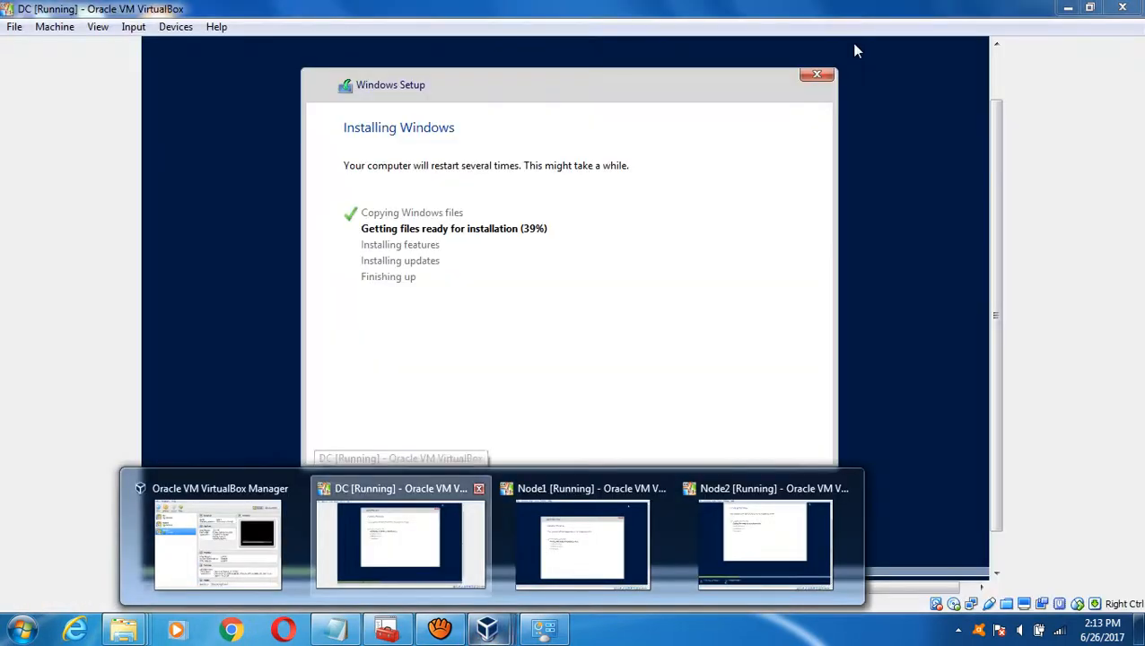
pyautogui.click(386, 507)
pyautogui.moveTo(487, 628)
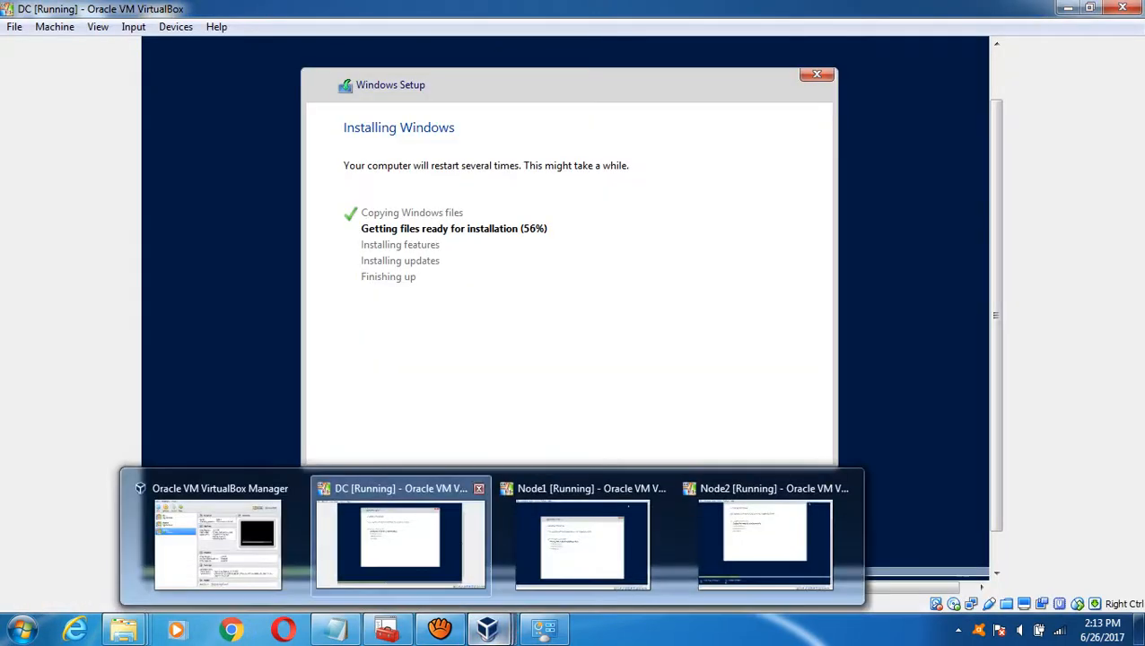
pyautogui.click(538, 556)
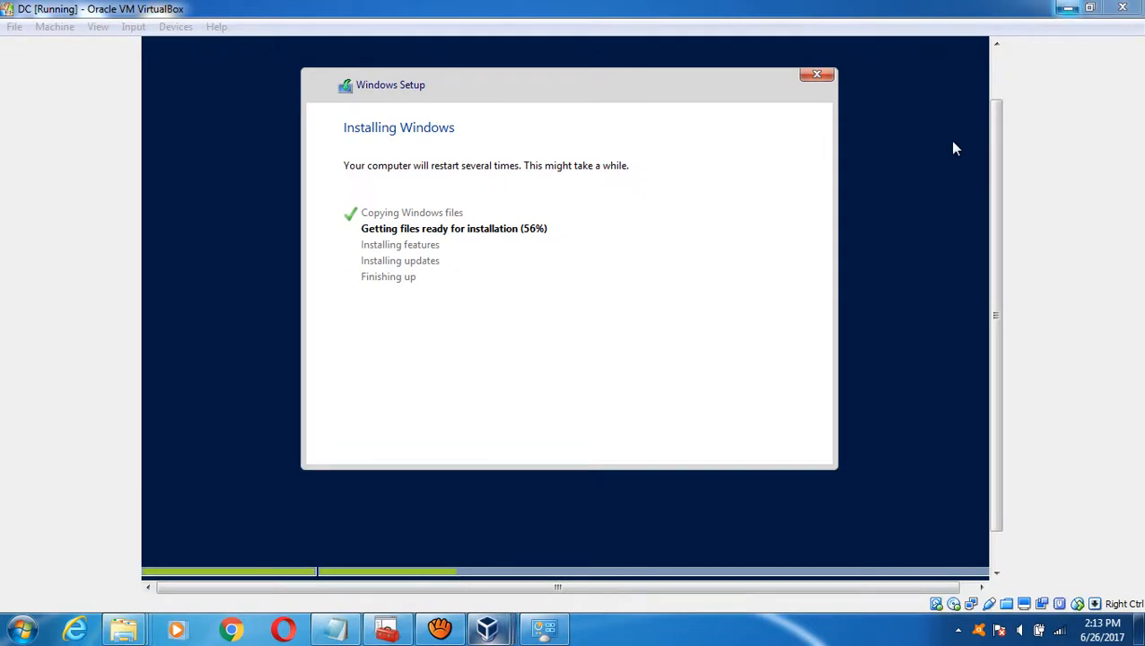
pyautogui.click(1067, 8)
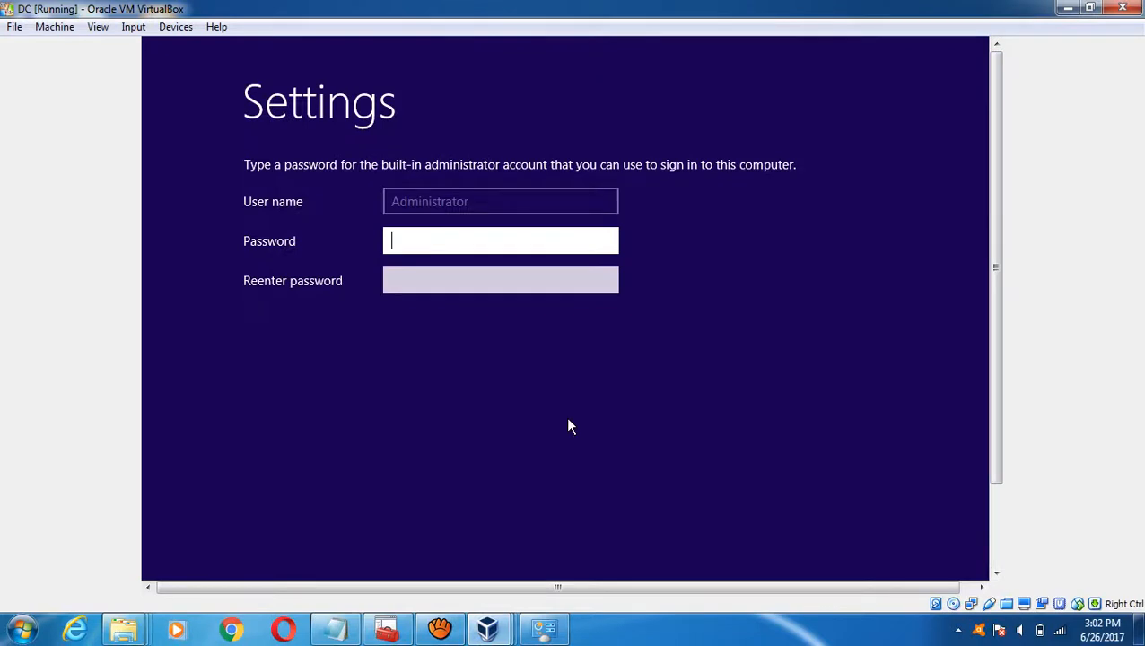
# - Check the DC, Node1 and Node2 windows, then minimize Node2 and Node1 to reveal DC
pyautogui.moveTo(487, 628)
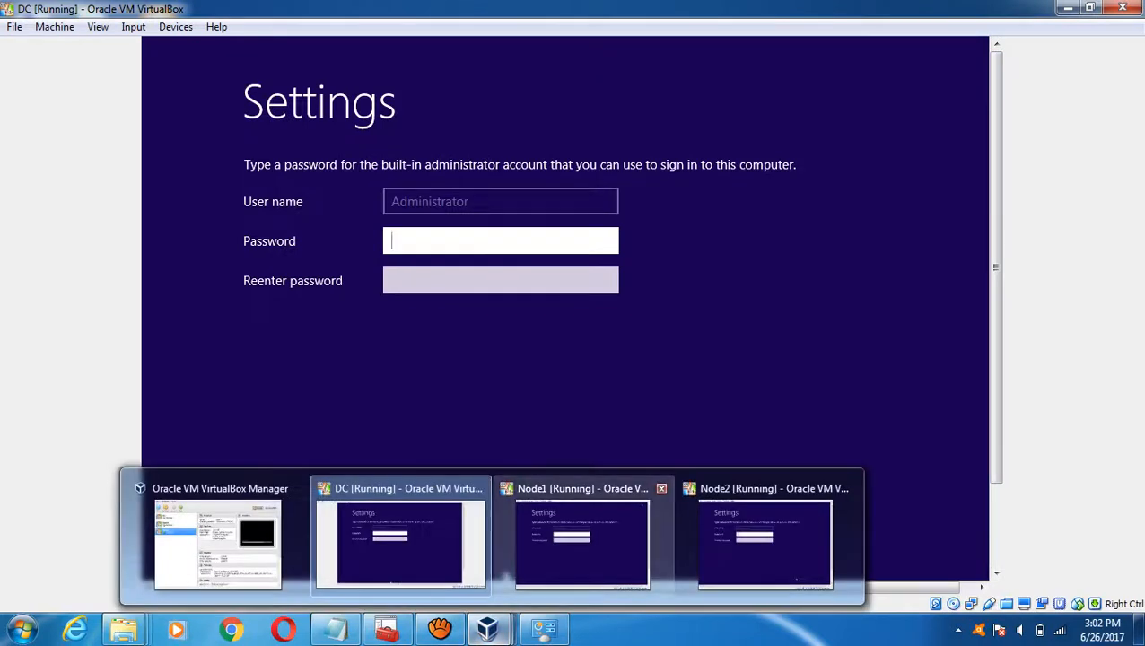
pyautogui.click(401, 543)
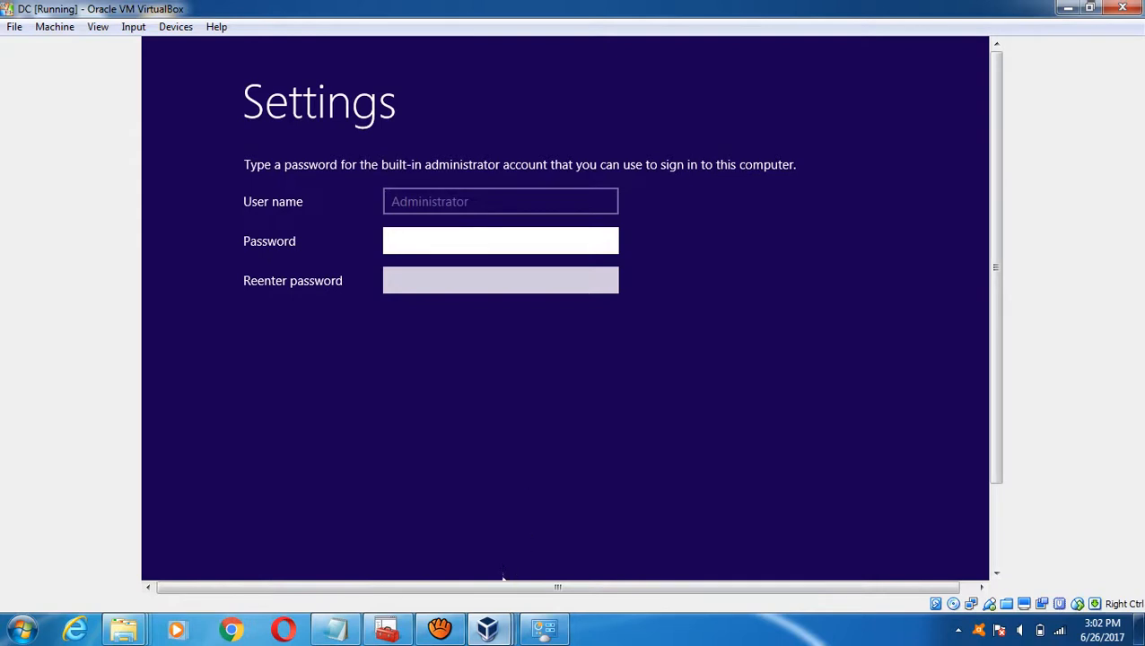
pyautogui.moveTo(487, 628)
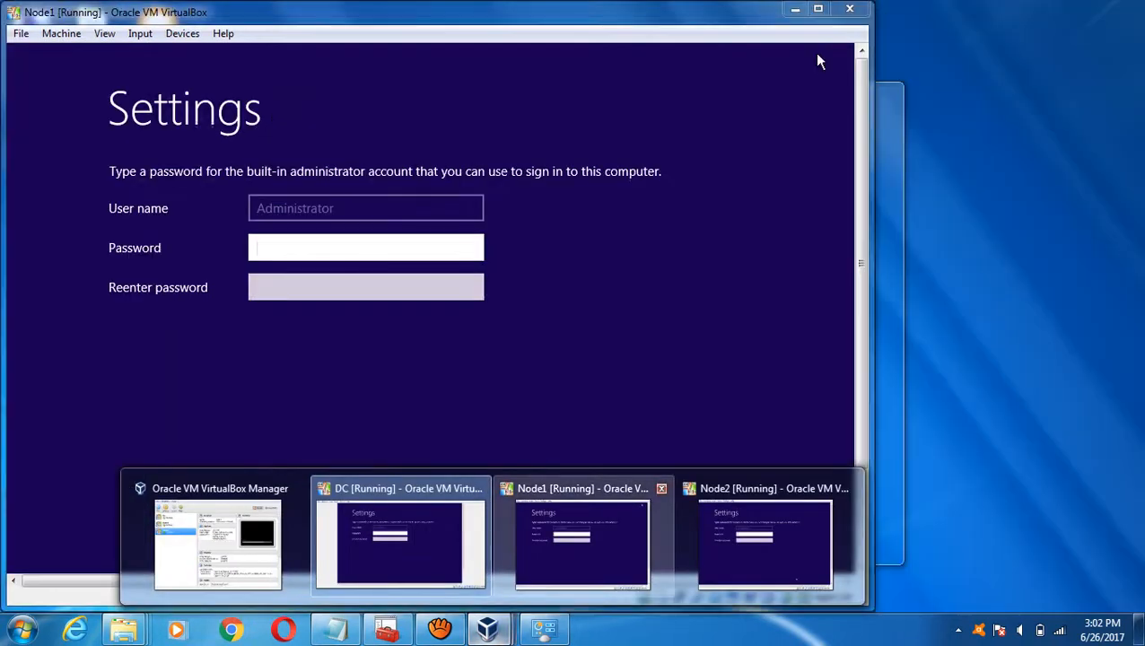
pyautogui.click(582, 543)
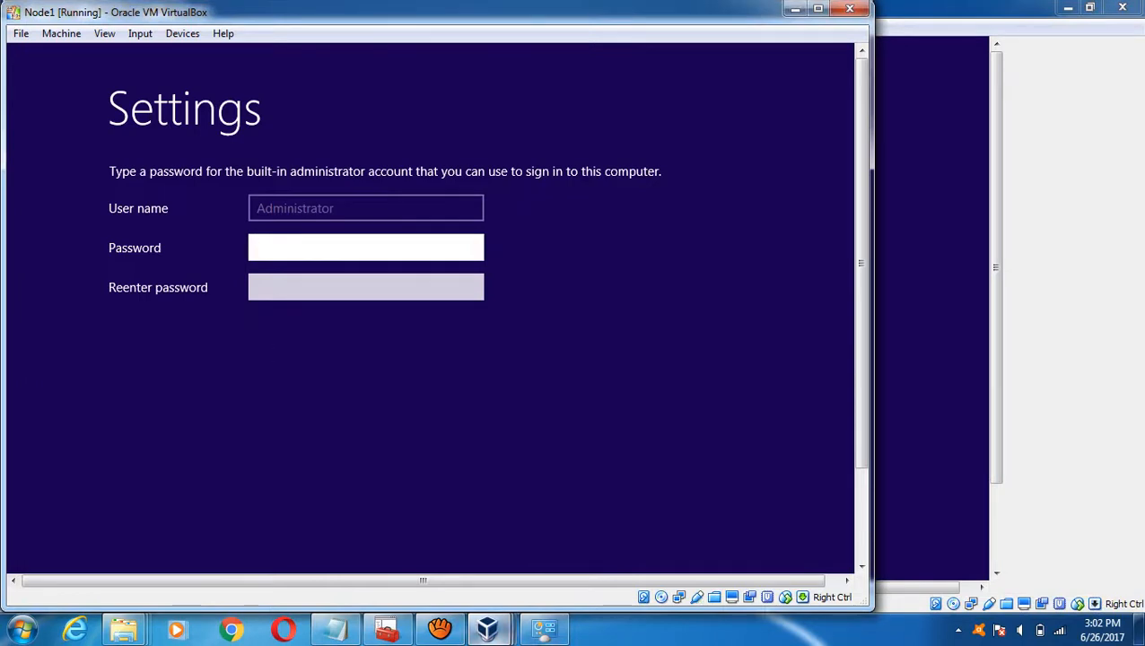
pyautogui.moveTo(487, 628)
pyautogui.click(753, 551)
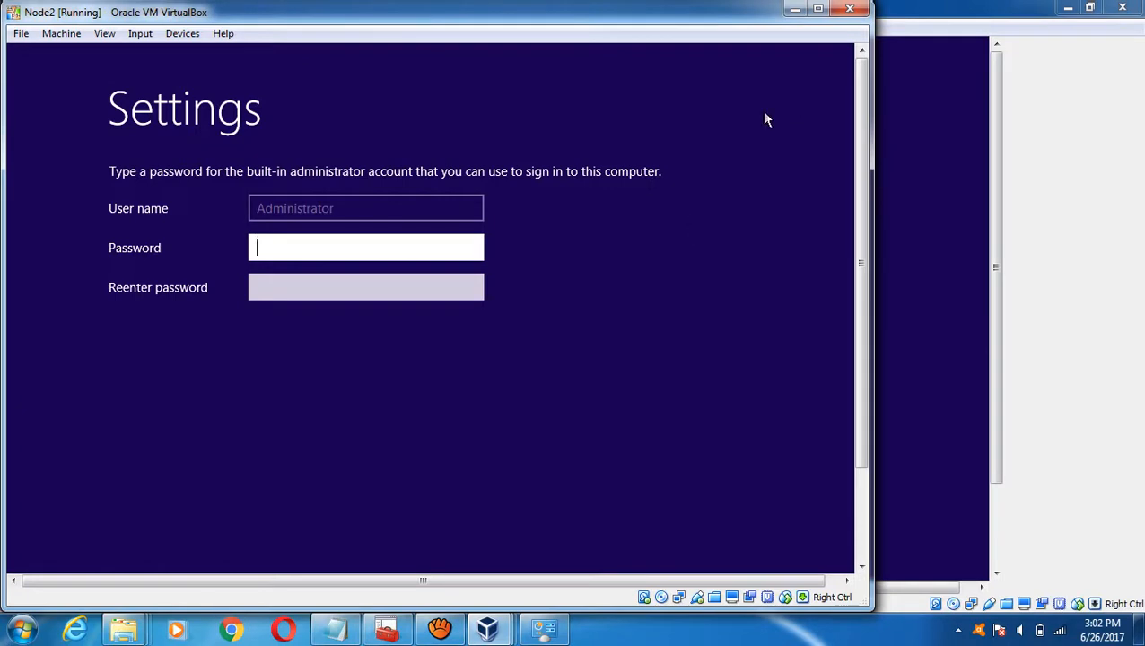
pyautogui.click(795, 9)
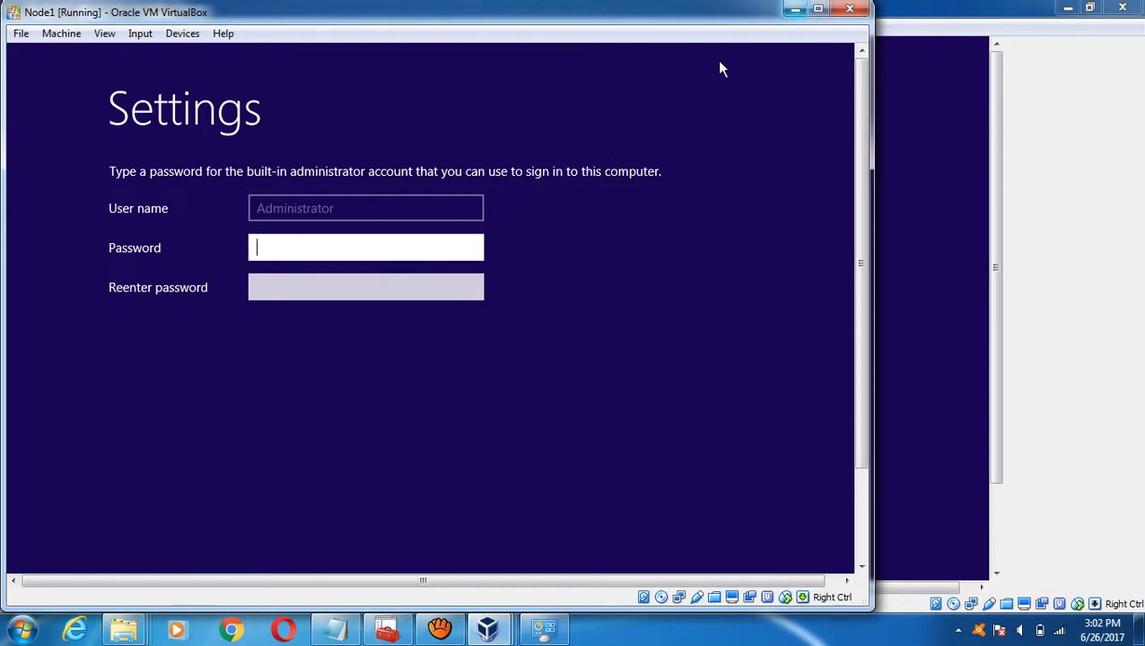
pyautogui.click(795, 9)
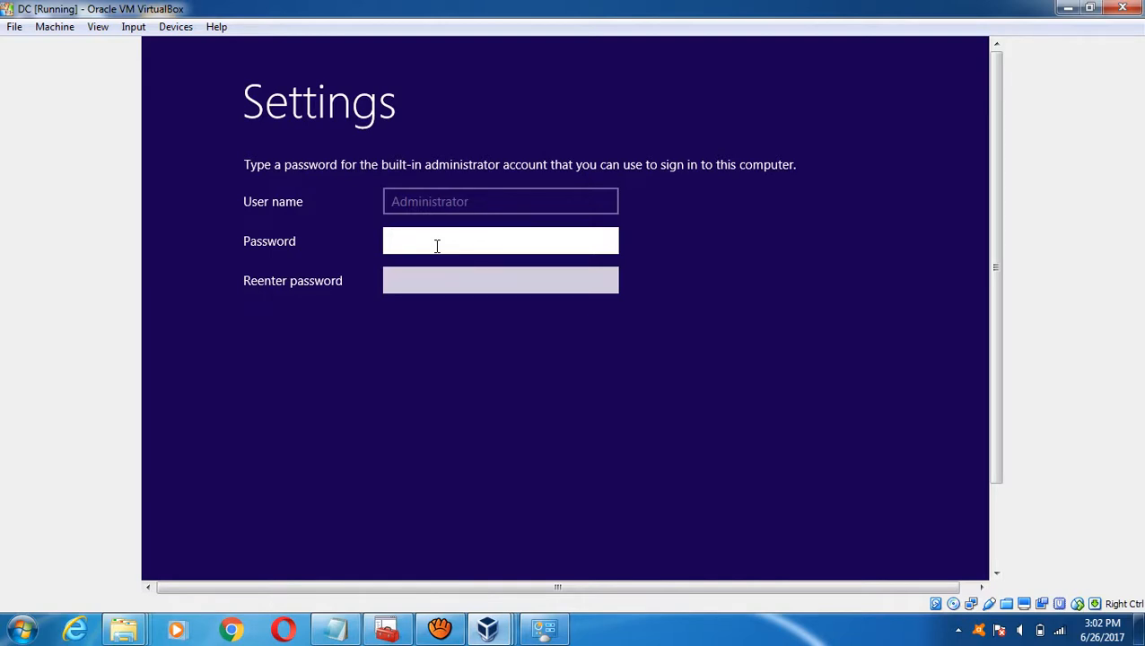
# - Enter and confirm the Administrator password on DC and submit it
pyautogui.write('●●●●●●●●●●●')
pyautogui.press('Tab')
pyautogui.write('●●●●●●●●●●')
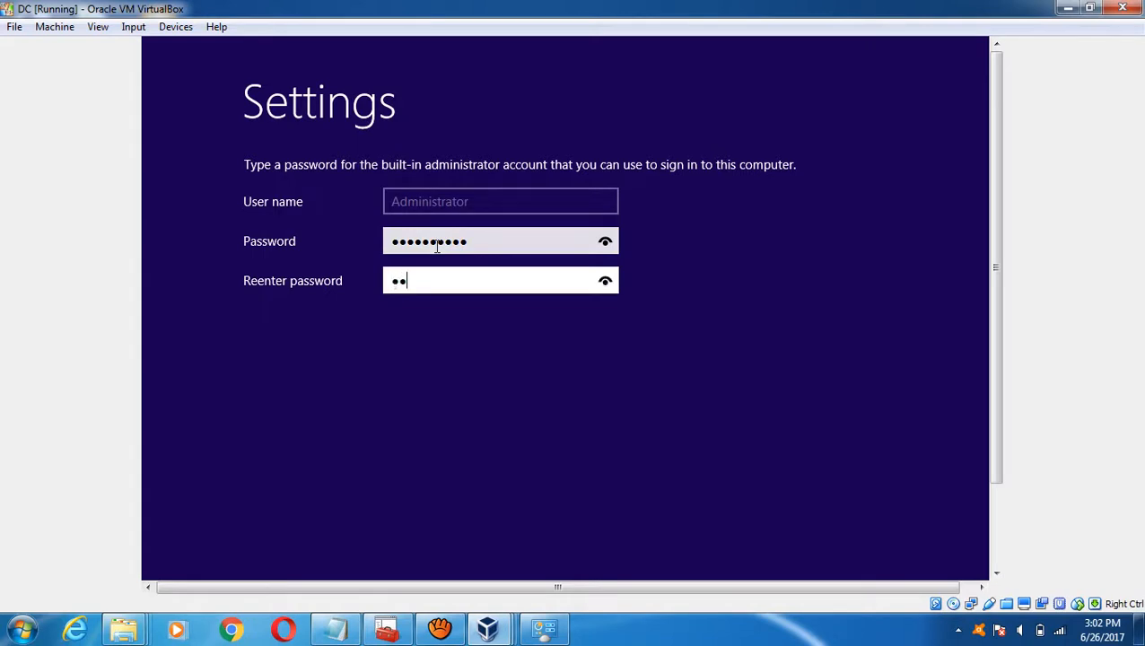
pyautogui.write('●')
pyautogui.press('Return')
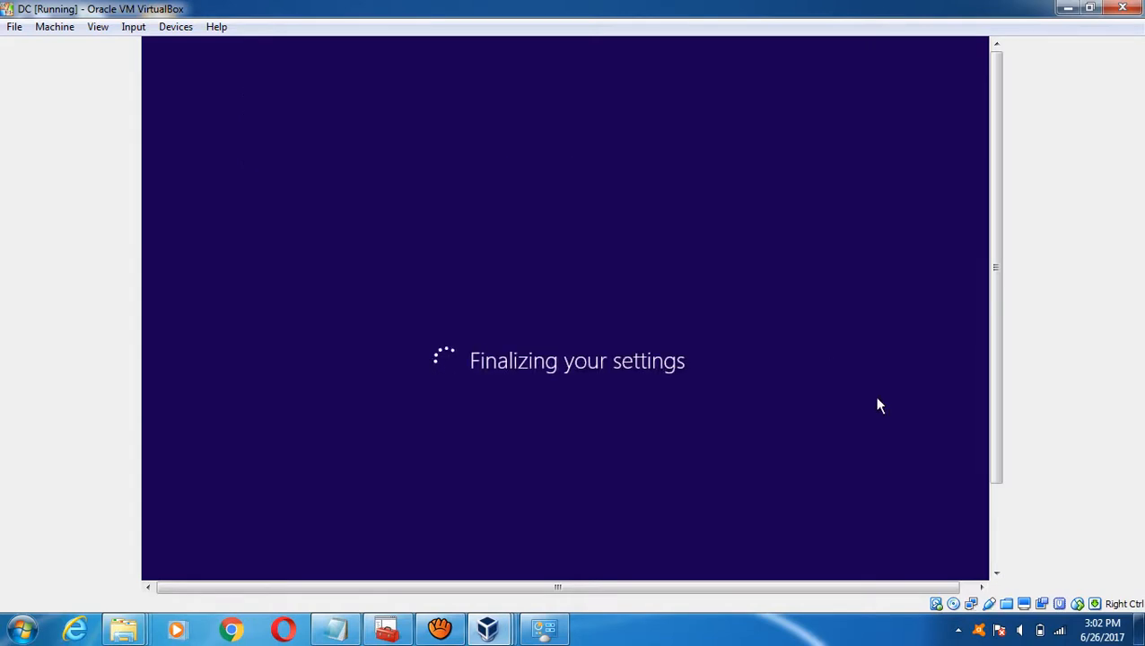
# - Enter and confirm the Administrator password on Node1 and submit it
pyautogui.moveTo(487, 628)
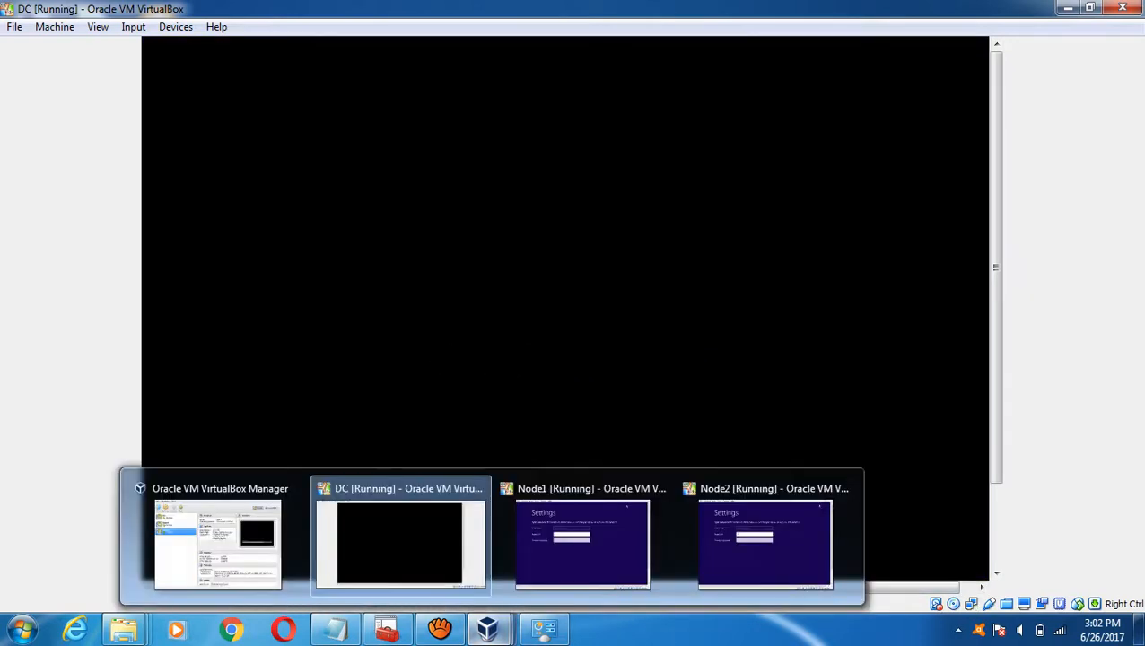
pyautogui.click(583, 543)
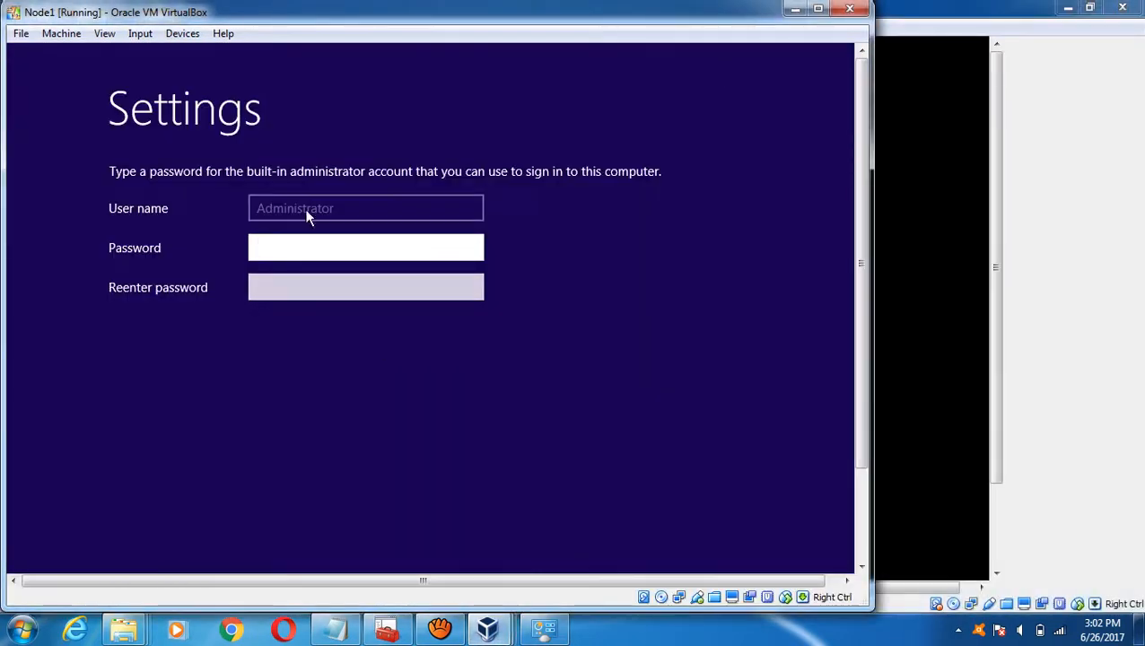
pyautogui.write('••••••••••')
pyautogui.press('Tab')
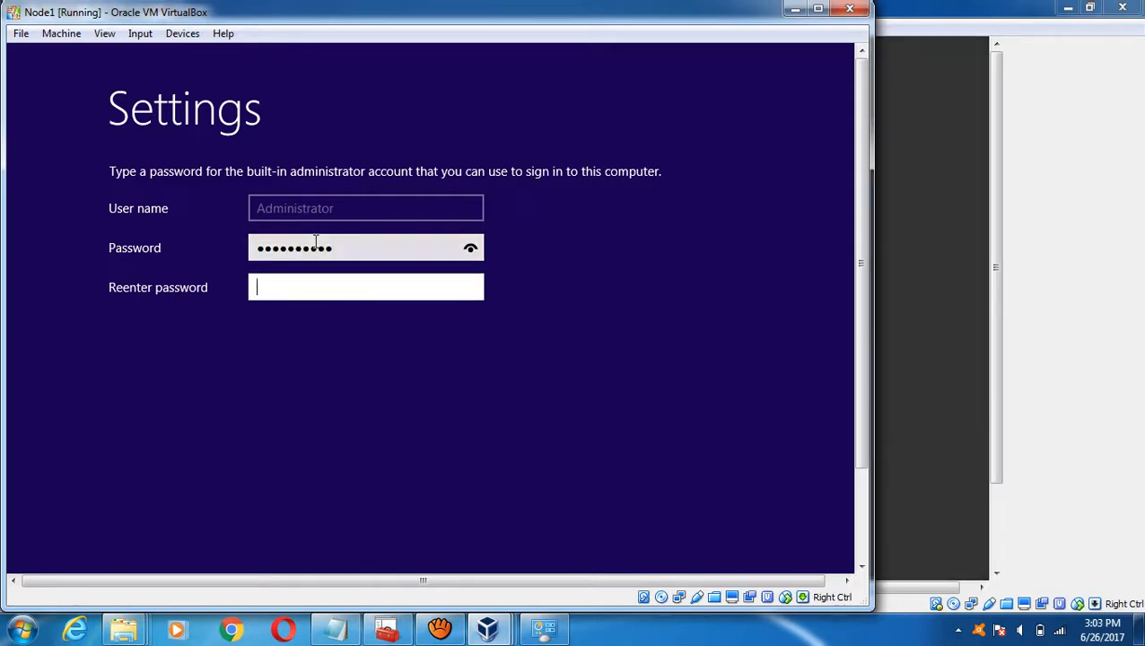
pyautogui.write('••••••••••')
pyautogui.press('Return')
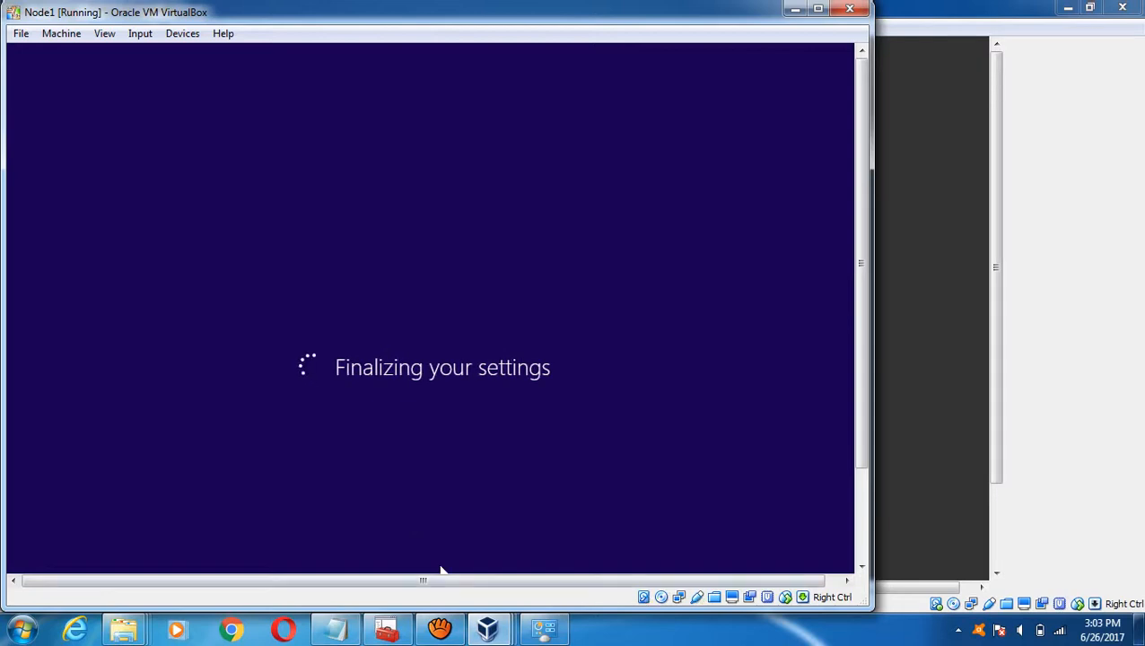
# - Set Node2's Administrator password, correcting a mistyped entry, then minimize Node1 to show DC
pyautogui.hotkey('alt', 'Tab')
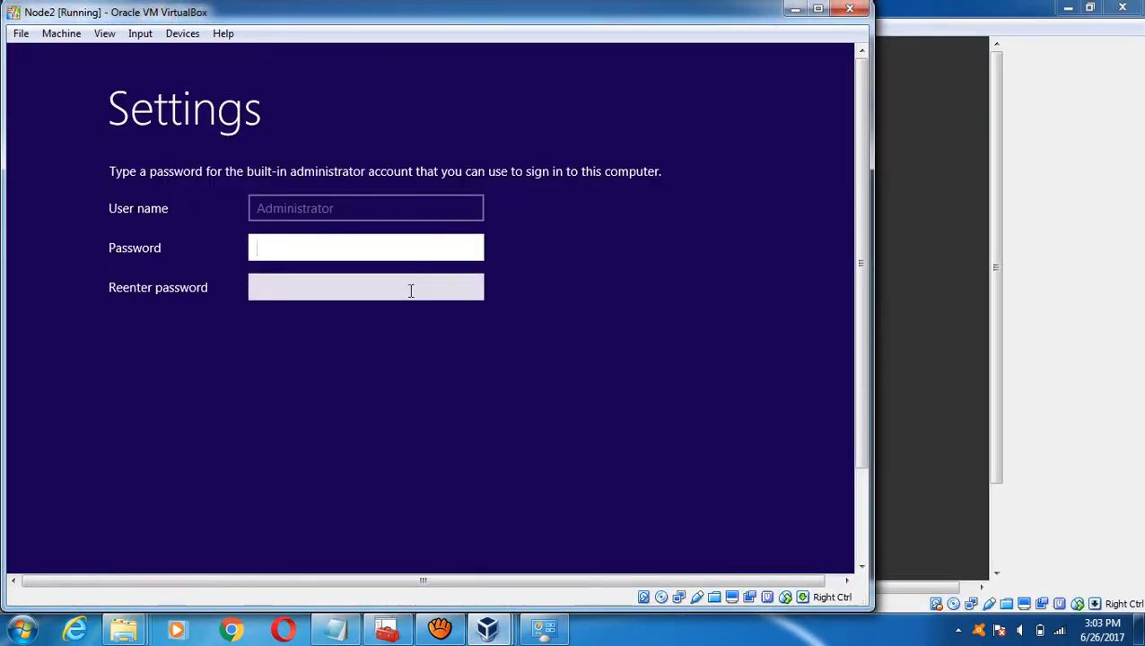
pyautogui.write('******')
pyautogui.press('BackSpace')
pyautogui.press('BackSpace')
pyautogui.press('BackSpace')
pyautogui.press('BackSpace')
pyautogui.press('BackSpace')
pyautogui.press('BackSpace')
pyautogui.write('*********')
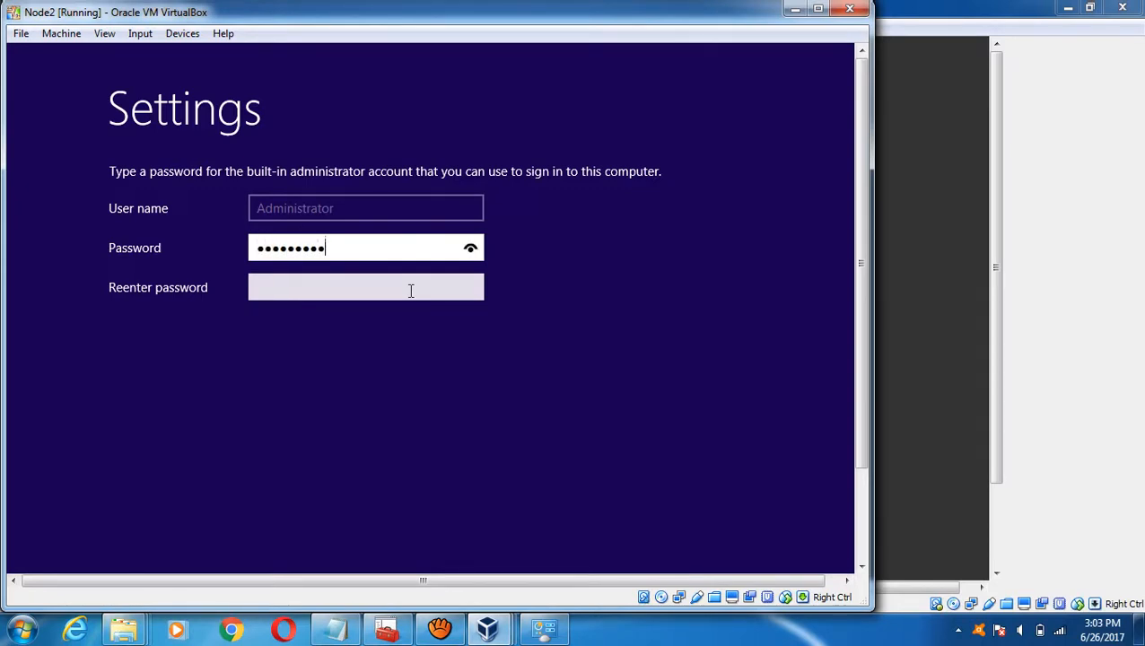
pyautogui.write('*')
pyautogui.click(411, 291)
pyautogui.write('****')
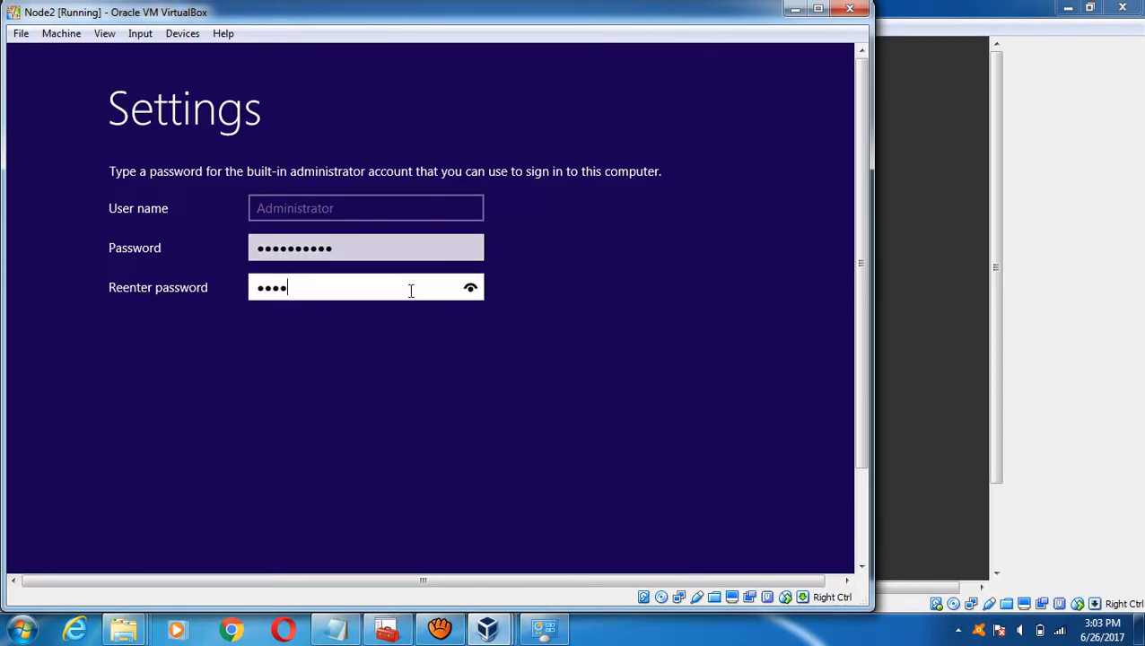
pyautogui.write('******')
pyautogui.press('Return')
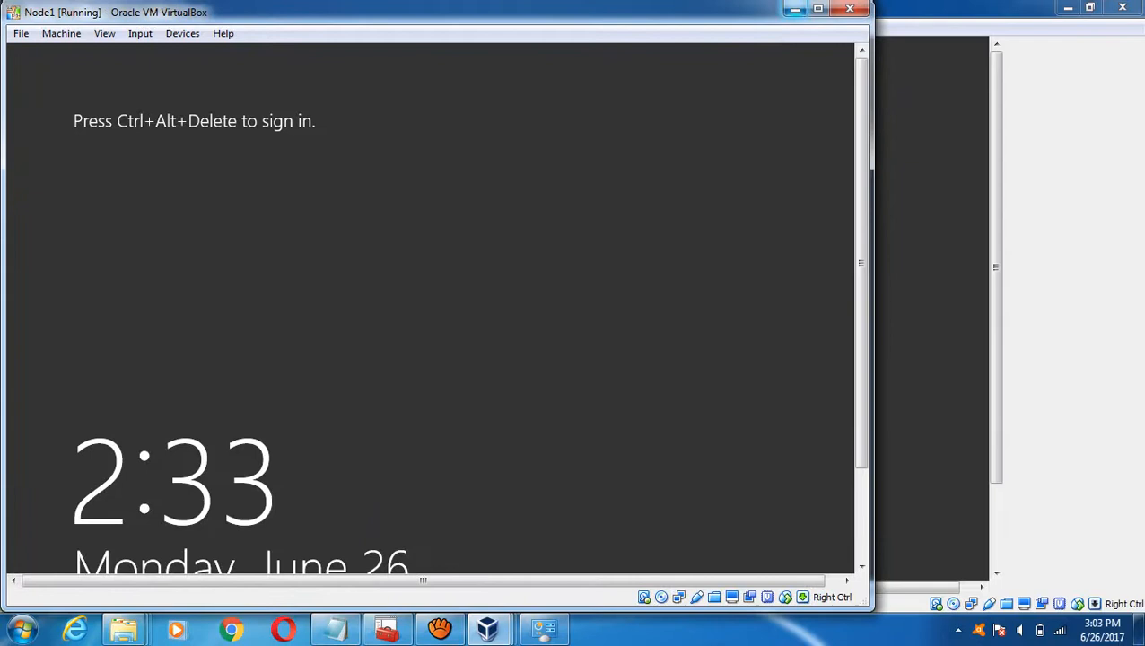
pyautogui.click(795, 9)
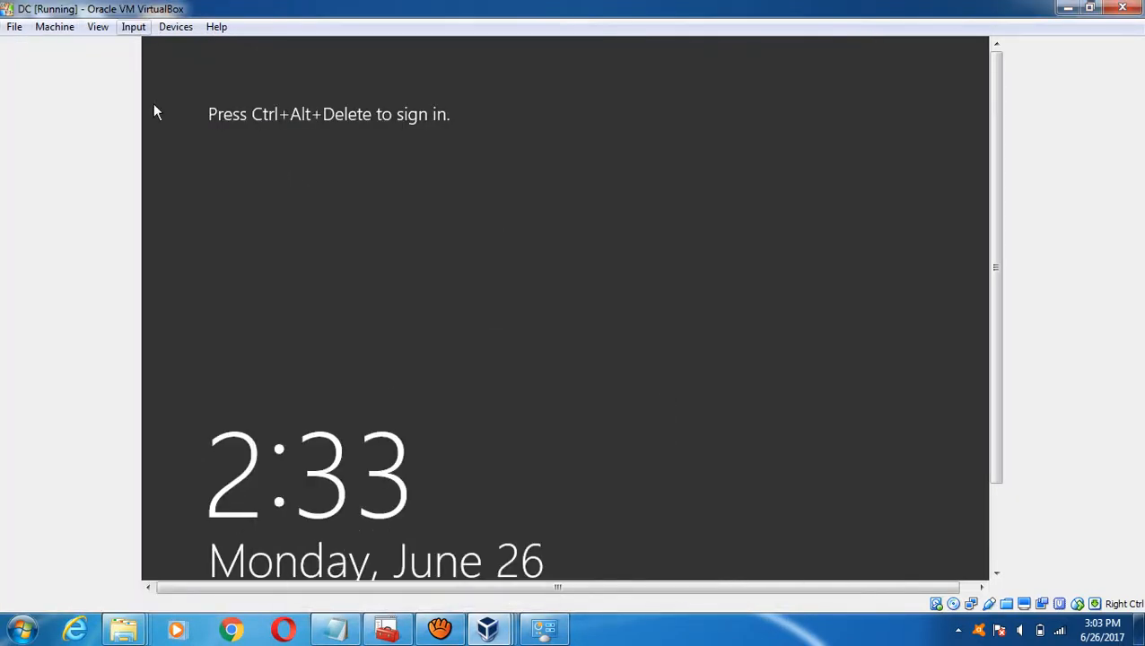
# - Send Ctrl-Alt-Del to DC and sign in as Administrator with the account password
pyautogui.click(133, 26)
pyautogui.moveTo(166, 47)
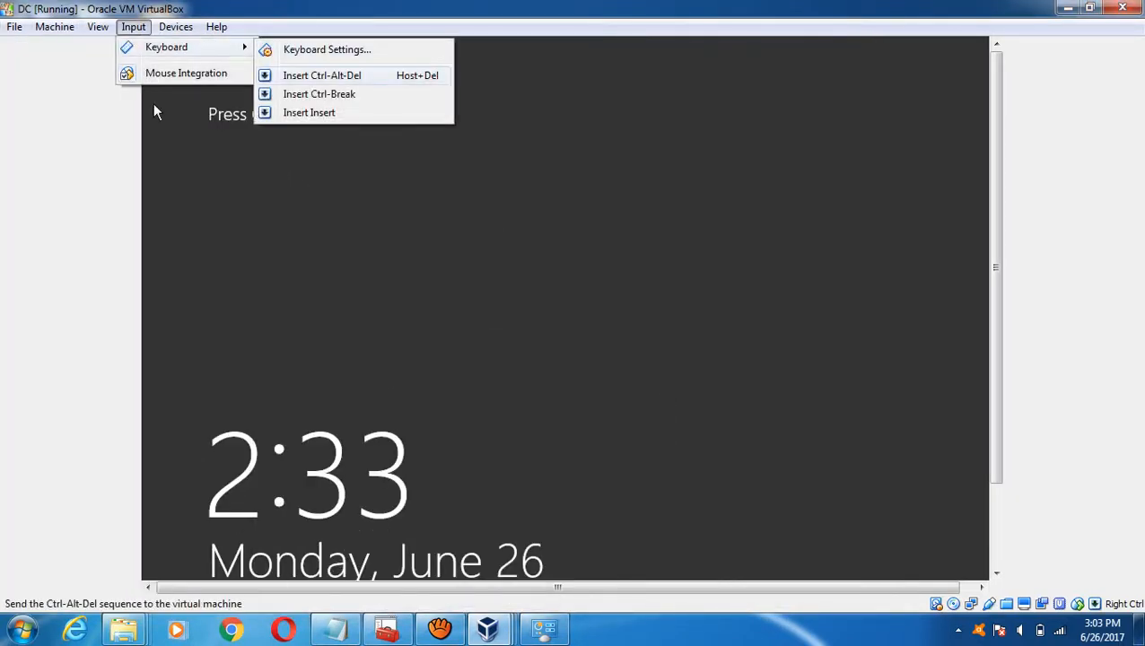
pyautogui.click(350, 75)
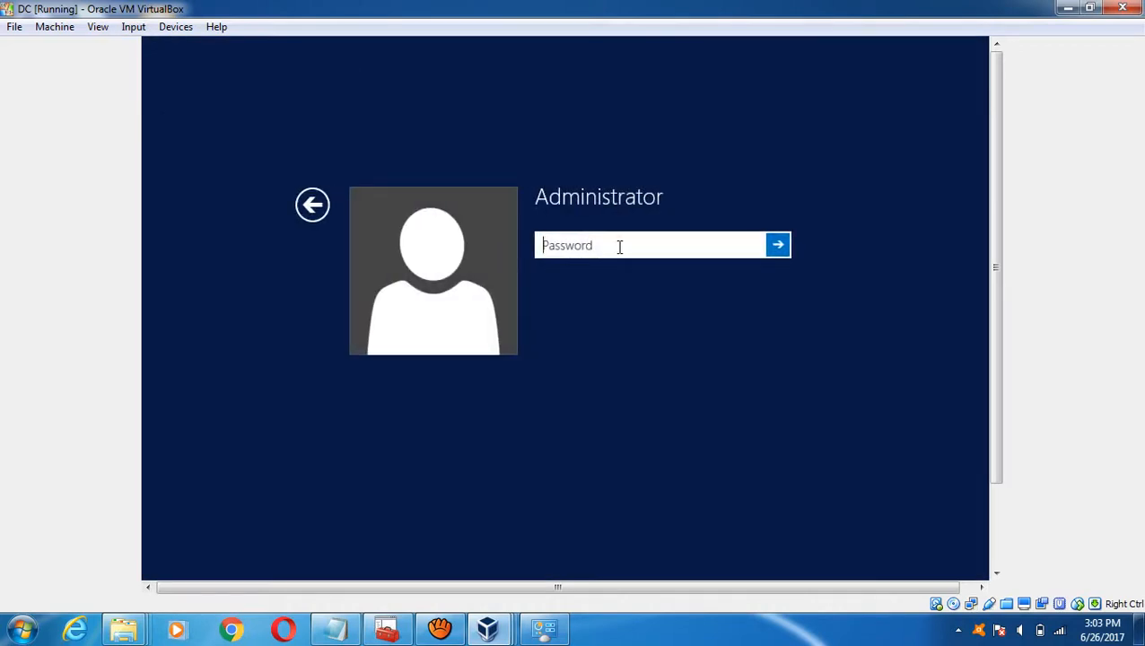
pyautogui.write('P@ssw0rd12')
pyautogui.press('Return')
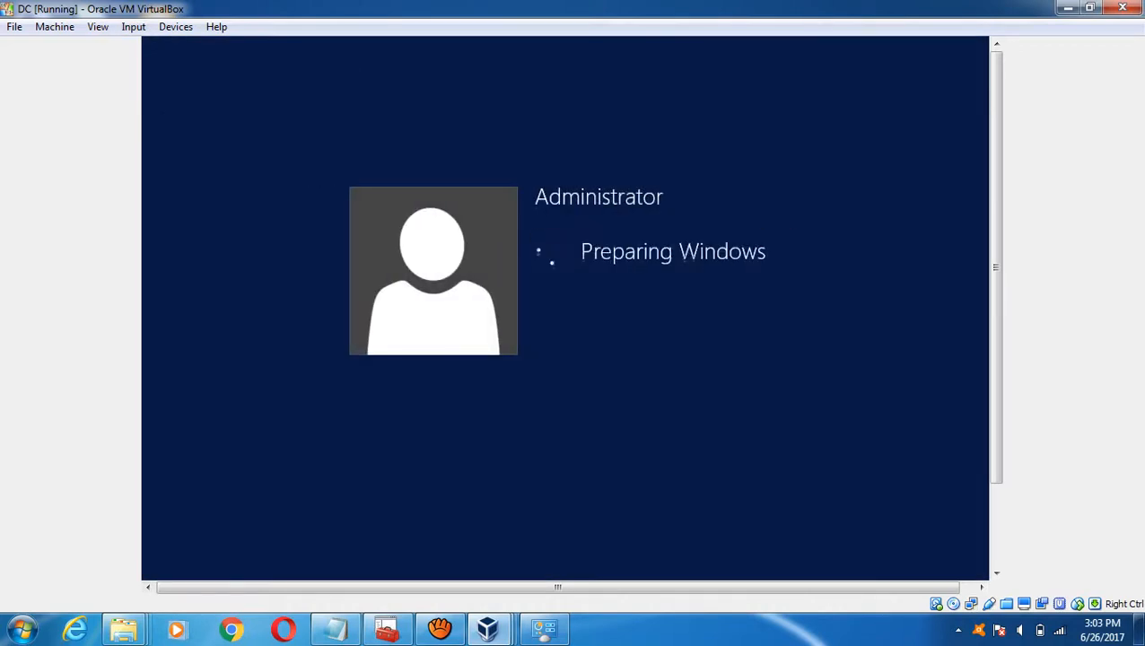
# - On Node1, send Ctrl-Alt-Del and sign in as Administrator with the password
pyautogui.moveTo(487, 628)
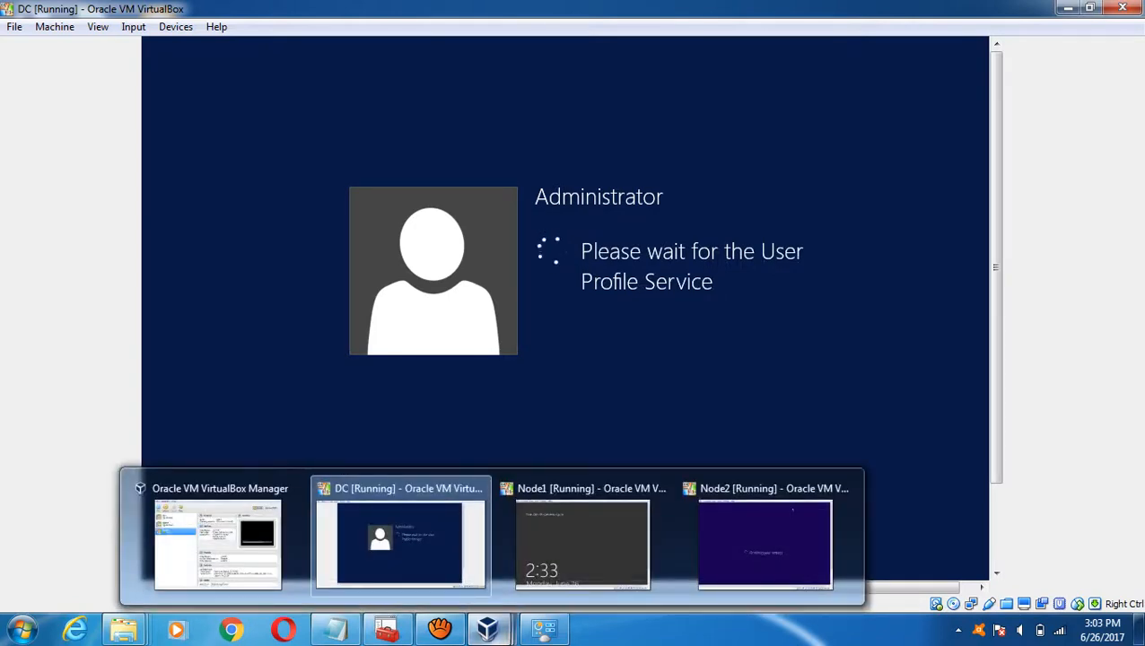
pyautogui.click(585, 529)
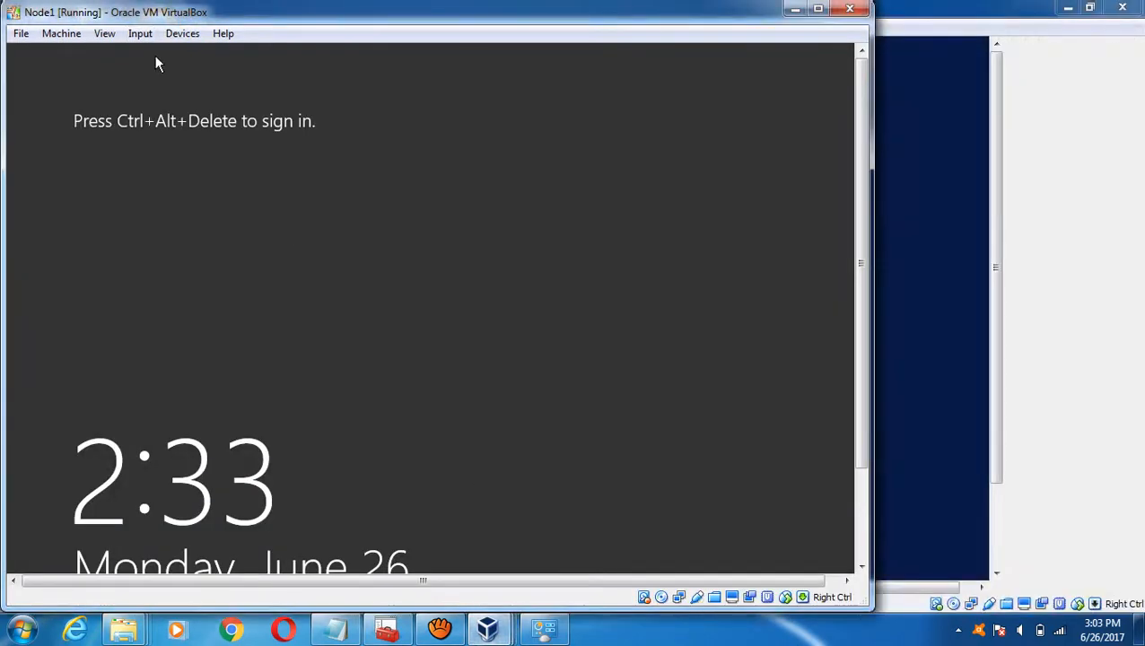
pyautogui.click(140, 33)
pyautogui.moveTo(215, 54)
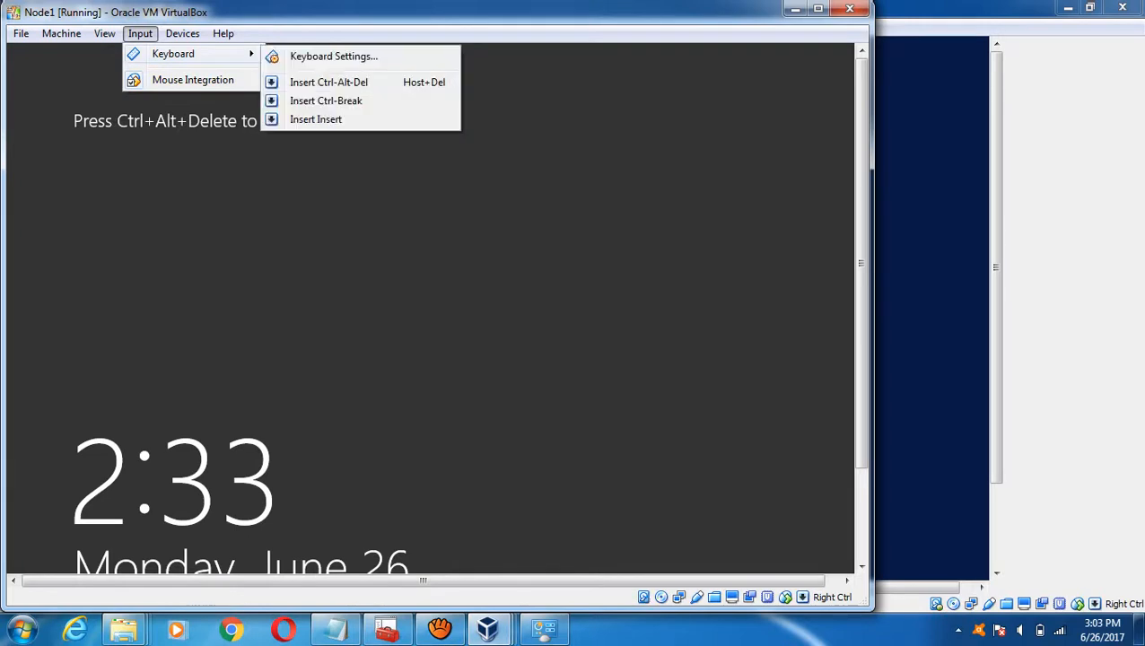
pyautogui.click(329, 81)
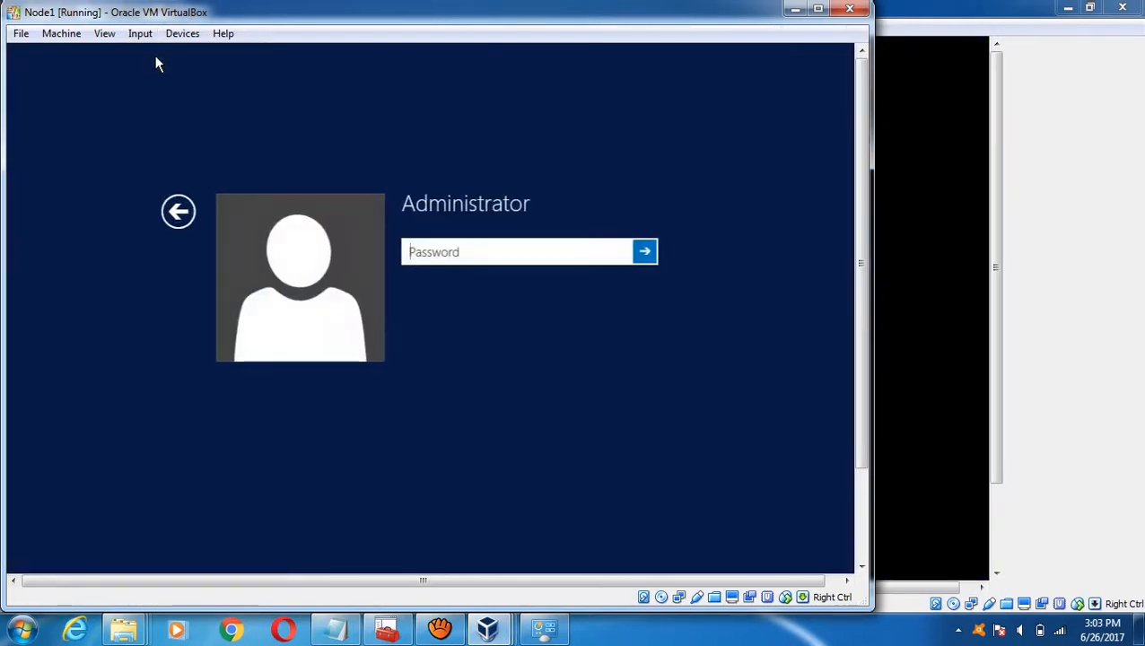
pyautogui.write('•••••••')
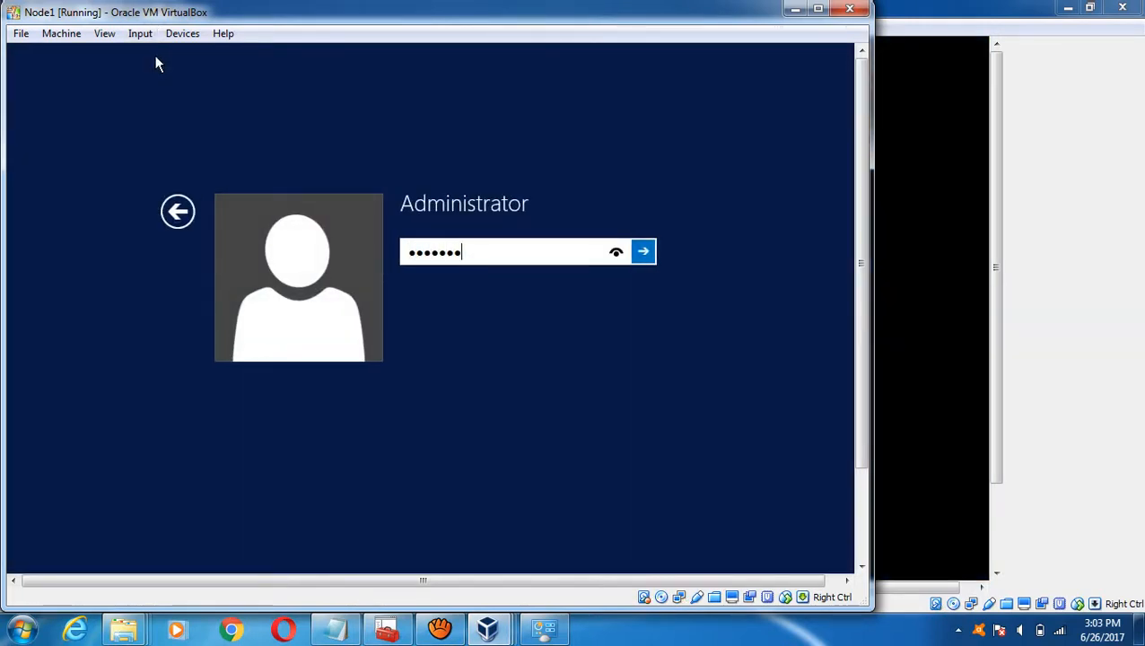
pyautogui.write('•••')
pyautogui.press('Return')
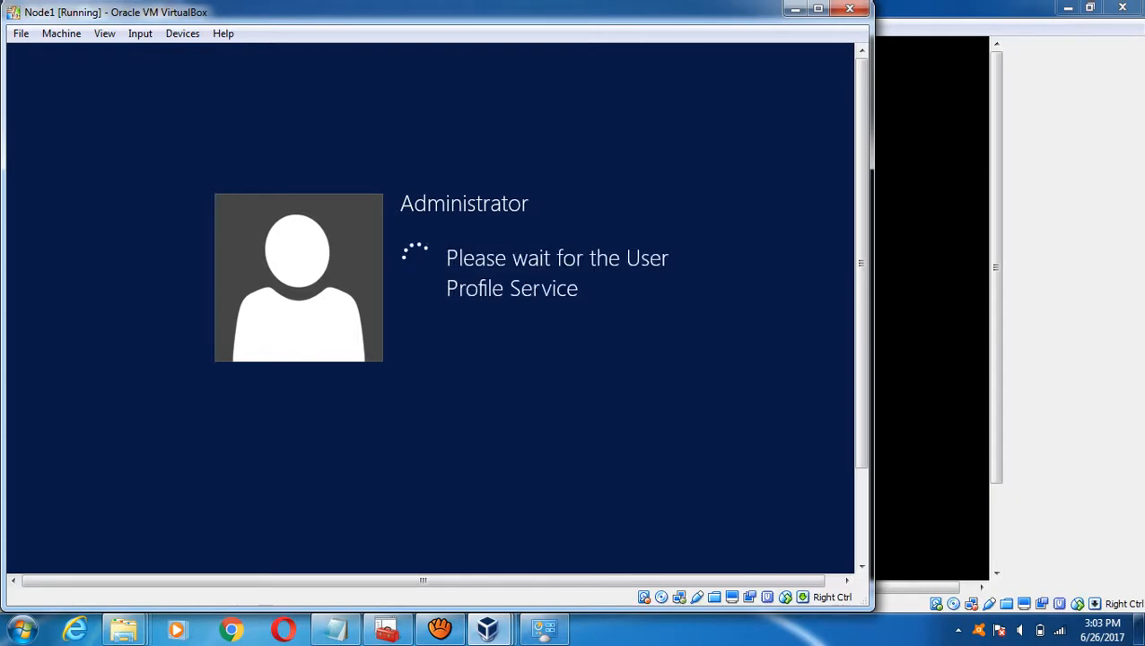
# - On Node2, send Ctrl-Alt-Del and sign in as Administrator with the password
pyautogui.moveTo(487, 628)
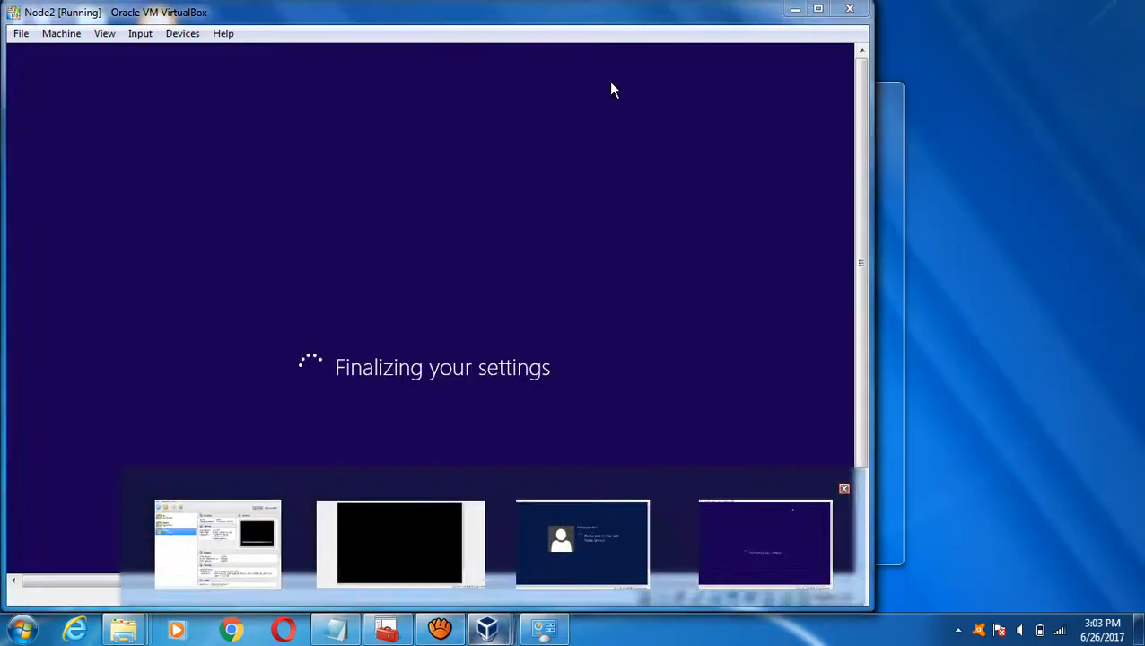
pyautogui.click(764, 543)
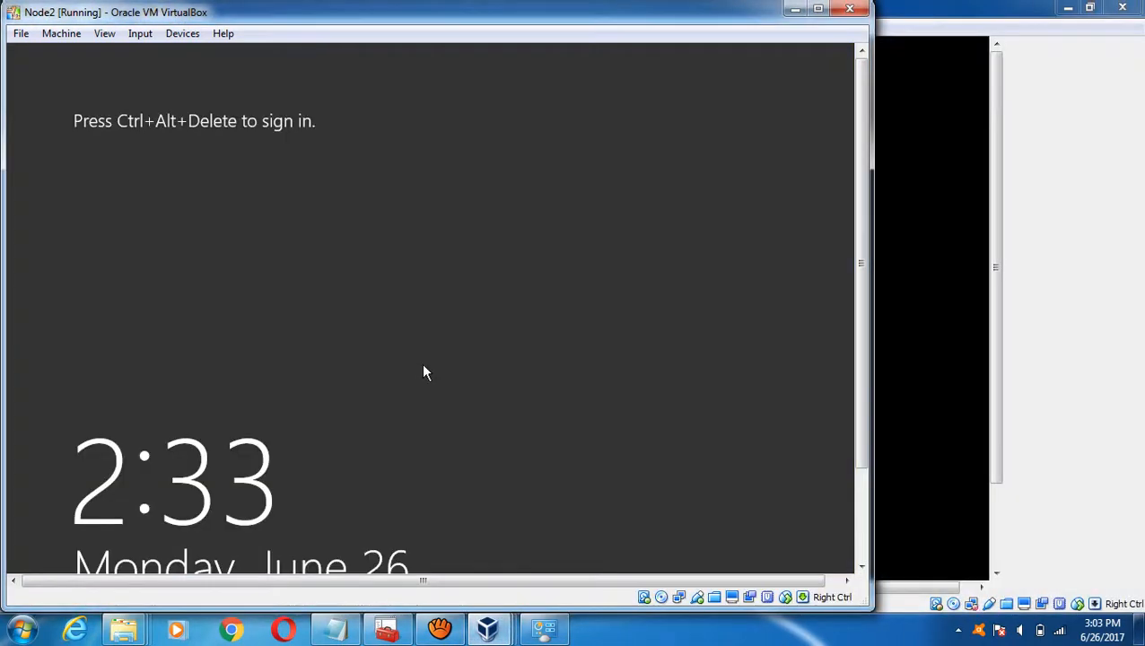
pyautogui.click(141, 36)
pyautogui.moveTo(175, 54)
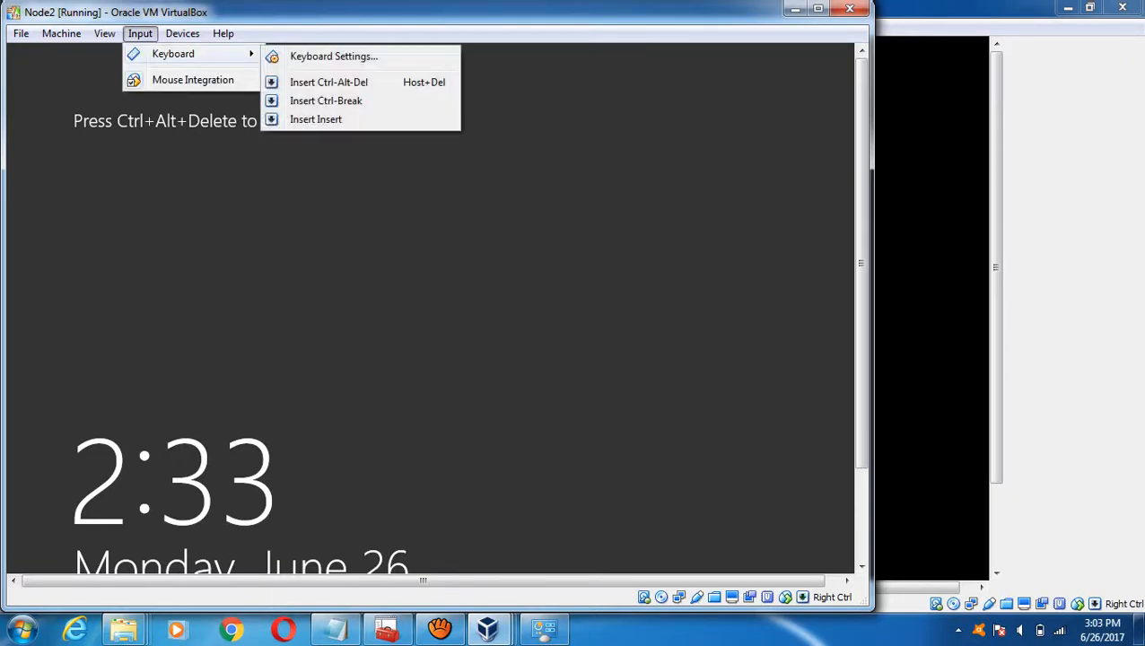
pyautogui.click(328, 82)
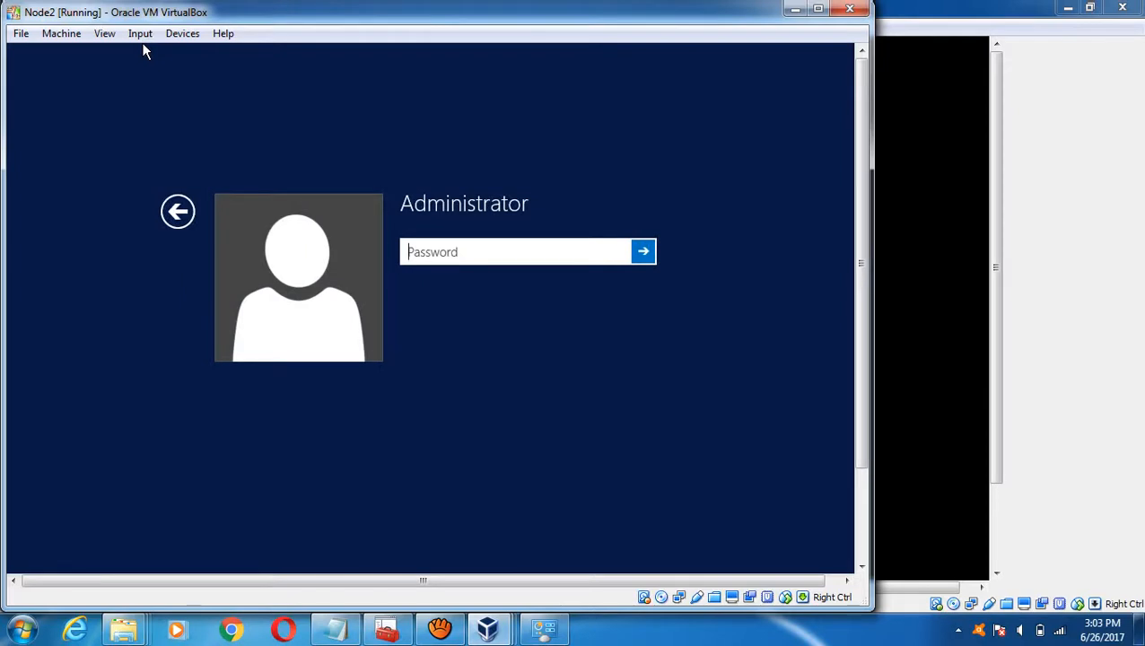
pyautogui.write('••••••••••')
pyautogui.press('Return')
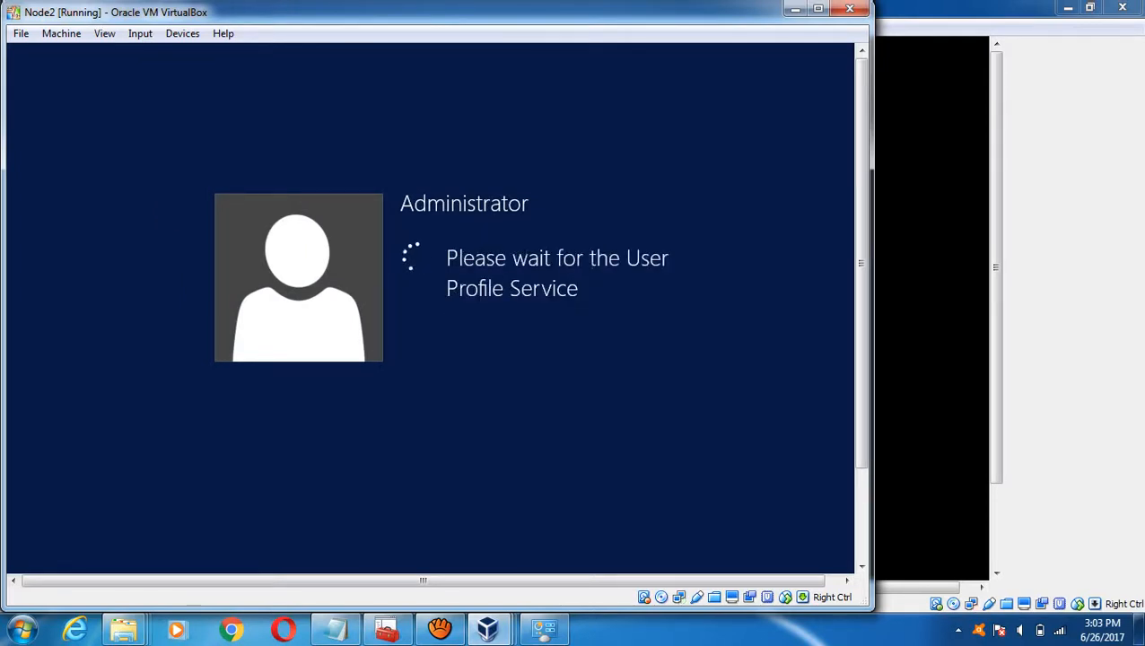
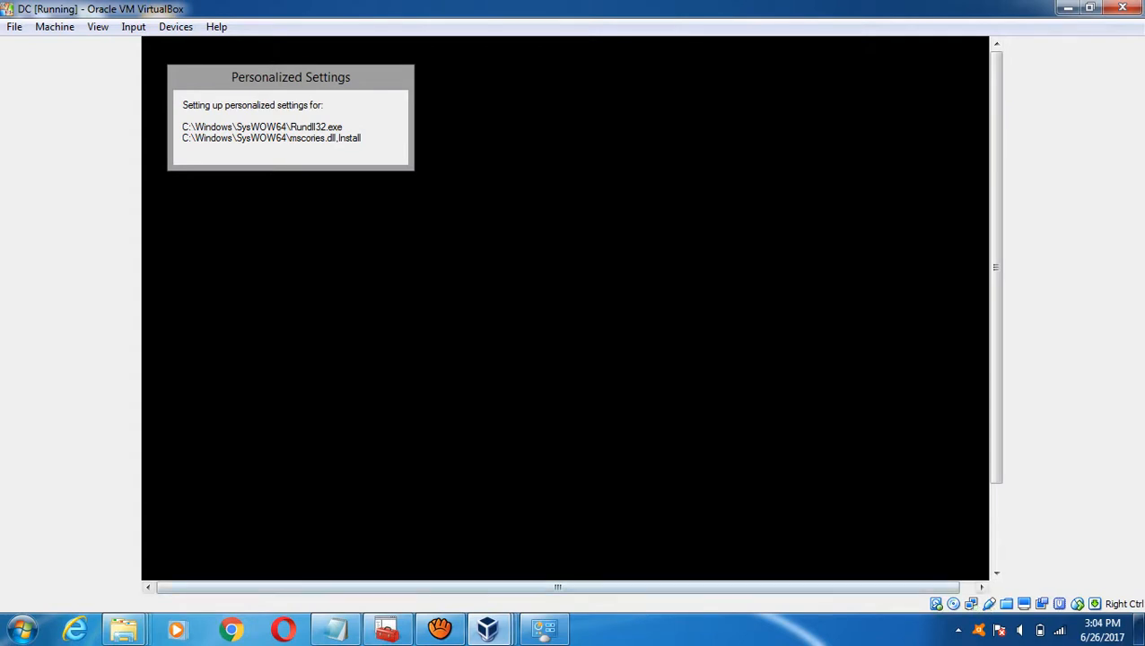
# - Bring the Clustering Settings notes forward and review the step 4 and step 5 lists
pyautogui.moveTo(124, 628)
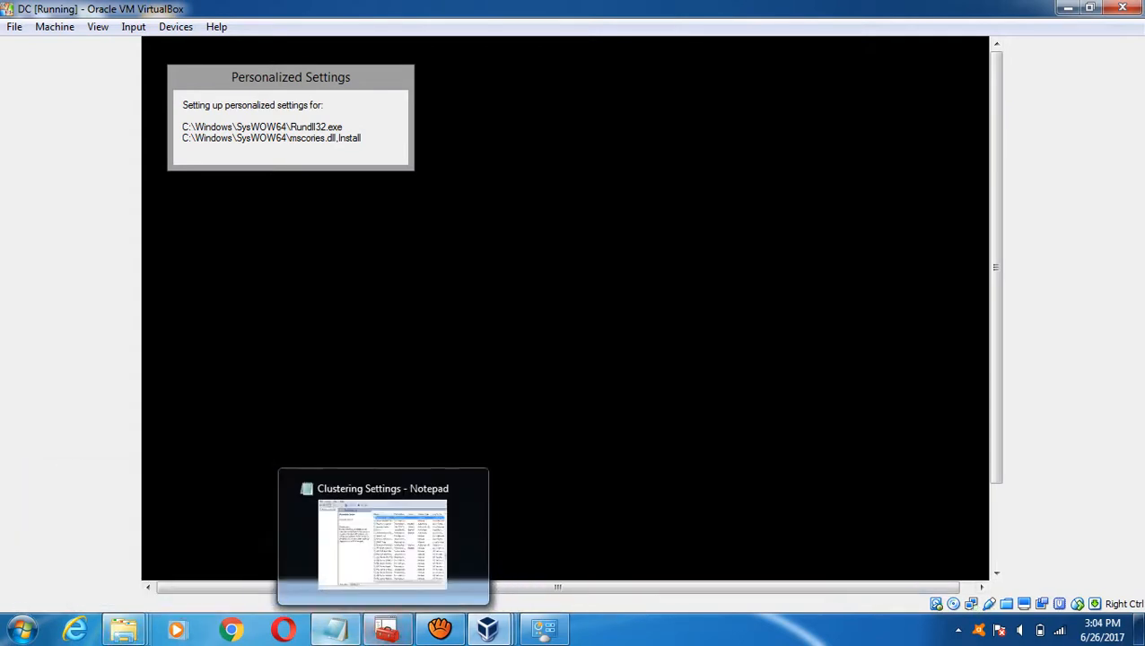
pyautogui.click(335, 628)
pyautogui.click(4, 152)
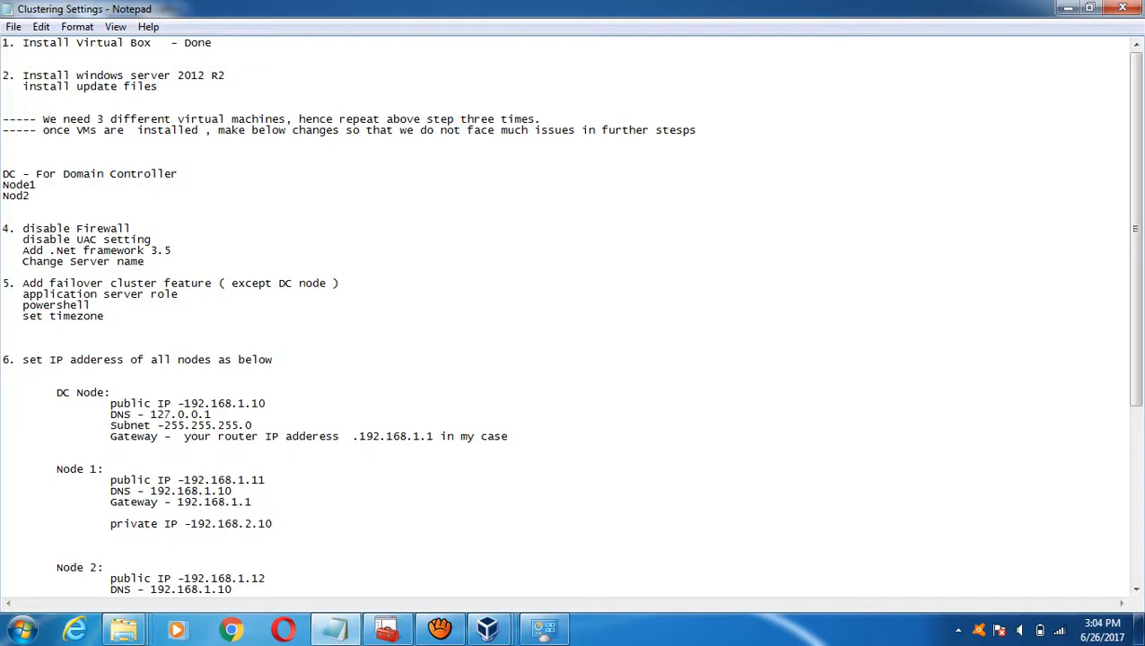
pyautogui.moveTo(36, 230); pyautogui.dragTo(92, 317)
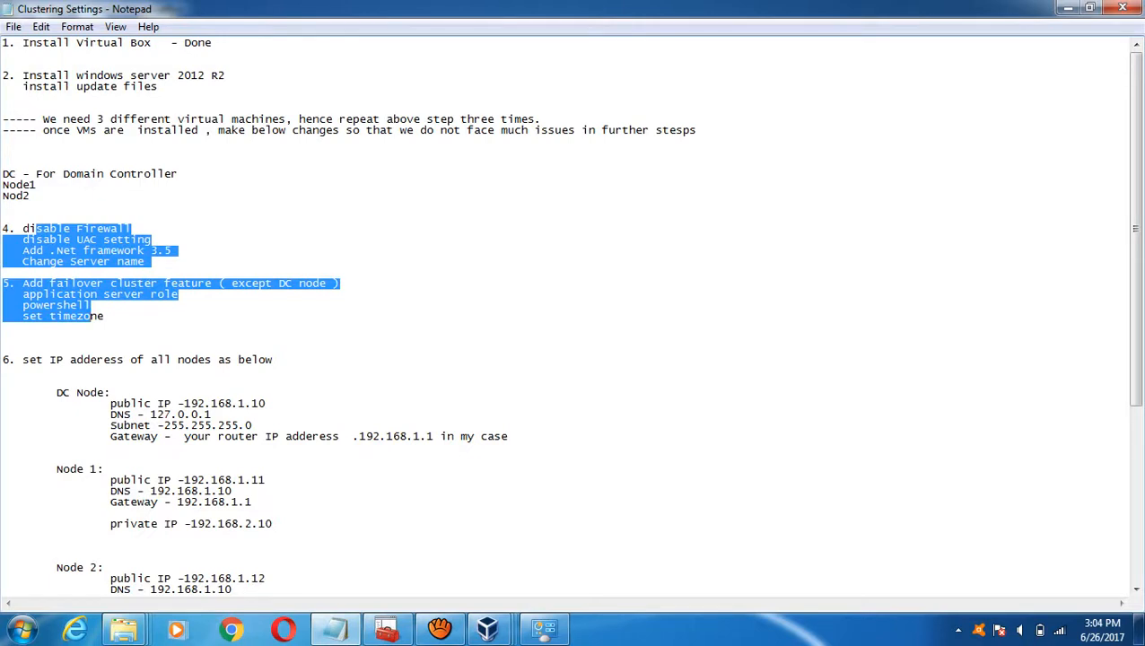
pyautogui.click(118, 86)
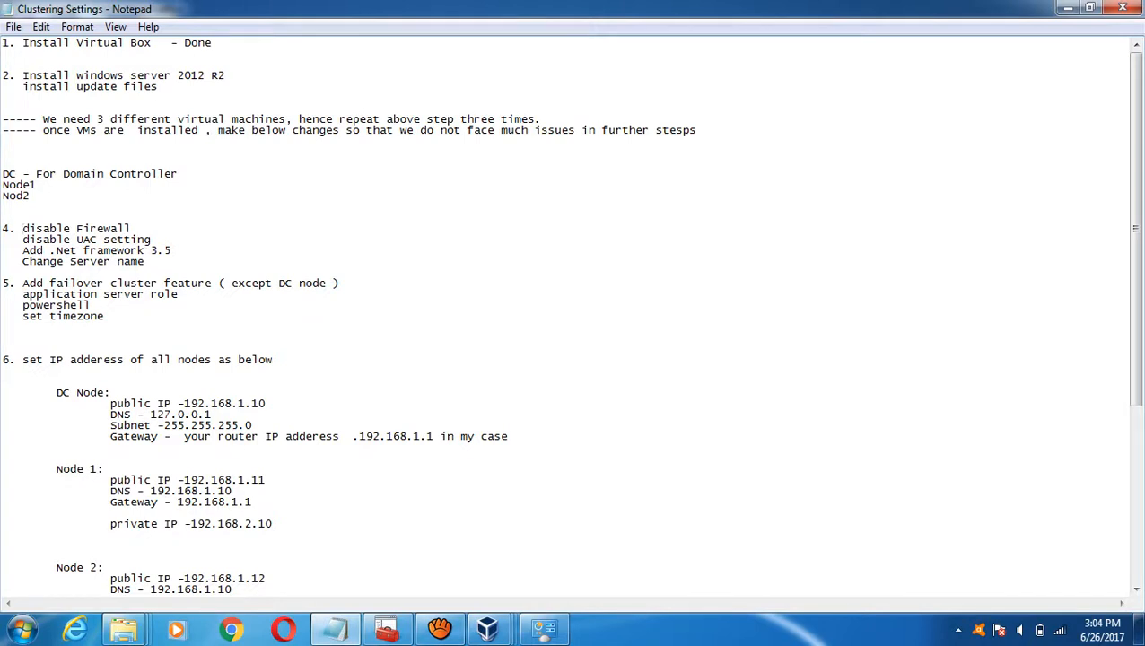
# - Insert an indented 'chang machine name' line below 'disable Firewall' in step 4
pyautogui.click(132, 228)
pyautogui.press('Return')
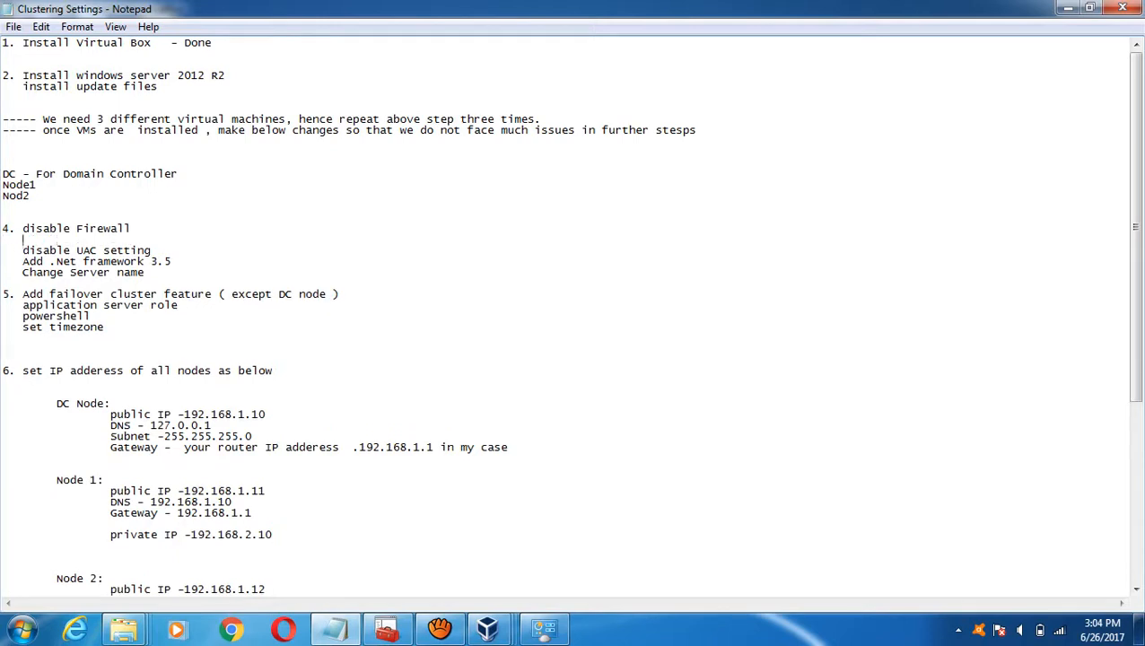
pyautogui.press('BackSpace')
pyautogui.write('chang s')
pyautogui.write('erver')
pyautogui.press('BackSpace')
pyautogui.press('BackSpace')
pyautogui.press('BackSpace')
pyautogui.press('BackSpace')
pyautogui.press('BackSpace')
pyautogui.press('BackSpace')
pyautogui.write('machine name')
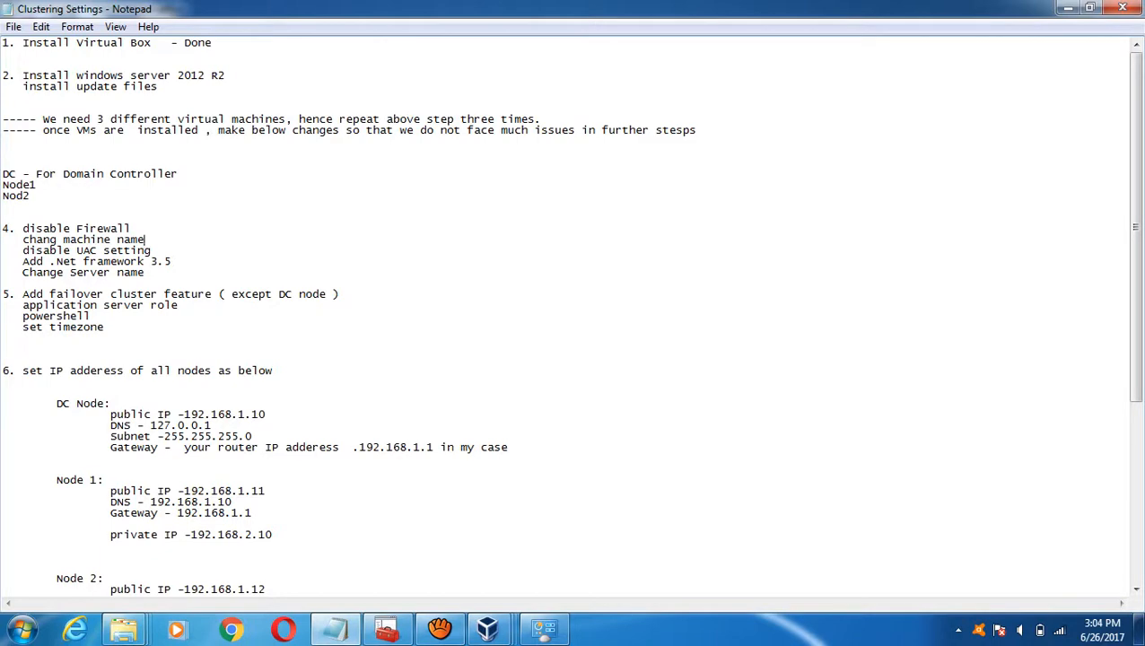
# - Bring Node2 to the front, maximize its window, then minimize it
pyautogui.moveTo(487, 628)
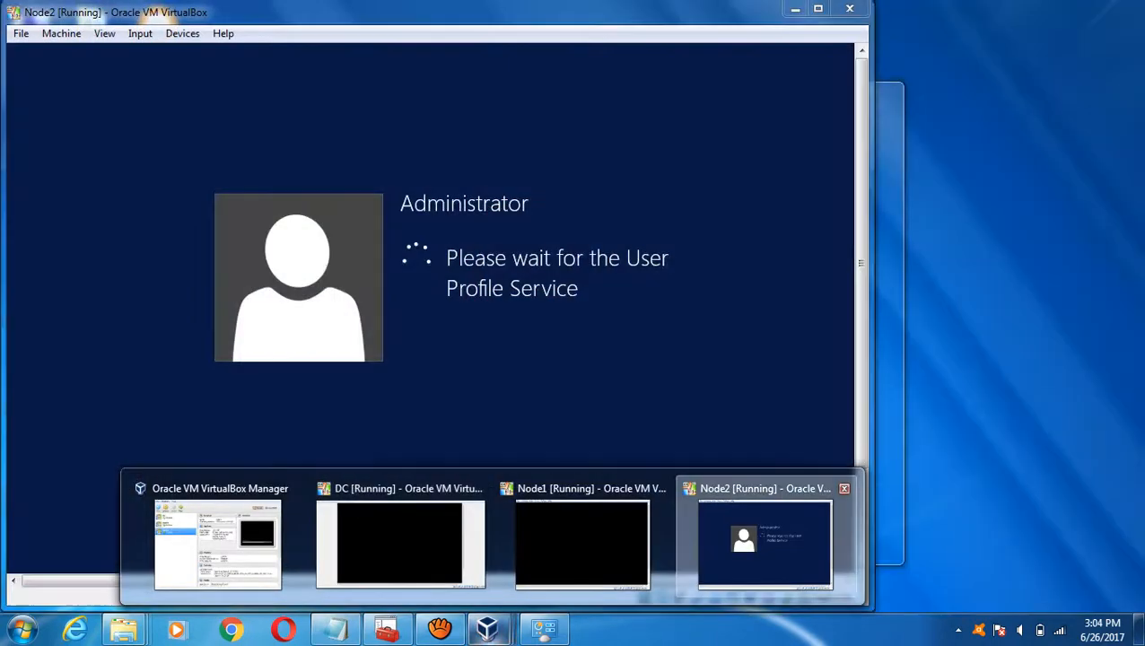
pyautogui.click(765, 543)
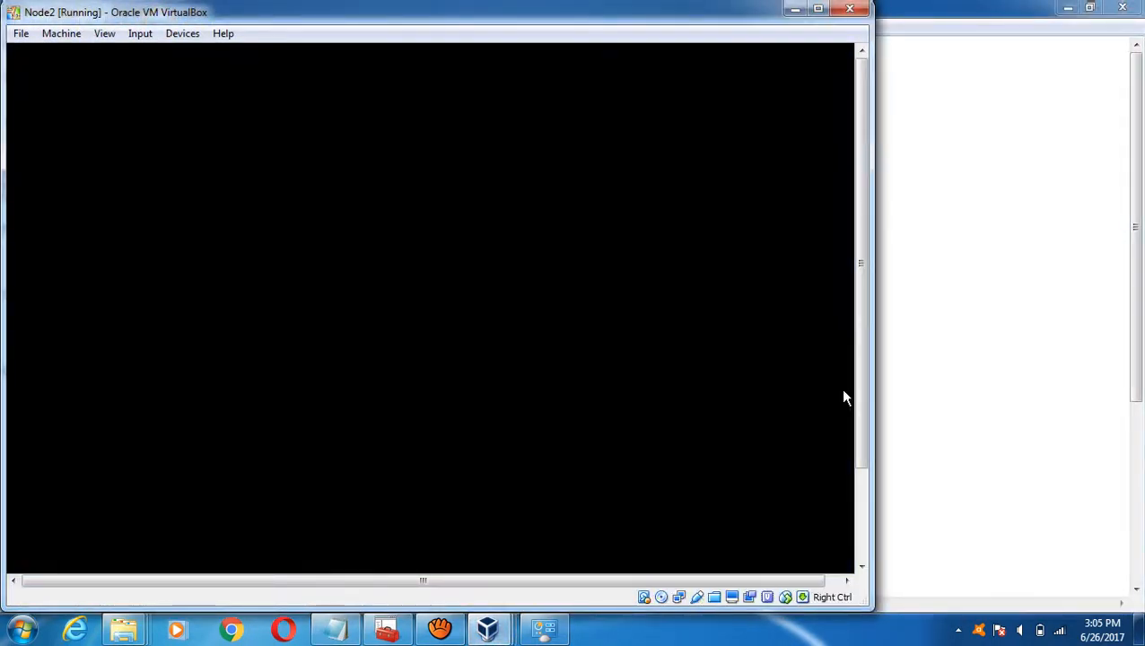
pyautogui.click(860, 516)
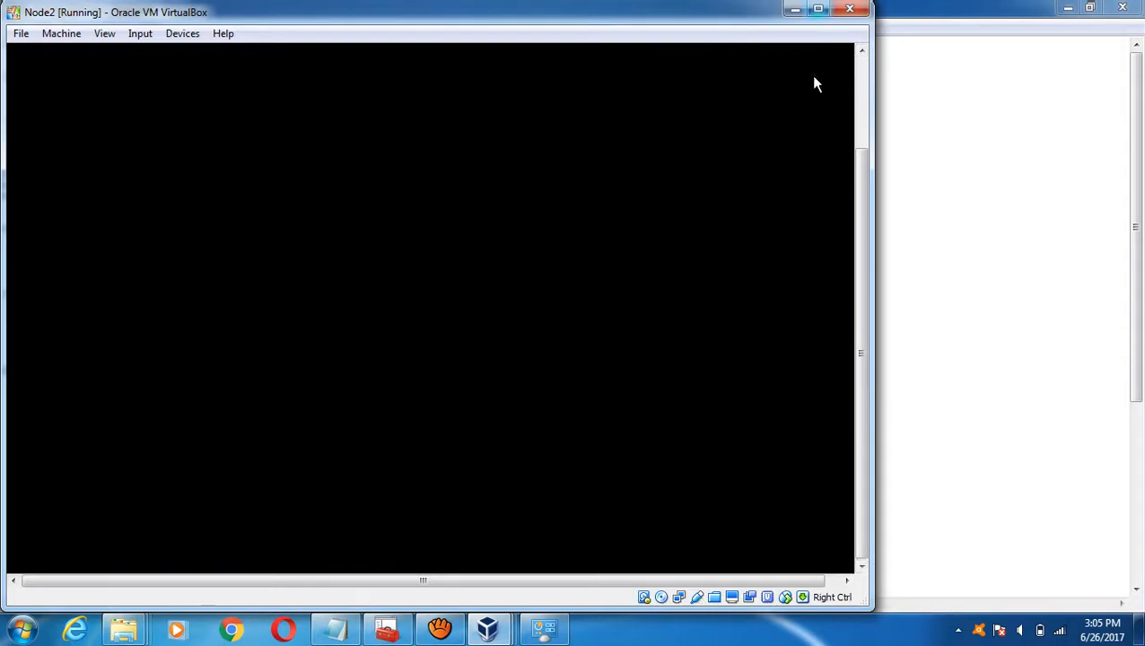
pyautogui.click(817, 8)
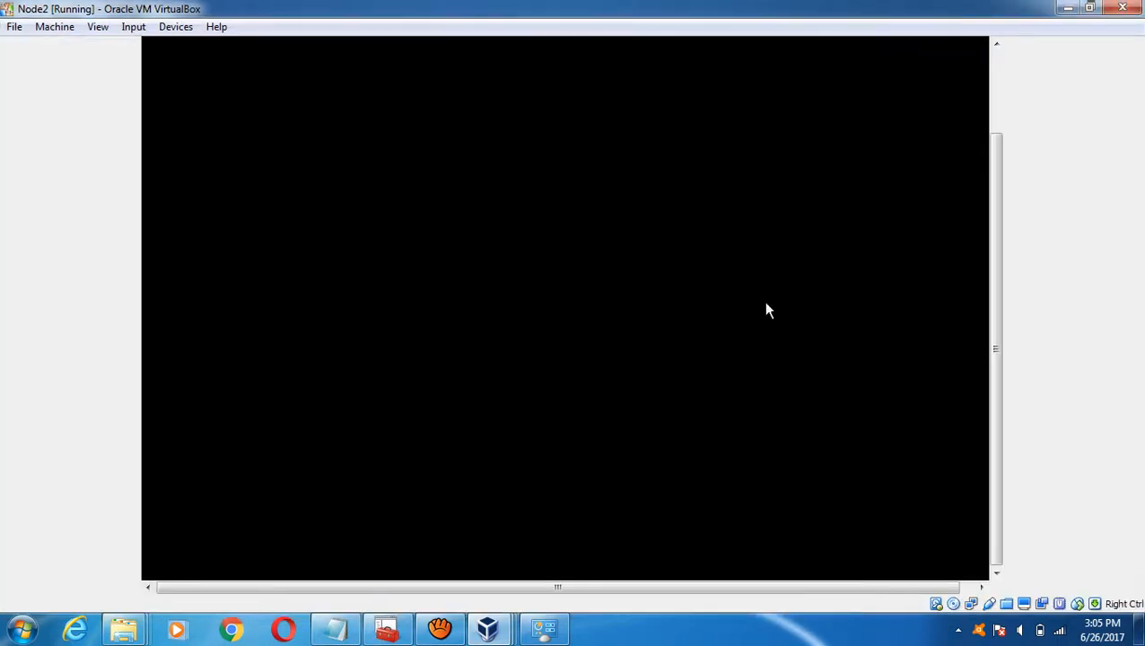
pyautogui.click(1067, 8)
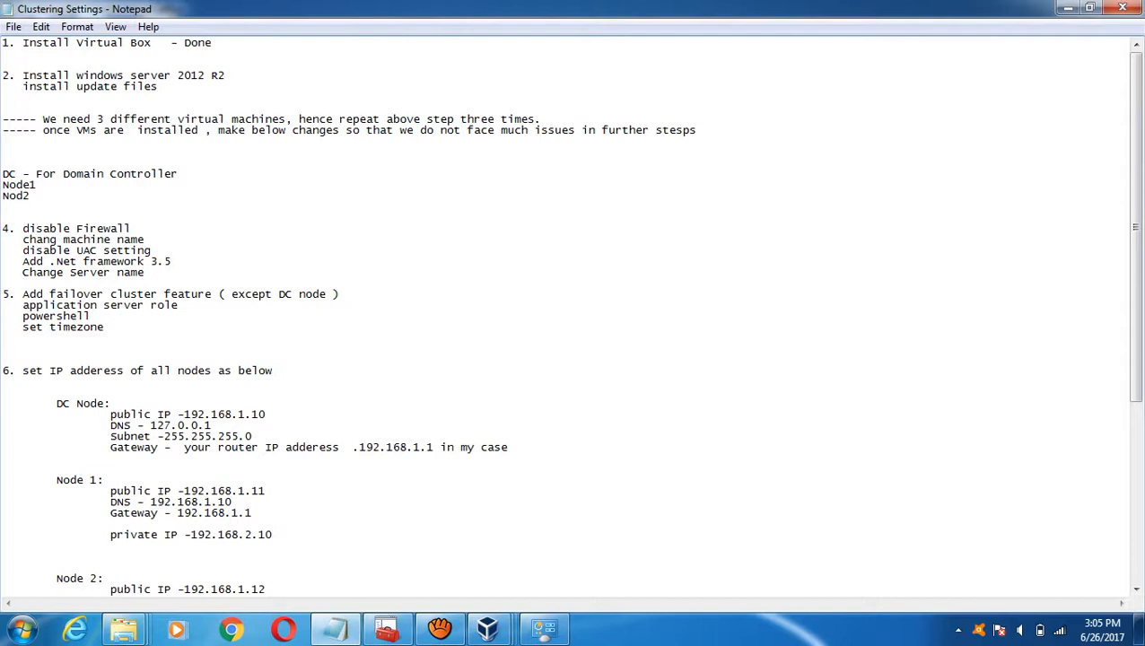
# - Add blank lines above step 5 in the notes and bring DC forward
pyautogui.press('Return')
pyautogui.press('Return')
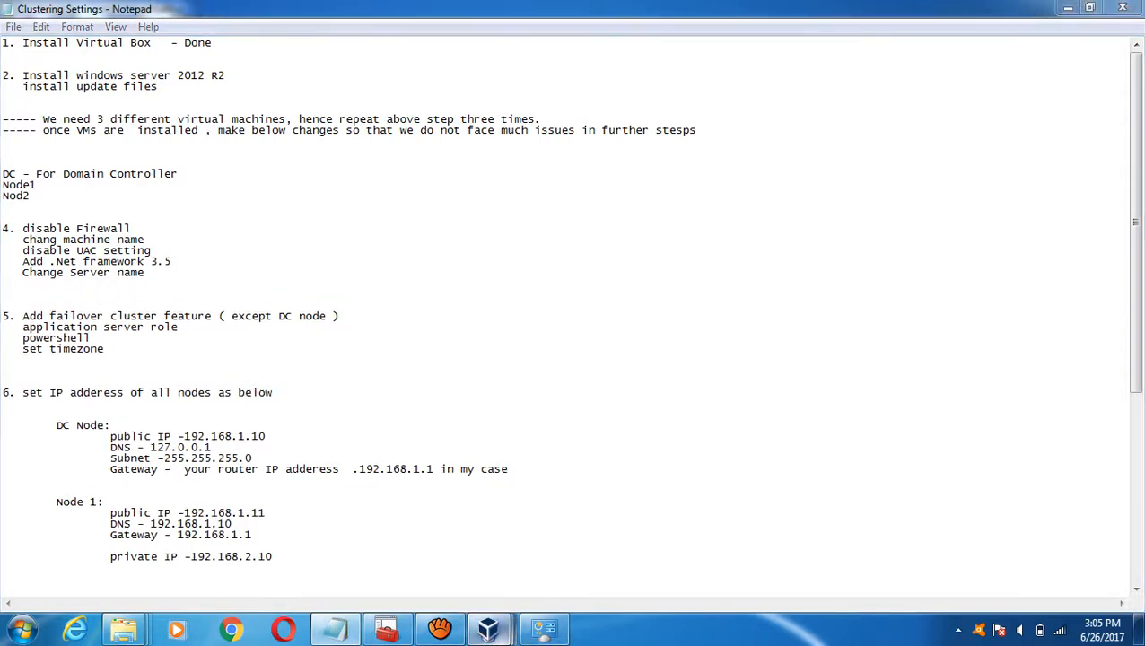
pyautogui.moveTo(487, 628)
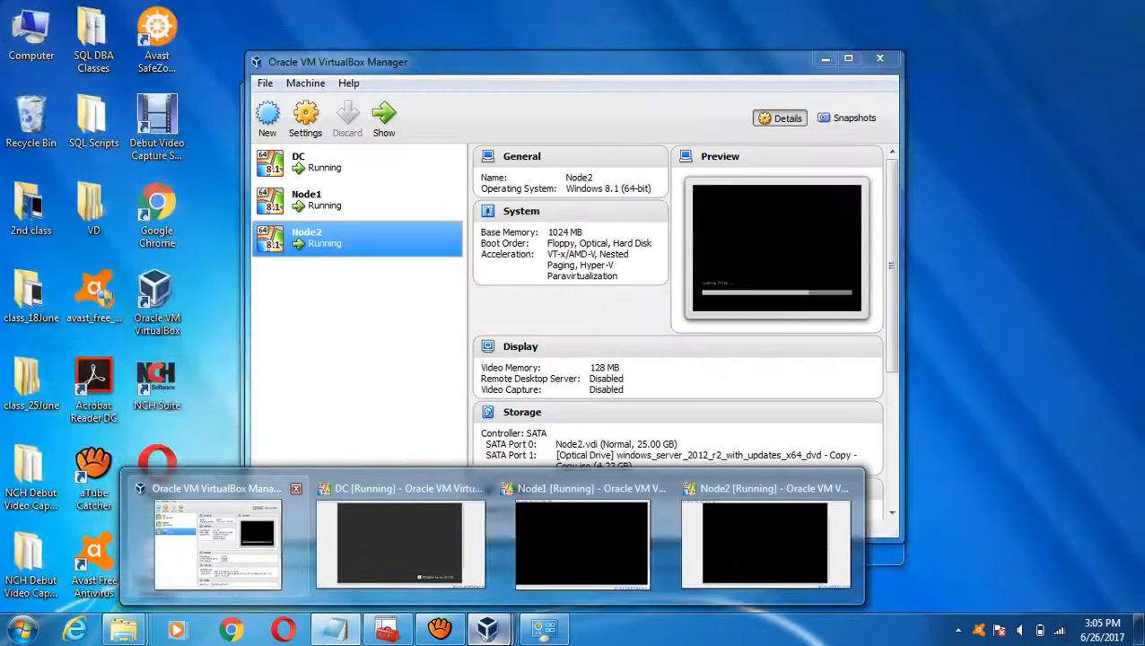
pyautogui.click(400, 542)
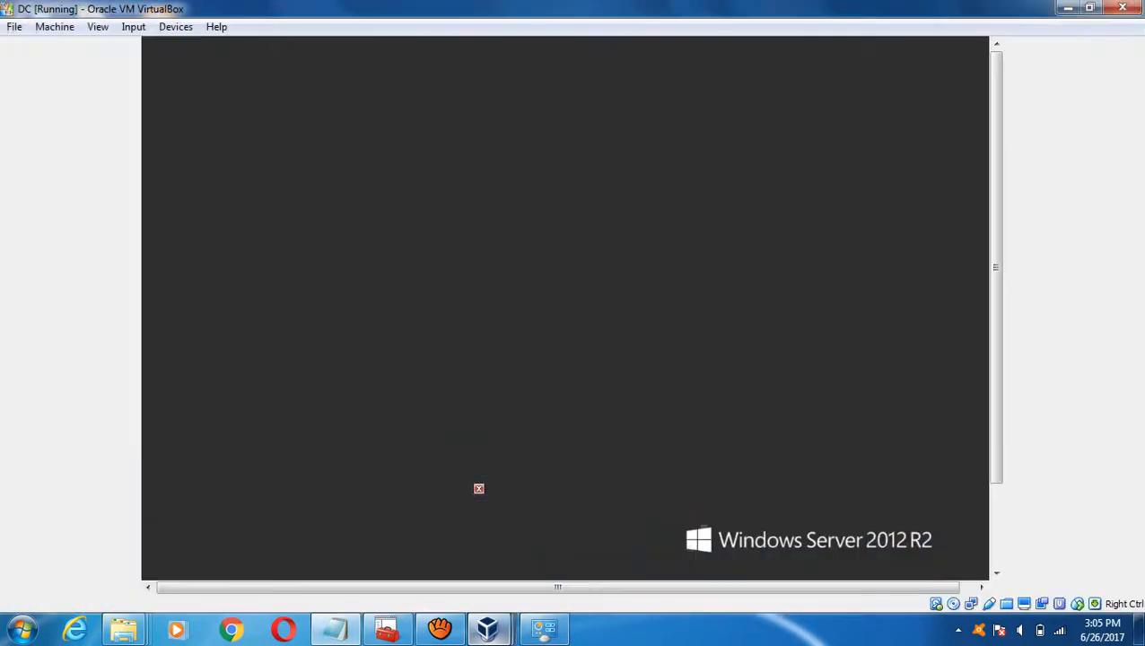
# - Open and dismiss DC's Devices menu, then return to the Clustering Settings notes
pyautogui.click(176, 27)
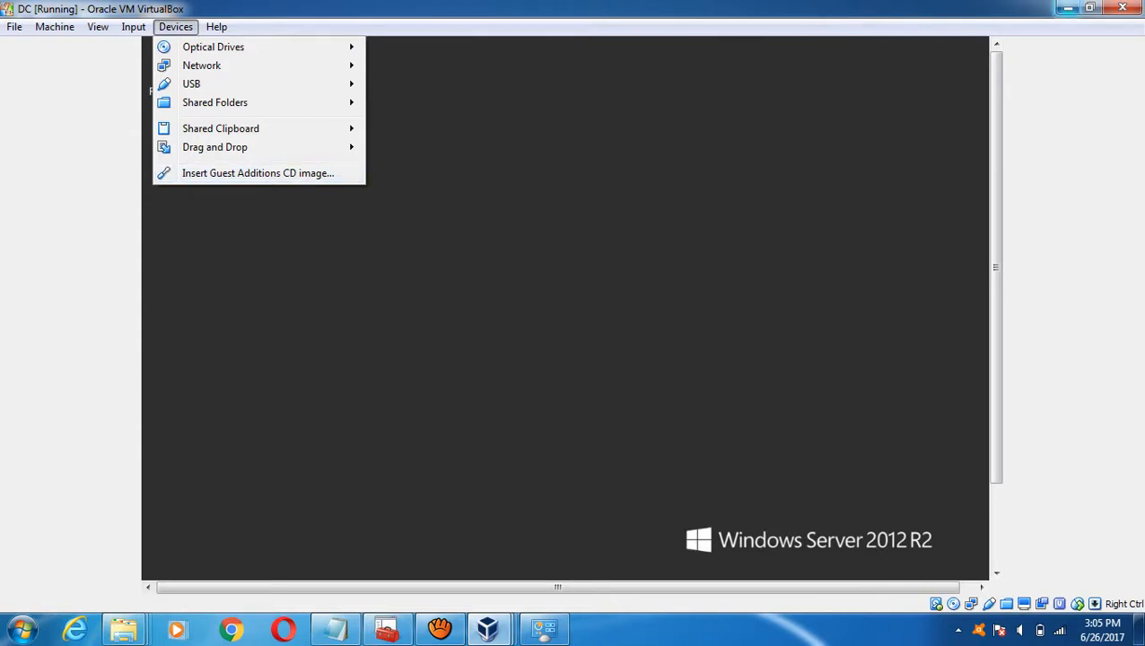
pyautogui.press('Escape')
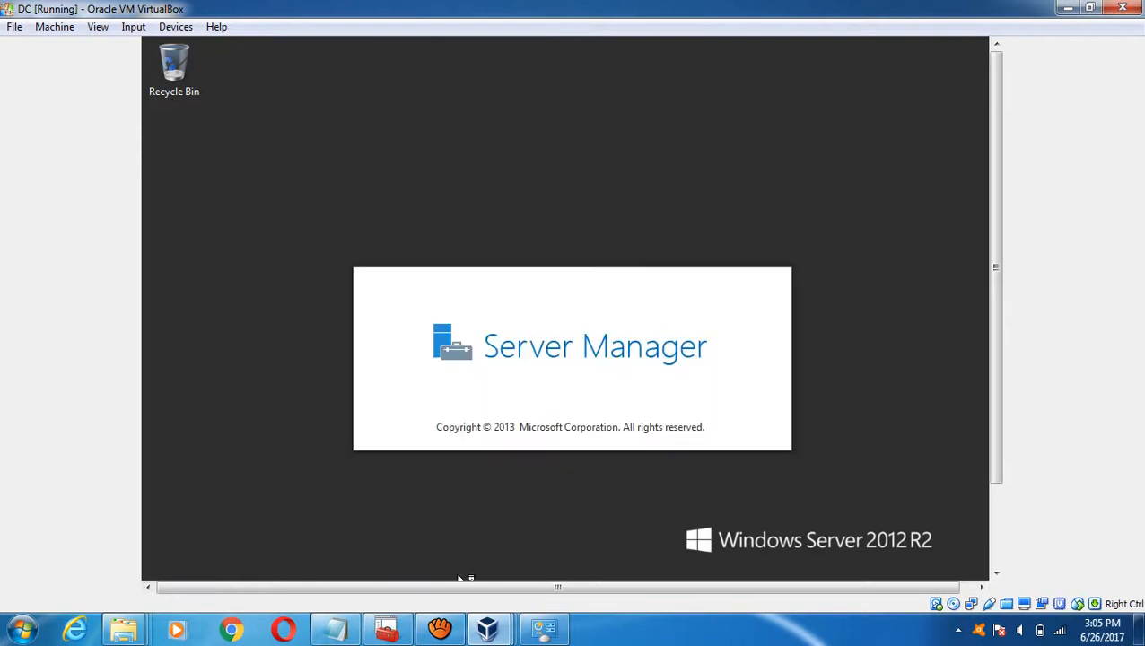
pyautogui.click(335, 628)
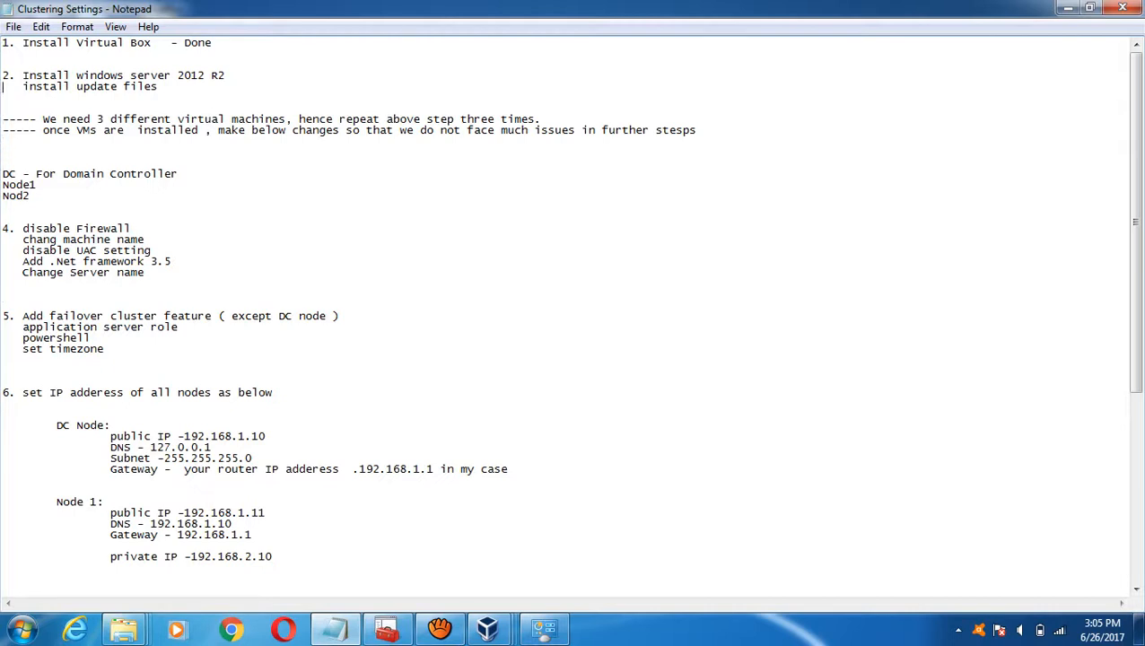
# - Insert 'Install Virtual Box additional settings' above 'install update files' in step 2
pyautogui.press('Return')
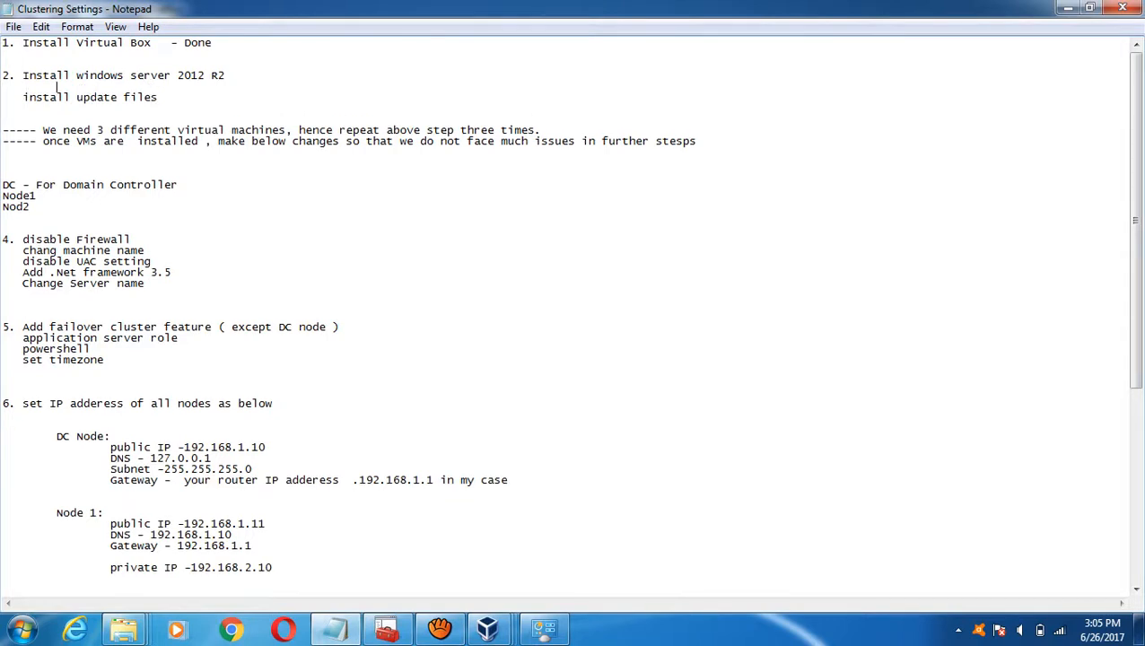
pyautogui.write('Install Virtual Box a')
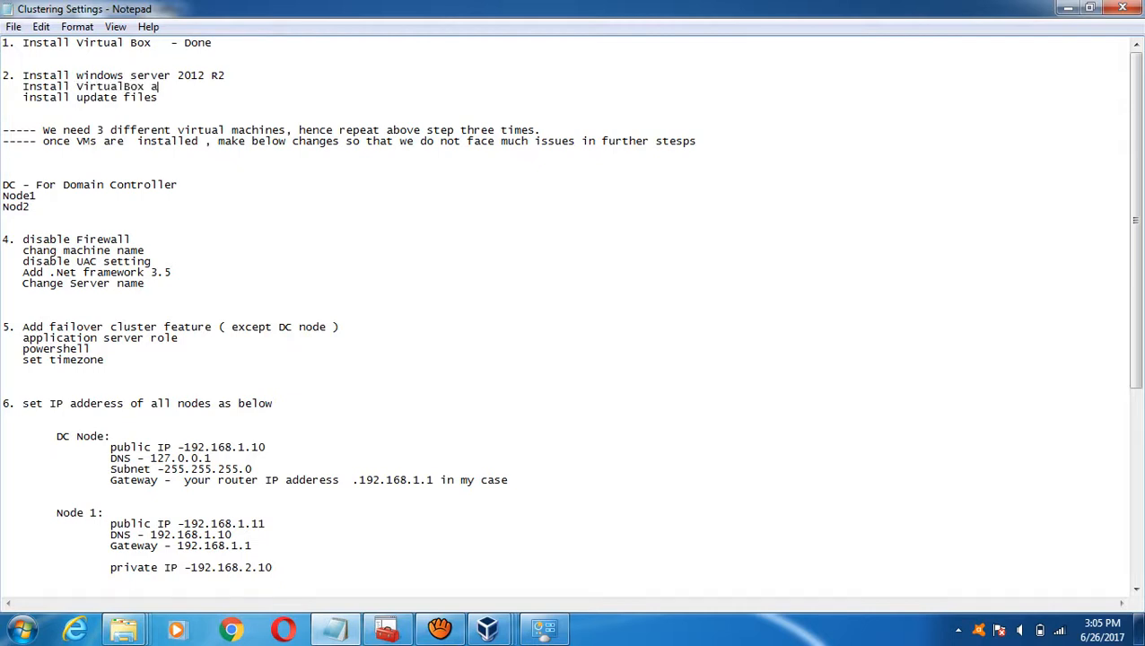
pyautogui.write('dditional settings')
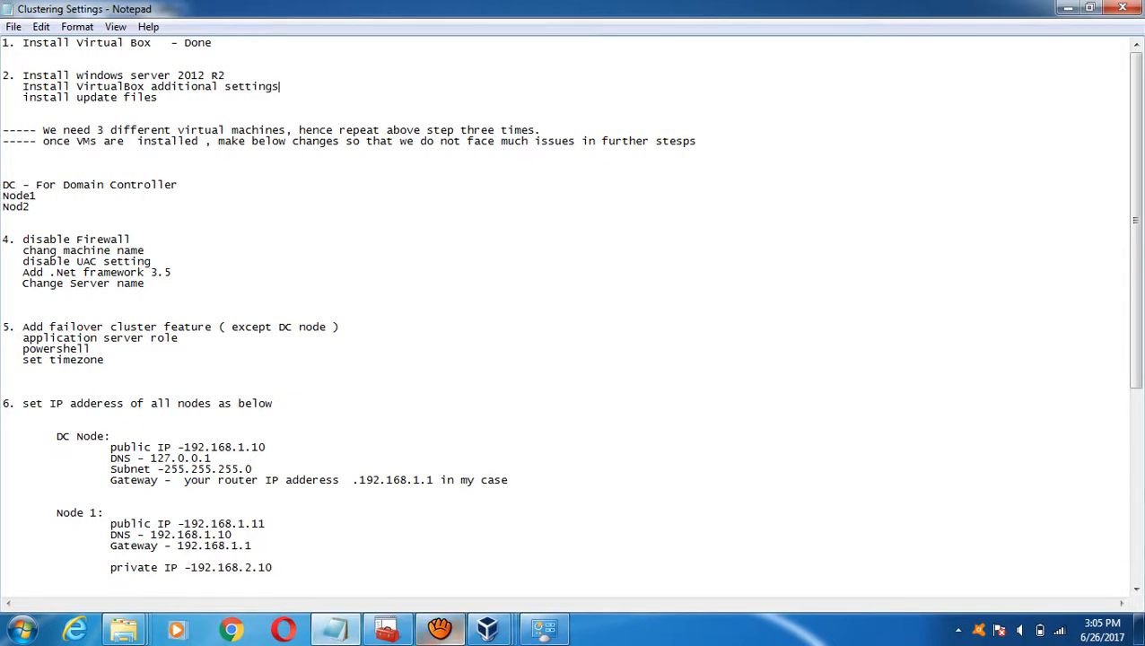
# - On DC, decline network discovery and insert the Guest Additions CD image, then switch to Node1
pyautogui.moveTo(487, 628)
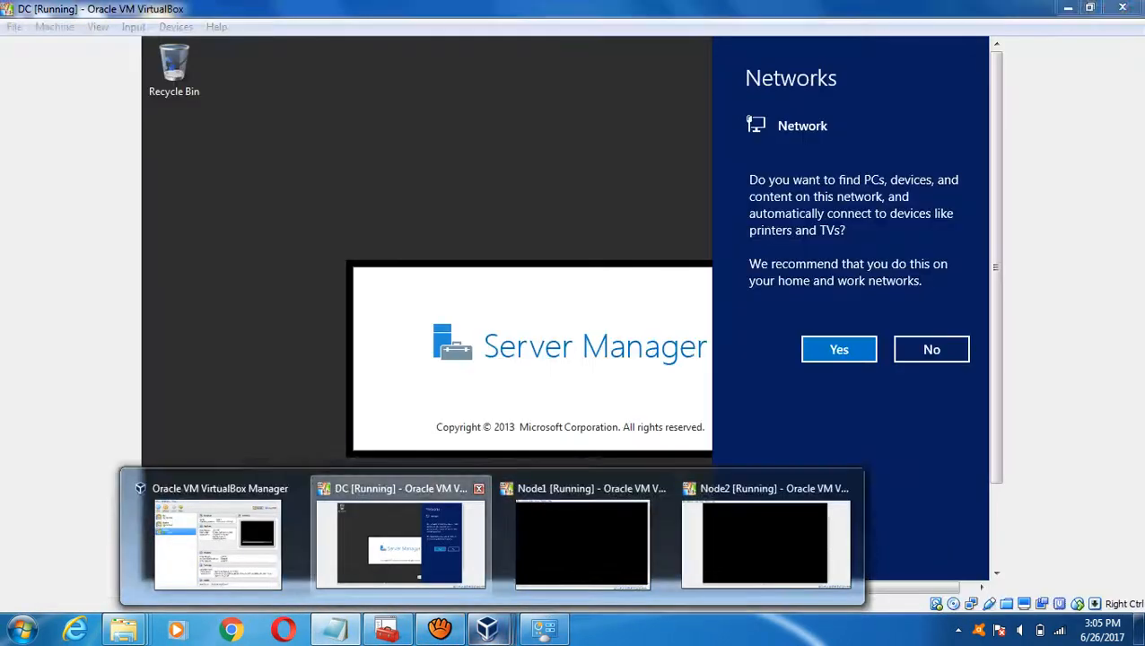
pyautogui.click(400, 538)
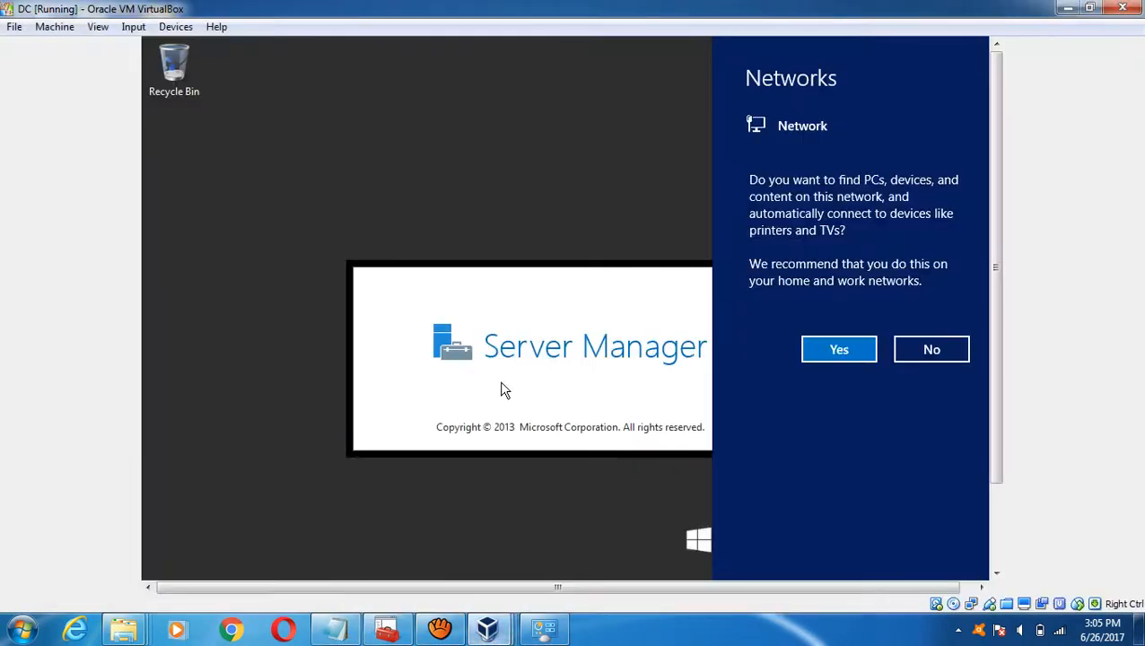
pyautogui.click(951, 350)
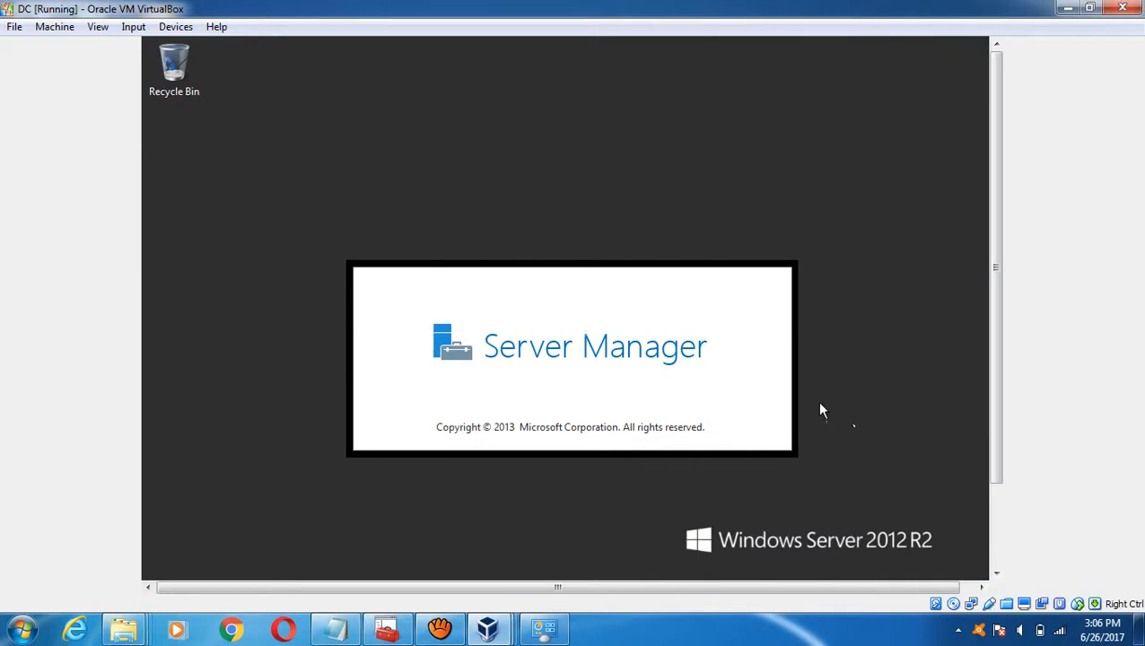
pyautogui.click(176, 26)
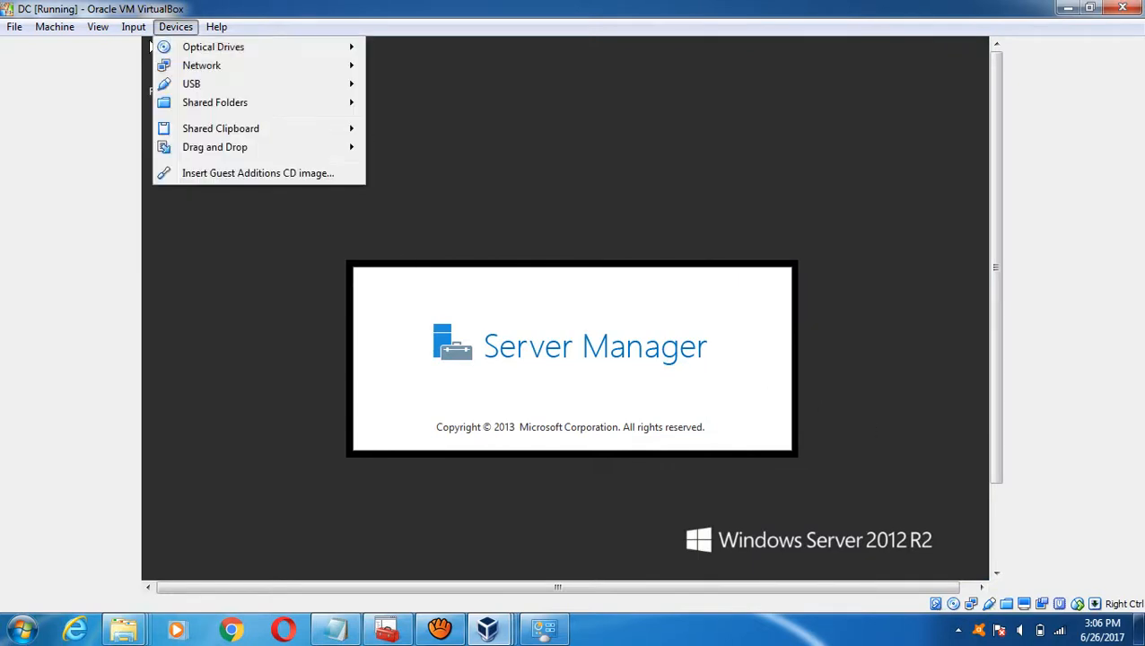
pyautogui.click(149, 41)
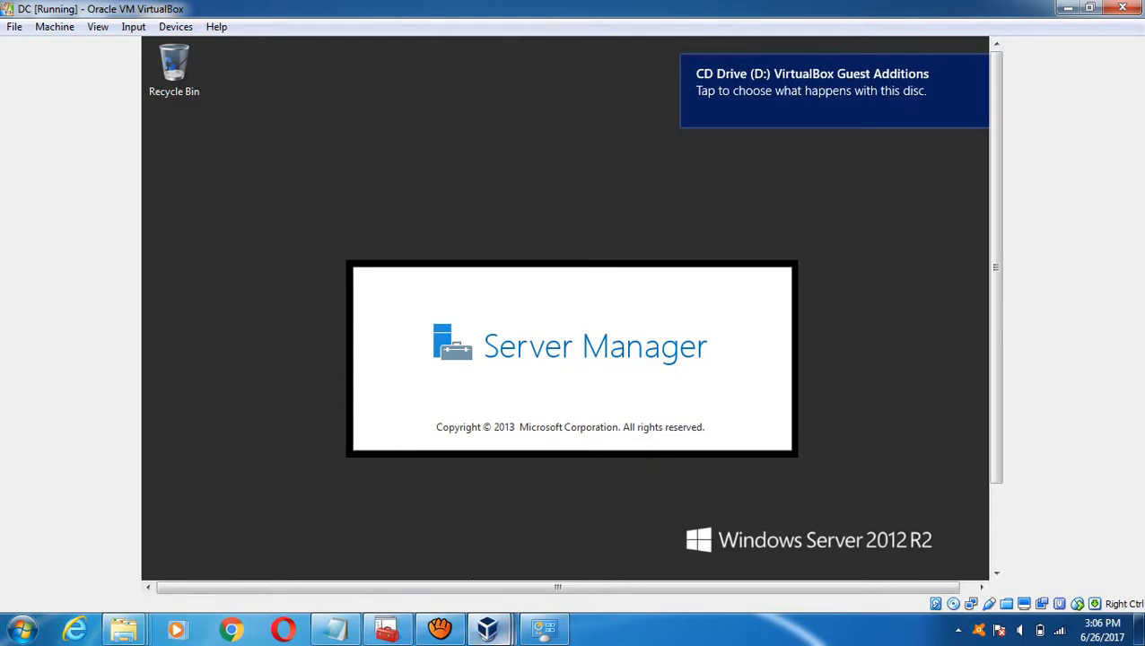
pyautogui.moveTo(488, 628)
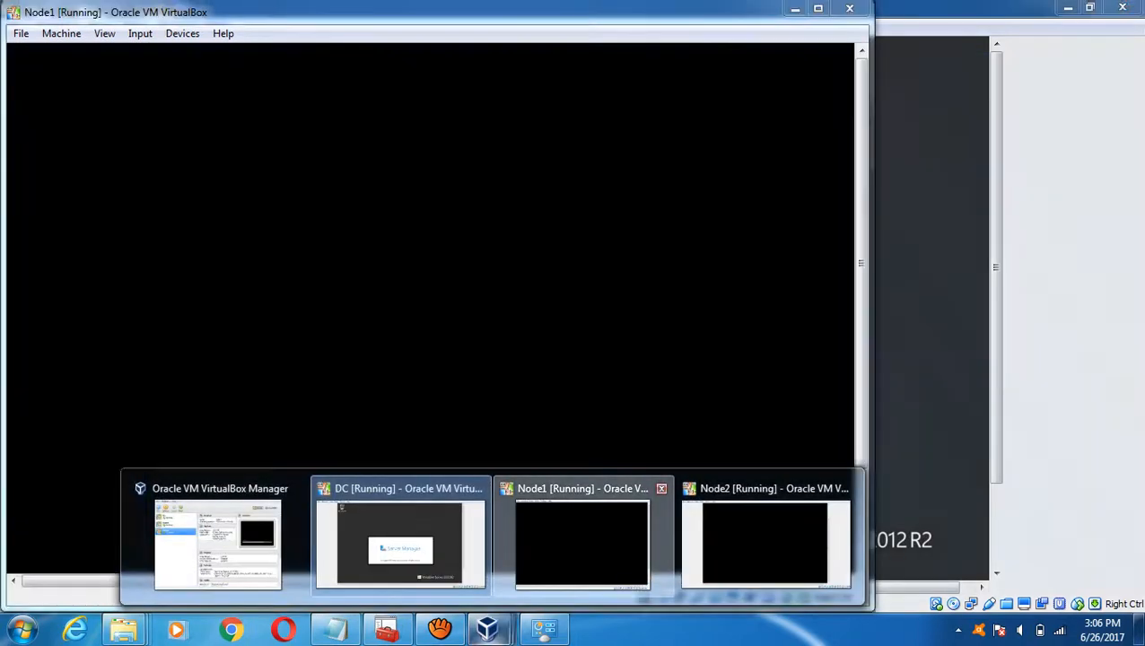
pyautogui.click(582, 543)
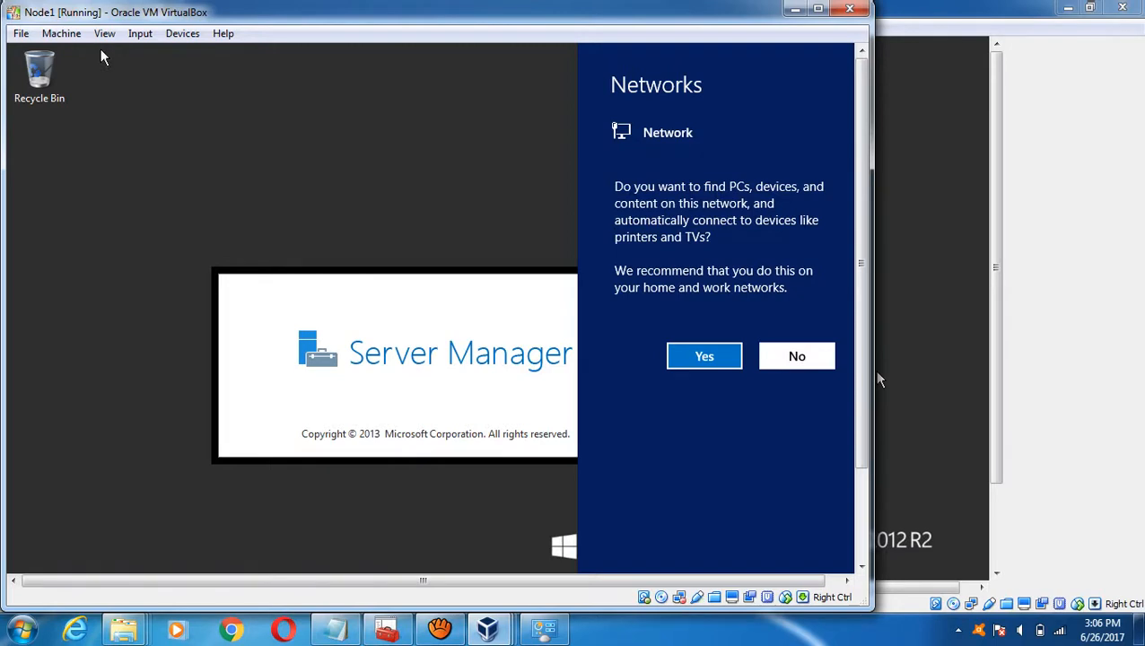
# - Dismiss Node1's Devices menu, then insert the Guest Additions CD image into Node2
pyautogui.click(182, 33)
pyautogui.click(101, 55)
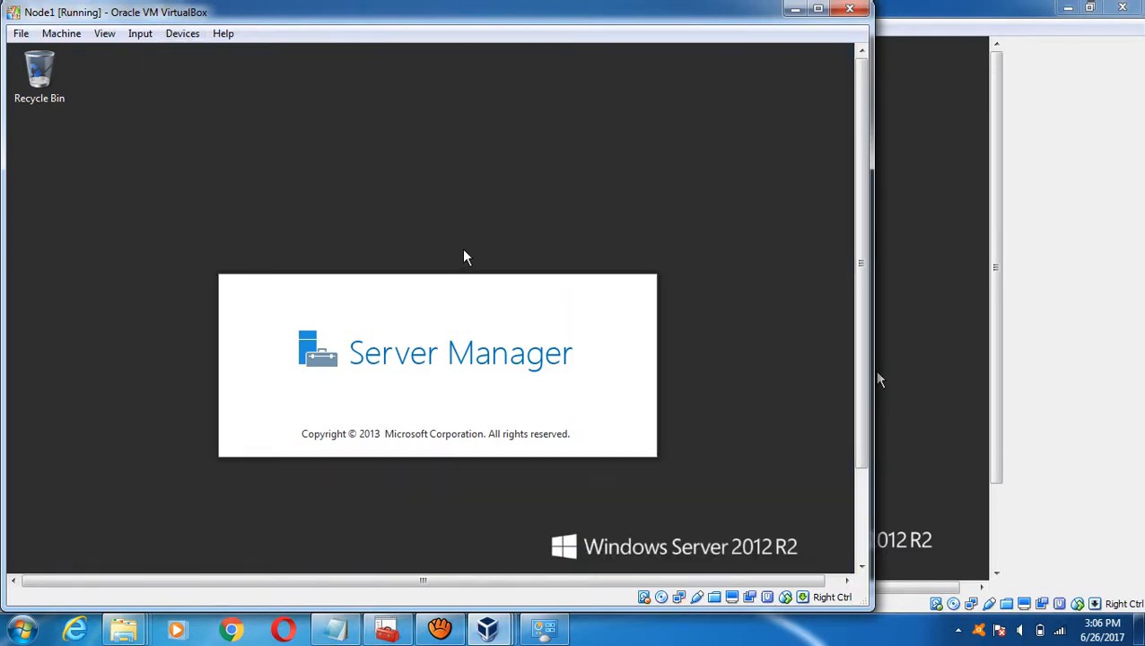
pyautogui.moveTo(488, 628)
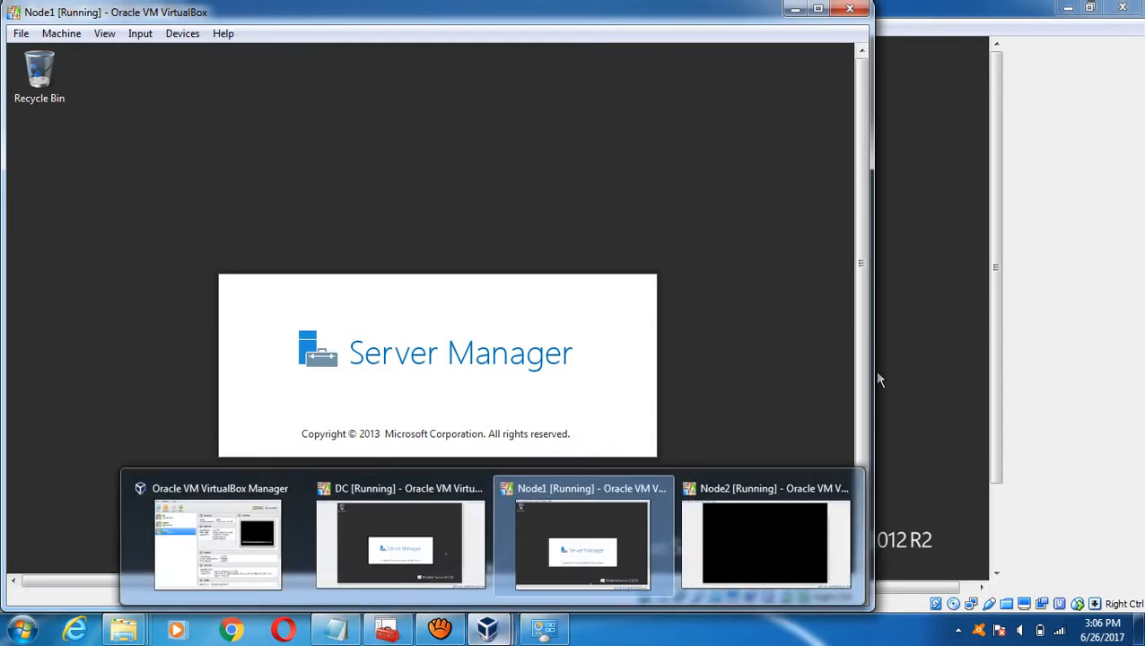
pyautogui.click(765, 538)
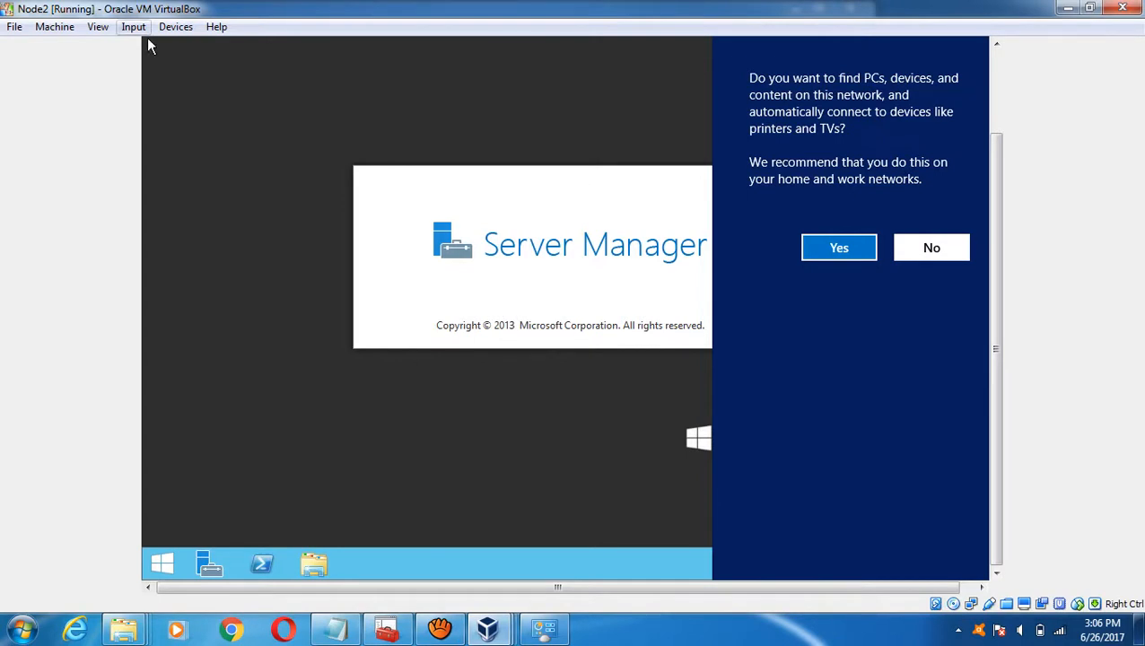
pyautogui.click(175, 27)
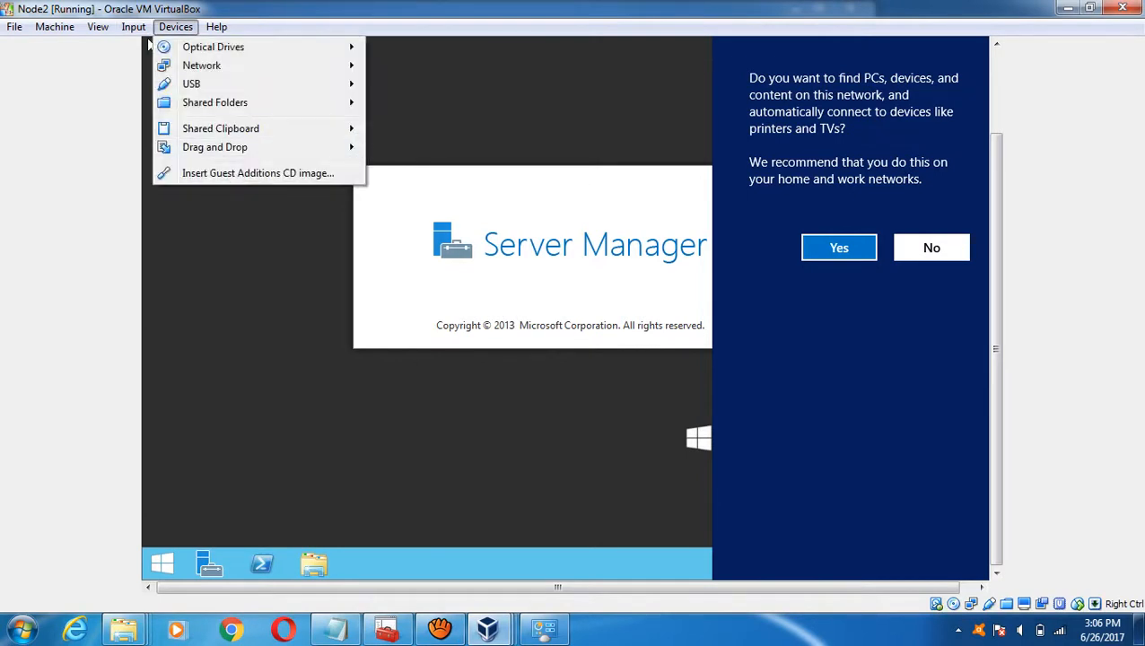
pyautogui.click(150, 47)
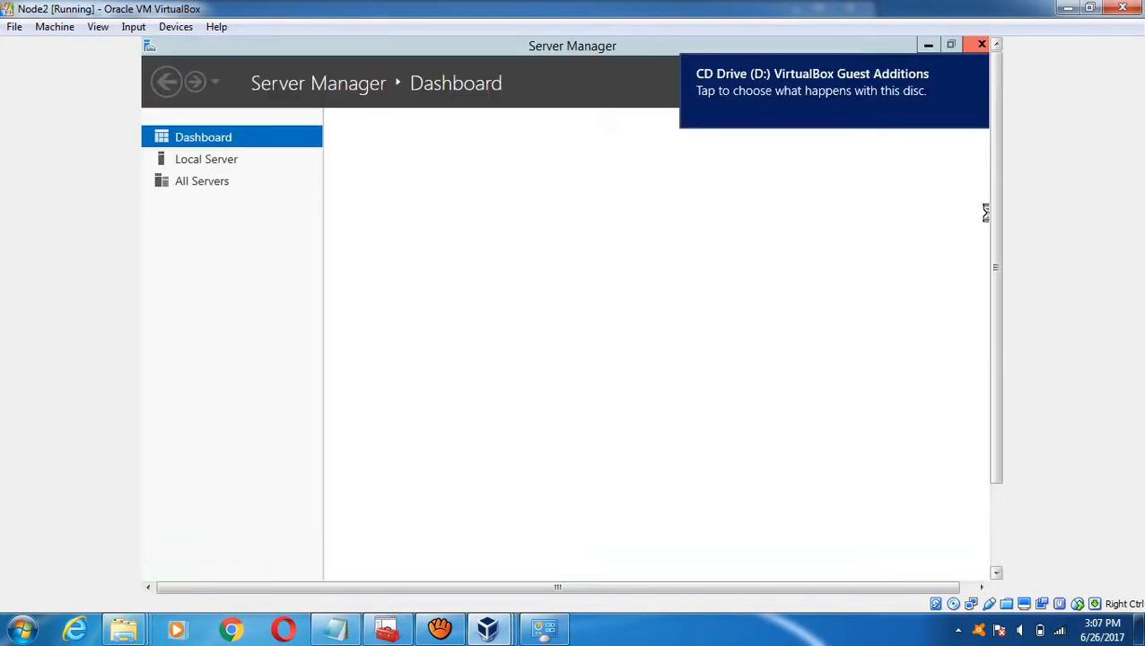
# - Minimize Node2's Server Manager and return it to the bare desktop
pyautogui.click(925, 45)
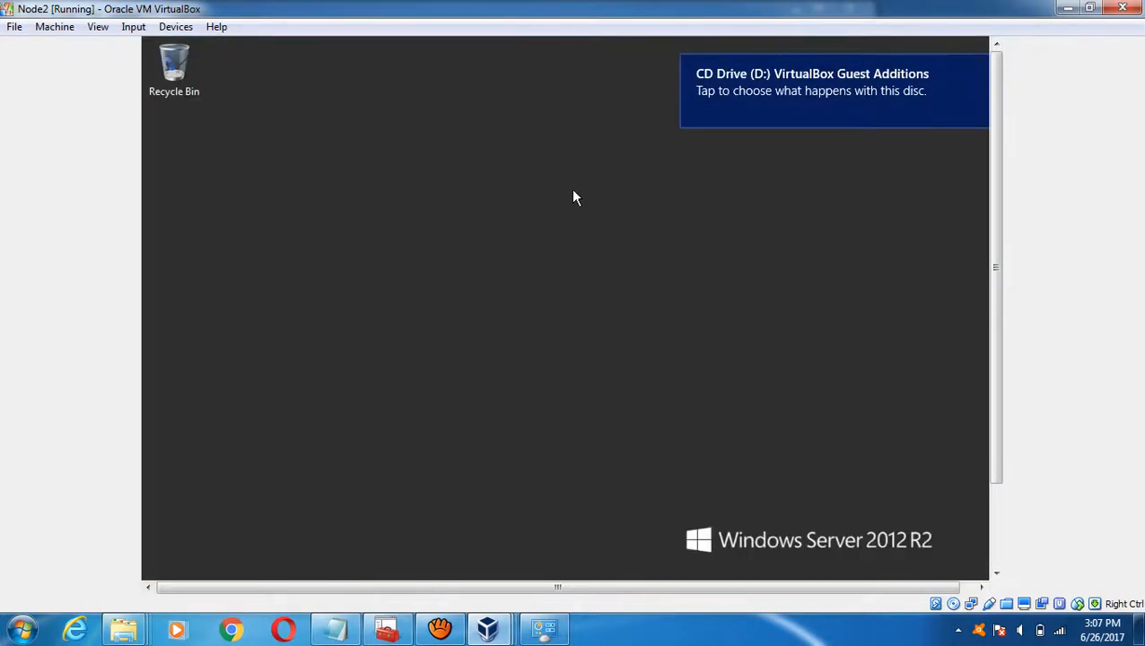
pyautogui.click(994, 538)
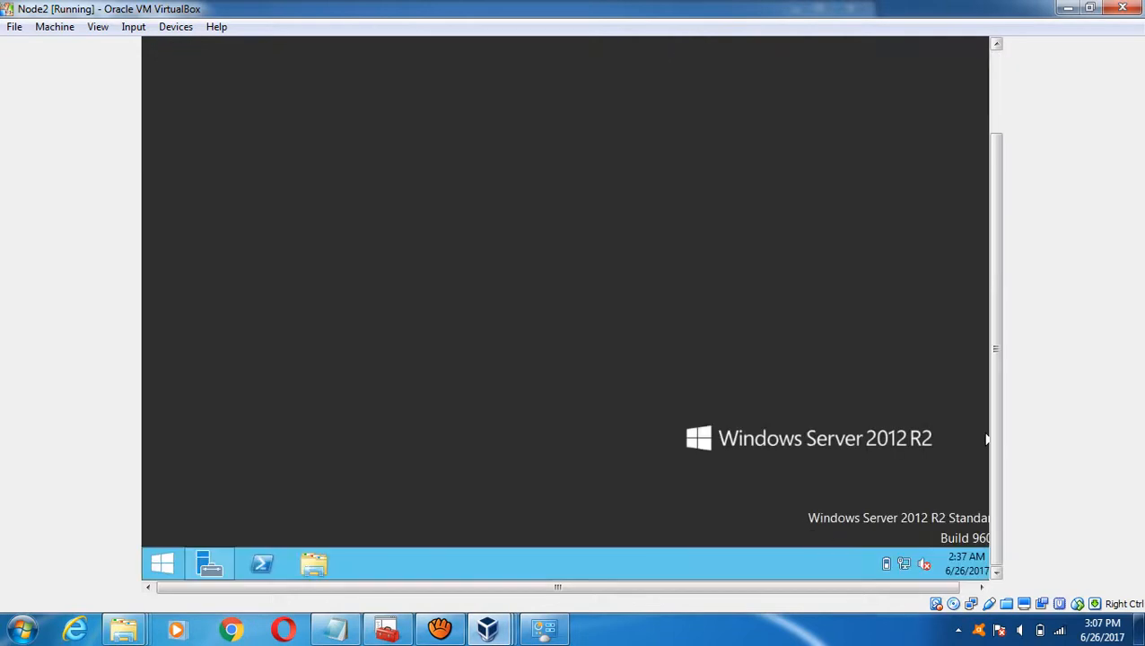
pyautogui.click(162, 563)
pyautogui.click(291, 269)
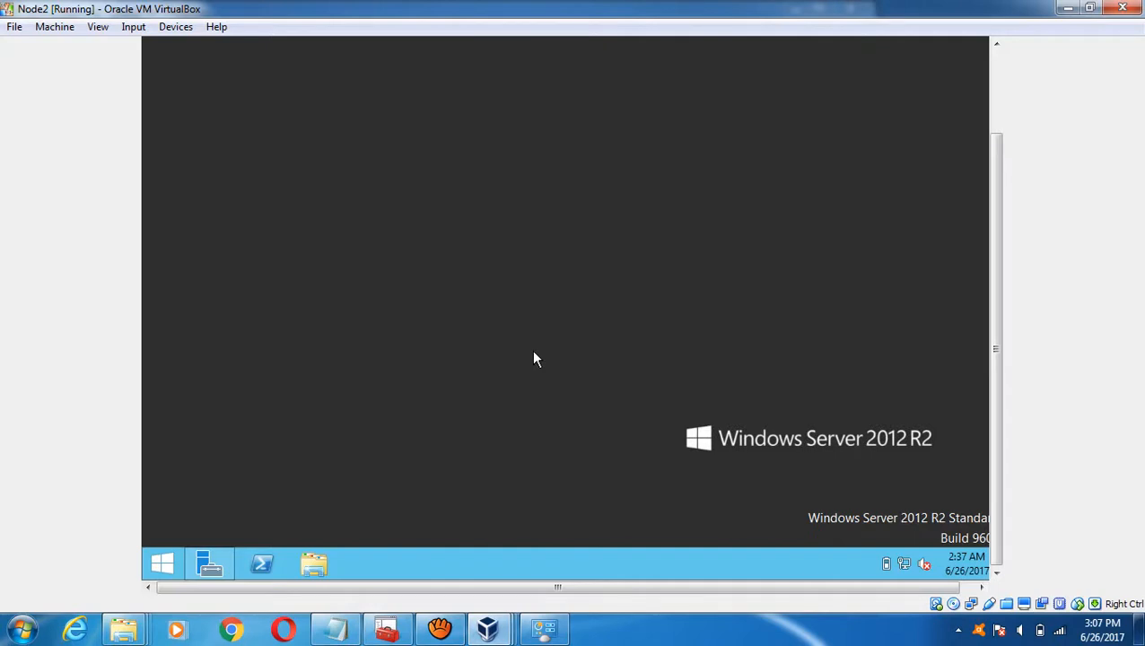
# - Minimize Server Manager on DC and Node1, leaving Node1 at its desktop
pyautogui.moveTo(499, 620)
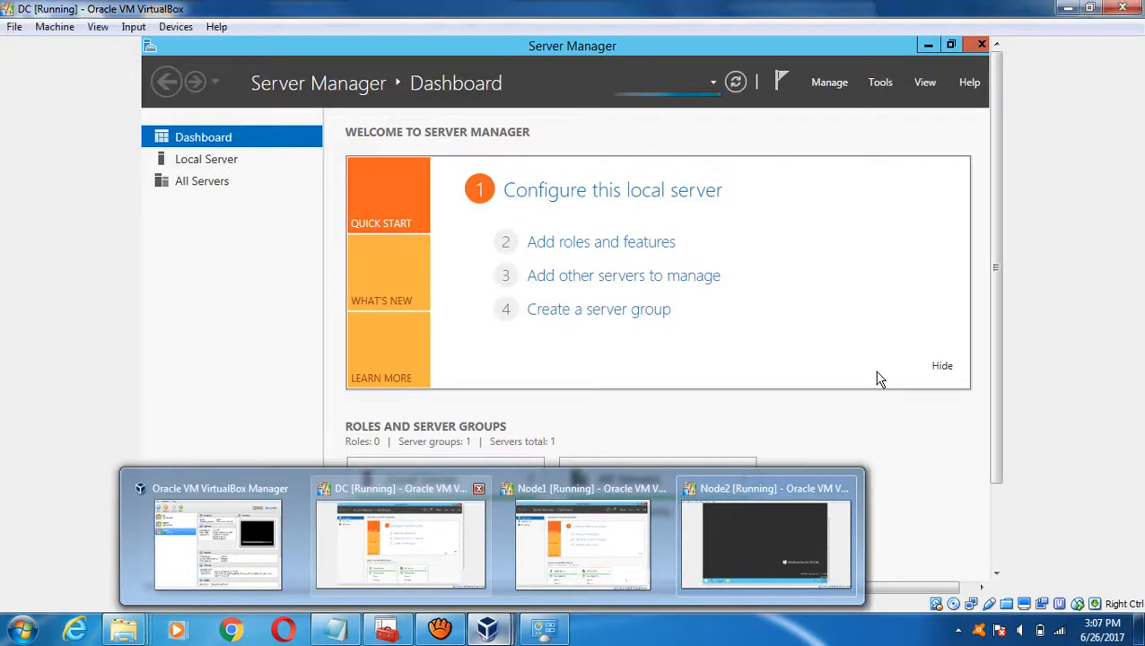
pyautogui.click(400, 543)
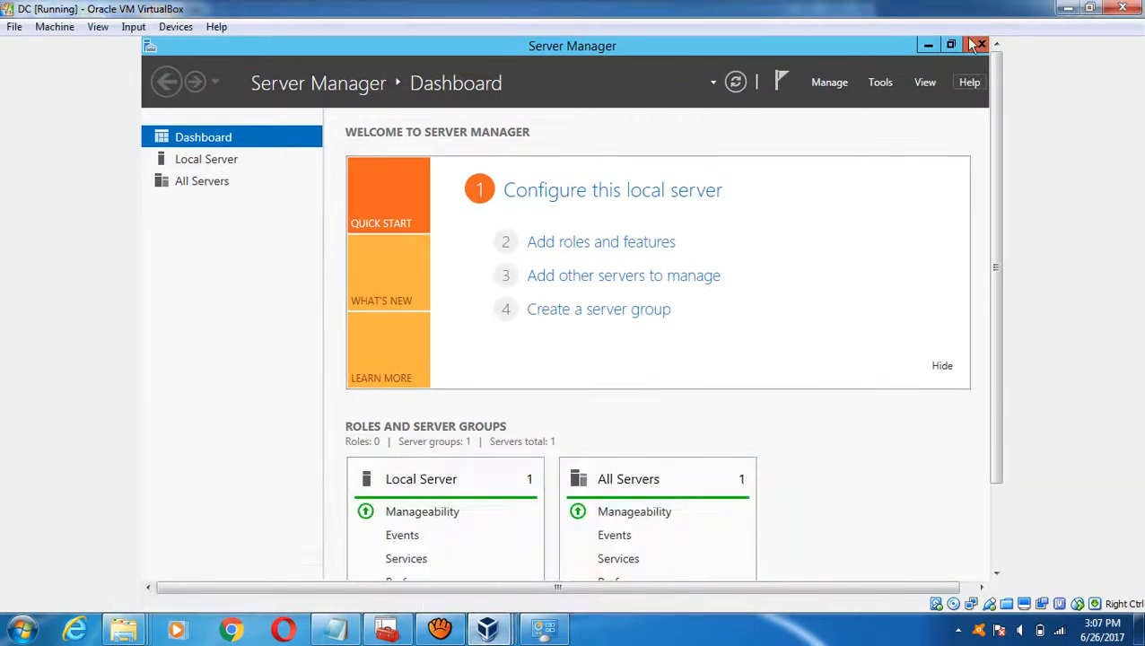
pyautogui.click(920, 45)
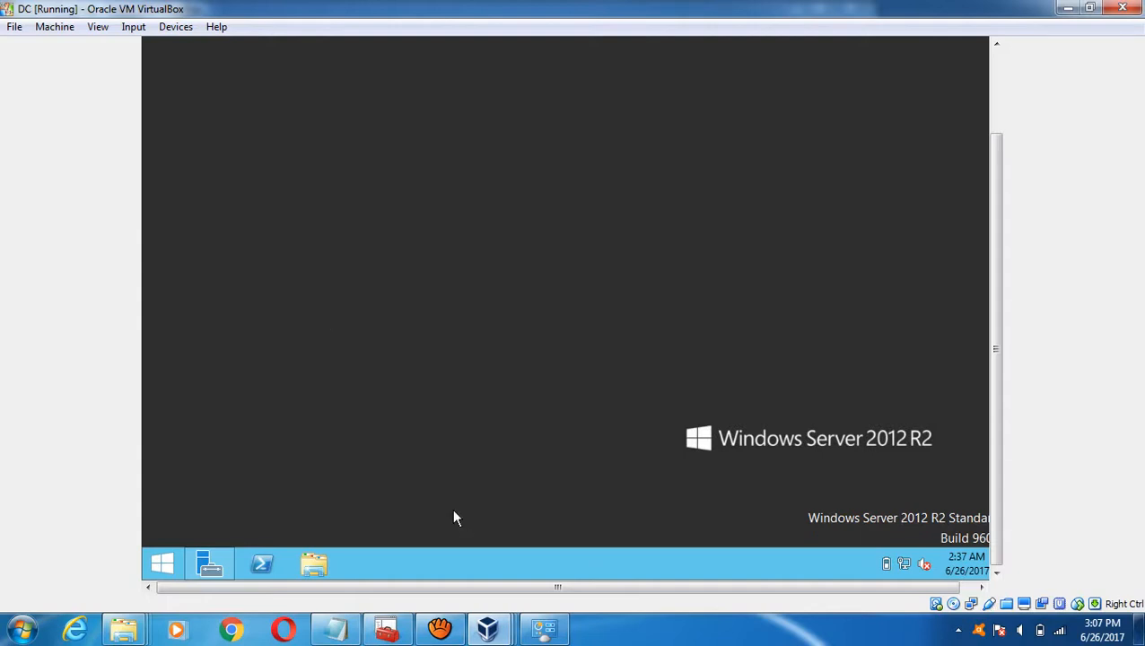
pyautogui.moveTo(487, 627)
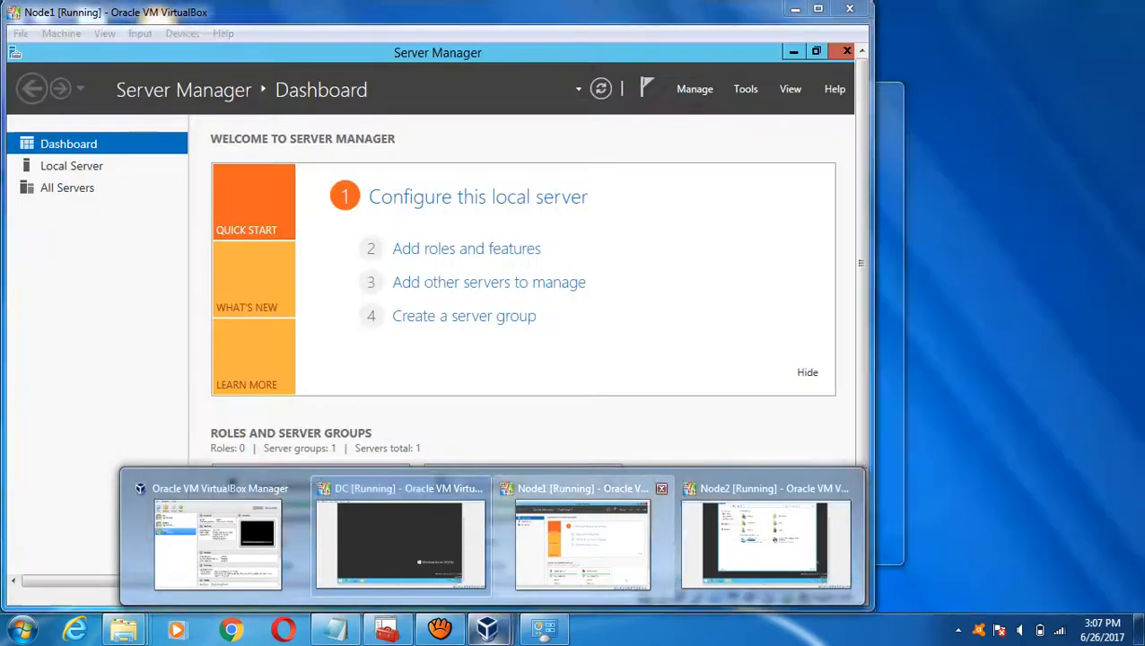
pyautogui.click(582, 542)
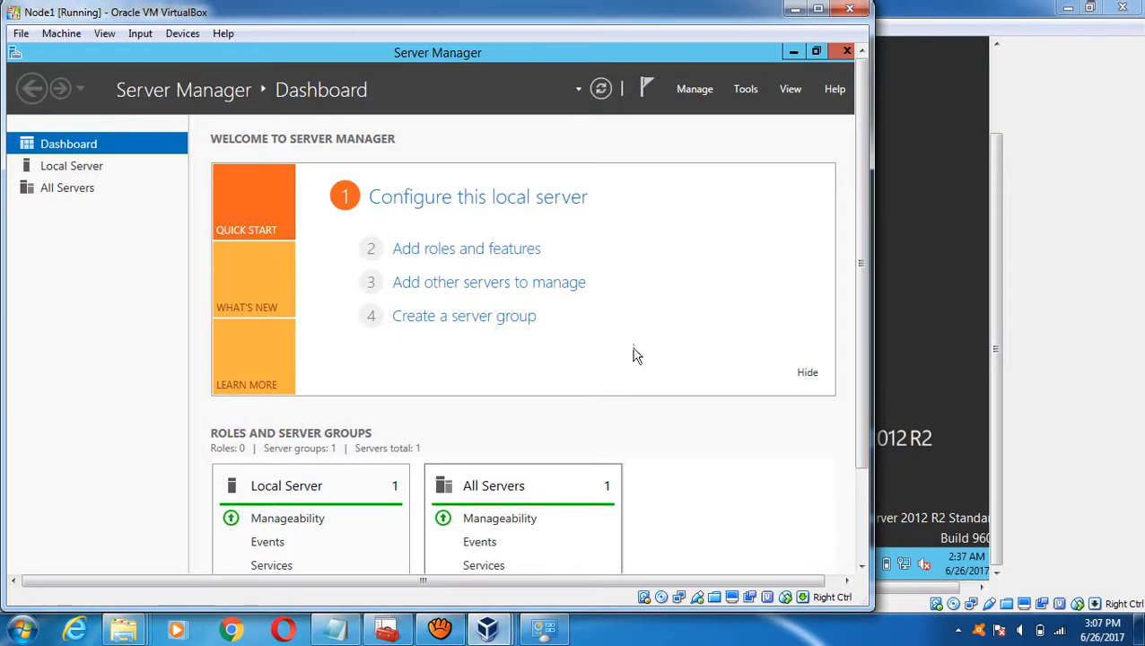
pyautogui.click(800, 51)
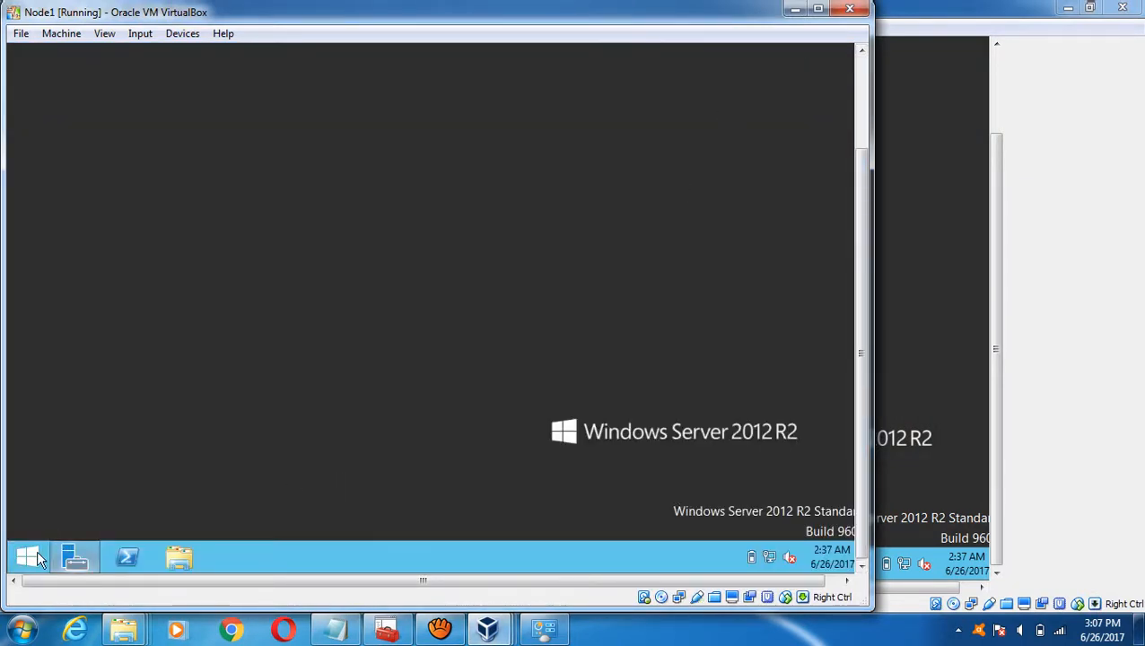
pyautogui.click(27, 561)
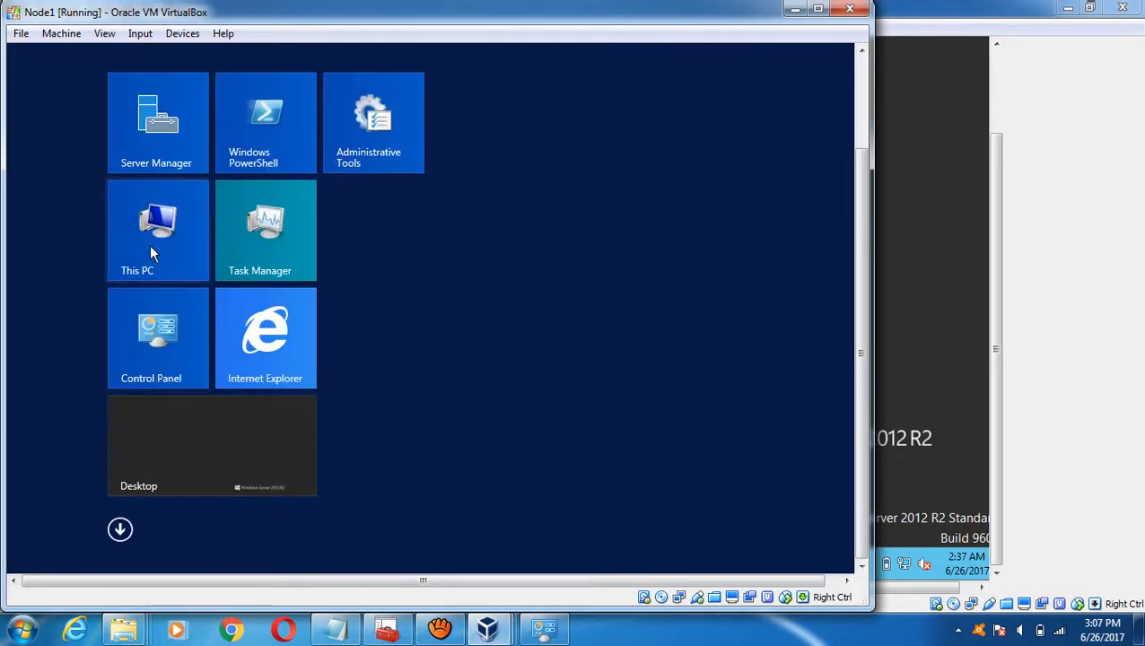
pyautogui.click(152, 247)
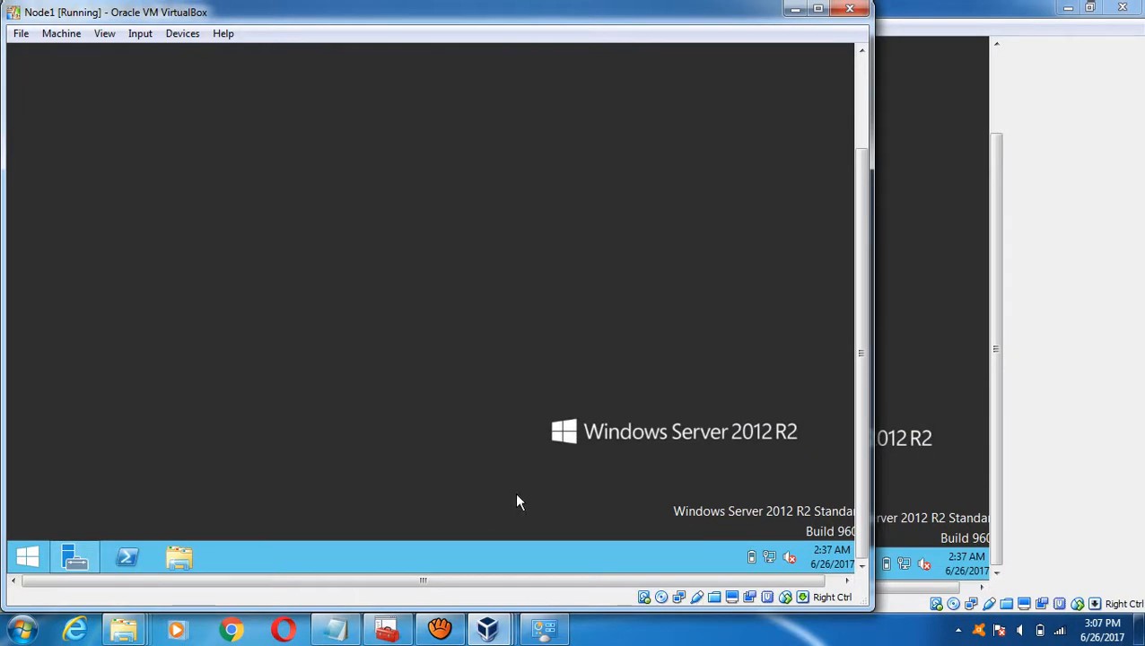
# - On Node2, open CD Drive (D:) VirtualBox Guest Additions from This PC to launch setup
pyautogui.moveTo(487, 628)
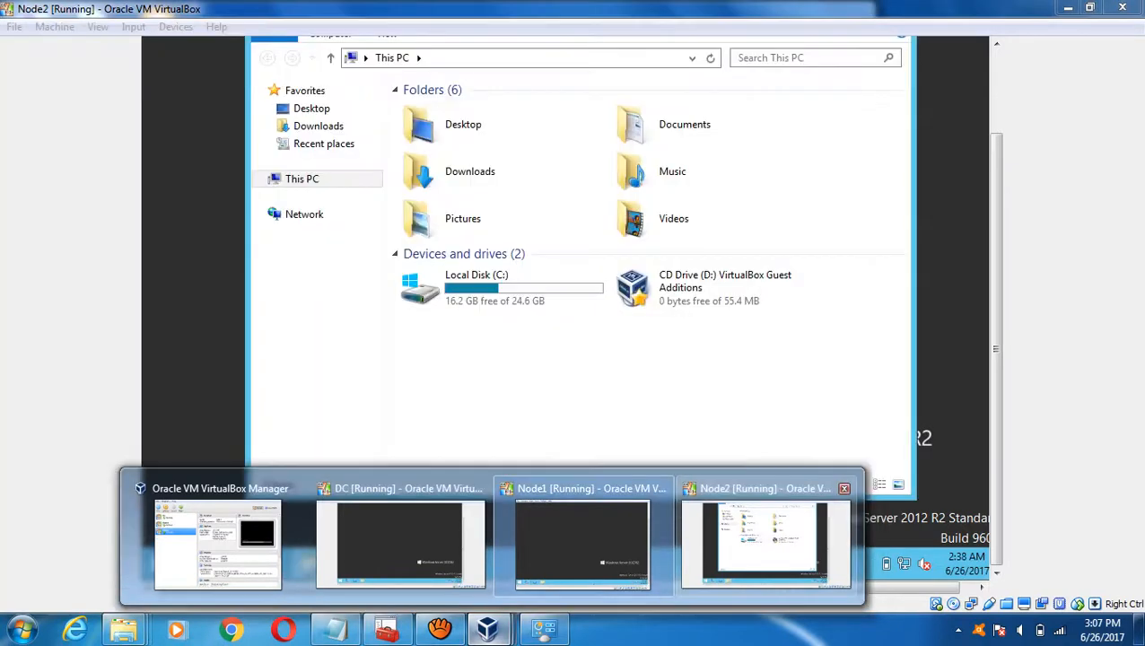
pyautogui.click(765, 538)
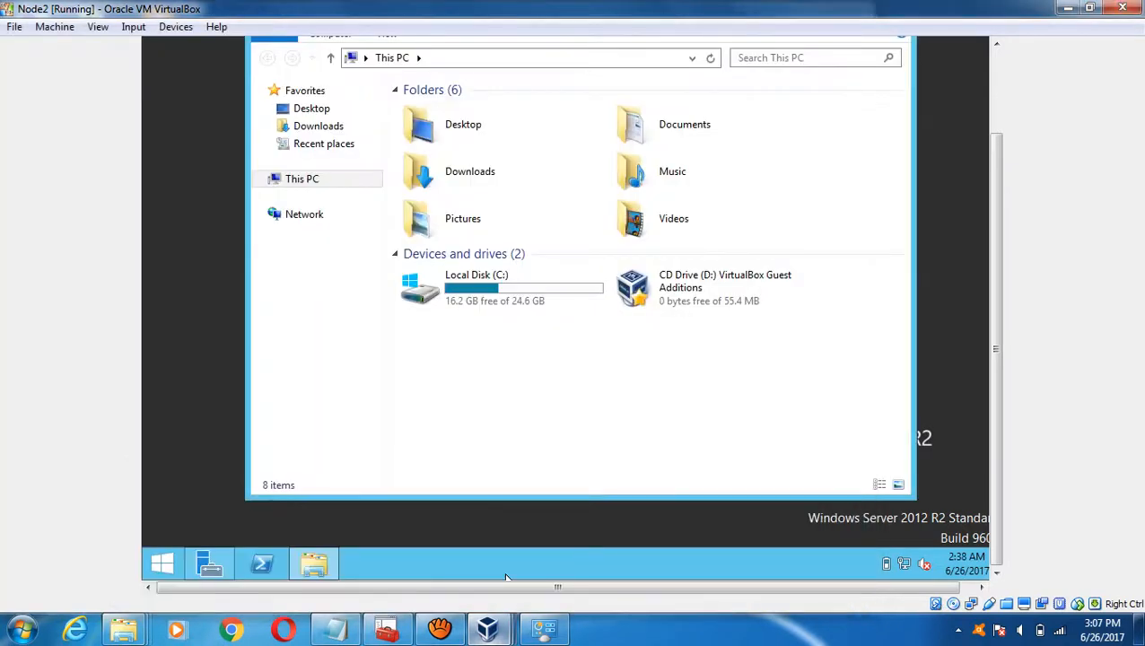
pyautogui.click(508, 289)
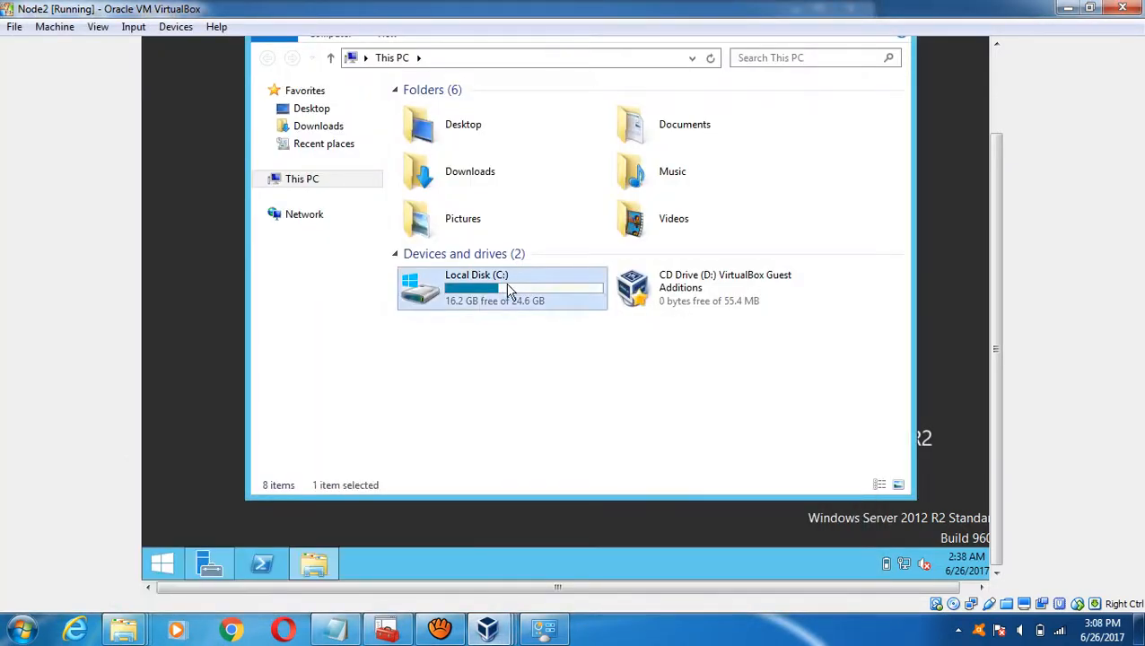
pyautogui.click(742, 296)
pyautogui.click(570, 369)
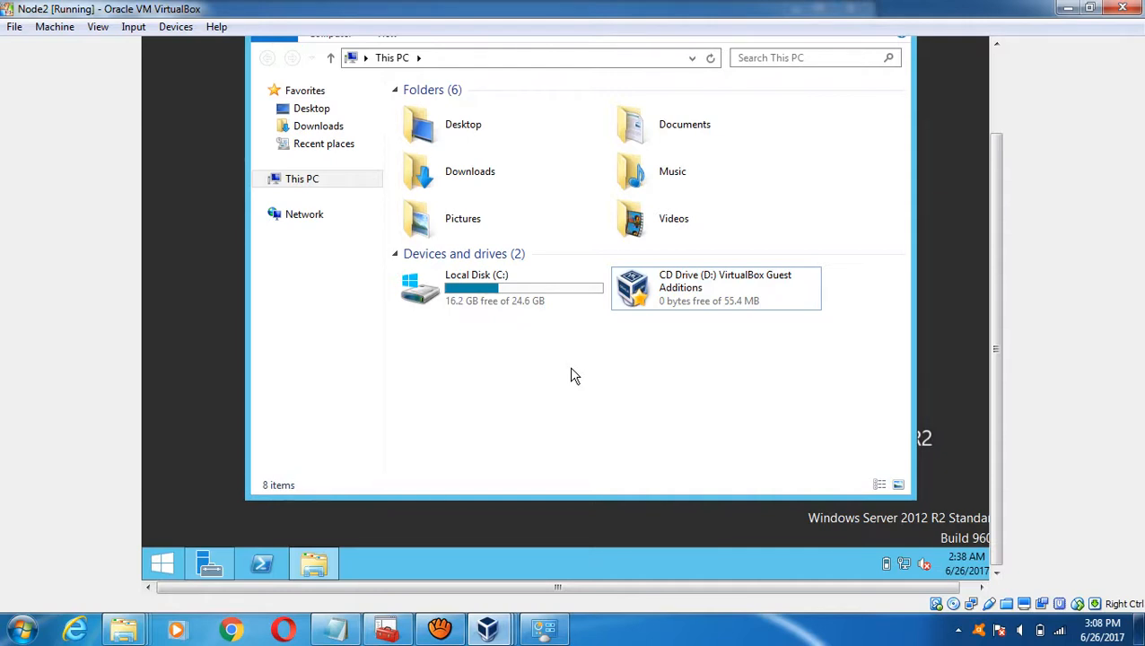
pyautogui.click(745, 280)
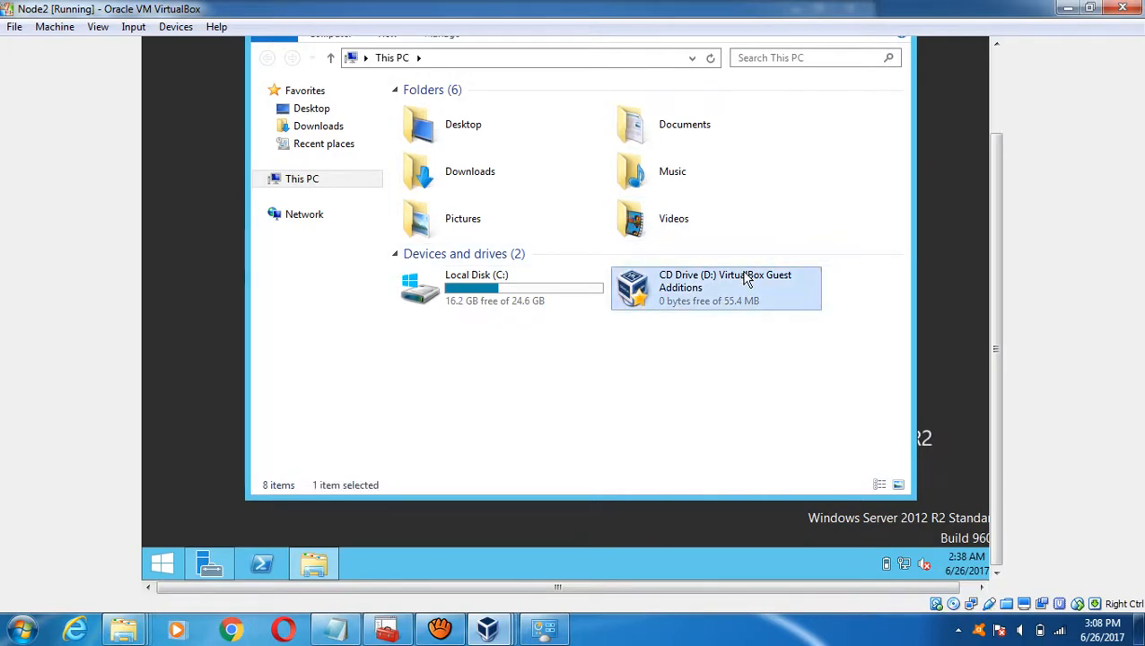
pyautogui.doubleClick(744, 273)
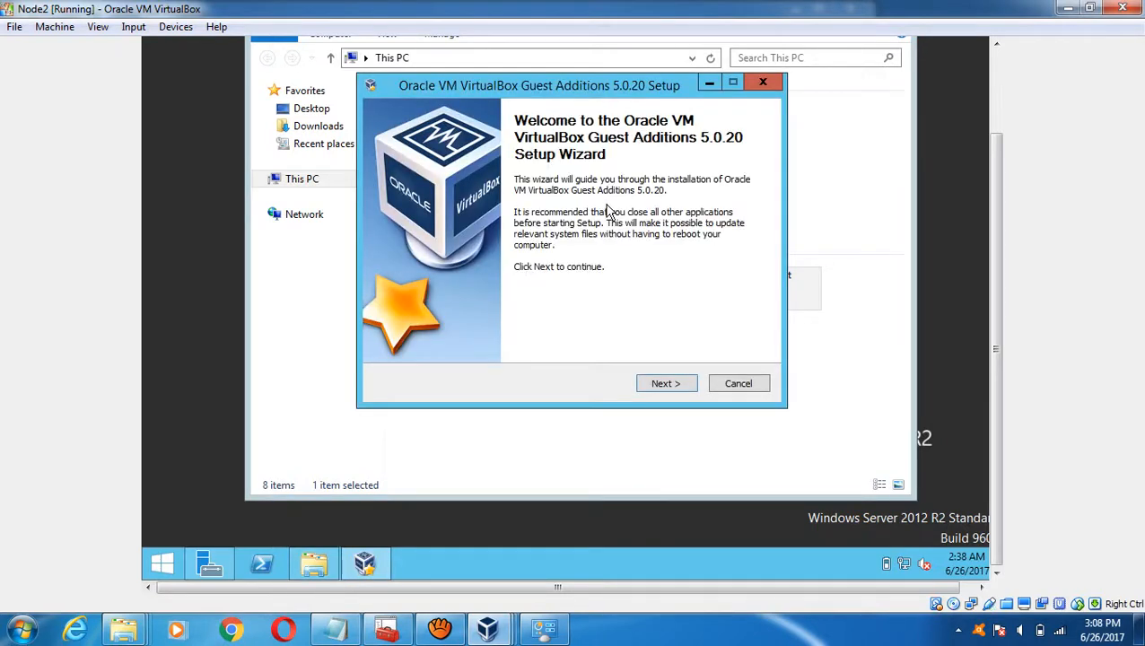
# - Install Guest Additions 5.0.20 on Node2 with default folder and components, then switch to Node1
pyautogui.click(666, 388)
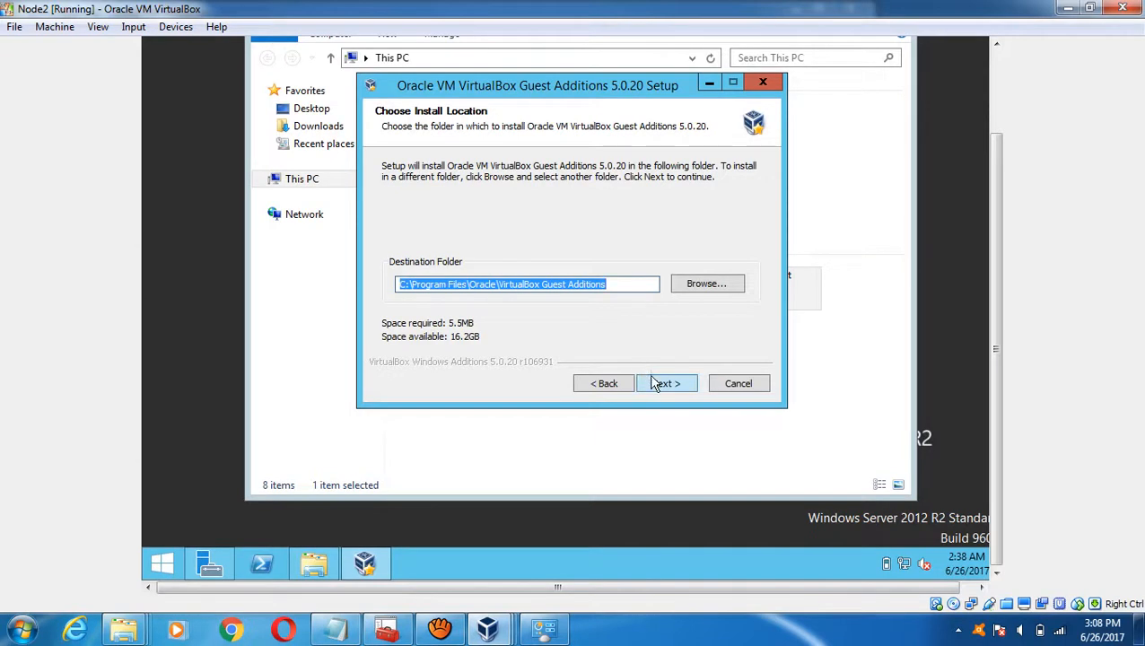
pyautogui.click(662, 383)
pyautogui.click(662, 383)
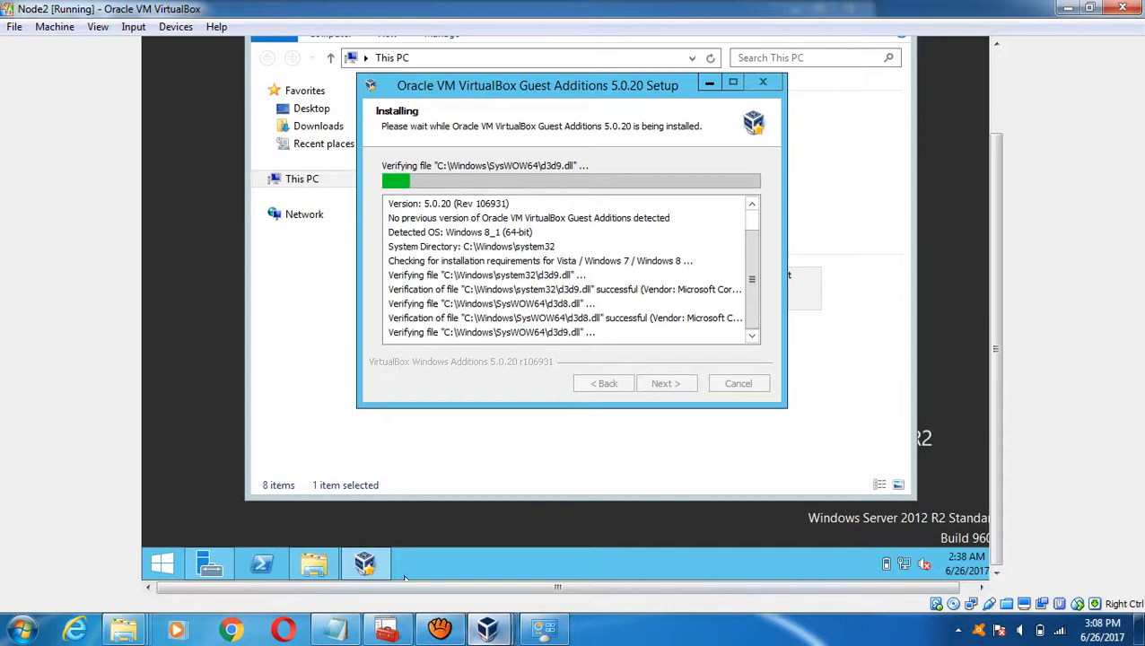
pyautogui.moveTo(489, 630)
pyautogui.click(581, 543)
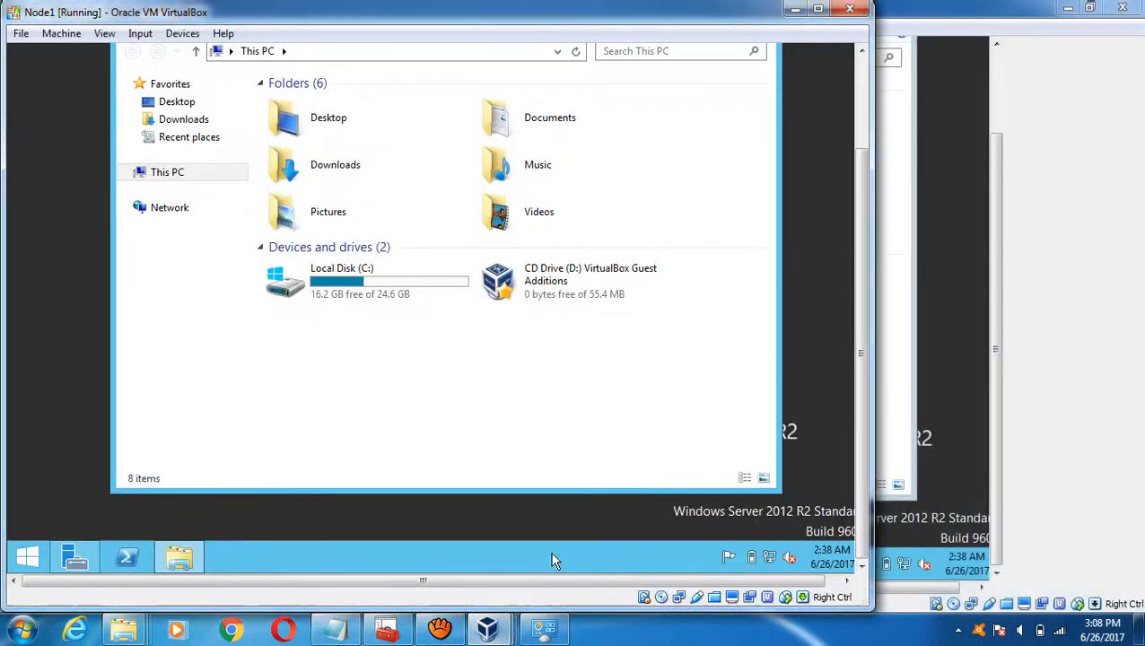
# - Select Node1's Guest Additions drive, then insert the Guest Additions CD image into DC
pyautogui.click(502, 285)
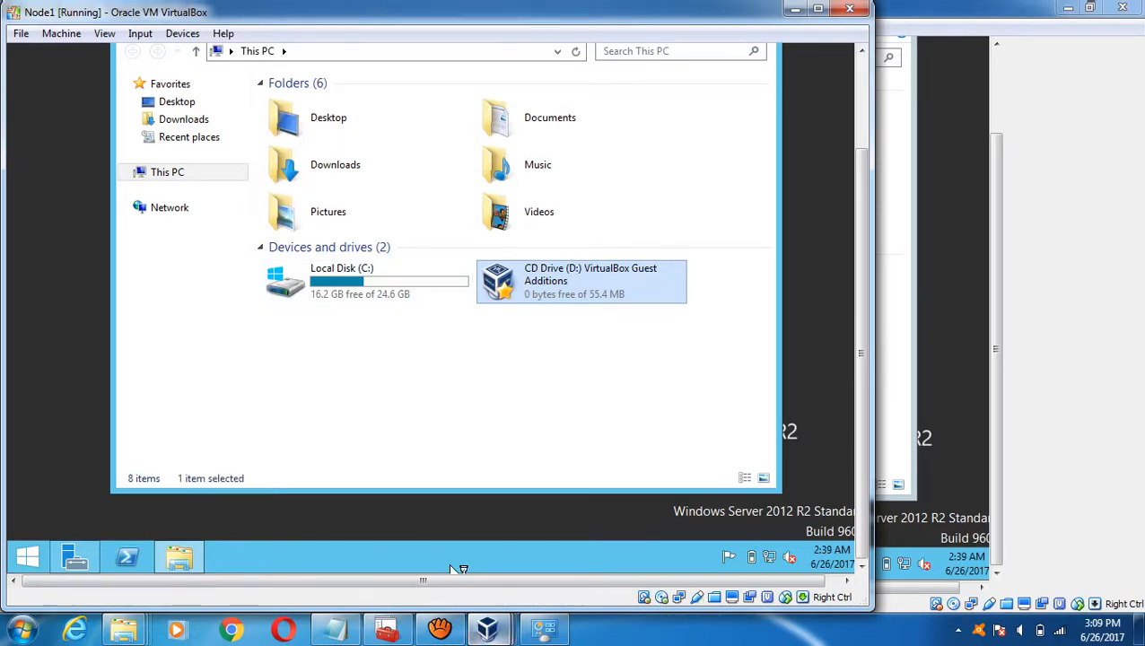
pyautogui.moveTo(487, 628)
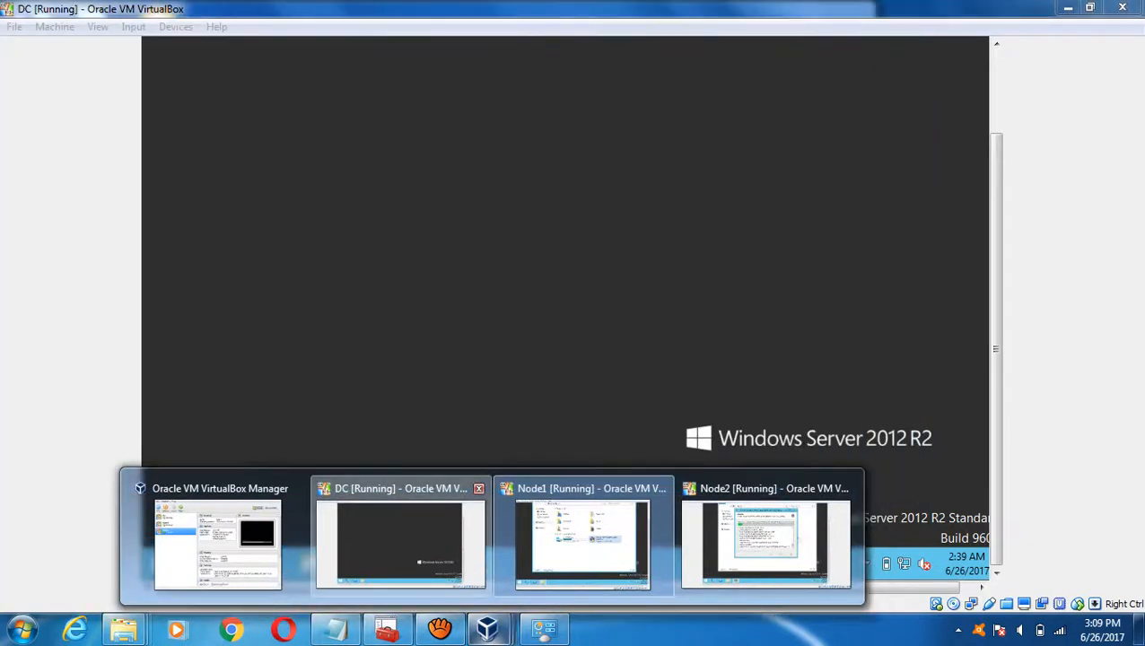
pyautogui.click(400, 539)
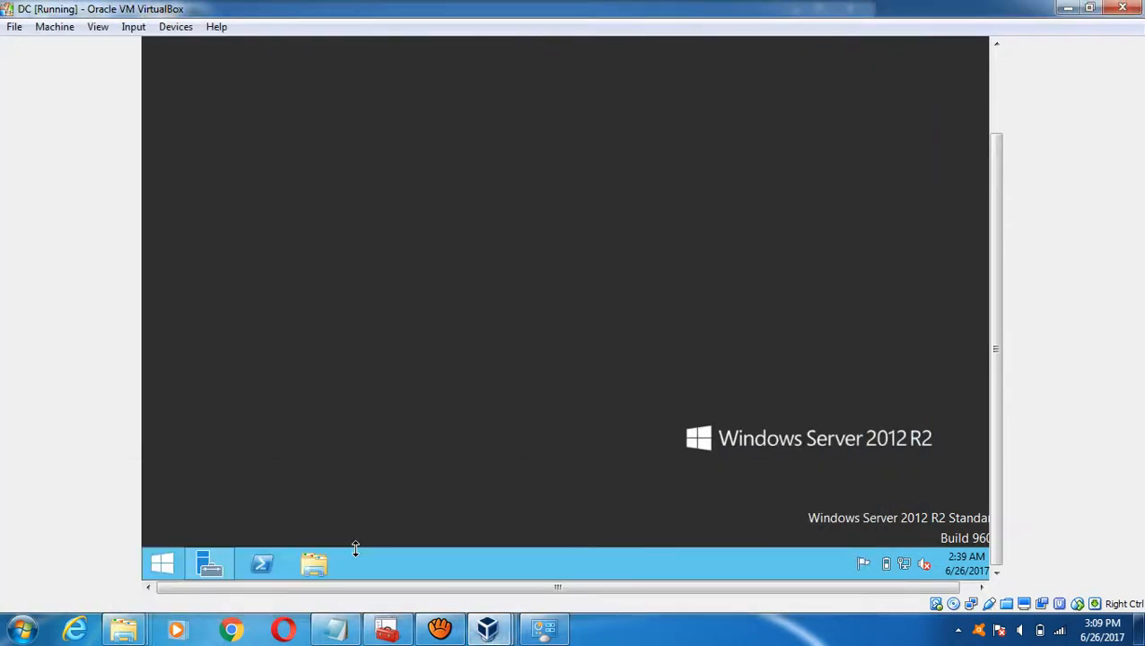
pyautogui.click(164, 562)
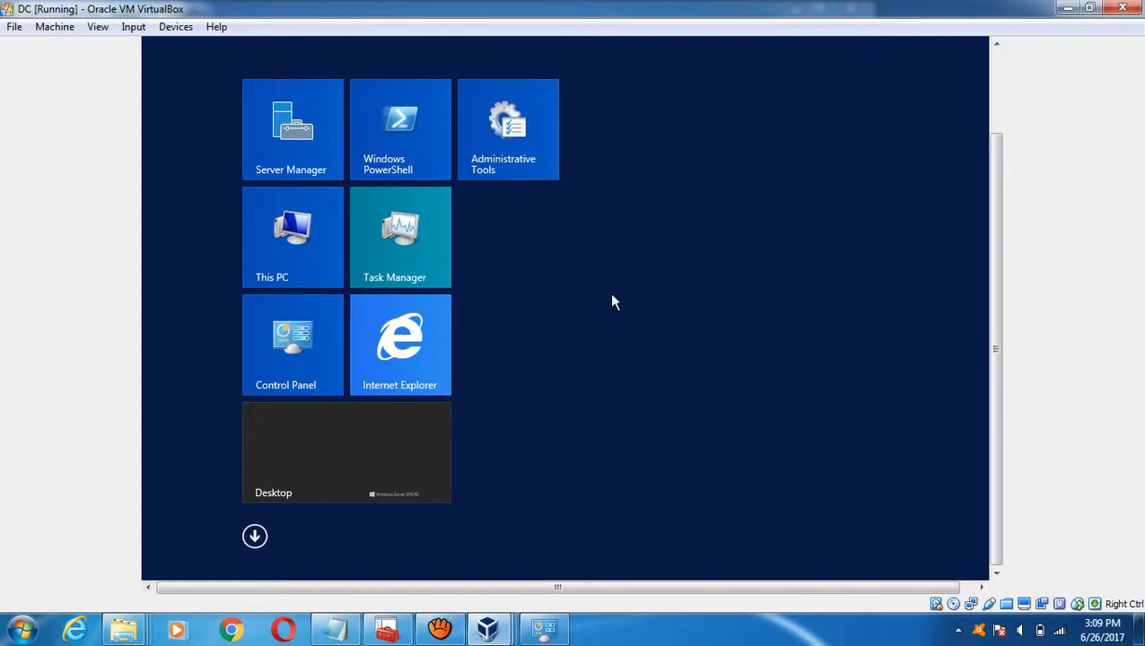
pyautogui.press('super')
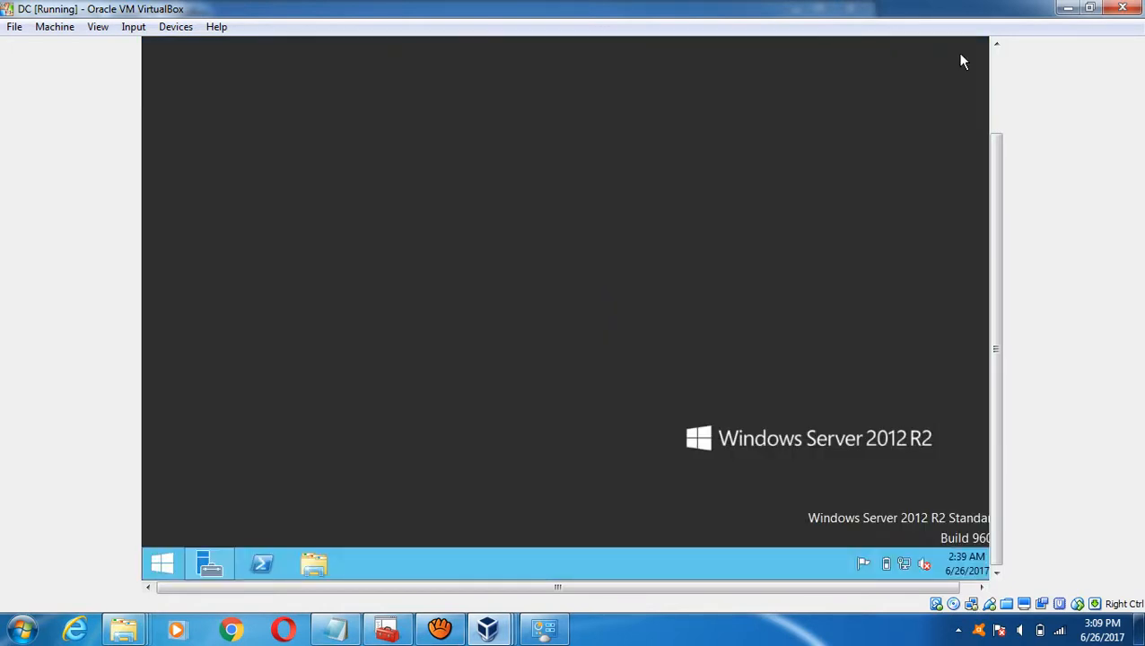
pyautogui.click(995, 62)
pyautogui.click(176, 26)
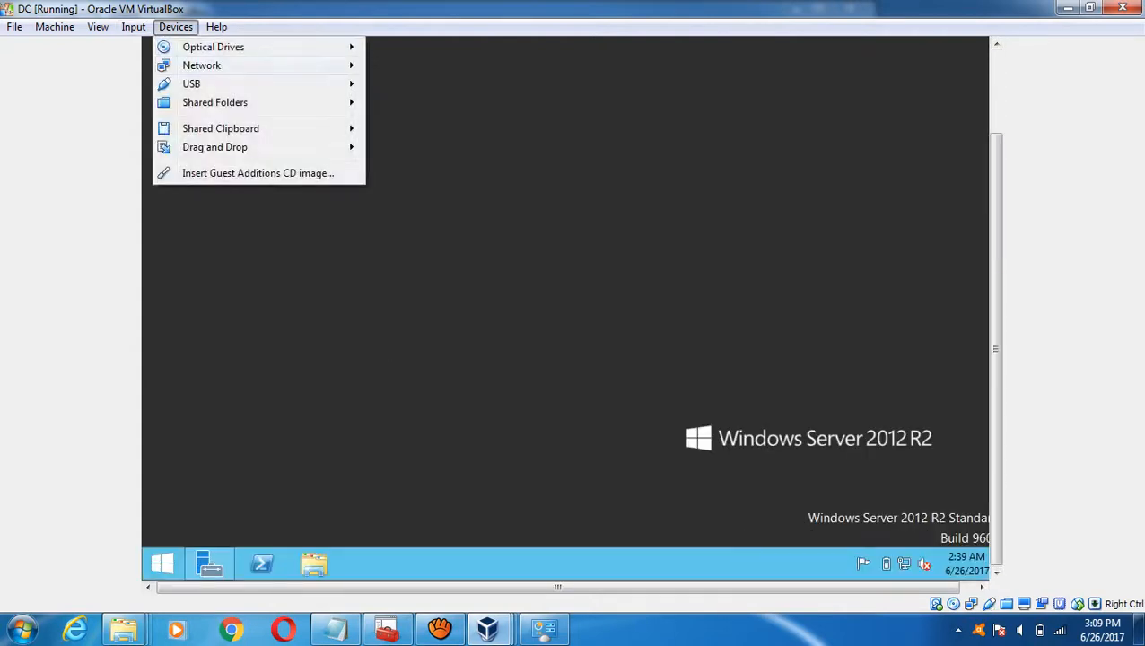
pyautogui.click(257, 173)
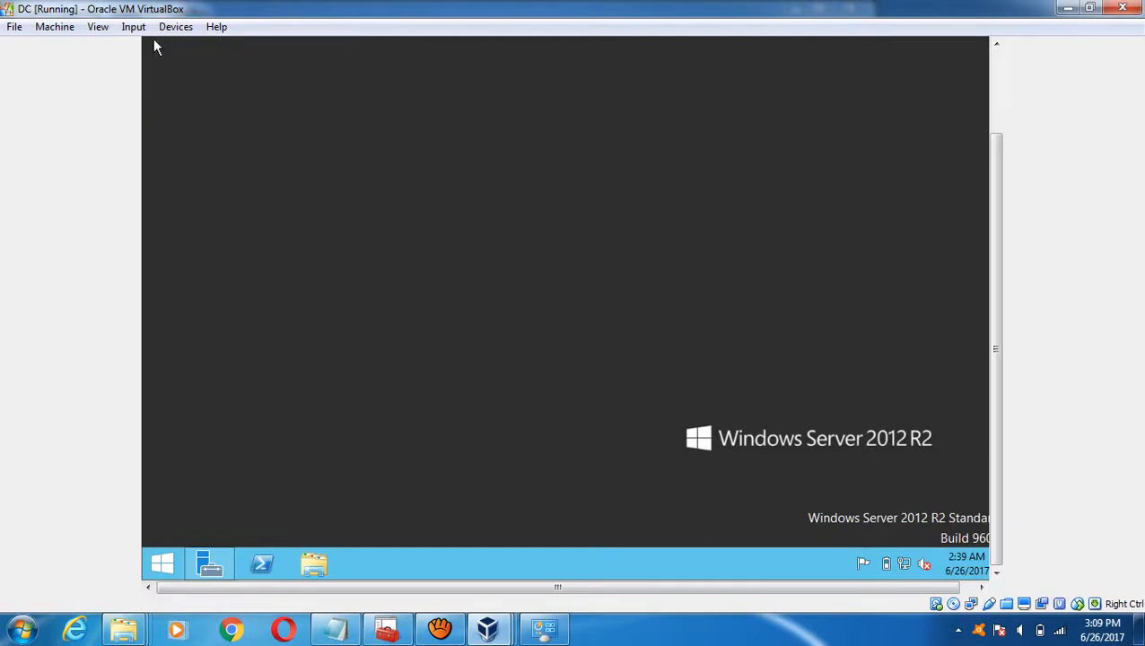
# - Select DC's Guest Additions CD Drive (D:) in This PC, then return to Node2
pyautogui.moveTo(487, 628)
pyautogui.moveTo(583, 538)
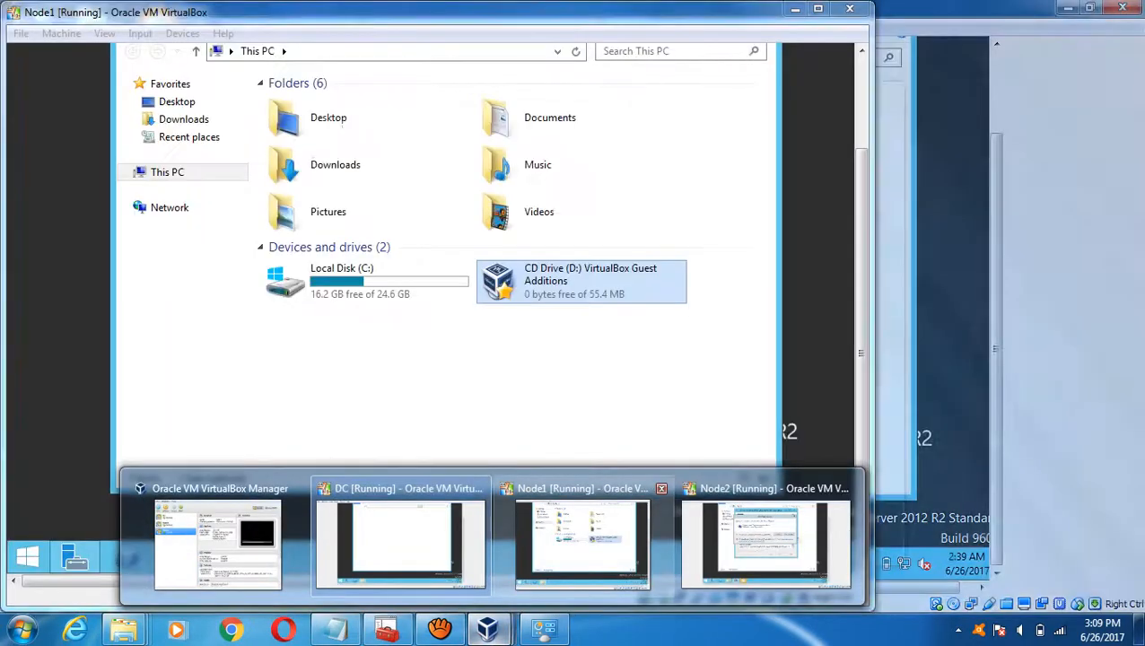
pyautogui.click(404, 538)
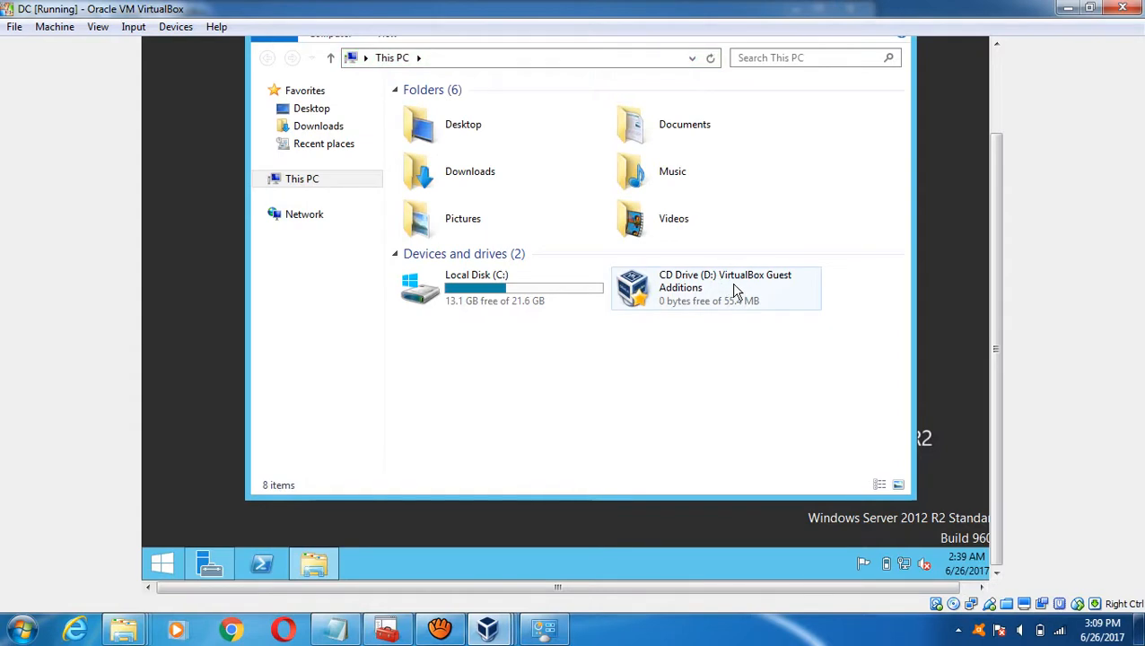
pyautogui.click(734, 289)
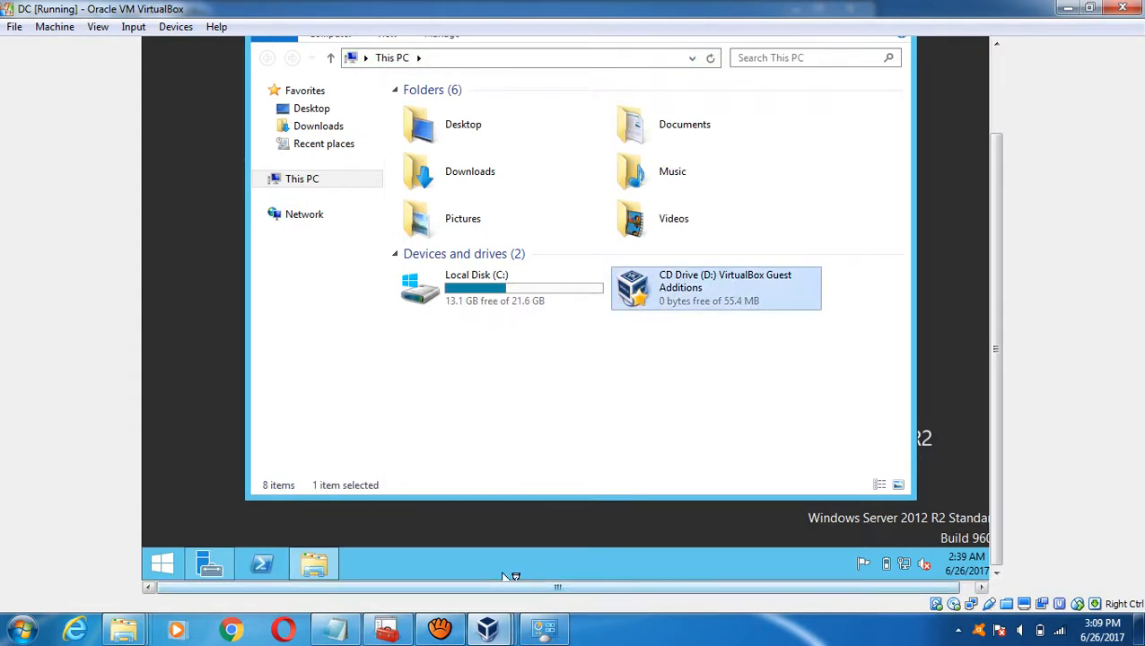
pyautogui.moveTo(487, 628)
pyautogui.click(762, 542)
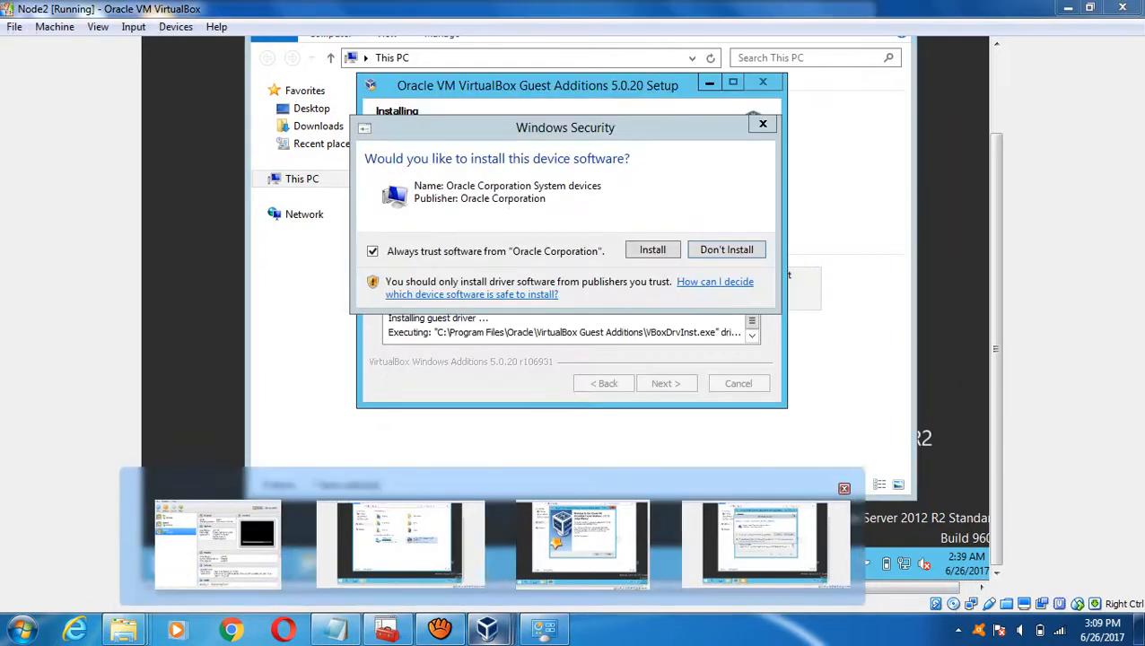
# - Approve Oracle's driver on Node2, then install Guest Additions on Node1 at the default location, approving its driver
pyautogui.click(646, 255)
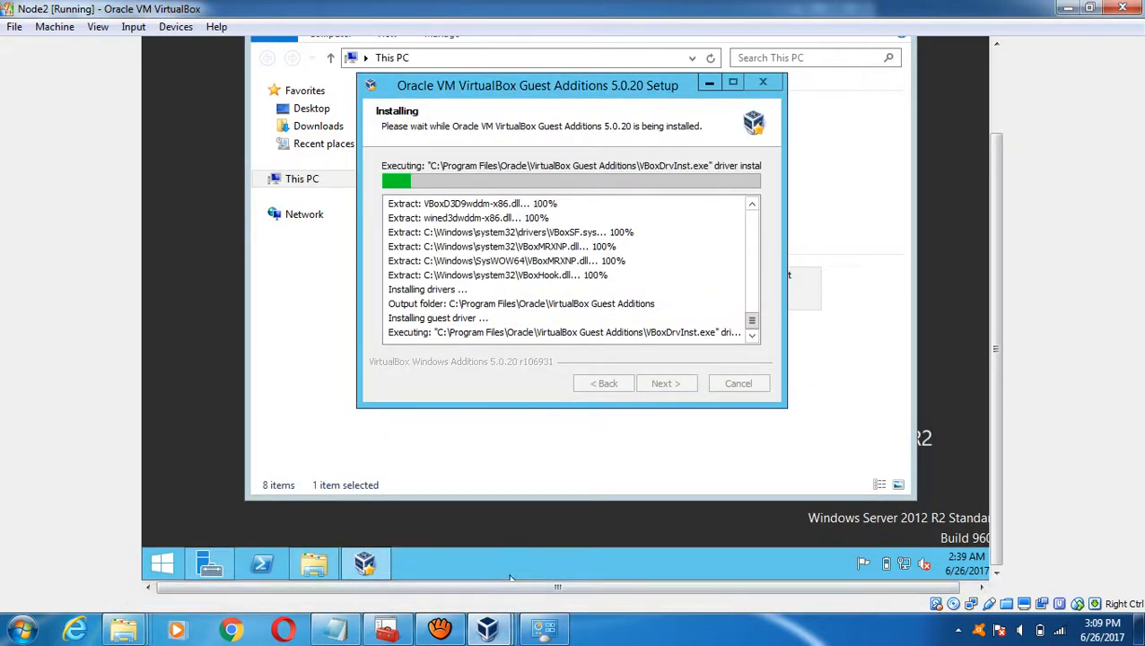
pyautogui.moveTo(487, 628)
pyautogui.click(610, 539)
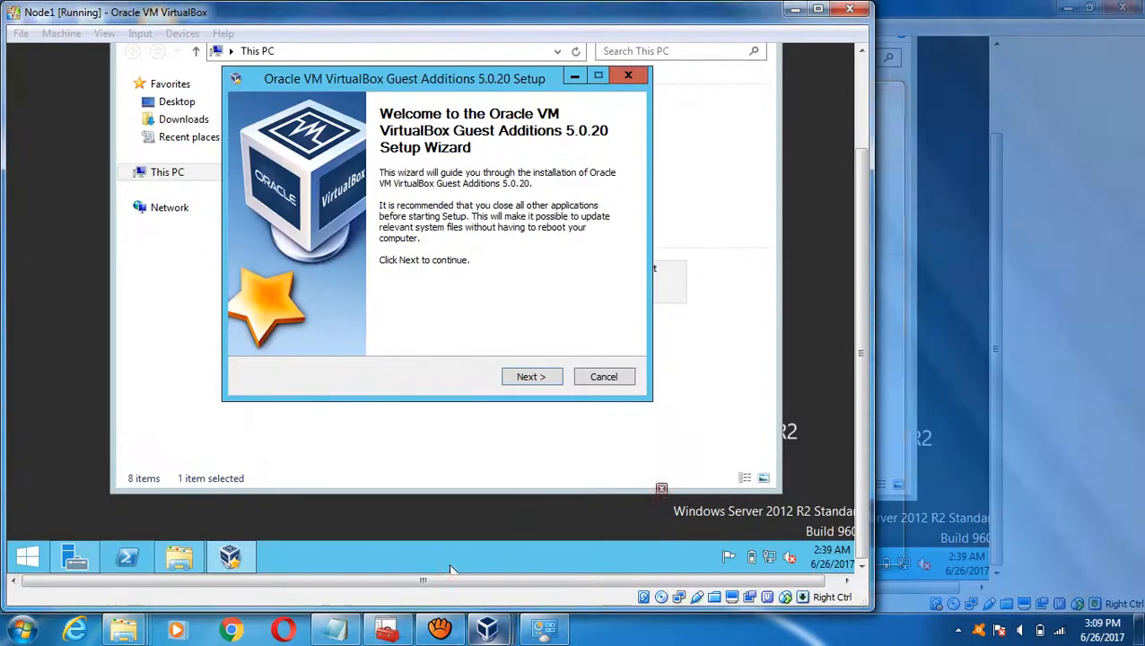
pyautogui.click(516, 379)
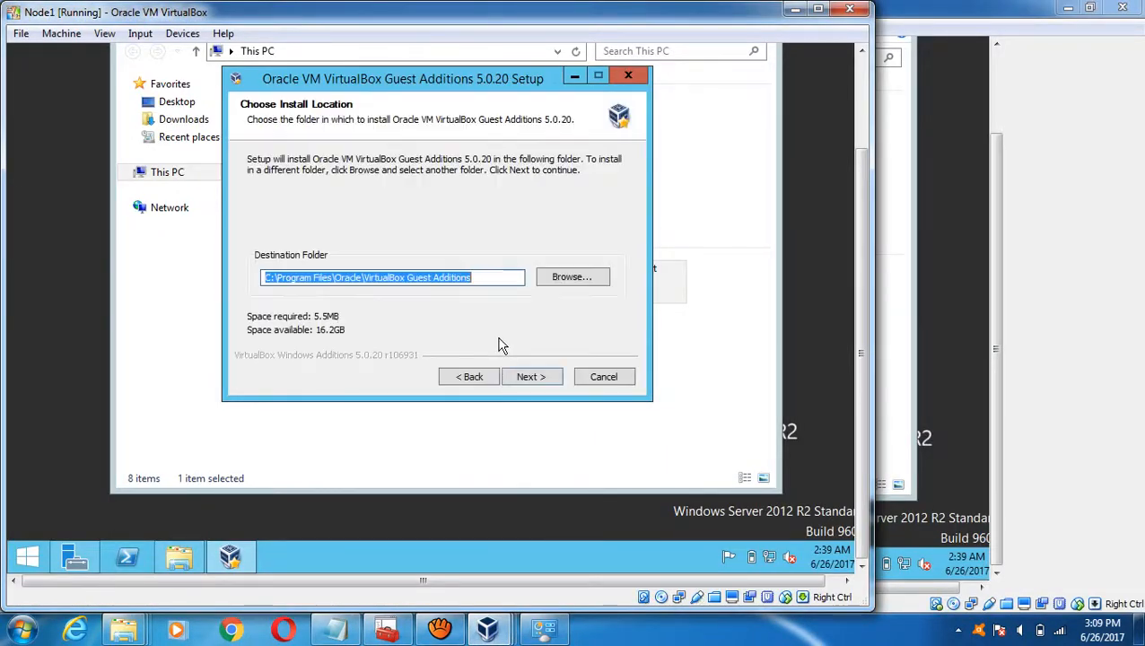
pyautogui.click(534, 377)
pyautogui.click(531, 377)
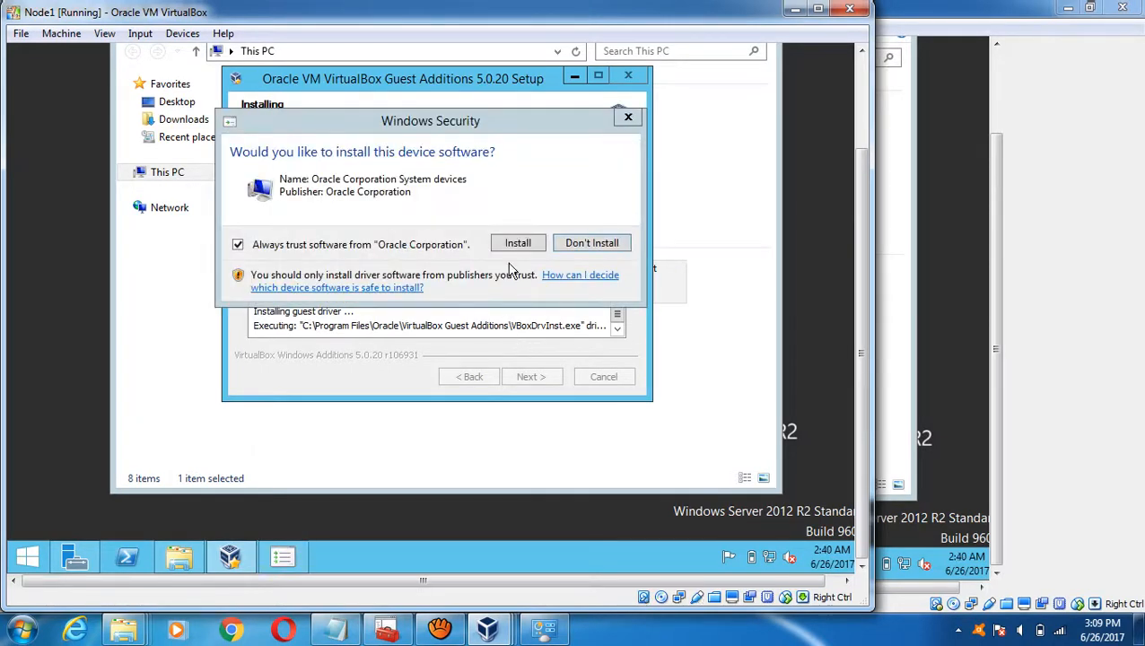
pyautogui.click(516, 246)
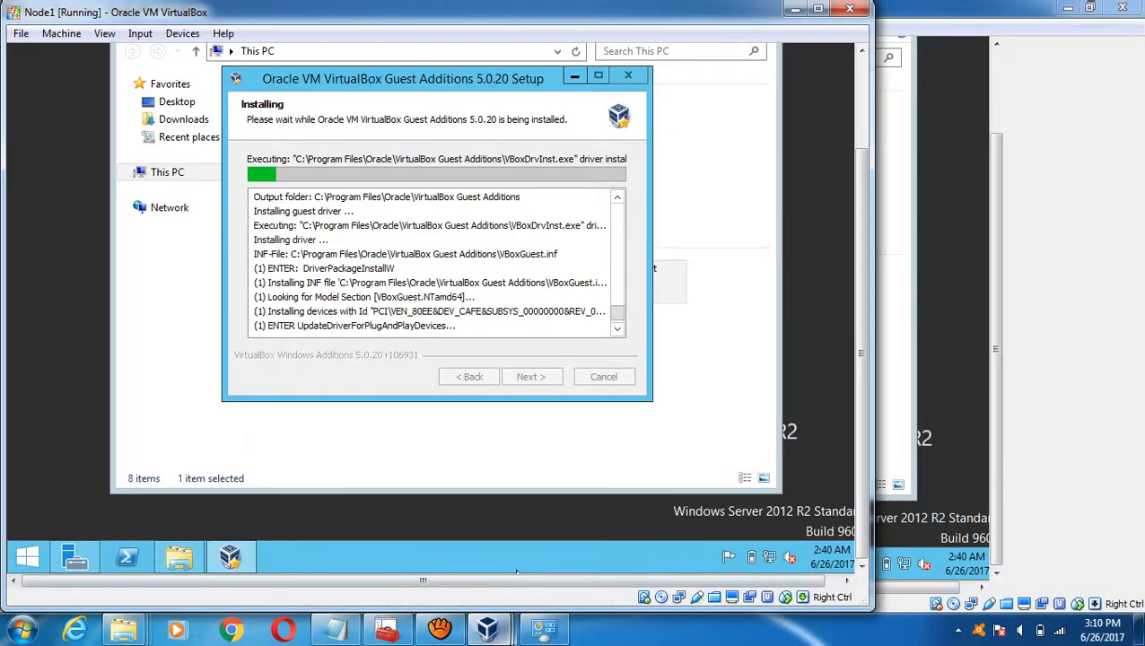
# - Cycle through the Node2 and Node1 windows to reach the DC machine's Guest Additions wizard
pyautogui.moveTo(489, 628)
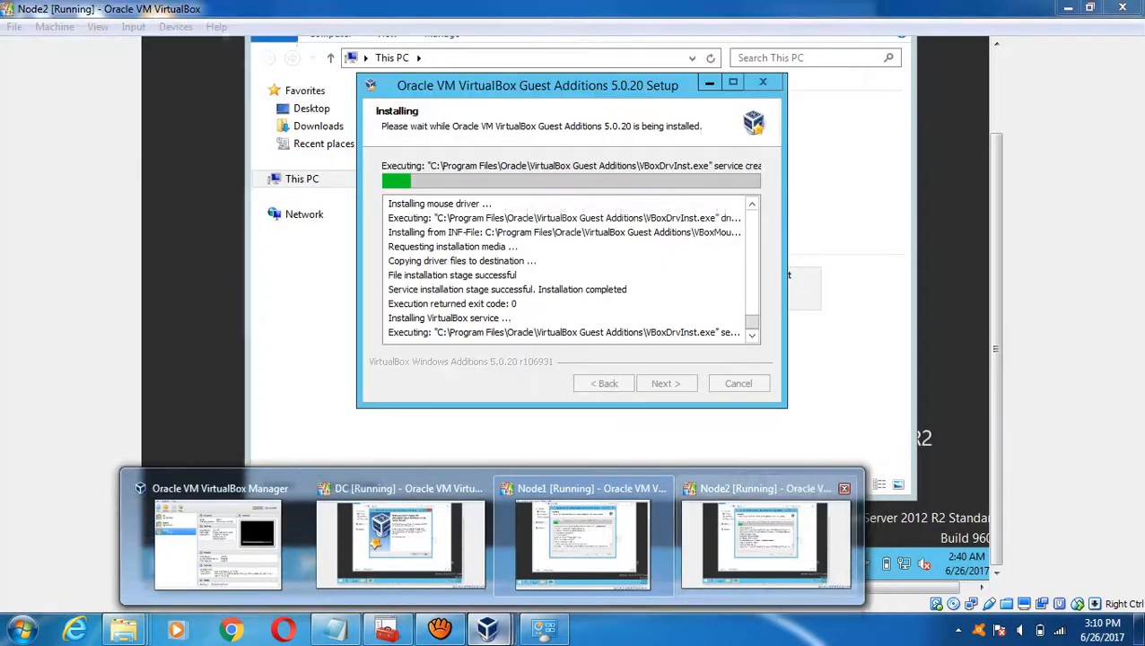
pyautogui.click(764, 539)
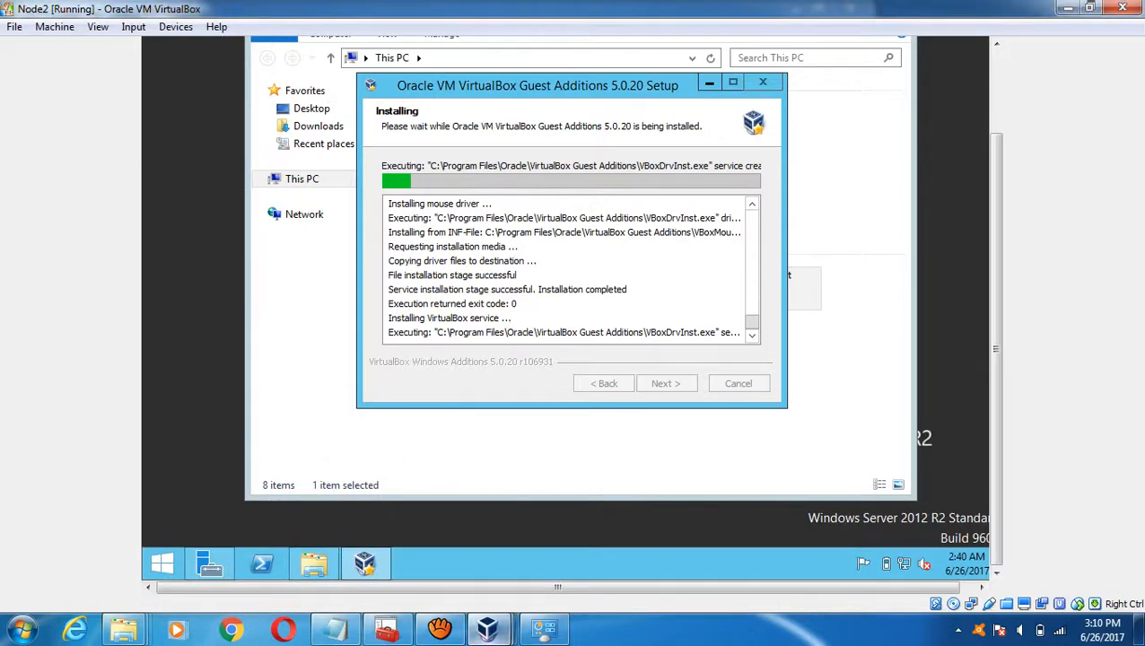
pyautogui.moveTo(489, 628)
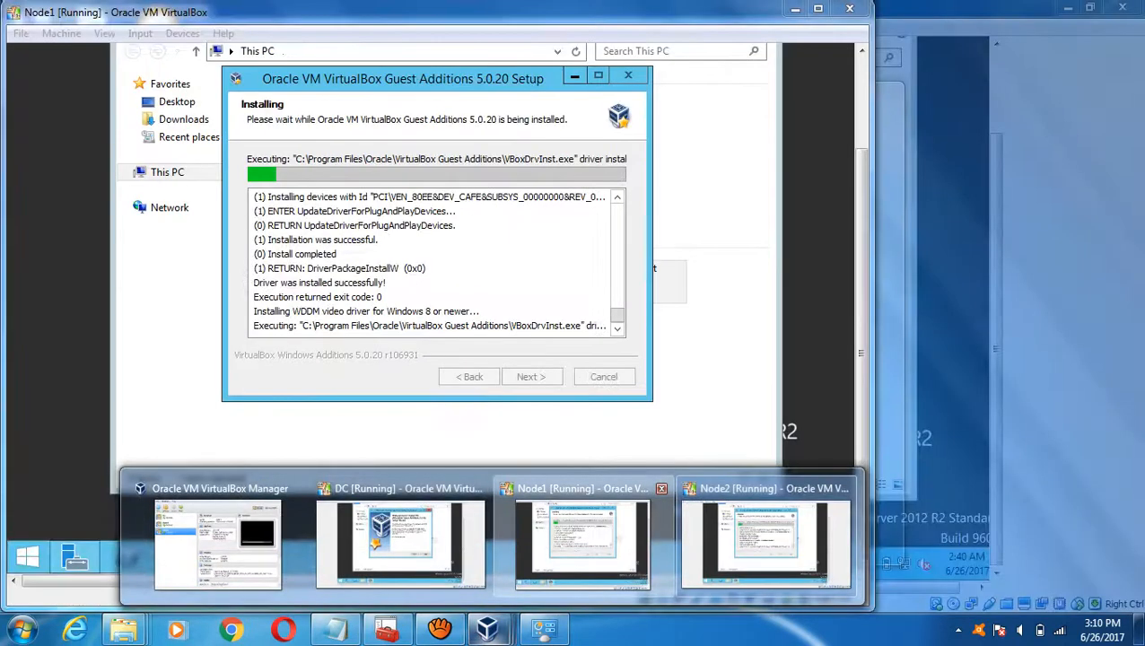
pyautogui.click(539, 543)
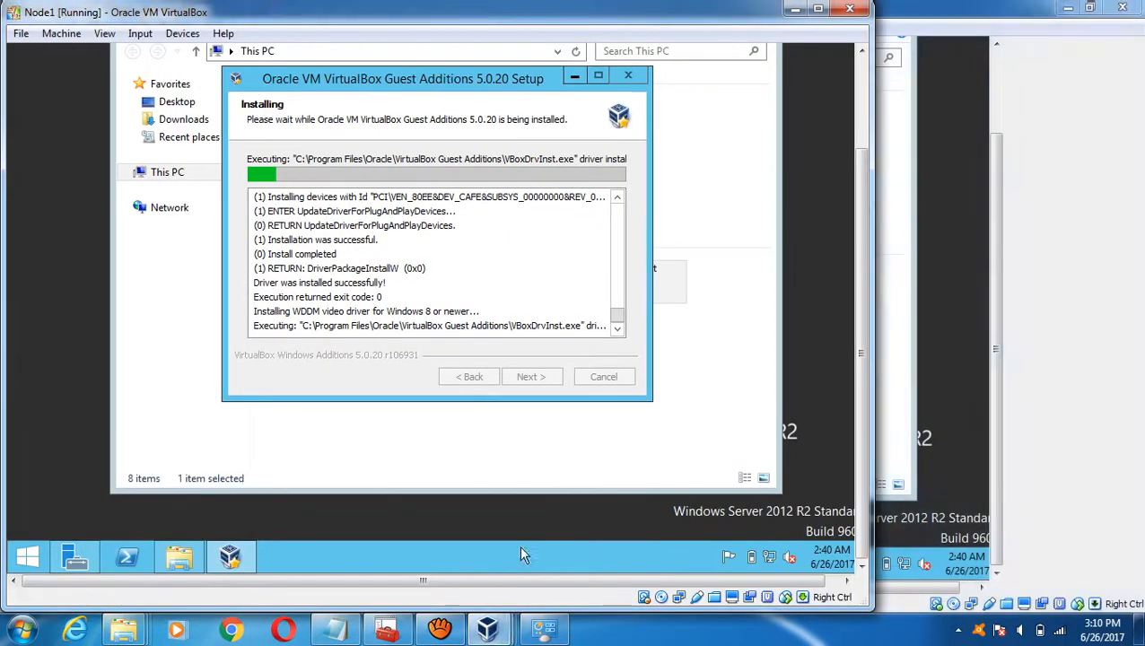
pyautogui.moveTo(489, 628)
pyautogui.click(399, 538)
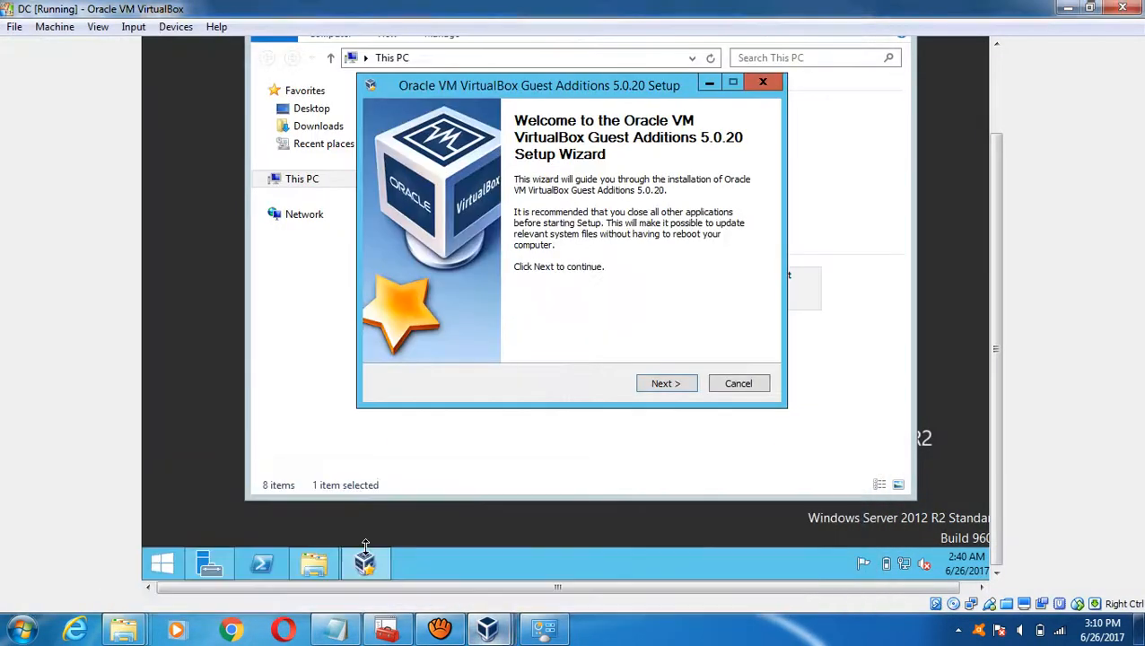
# - Install Guest Additions on DC at the default location, approve Oracle's driver, then return to Node2
pyautogui.click(679, 390)
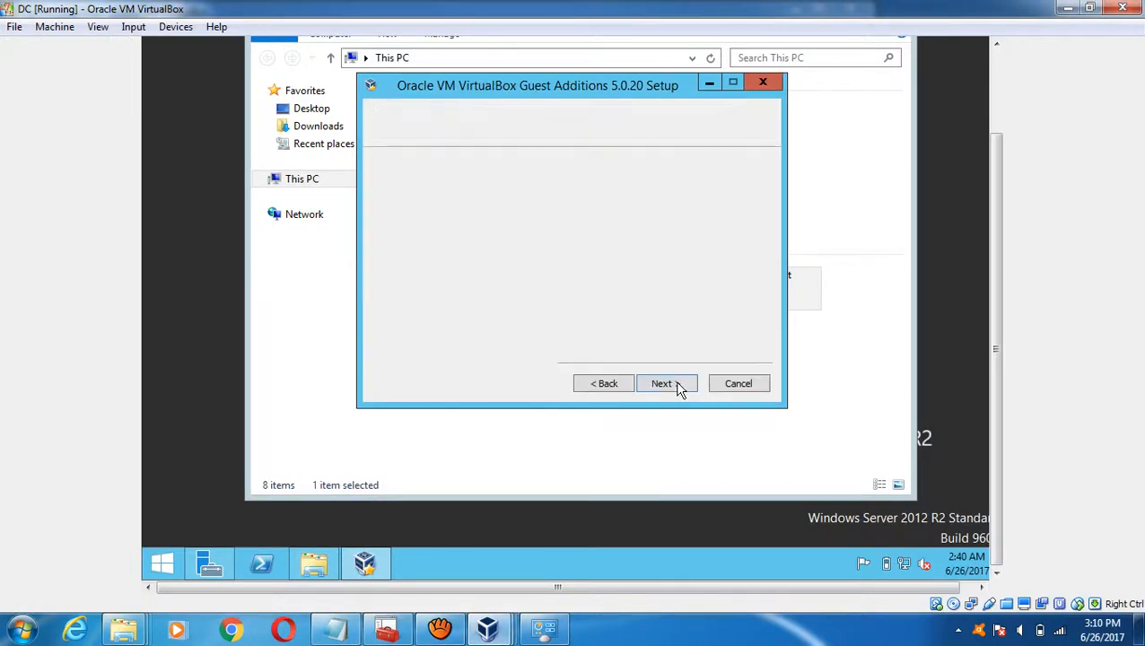
pyautogui.click(668, 385)
pyautogui.click(667, 383)
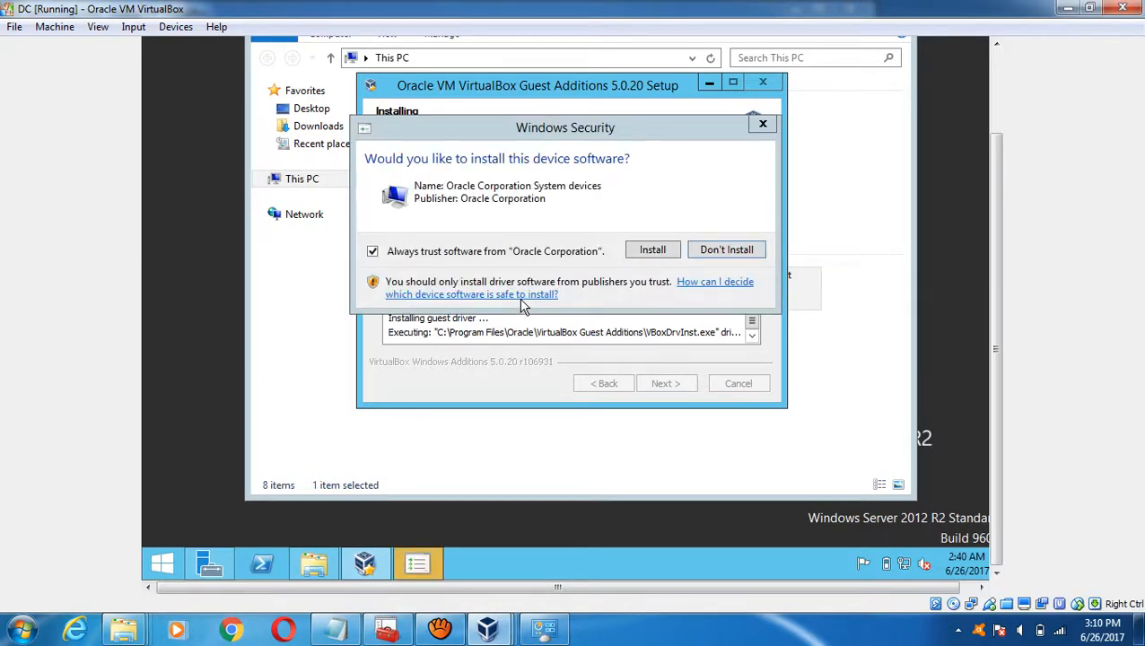
pyautogui.click(650, 256)
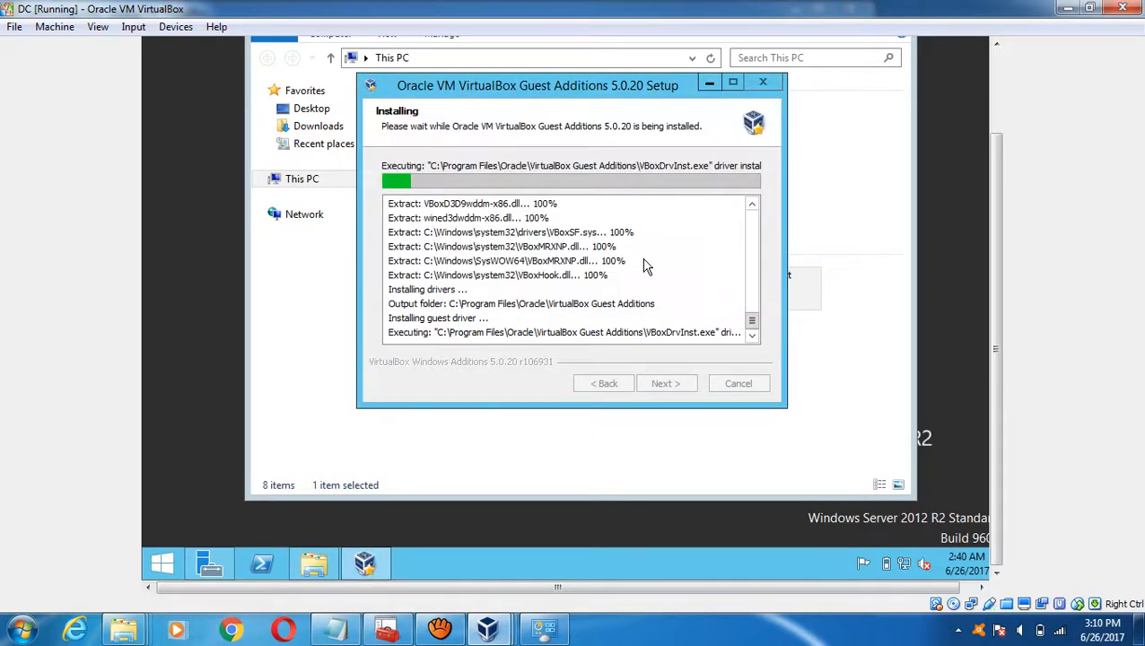
pyautogui.moveTo(487, 628)
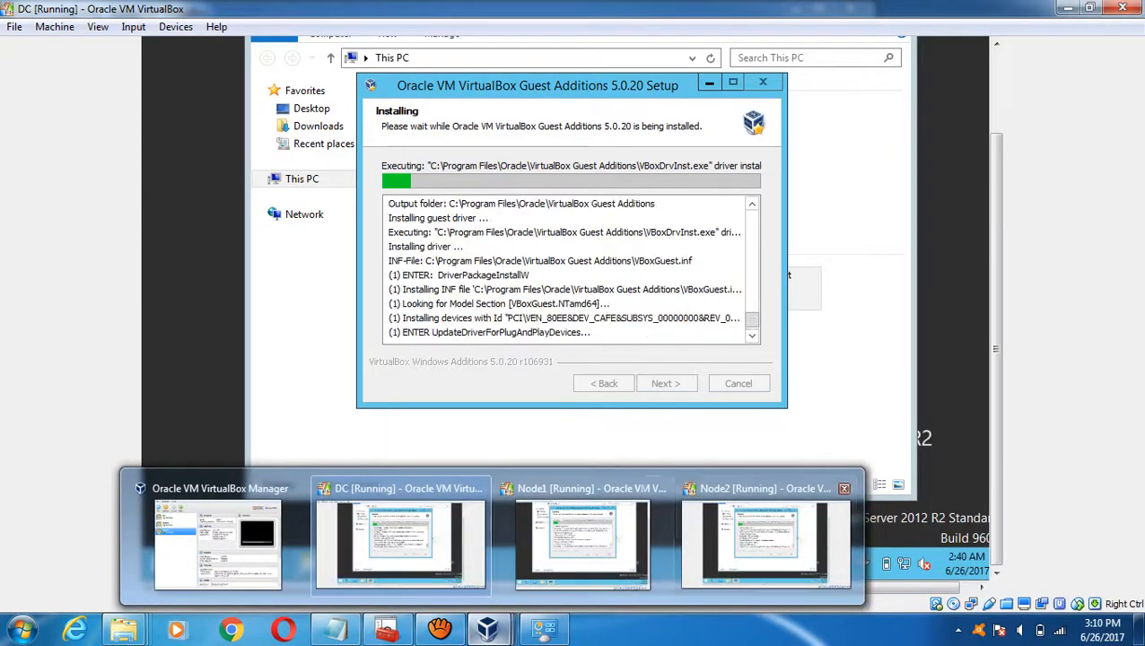
pyautogui.click(596, 549)
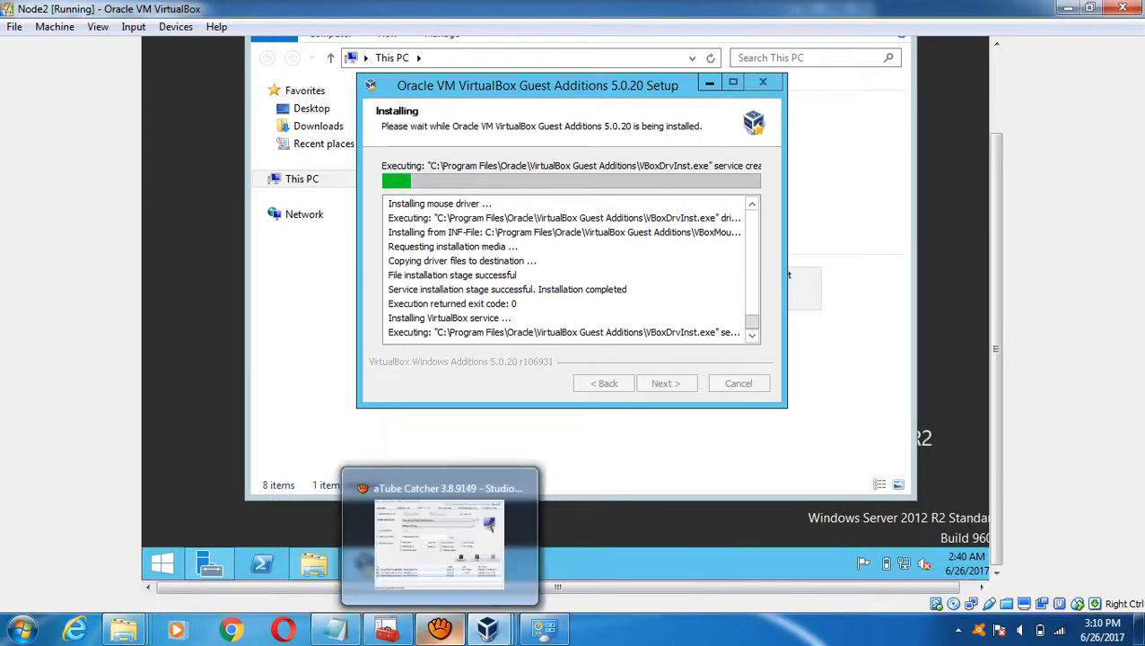
pyautogui.click(440, 628)
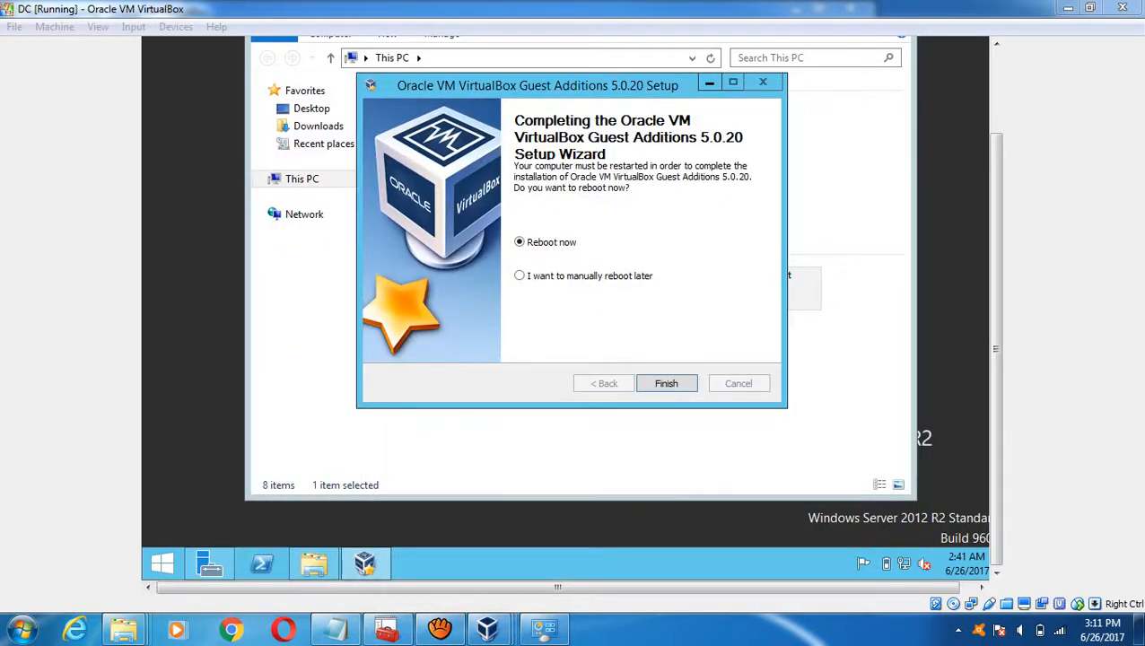
# - Finish Guest Additions setup on DC and Node1, choosing 'I want to manually reboot later'
pyautogui.click(518, 276)
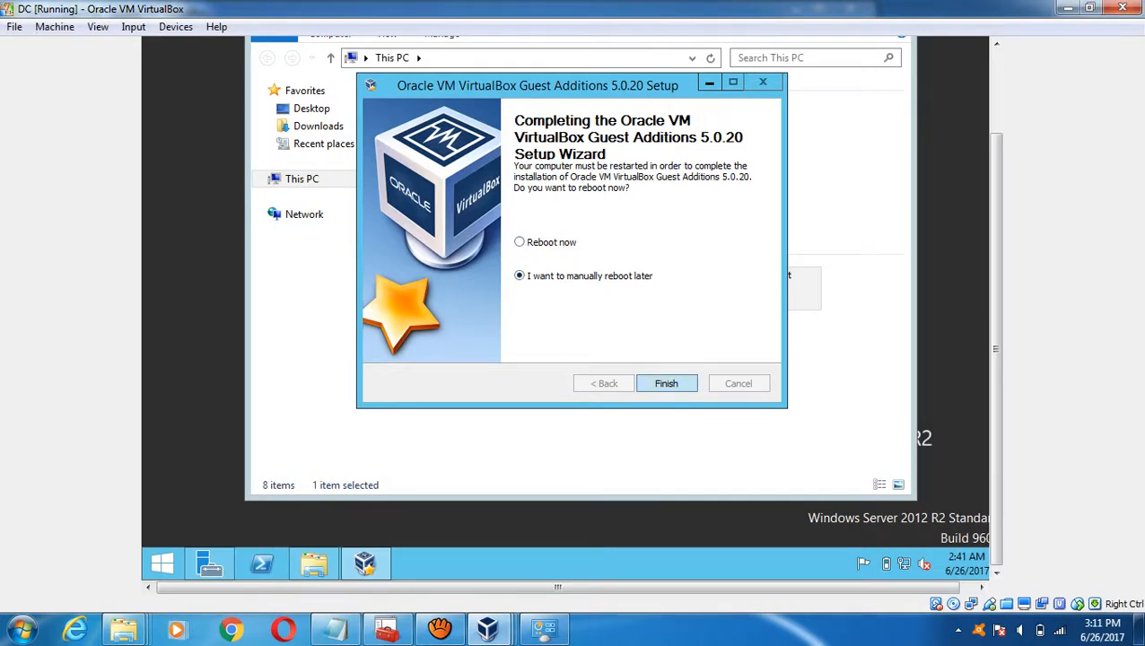
pyautogui.press('Return')
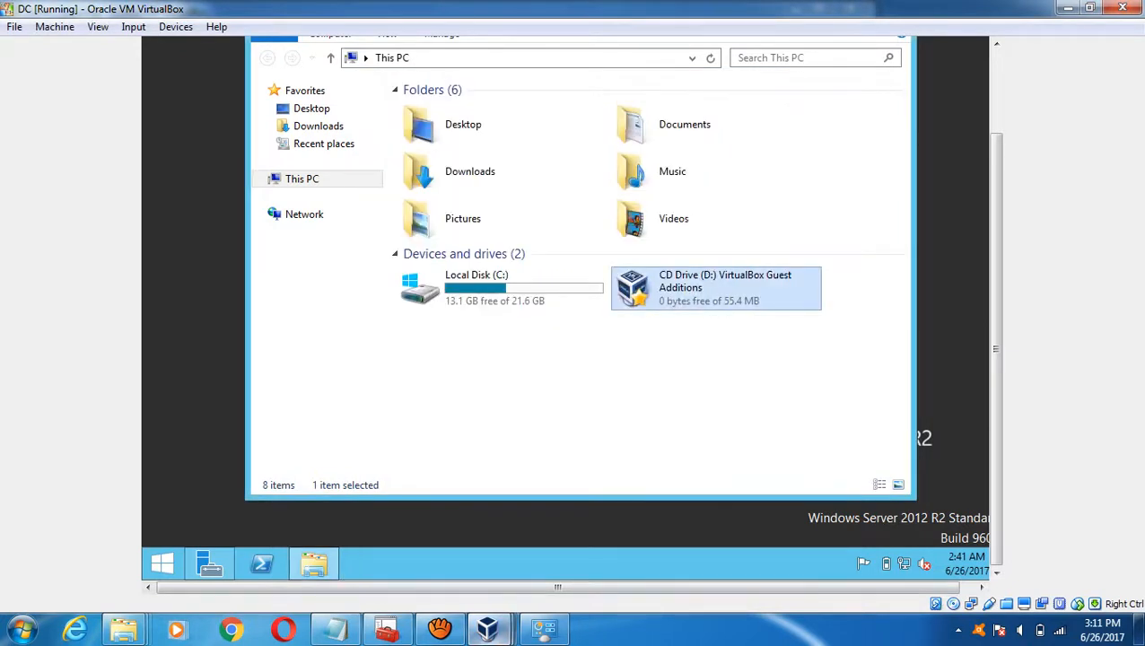
pyautogui.moveTo(487, 628)
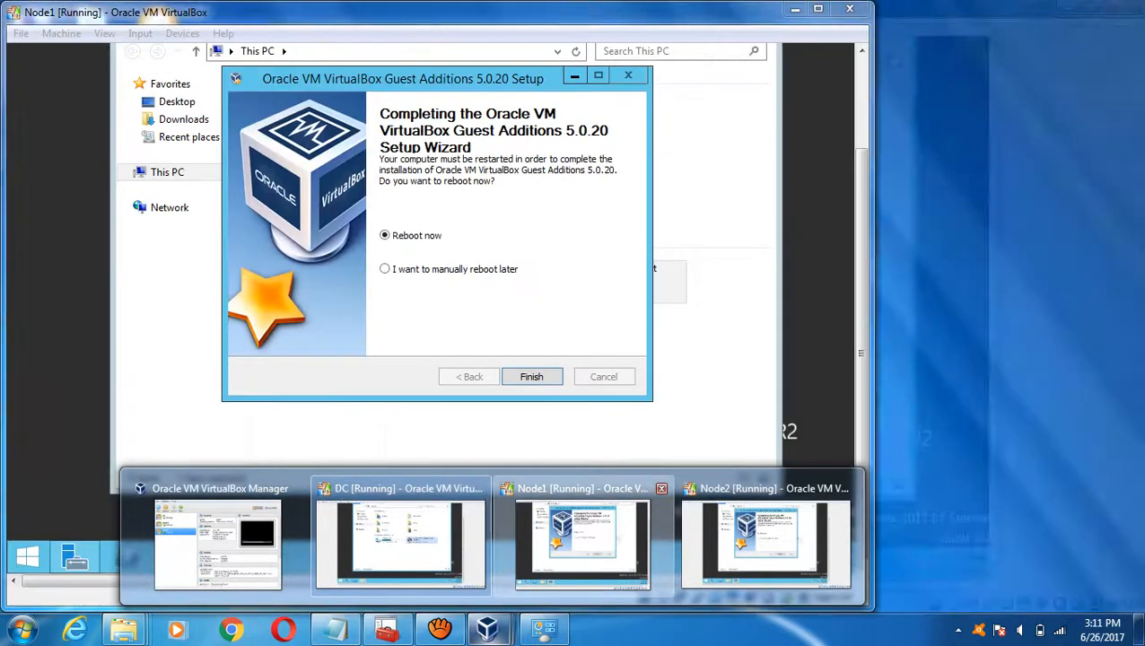
pyautogui.click(582, 543)
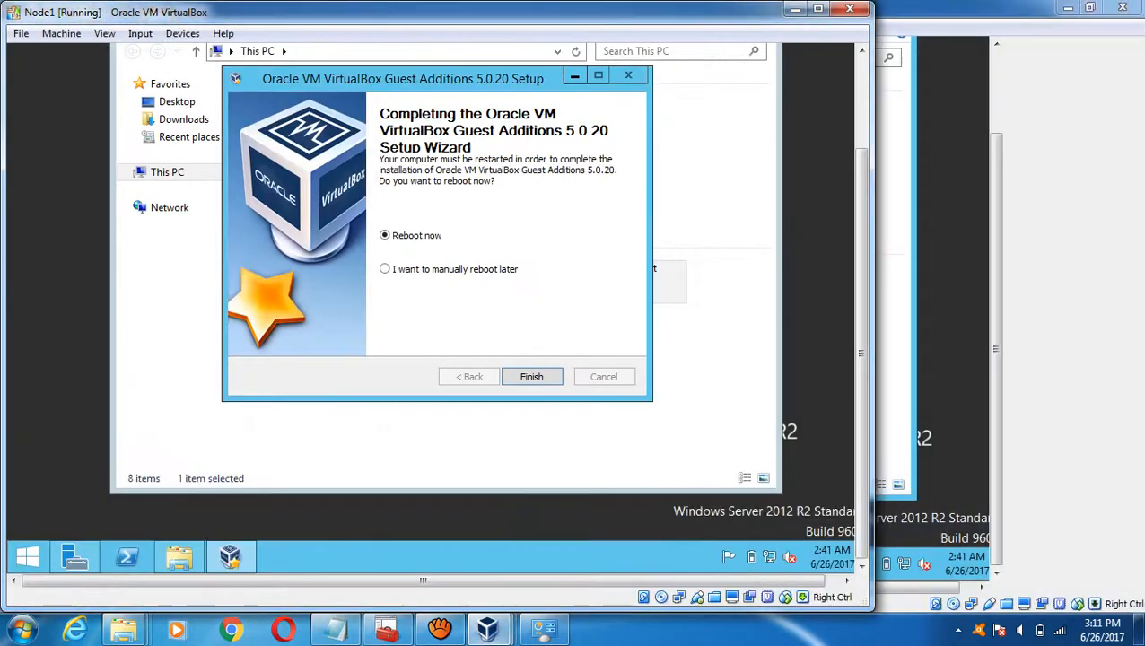
pyautogui.press('Down')
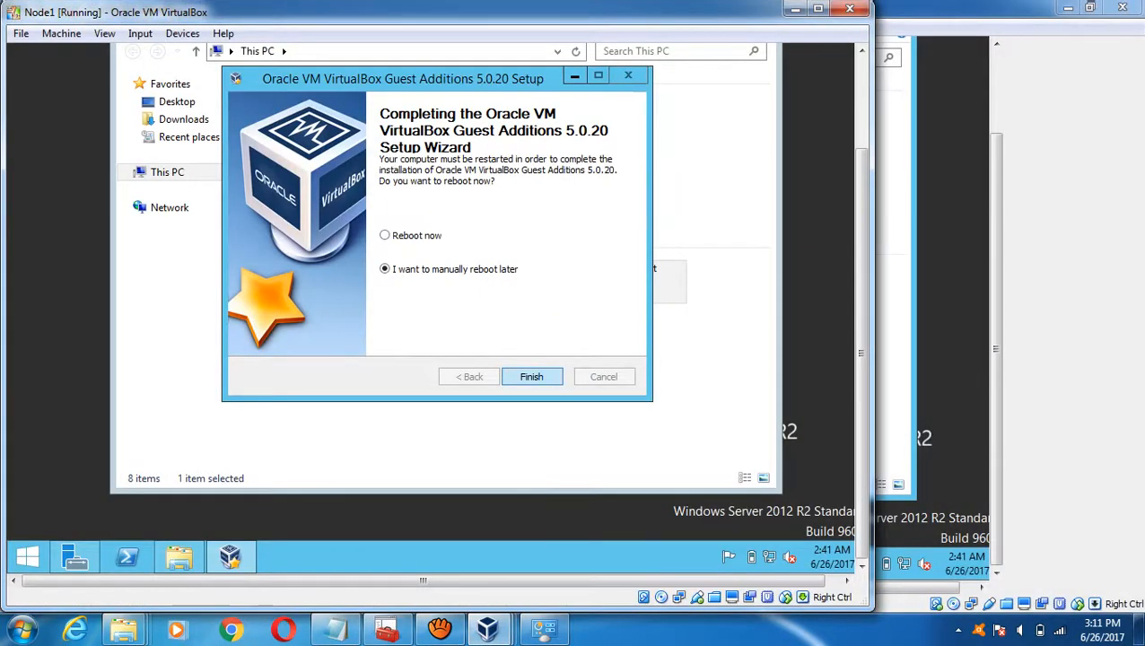
pyautogui.press('Return')
# - Finish Node2's Guest Additions setup without rebooting and bring up the Clustering Settings notes
pyautogui.moveTo(489, 628)
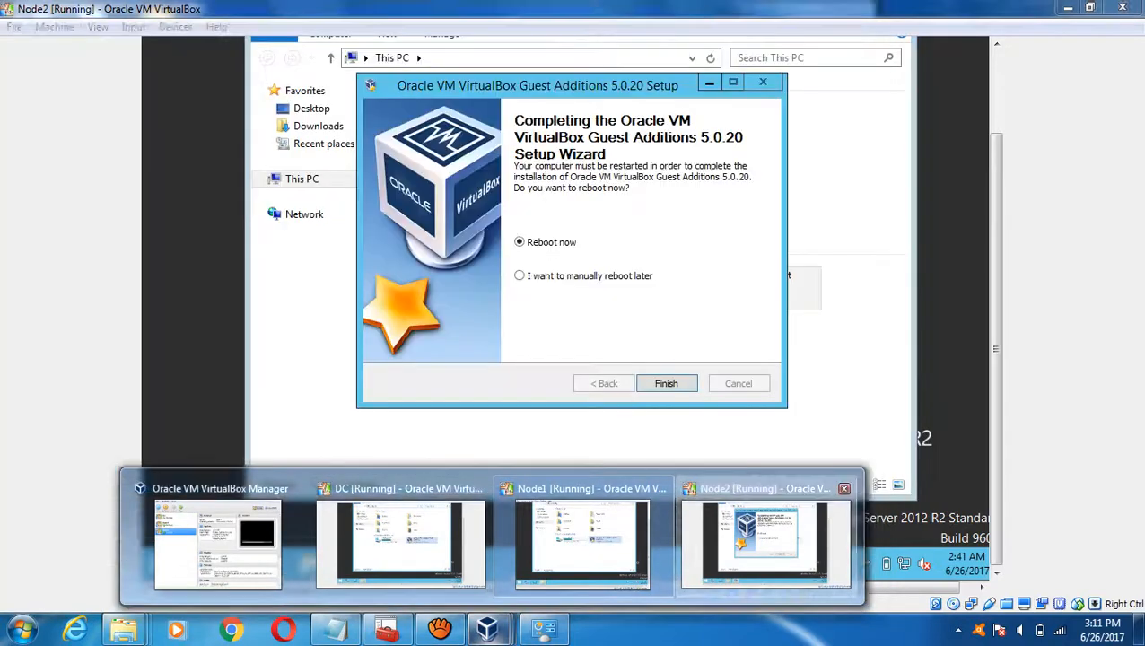
pyautogui.click(765, 543)
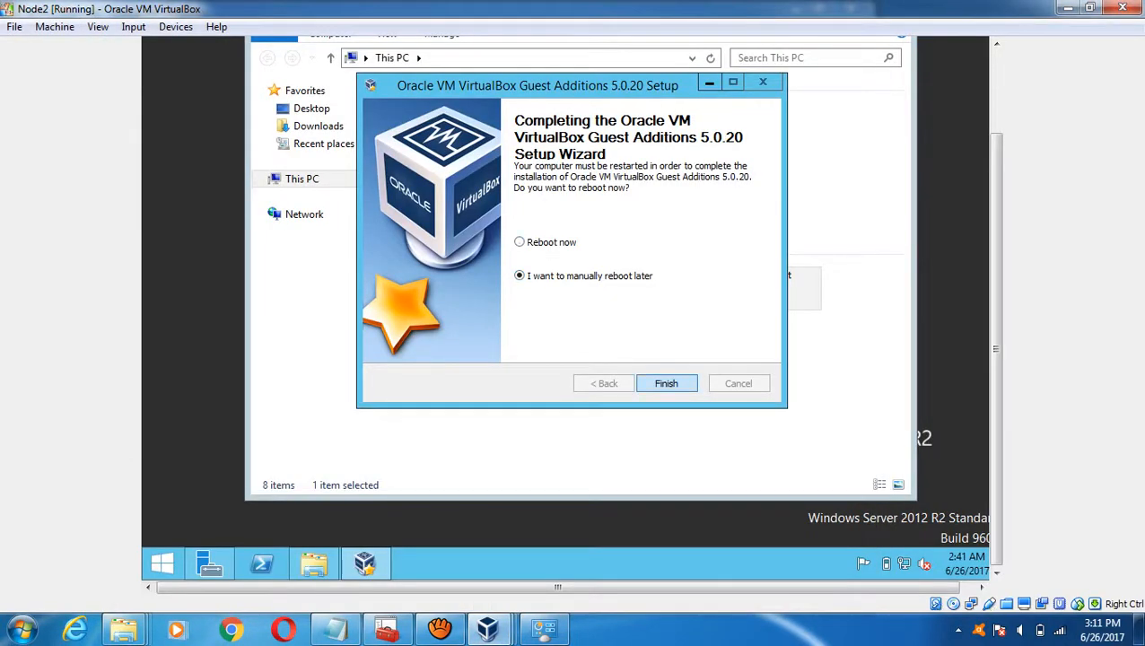
pyautogui.click(666, 383)
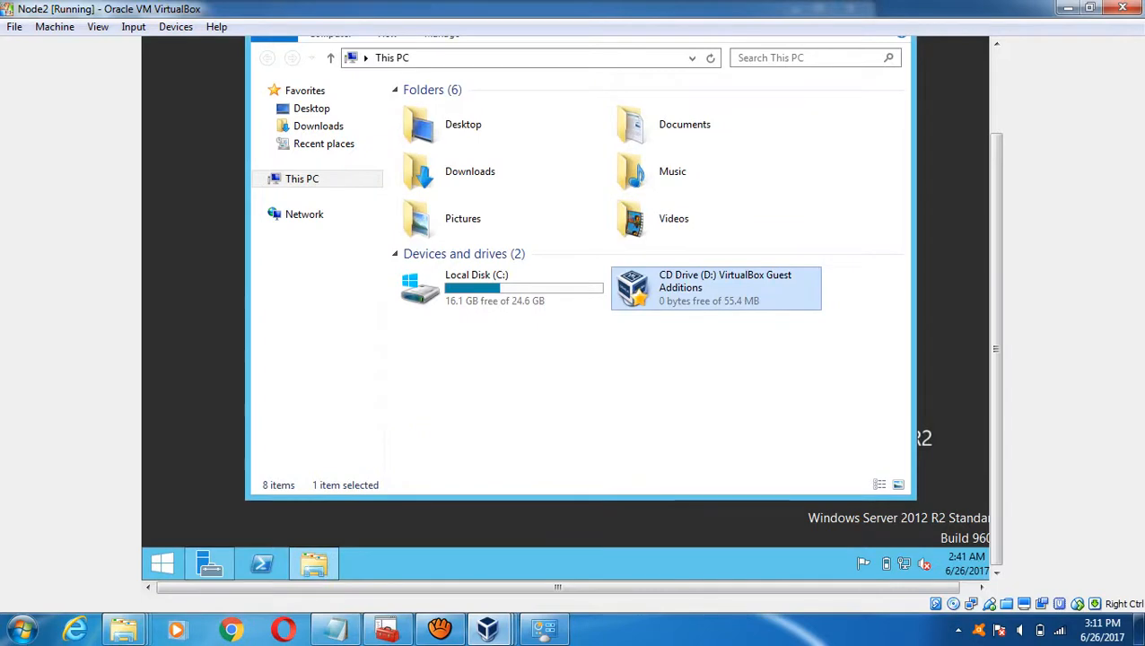
pyautogui.click(334, 628)
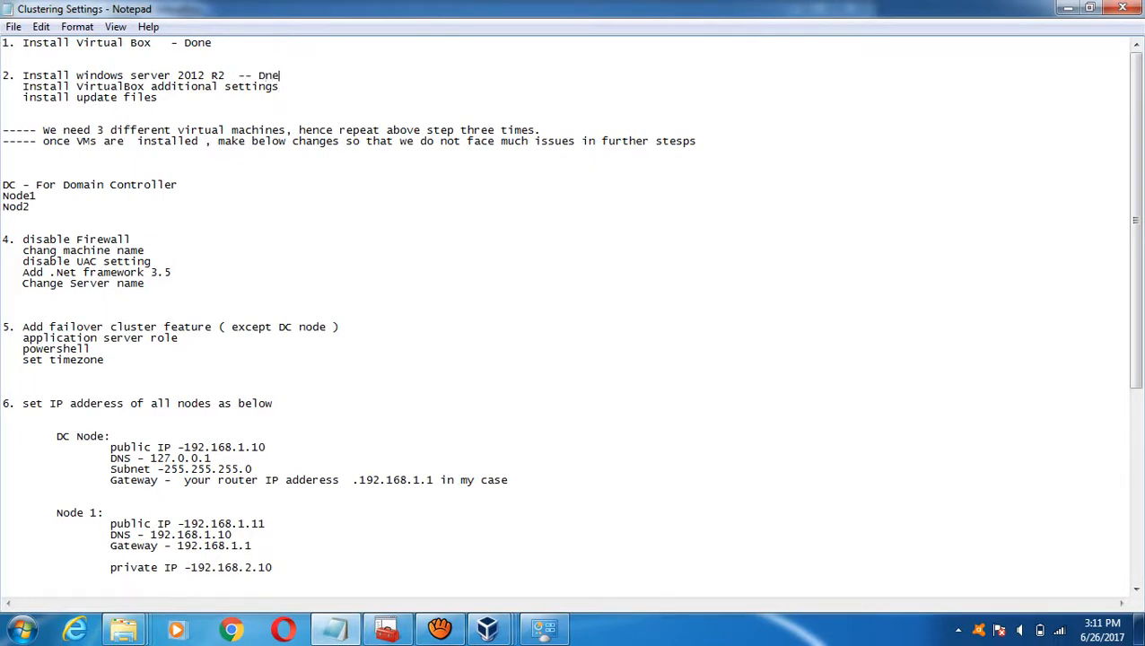
# - Mark the Windows install and VirtualBox lines '-- Done', delete 'Change Server name', and return to DC
pyautogui.press('BackSpace')
pyautogui.press('BackSpace')
pyautogui.write('oneDone')
pyautogui.hotkey('shift', 'Down')
pyautogui.hotkey('shift', 'Down')
pyautogui.hotkey('shift', 'Down')
pyautogui.hotkey('shift', 'Down')
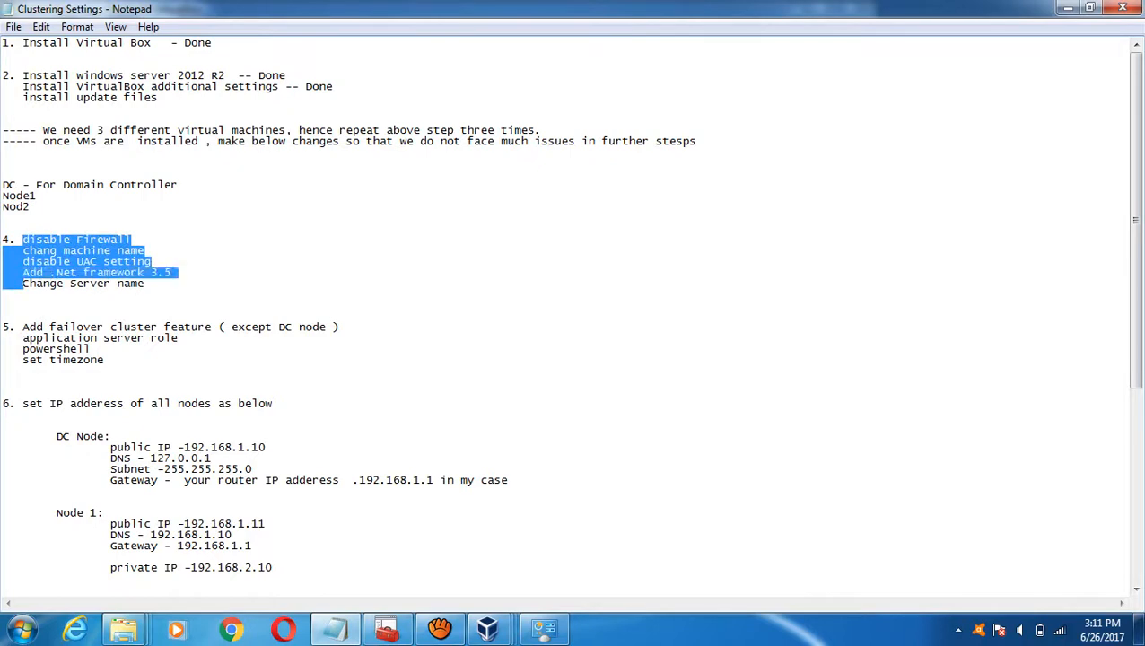
pyautogui.hotkey('shift', 'Down')
pyautogui.click(131, 239)
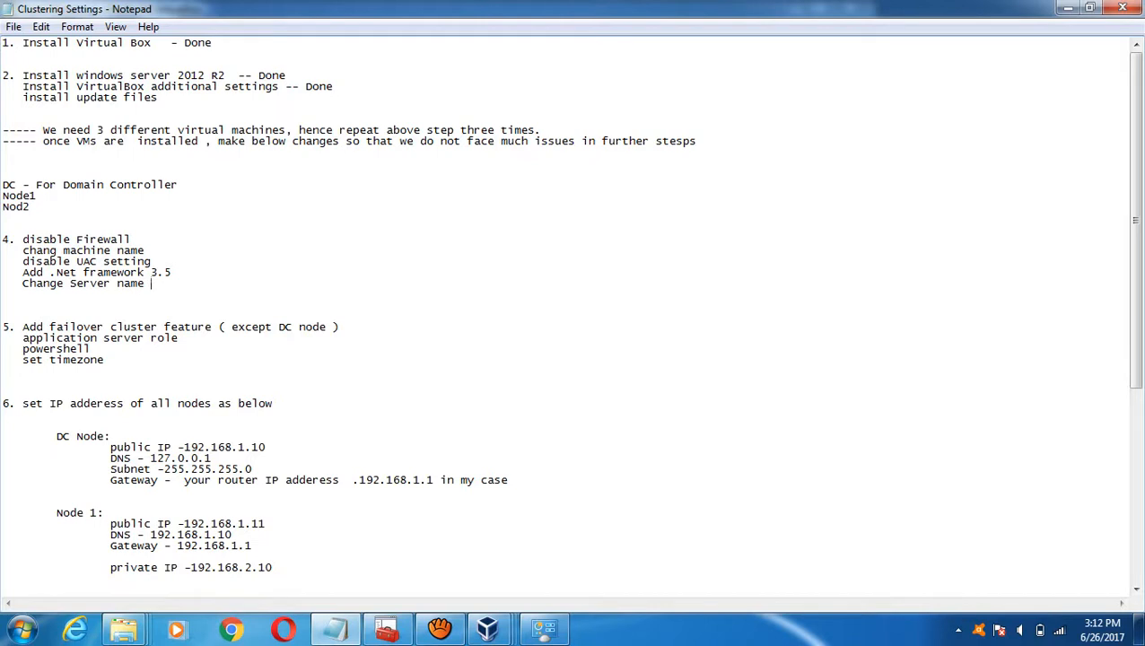
pyautogui.hotkey('shift', 'Home')
pyautogui.press('BackSpace')
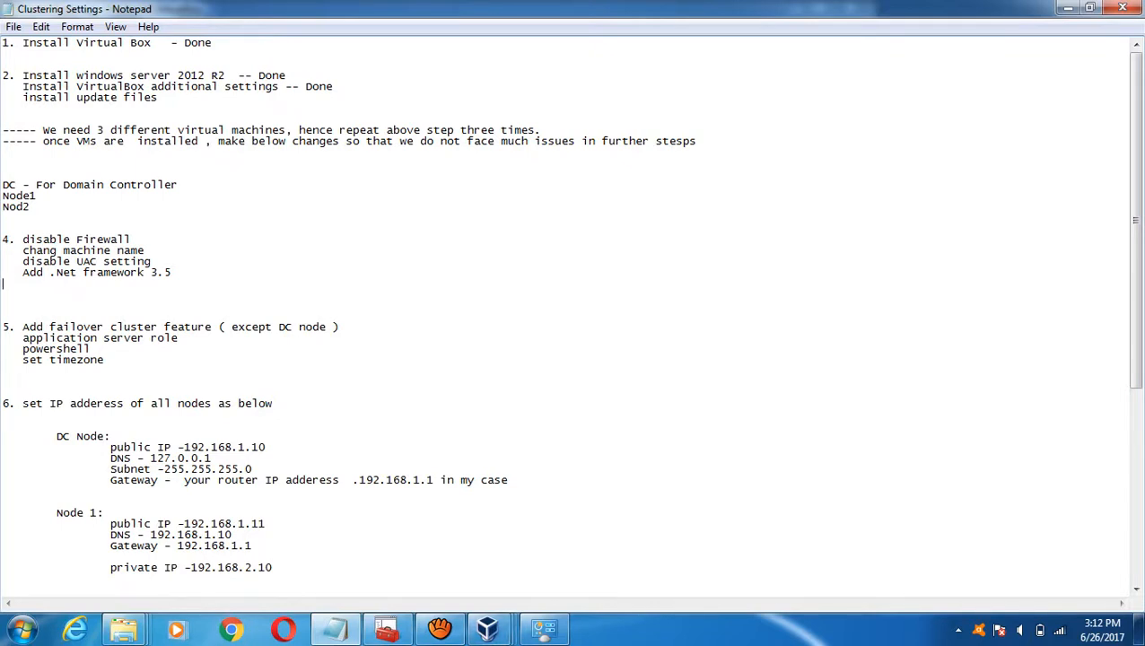
pyautogui.moveTo(487, 628)
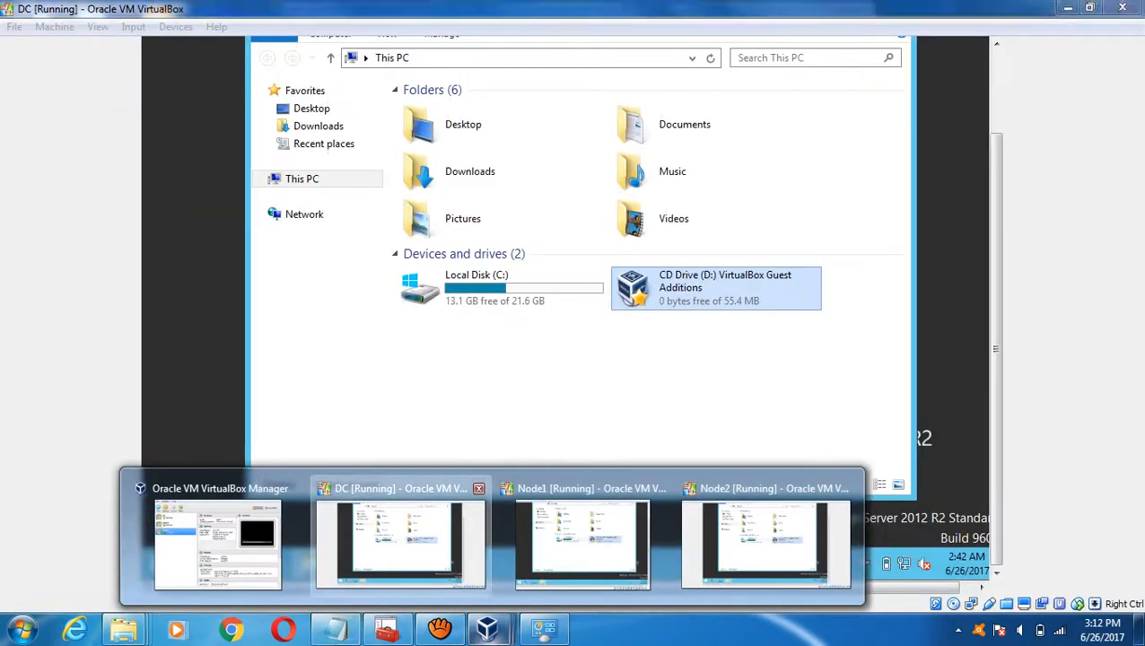
pyautogui.click(400, 538)
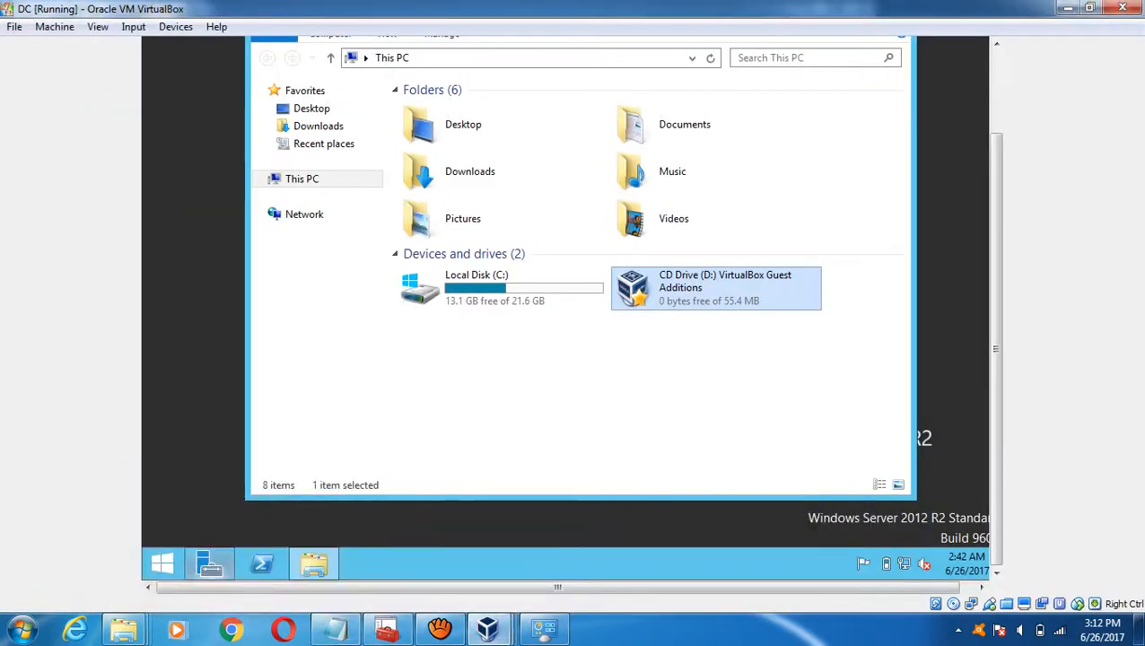
# - In DC's Control Panel (Large icons), turn Windows Firewall off for public networks and confirm
pyautogui.click(163, 564)
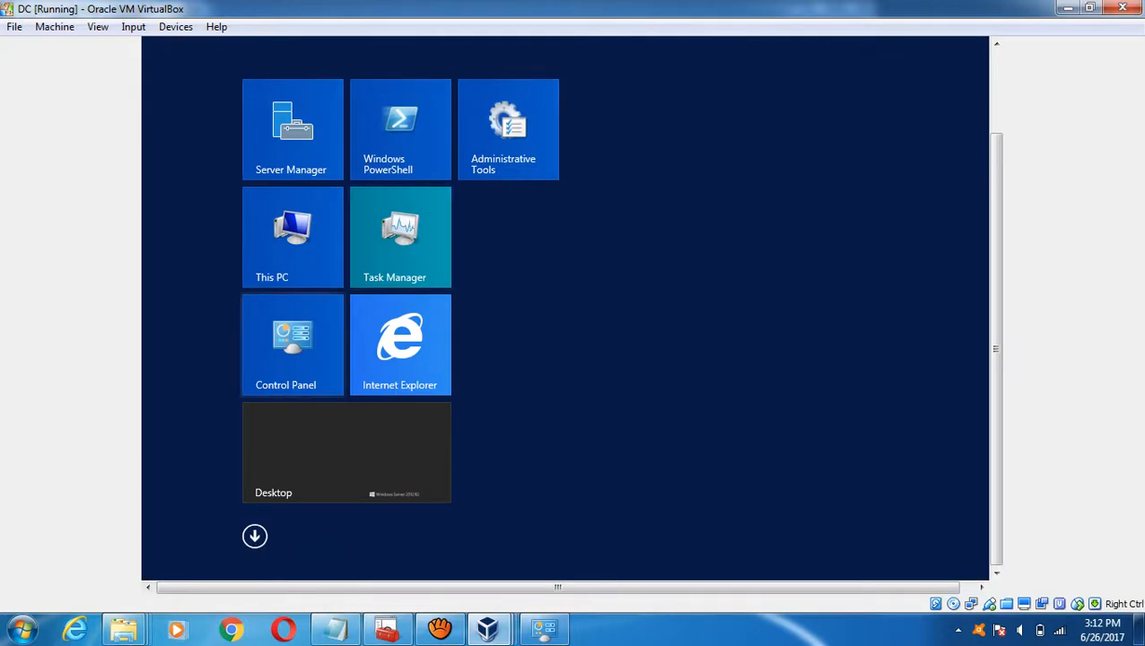
pyautogui.click(305, 449)
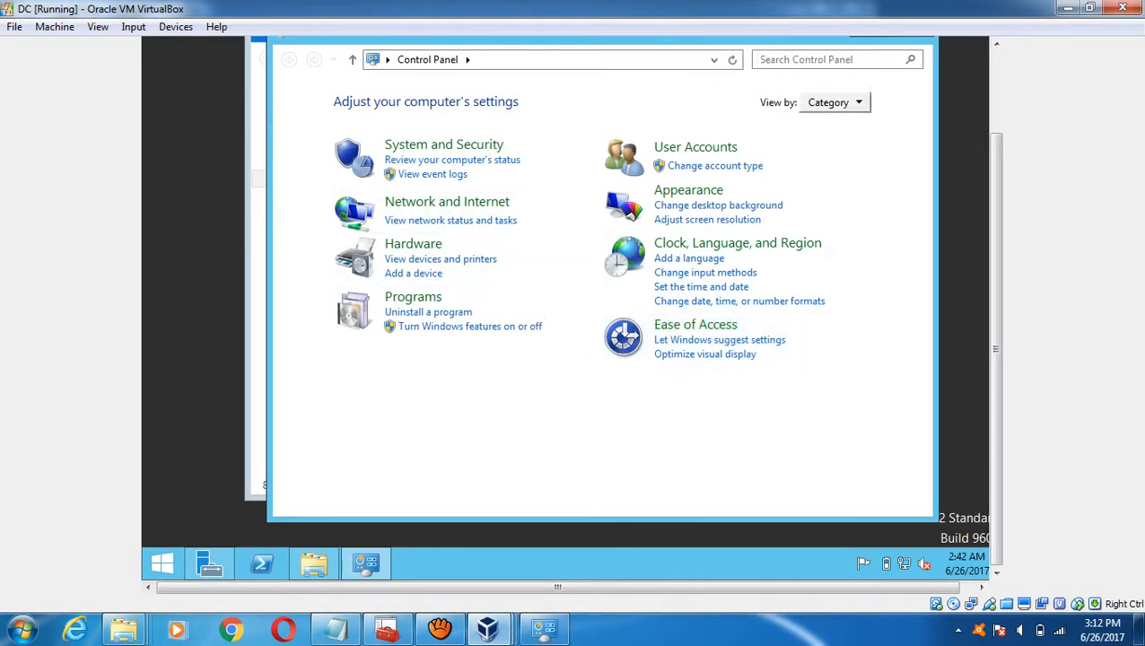
pyautogui.click(833, 102)
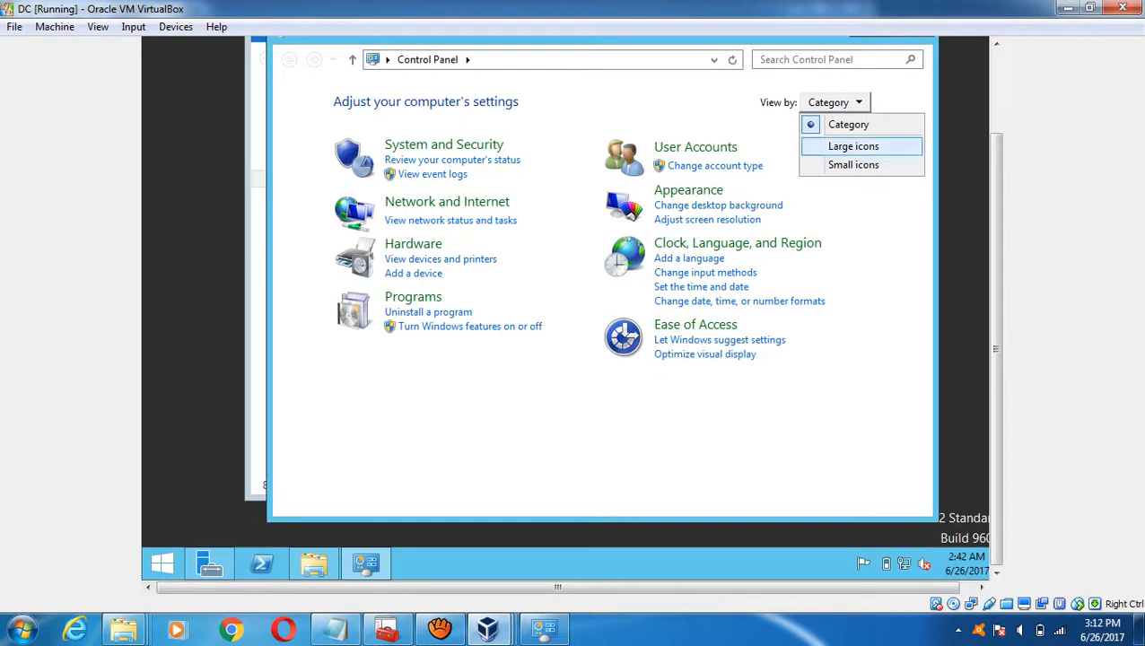
pyautogui.click(853, 146)
pyautogui.scroll(-2, 772, 498)
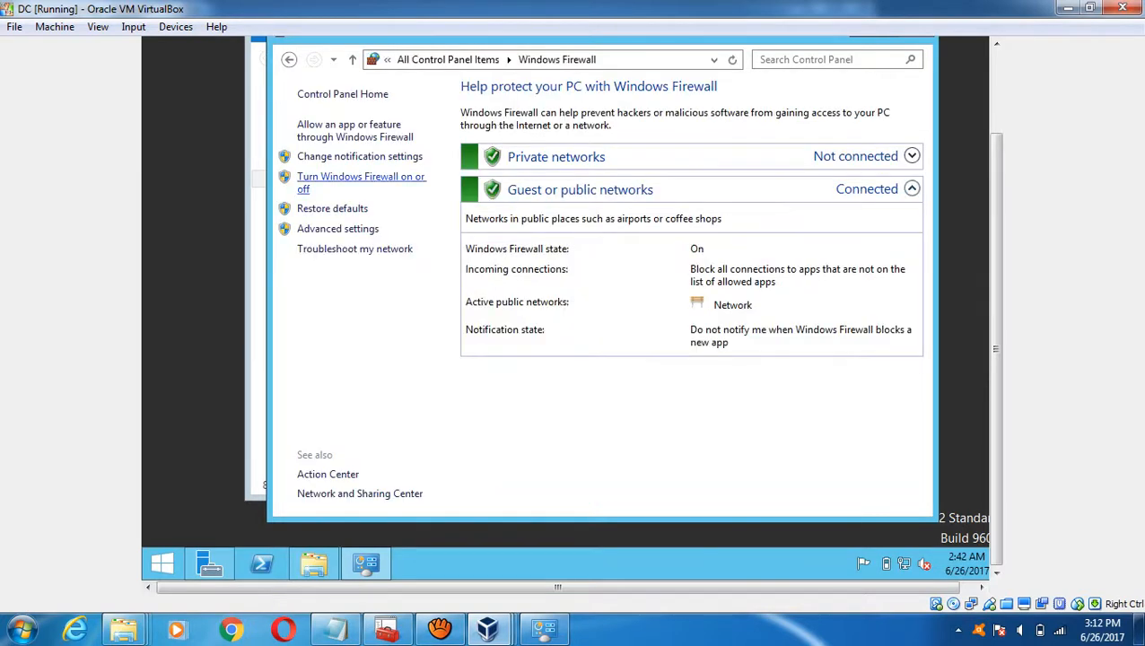
pyautogui.click(361, 178)
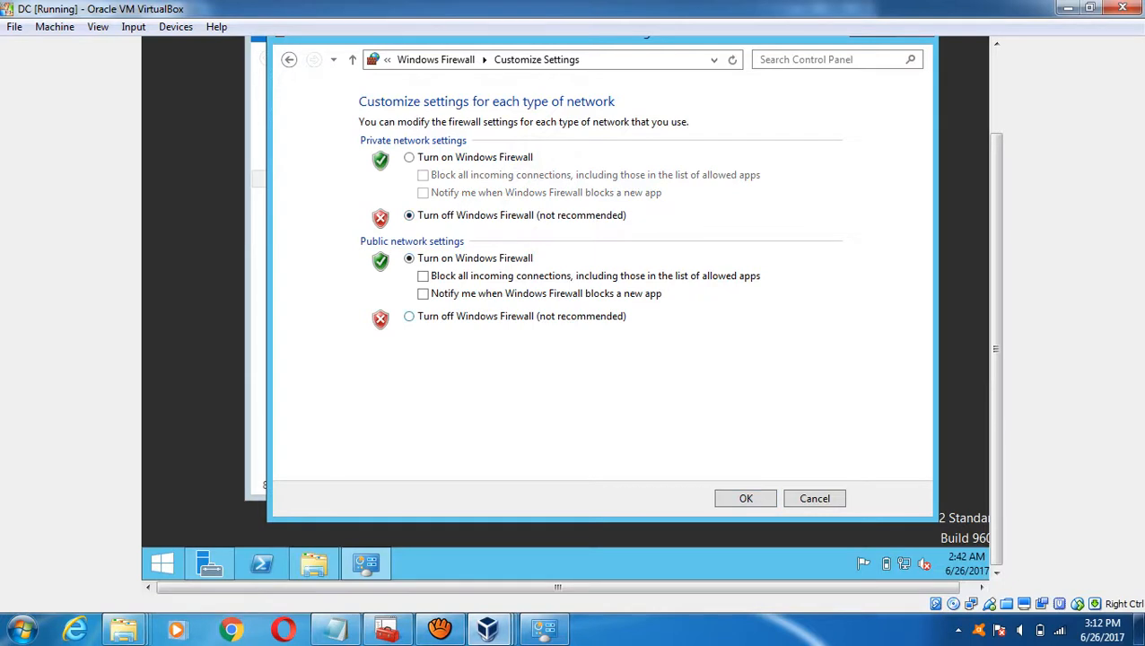
pyautogui.click(409, 316)
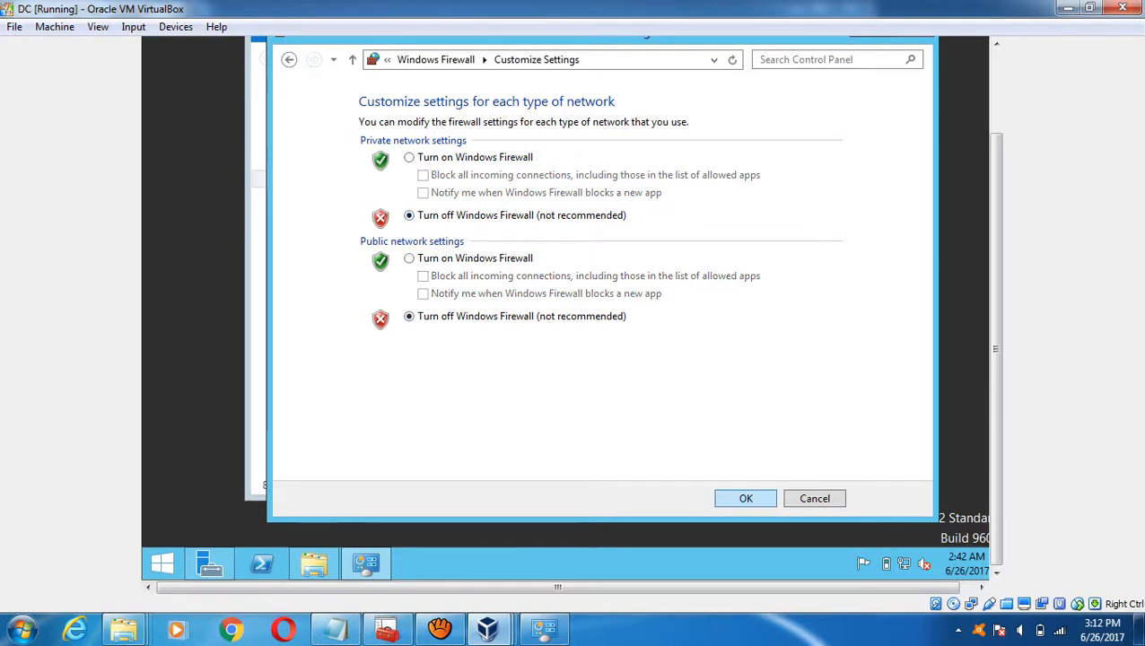
pyautogui.click(745, 498)
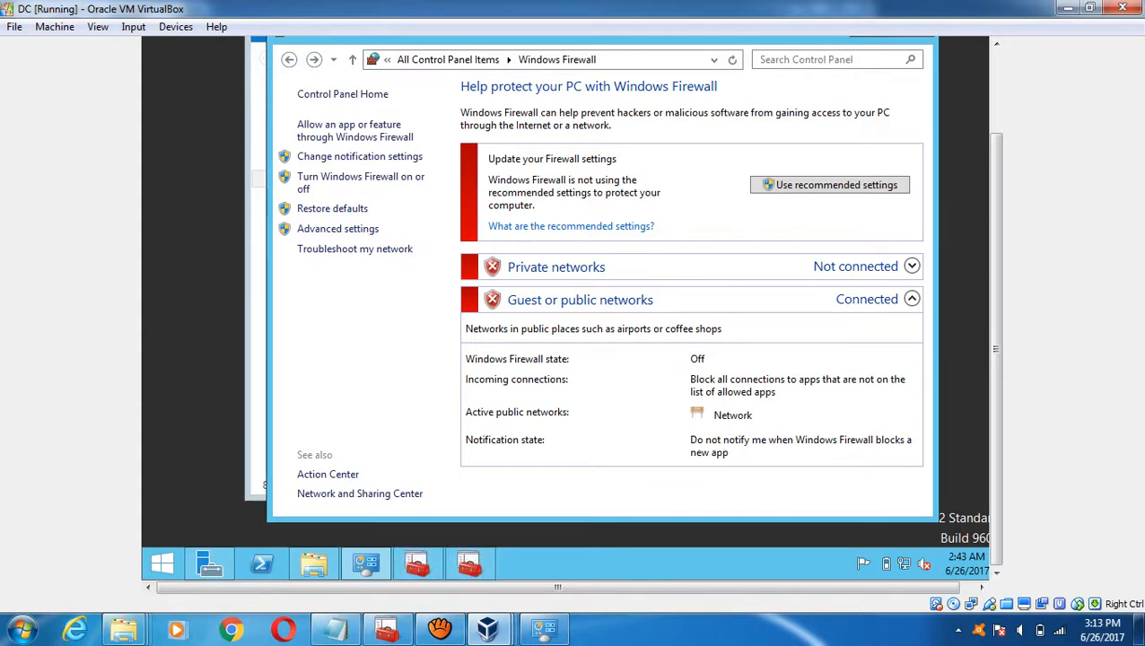
# - Reopen DC's firewall on/off settings to check them, then close the settings window
pyautogui.hotkey('alt', 'Tab')
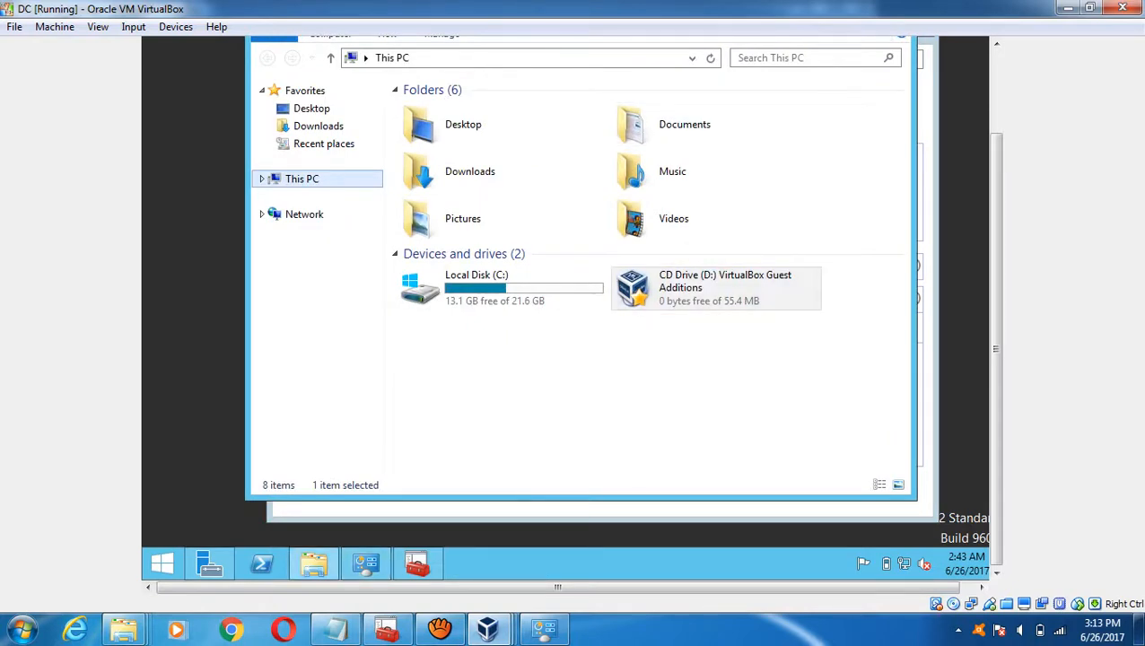
pyautogui.hotkey('alt', 'Tab')
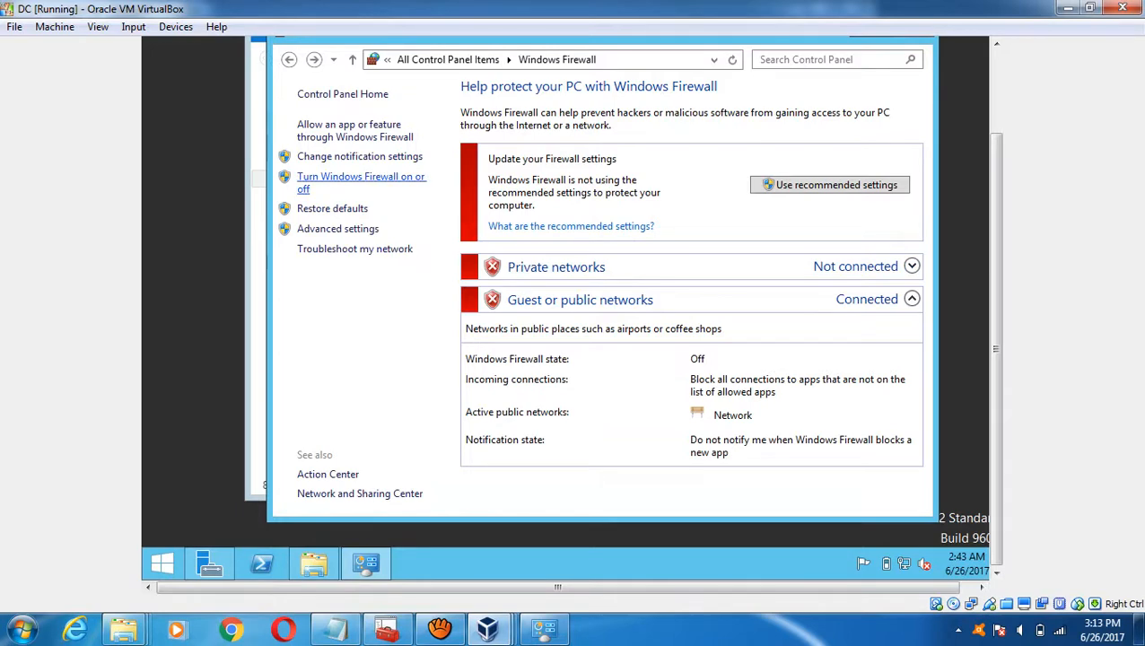
pyautogui.click(360, 177)
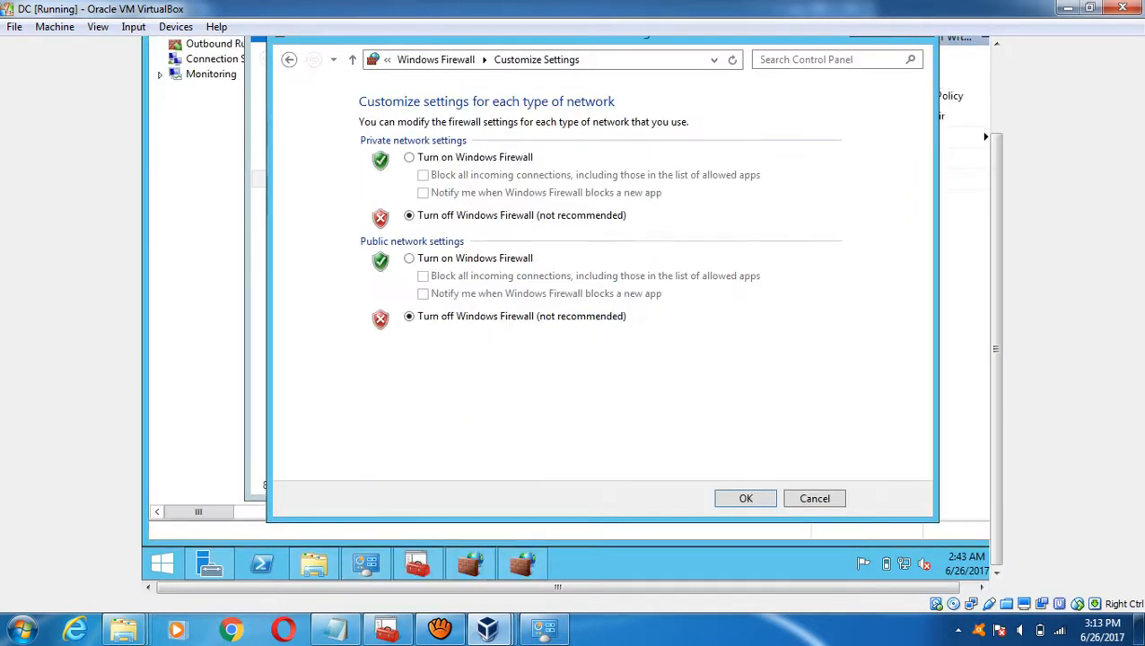
pyautogui.click(995, 96)
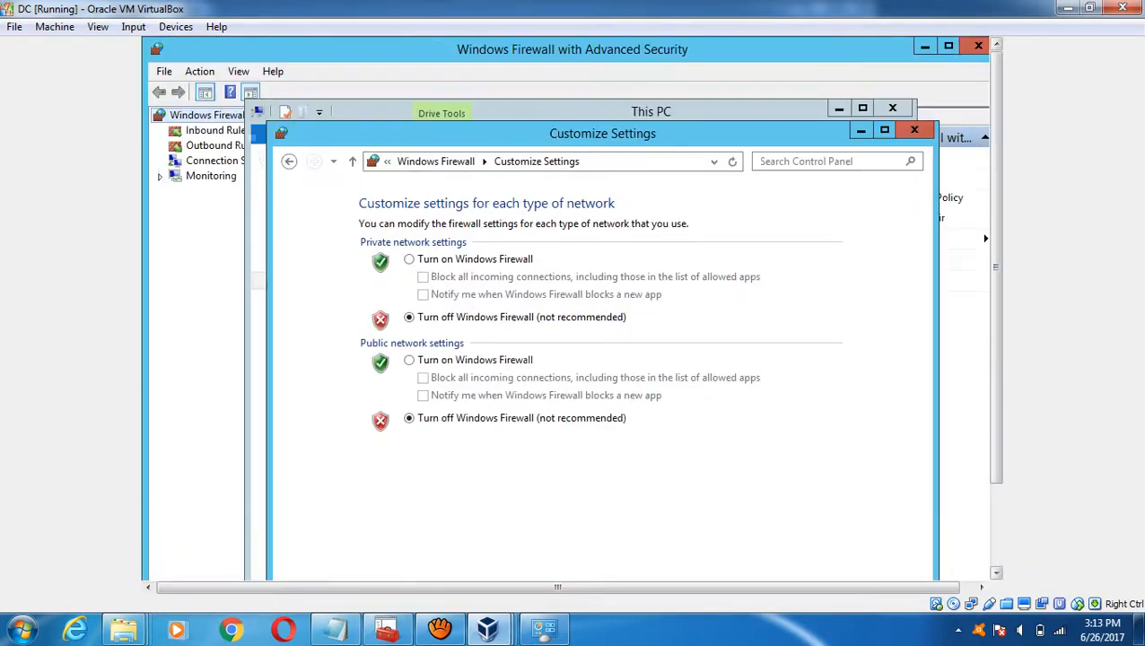
pyautogui.click(914, 130)
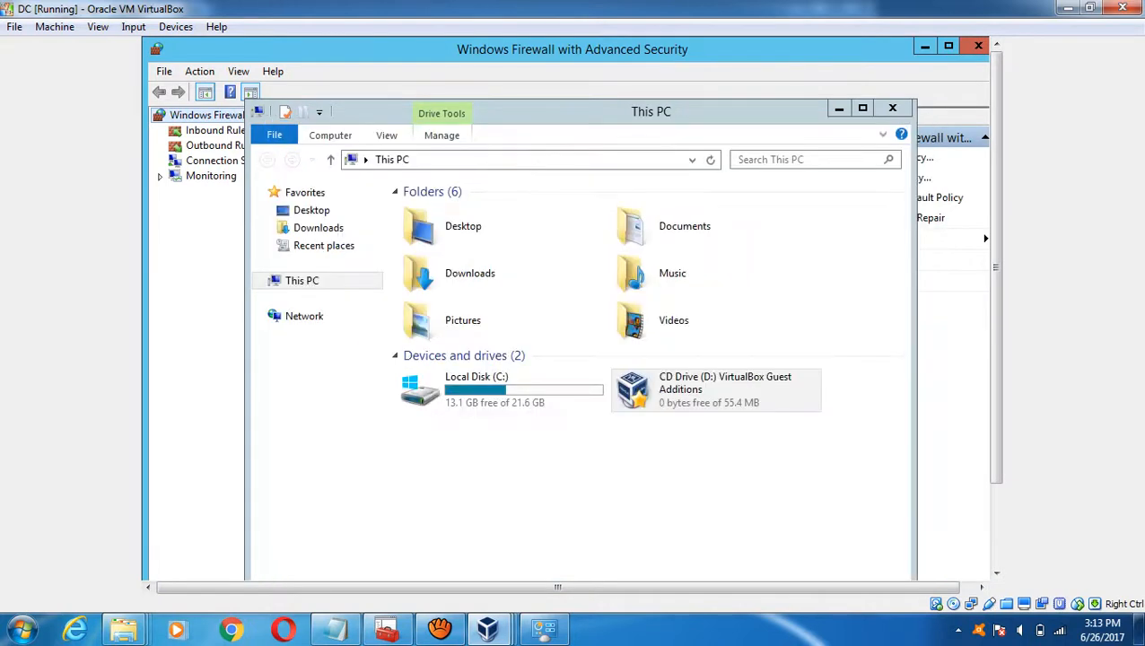
# - Close This PC, then set the Domain Profile firewall state to Off in advanced firewall Properties and apply
pyautogui.click(892, 108)
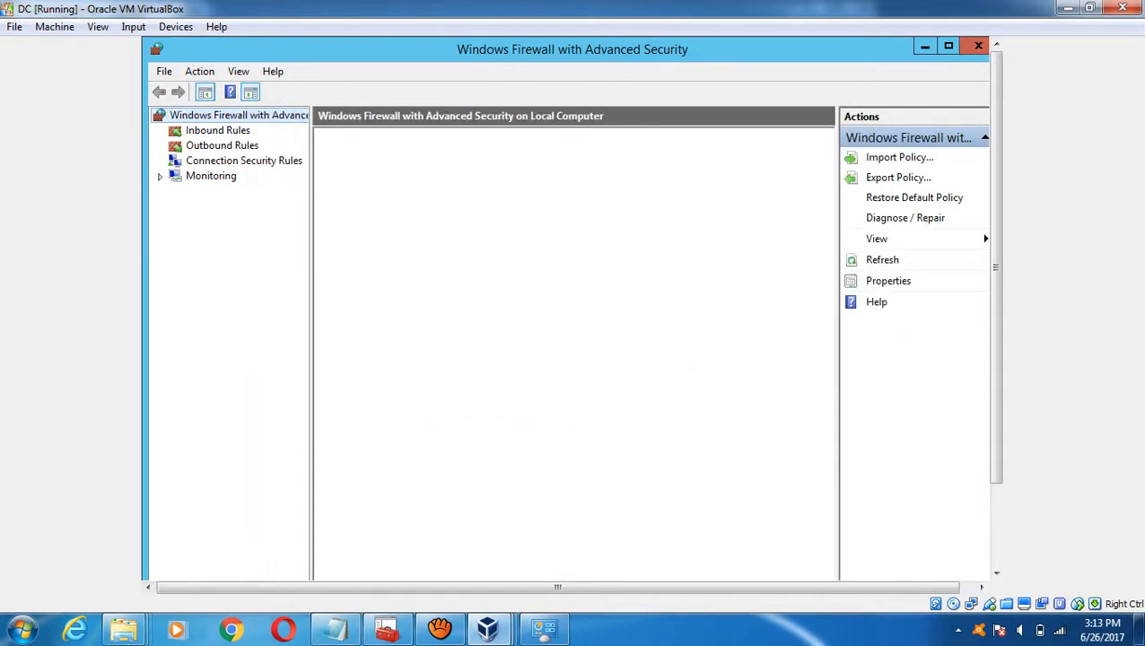
pyautogui.click(221, 145)
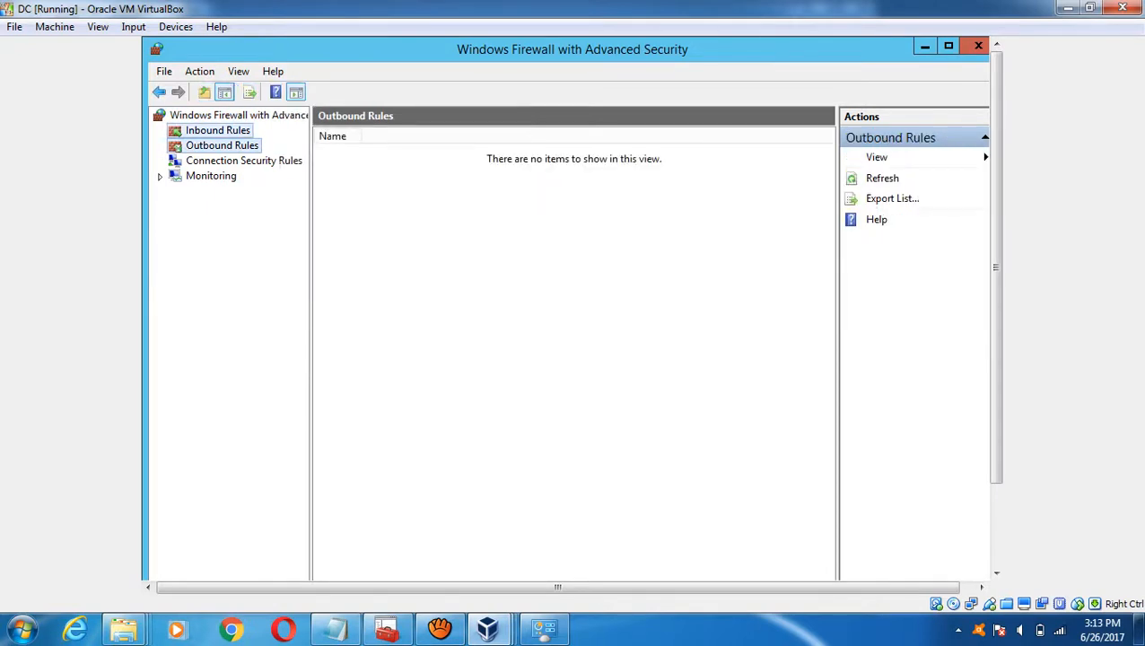
pyautogui.click(218, 130)
pyautogui.click(229, 115)
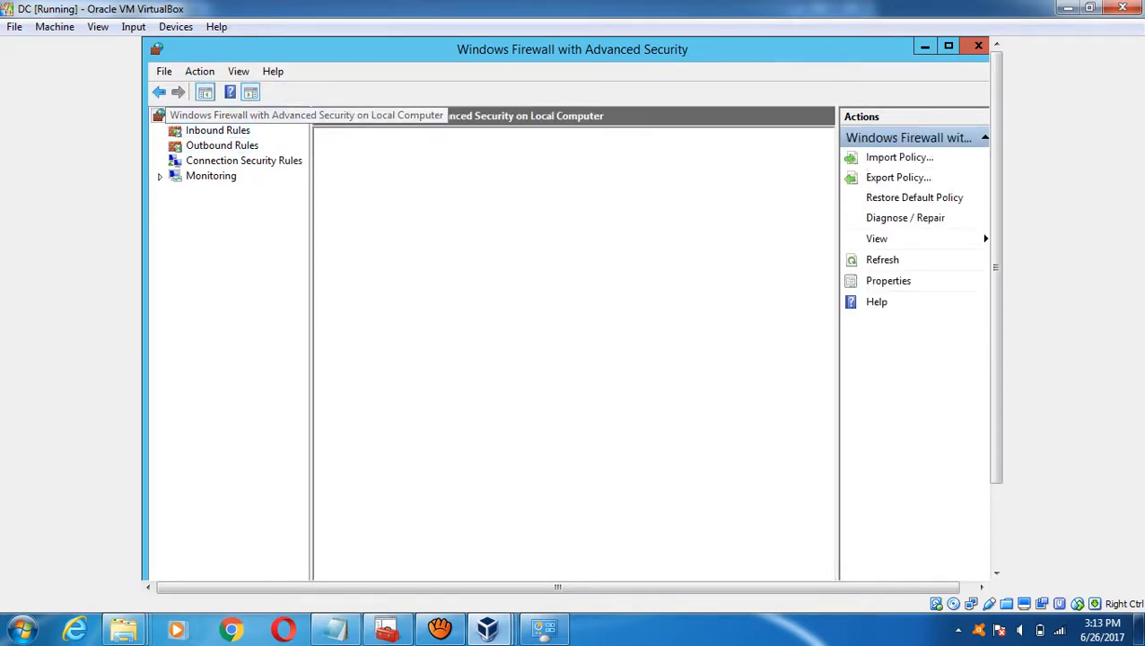
pyautogui.rightClick(229, 115)
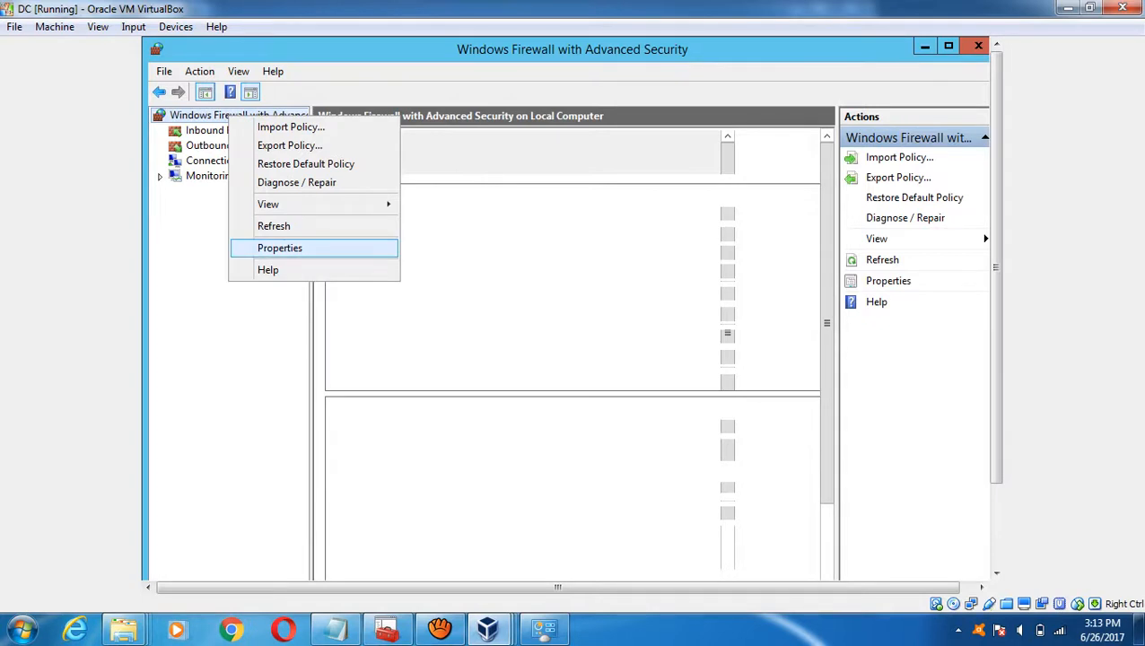
pyautogui.click(280, 247)
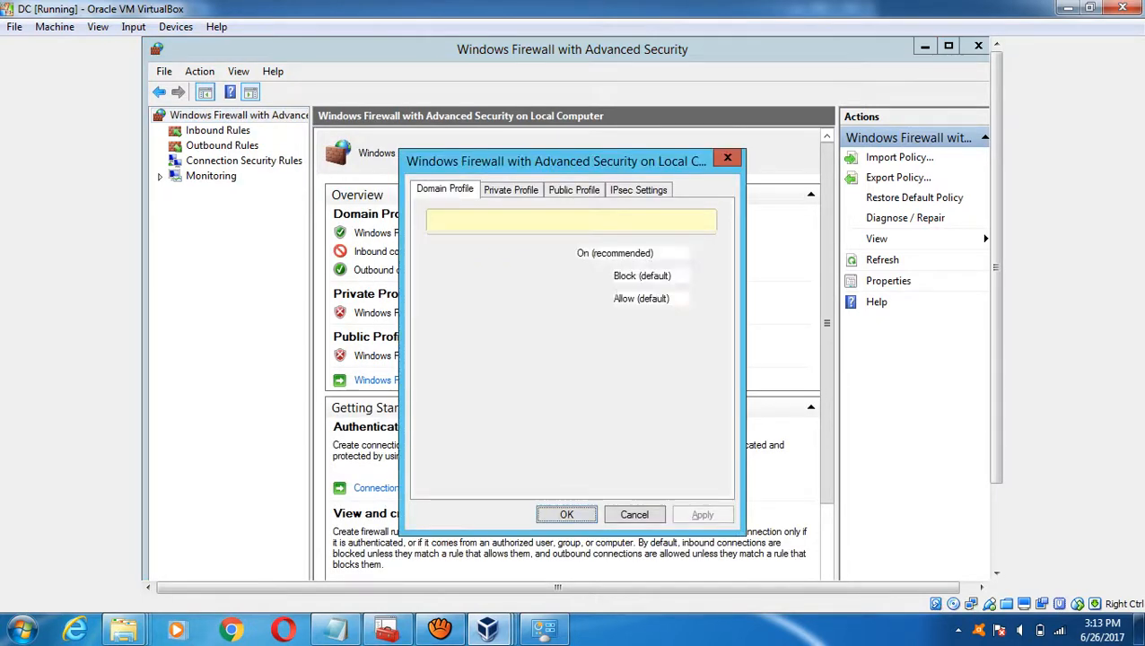
pyautogui.click(640, 252)
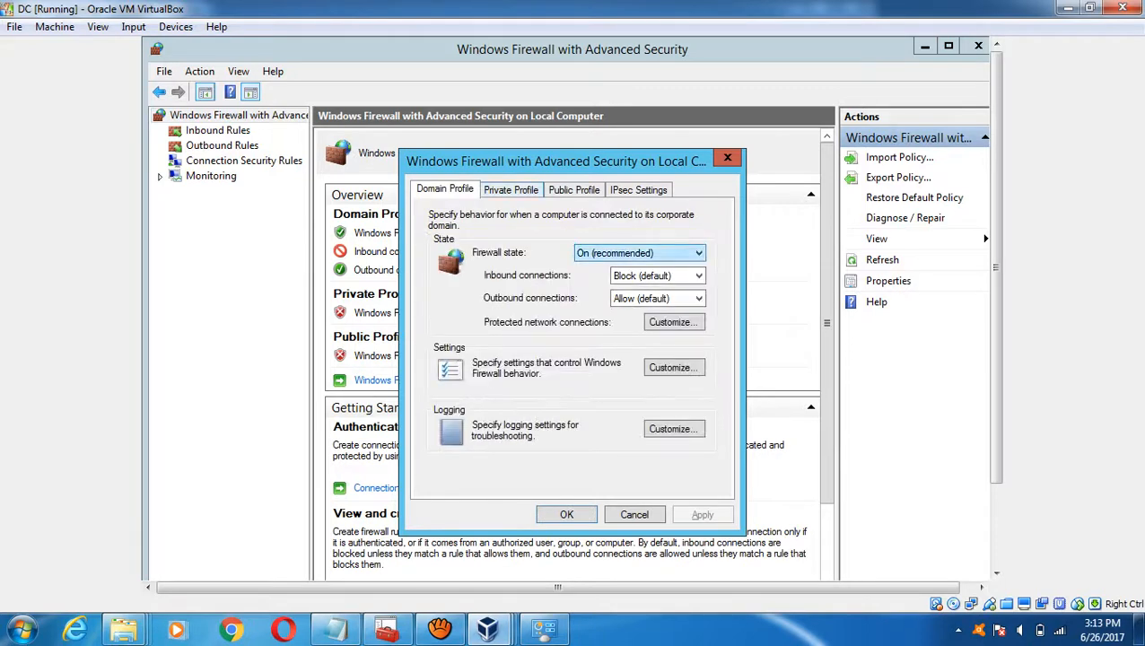
pyautogui.press('Return')
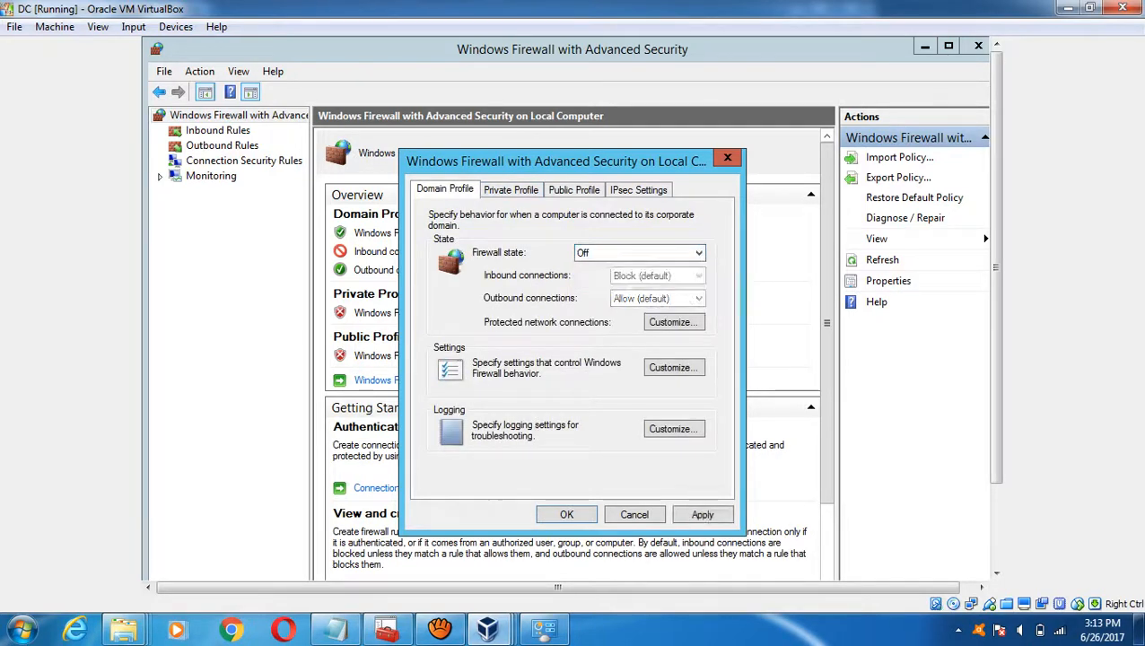
pyautogui.hotkey('alt', 'a')
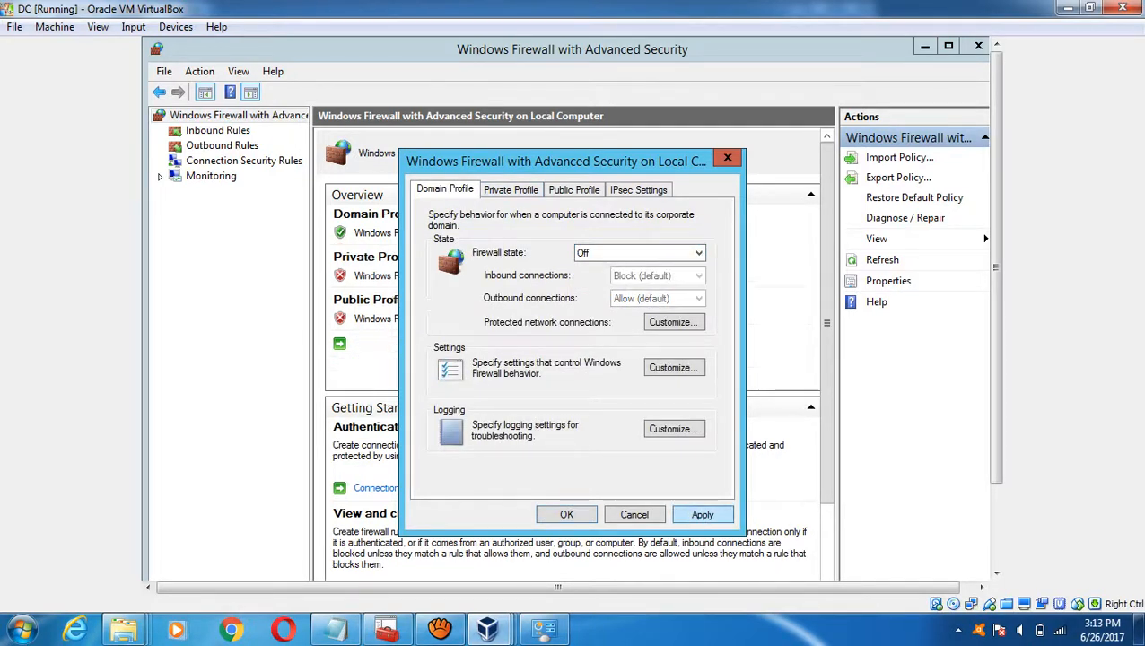
pyautogui.press('Return')
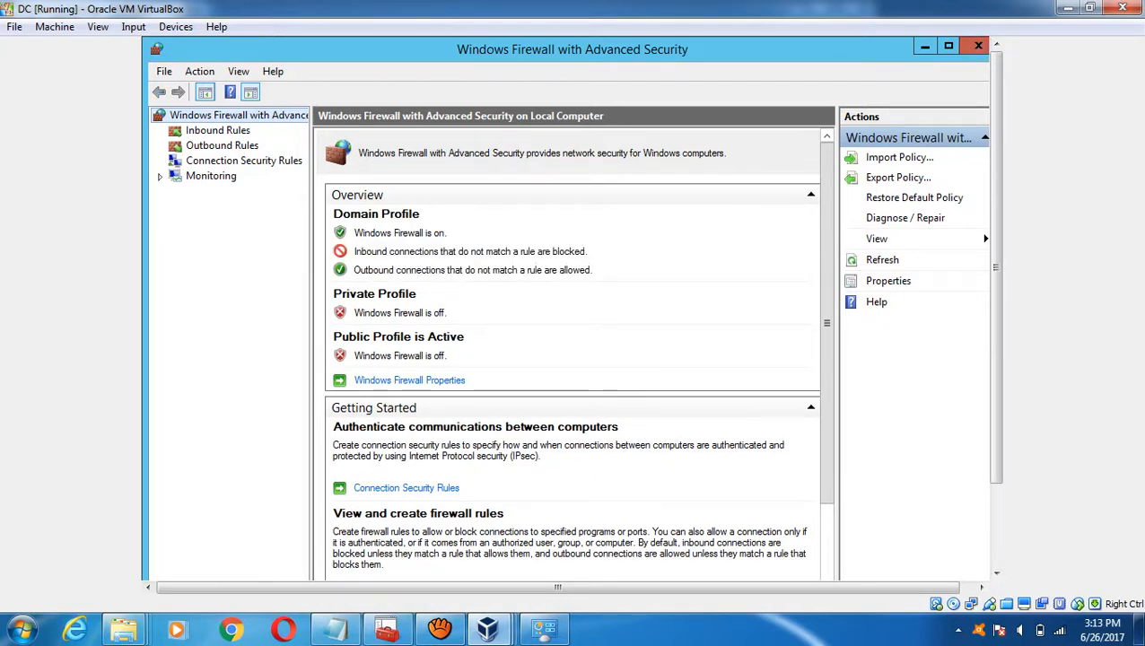
pyautogui.click(996, 529)
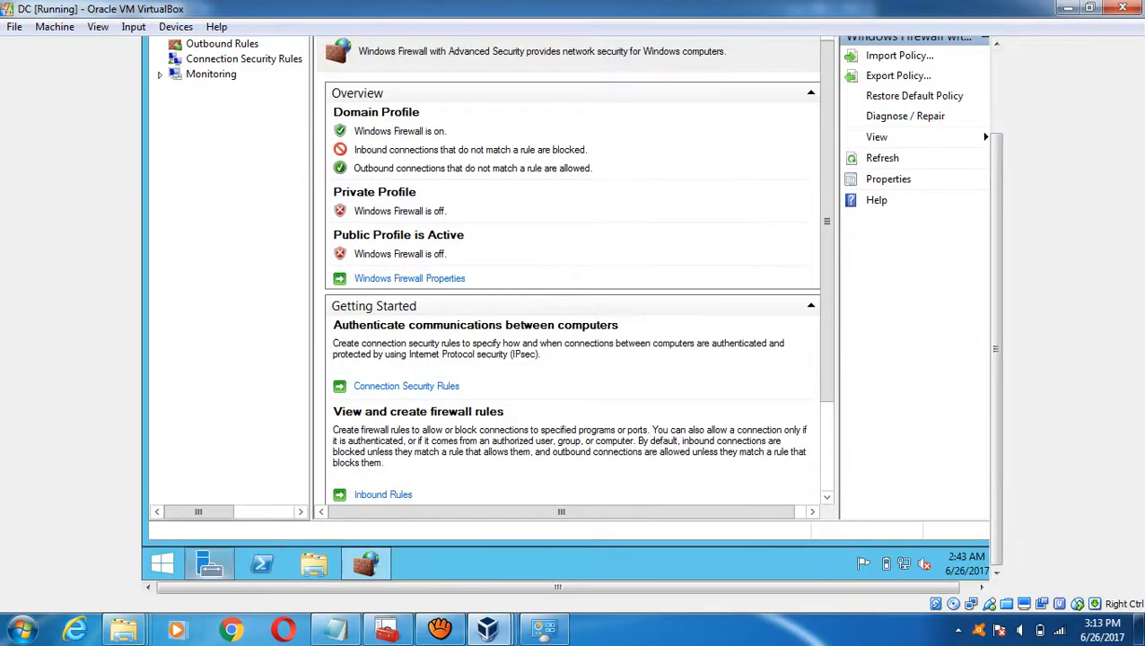
# - Lower DC's User Account Control slider to Never notify, confirm, and close the User Accounts and firewall windows
pyautogui.press('super')
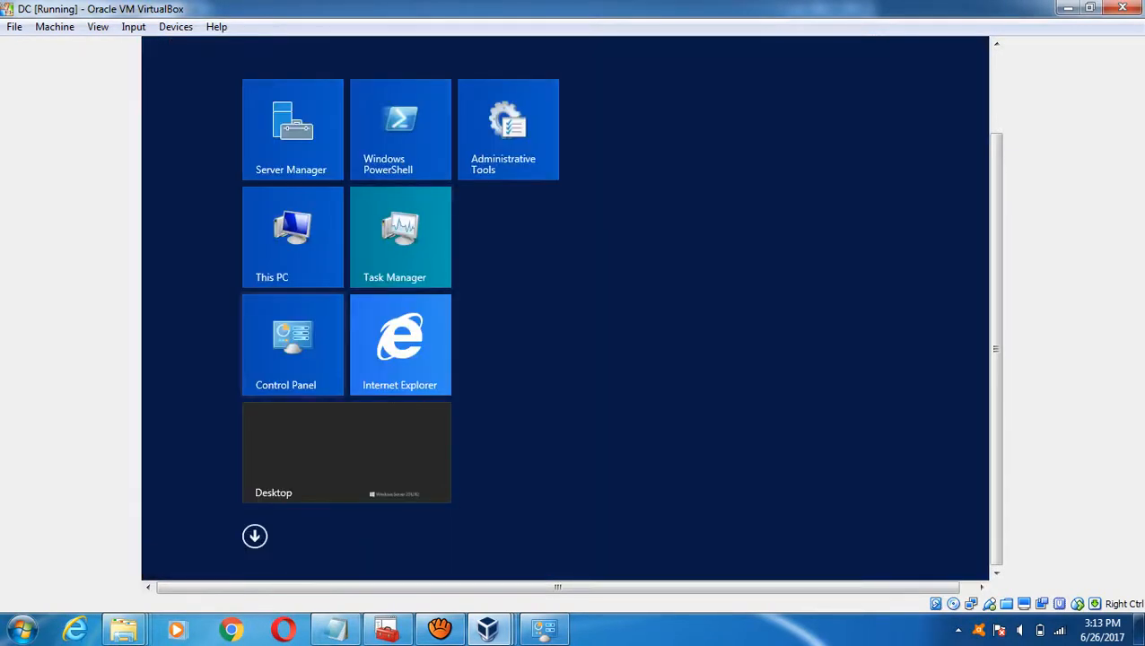
pyautogui.press('Return')
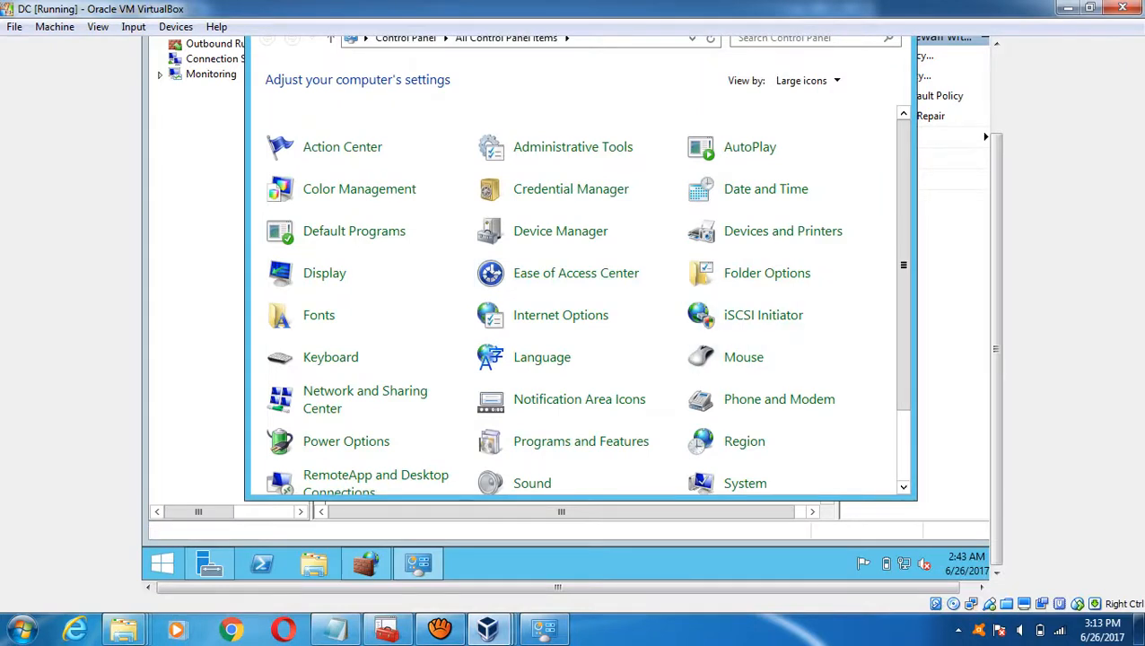
pyautogui.scroll(-3, 367, 399)
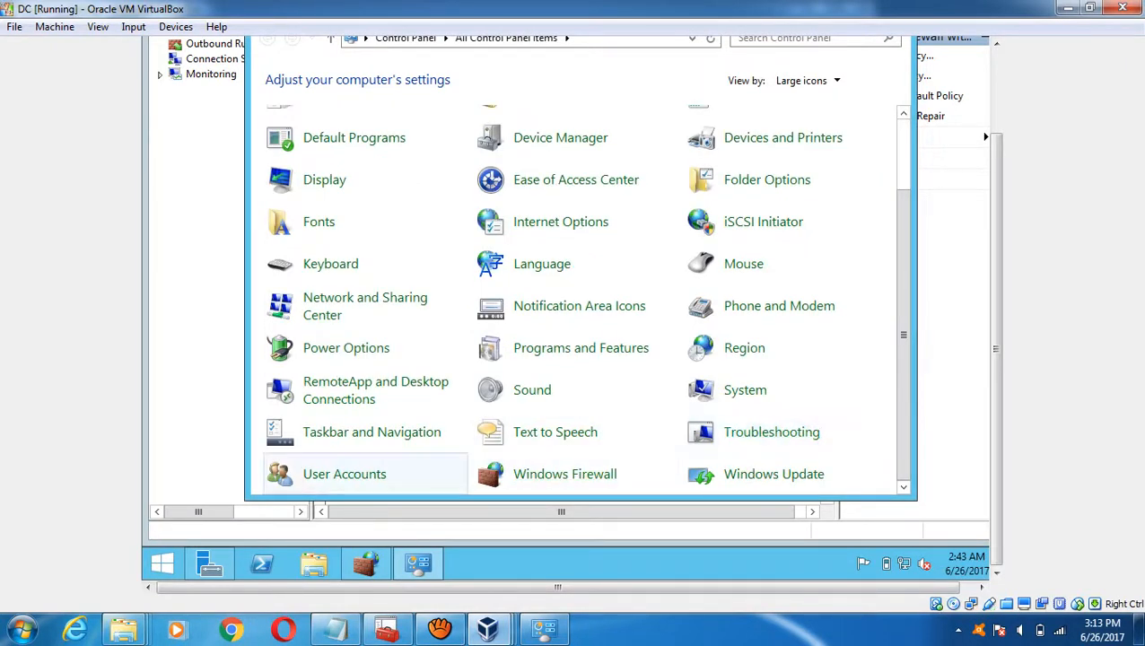
pyautogui.click(345, 473)
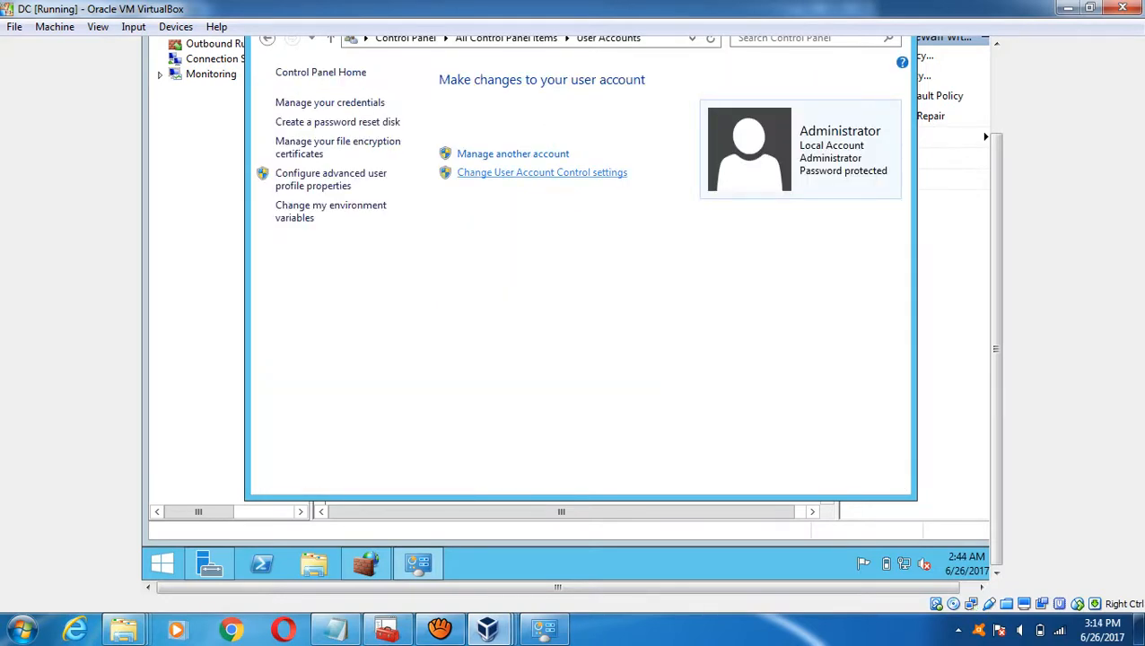
pyautogui.click(542, 172)
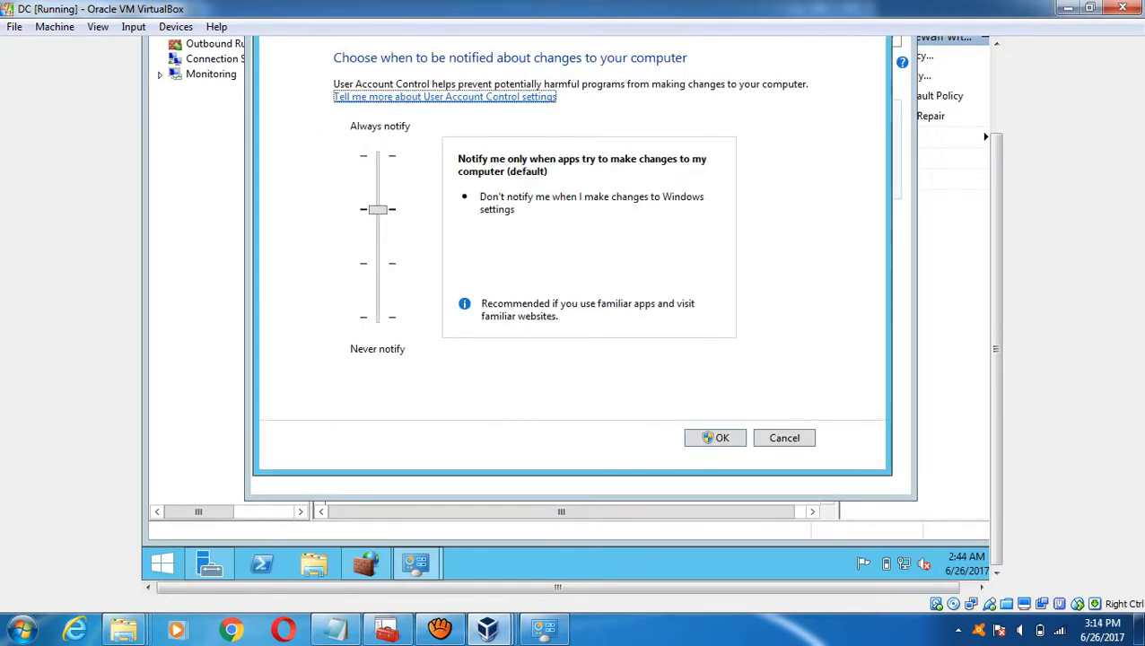
pyautogui.press('Tab')
pyautogui.press('Down')
pyautogui.press('Down')
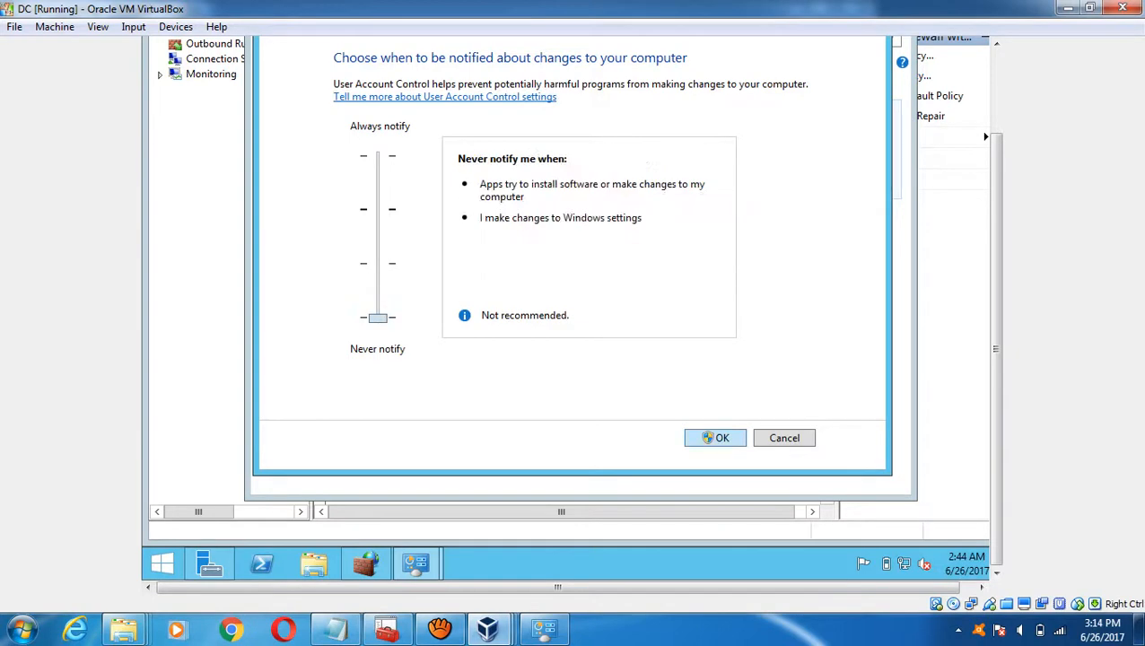
pyautogui.press('Return')
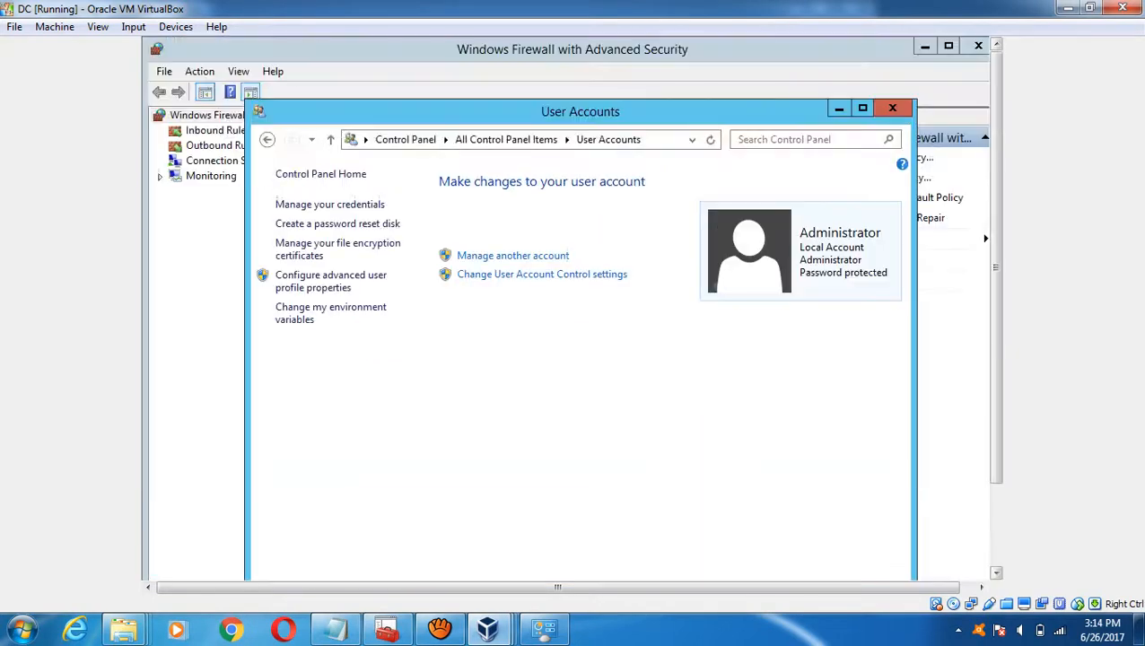
pyautogui.hotkey('alt', 'F4')
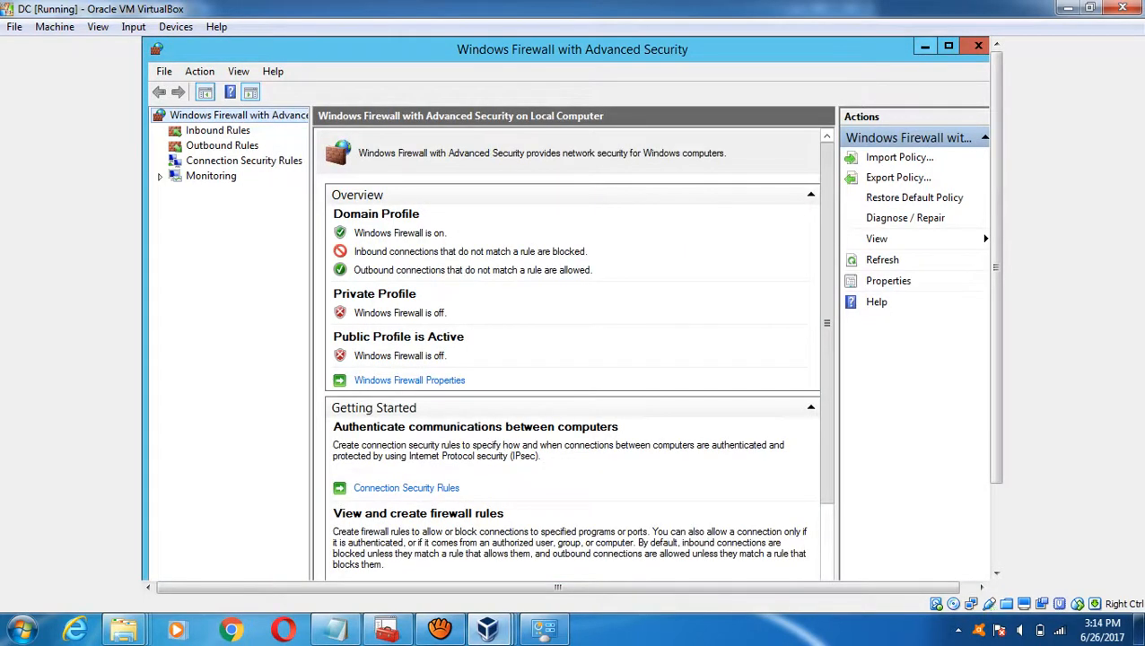
pyautogui.hotkey('alt', 'F4')
# - Move the 'set timezone' line out of step 5 to sit under 'Add .Net framework 3.5'
pyautogui.click(336, 628)
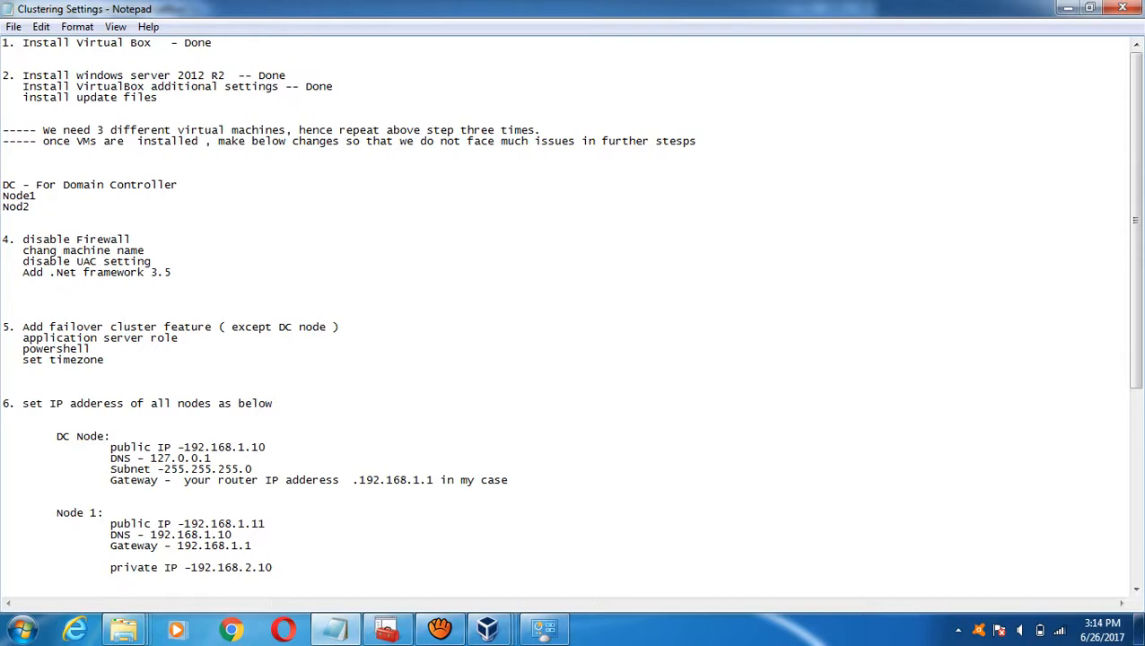
pyautogui.moveTo(487, 628)
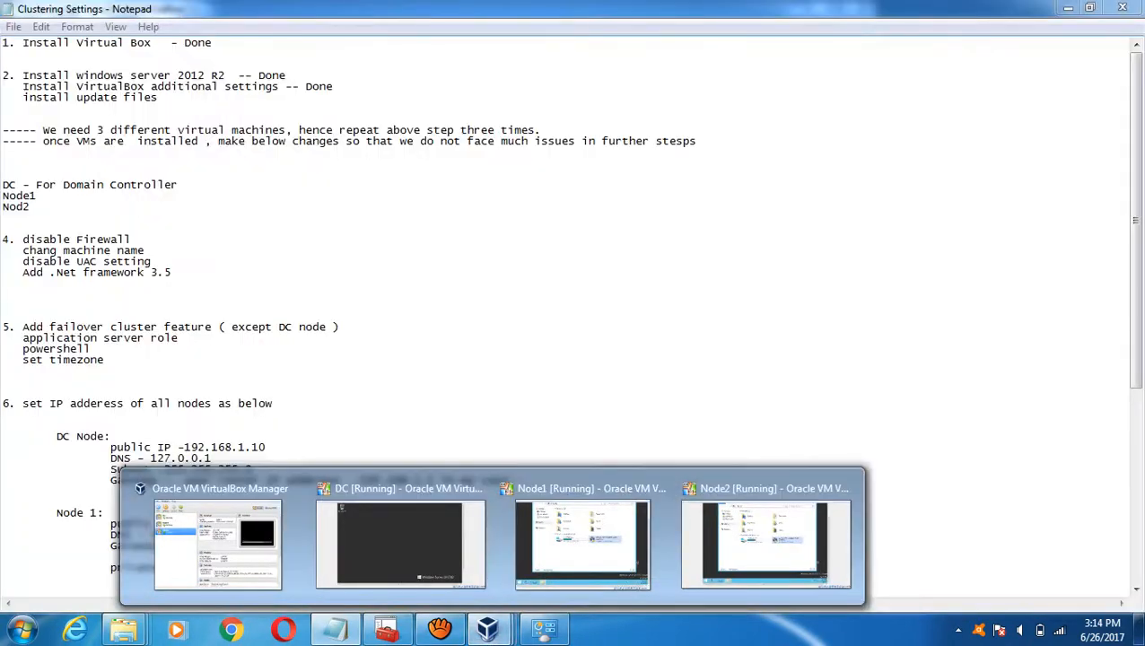
pyautogui.click(105, 360)
pyautogui.hotkey('shift', 'Home')
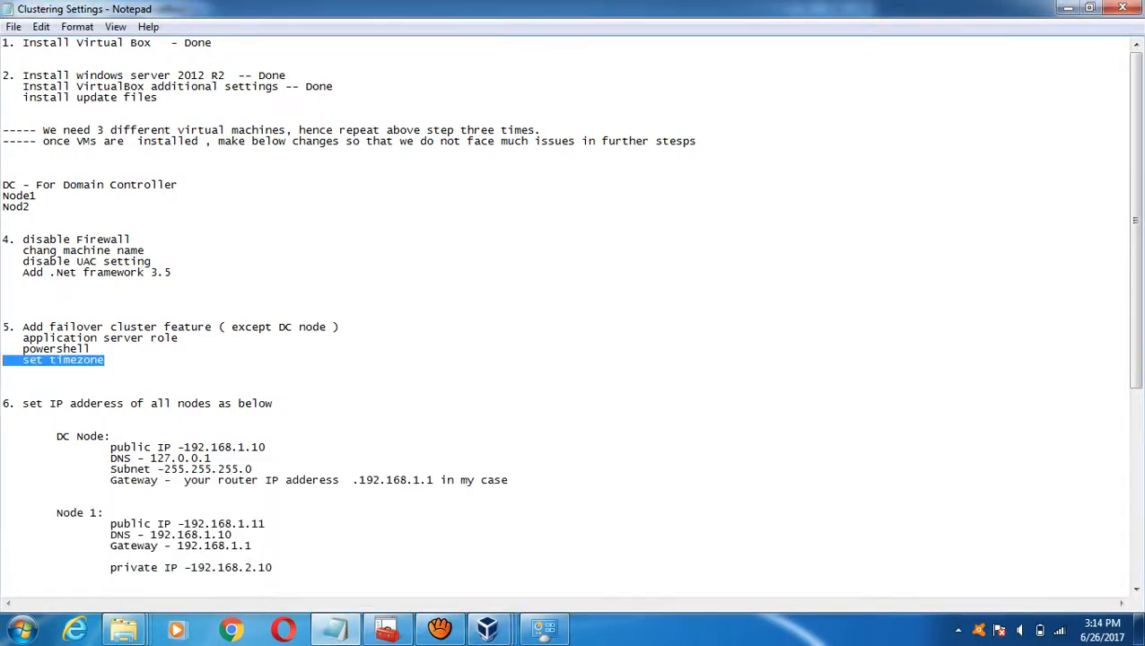
pyautogui.press('BackSpace')
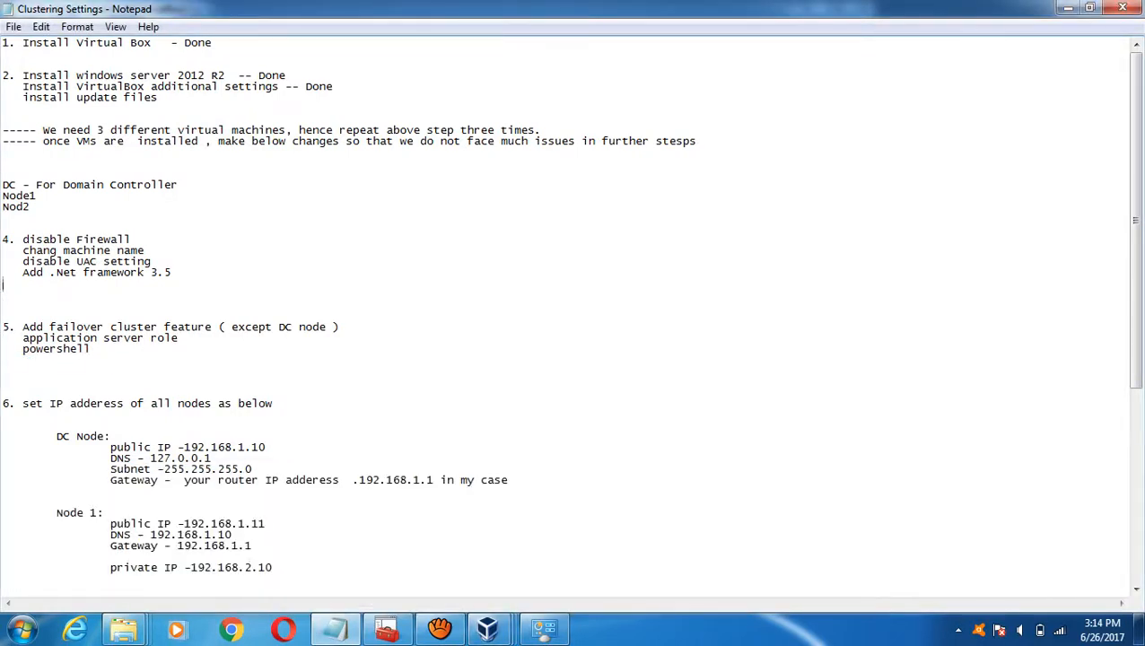
pyautogui.hotkey('ctrl', 'z')
# - Move 'chang machine name' below 'set timezone' and delete the blank line under 'disable Firewall'
pyautogui.press('Up')
pyautogui.press('Up')
pyautogui.press('End')
pyautogui.hotkey('shift', 'Home')
pyautogui.hotkey('ctrl', 'c')
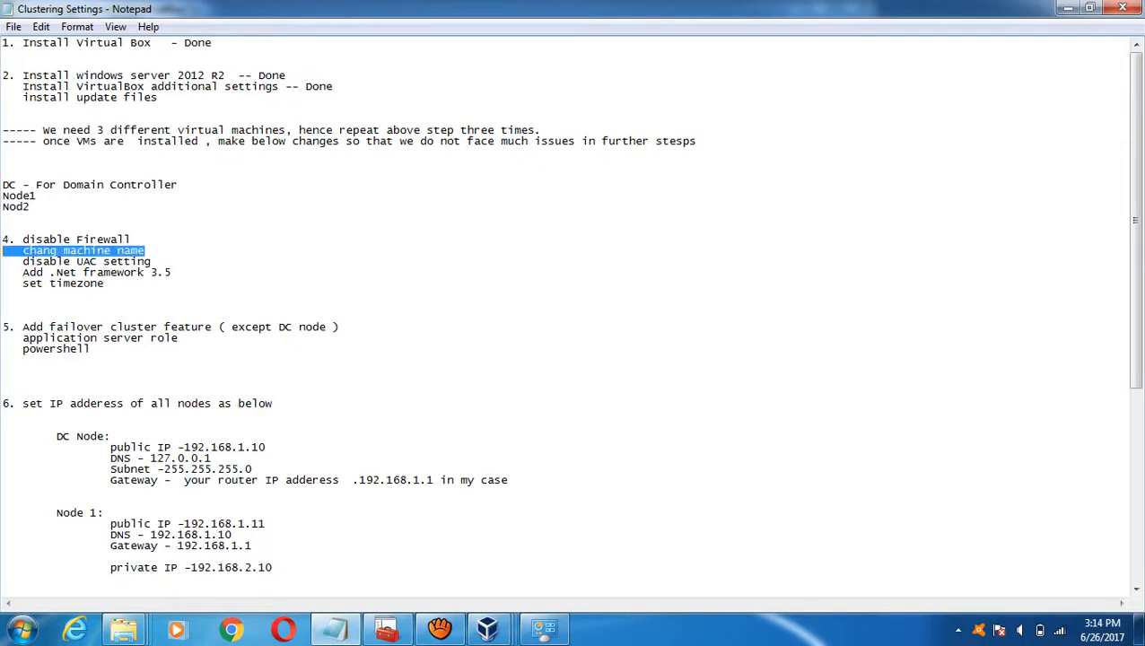
pyautogui.press('Delete')
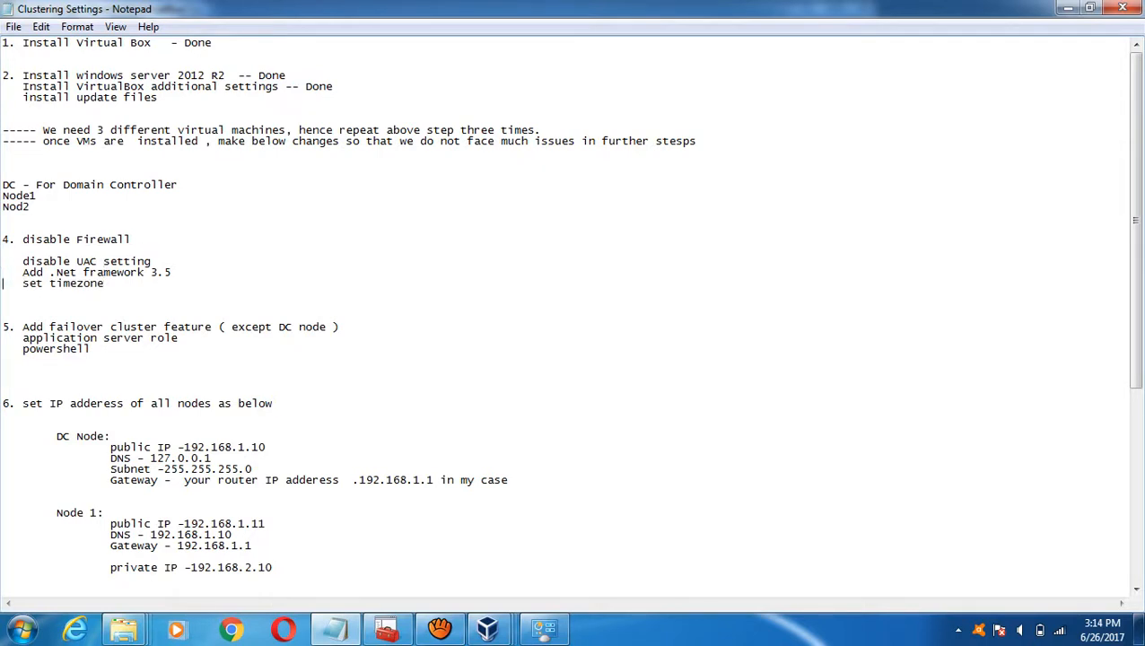
pyautogui.hotkey('ctrl', 'v')
pyautogui.press('Up')
pyautogui.press('Up')
pyautogui.press('Up')
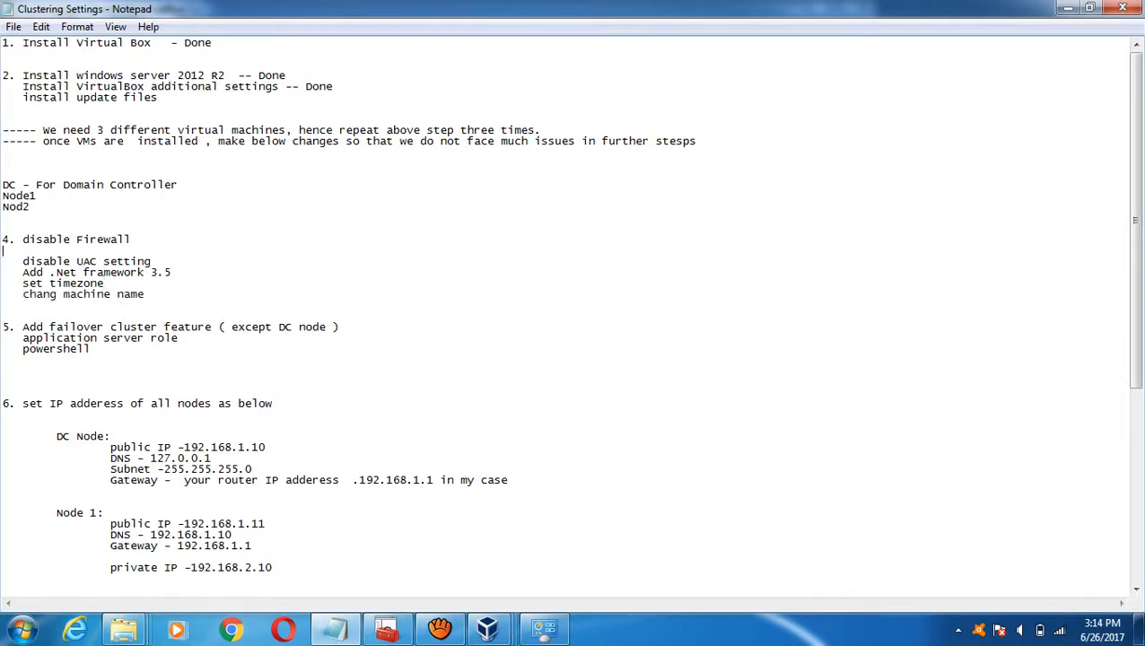
pyautogui.press('Delete')
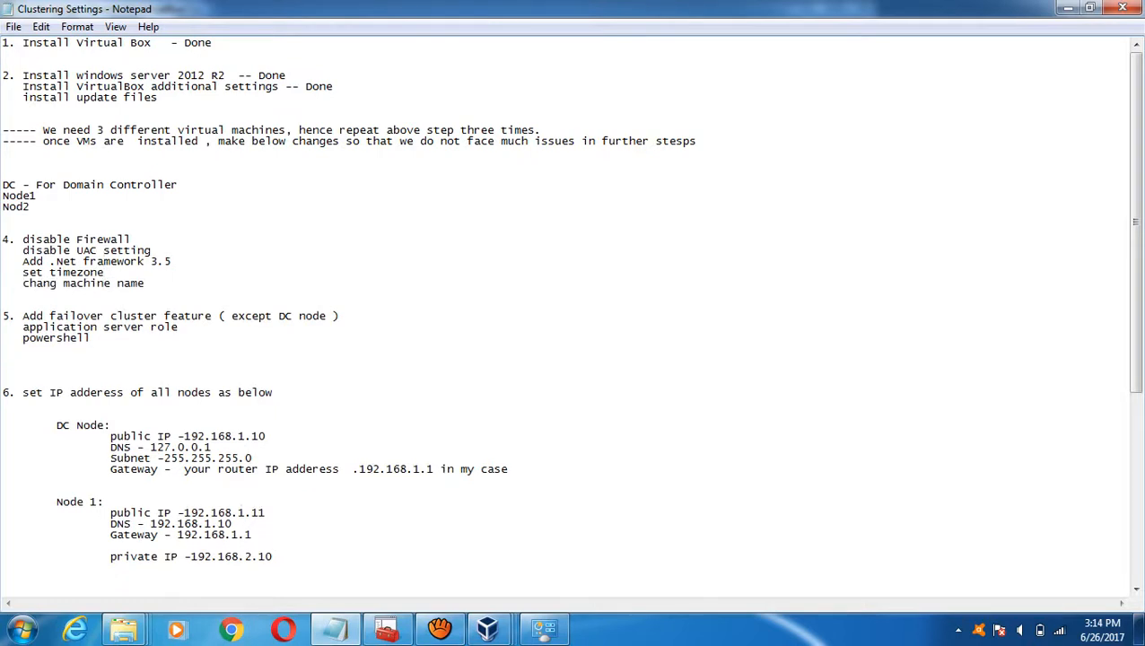
pyautogui.click(487, 628)
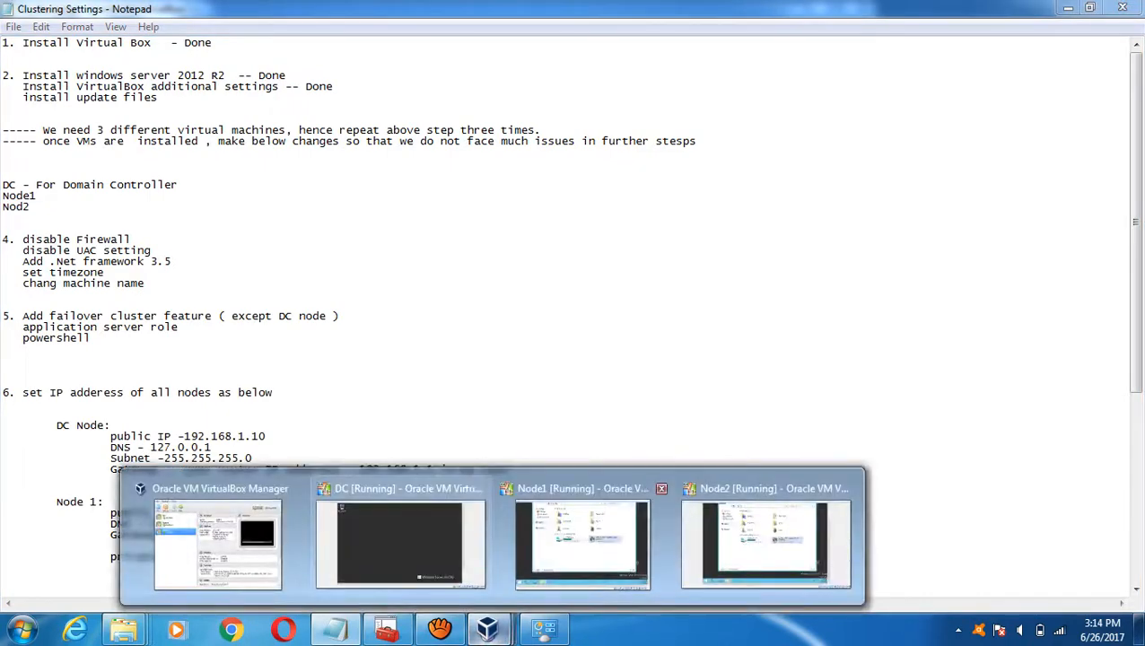
# - Change DC's time zone to (UTC+05:30) Chennai, Kolkata, Mumbai, New Delhi and close the date settings
pyautogui.moveTo(583, 543)
pyautogui.click(400, 543)
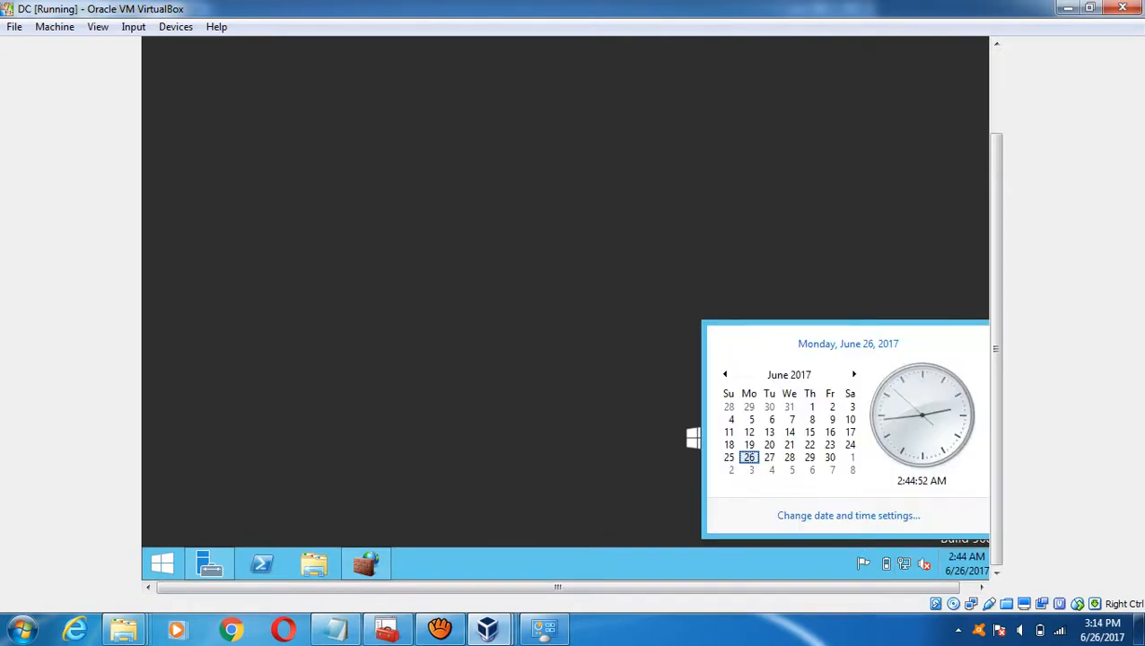
pyautogui.click(848, 515)
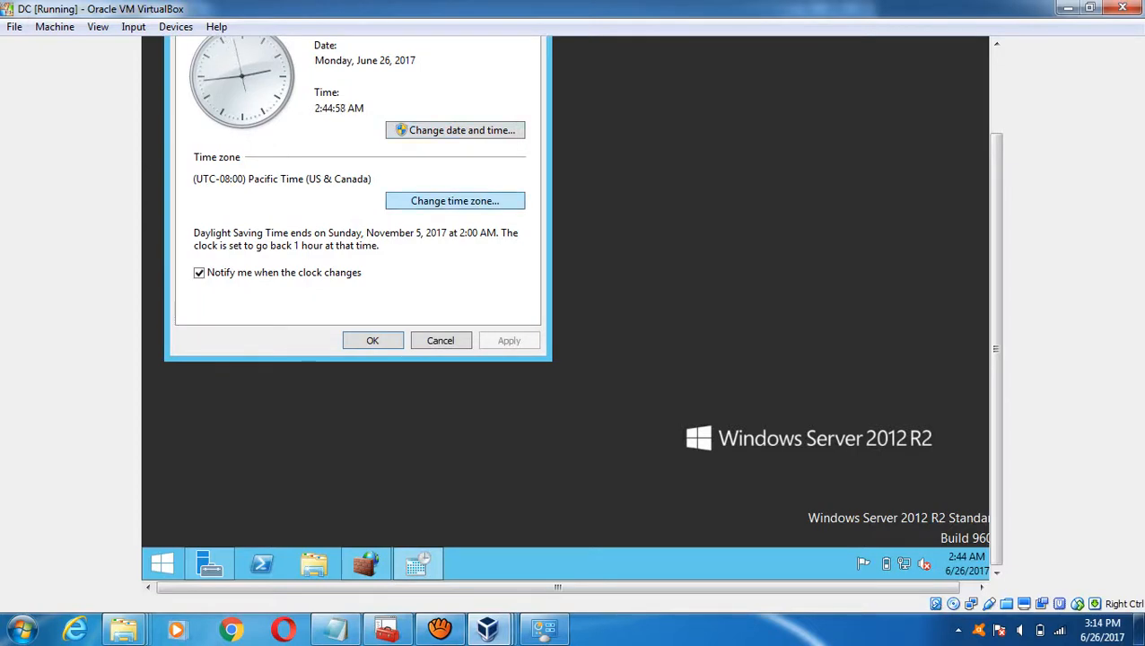
pyautogui.click(455, 201)
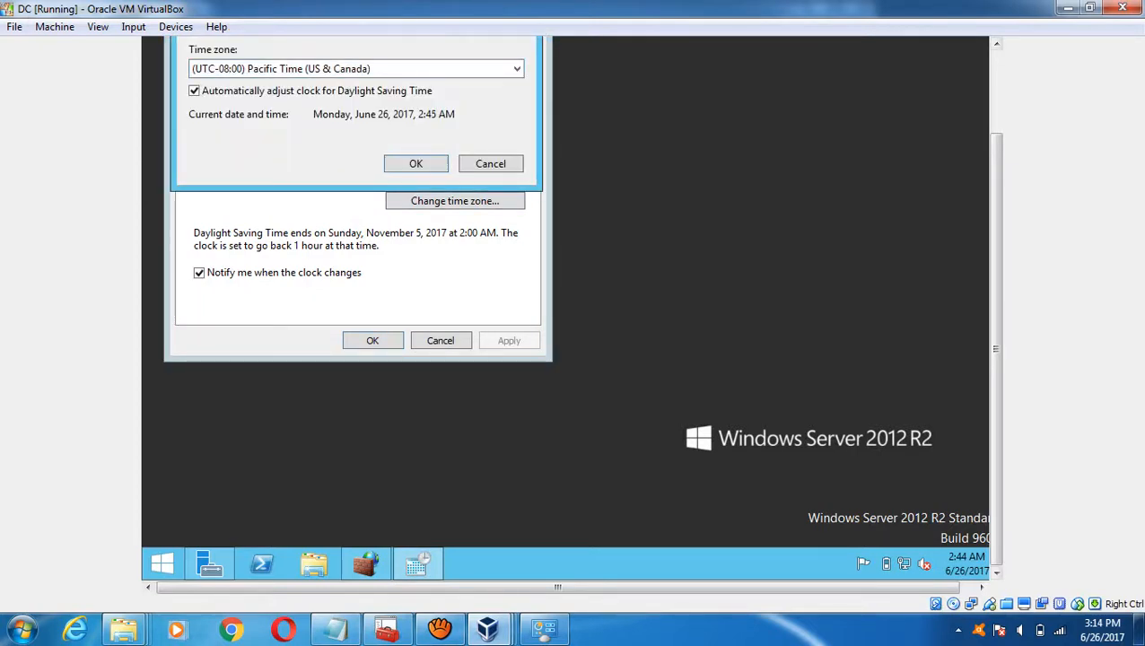
pyautogui.click(356, 170)
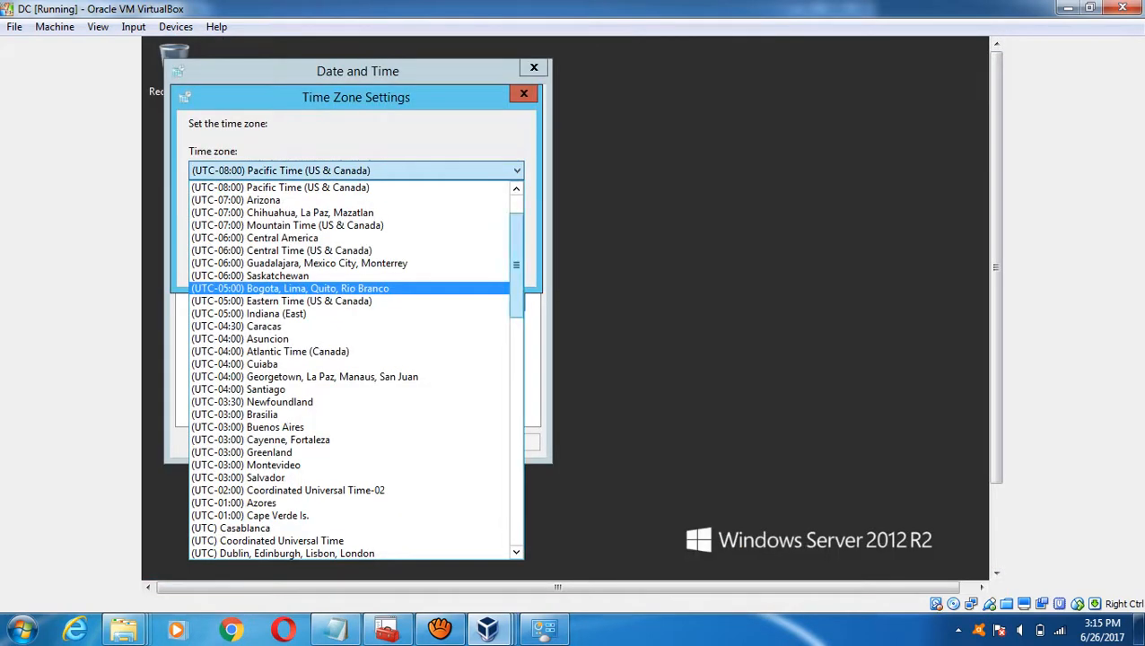
pyautogui.scroll(-9, 356, 368)
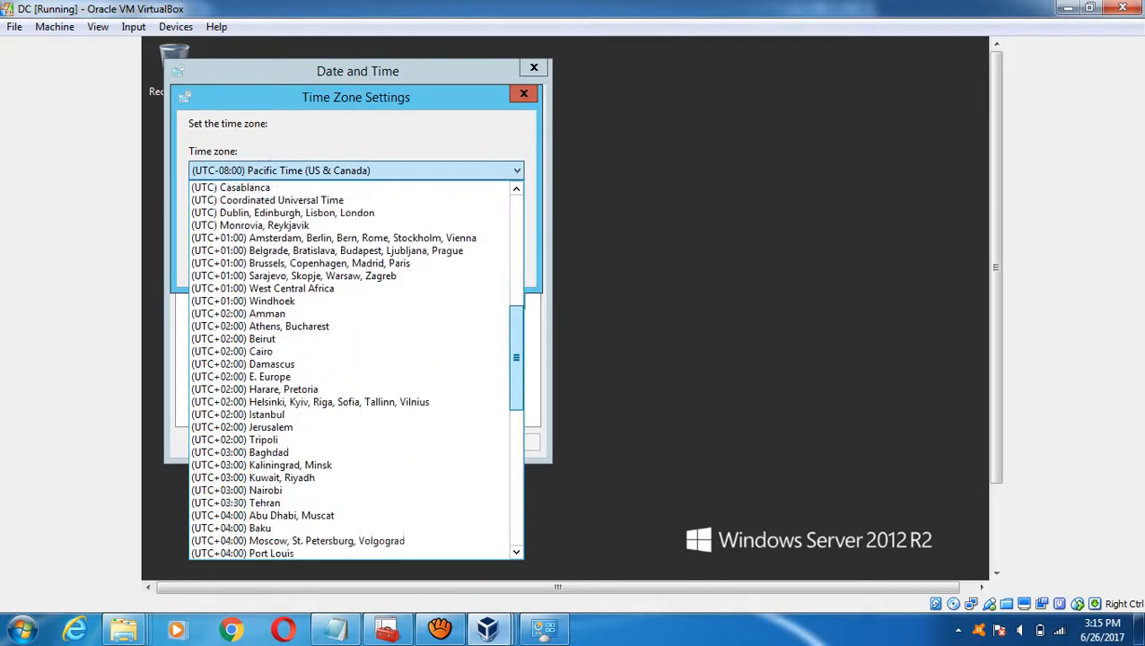
pyautogui.scroll(-3, 356, 367)
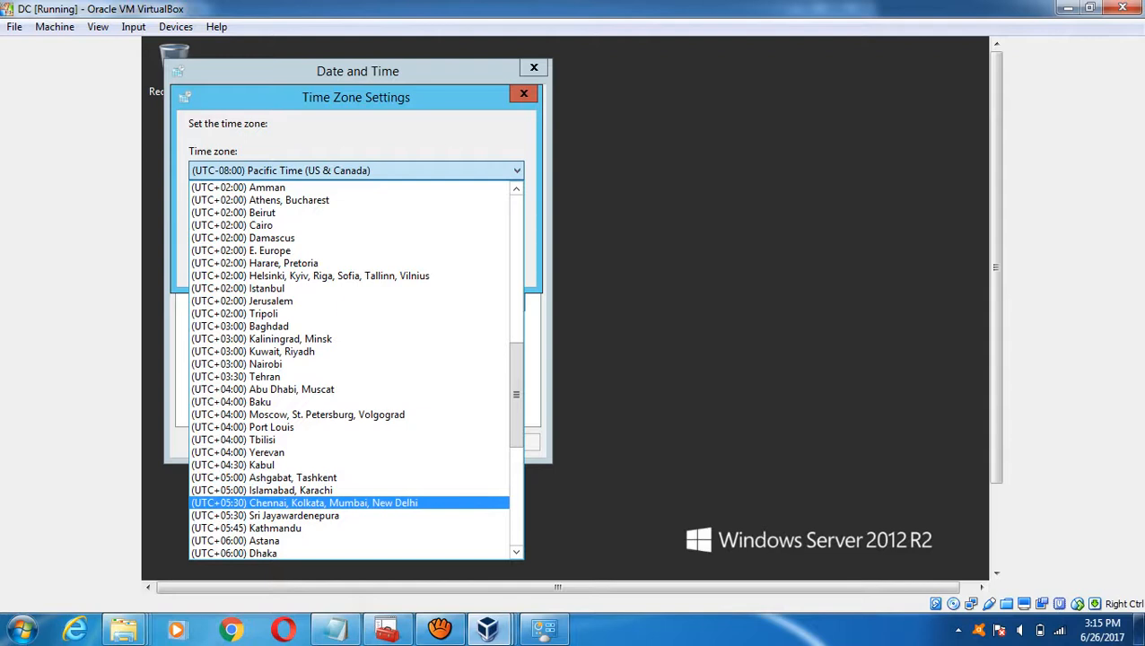
pyautogui.click(304, 503)
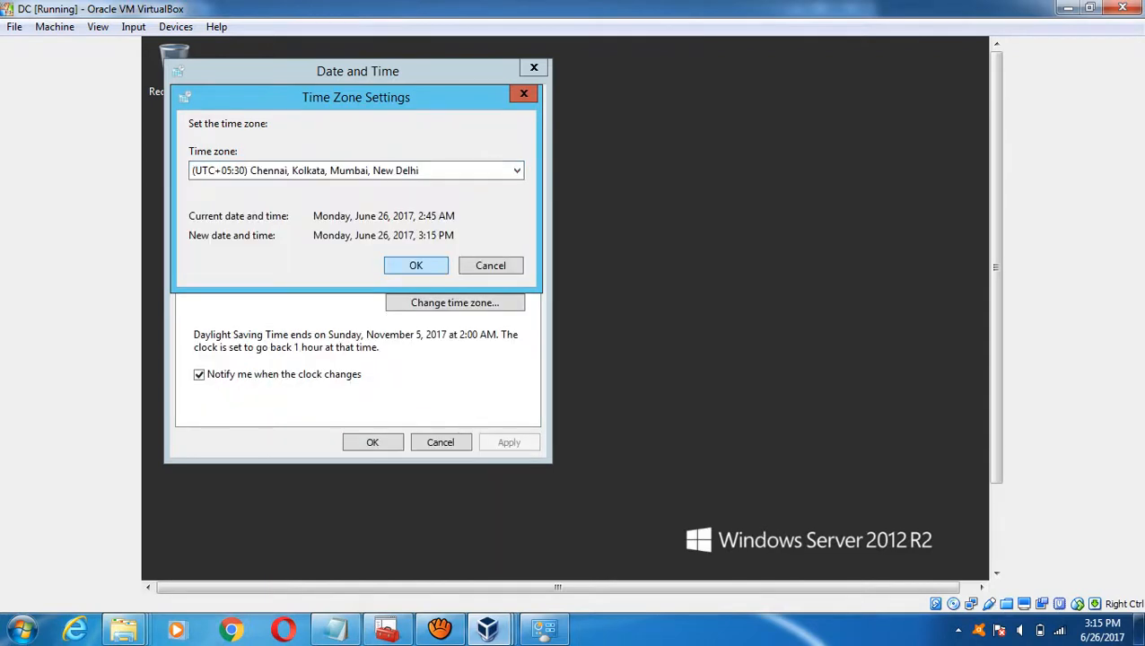
pyautogui.press('Return')
pyautogui.press('Return')
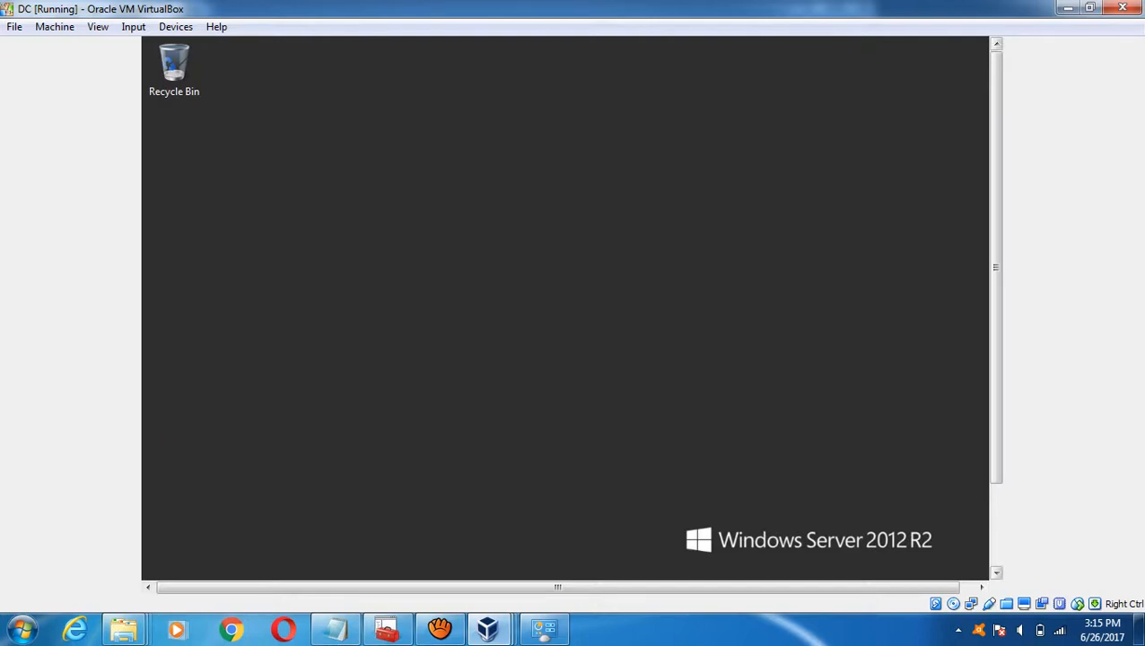
# - Check the notes, close DC's Windows Firewall window, and open Server Manager on the DC
pyautogui.moveTo(365, 564)
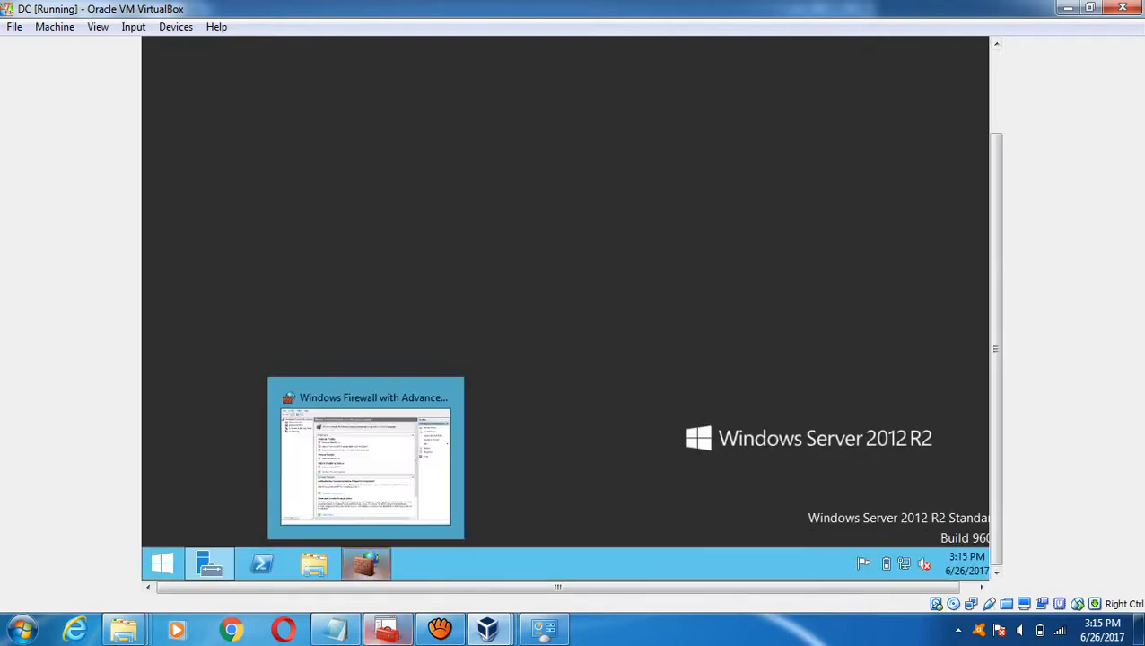
pyautogui.click(334, 628)
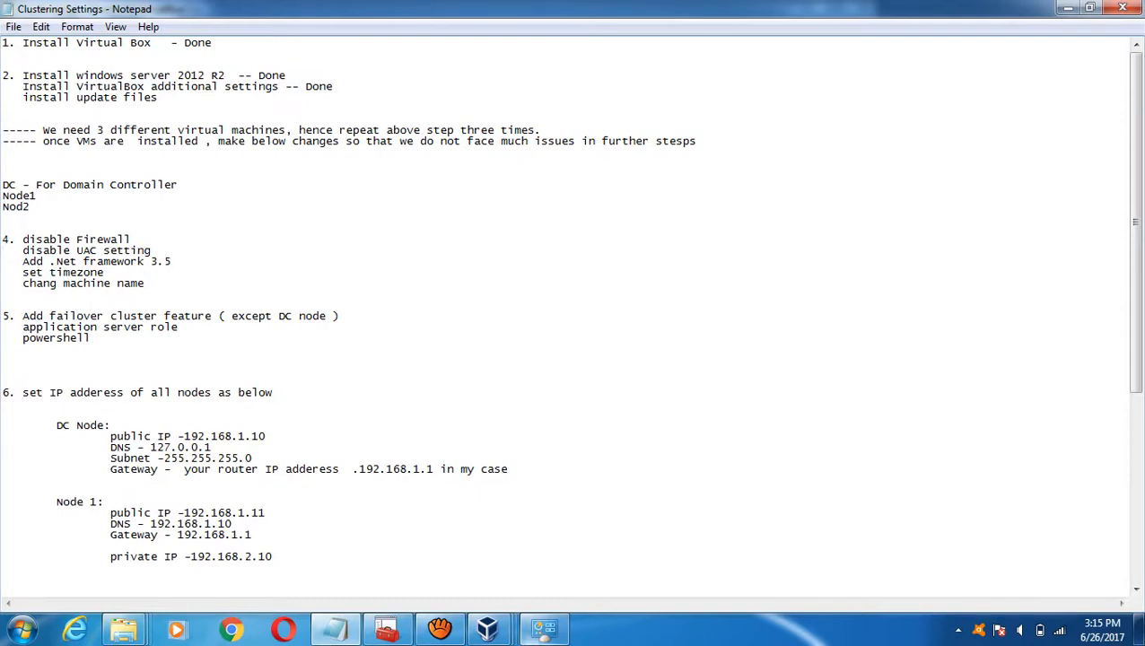
pyautogui.moveTo(487, 628)
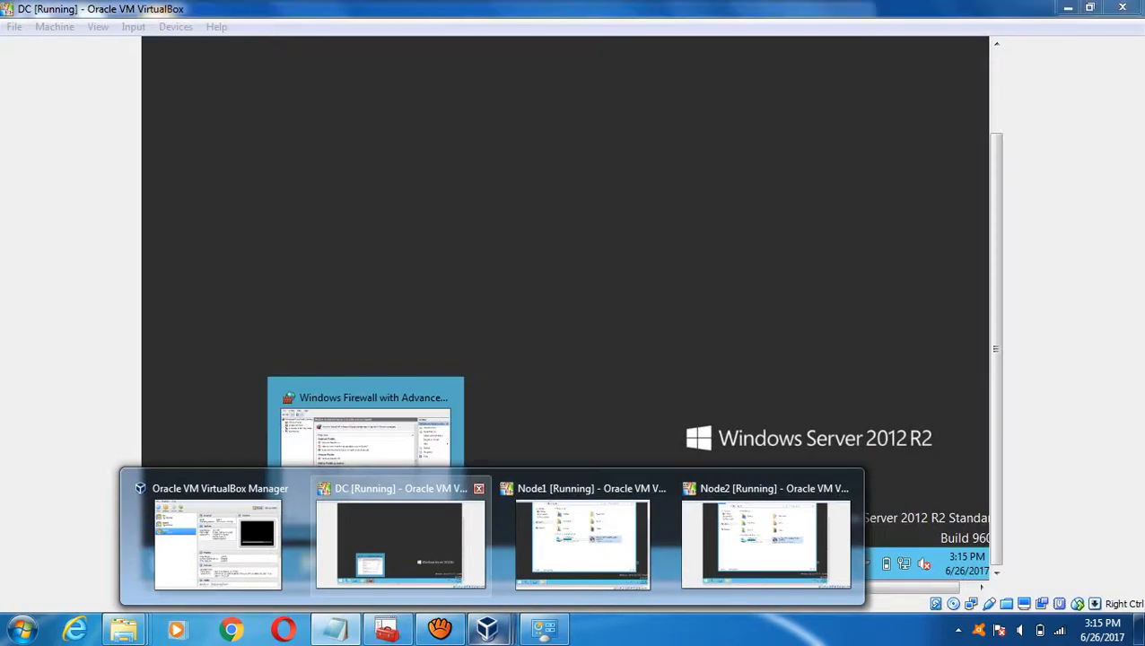
pyautogui.click(400, 542)
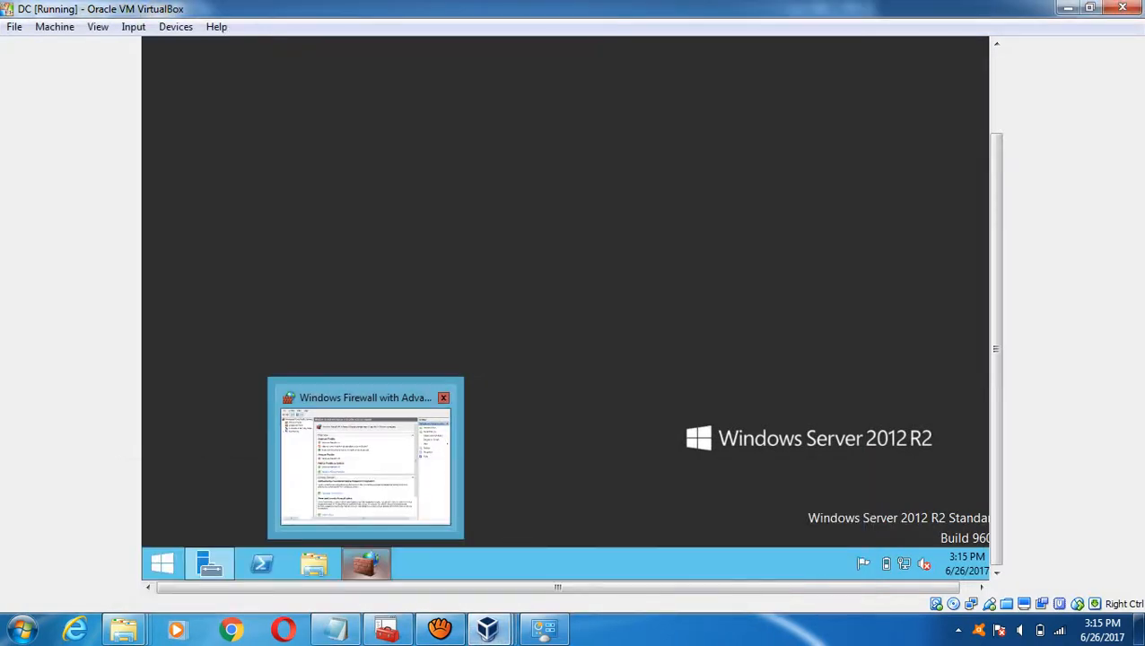
pyautogui.click(443, 398)
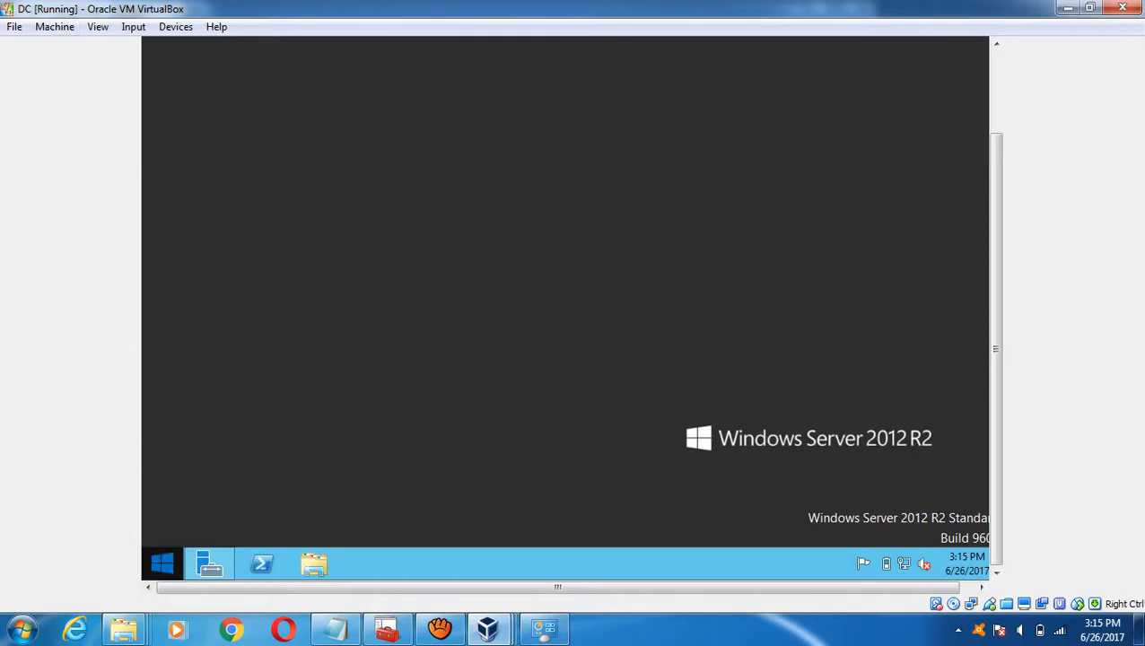
pyautogui.click(209, 563)
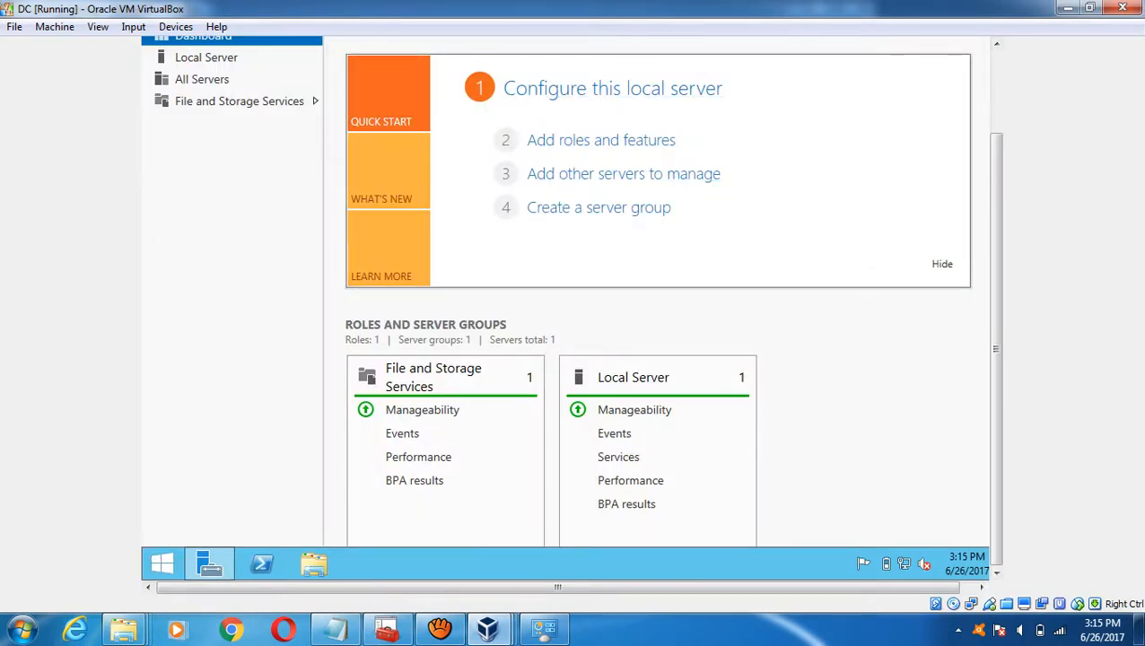
pyautogui.click(995, 90)
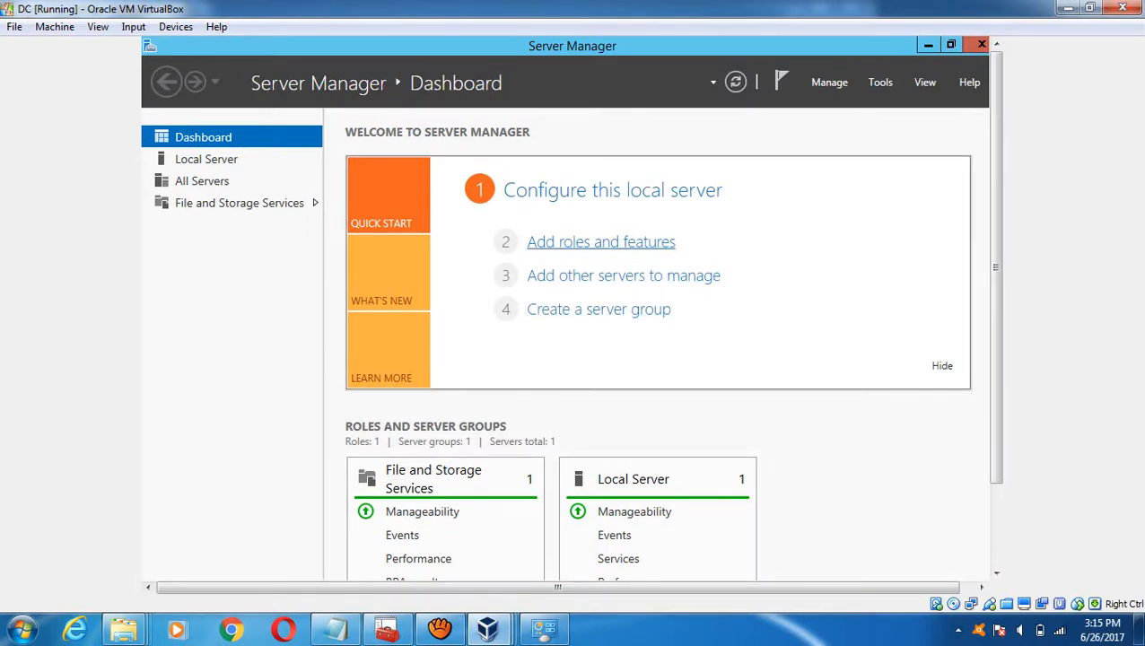
# - Run DC's Add Roles and Features wizard with .NET Framework 3.5 Features ticked and begin installing
pyautogui.click(600, 241)
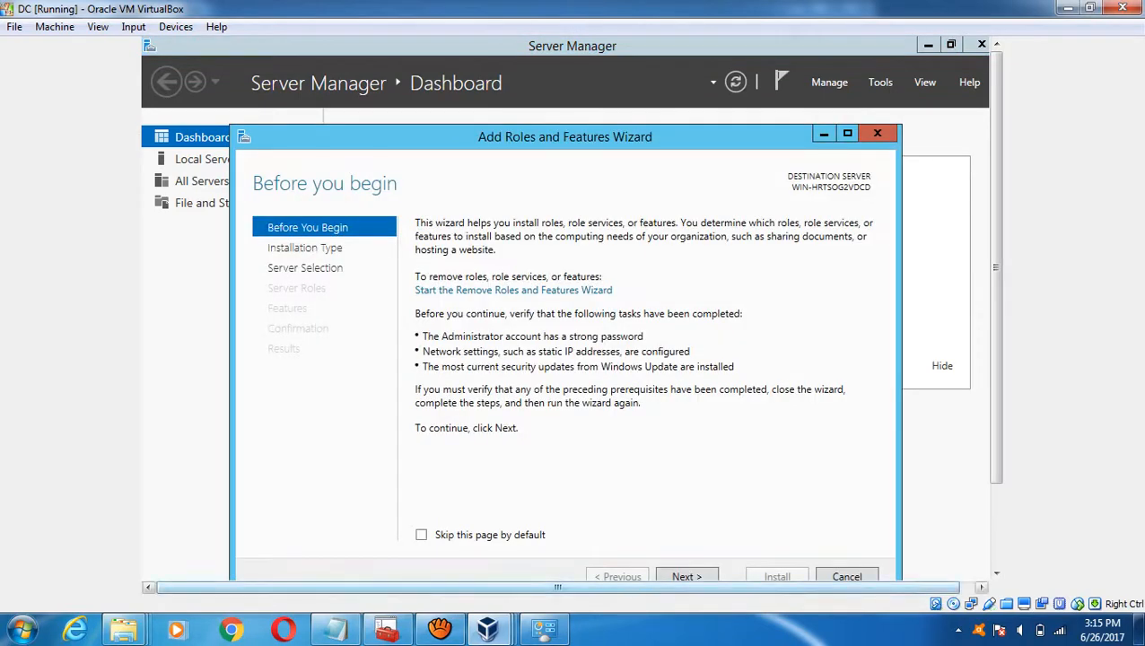
pyautogui.click(686, 576)
pyautogui.scroll(-3, 566, 308)
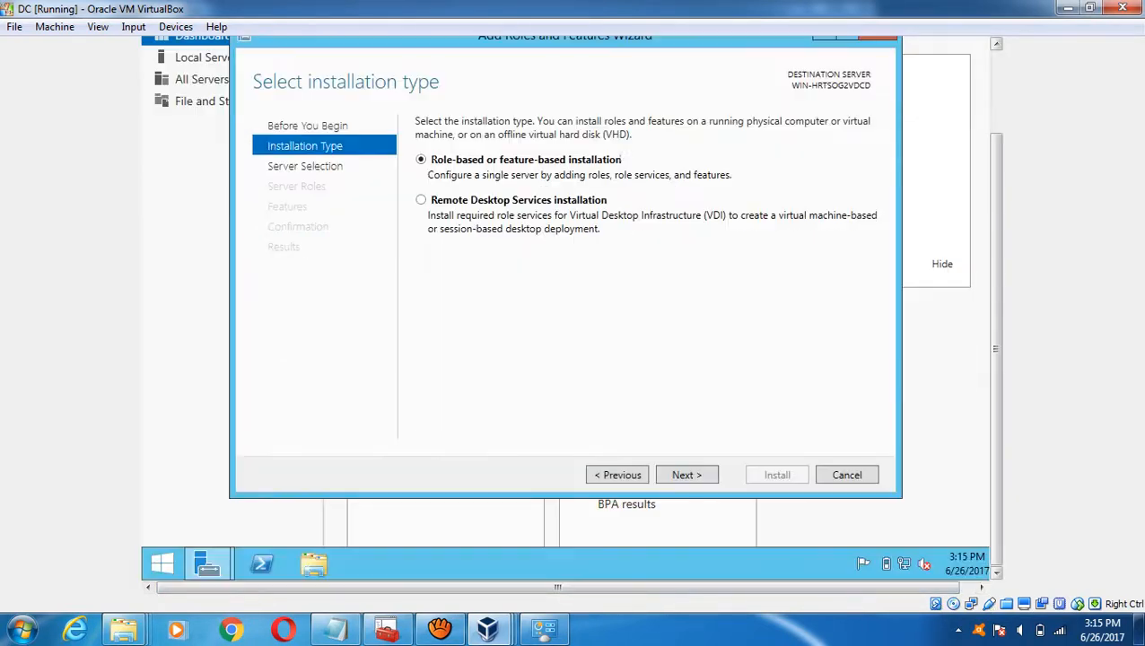
pyautogui.scroll(2, 570, 307)
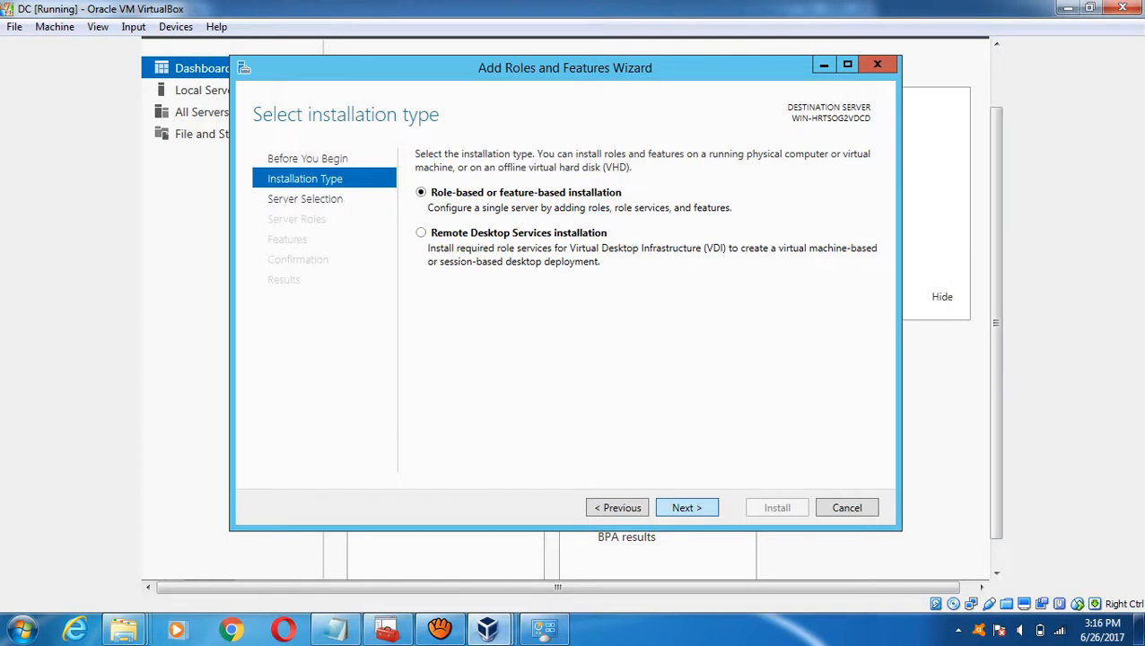
pyautogui.click(686, 508)
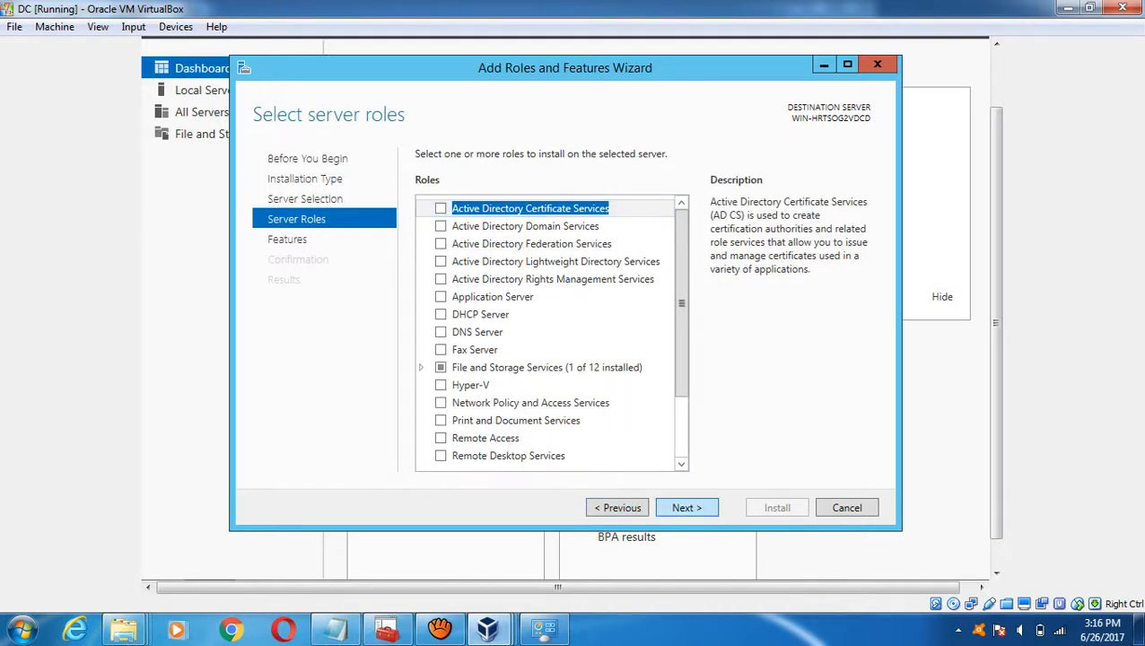
pyautogui.click(686, 508)
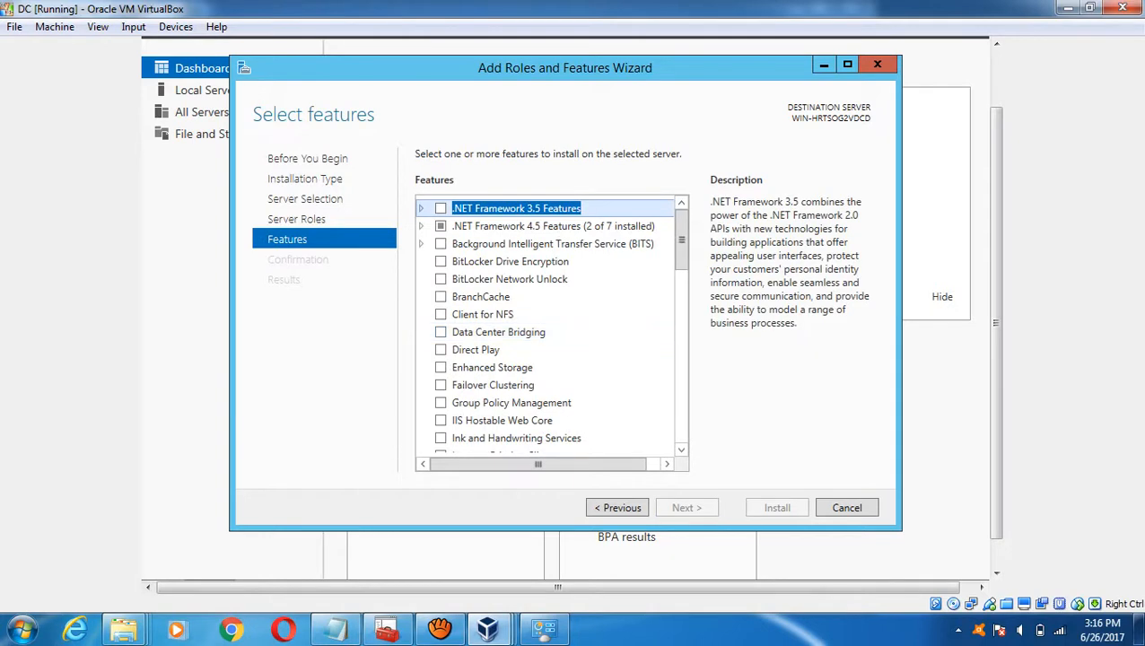
pyautogui.press('space')
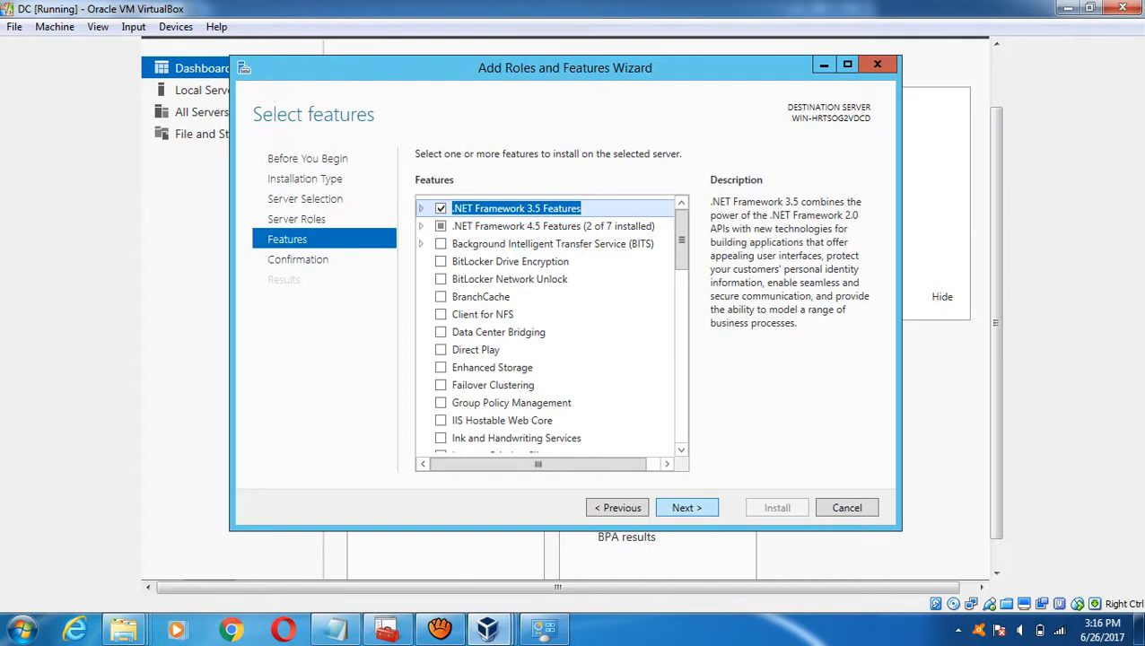
pyautogui.click(687, 508)
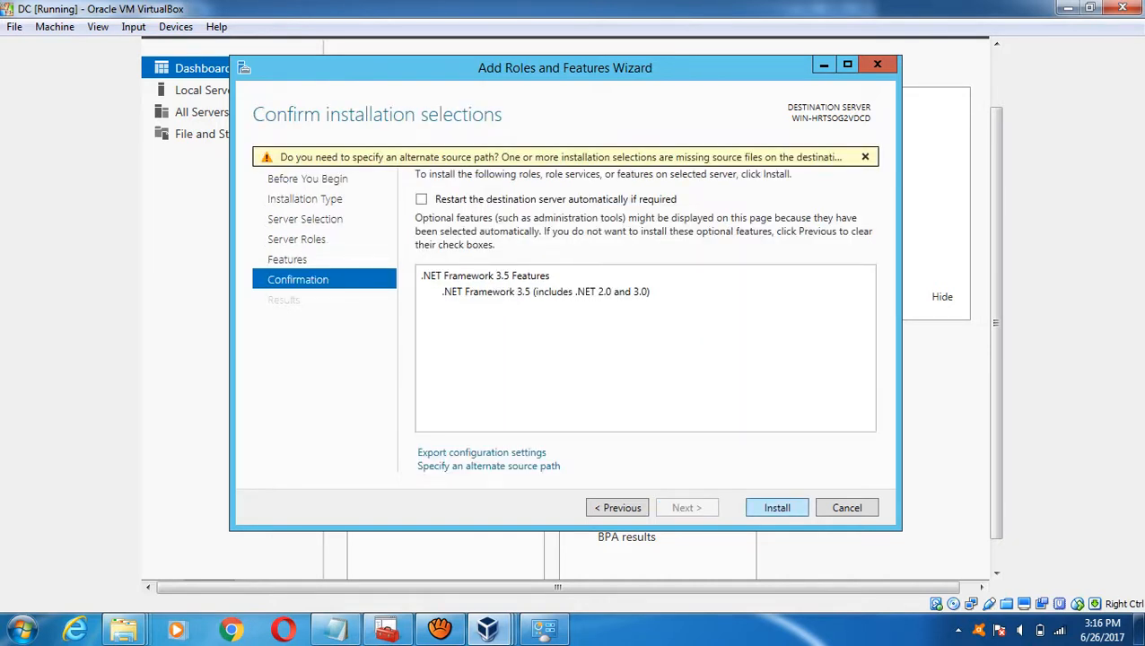
pyautogui.click(777, 507)
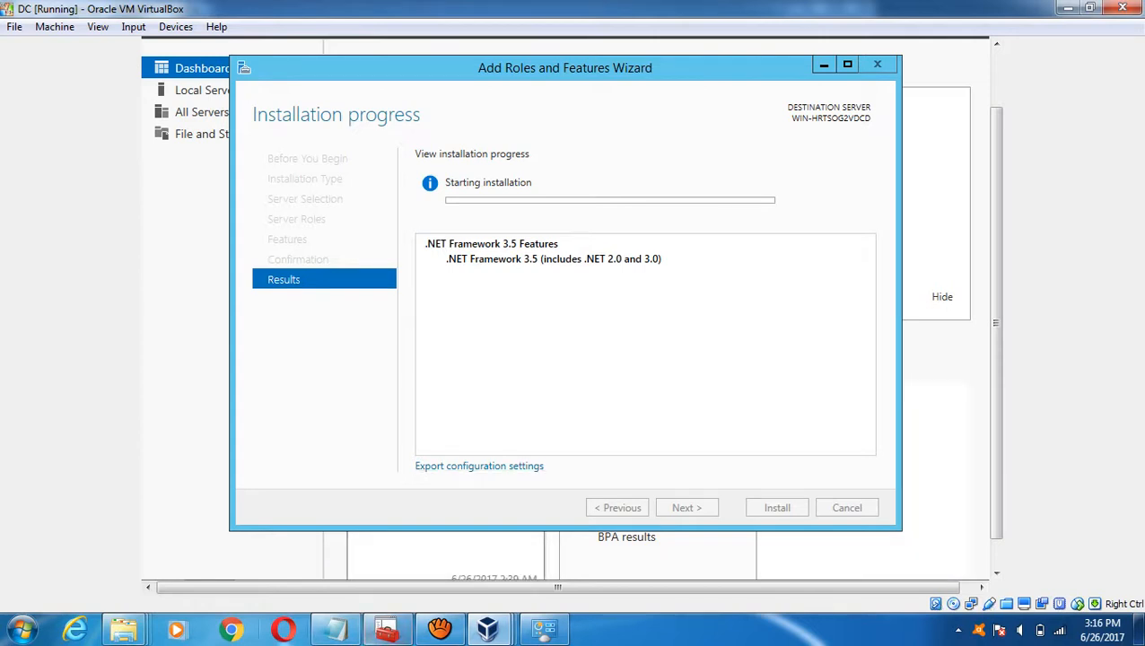
# - In the Notepad clustering notes, append '-Done' after 'disable Firewall'
pyautogui.click(335, 628)
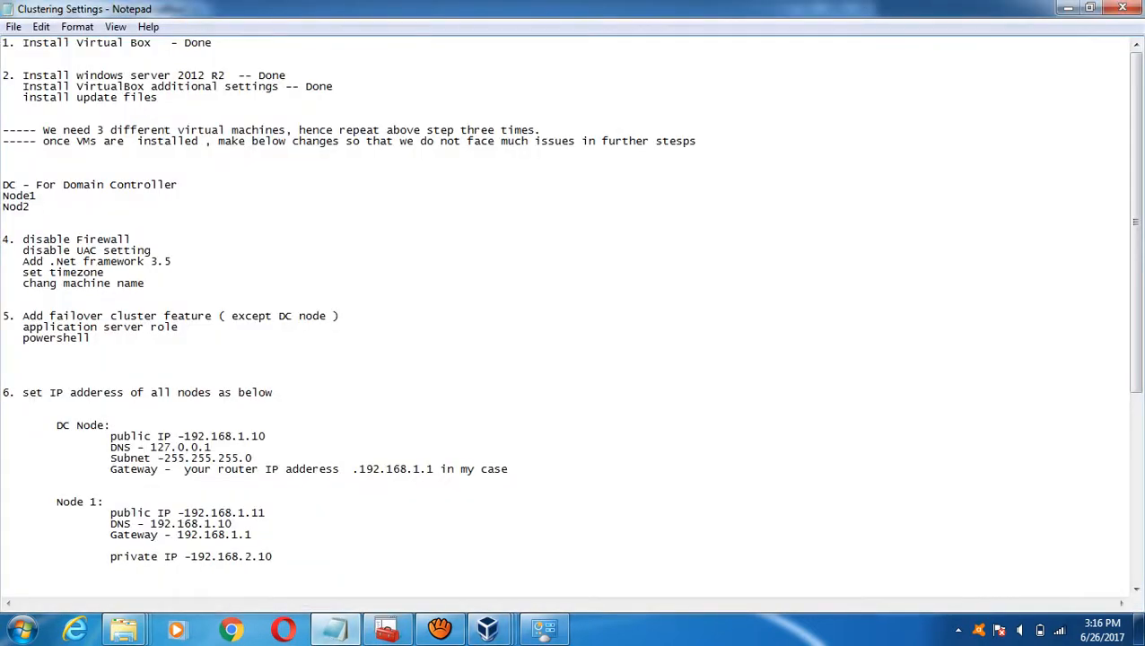
pyautogui.write('-Don e')
pyautogui.press('BackSpace')
pyautogui.press('BackSpace')
pyautogui.write('e- Done -Done')
# - Glance at the DC machine's window, then switch to the Node1 virtual machine
pyautogui.moveTo(487, 628)
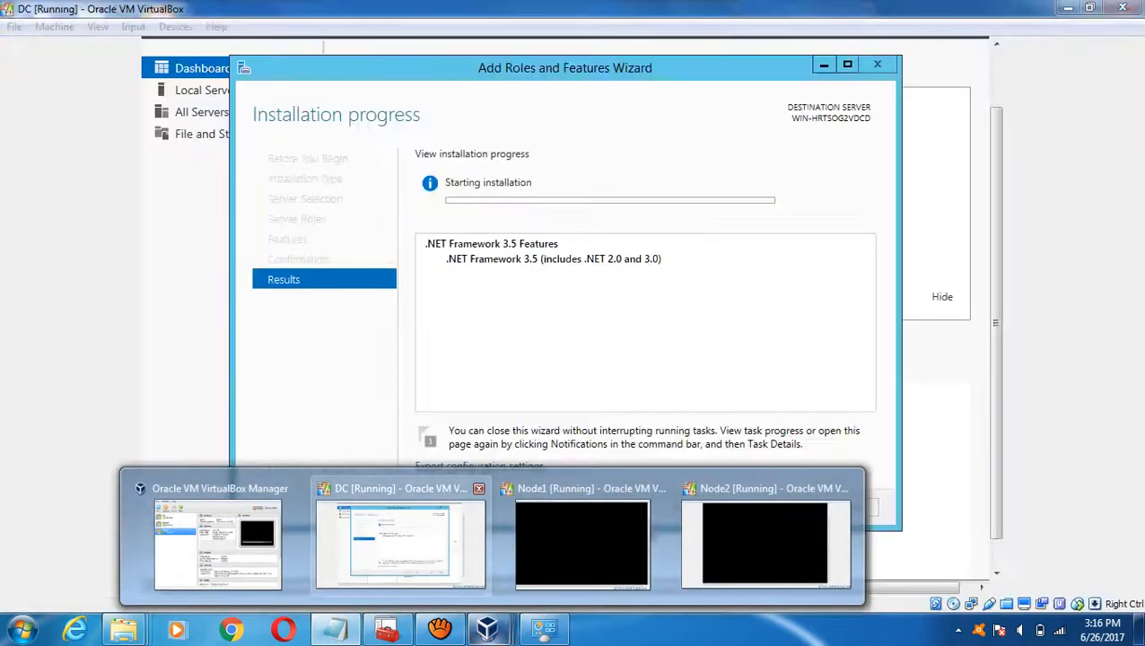
pyautogui.click(409, 542)
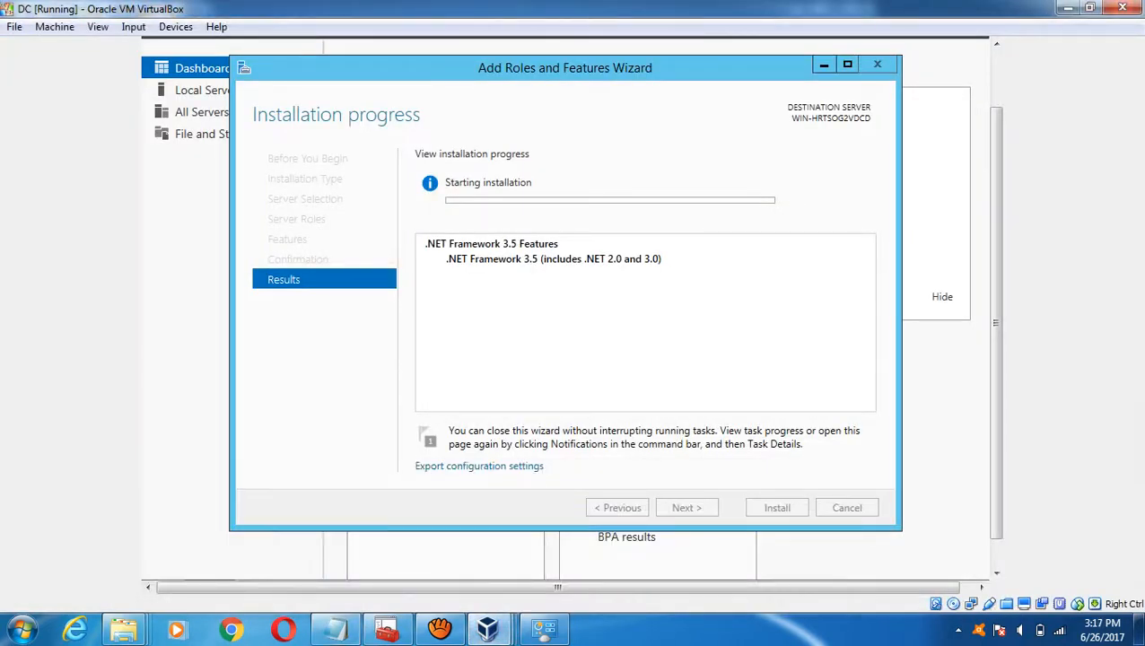
pyautogui.moveTo(498, 628)
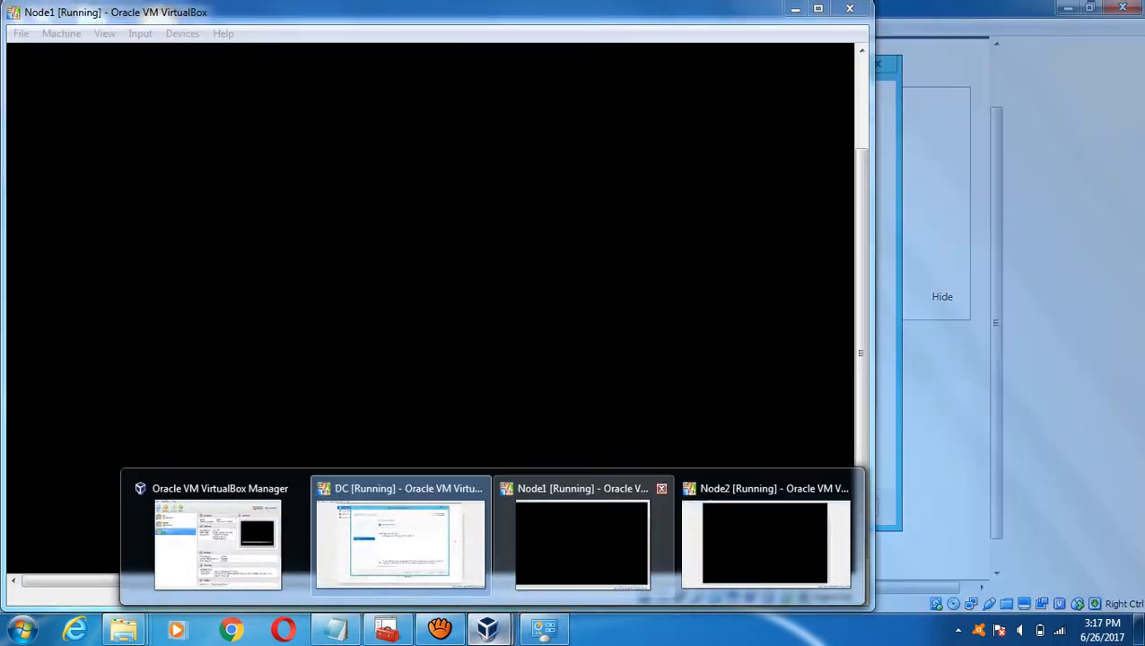
pyautogui.click(581, 542)
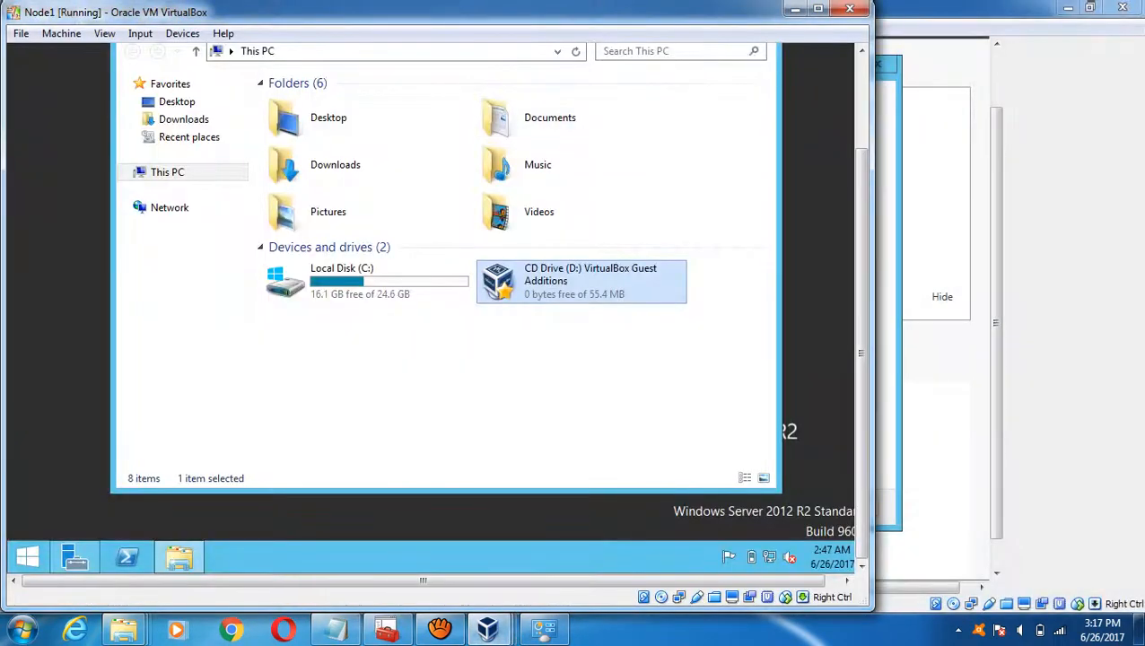
# - Maximize Node1, eject the disc from its virtual optical drive, and open its Start screen
pyautogui.click(817, 8)
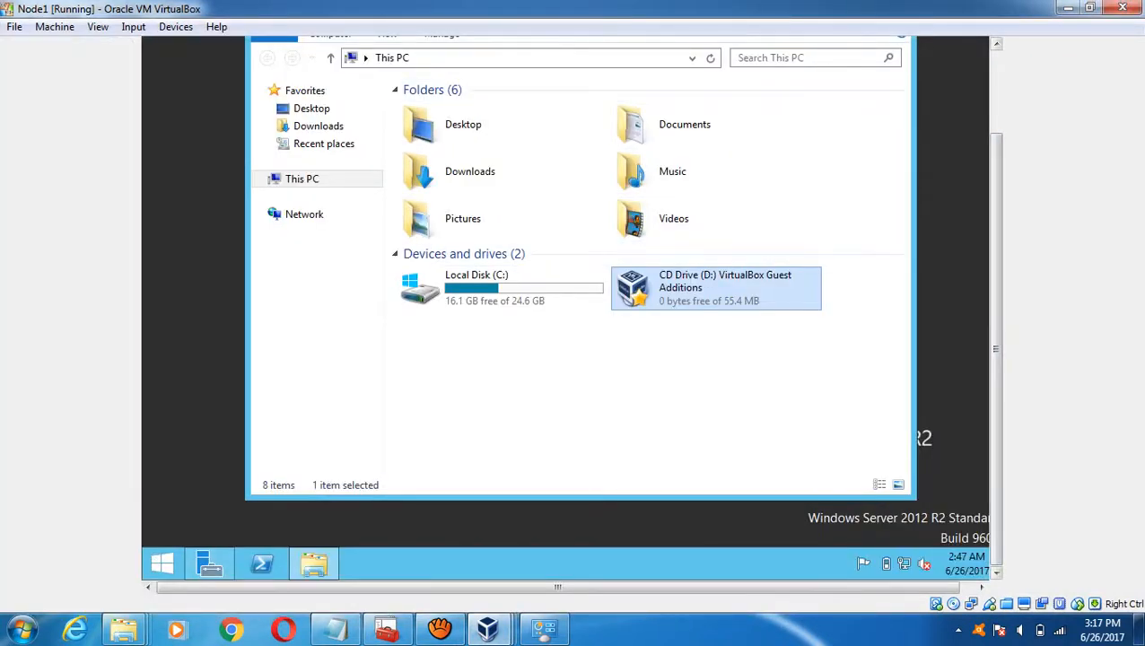
pyautogui.click(175, 26)
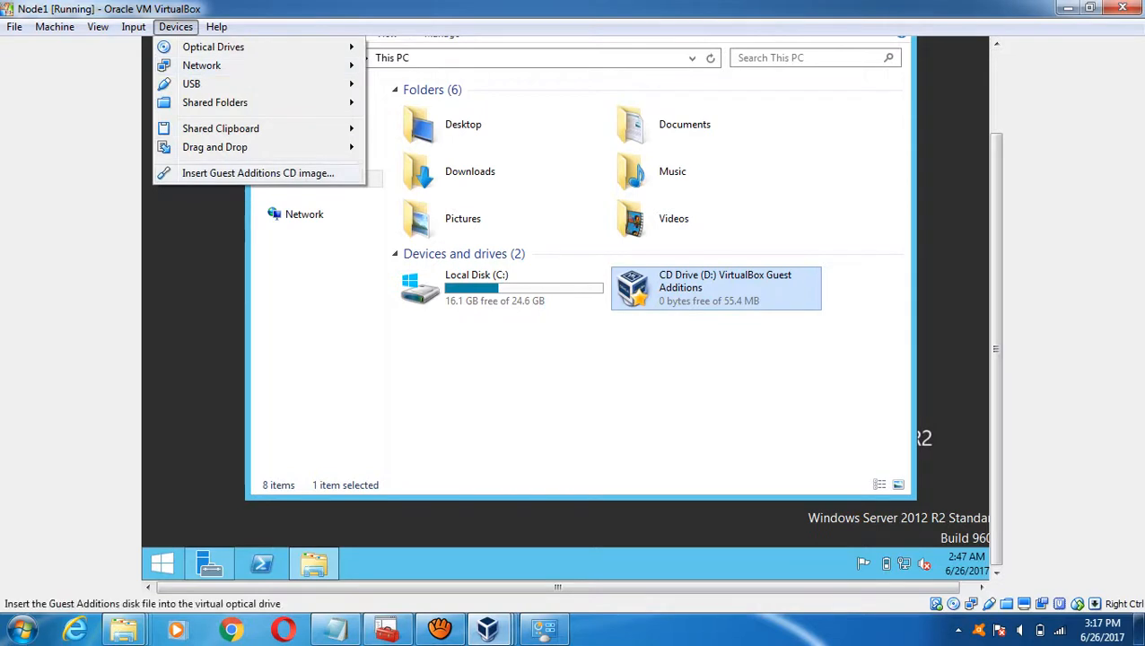
pyautogui.moveTo(213, 47)
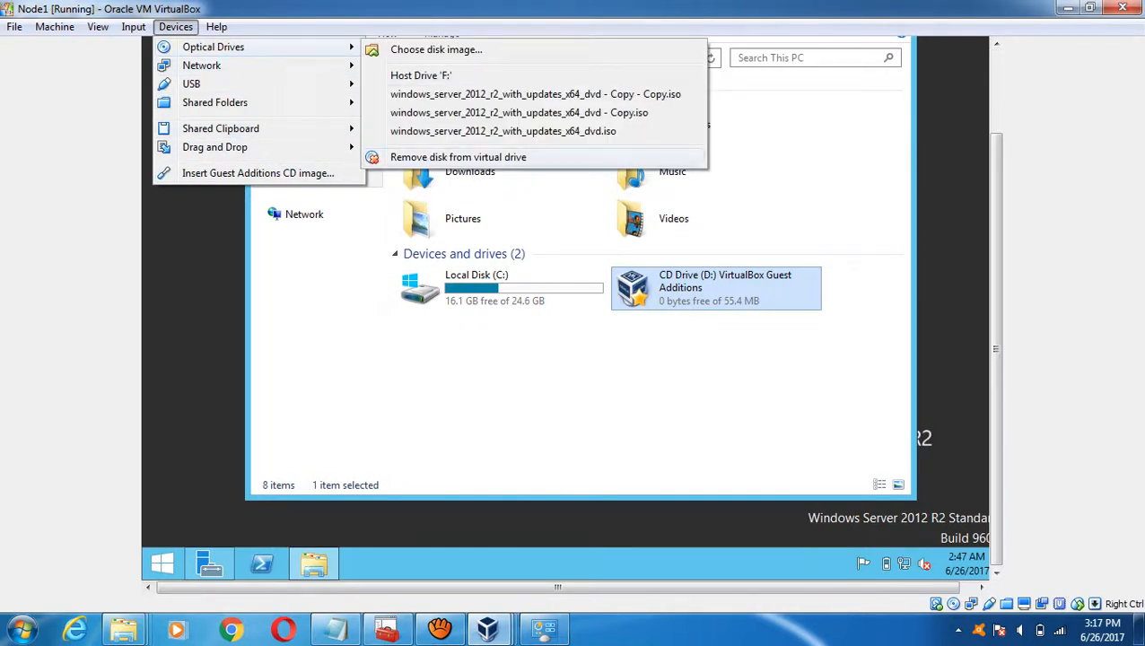
pyautogui.click(457, 157)
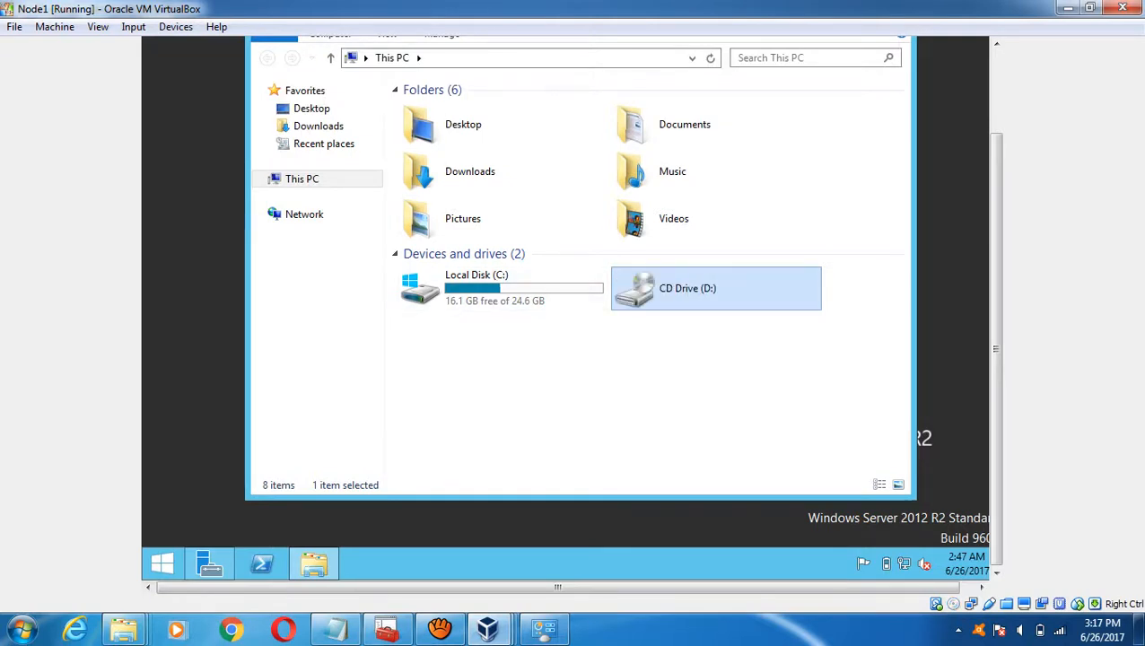
pyautogui.click(161, 563)
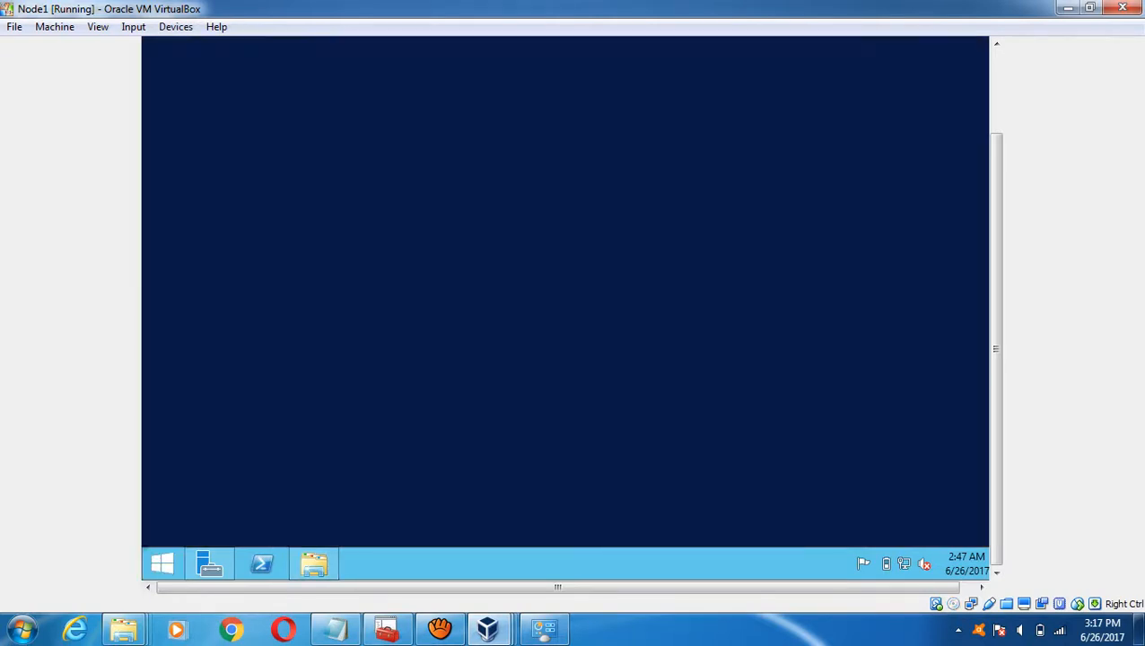
# - Turn Node1's Windows Firewall off for private and public networks via Control Panel
pyautogui.click(293, 344)
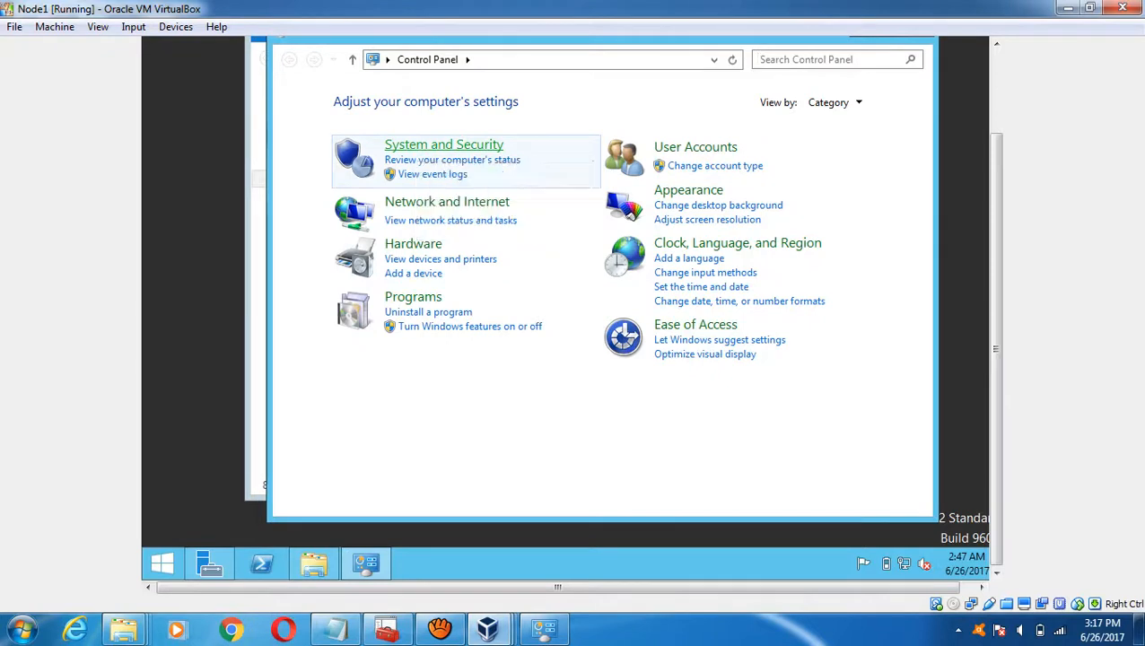
pyautogui.click(443, 148)
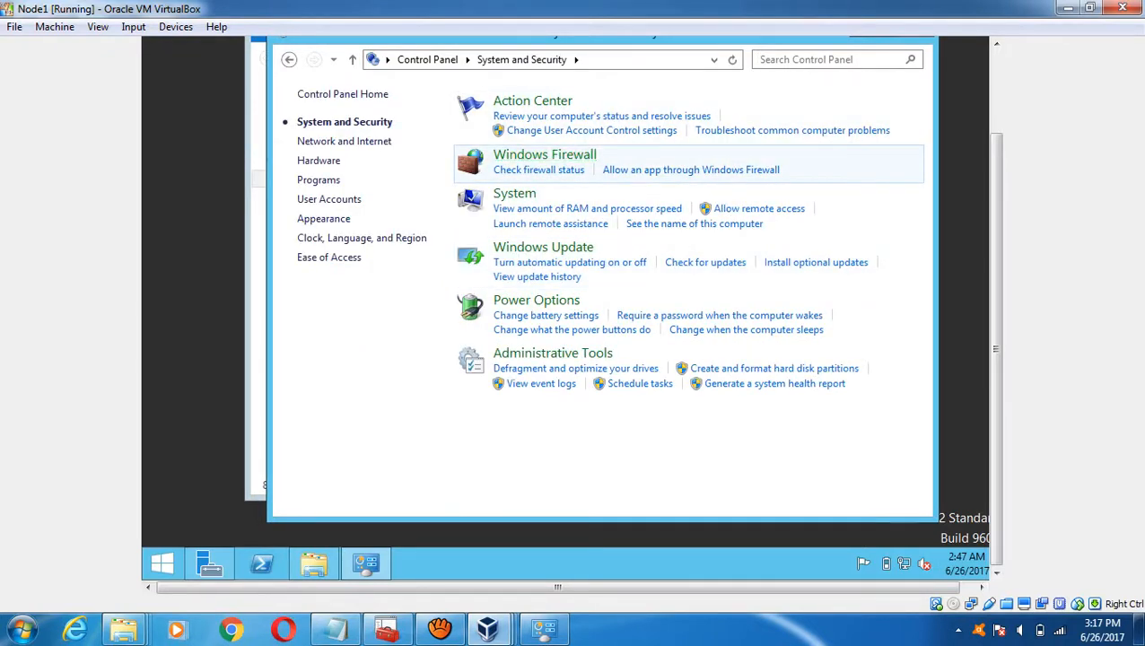
pyautogui.click(543, 154)
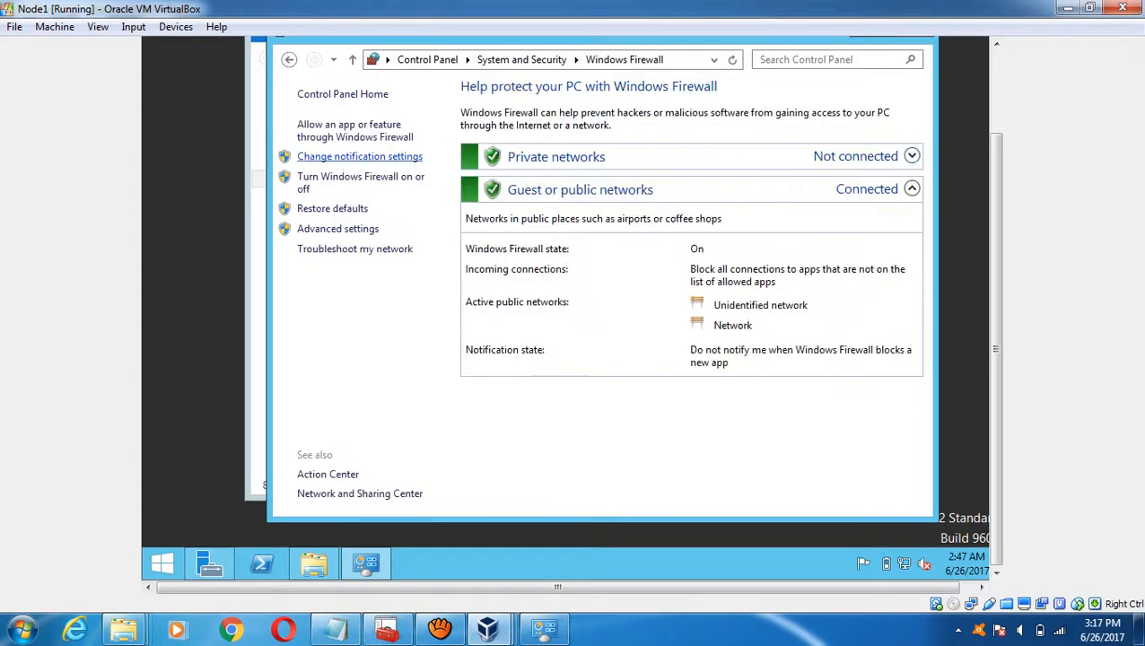
pyautogui.click(361, 178)
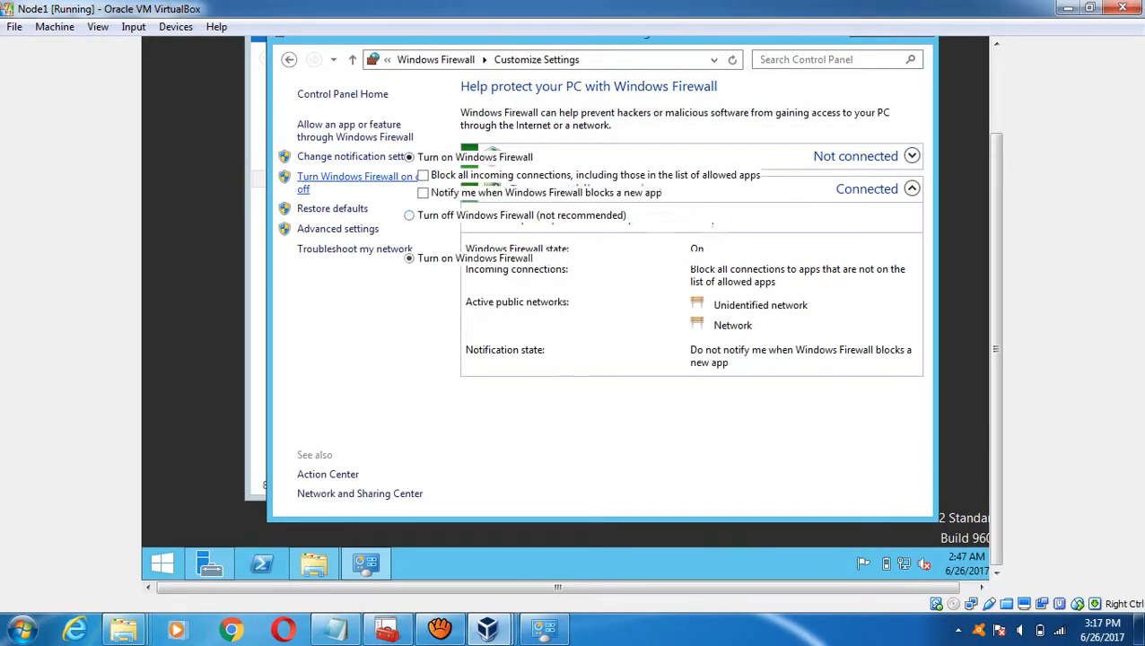
pyautogui.click(409, 215)
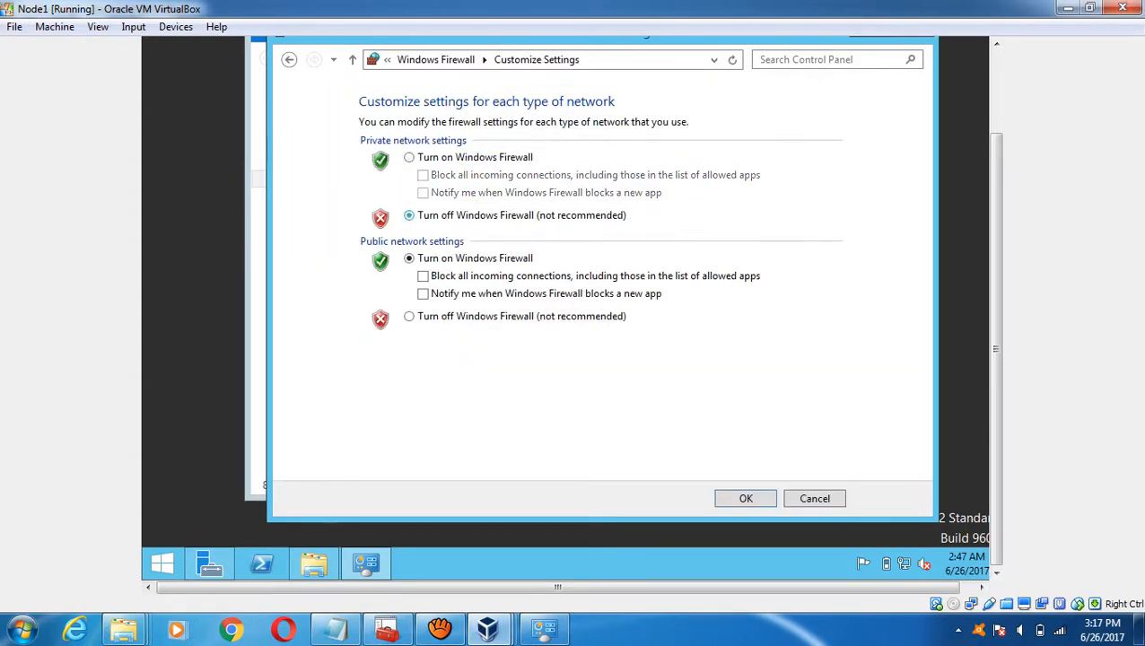
pyautogui.click(409, 315)
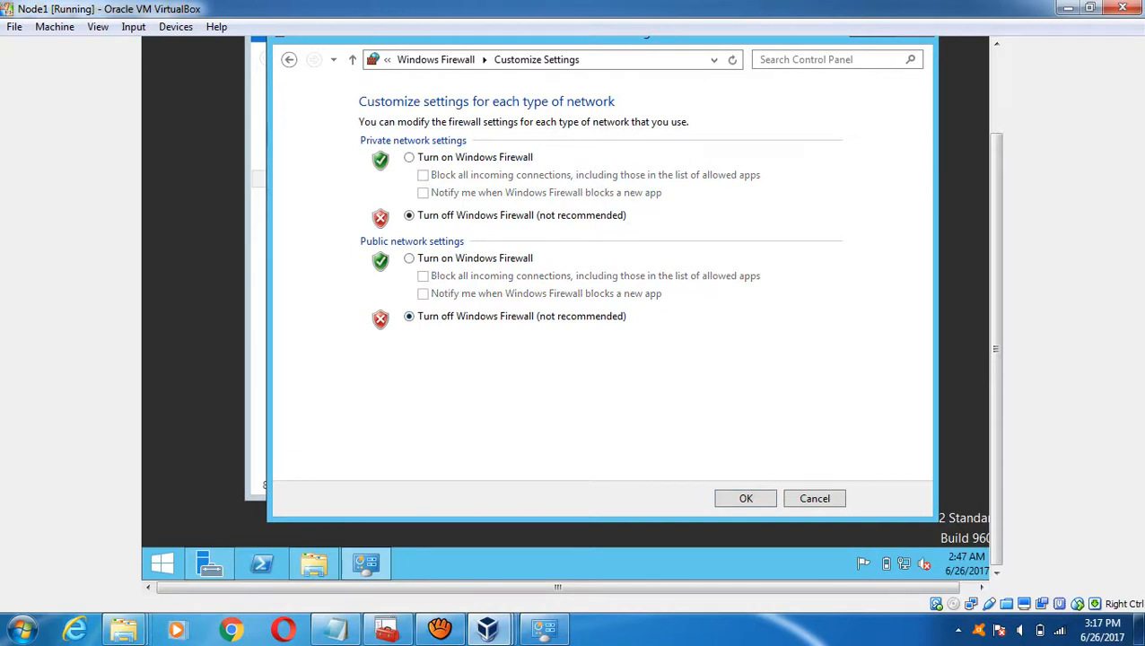
pyautogui.press('Return')
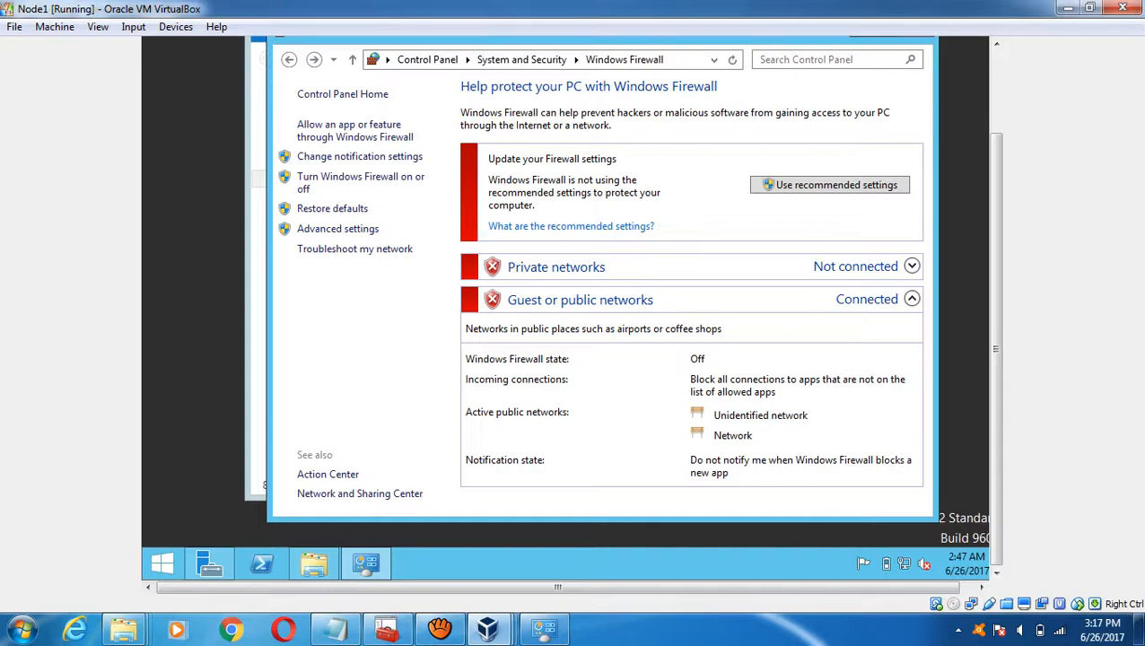
# - Check the DC machine's installation, then return to the Node1 window
pyautogui.moveTo(487, 628)
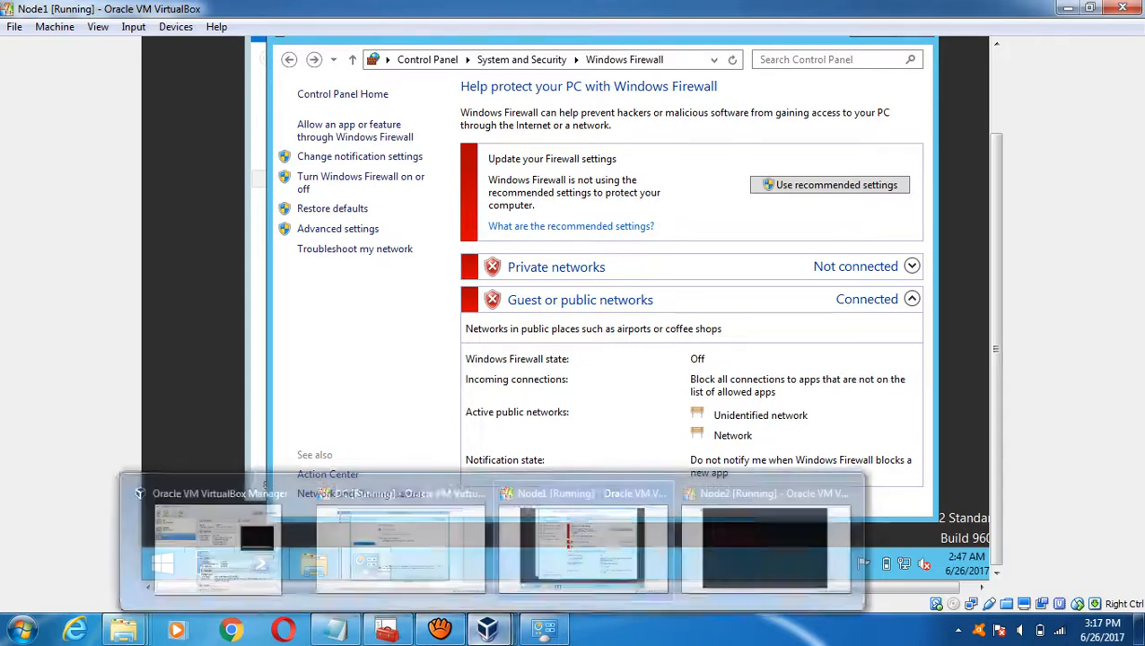
pyautogui.click(399, 538)
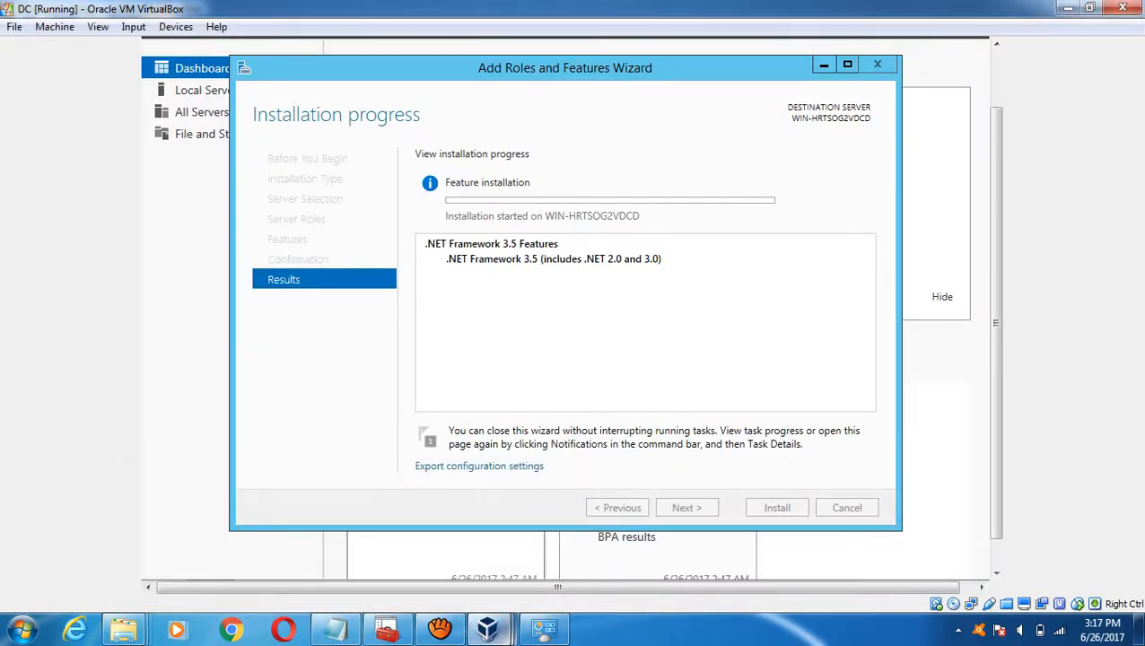
pyautogui.moveTo(494, 628)
pyautogui.click(583, 538)
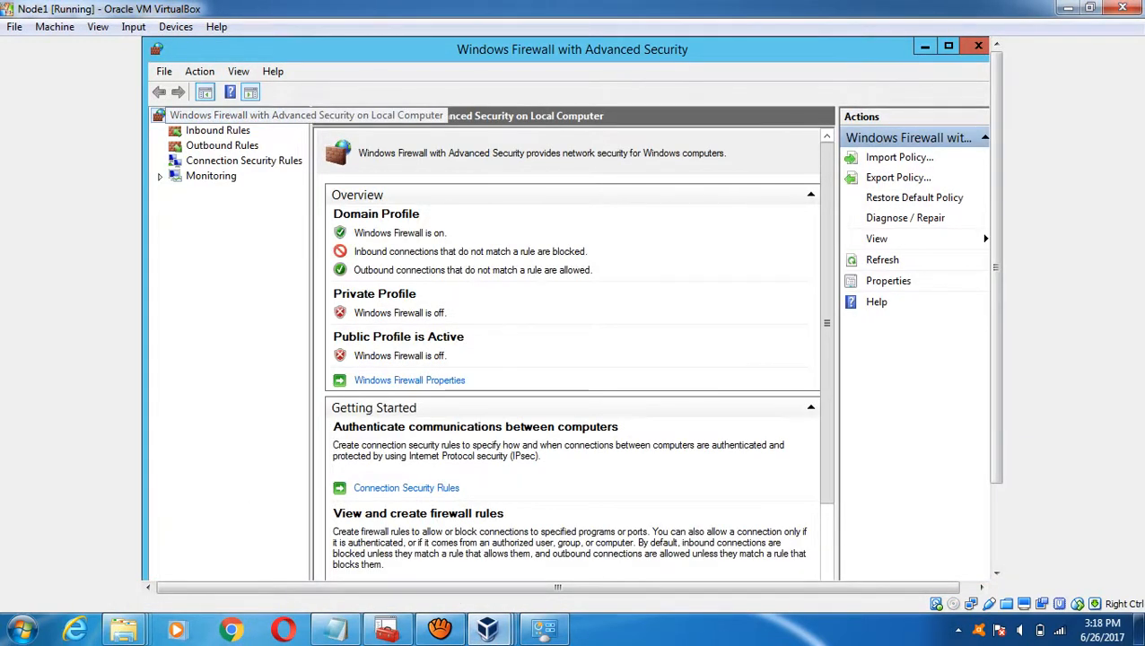
# - Set the Domain Profile firewall state to Off in advanced properties and close the firewall windows
pyautogui.rightClick(200, 115)
pyautogui.click(250, 244)
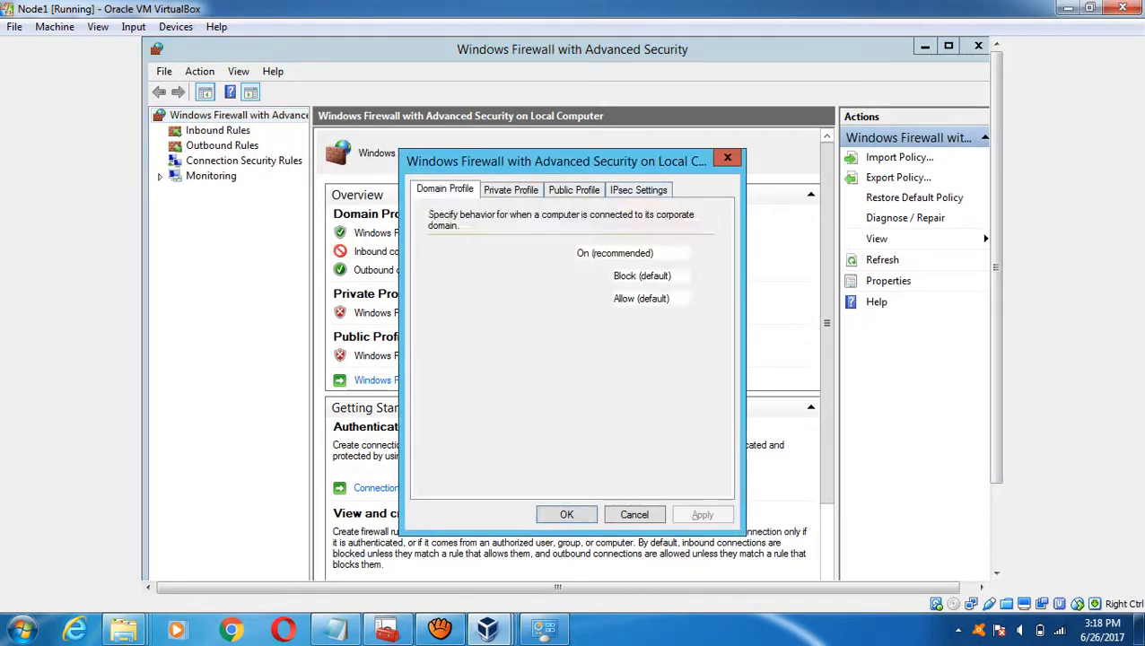
pyautogui.click(638, 253)
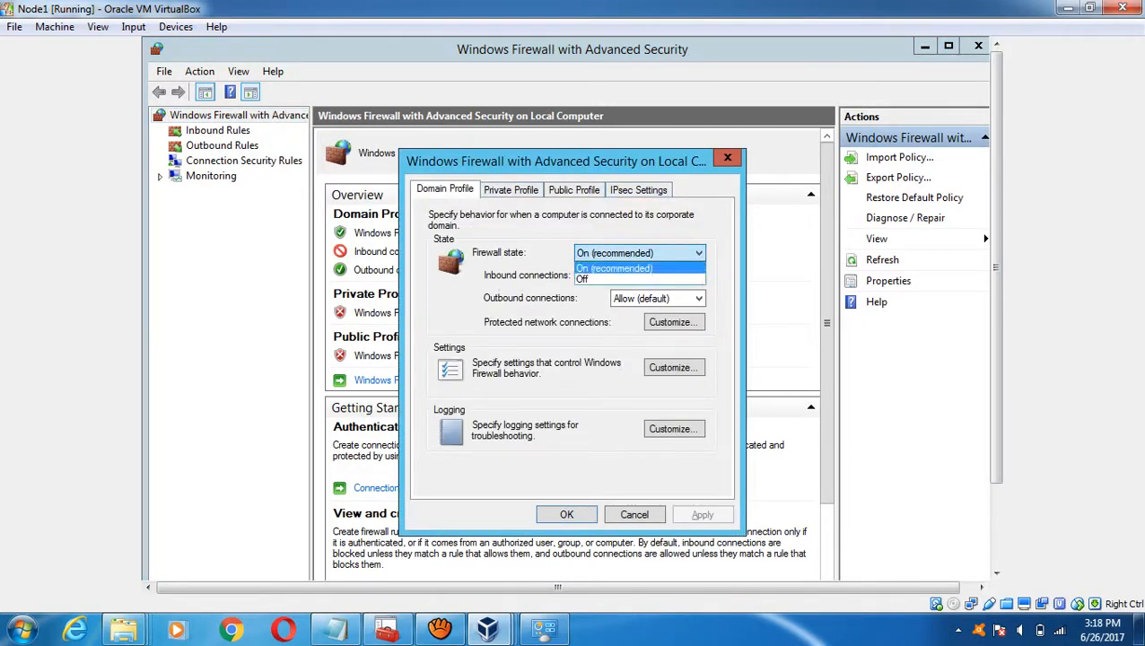
pyautogui.click(628, 279)
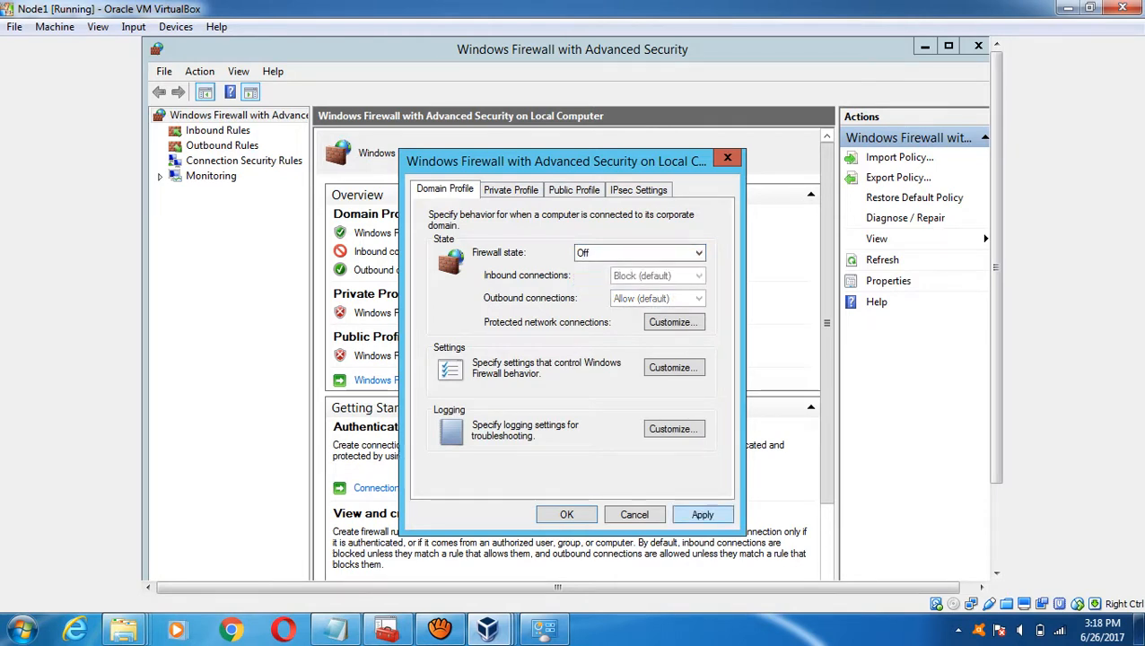
pyautogui.click(702, 514)
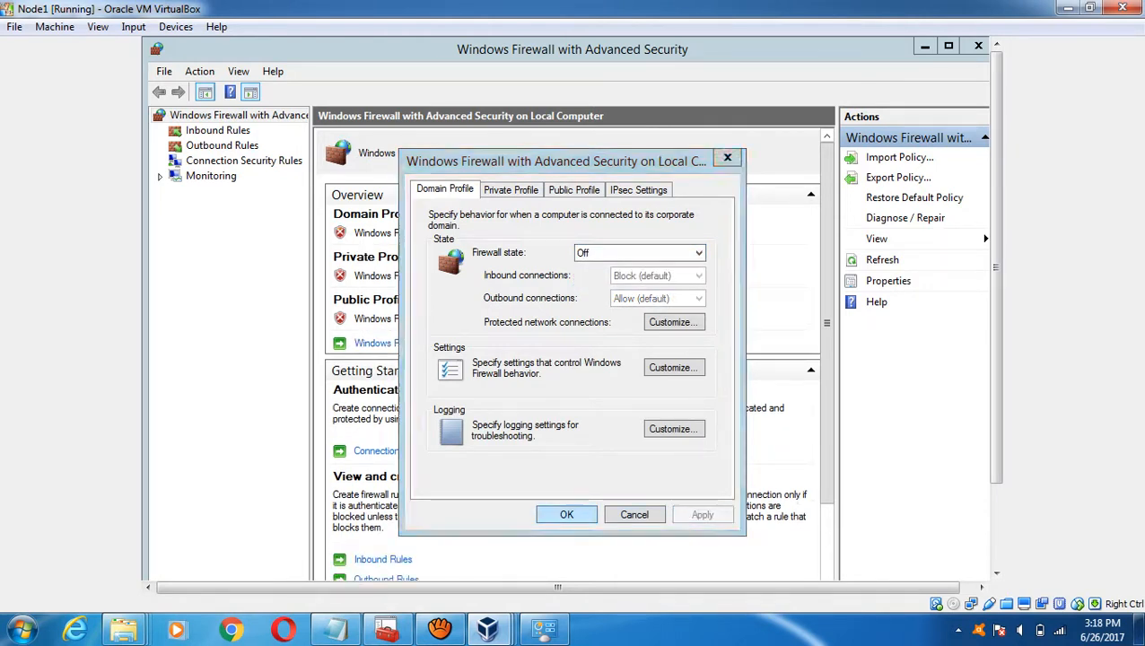
pyautogui.press('Return')
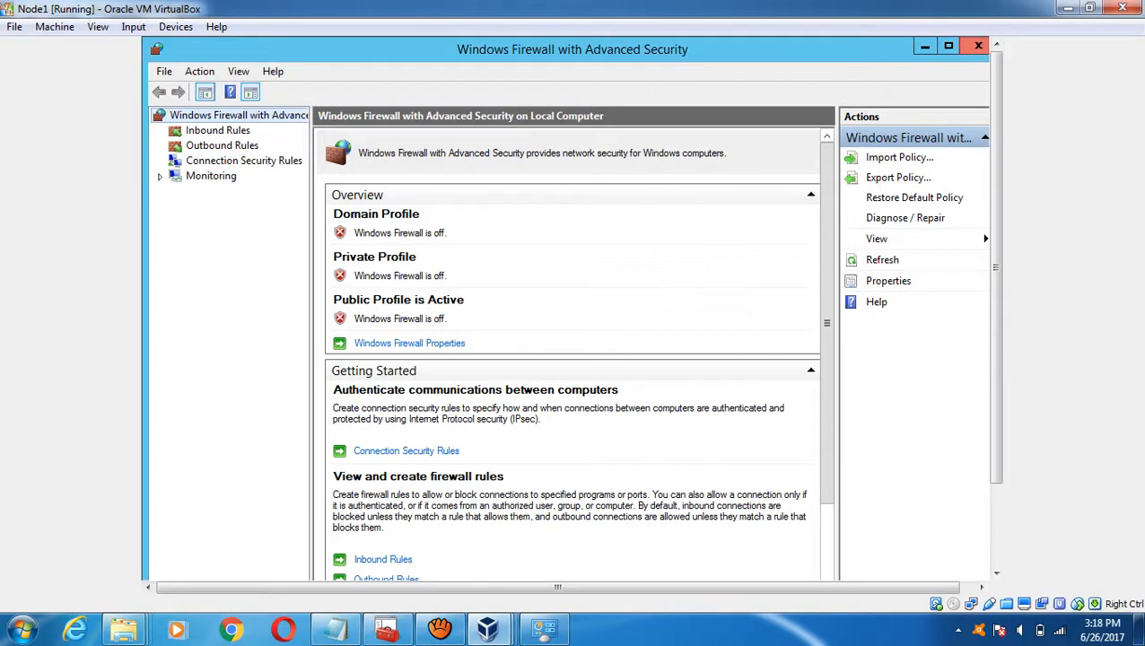
pyautogui.click(978, 46)
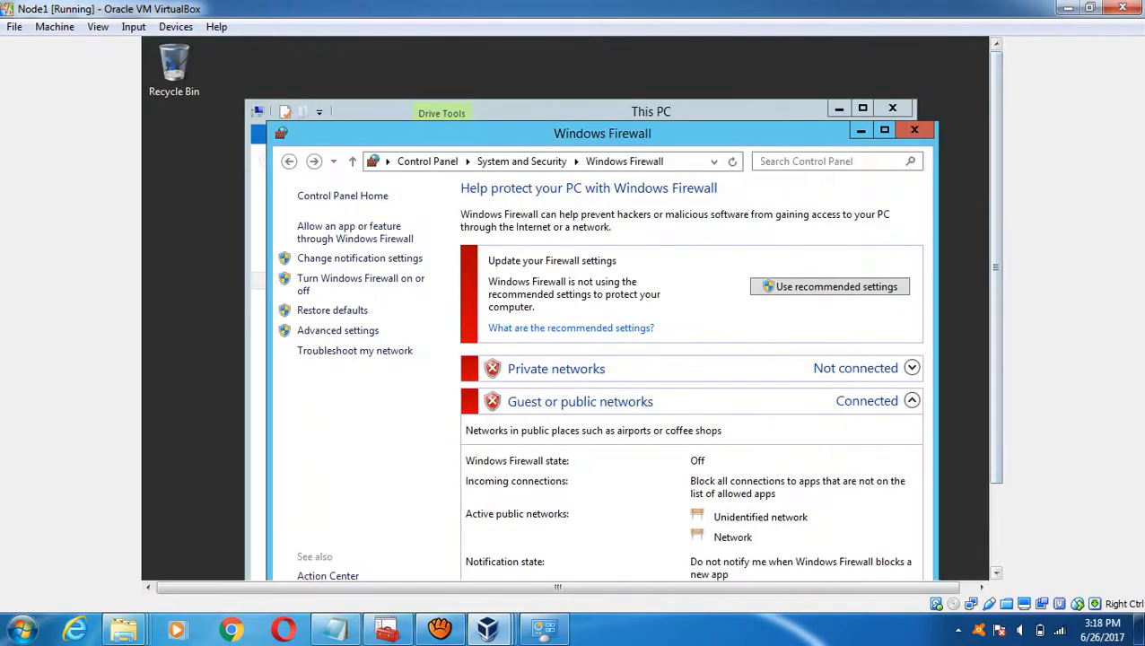
pyautogui.click(914, 129)
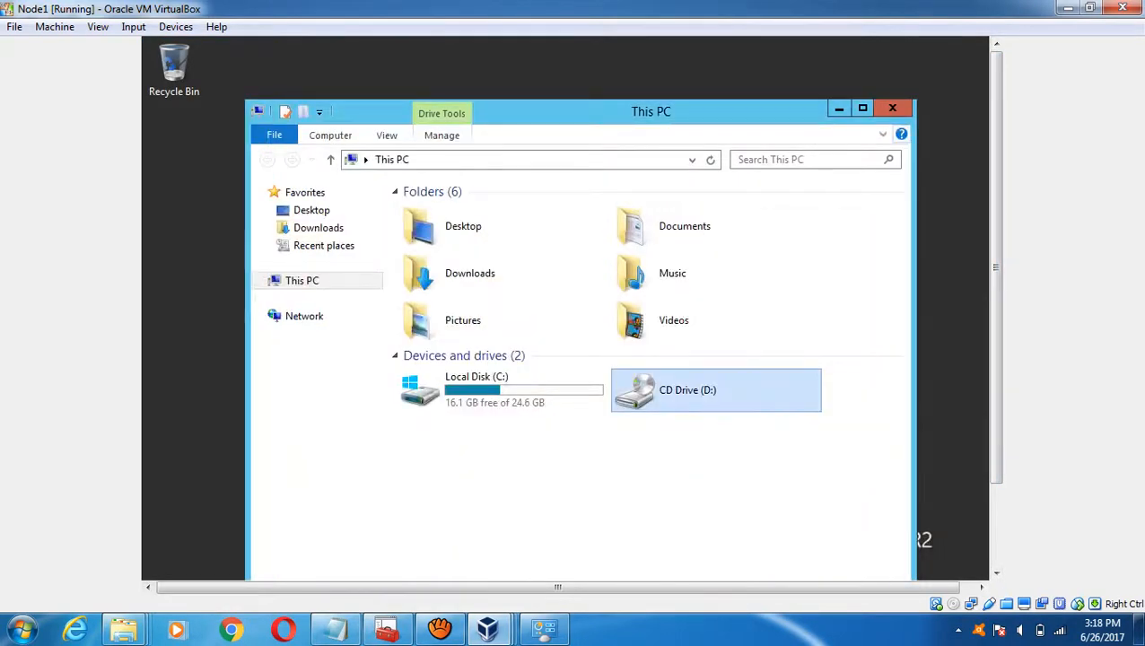
# - Close This PC and open Node1's time zone settings from the clock's date and time settings
pyautogui.click(891, 108)
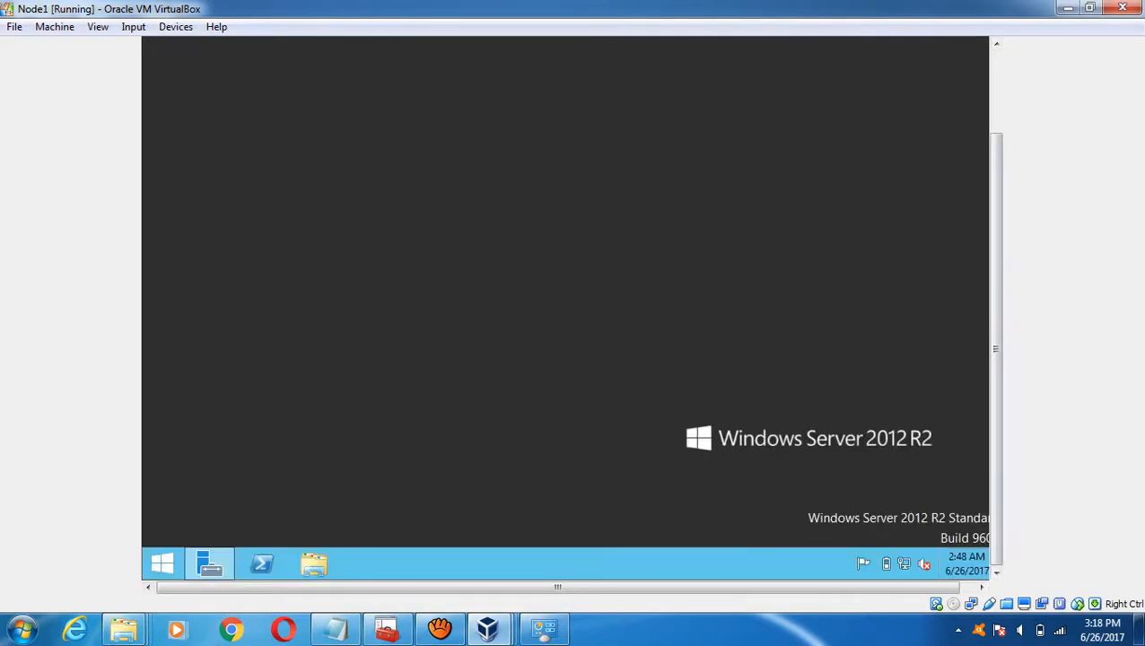
pyautogui.click(966, 563)
pyautogui.click(847, 515)
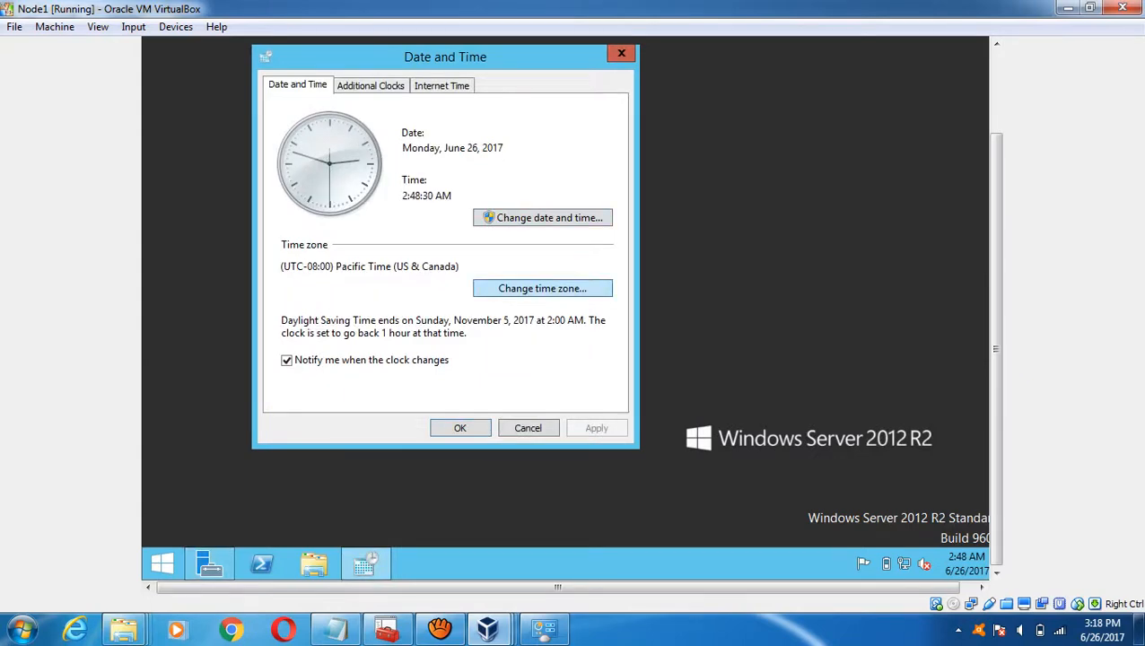
pyautogui.click(542, 288)
pyautogui.click(443, 156)
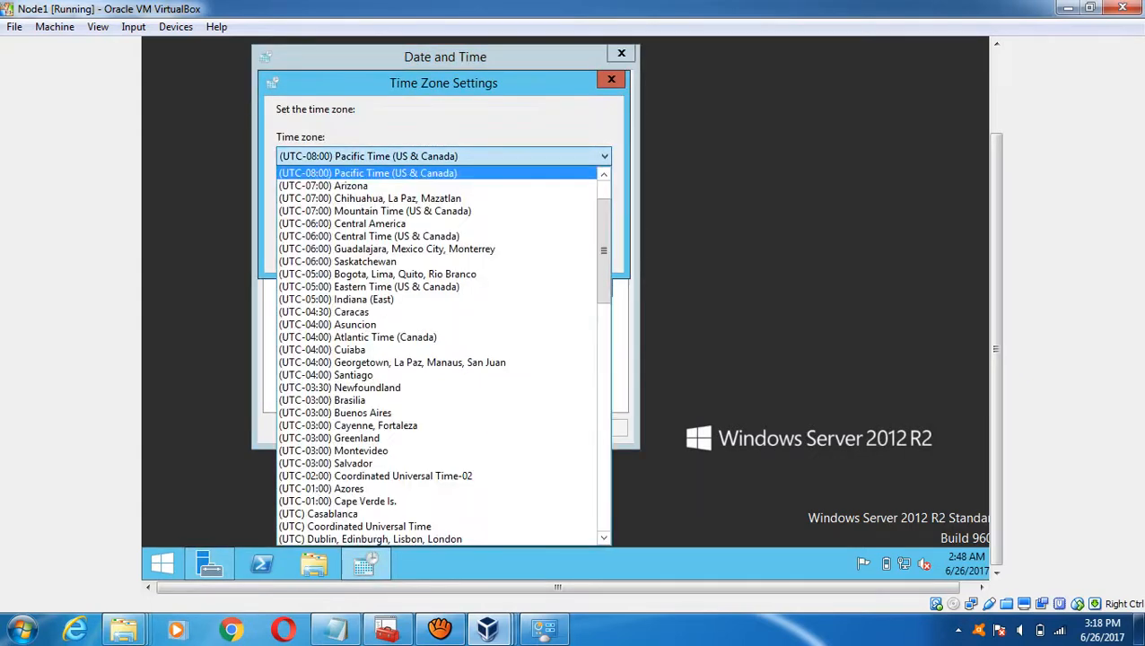
pyautogui.click(376, 400)
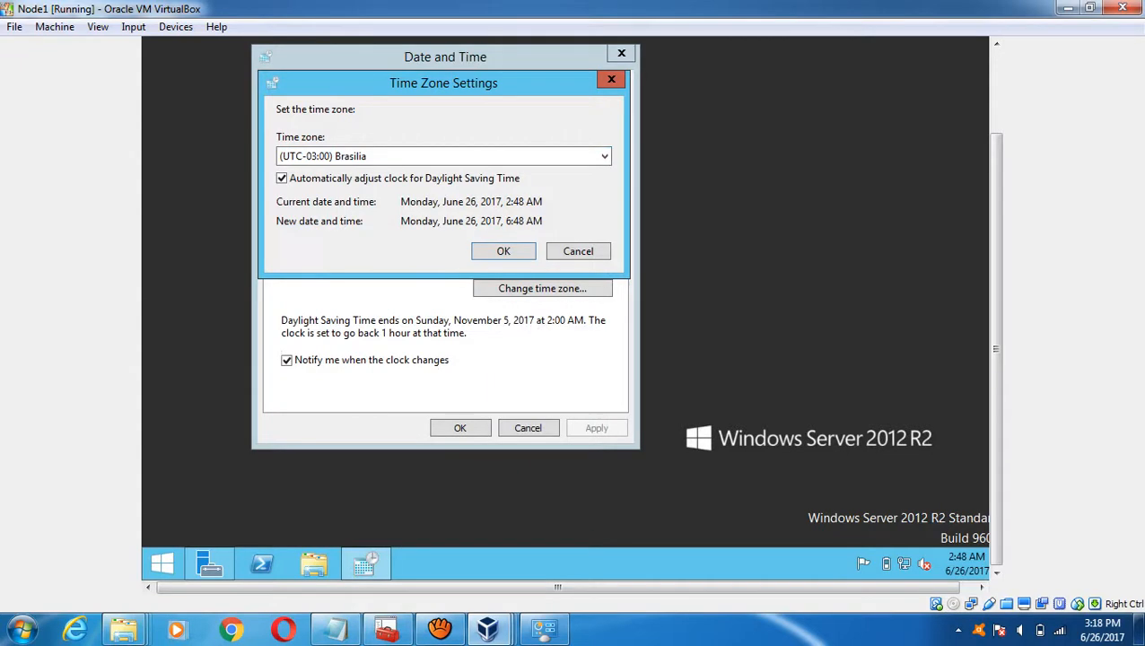
pyautogui.click(439, 629)
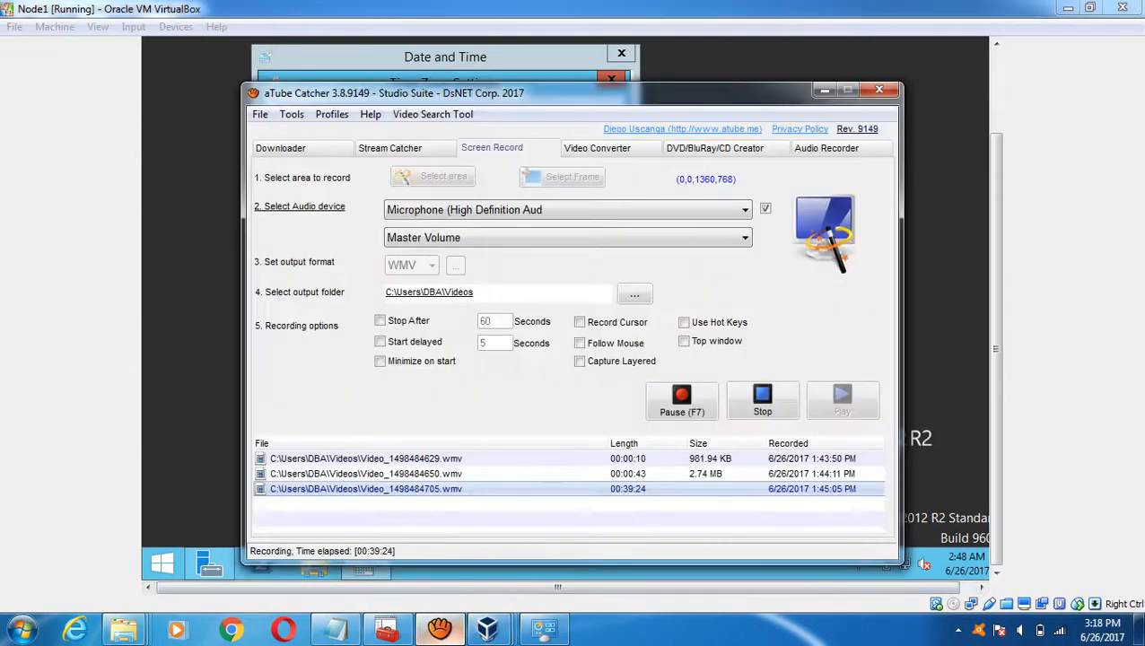
pyautogui.click(439, 629)
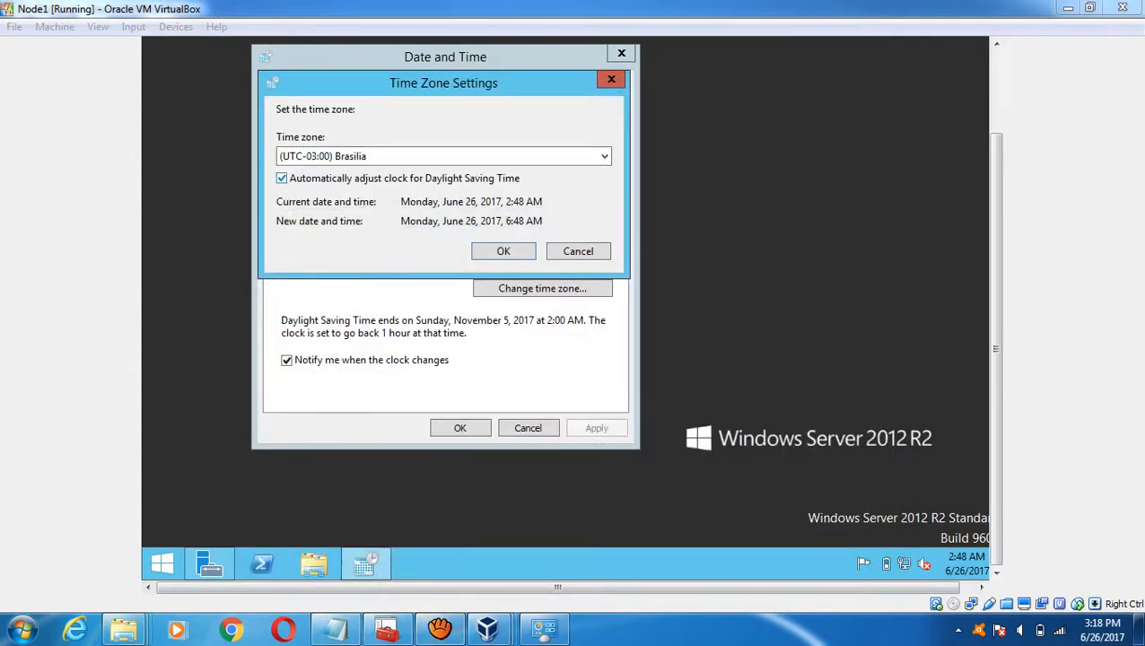
# - Select (UTC+05:30) Chennai, Kolkata, Mumbai, New Delhi, confirm, and open Control Panel from Start
pyautogui.click(443, 157)
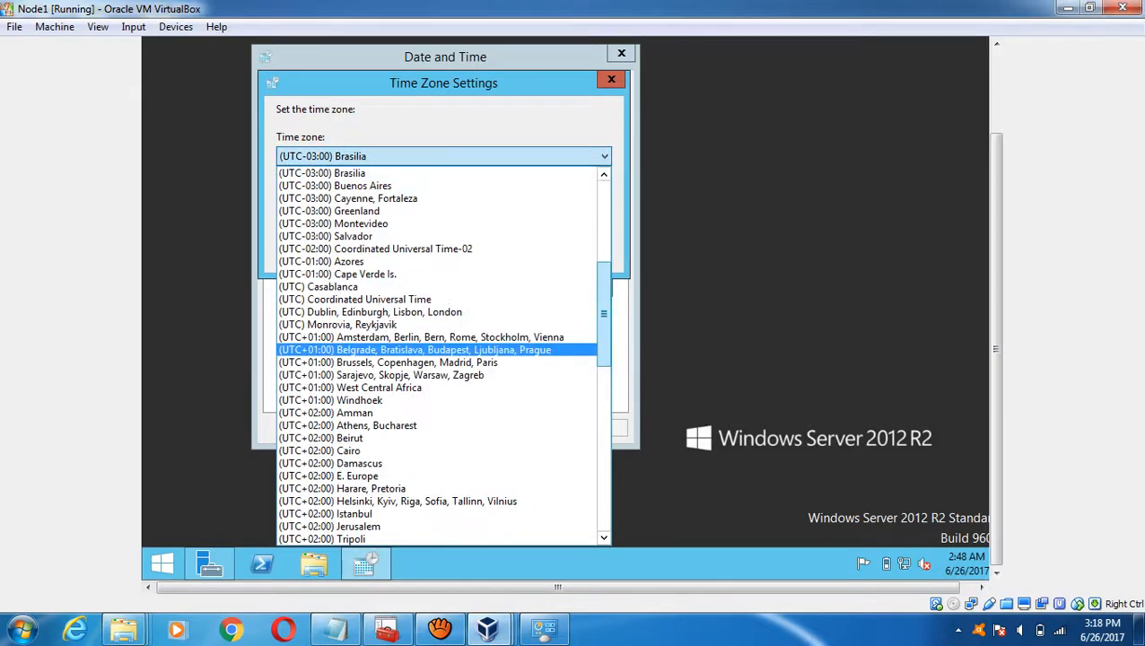
pyautogui.scroll(-10, 436, 354)
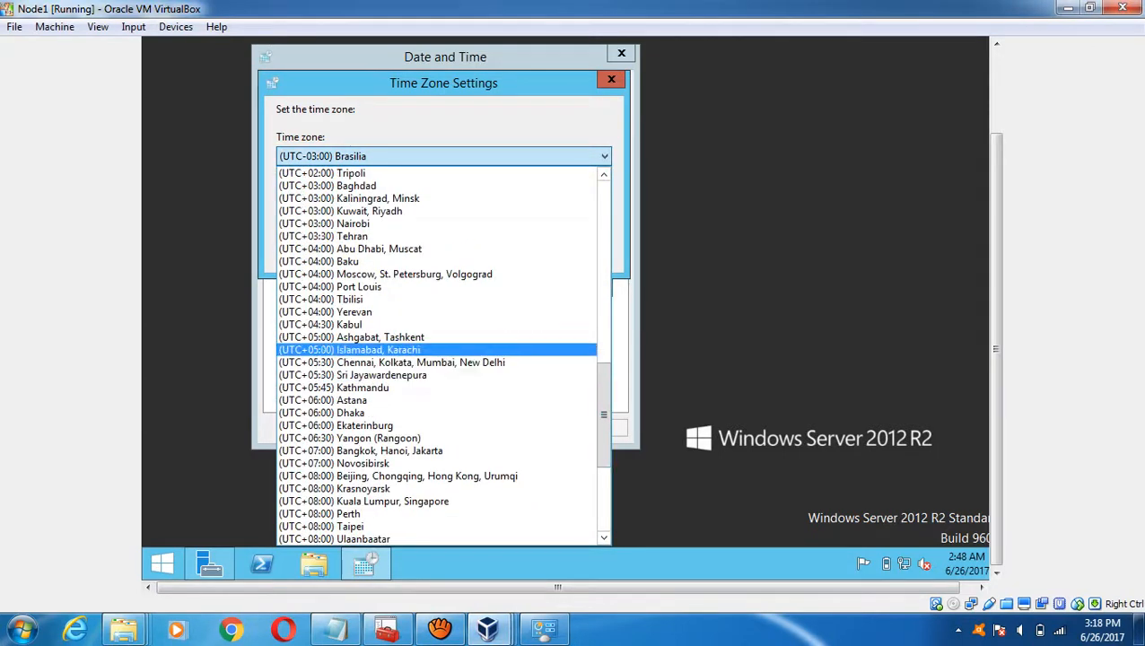
pyautogui.click(391, 362)
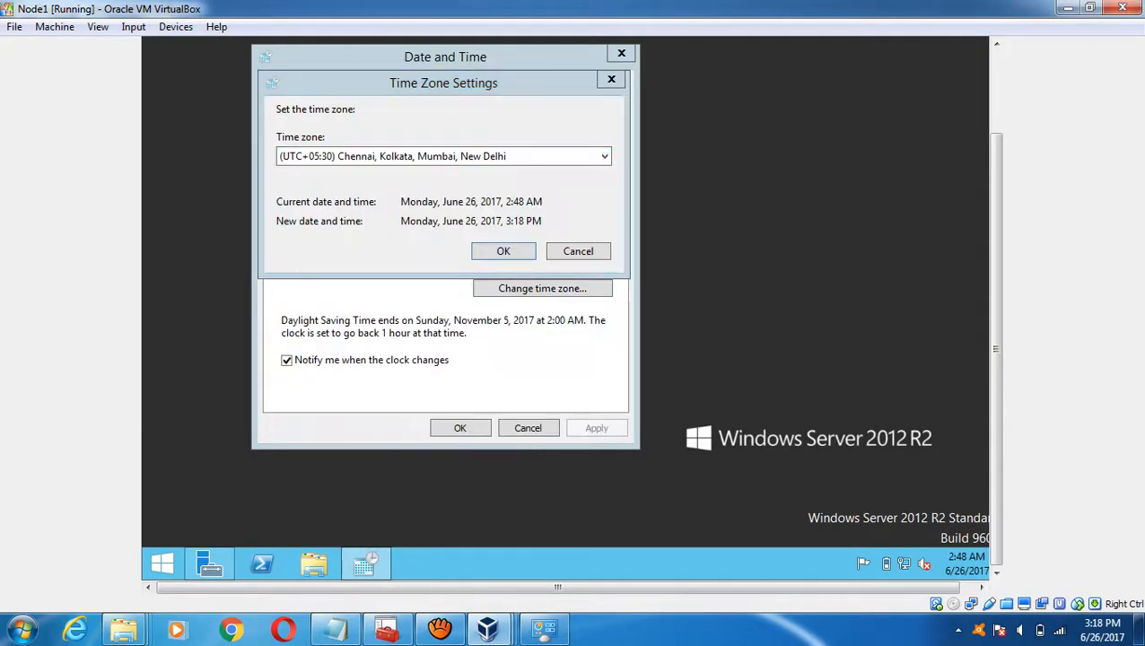
pyautogui.click(503, 251)
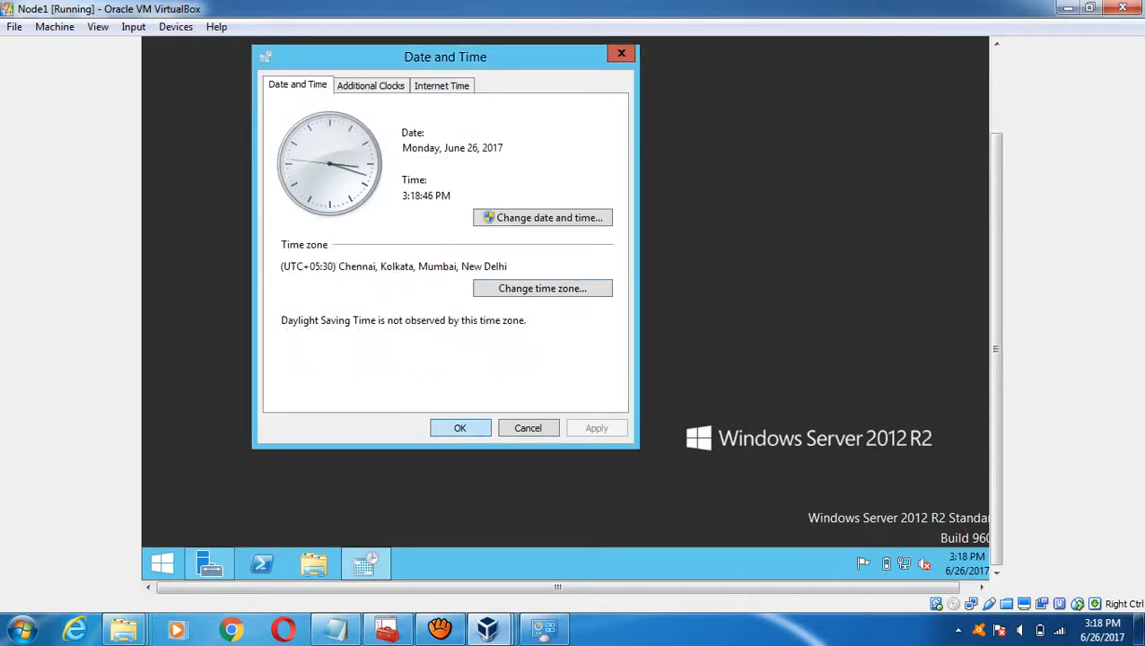
pyautogui.click(460, 428)
pyautogui.click(161, 564)
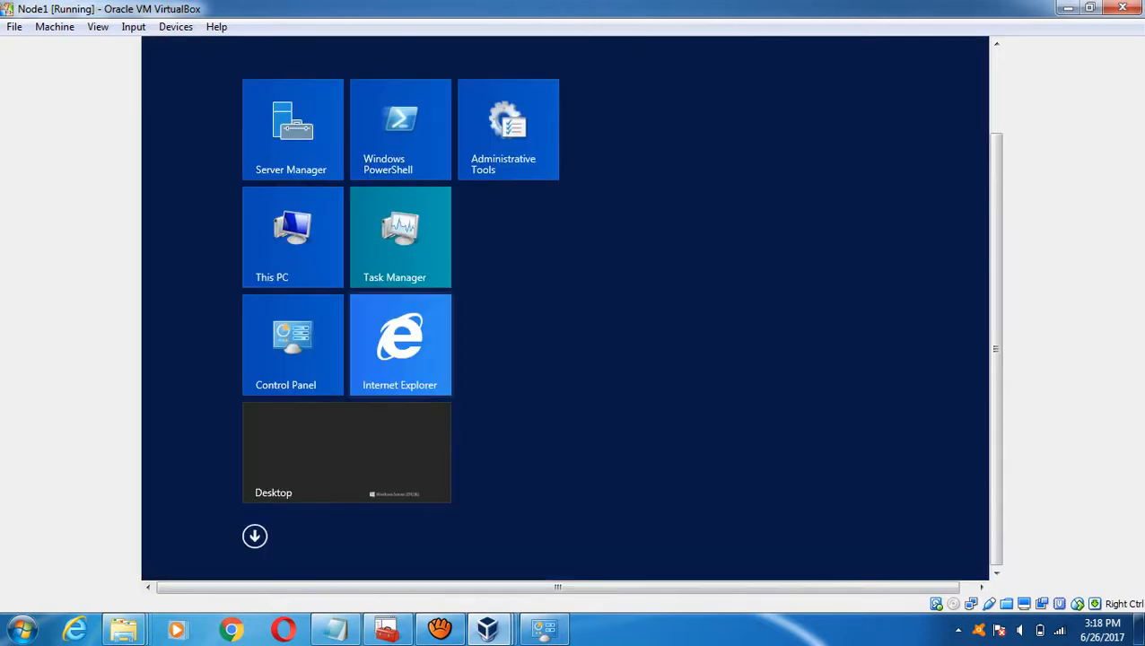
pyautogui.click(292, 340)
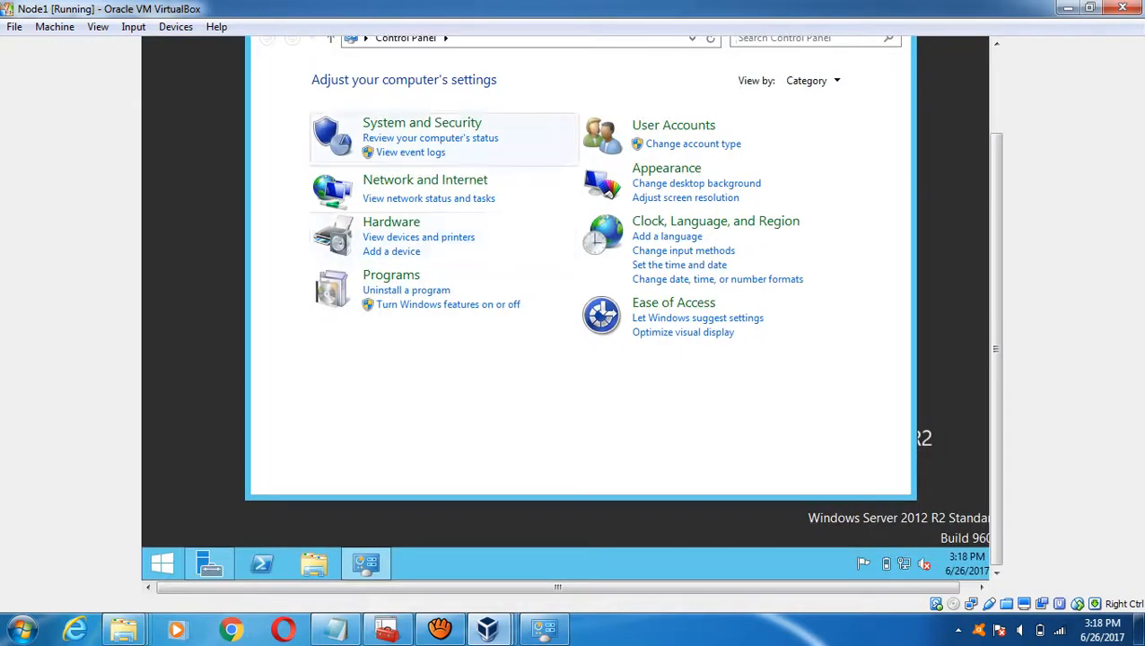
# - Lower Node1's User Account Control slider to Never notify, apply it, and close Control Panel
pyautogui.click(672, 126)
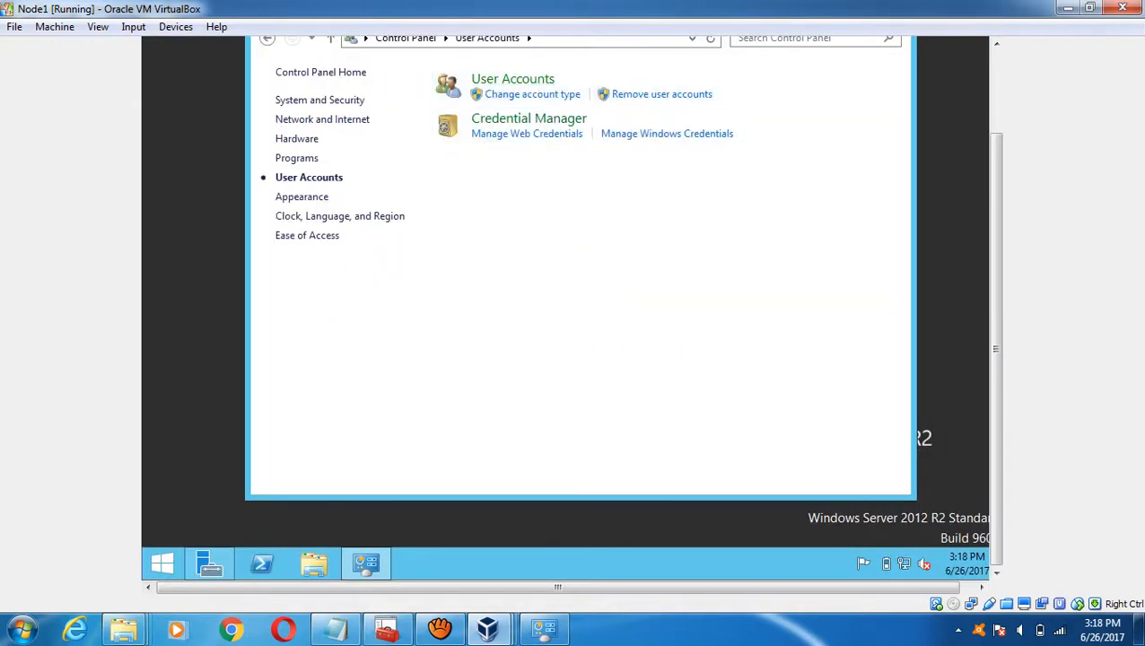
pyautogui.click(513, 78)
pyautogui.click(542, 172)
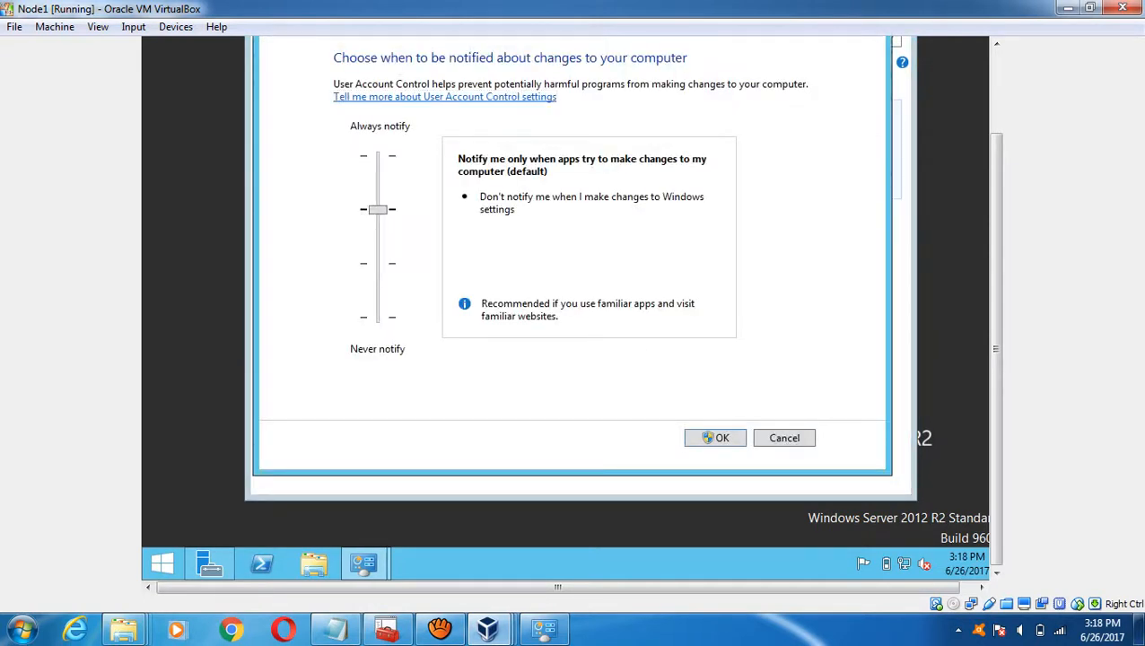
pyautogui.press('Down')
pyautogui.press('Down')
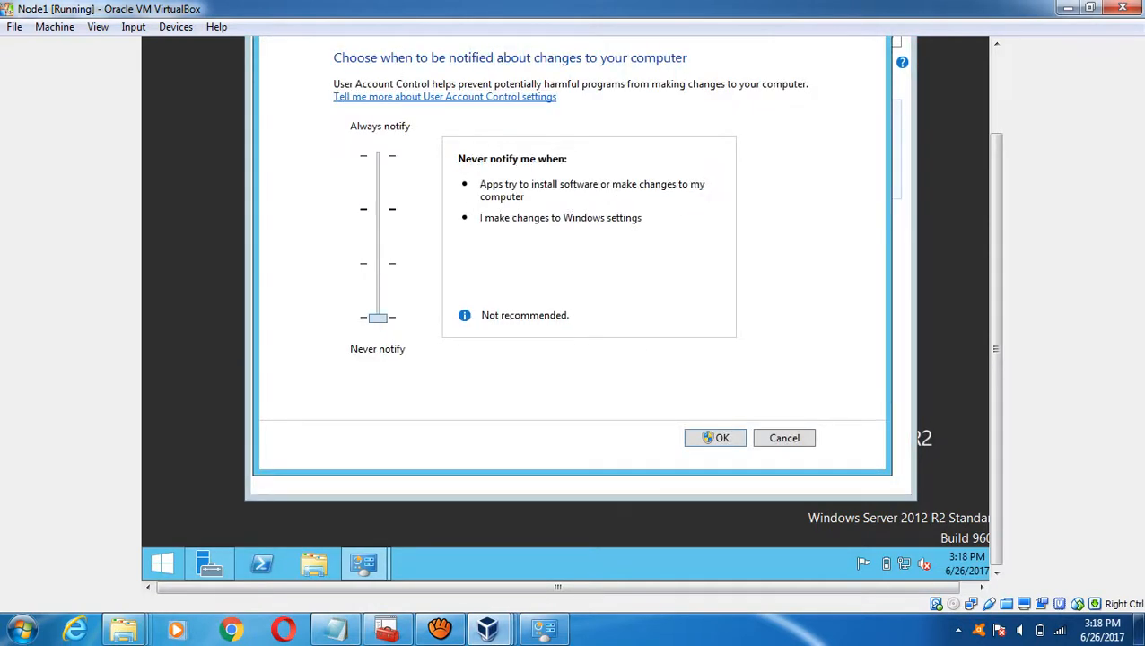
pyautogui.press('Return')
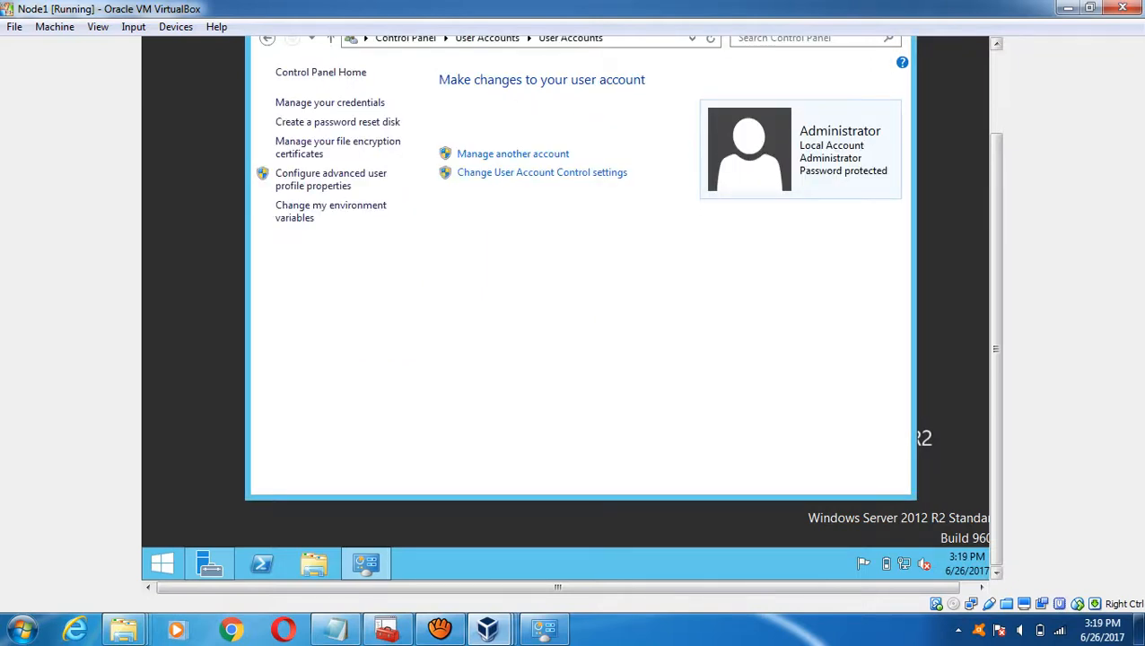
pyautogui.click(892, 107)
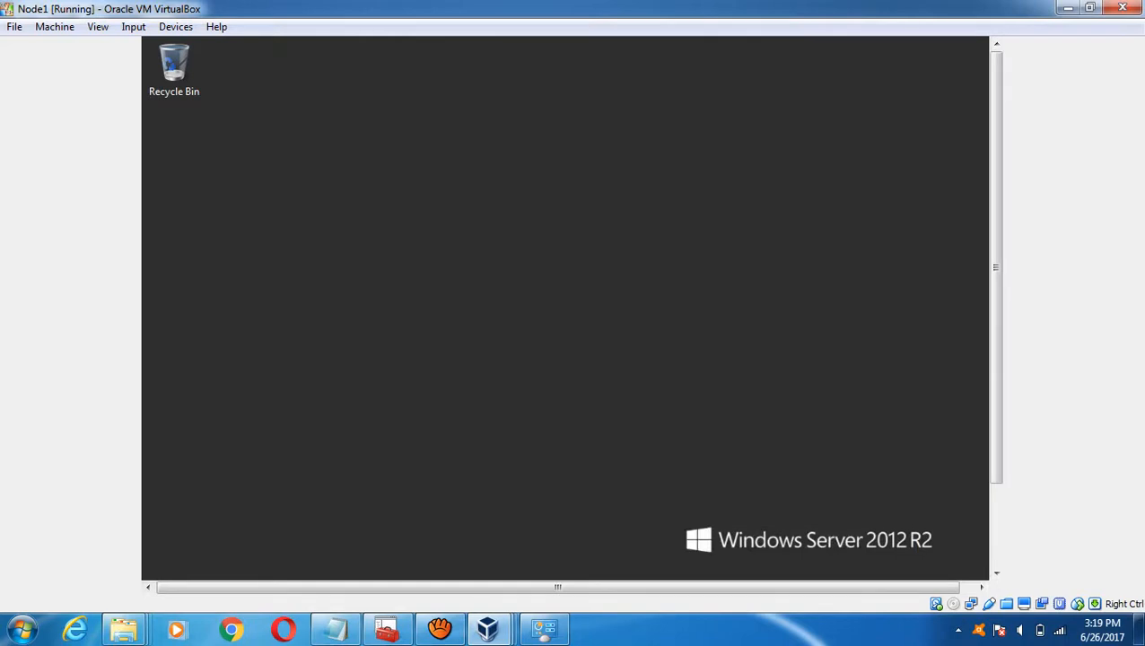
# - View DC's .NET Framework 3.5 install progress, then switch back to Node1 and open Start
pyautogui.moveTo(995, 267); pyautogui.dragTo(994, 349)
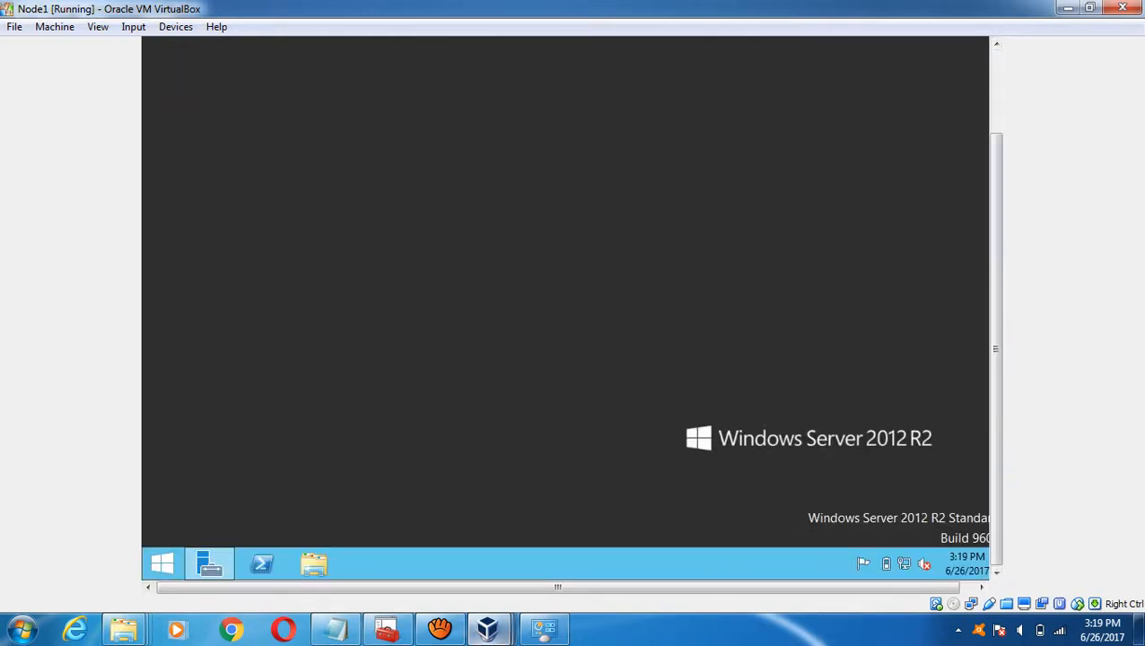
pyautogui.moveTo(487, 628)
pyautogui.click(401, 537)
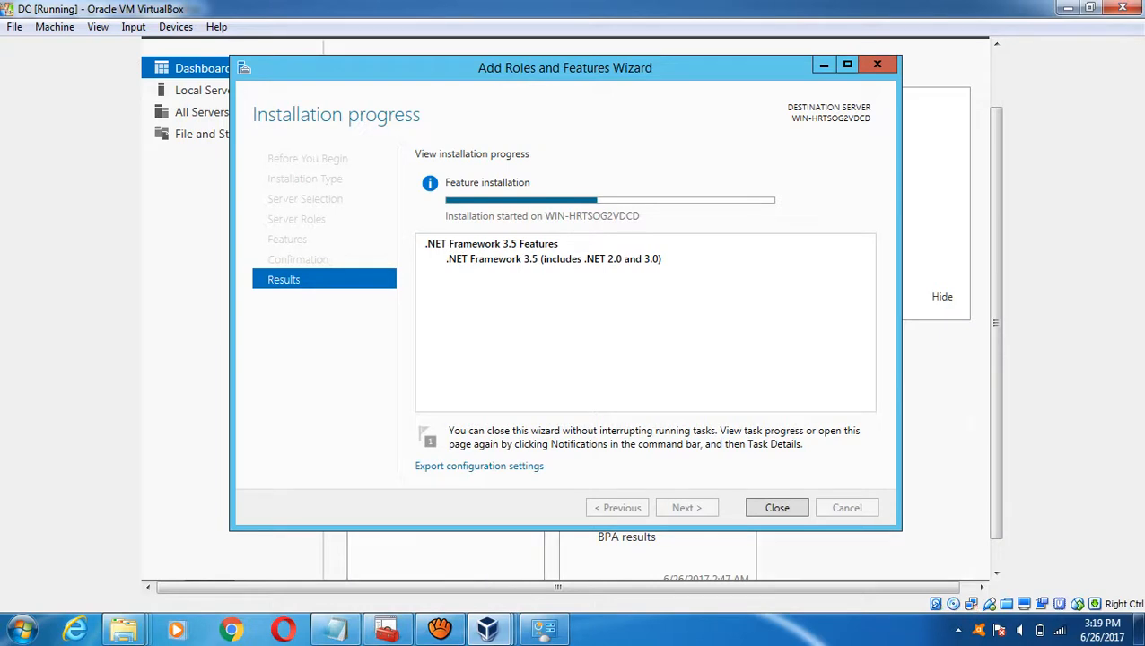
pyautogui.moveTo(487, 627)
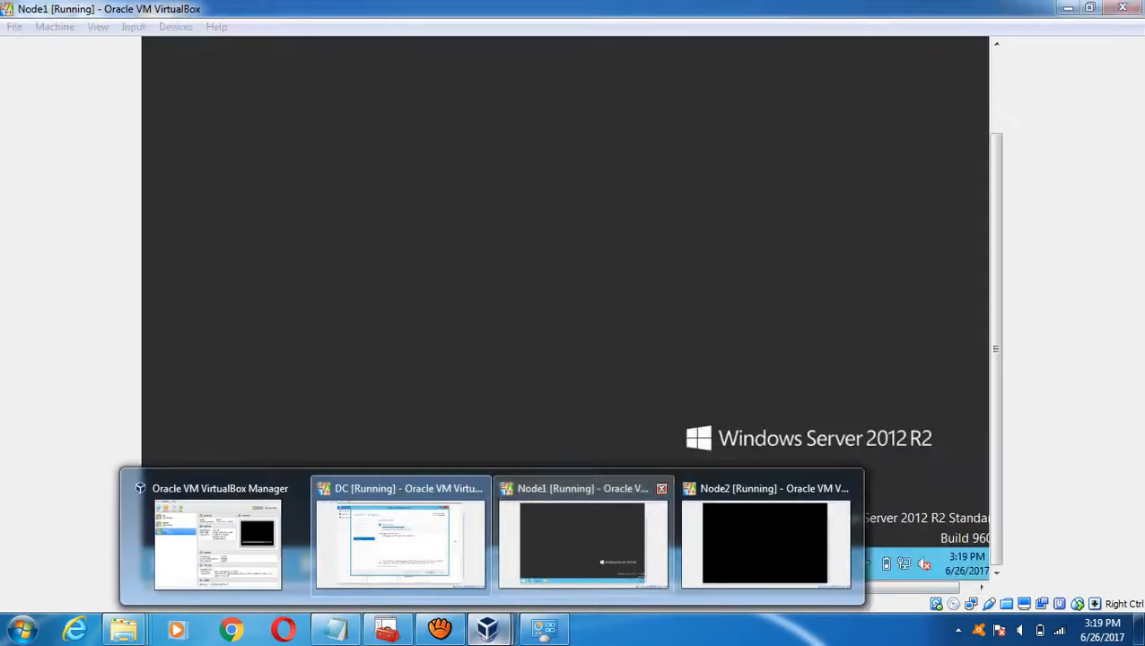
pyautogui.click(582, 542)
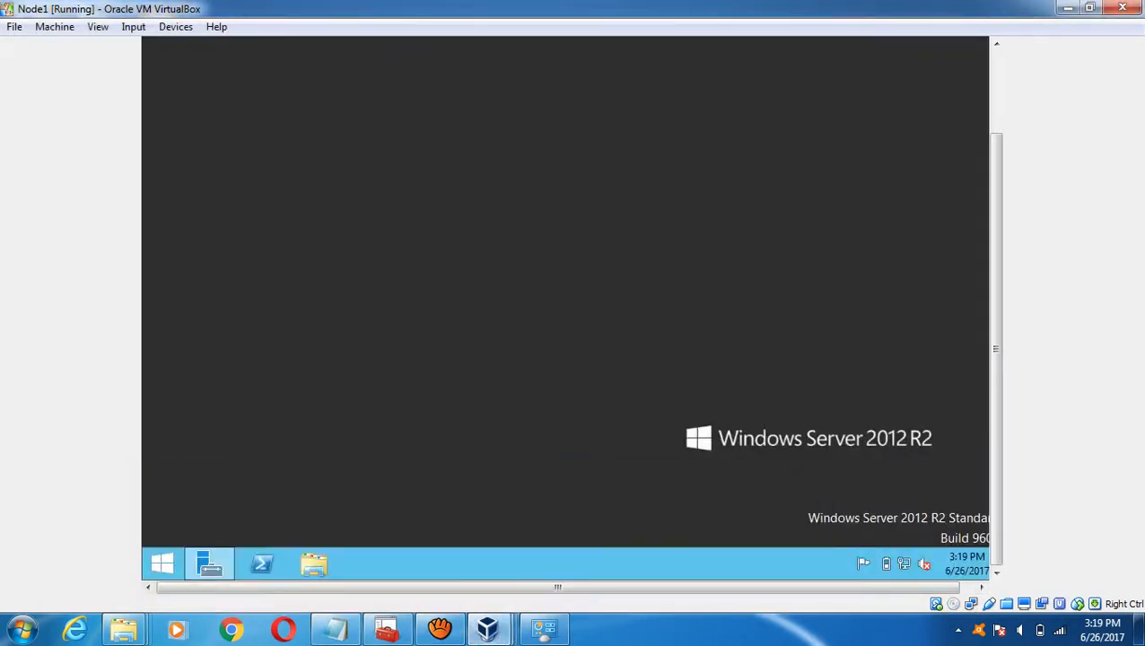
pyautogui.click(162, 564)
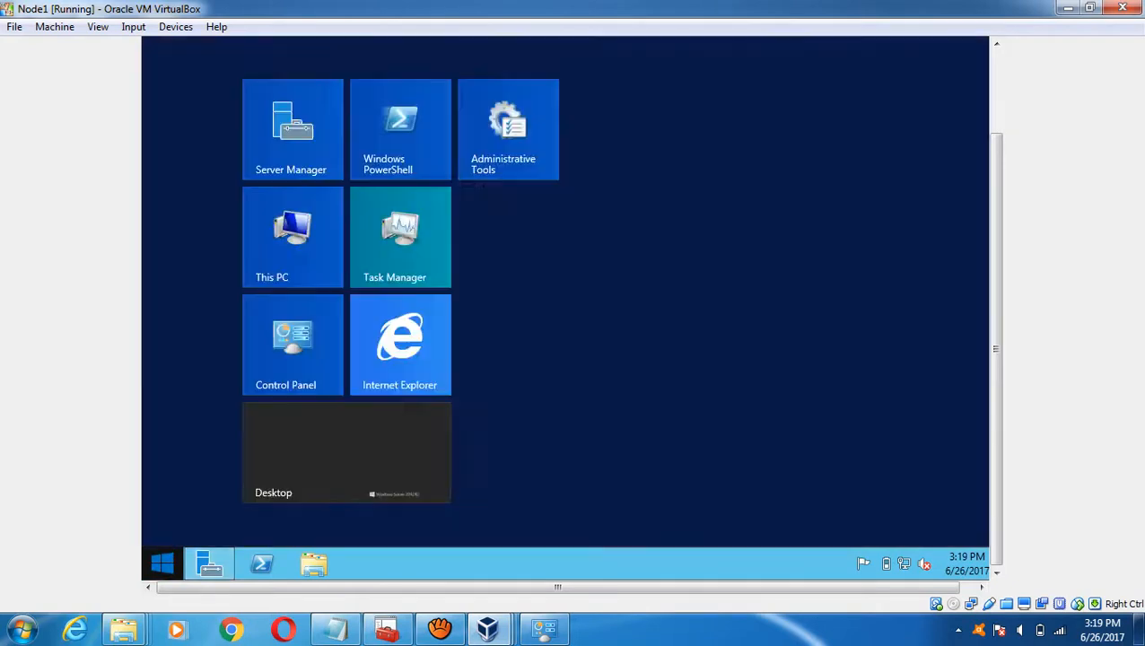
# - Open This PC's Properties on Node1 and choose Change settings for the computer name
pyautogui.rightClick(319, 256)
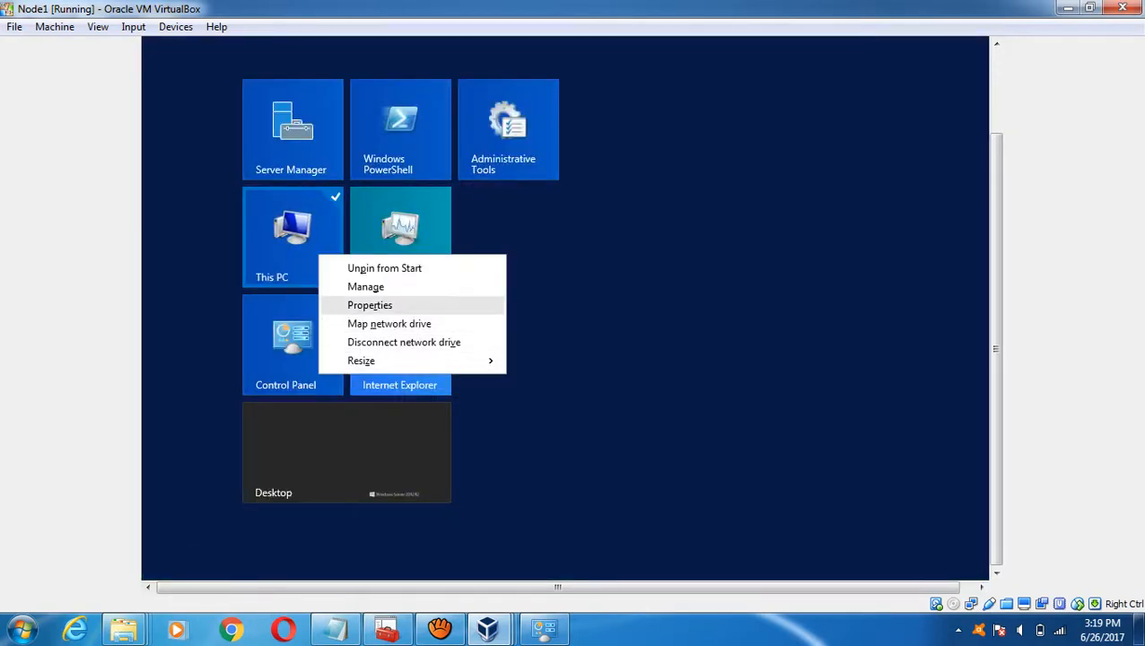
pyautogui.click(370, 305)
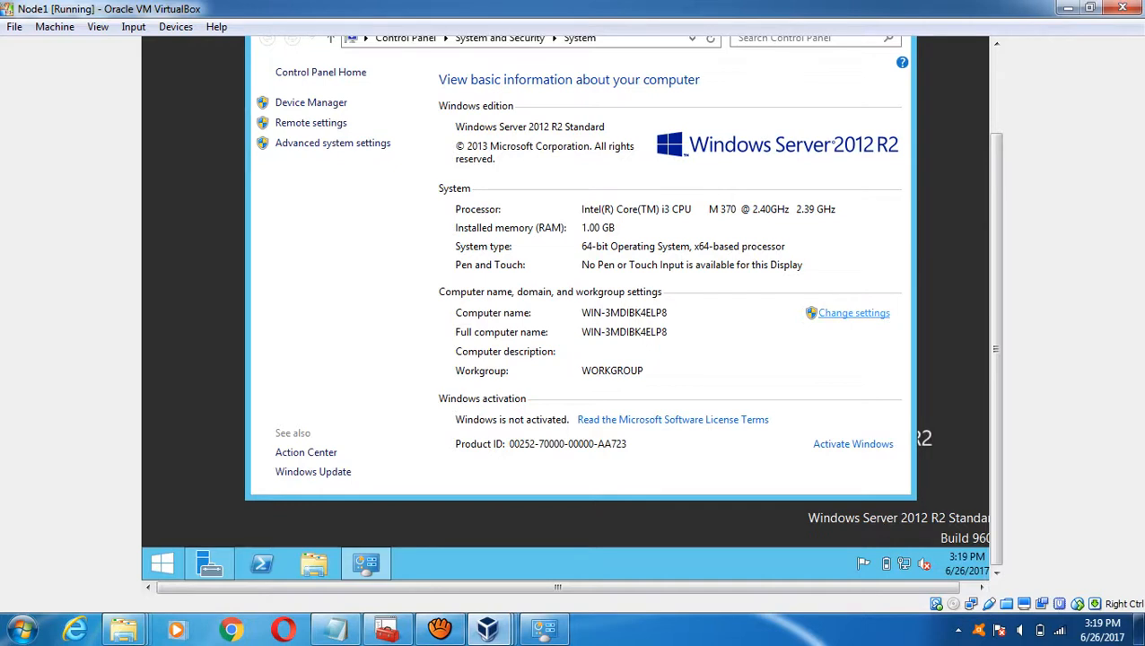
pyautogui.click(853, 313)
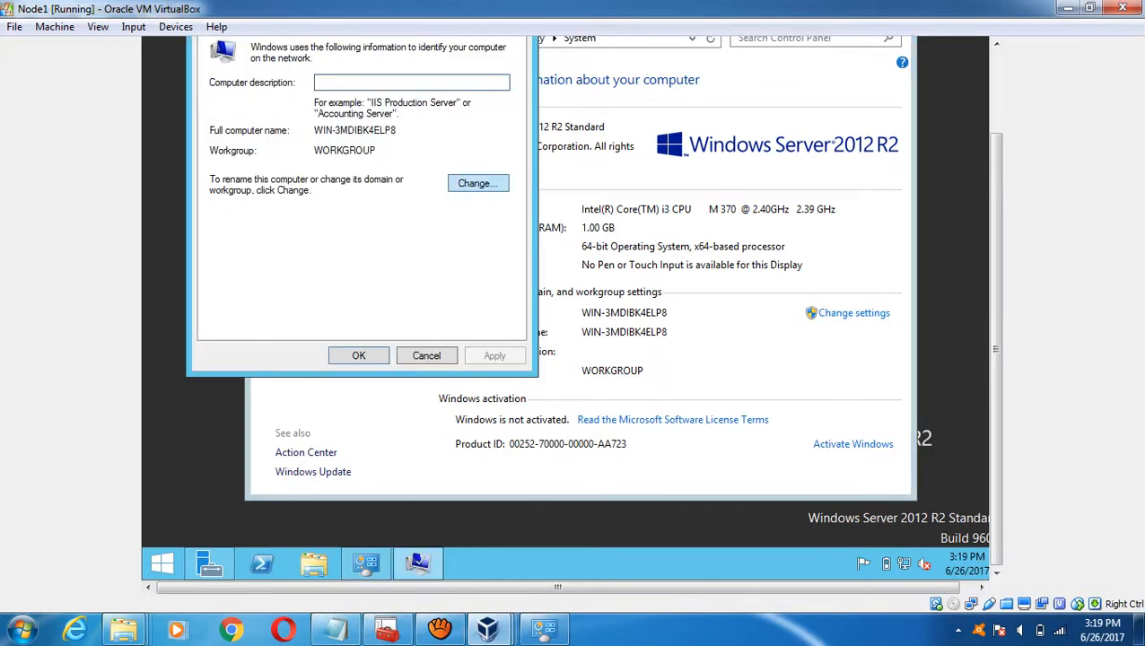
# - Keep Node1 in its workgroup and enter the new computer name Node1
pyautogui.click(477, 183)
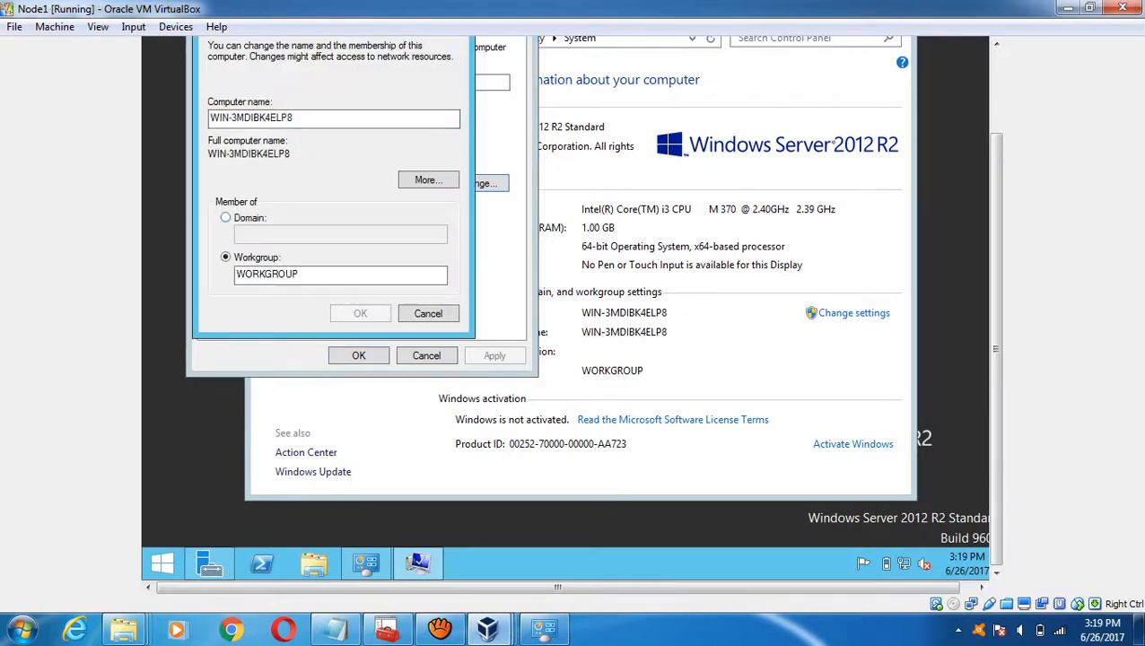
pyautogui.click(225, 218)
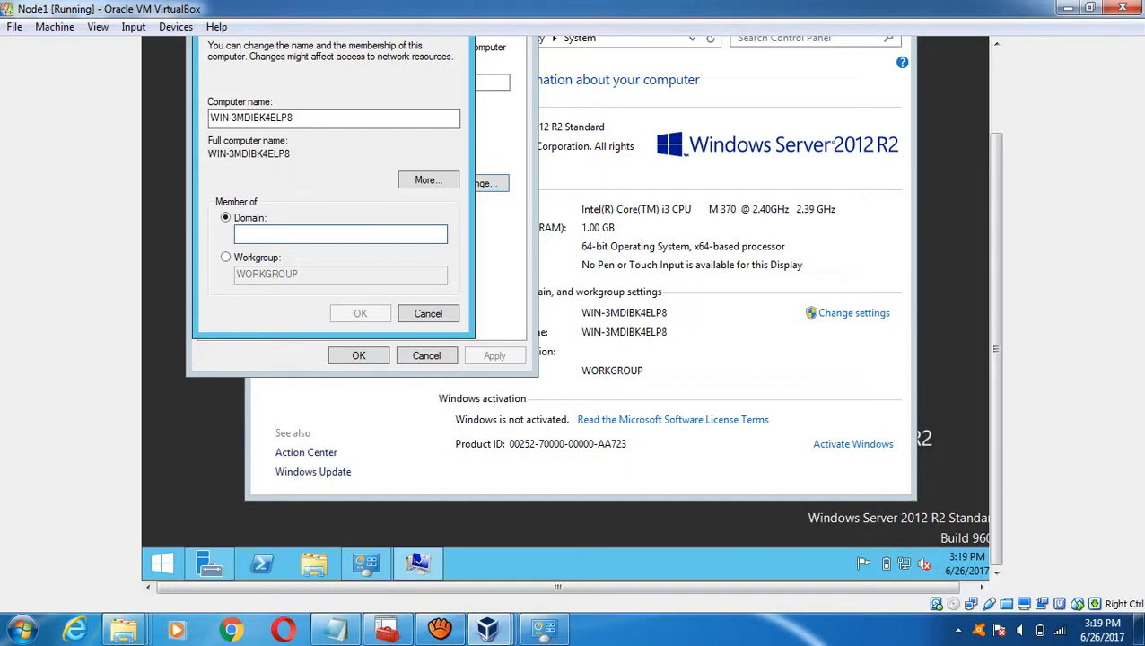
pyautogui.write('Node1')
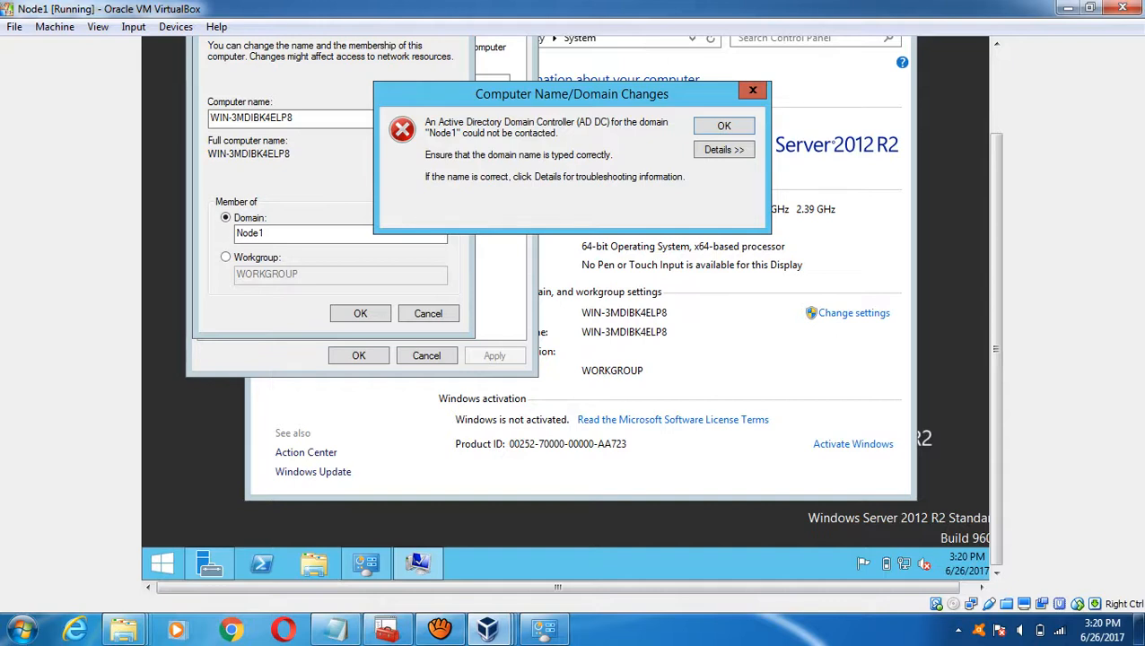
pyautogui.click(752, 90)
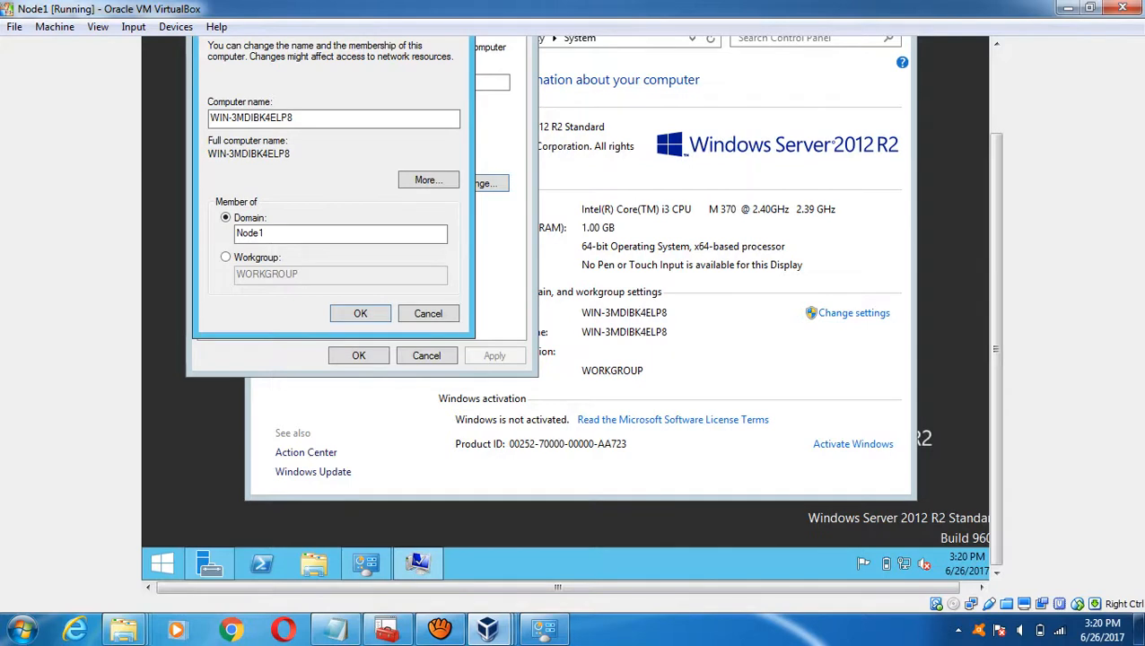
pyautogui.click(225, 257)
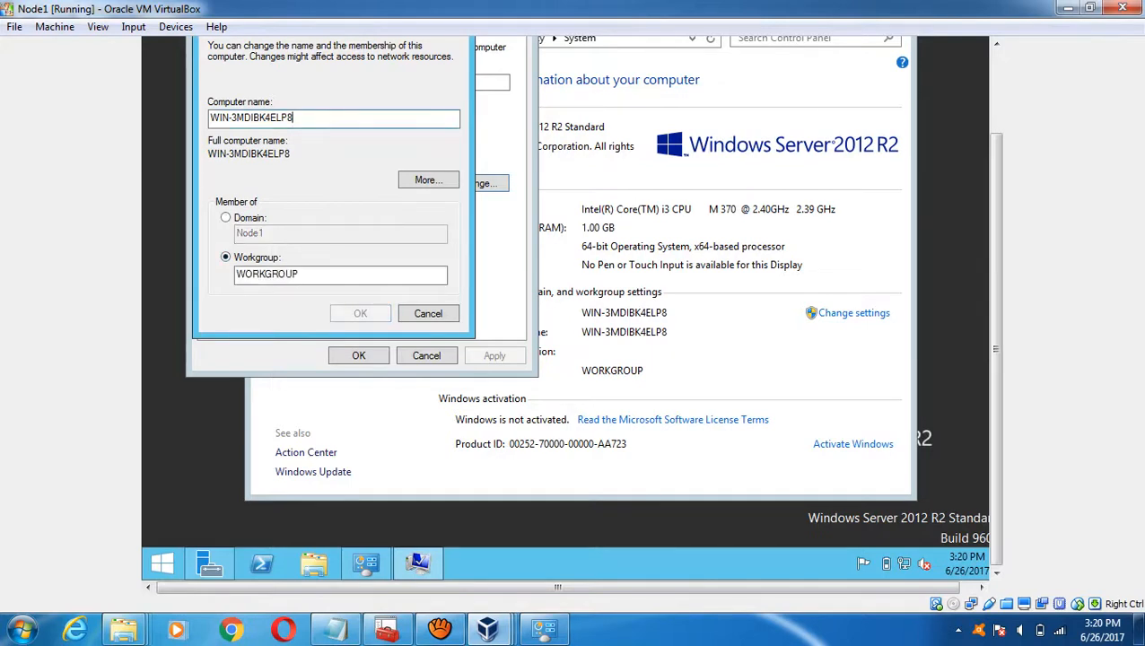
pyautogui.doubleClick(260, 117)
pyautogui.write('Node1')
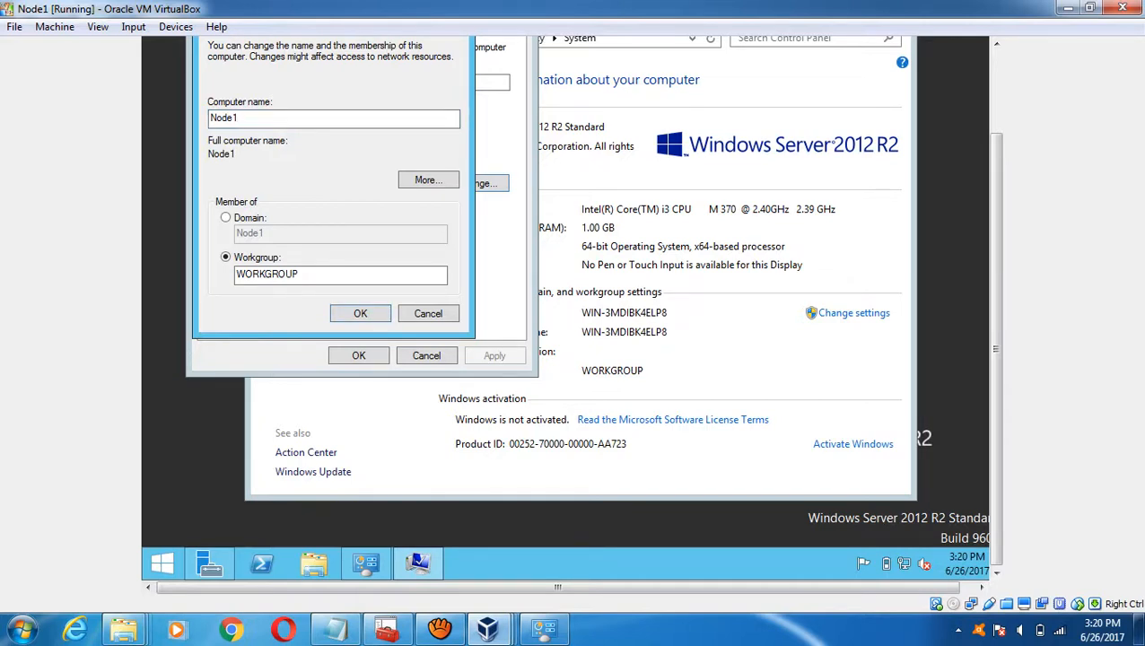
# - After checking on DC, confirm the rename, close System Properties, and restart Node1 now
pyautogui.moveTo(487, 628)
pyautogui.click(408, 552)
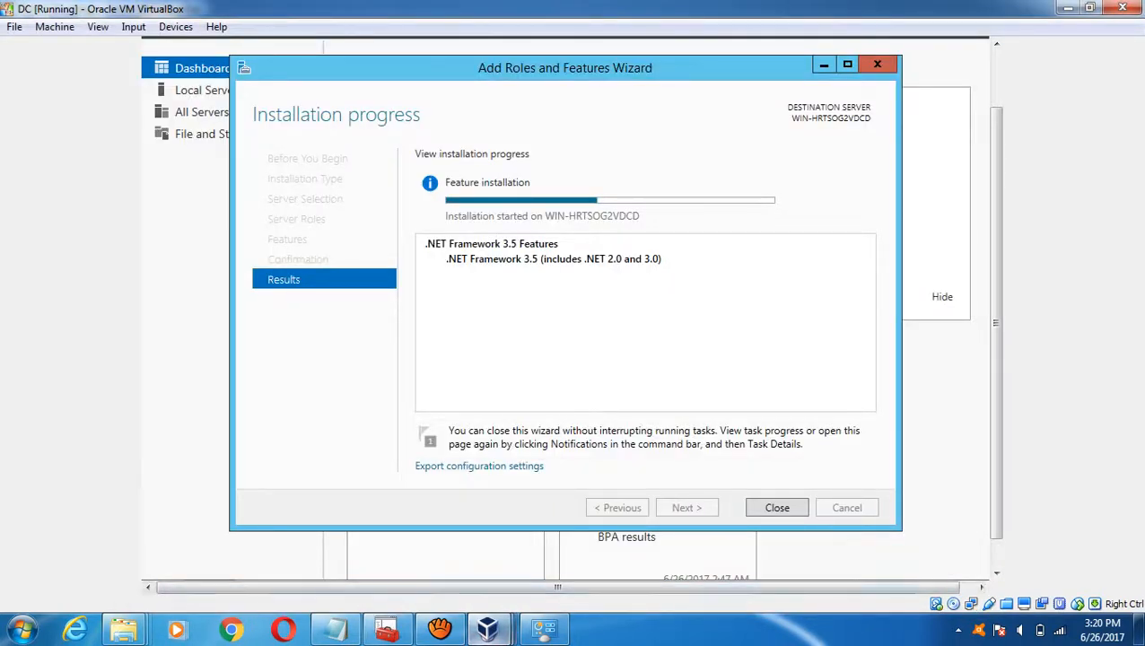
pyautogui.moveTo(487, 628)
pyautogui.click(588, 552)
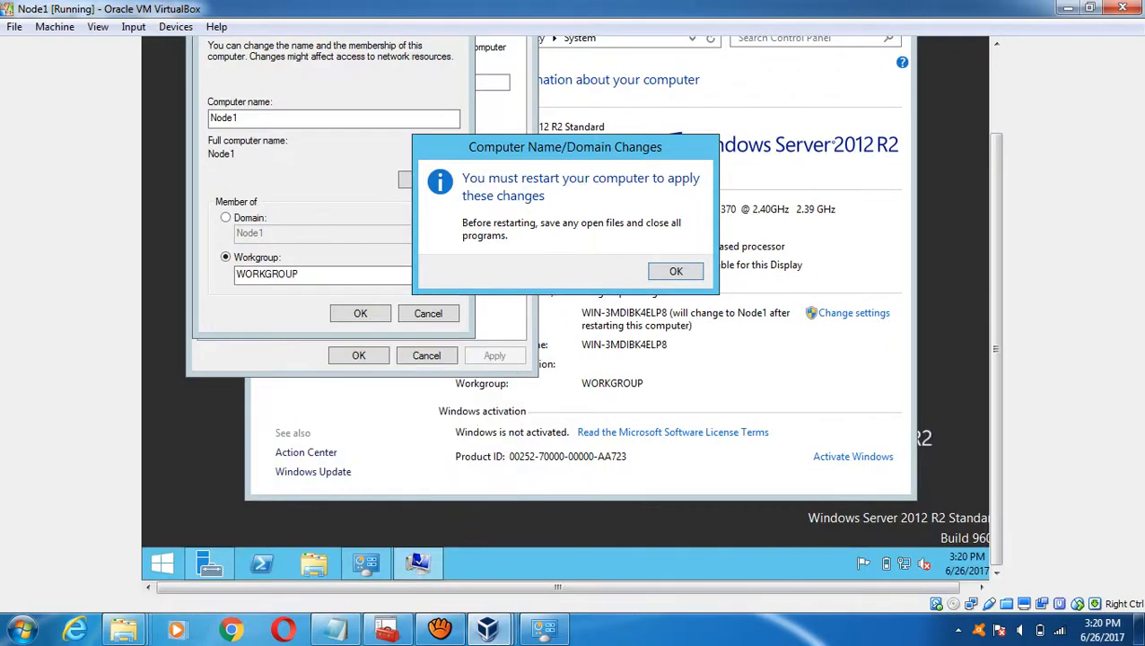
pyautogui.press('Return')
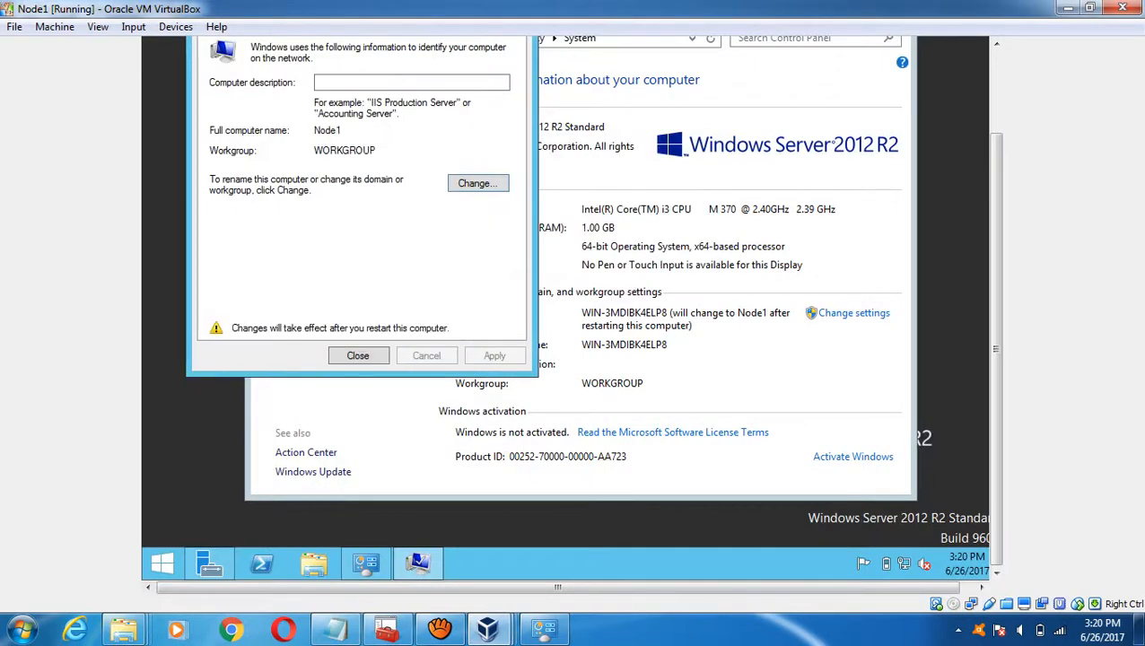
pyautogui.press('Return')
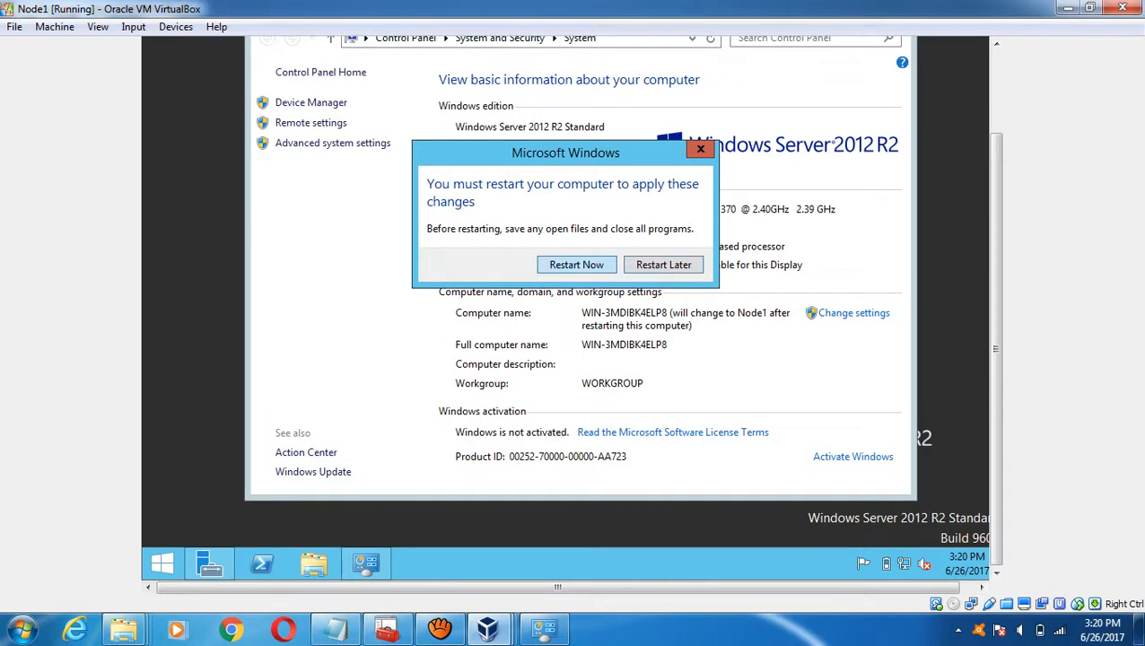
pyautogui.press('Return')
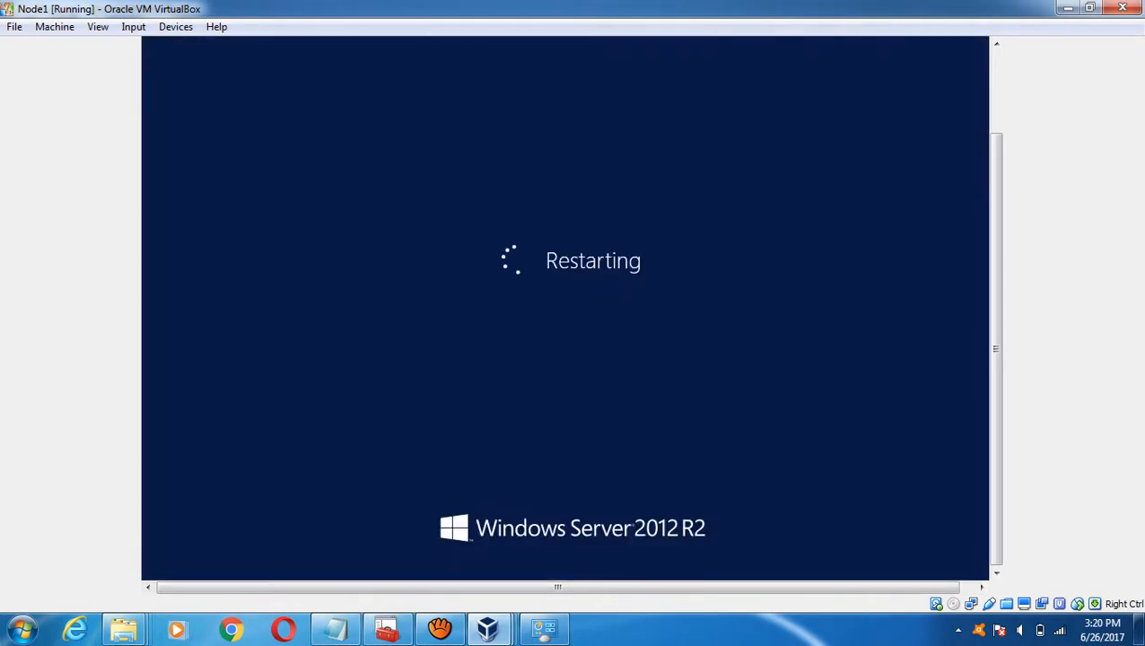
# - Glance at DC's .NET install progress, then bring the Node2 window to the front
pyautogui.moveTo(487, 628)
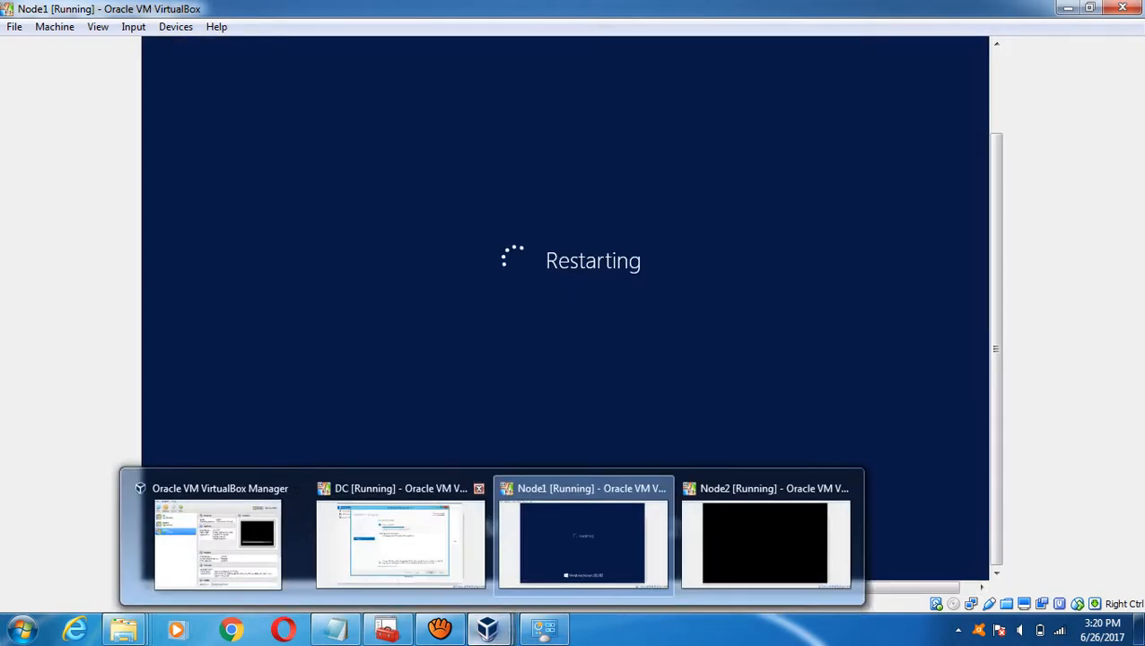
pyautogui.click(401, 543)
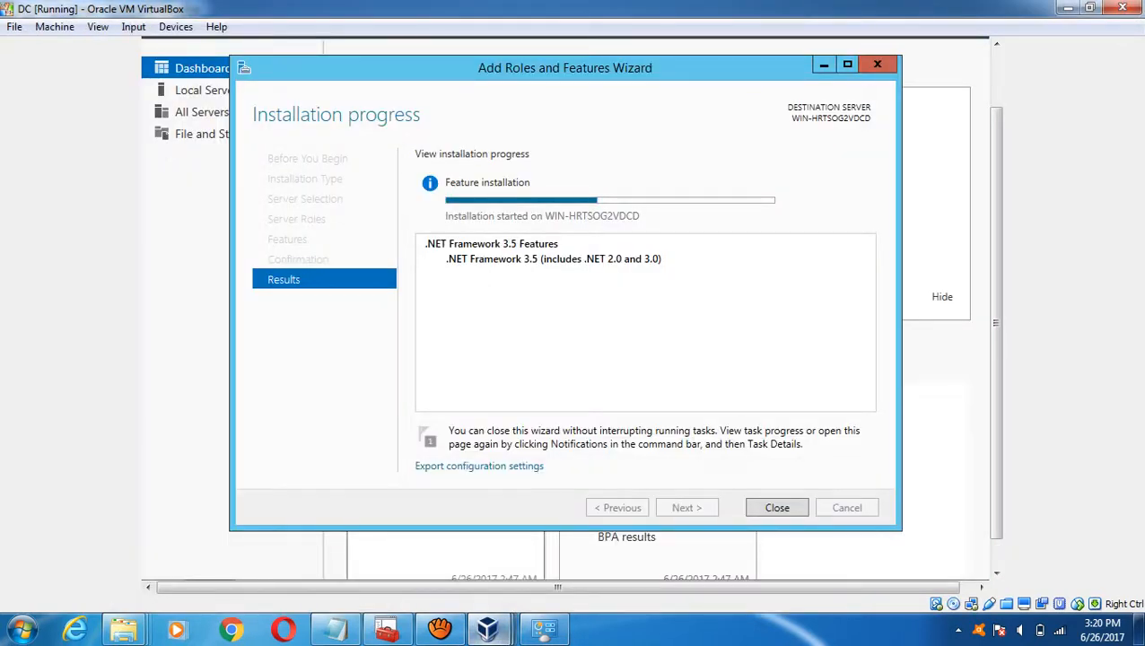
pyautogui.moveTo(487, 628)
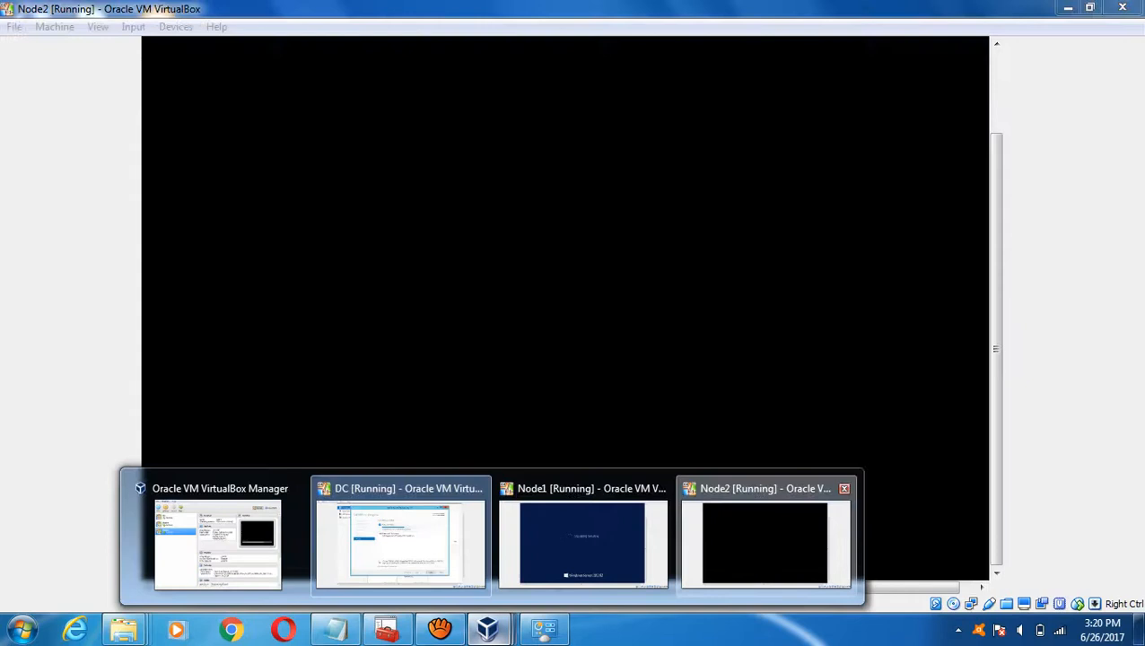
pyautogui.click(765, 543)
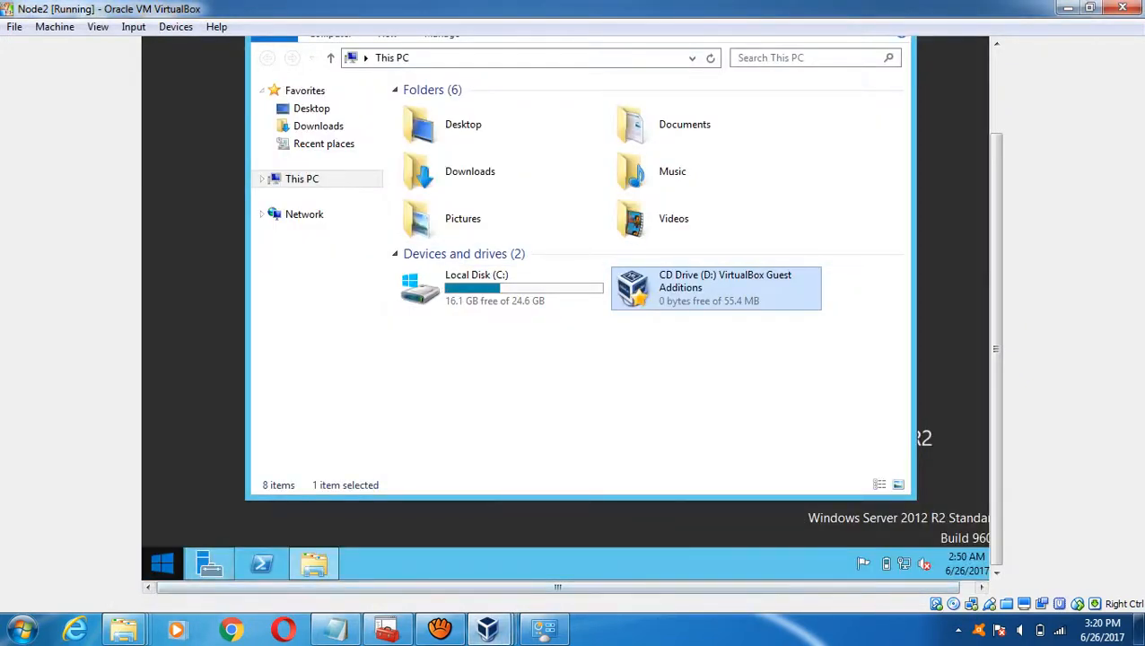
# - Open Node2's Control Panel from the Start screen
pyautogui.click(162, 563)
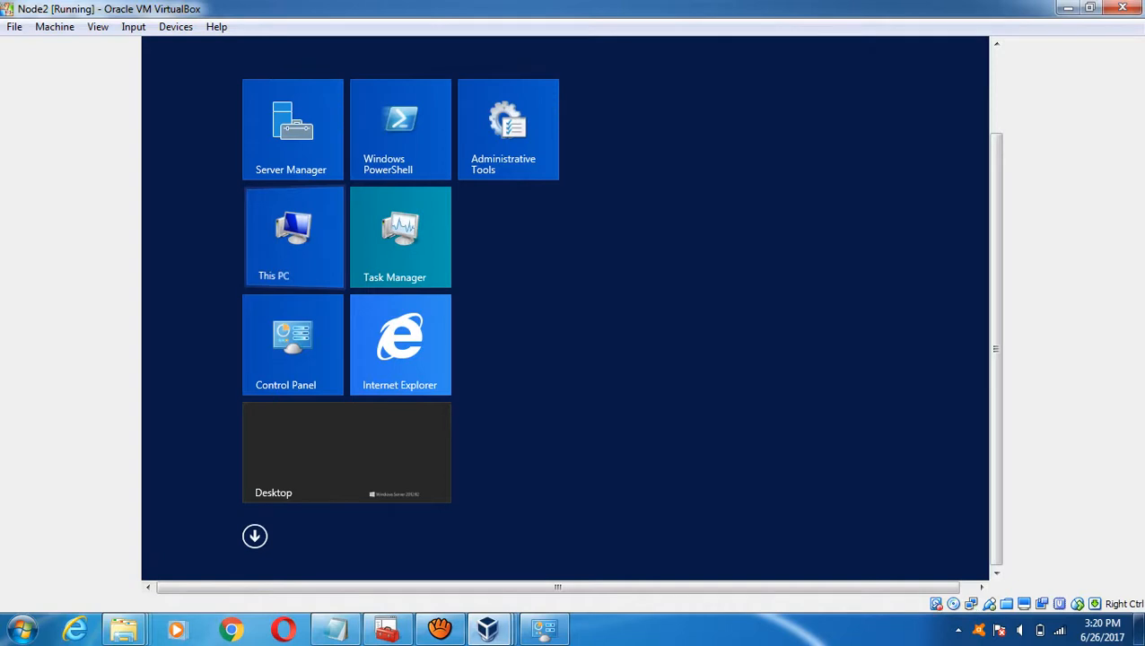
pyautogui.press('Escape')
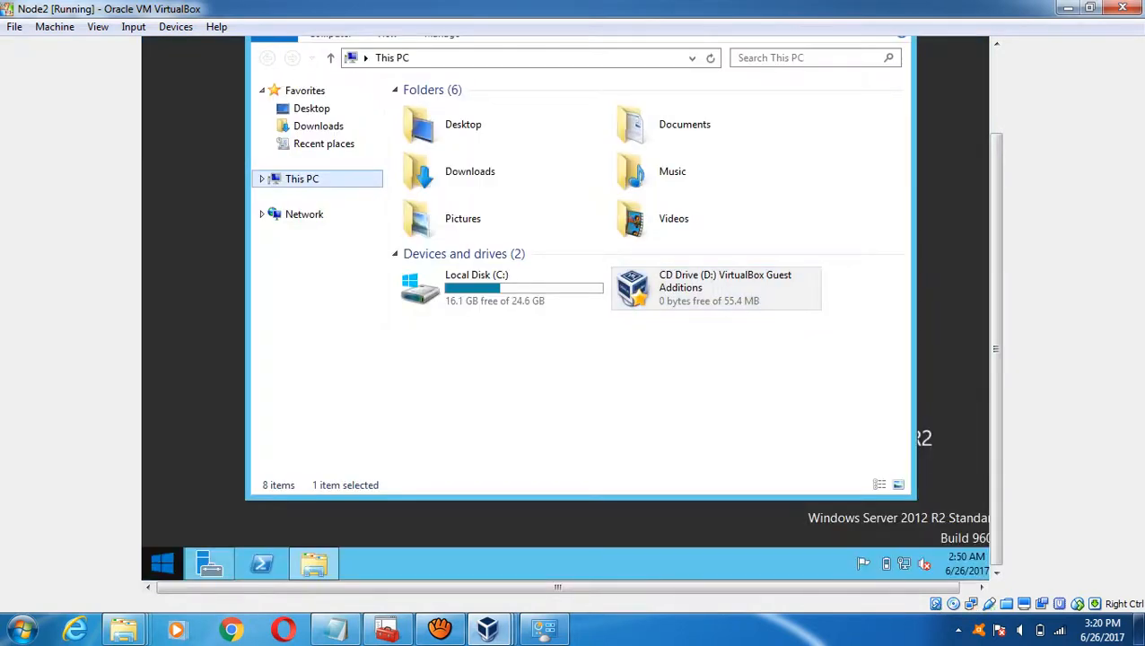
pyautogui.press('super')
pyautogui.press('Escape')
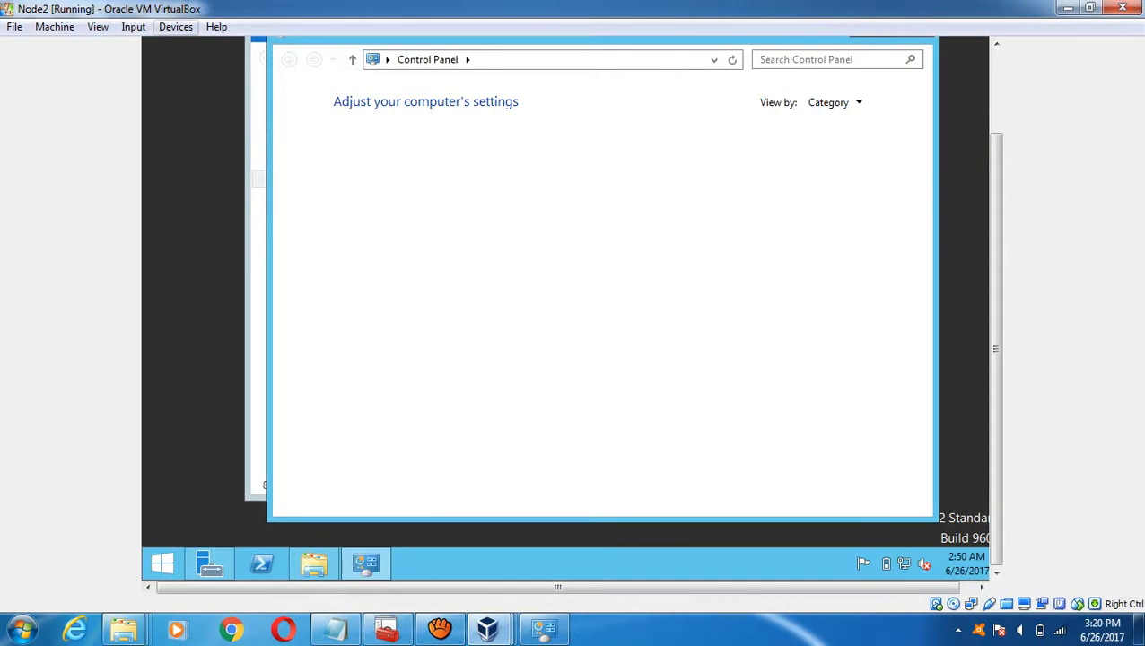
# - Eject the Guest Additions disc from Node2's virtual optical drive and confirm CD Drive (D:) is empty in This PC
pyautogui.click(176, 26)
pyautogui.click(243, 174)
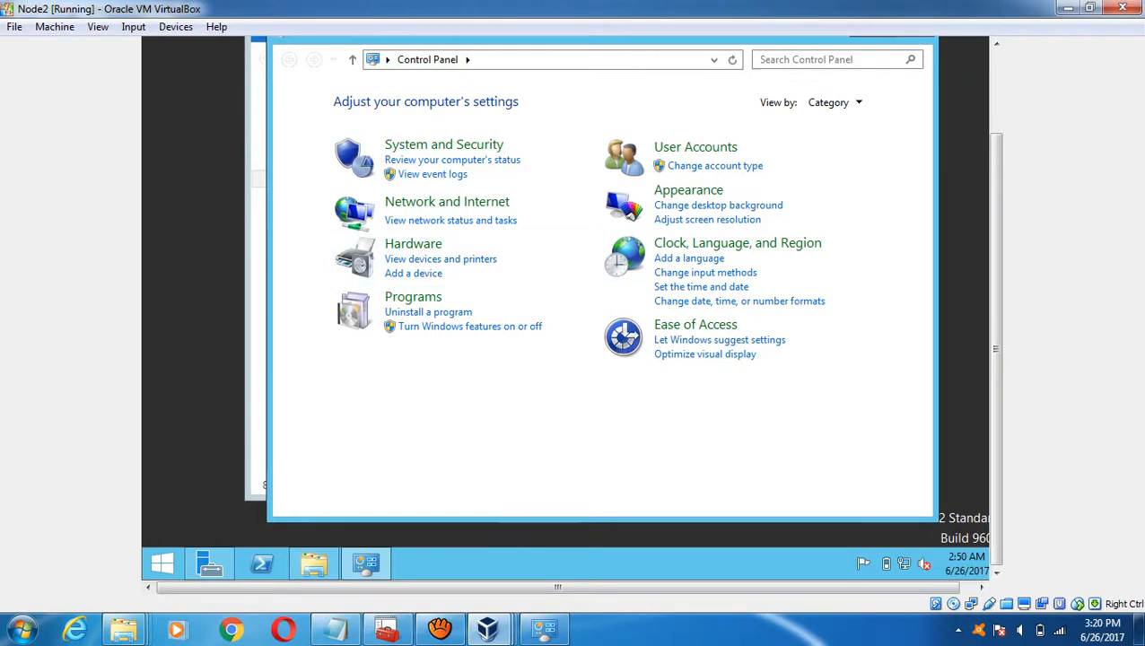
pyautogui.click(176, 26)
pyautogui.moveTo(213, 46)
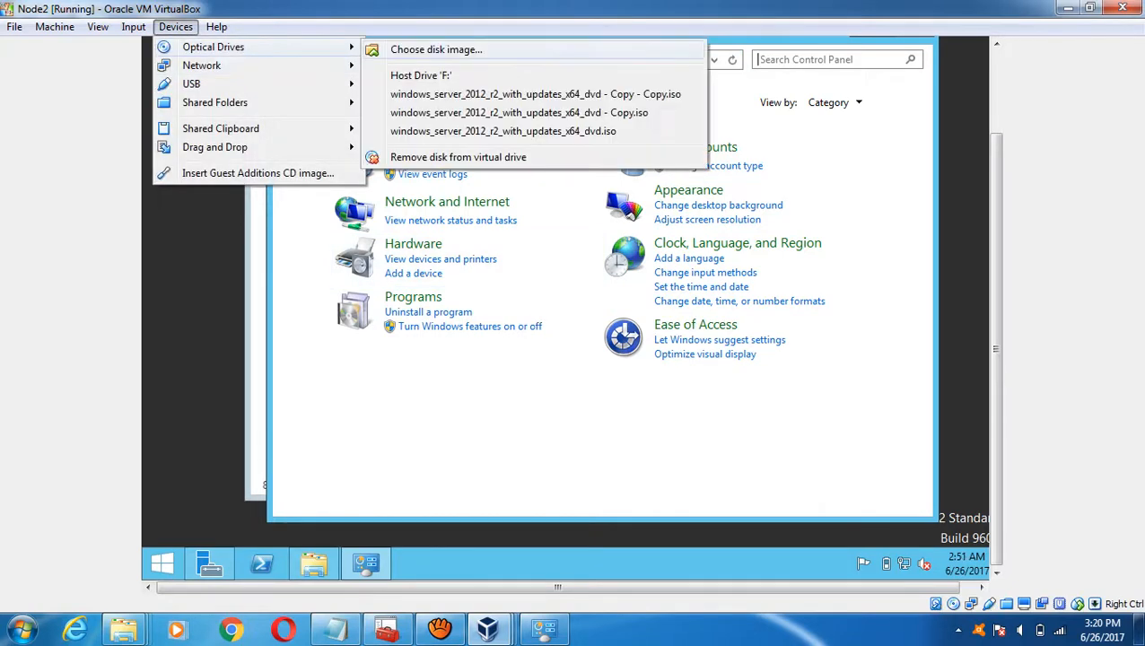
pyautogui.click(502, 131)
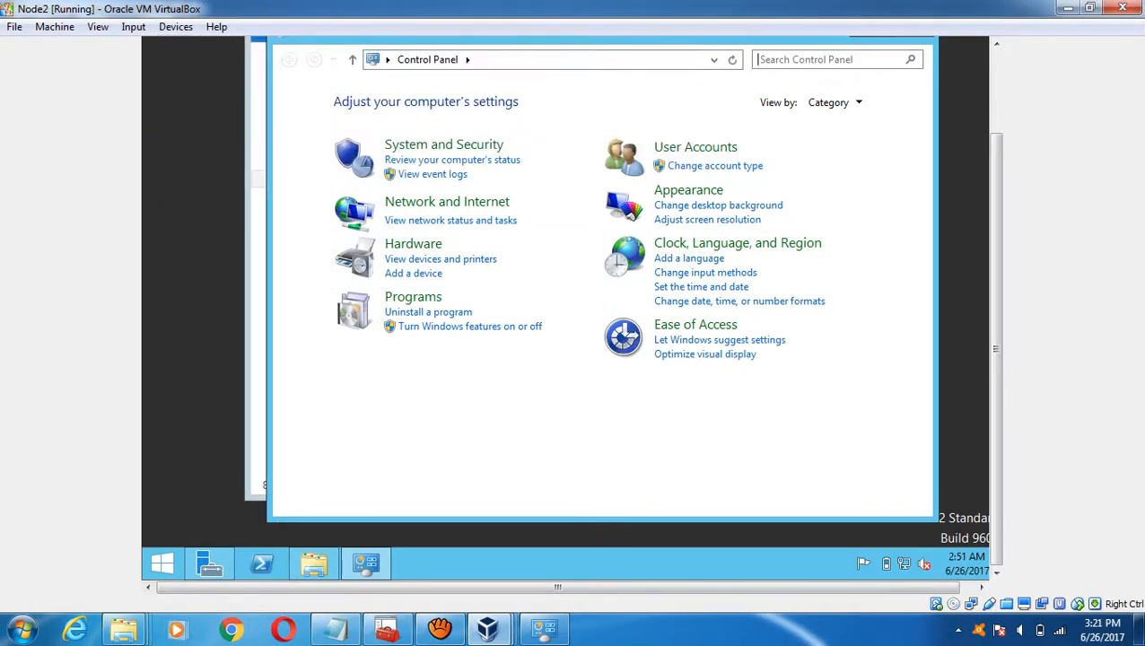
pyautogui.click(314, 563)
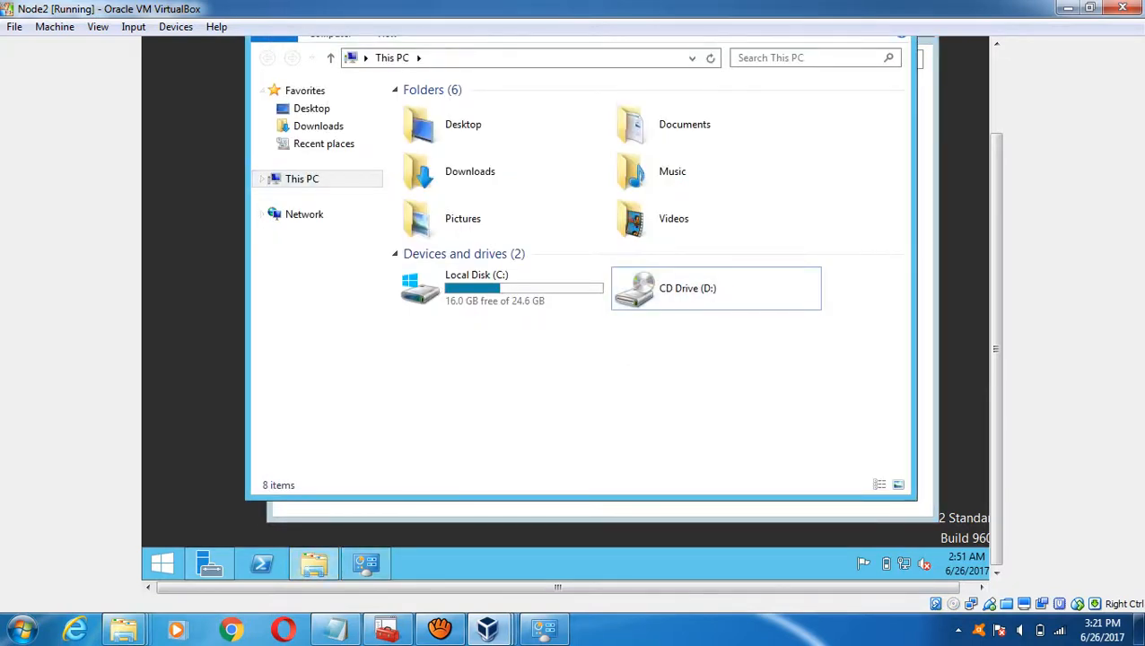
pyautogui.click(365, 564)
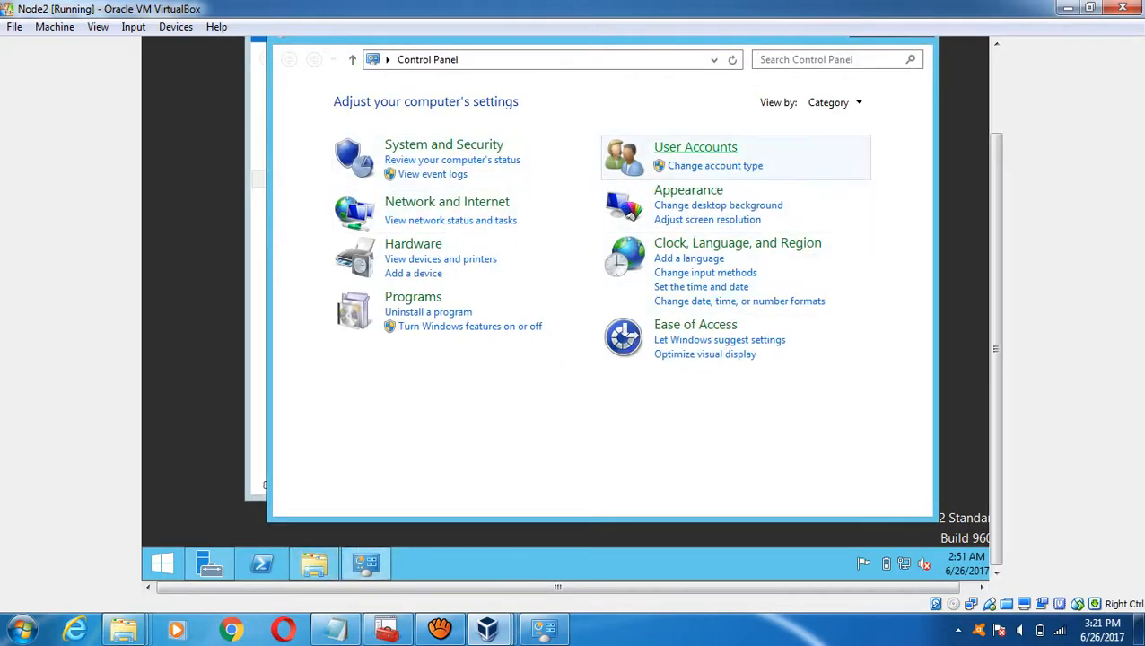
# - Set Node2's User Account Control slider to Never notify, then return to the Control Panel home
pyautogui.click(695, 148)
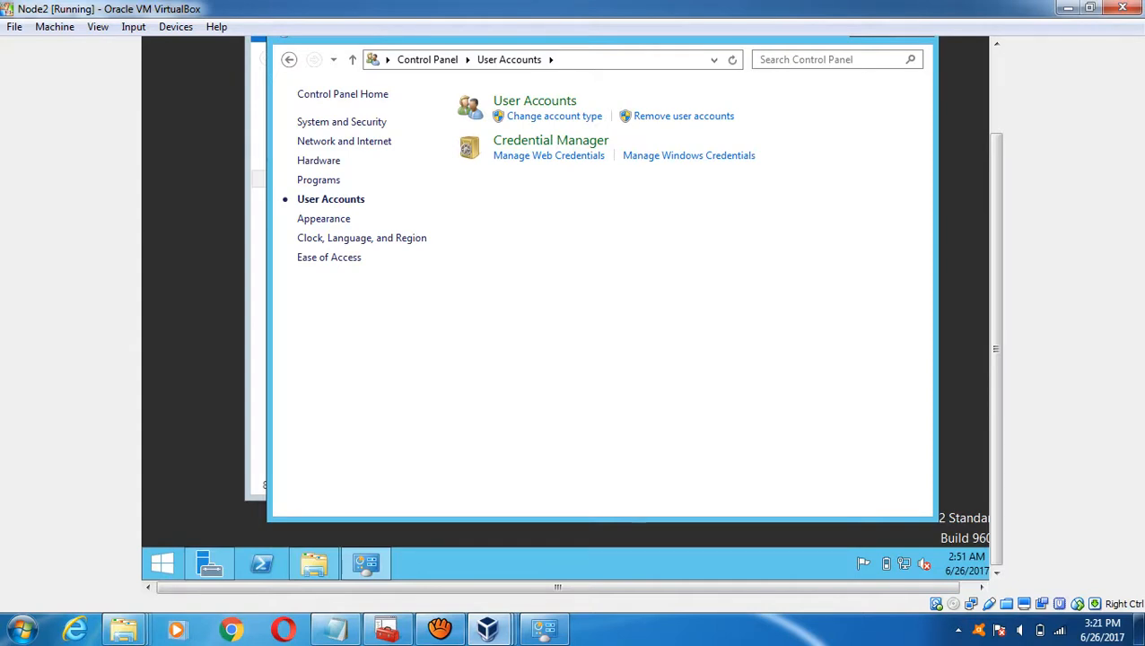
pyautogui.click(534, 100)
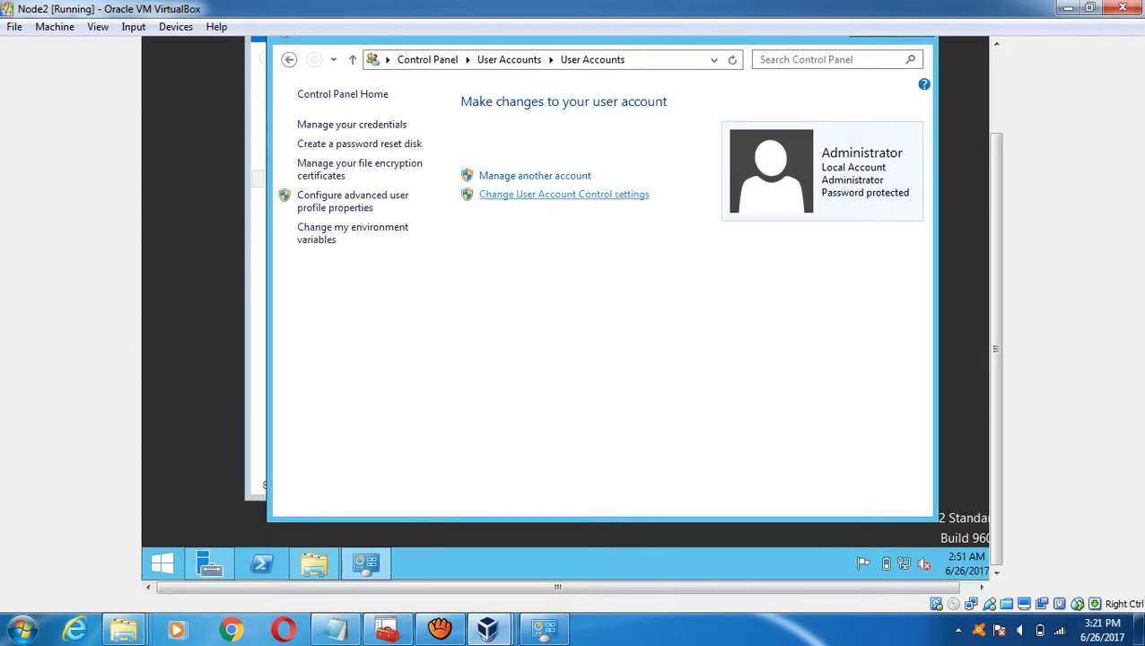
pyautogui.click(564, 194)
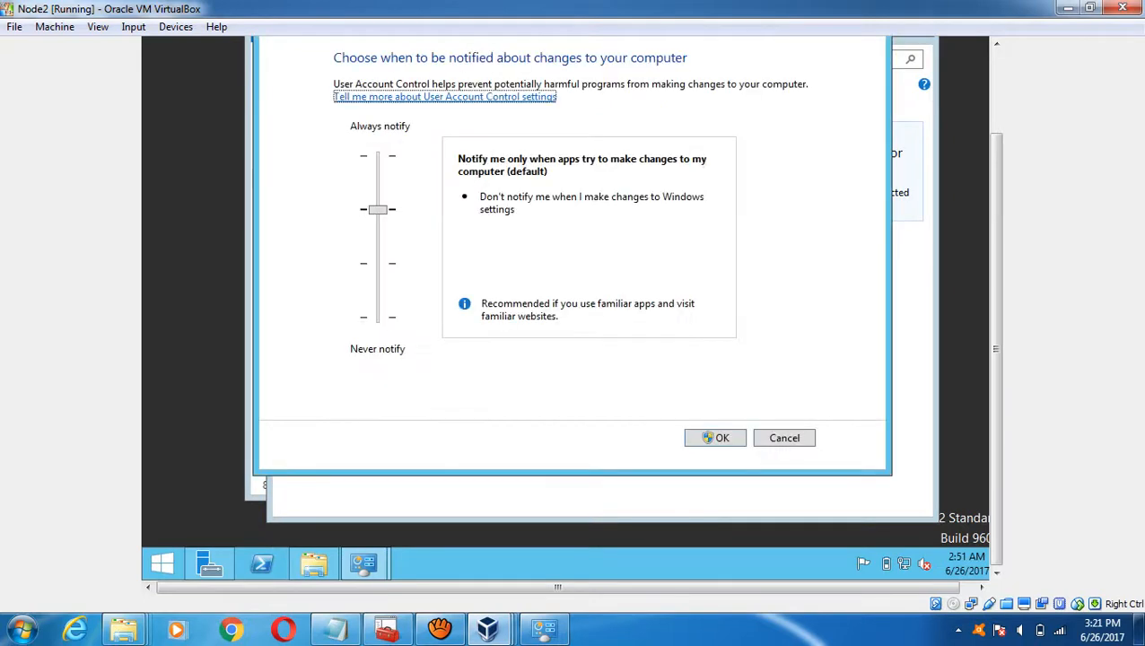
pyautogui.press('Tab')
pyautogui.press('Down')
pyautogui.press('Down')
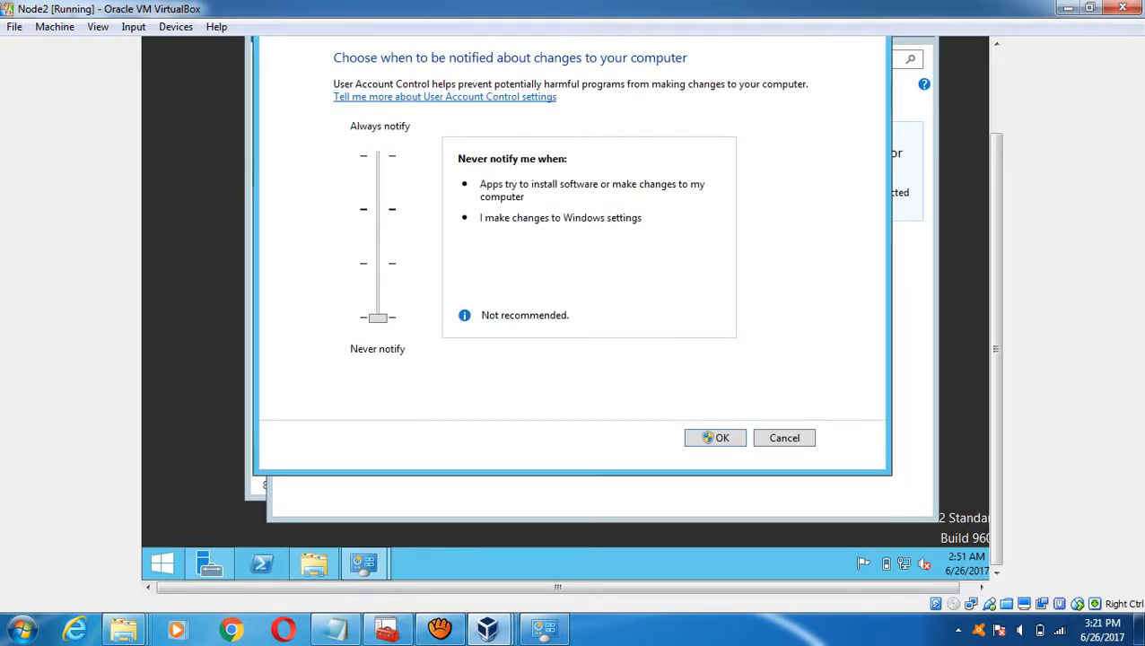
pyautogui.press('Return')
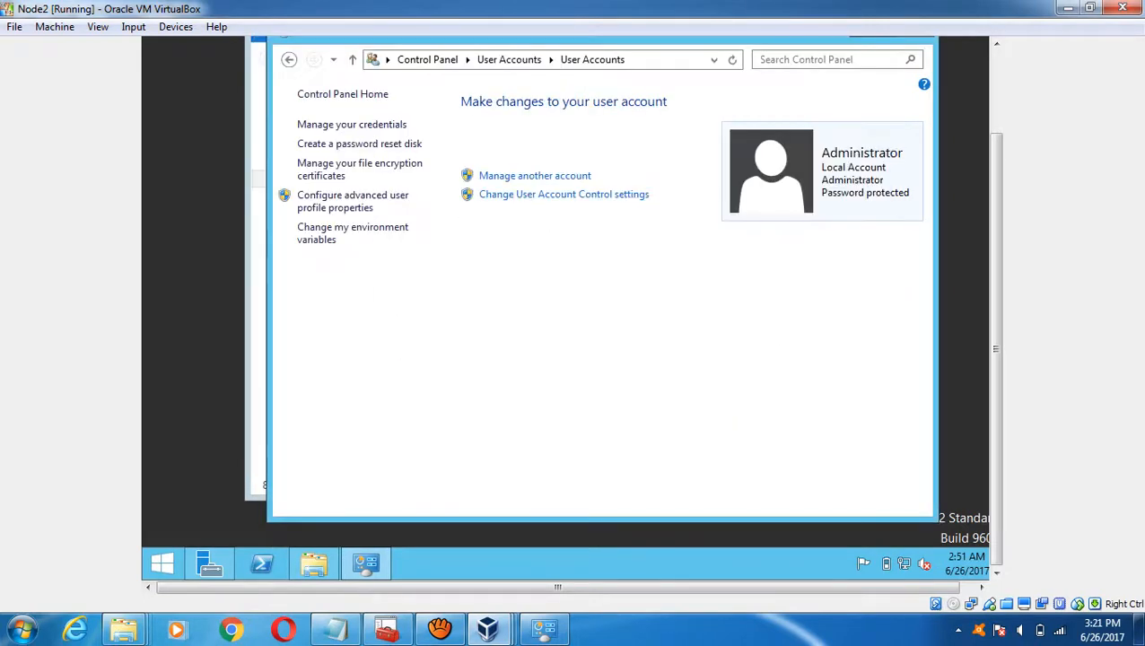
pyautogui.click(427, 59)
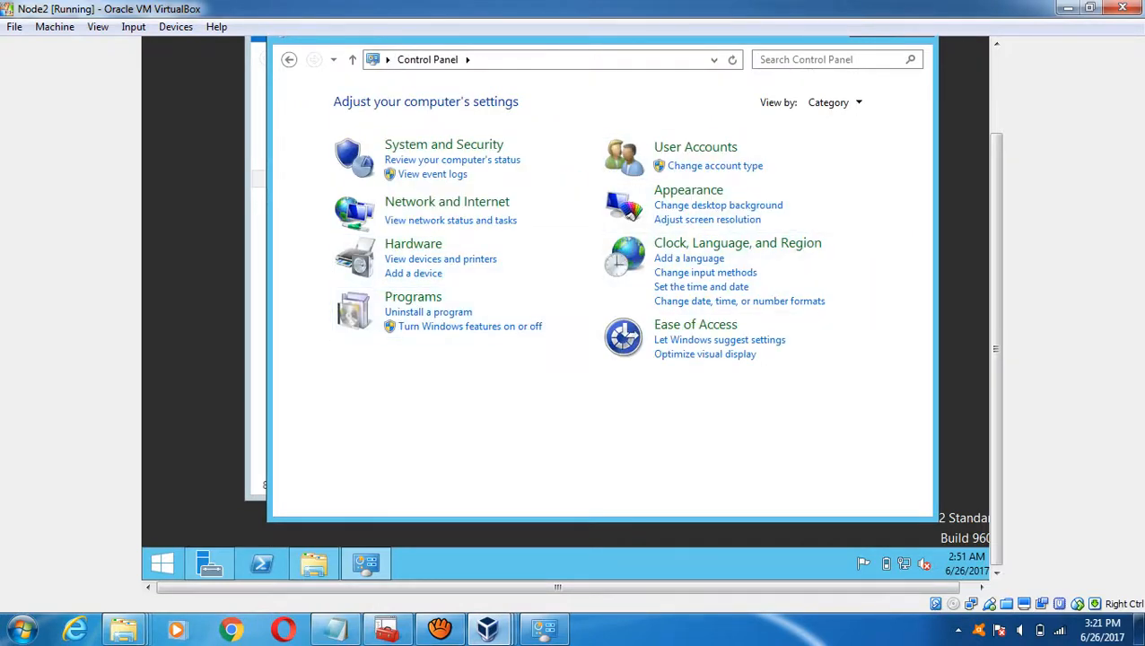
# - Turn off Windows Firewall on Node2 for both Private and Public network settings
pyautogui.click(443, 145)
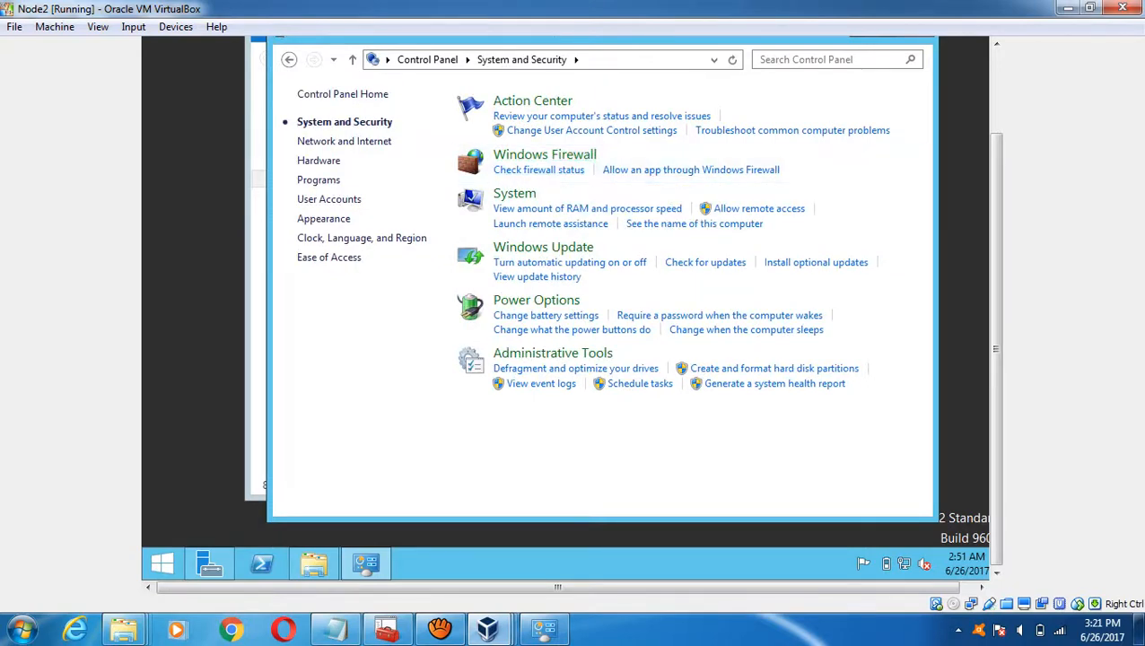
pyautogui.click(545, 154)
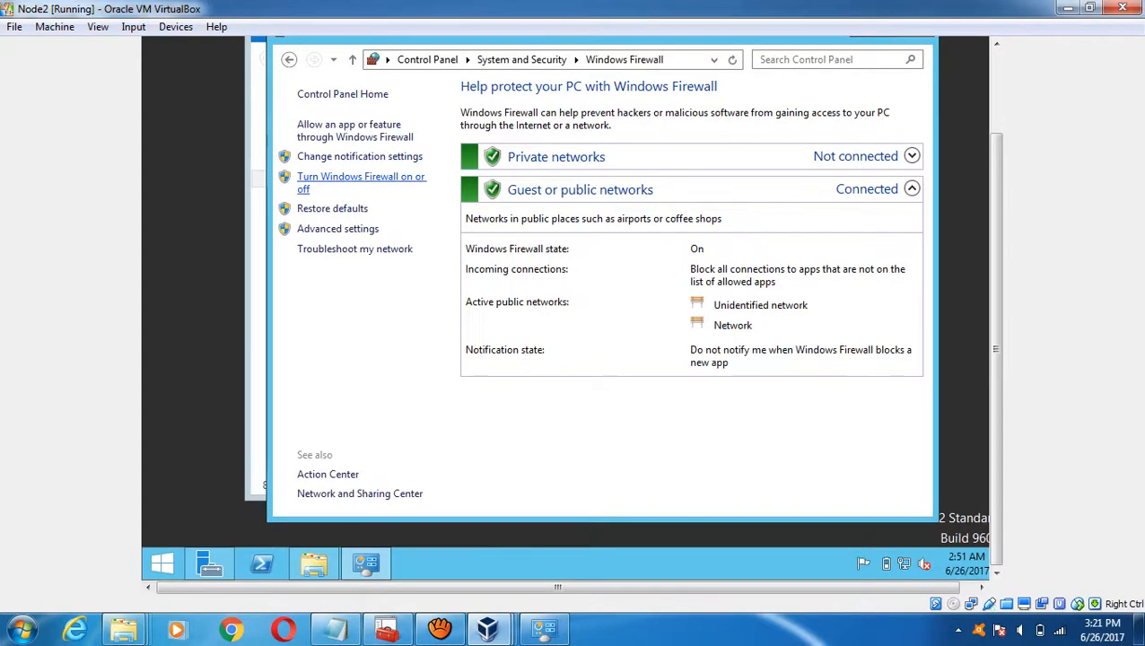
pyautogui.click(361, 177)
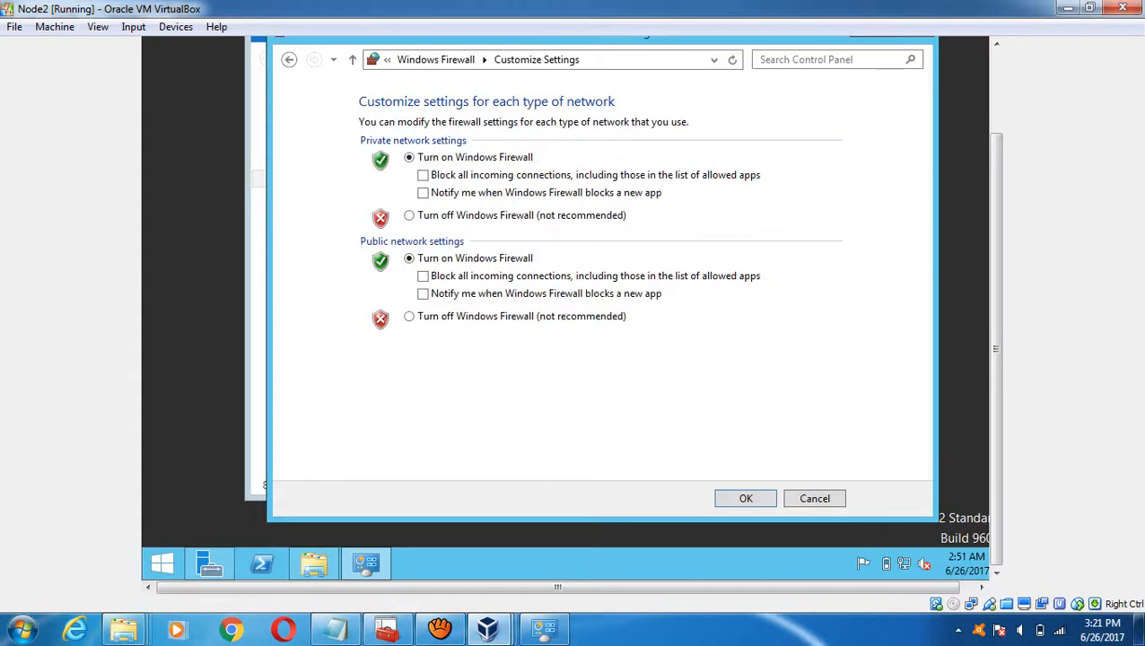
pyautogui.click(409, 215)
pyautogui.click(409, 315)
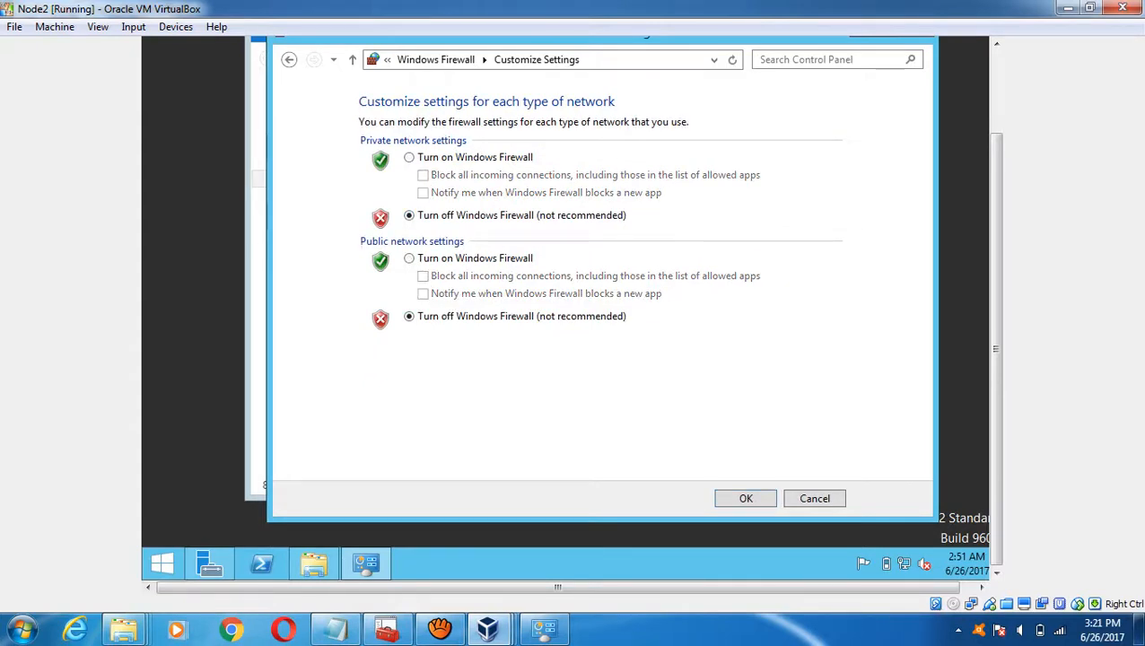
pyautogui.click(745, 498)
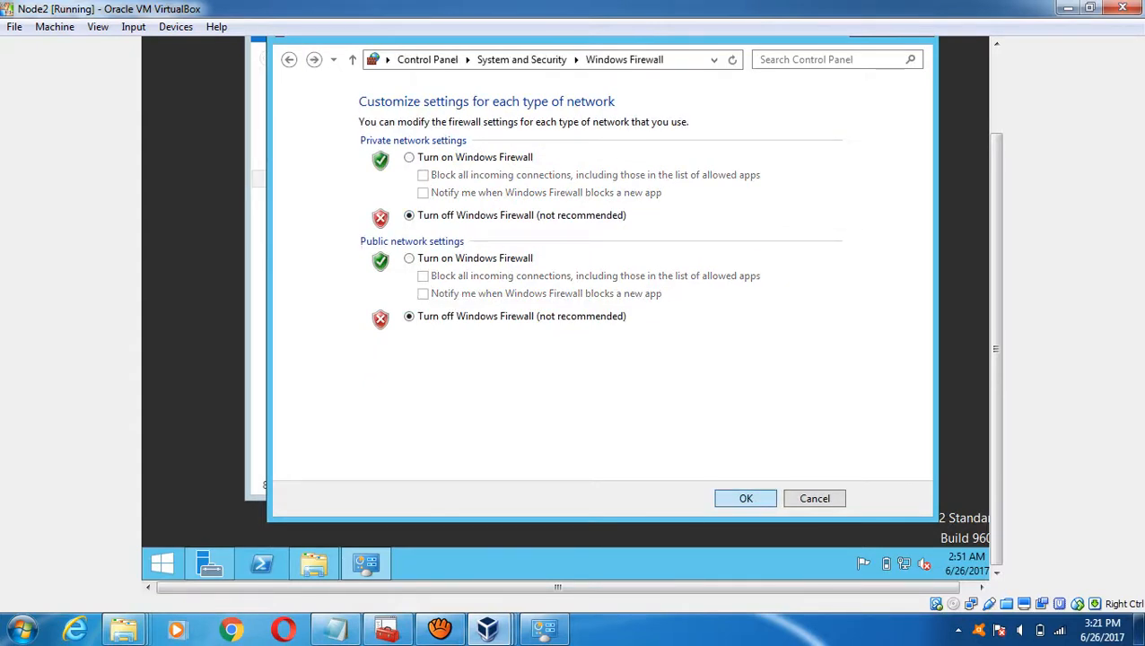
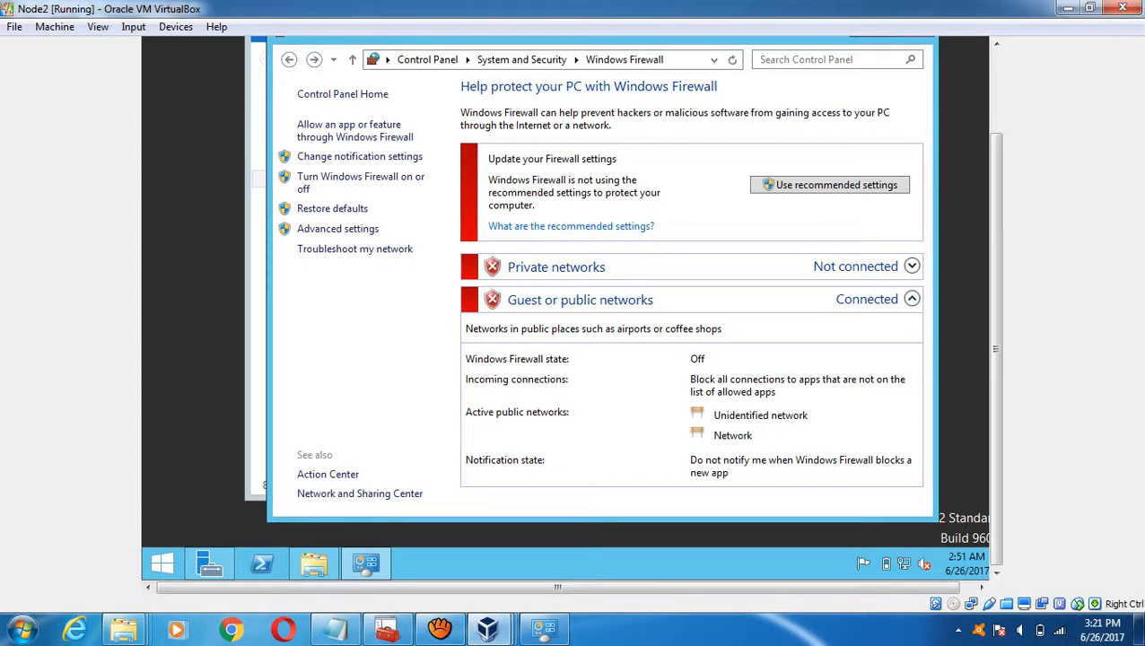
# - Bring the DC [Running] VM window forward to see its .NET Framework 3.5 installation progress
pyautogui.click(487, 628)
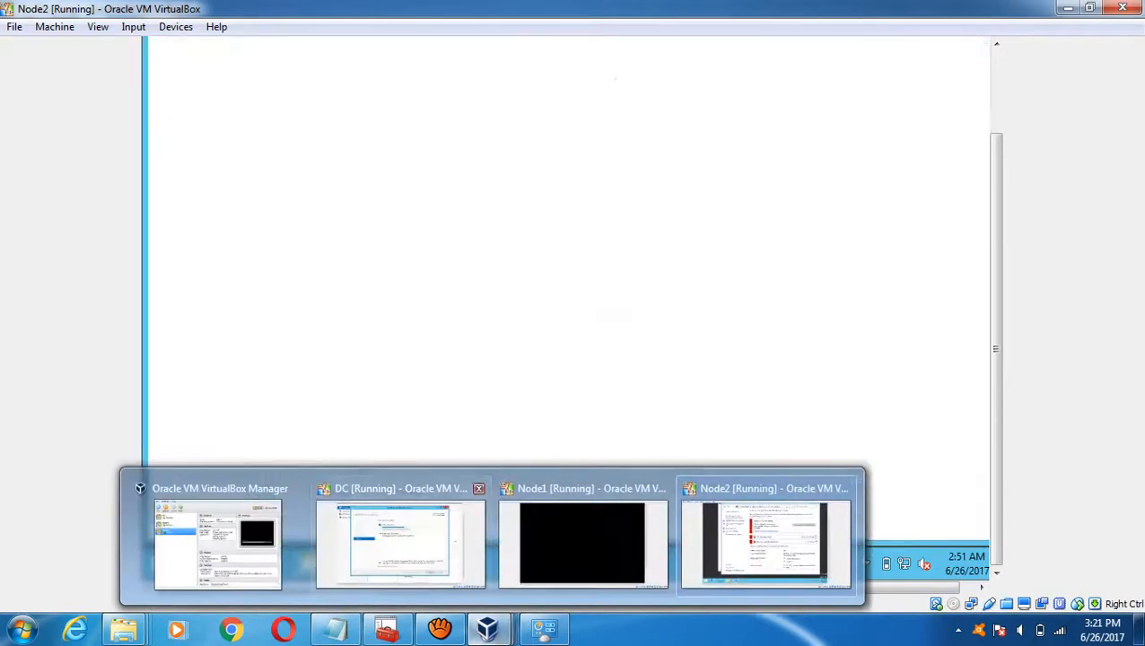
pyautogui.click(400, 542)
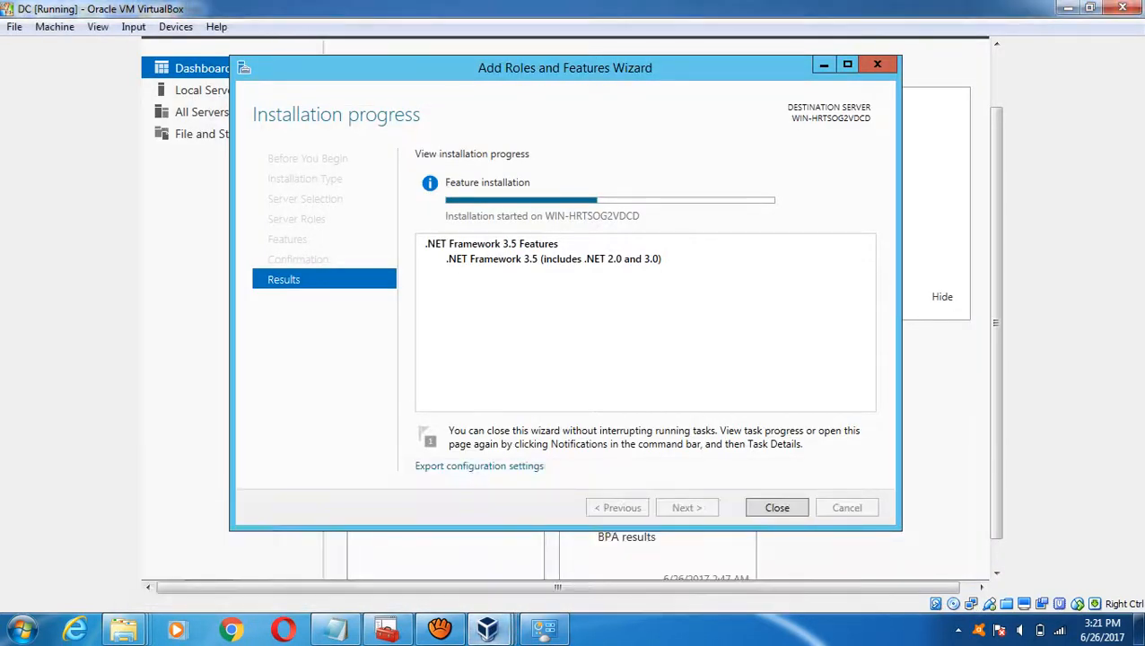
# - Back on Node2, set the Domain profile firewall state to Off in the firewall properties and apply
pyautogui.click(1065, 7)
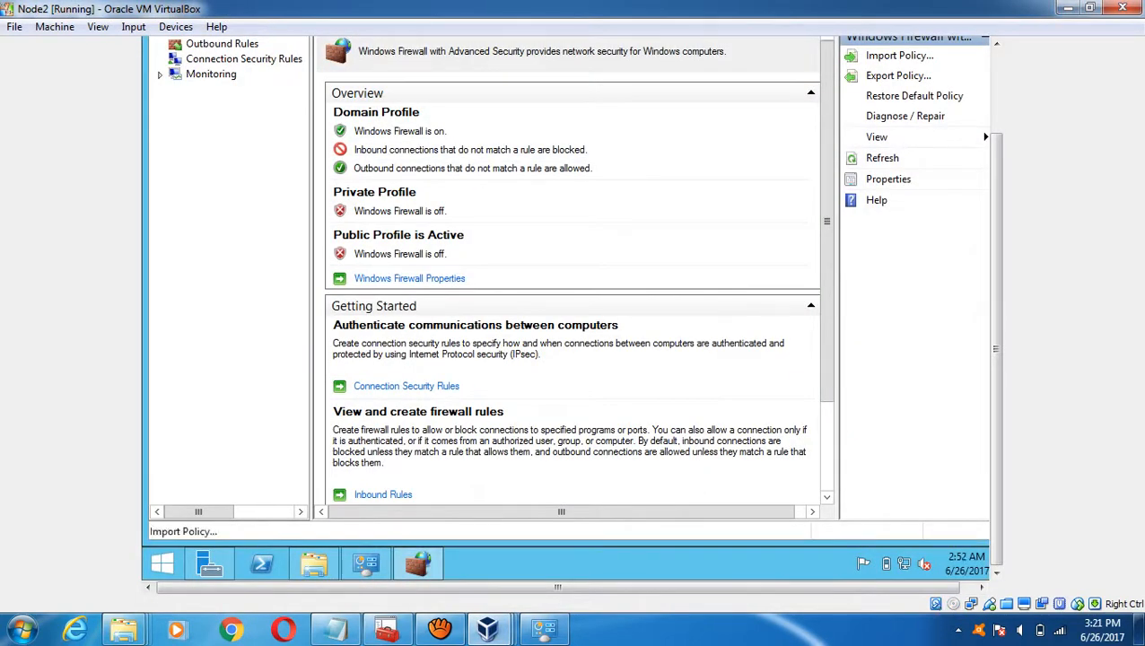
pyautogui.click(995, 90)
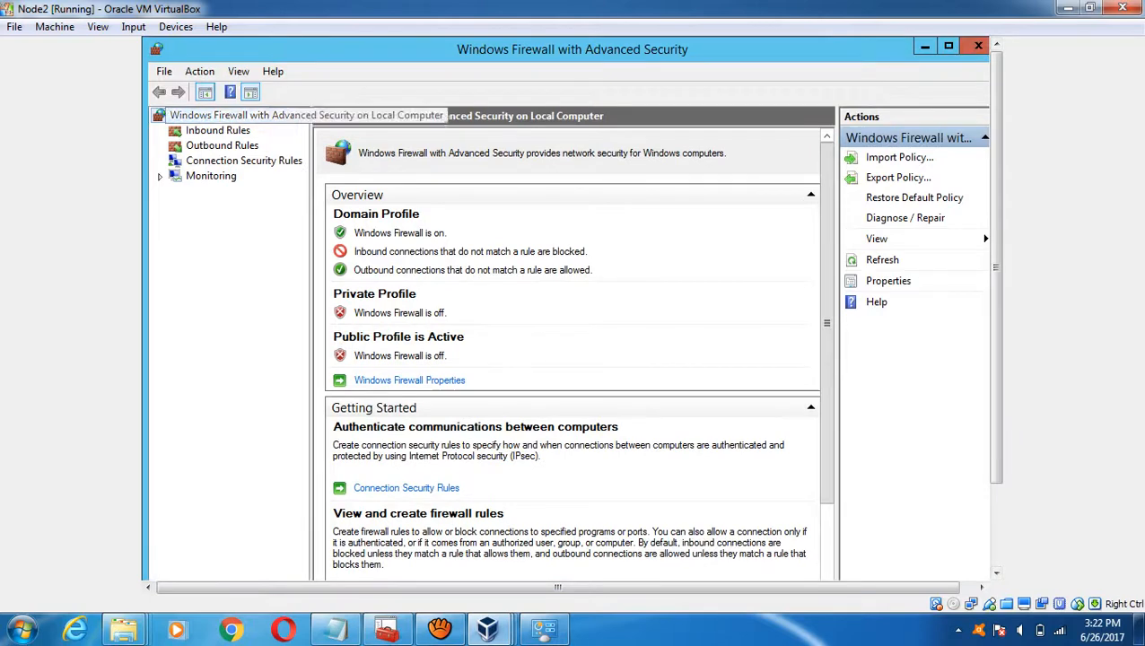
pyautogui.rightClick(204, 119)
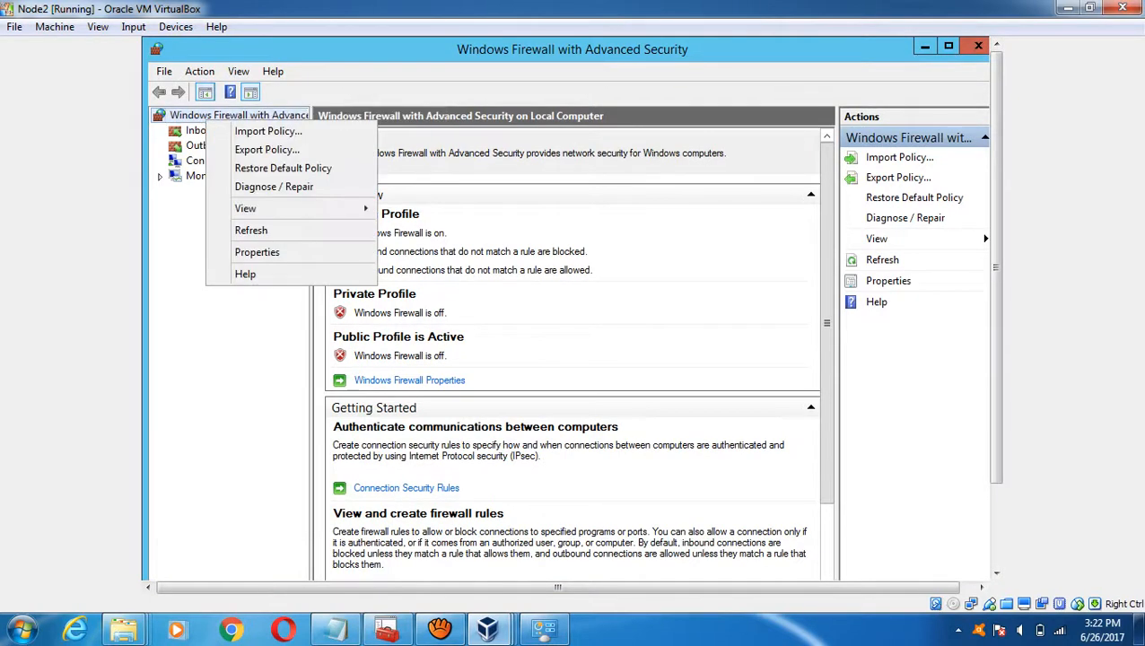
pyautogui.click(256, 252)
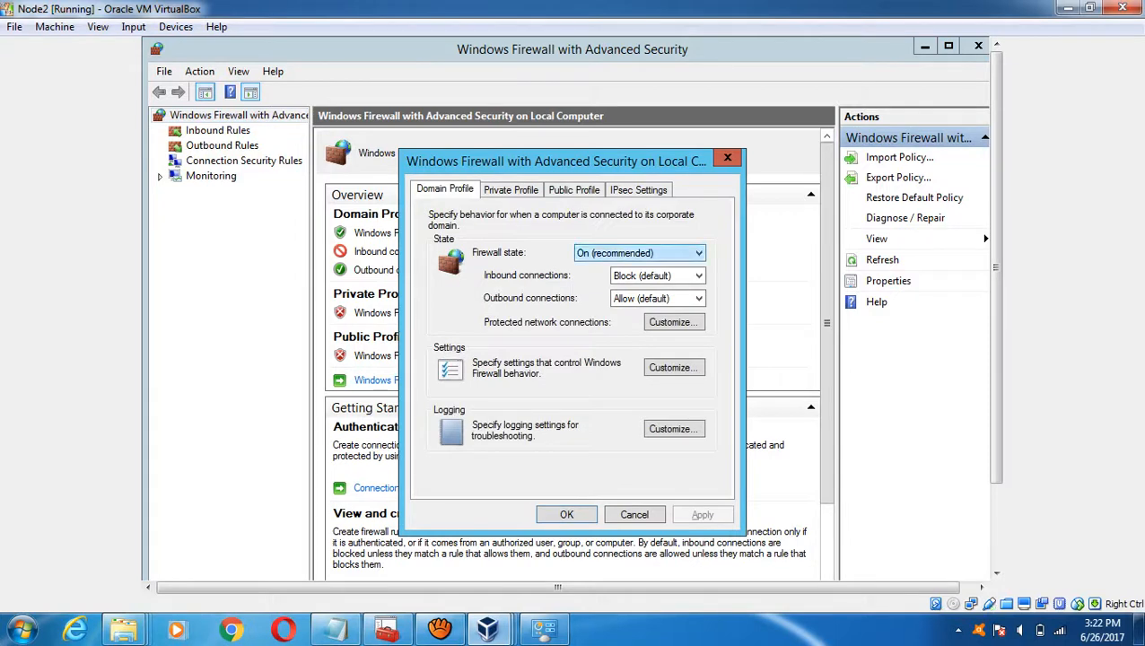
pyautogui.click(639, 252)
pyautogui.click(592, 277)
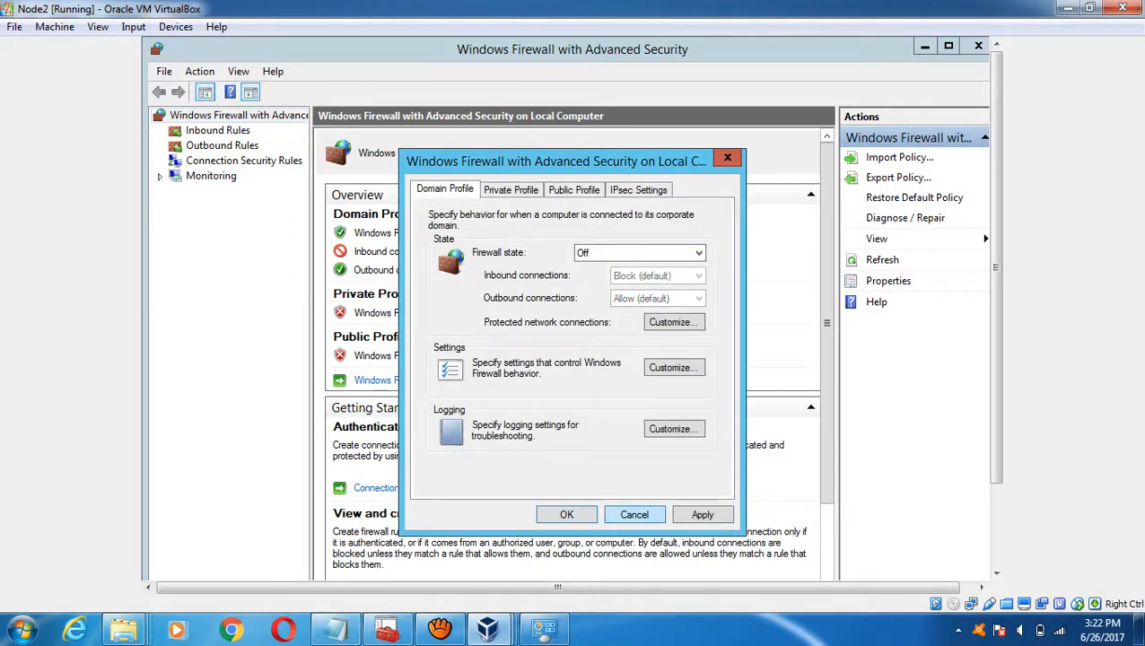
pyautogui.click(702, 514)
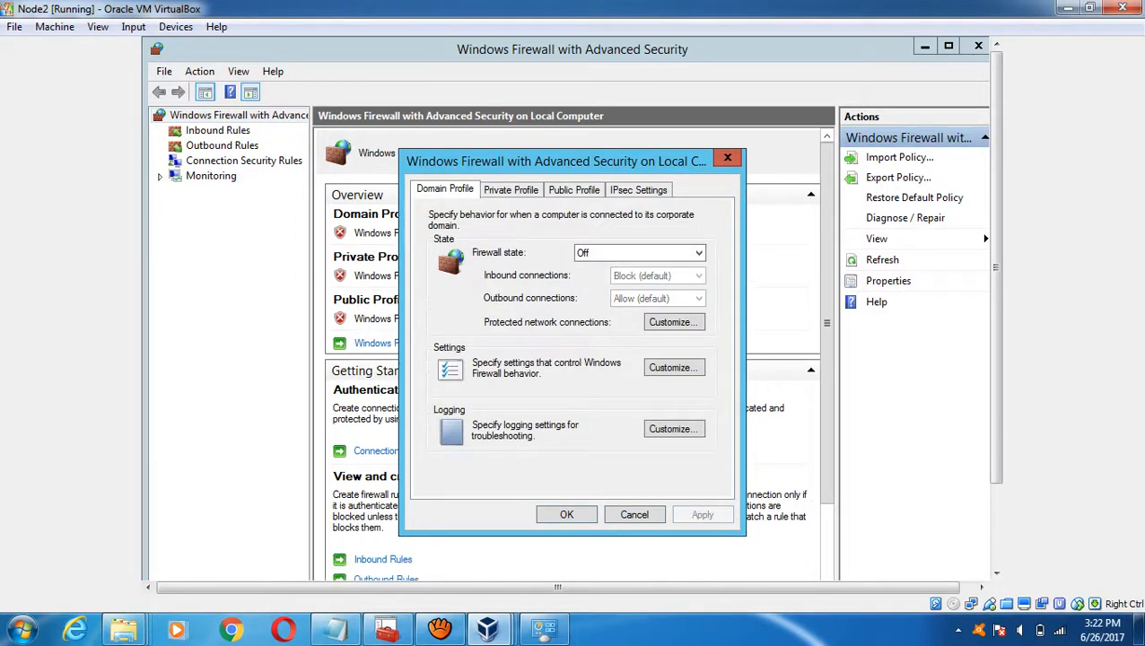
pyautogui.press('Return')
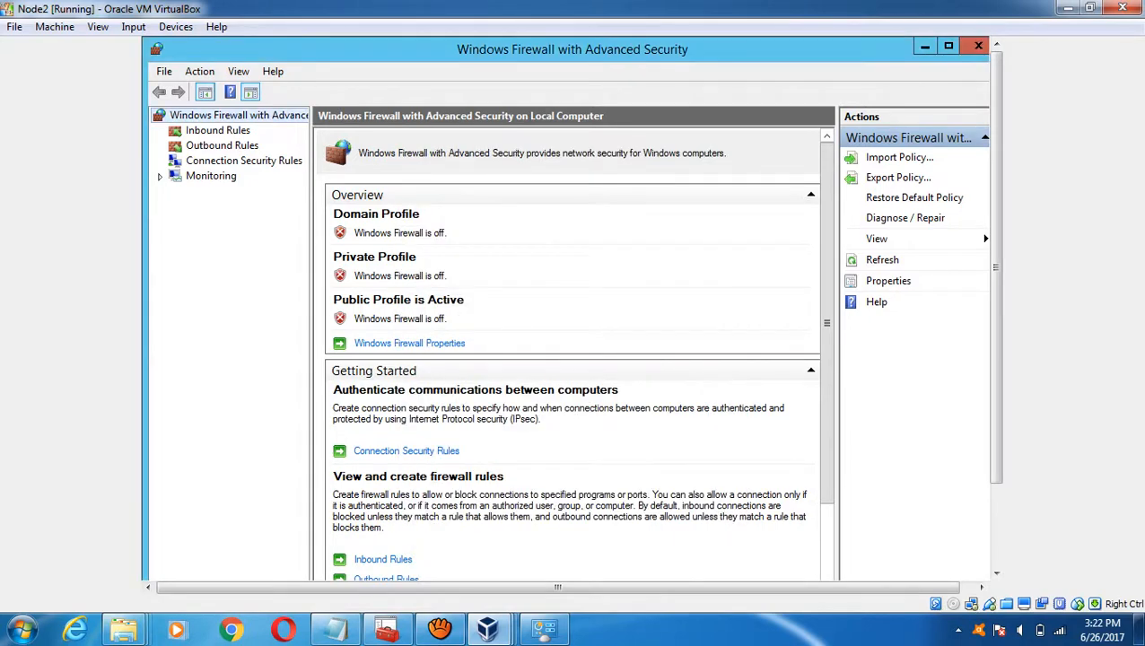
# - Reopen the firewall properties to verify the Private and Domain profile states
pyautogui.rightClick(192, 117)
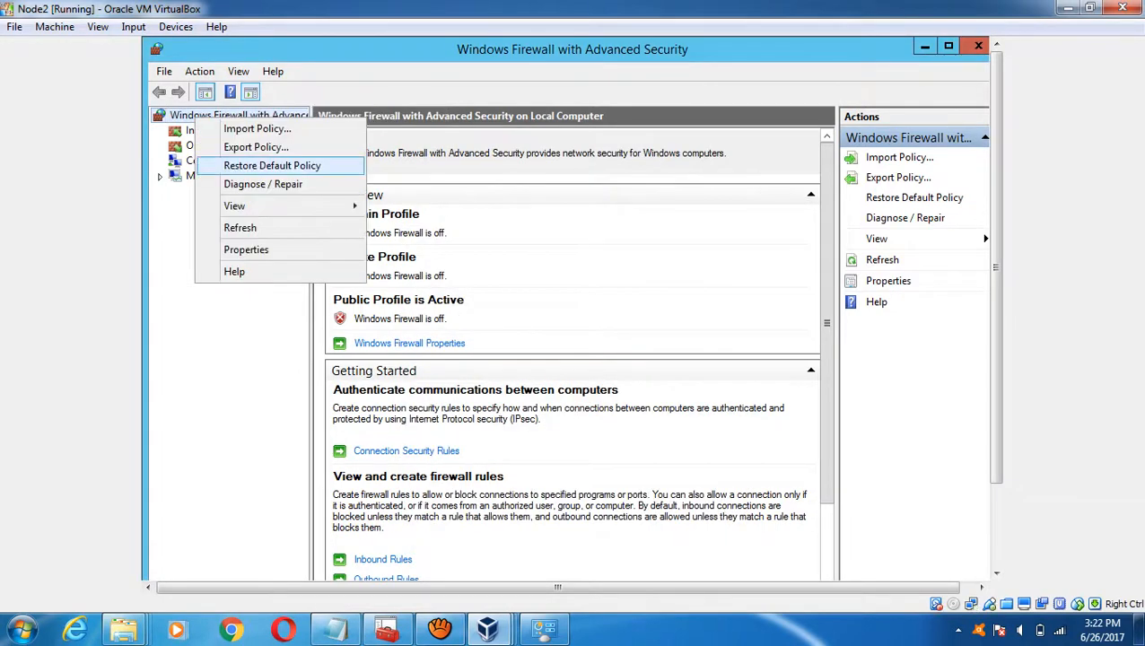
pyautogui.click(246, 250)
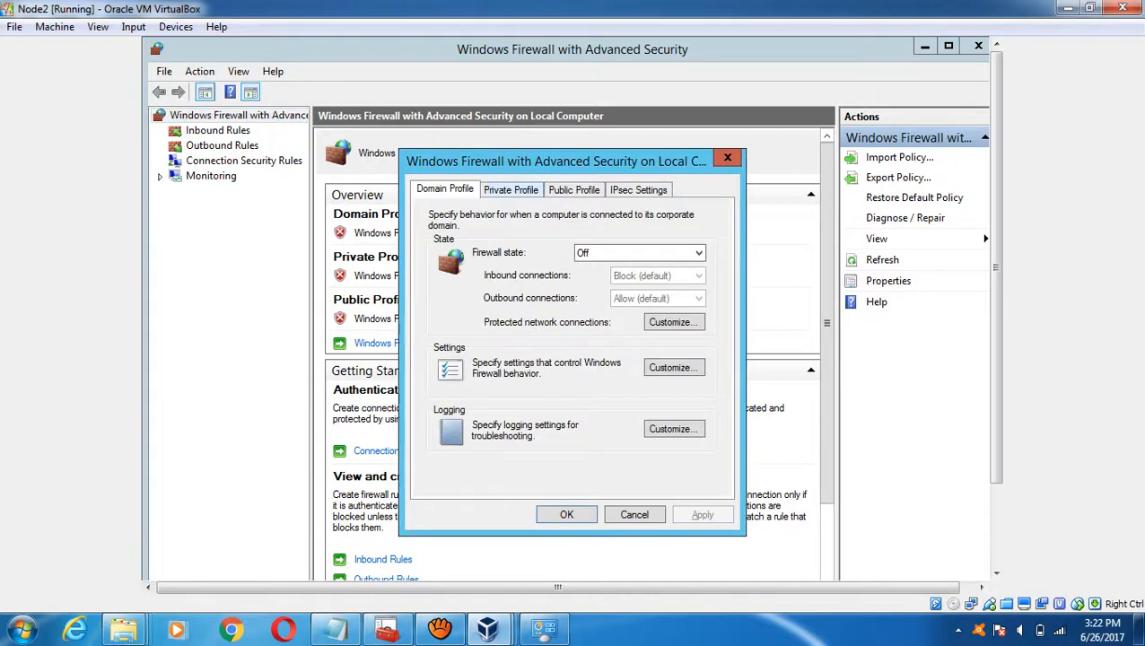
pyautogui.click(510, 190)
pyautogui.click(444, 188)
pyautogui.click(727, 158)
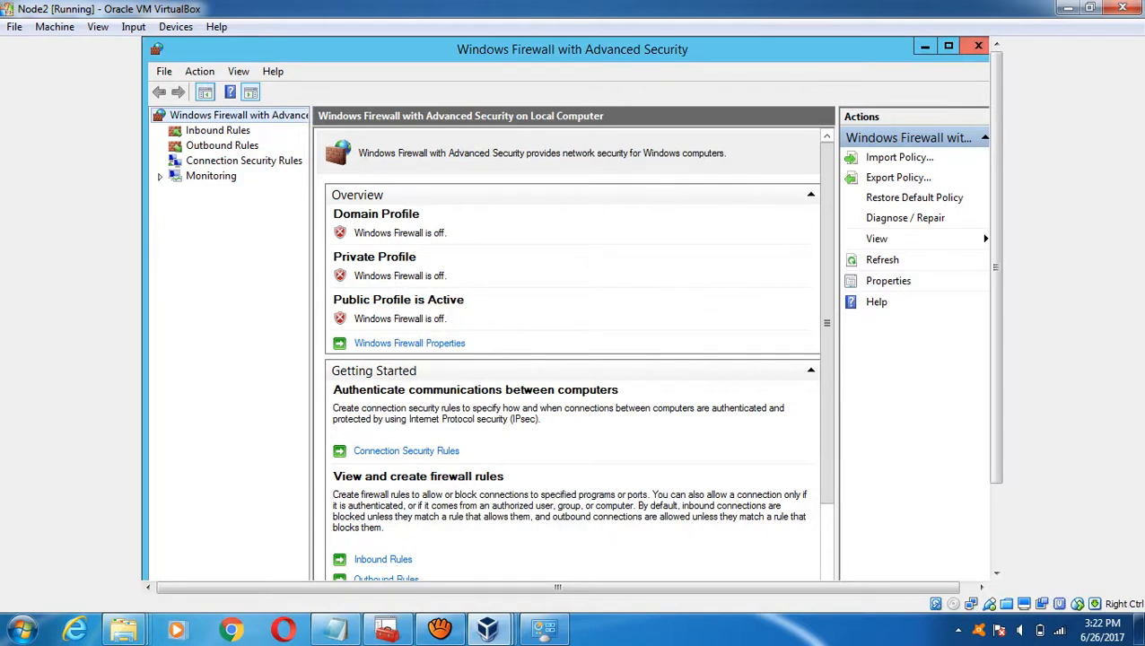
# - Close the advanced firewall console, the Windows Firewall control panel and This PC
pyautogui.click(977, 45)
pyautogui.scroll(-3, 565, 308)
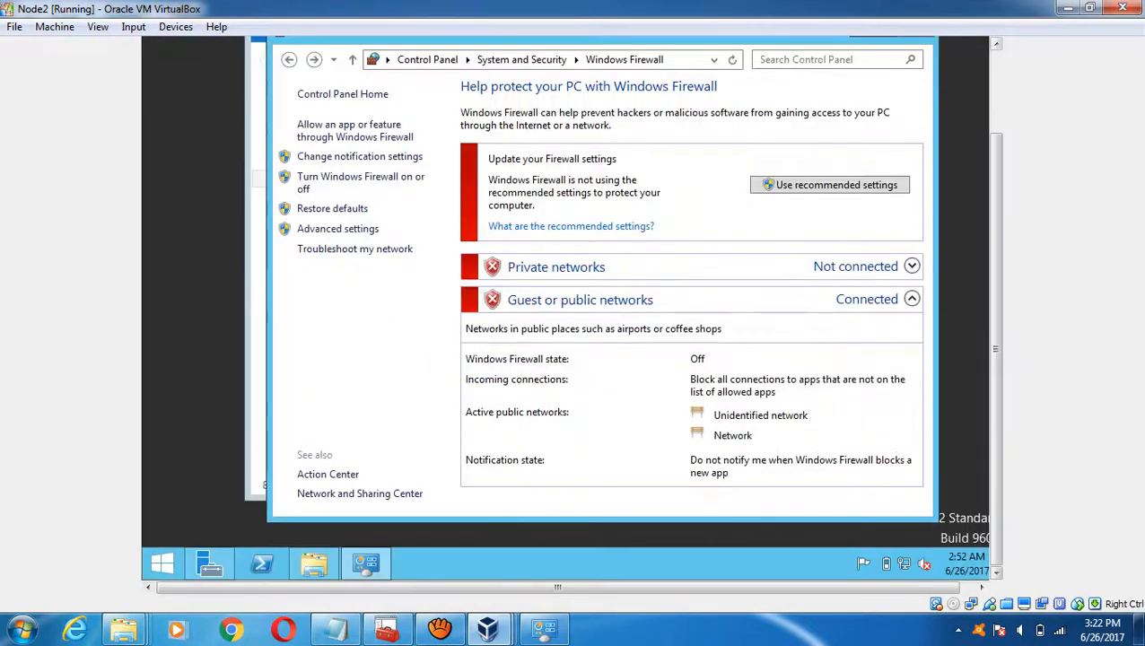
pyautogui.scroll(3, 566, 307)
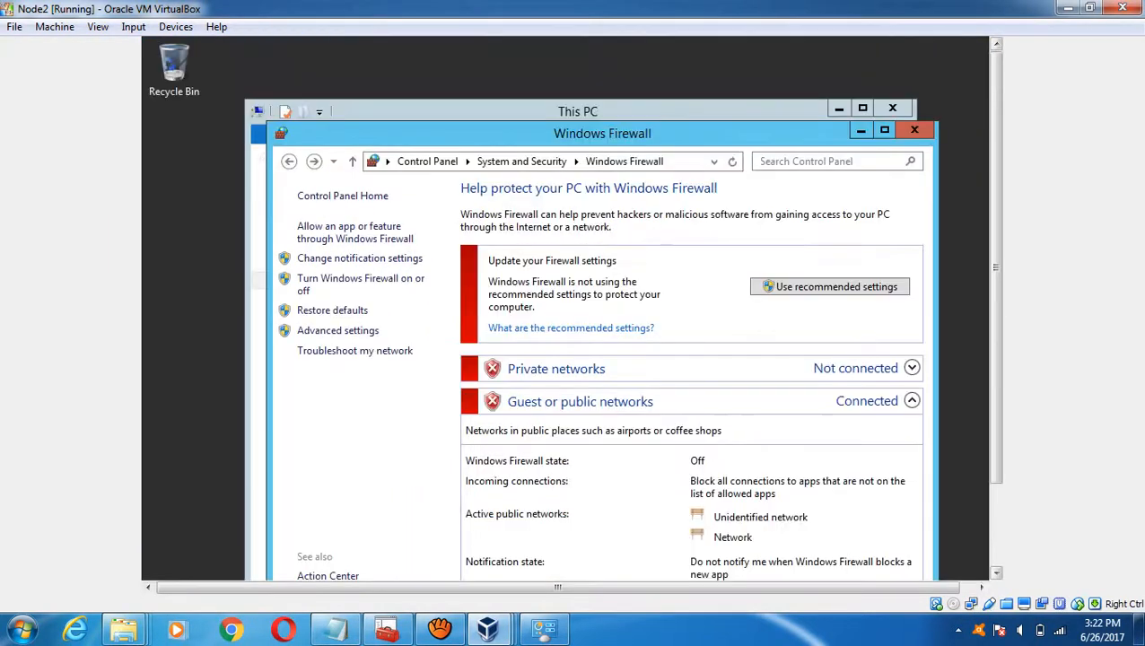
pyautogui.click(913, 129)
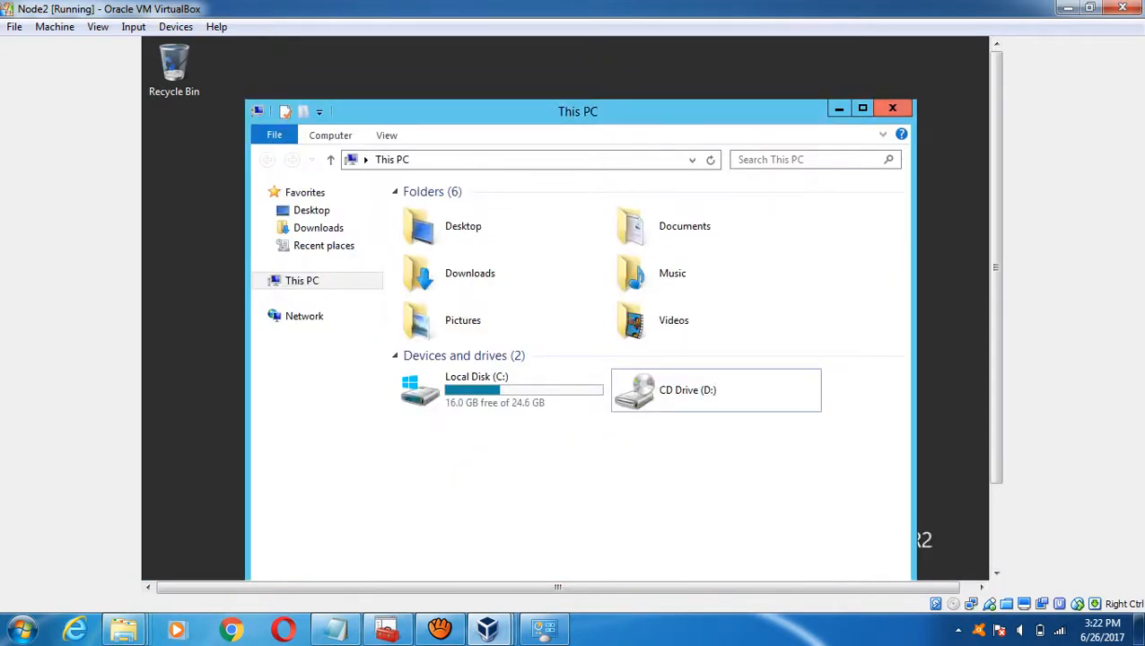
pyautogui.click(892, 108)
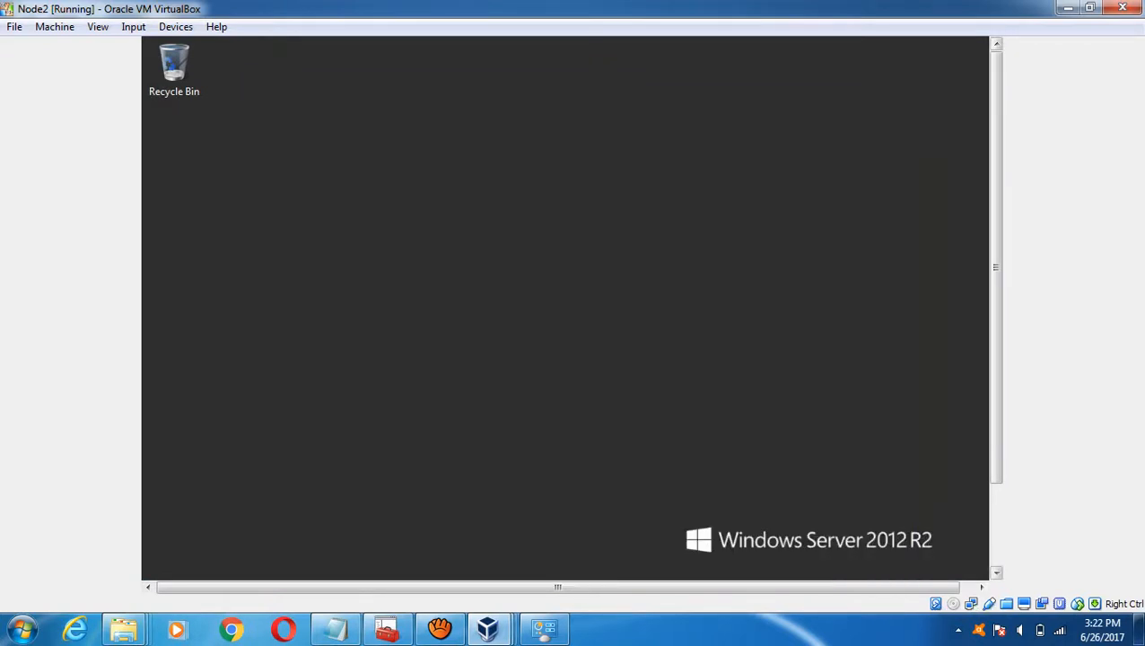
pyautogui.scroll(-3, 565, 308)
# - Change the computer name to Node2 from This PC's system properties
pyautogui.click(161, 564)
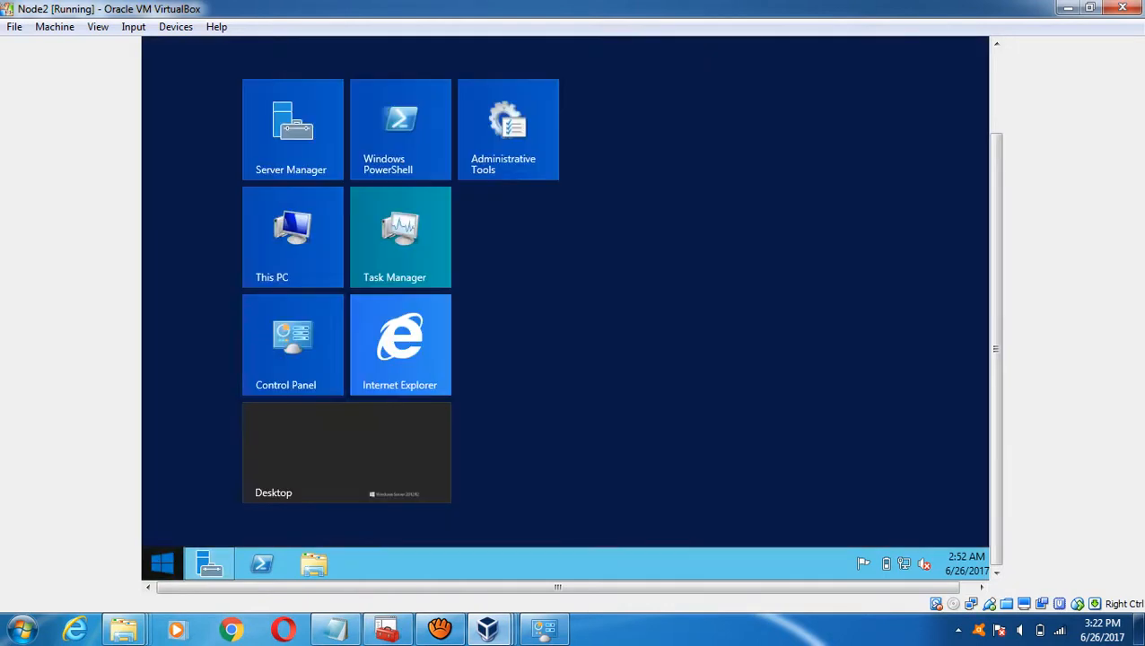
pyautogui.rightClick(280, 267)
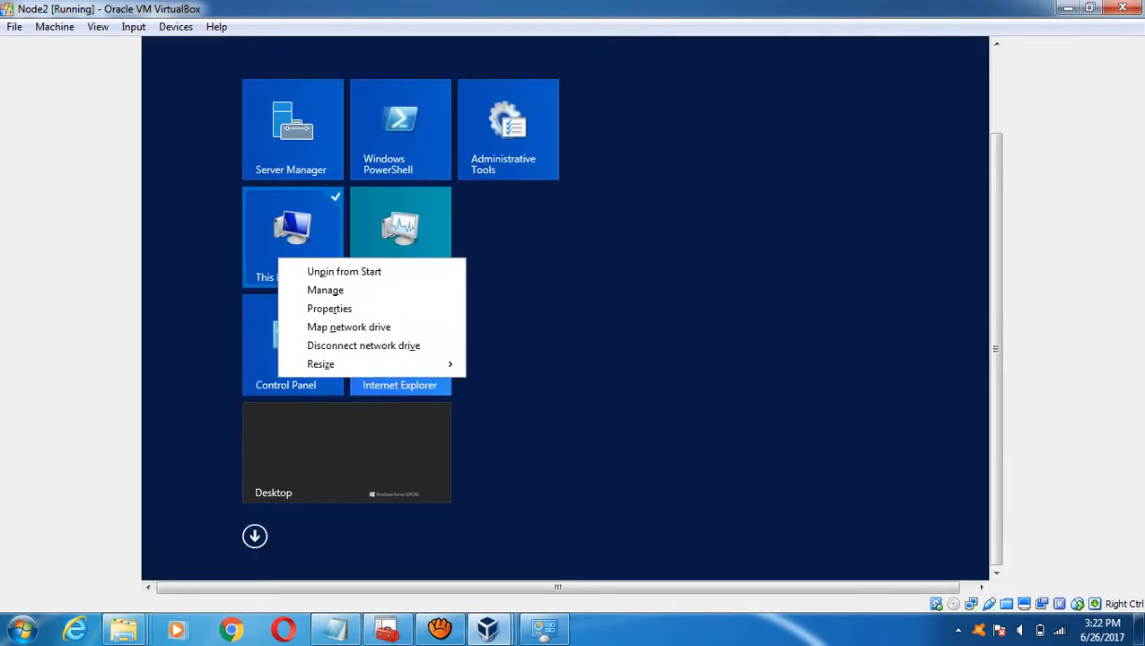
pyautogui.click(329, 308)
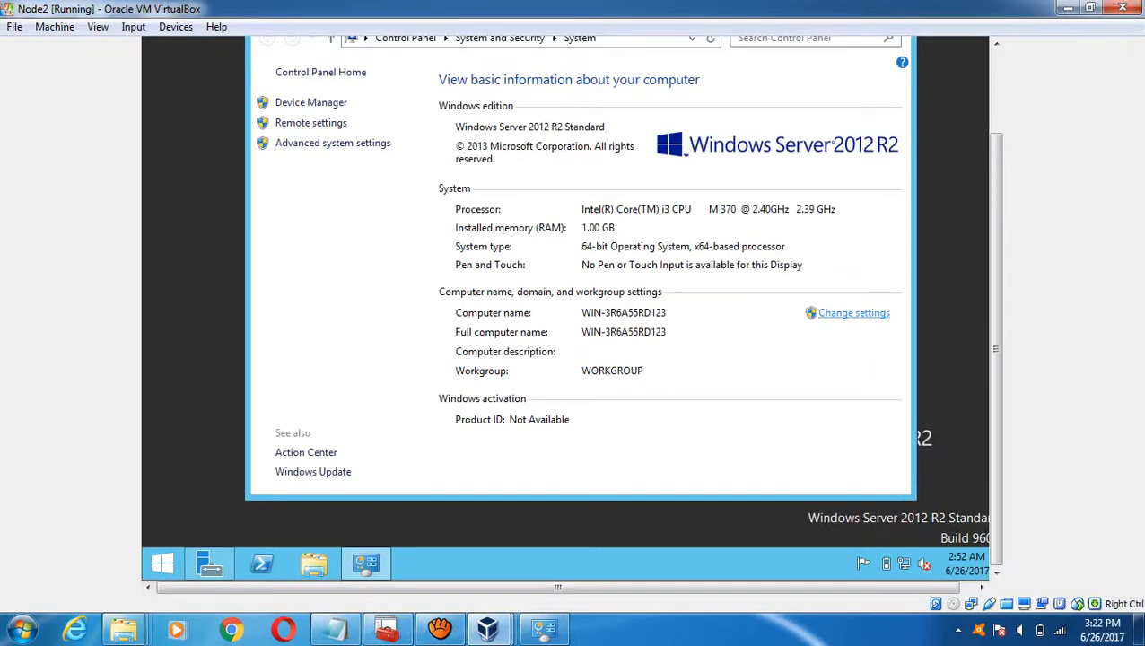
pyautogui.click(853, 312)
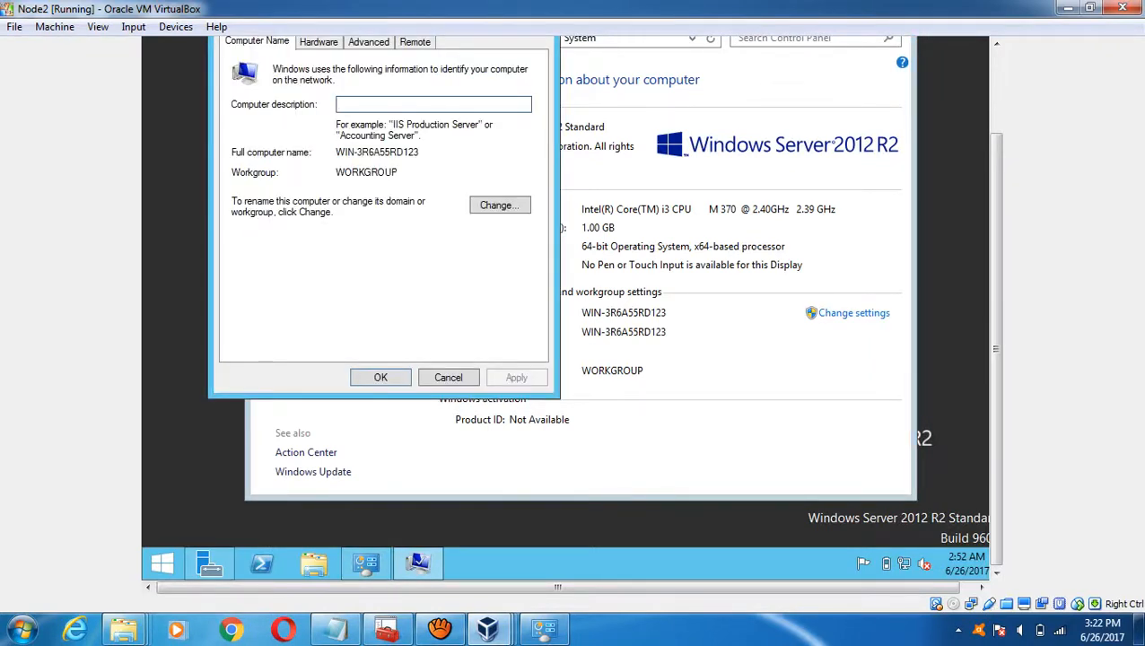
pyautogui.click(500, 204)
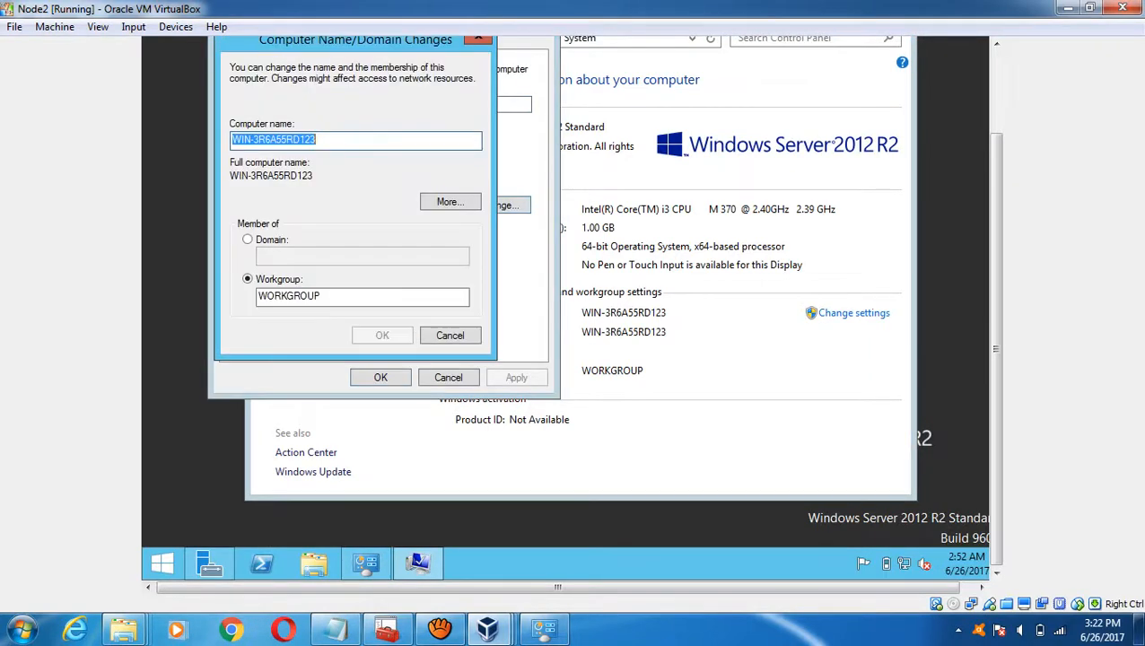
pyautogui.write('Node')
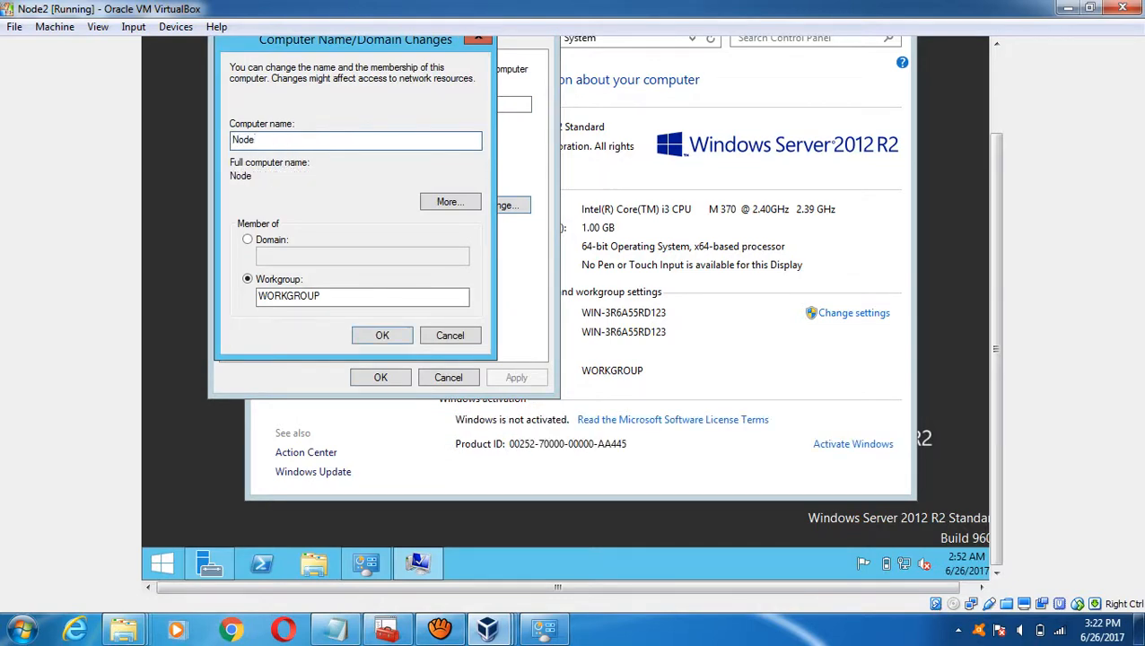
pyautogui.write('2')
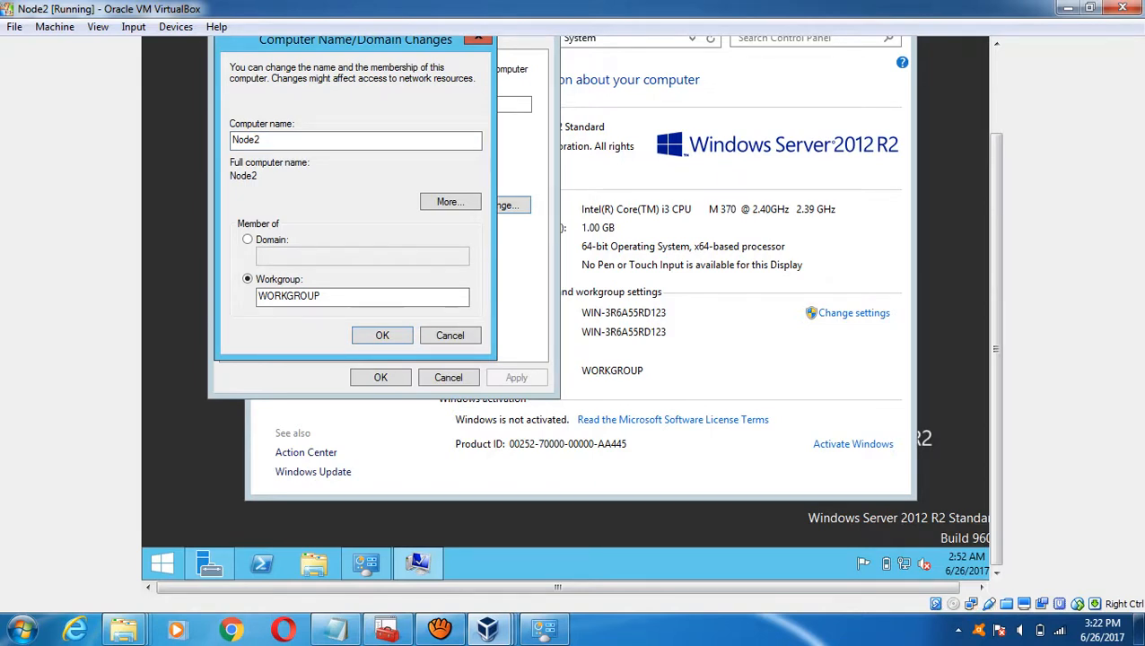
# - Glance at the DC machine, then confirm Node2's rename notice and close System Properties
pyautogui.moveTo(487, 628)
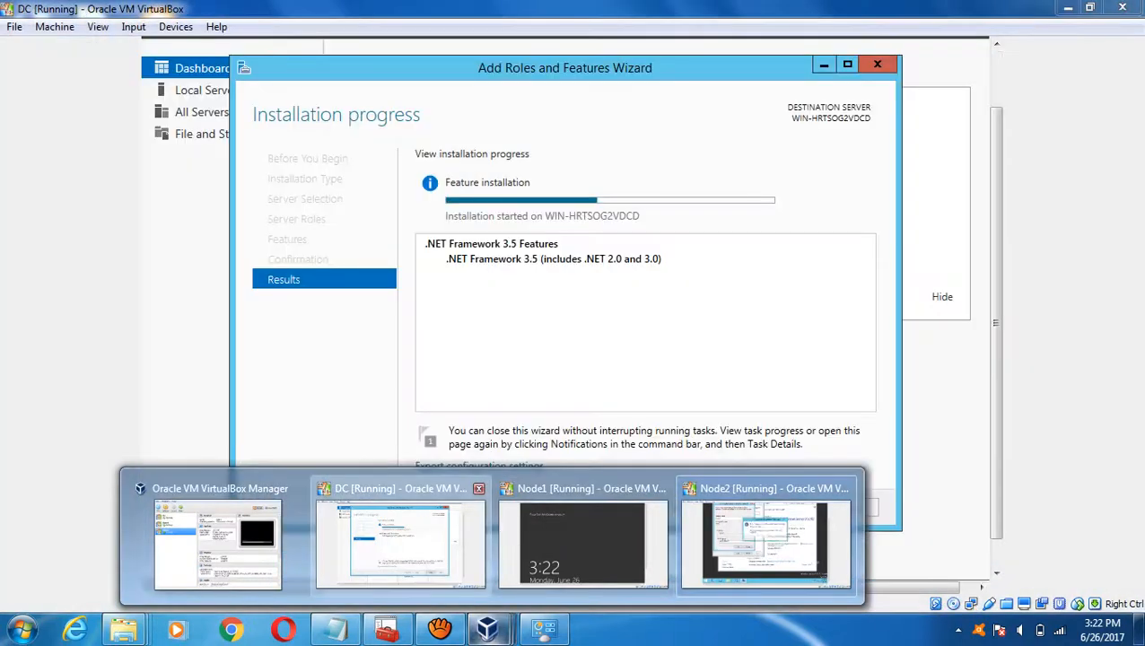
pyautogui.click(400, 538)
pyautogui.moveTo(487, 628)
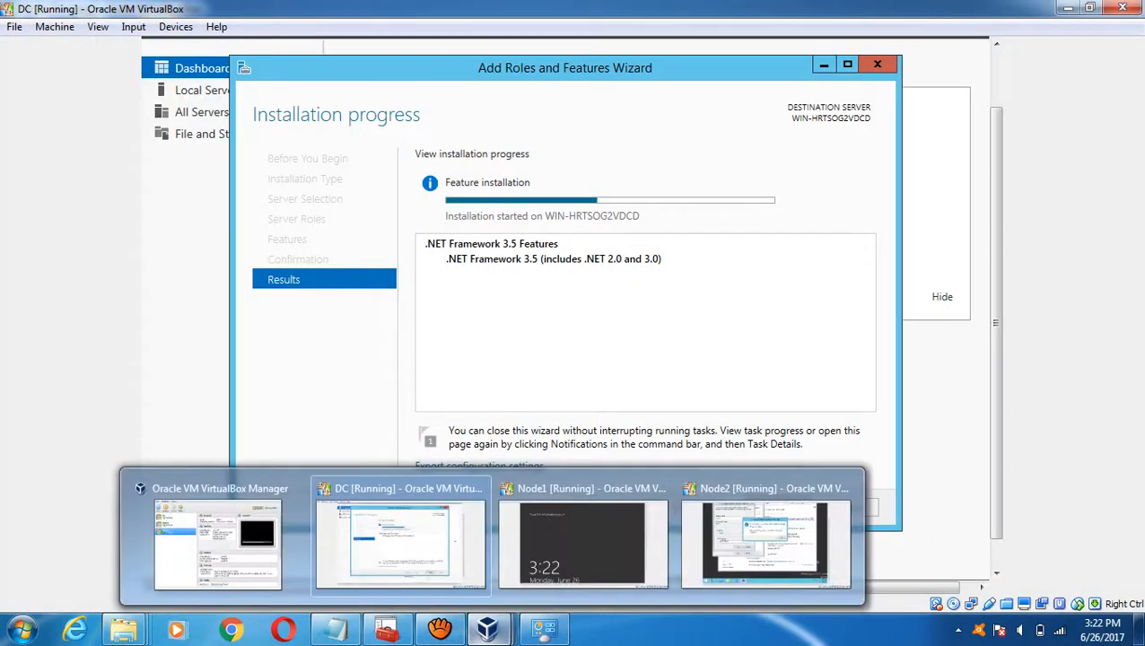
pyautogui.click(758, 549)
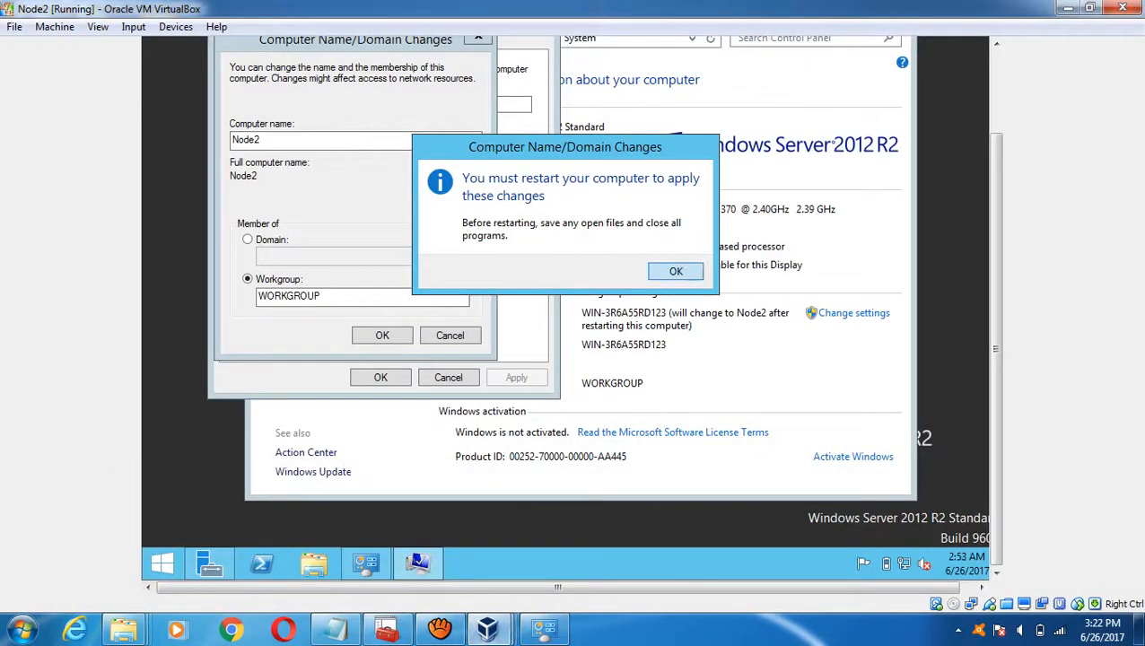
pyautogui.press('Return')
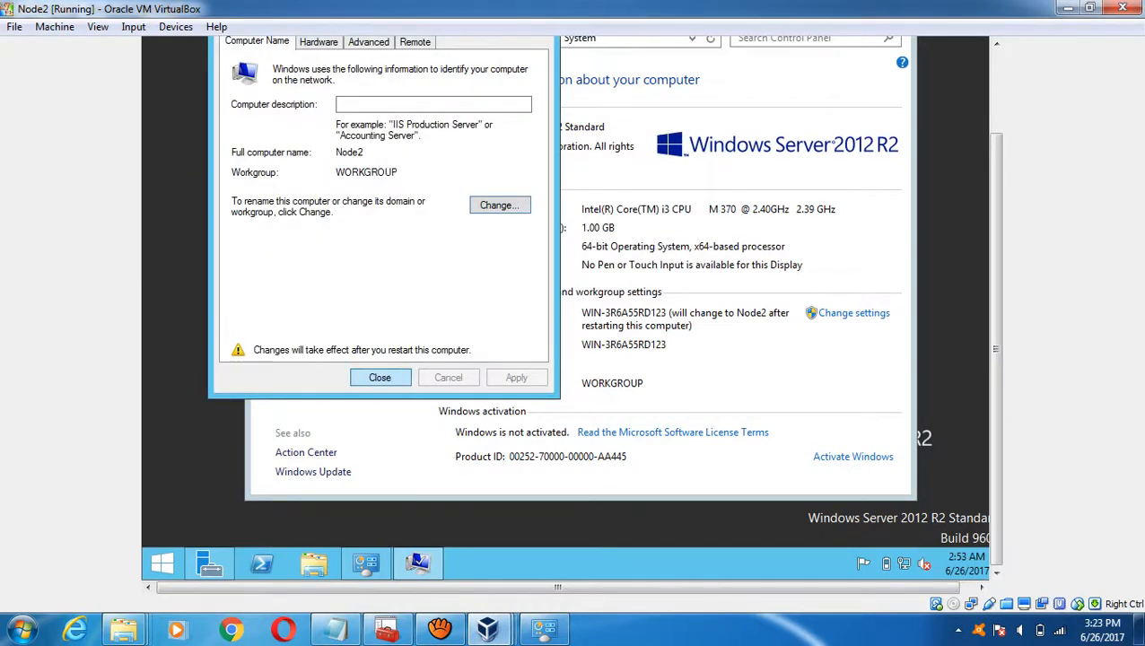
pyautogui.press('Return')
pyautogui.press('Return')
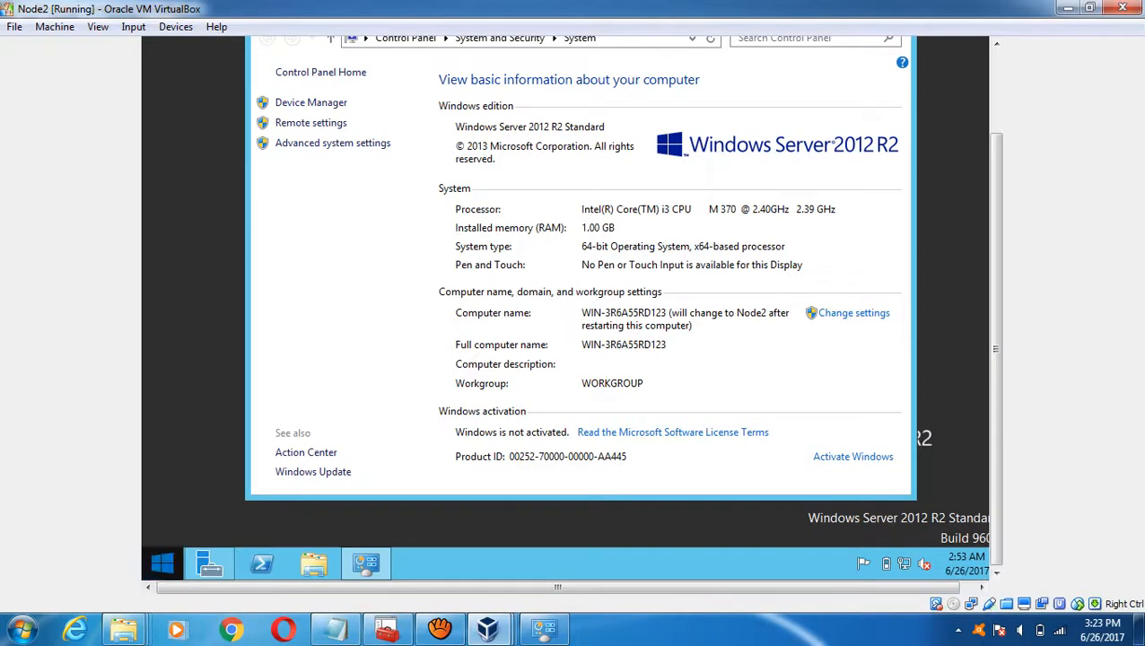
# - Restart Node2 from the Start screen, keeping Other (Unplanned) as the shutdown reason
pyautogui.press('super')
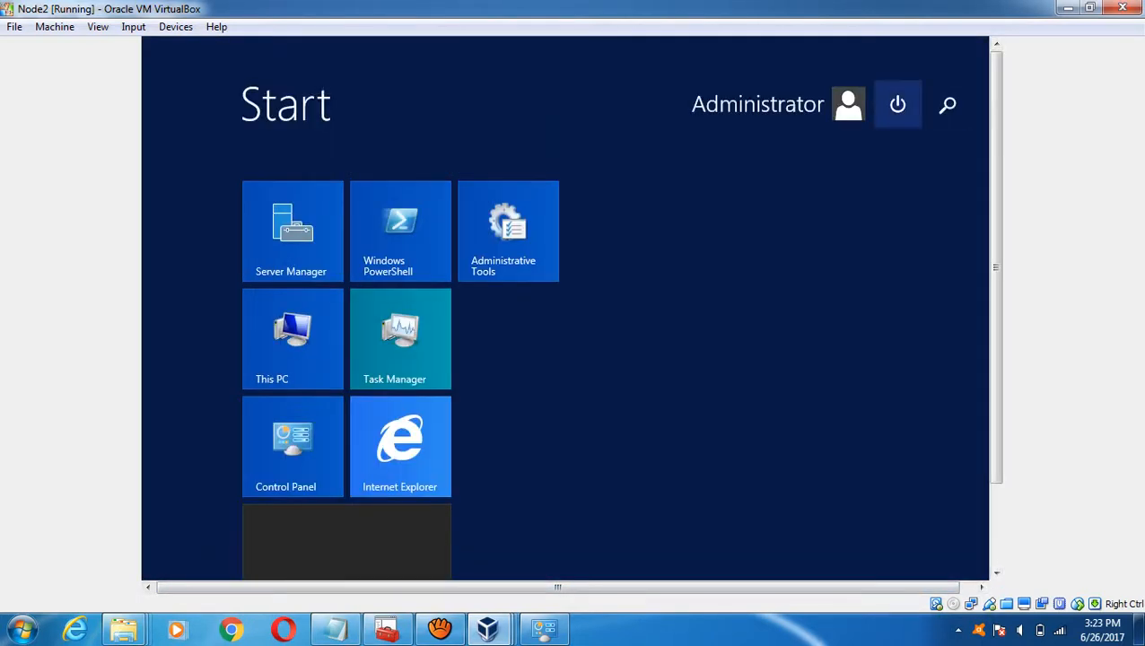
pyautogui.click(897, 105)
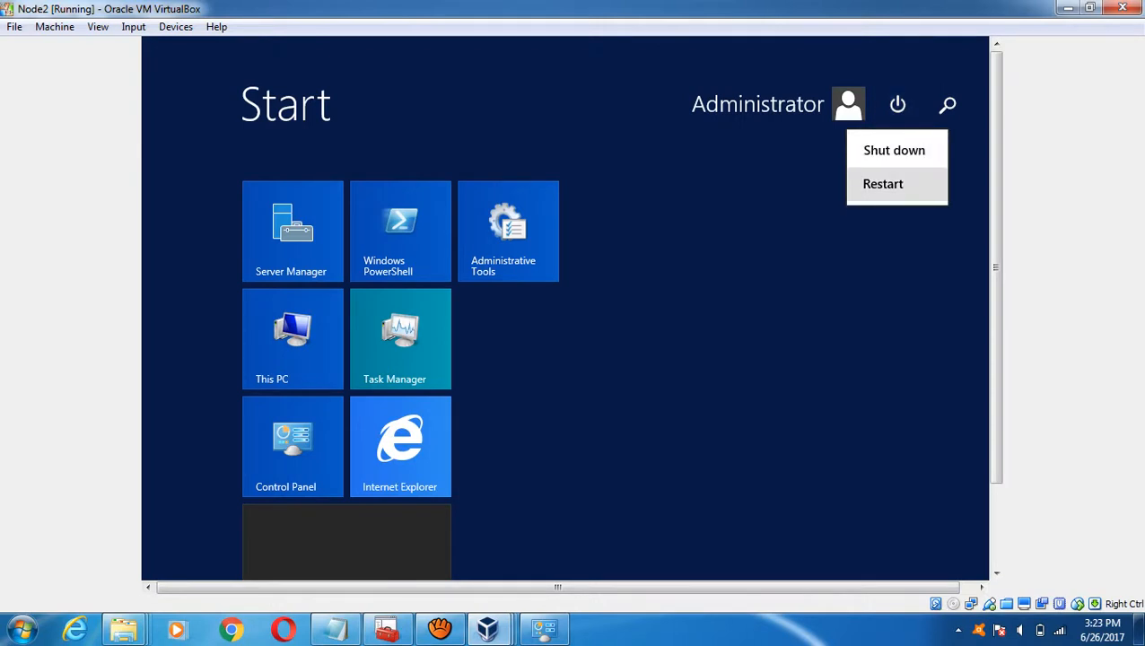
pyautogui.click(883, 183)
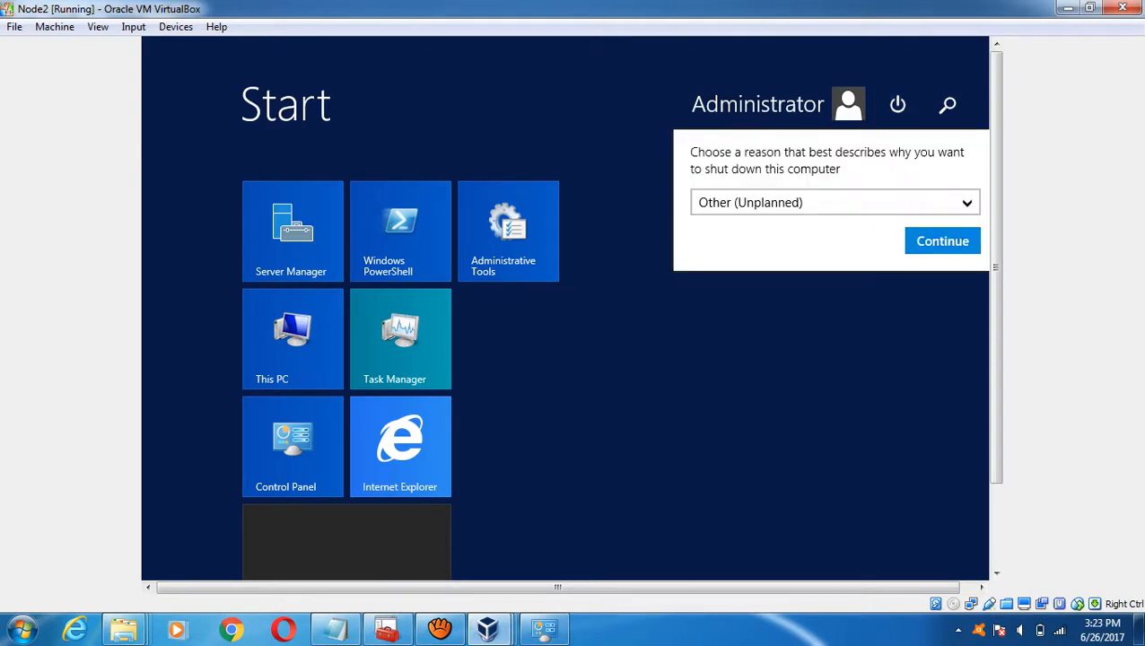
pyautogui.click(942, 240)
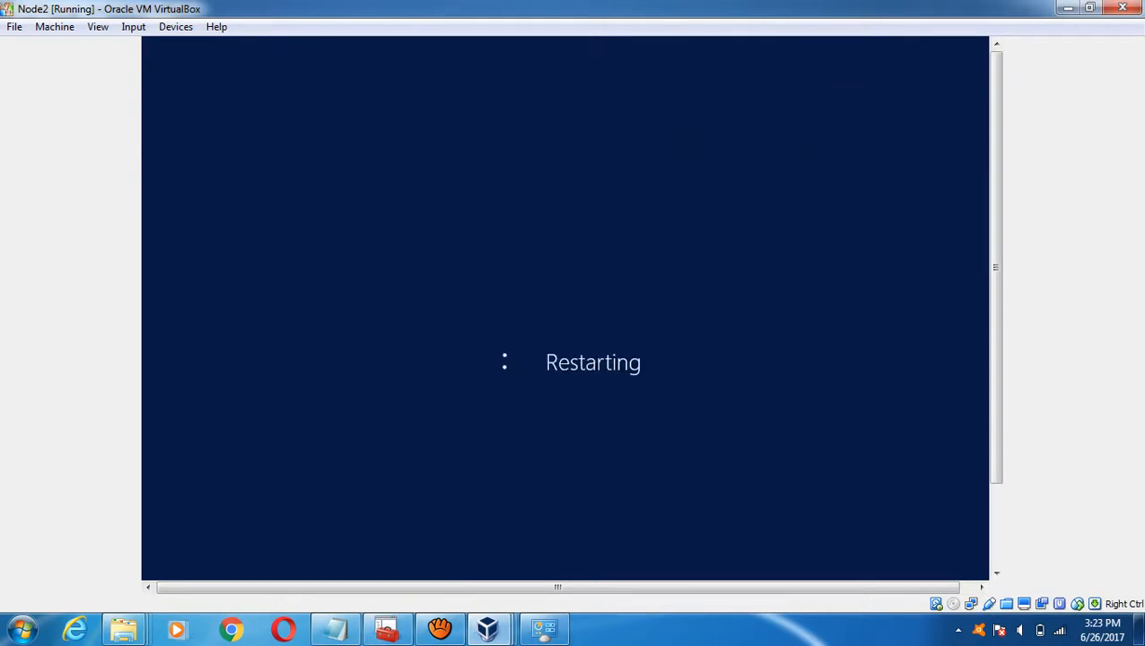
# - Bring Node1 forward and send it Ctrl-Alt-Del via Input > Keyboard
pyautogui.moveTo(489, 628)
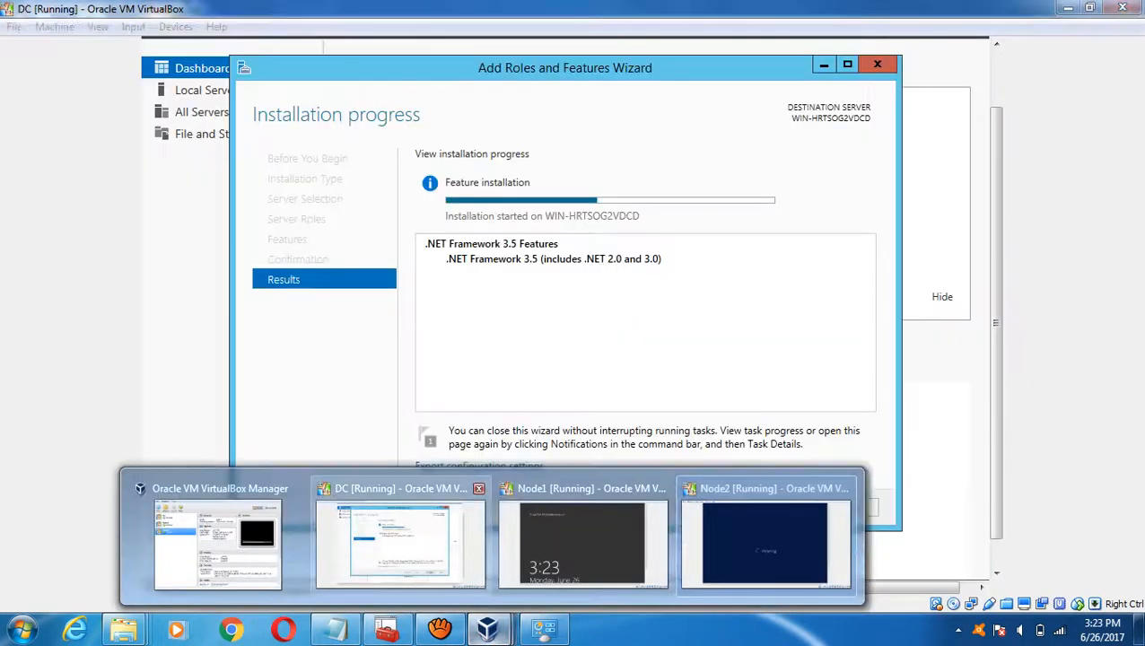
pyautogui.click(400, 538)
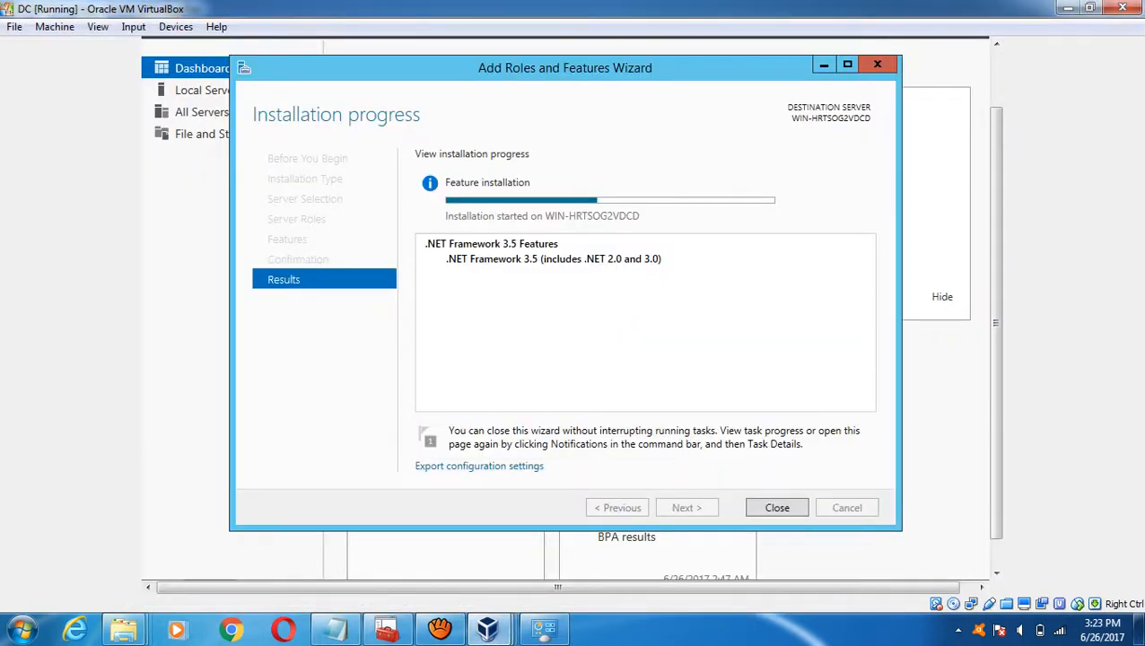
pyautogui.moveTo(496, 628)
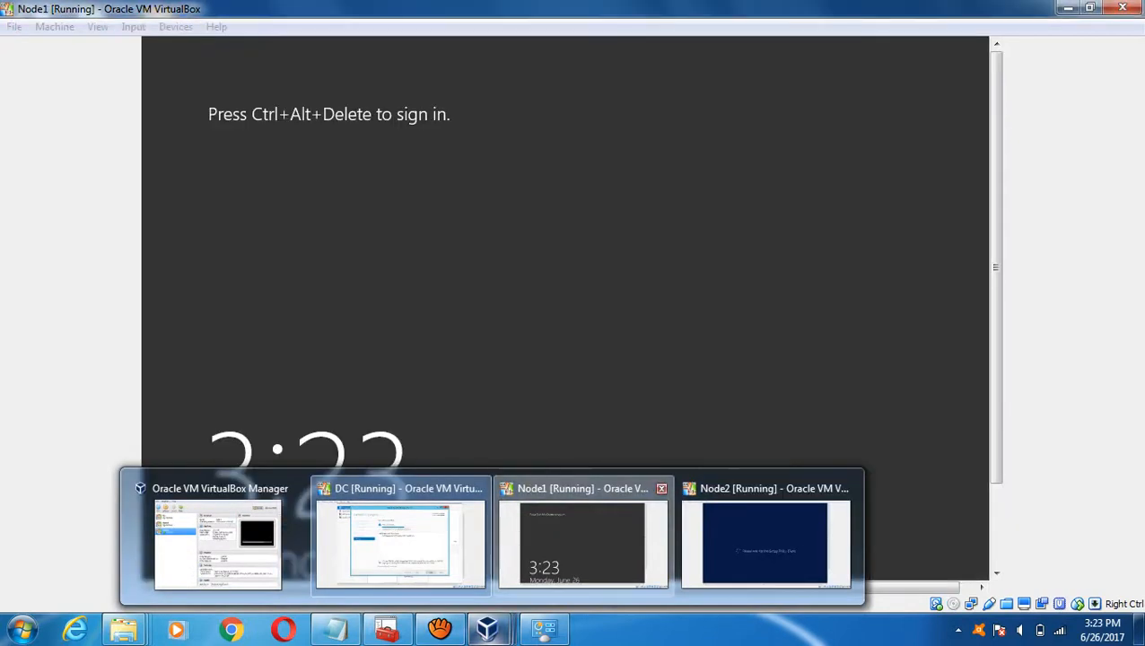
pyautogui.click(583, 543)
pyautogui.click(133, 26)
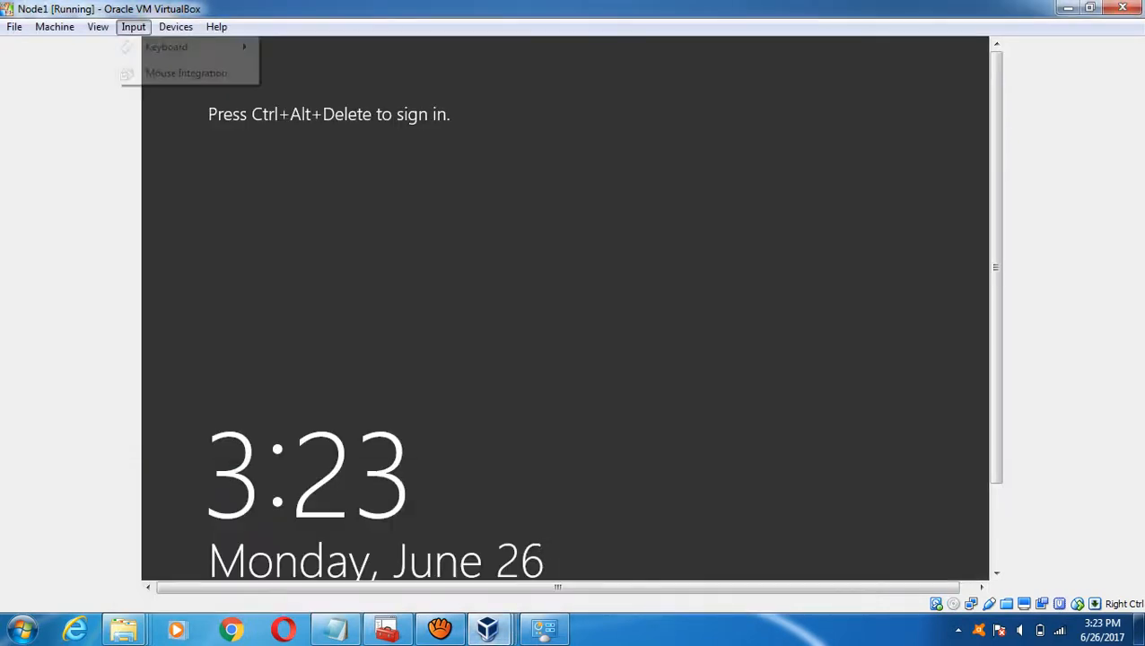
pyautogui.moveTo(166, 47)
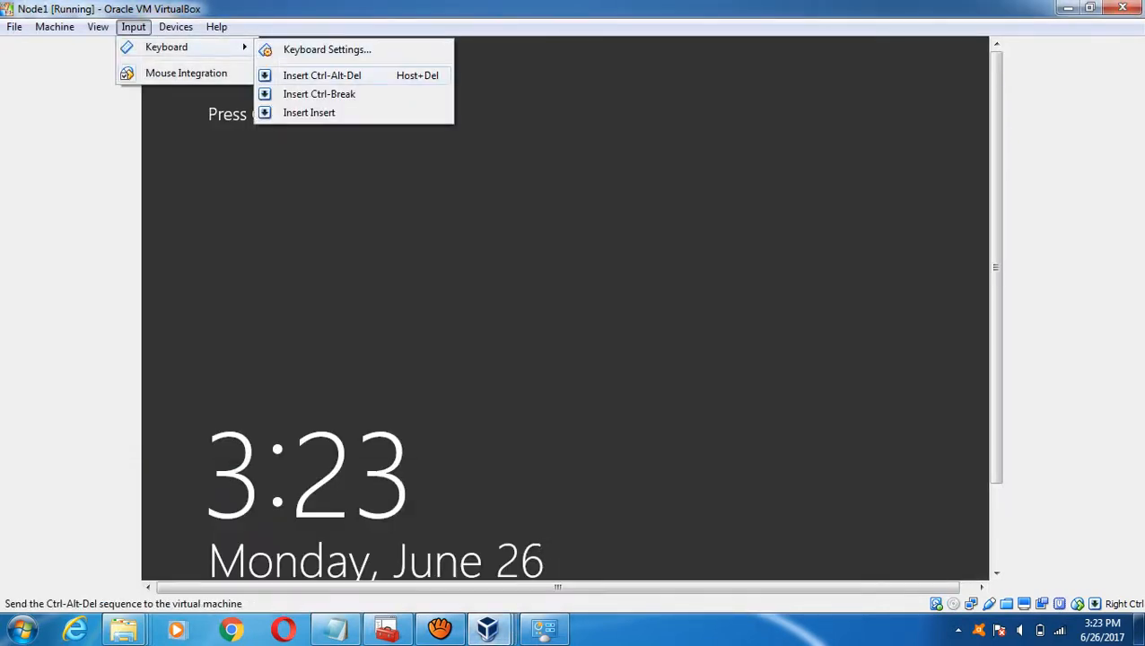
pyautogui.click(321, 75)
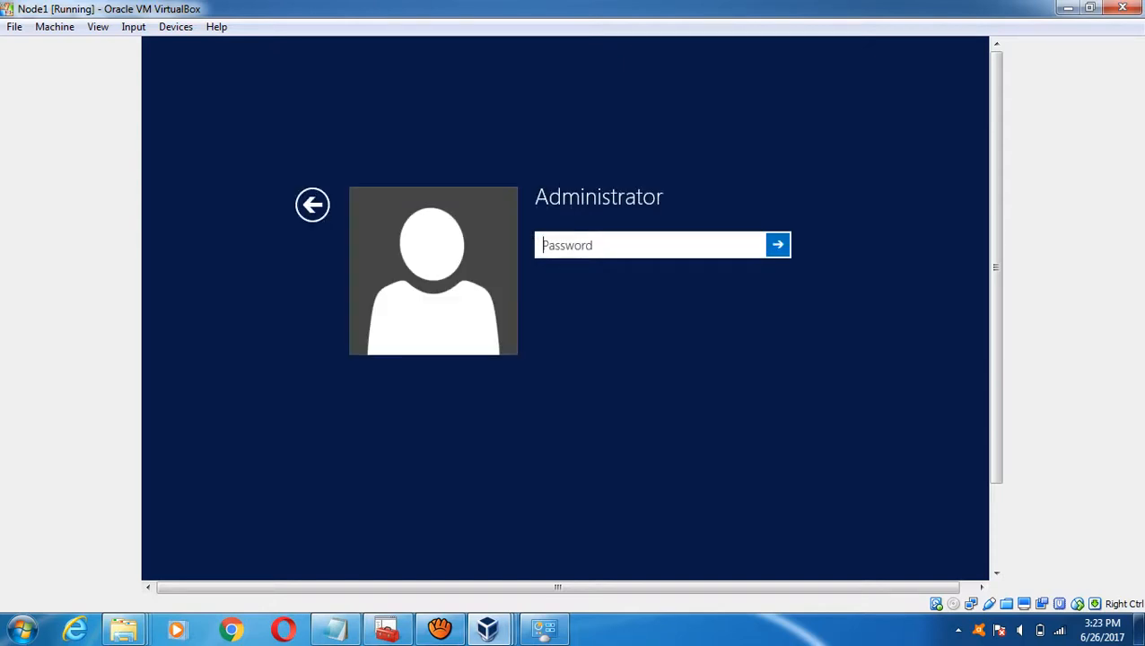
# - Sign in to Node1 with the Administrator password, then switch to the restarting Node2 window
pyautogui.write('•••••••••••')
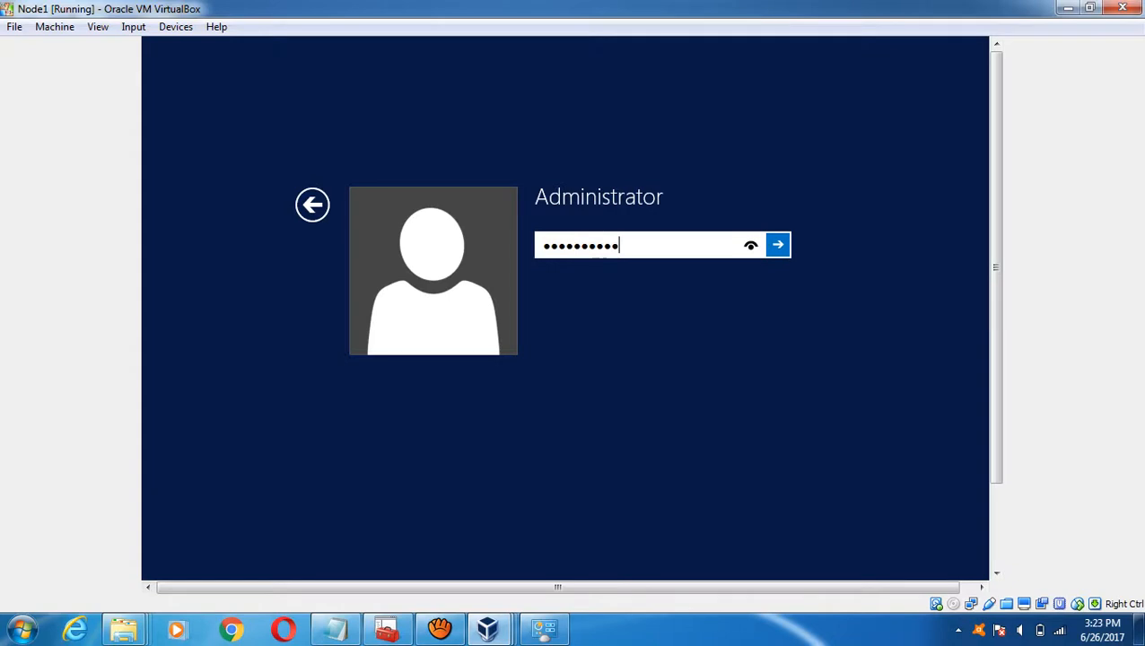
pyautogui.press('Return')
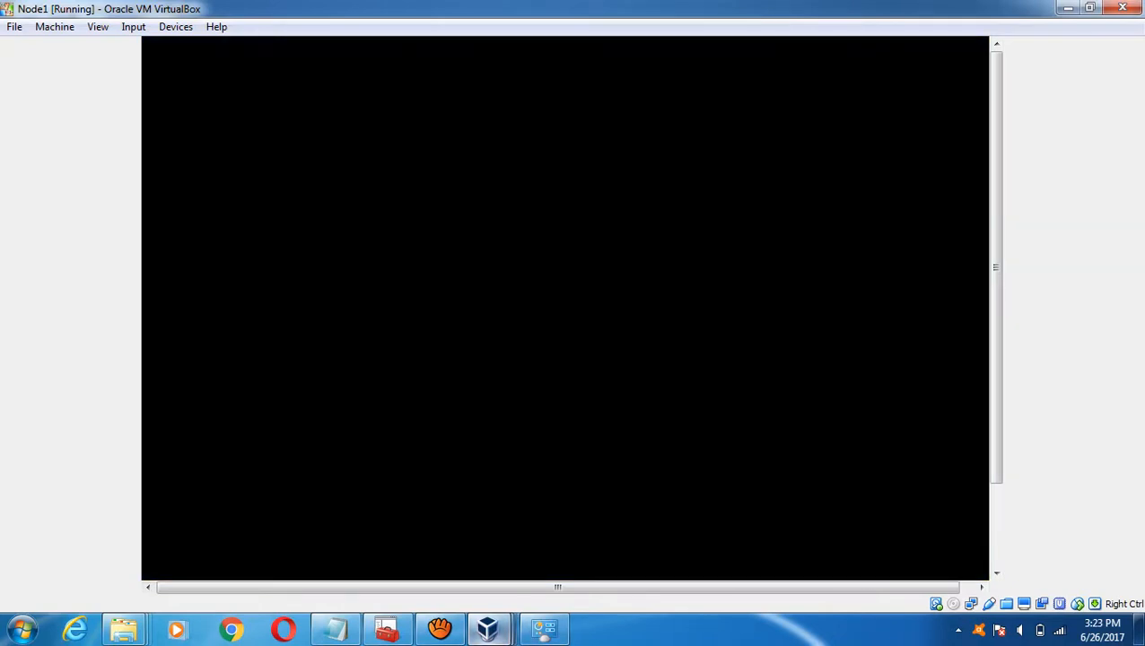
pyautogui.moveTo(487, 628)
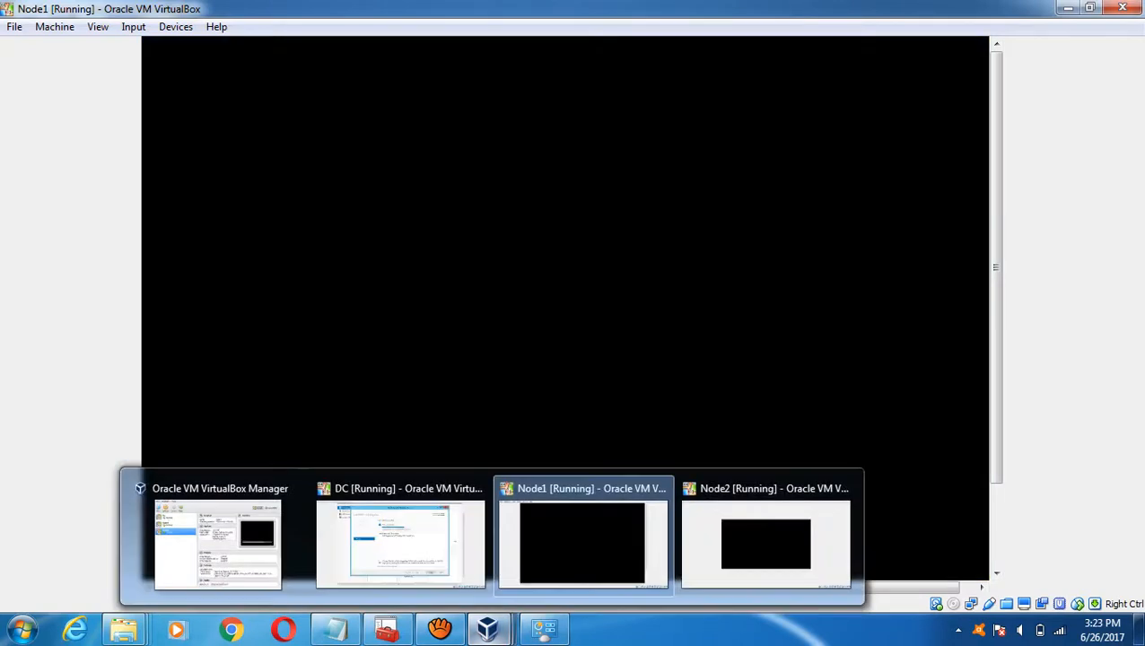
pyautogui.click(766, 543)
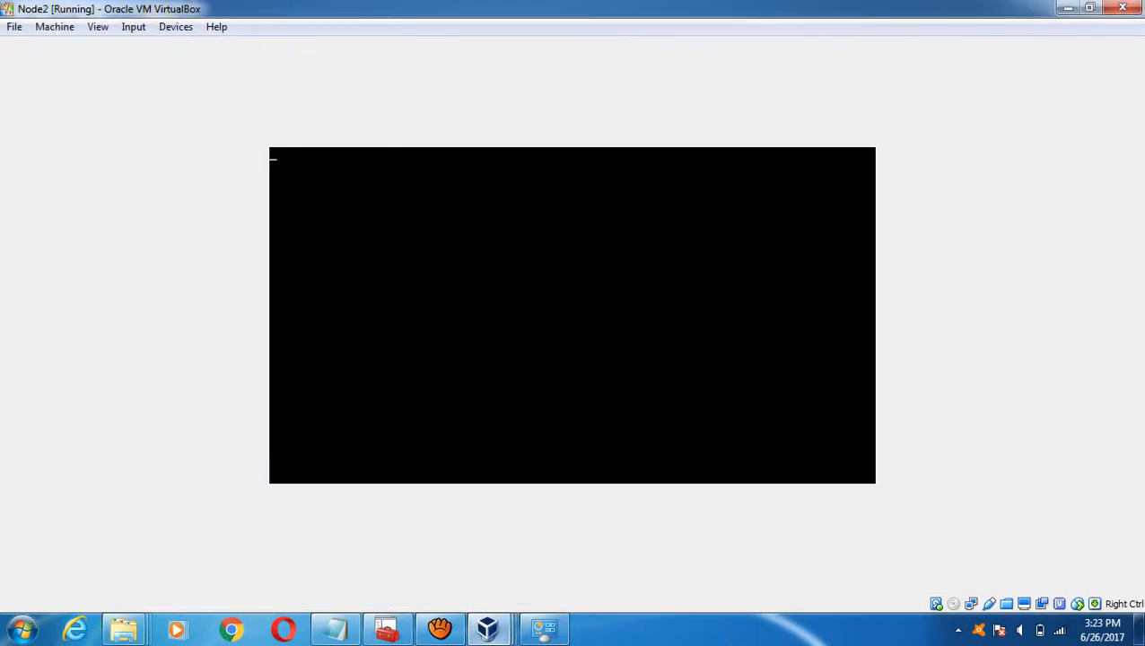
# - In the Clustering Settings notes, delete Done from the set timezone line
pyautogui.click(1067, 7)
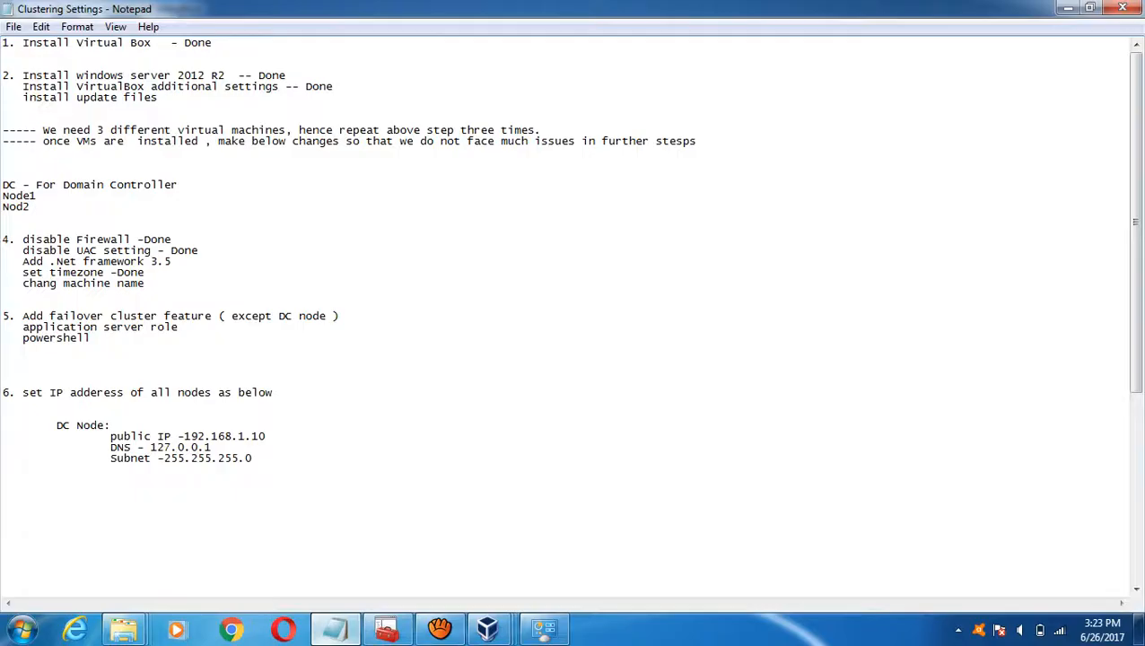
pyautogui.click(335, 628)
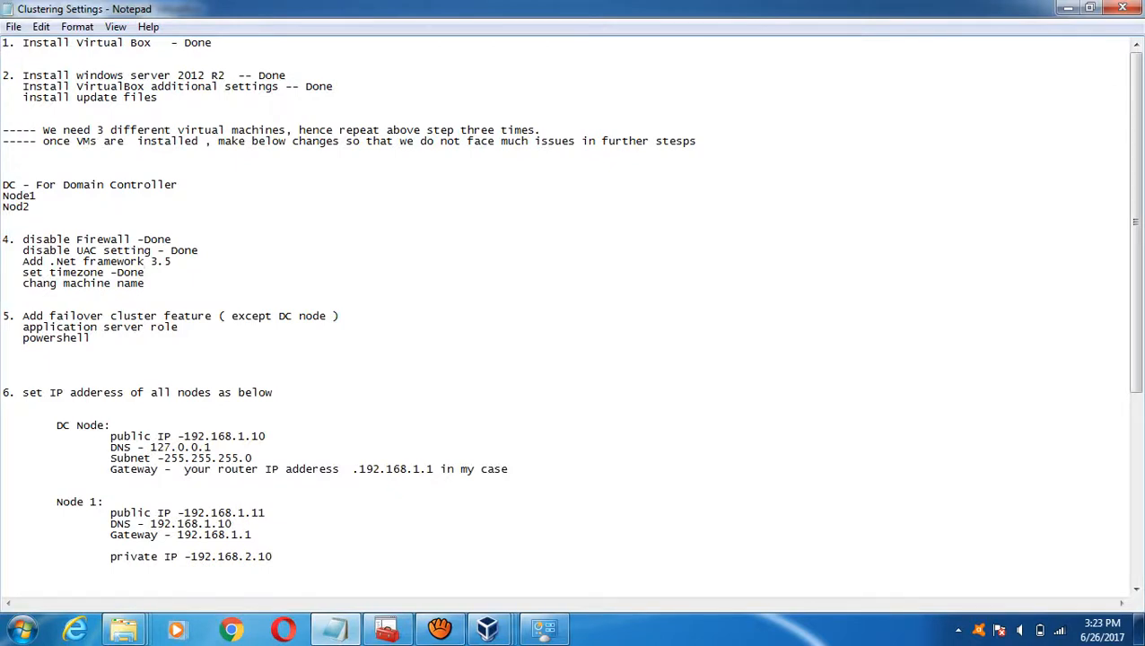
pyautogui.click(178, 261)
pyautogui.moveTo(145, 272); pyautogui.dragTo(116, 272)
pyautogui.press('BackSpace')
pyautogui.click(144, 283)
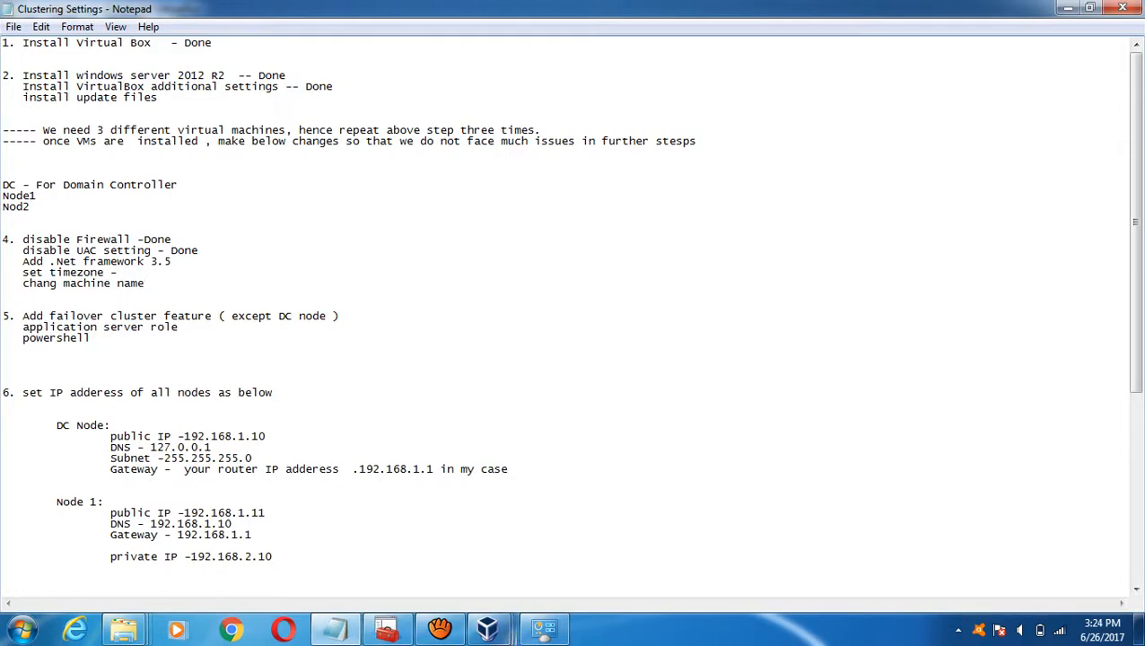
# - Check the DC machine's .NET 3.5 install progress, then minimise it back to the notes
pyautogui.moveTo(487, 628)
pyautogui.click(399, 525)
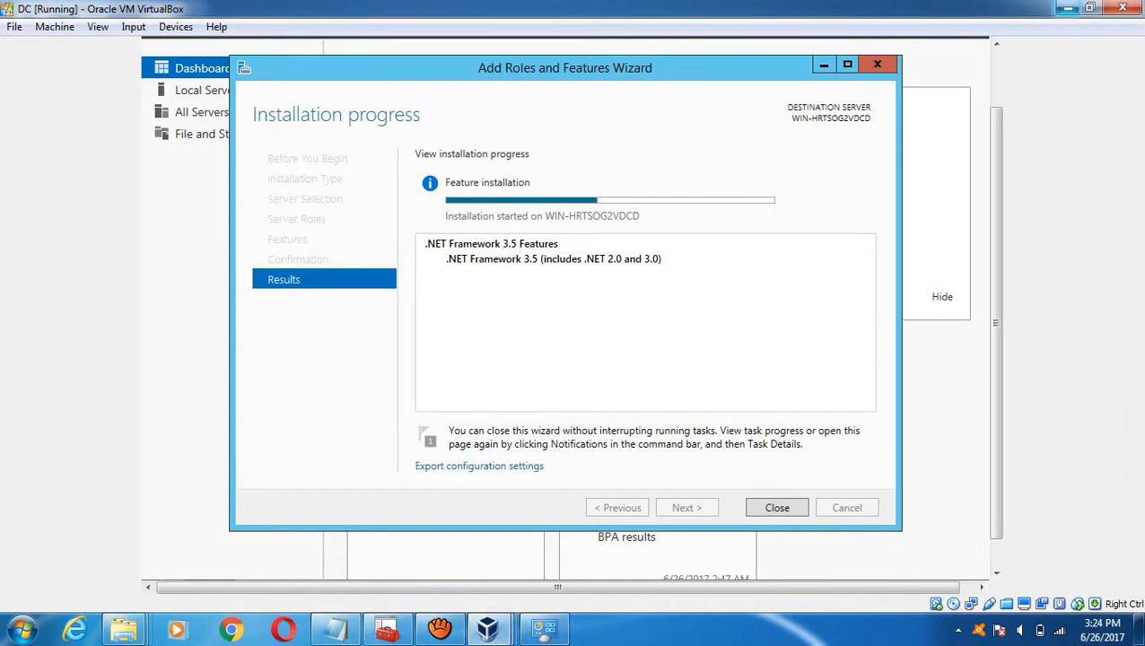
pyautogui.click(1066, 8)
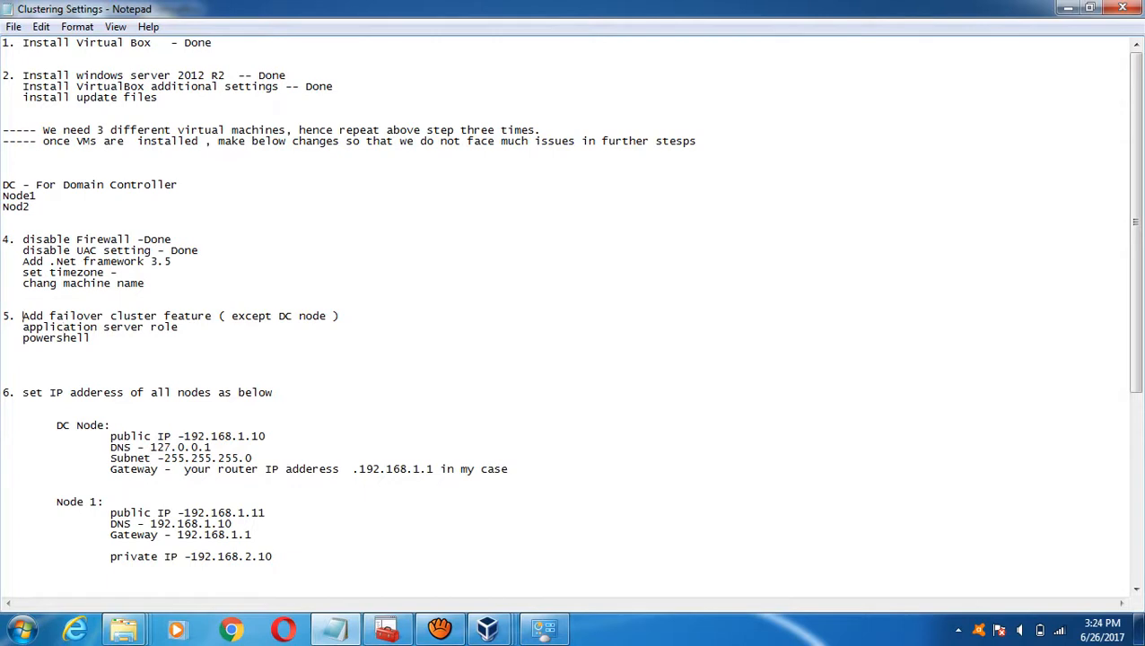
# - Cut the Add failover cluster feature line from item 5, removing a misplaced paste above item 7
pyautogui.moveTo(23, 316); pyautogui.dragTo(339, 316)
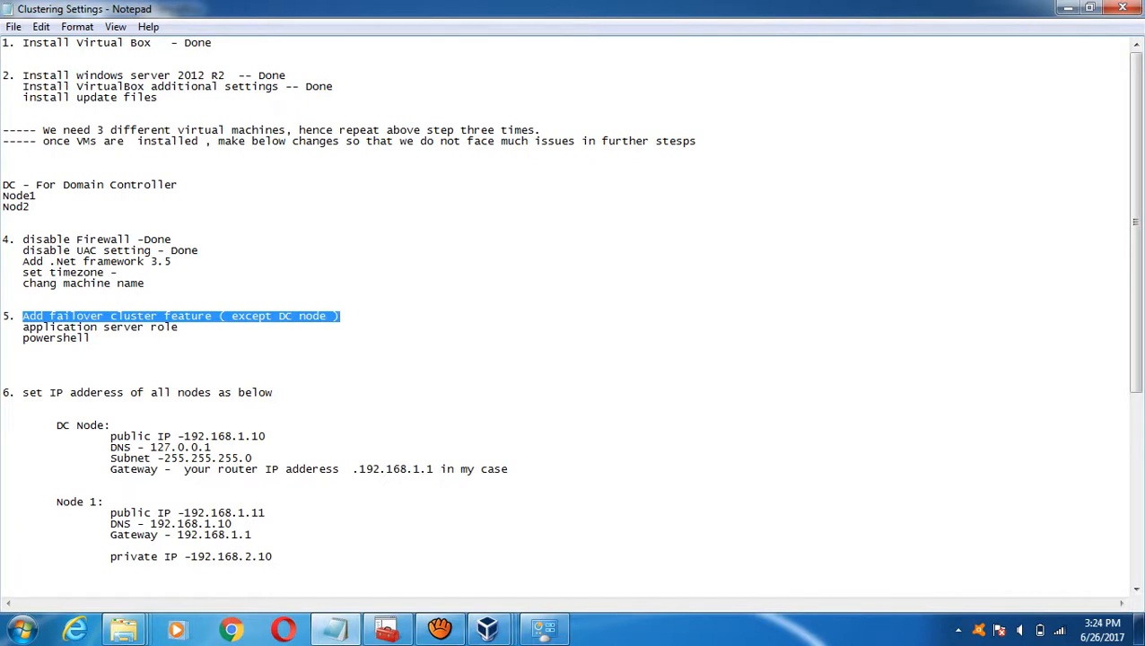
pyautogui.hotkey('ctrl', 'x')
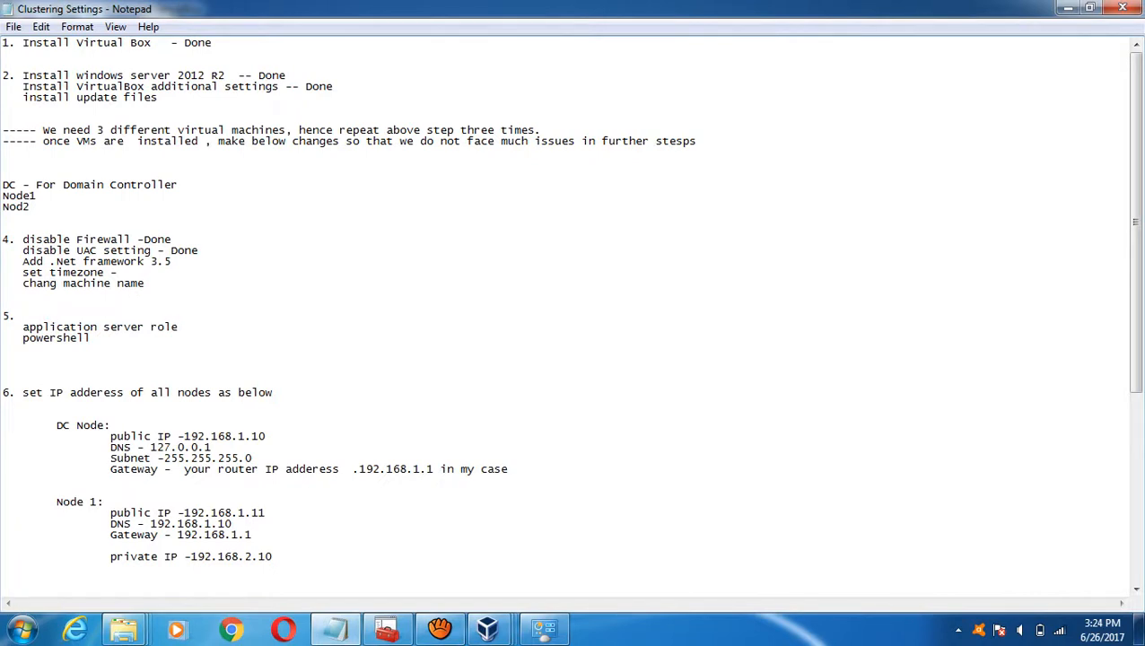
pyautogui.click(4, 392)
pyautogui.press('Down')
pyautogui.press('Down')
pyautogui.press('Down')
pyautogui.press('Down')
pyautogui.press('Down')
pyautogui.press('Down')
pyautogui.press('Down')
pyautogui.press('Down')
pyautogui.press('Down')
pyautogui.press('Down')
pyautogui.press('Down')
pyautogui.press('Down')
pyautogui.press('Down')
pyautogui.press('Down')
pyautogui.press('Down')
pyautogui.press('Down')
pyautogui.press('Down')
pyautogui.press('Down')
pyautogui.press('Down')
pyautogui.press('Down')
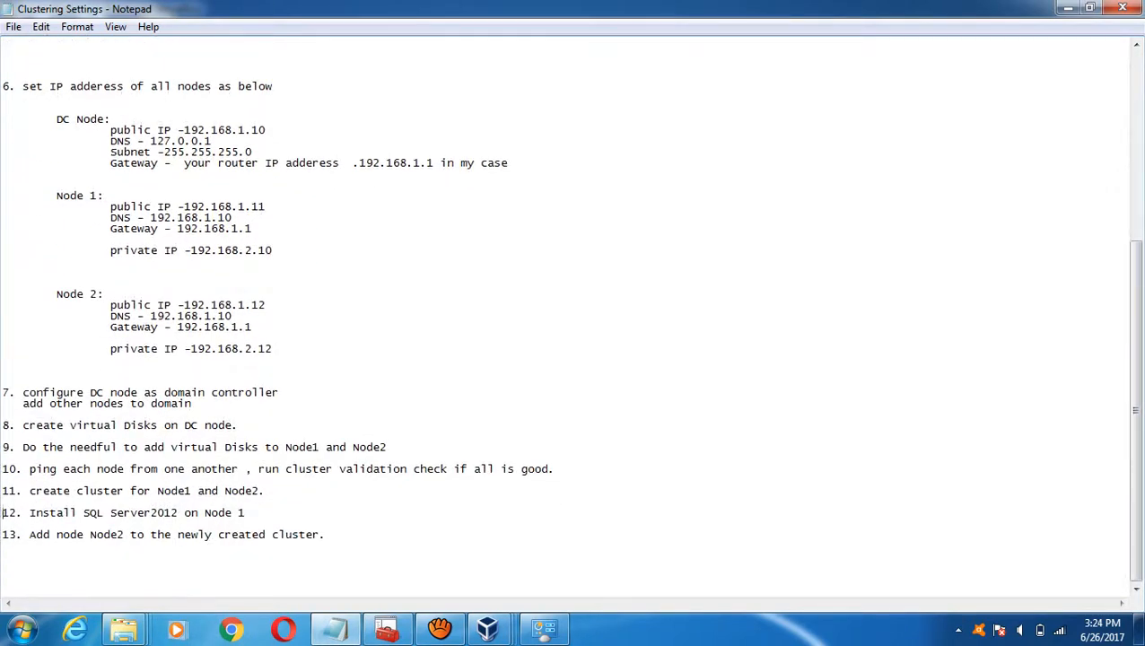
pyautogui.press('Up')
pyautogui.press('Up')
pyautogui.press('Return')
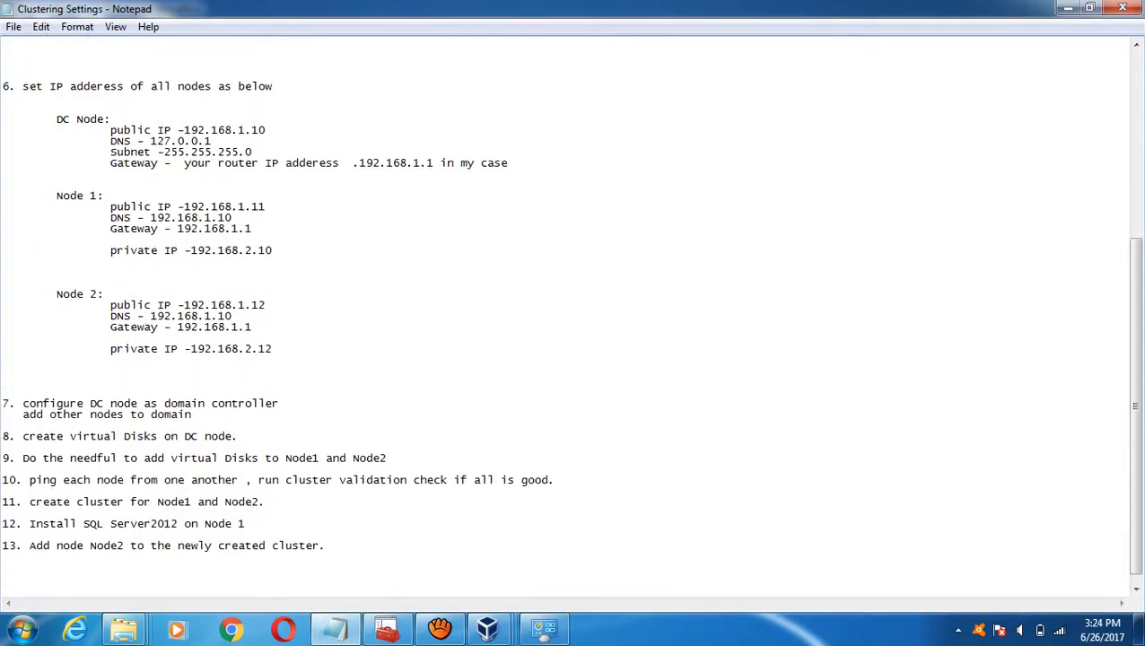
pyautogui.hotkey('ctrl', 'v')
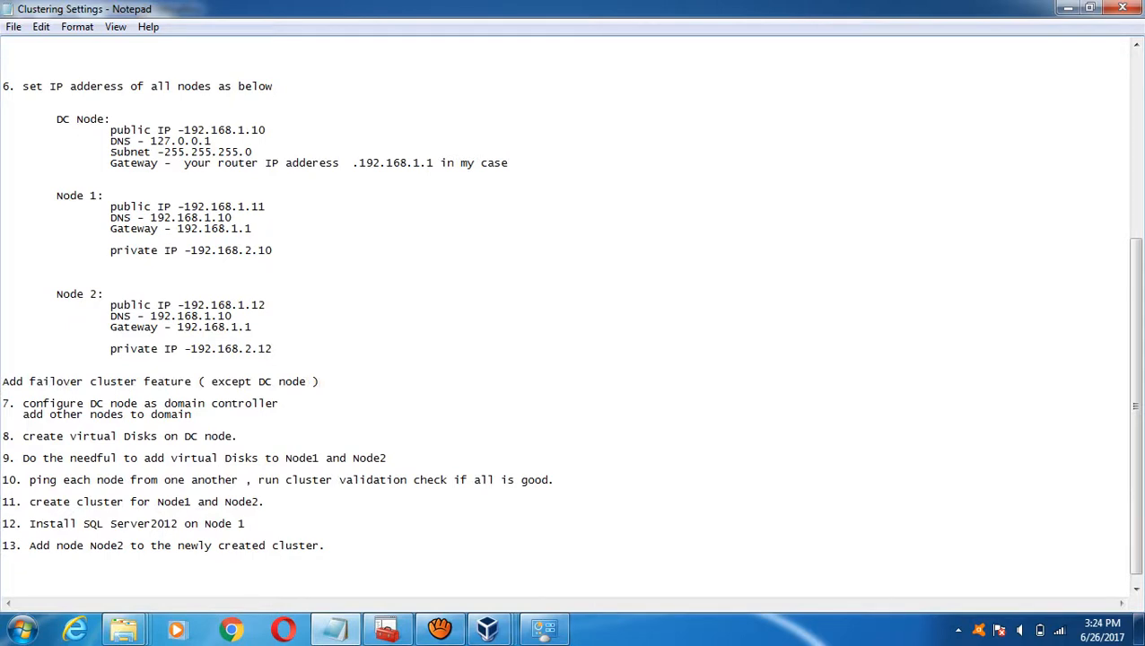
pyautogui.hotkey('shift', 'Home')
pyautogui.hotkey('ctrl', 'x')
pyautogui.press('Delete')
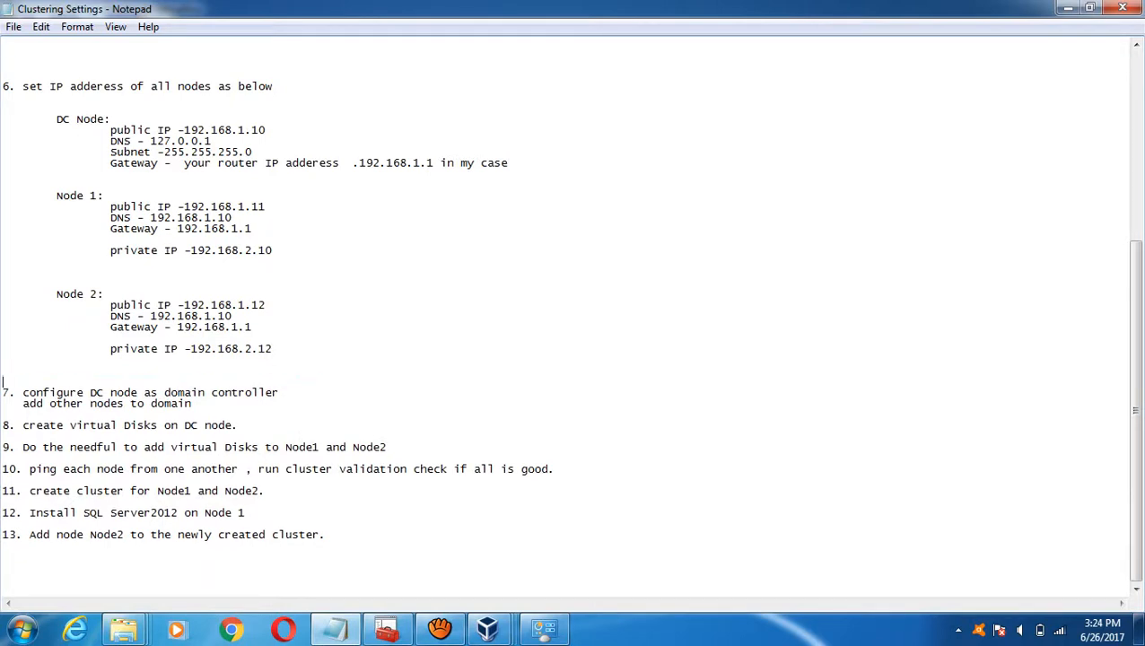
# - Paste the failover cluster line into blank lines just above item 8
pyautogui.press('Down')
pyautogui.press('Down')
pyautogui.press('Down')
pyautogui.press('Return')
pyautogui.press('Return')
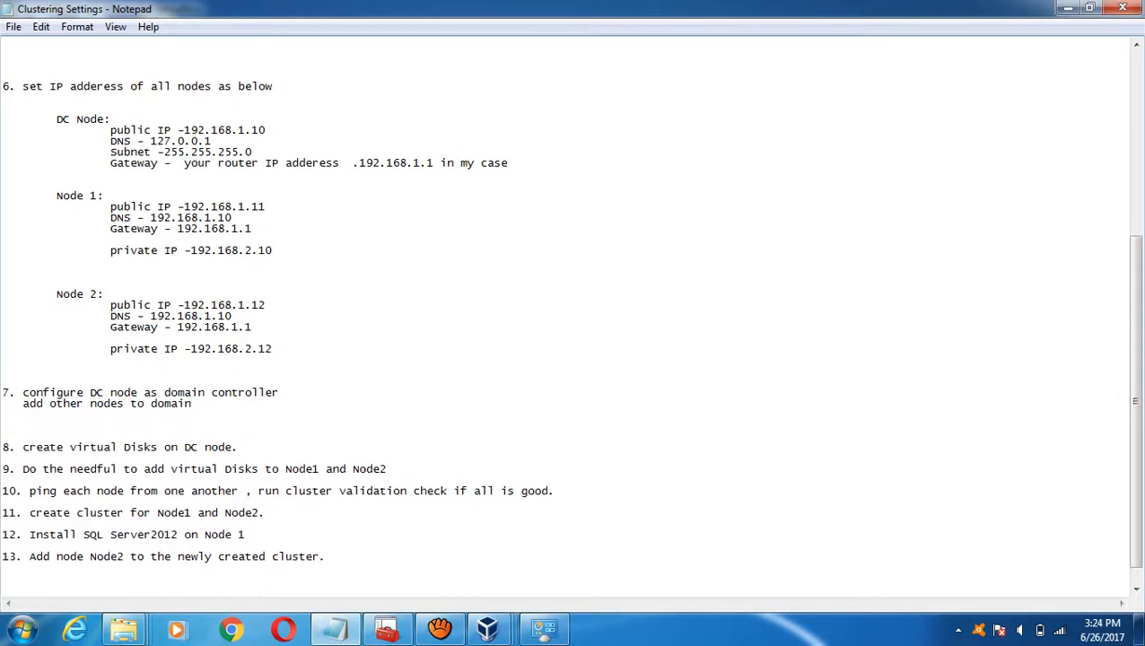
pyautogui.hotkey('ctrl', 'v')
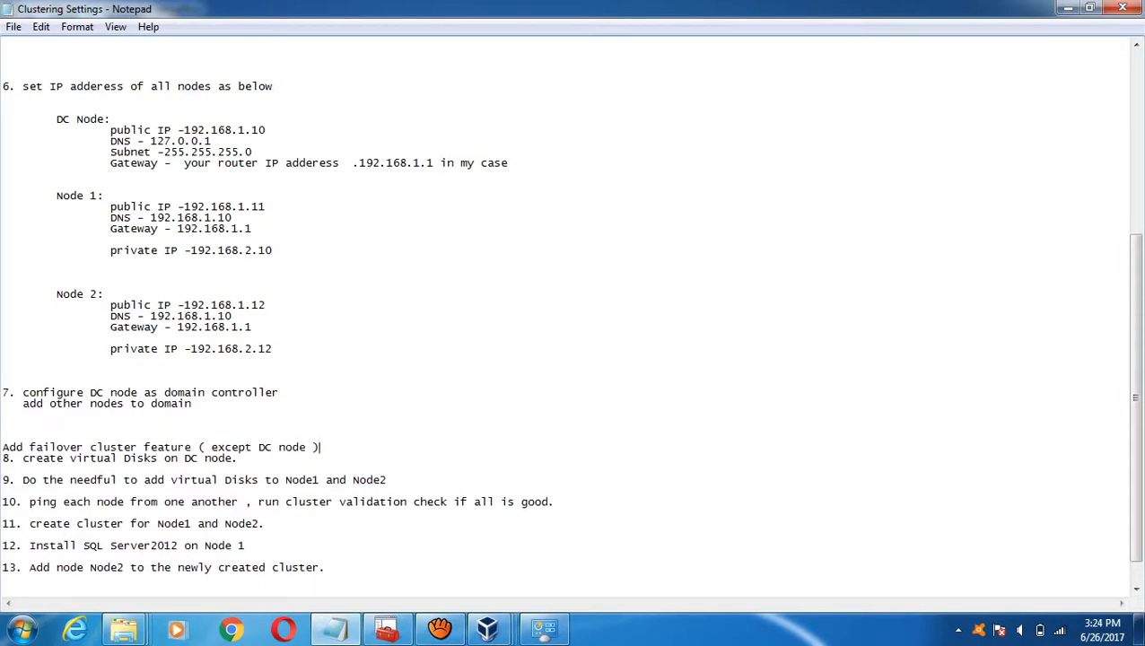
pyautogui.press('Return')
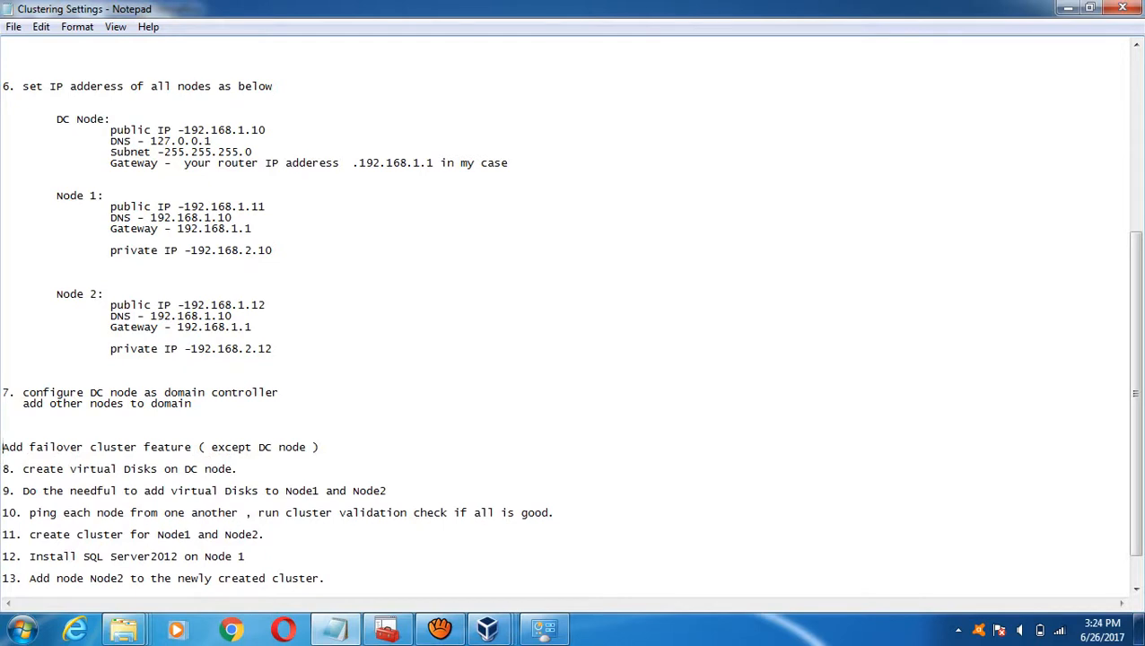
pyautogui.click(3, 436)
pyautogui.press('Up')
pyautogui.press('Up')
pyautogui.press('Up')
pyautogui.press('Up')
pyautogui.press('Up')
pyautogui.press('Up')
pyautogui.press('Up')
pyautogui.press('Up')
pyautogui.press('Up')
pyautogui.press('Up')
pyautogui.press('Up')
pyautogui.press('Up')
pyautogui.press('Up')
pyautogui.press('Up')
pyautogui.press('Up')
pyautogui.press('Up')
pyautogui.press('Up')
pyautogui.press('Up')
pyautogui.press('Up')
pyautogui.press('Up')
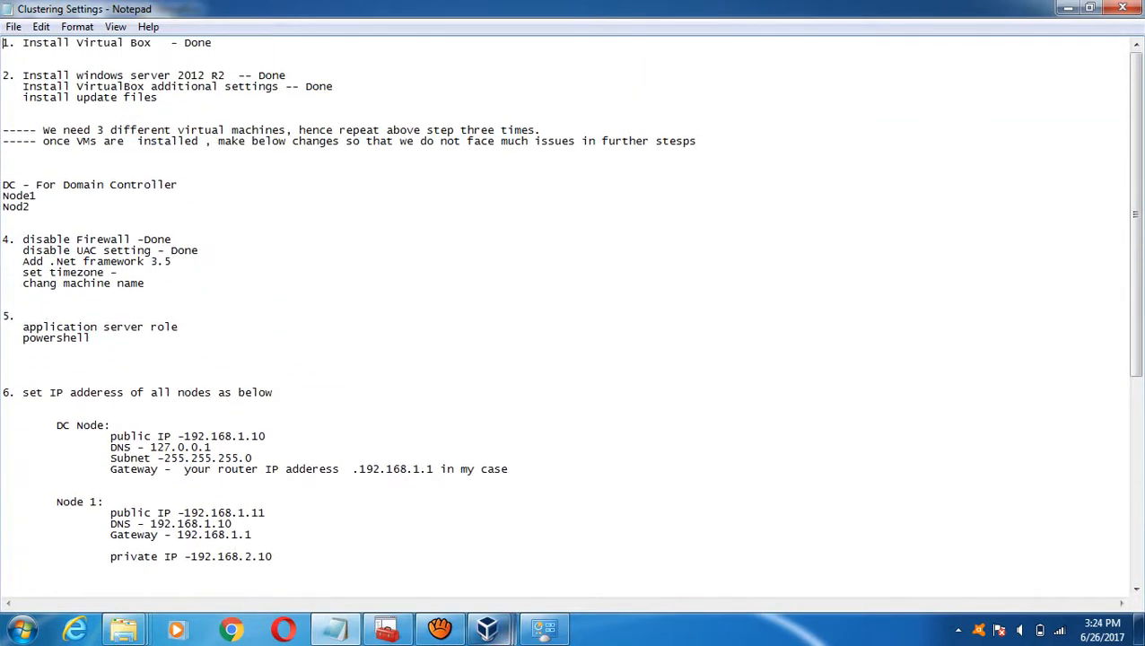
# - Cycle through the VM windows, minimising Node2 and DC to reveal Node1
pyautogui.moveTo(487, 628)
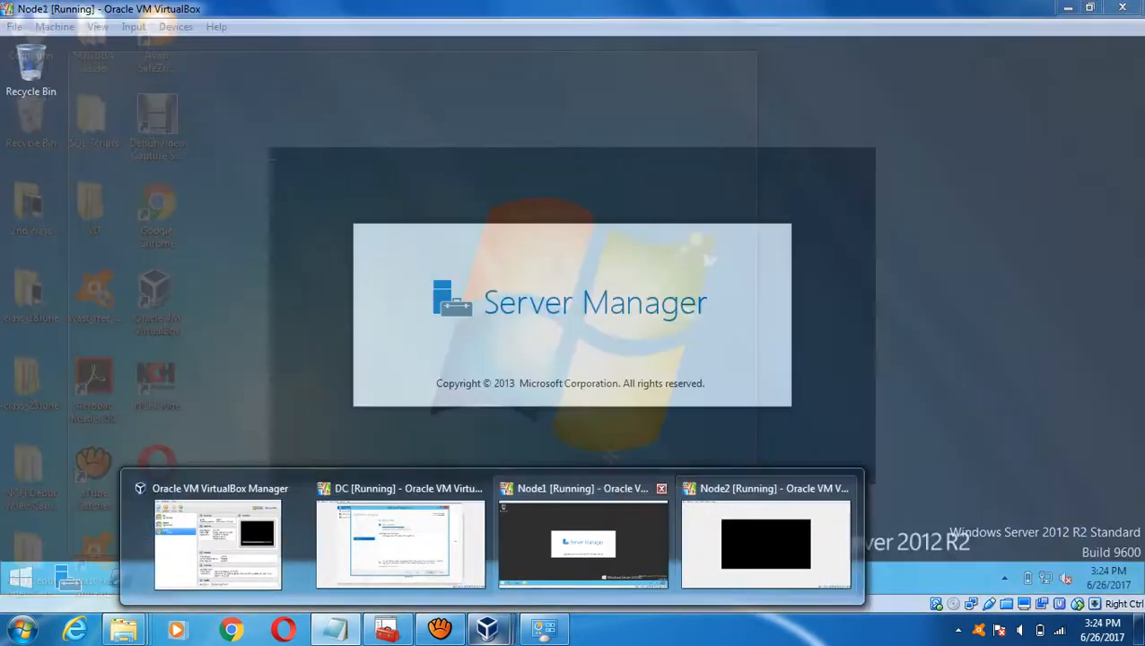
pyautogui.click(583, 543)
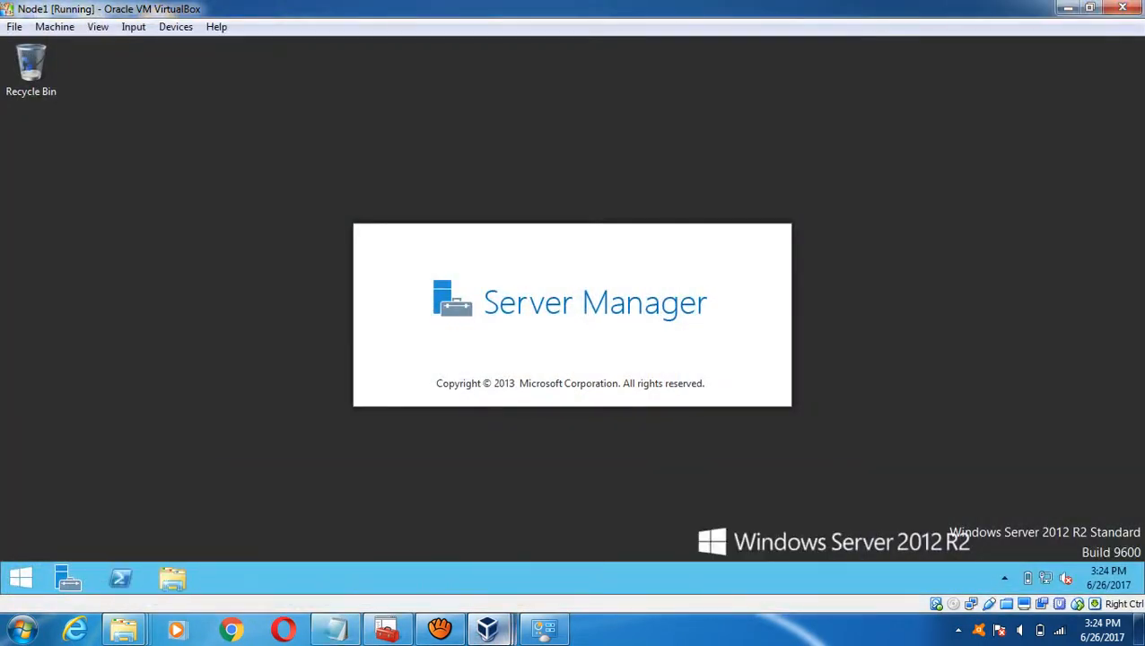
pyautogui.moveTo(487, 628)
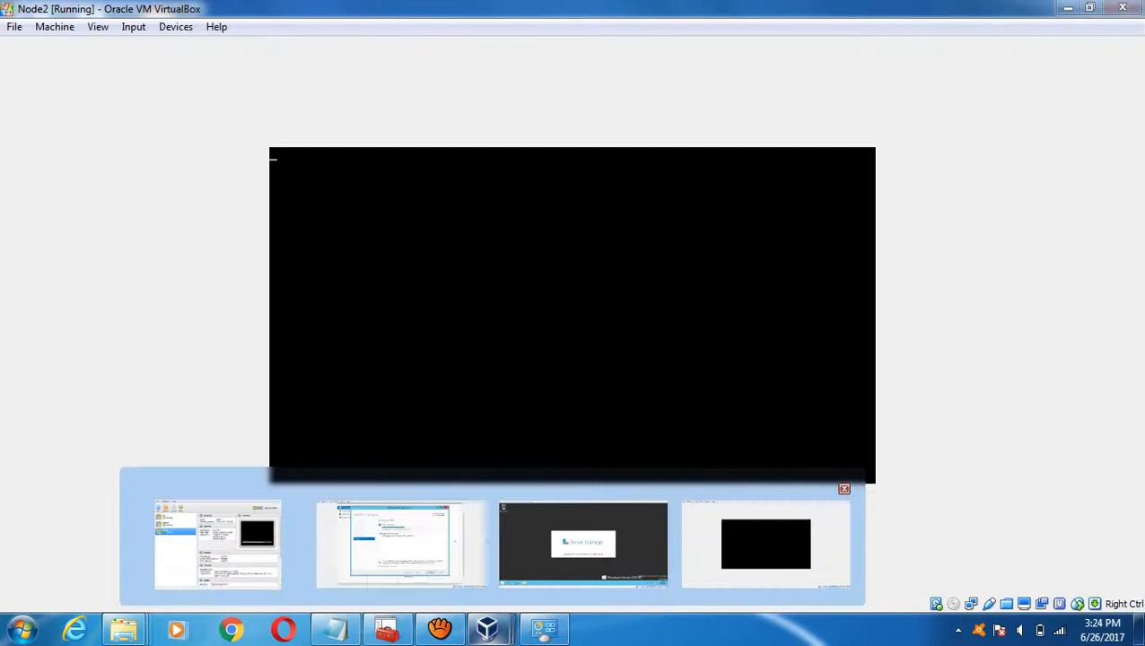
pyautogui.click(766, 543)
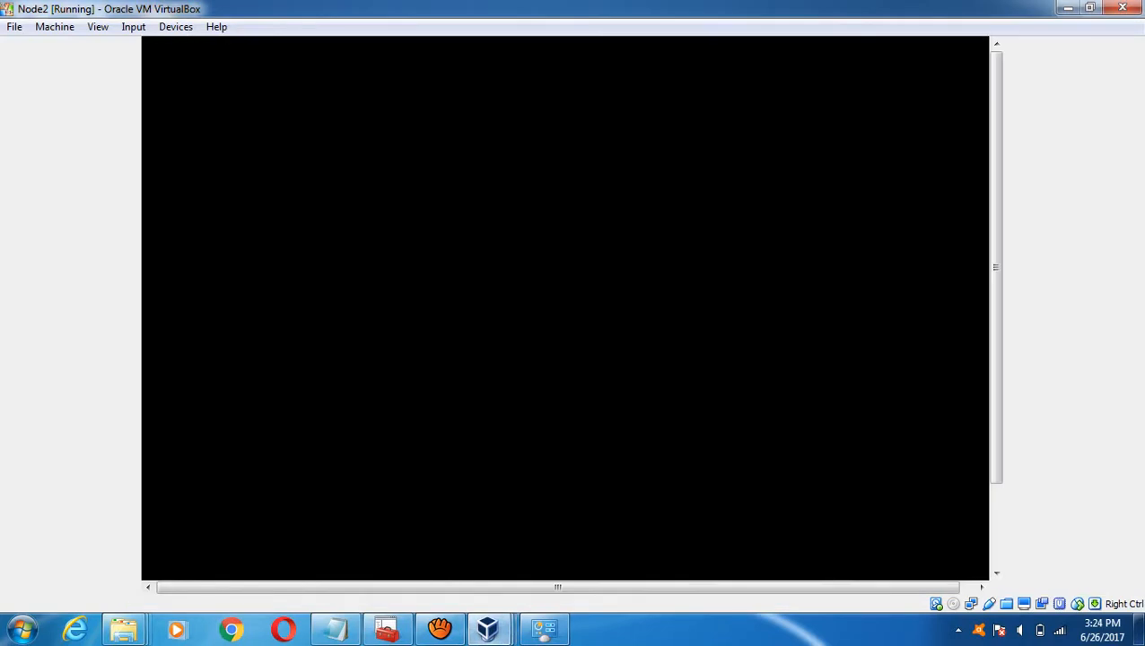
pyautogui.click(1066, 8)
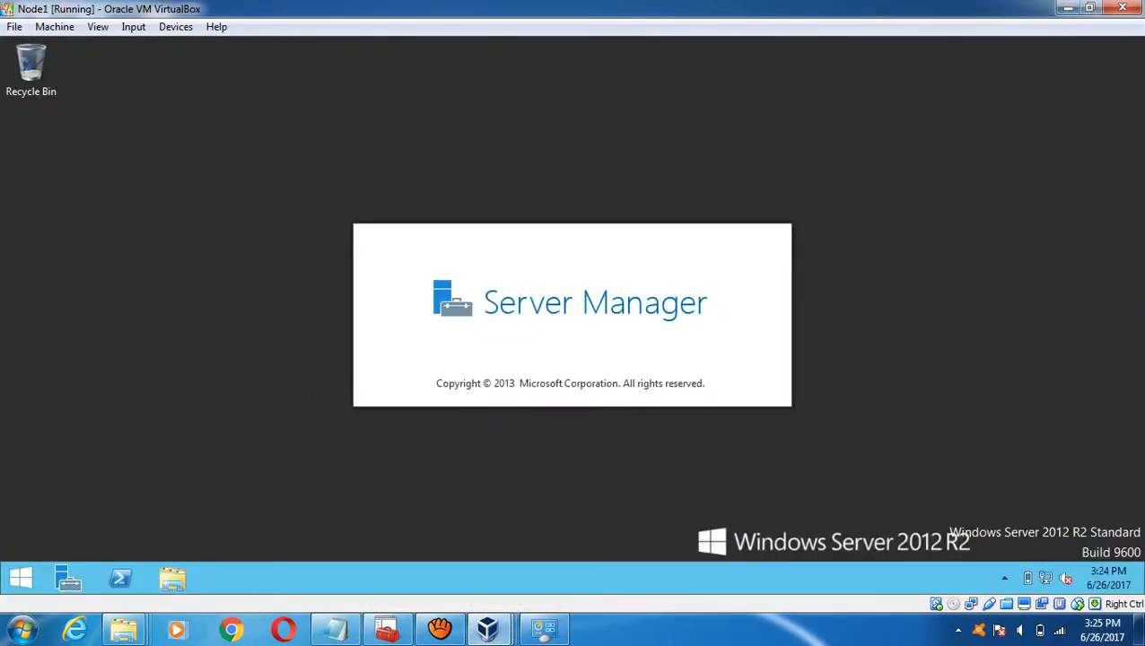
pyautogui.moveTo(488, 628)
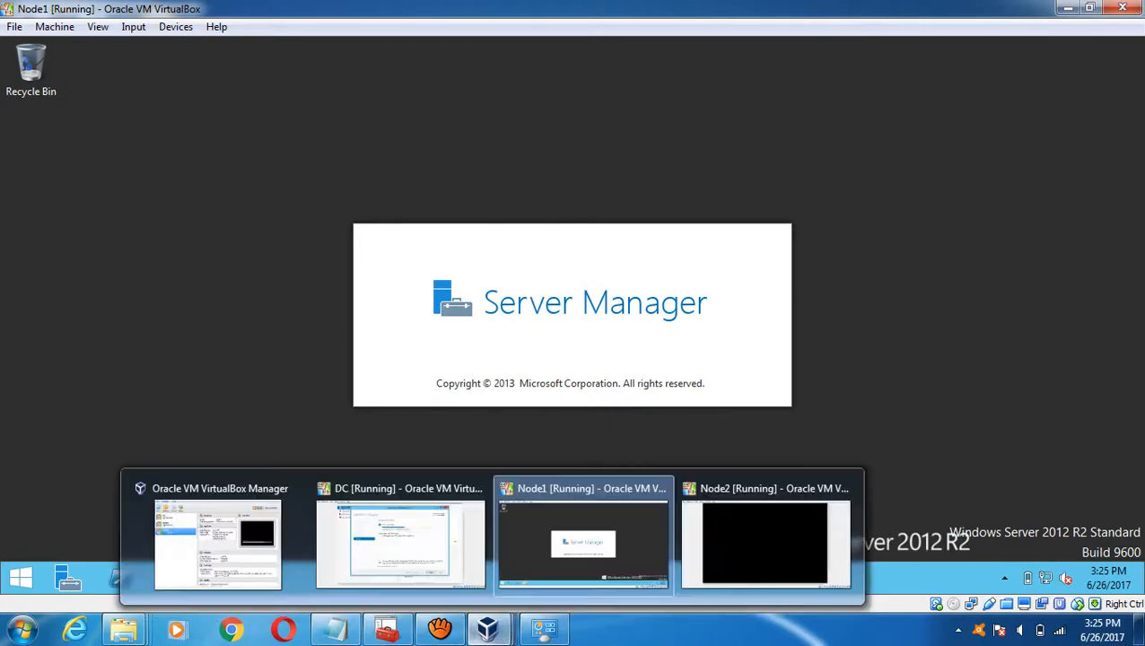
pyautogui.click(404, 543)
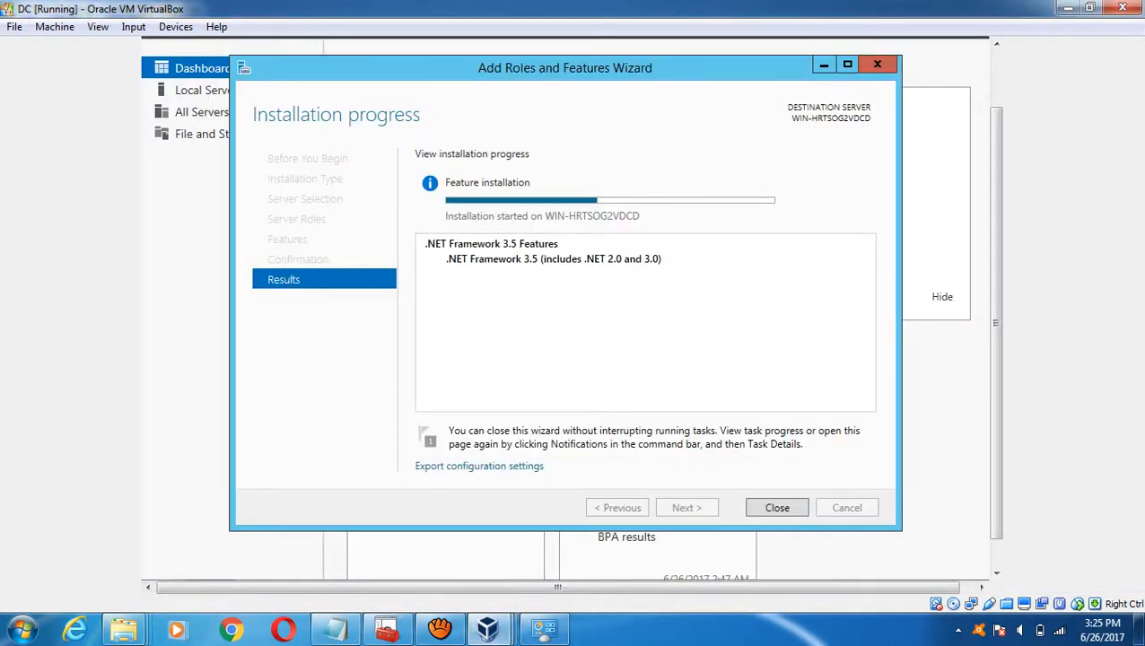
pyautogui.click(1065, 8)
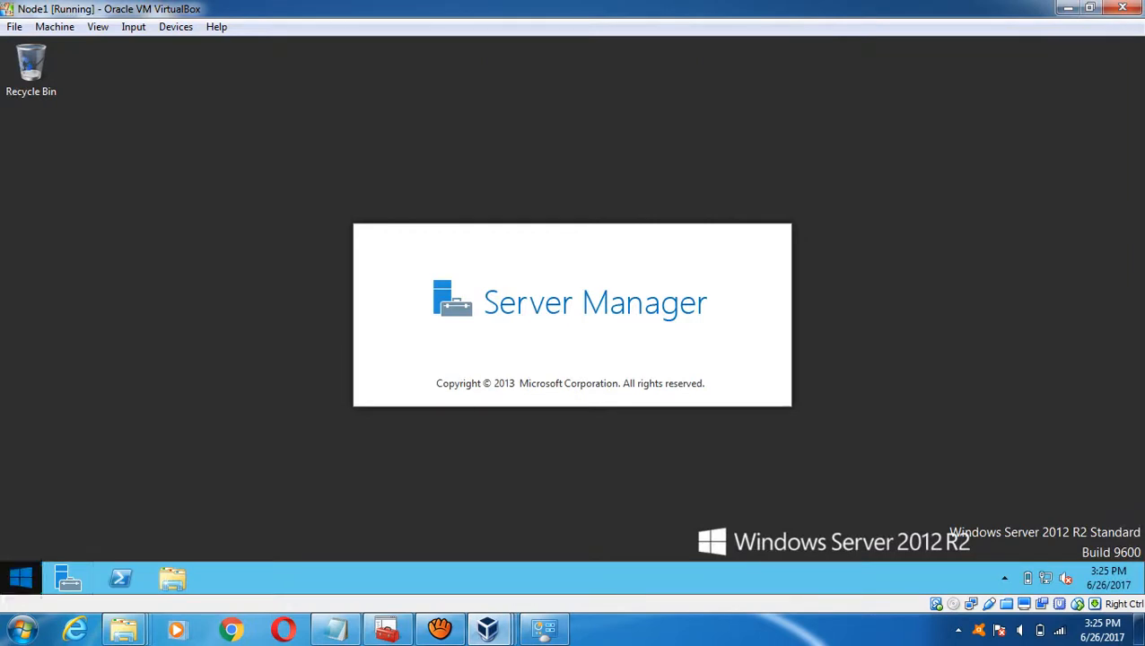
# - Open Node1's Network and Sharing Center from the network tray icon
pyautogui.click(20, 578)
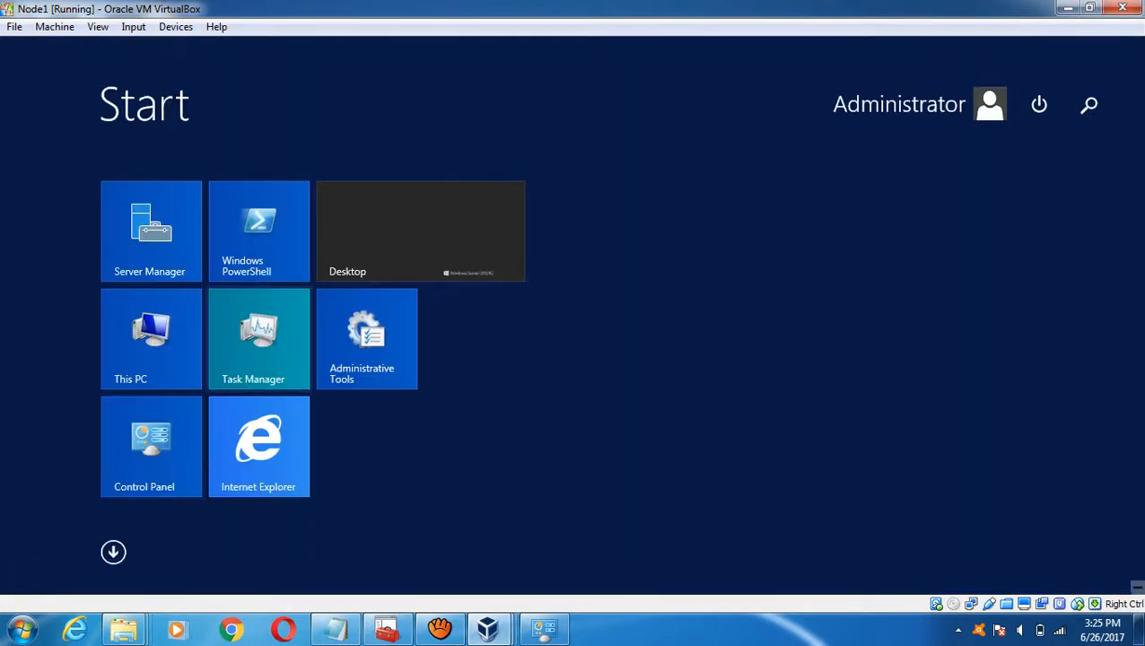
pyautogui.press('super')
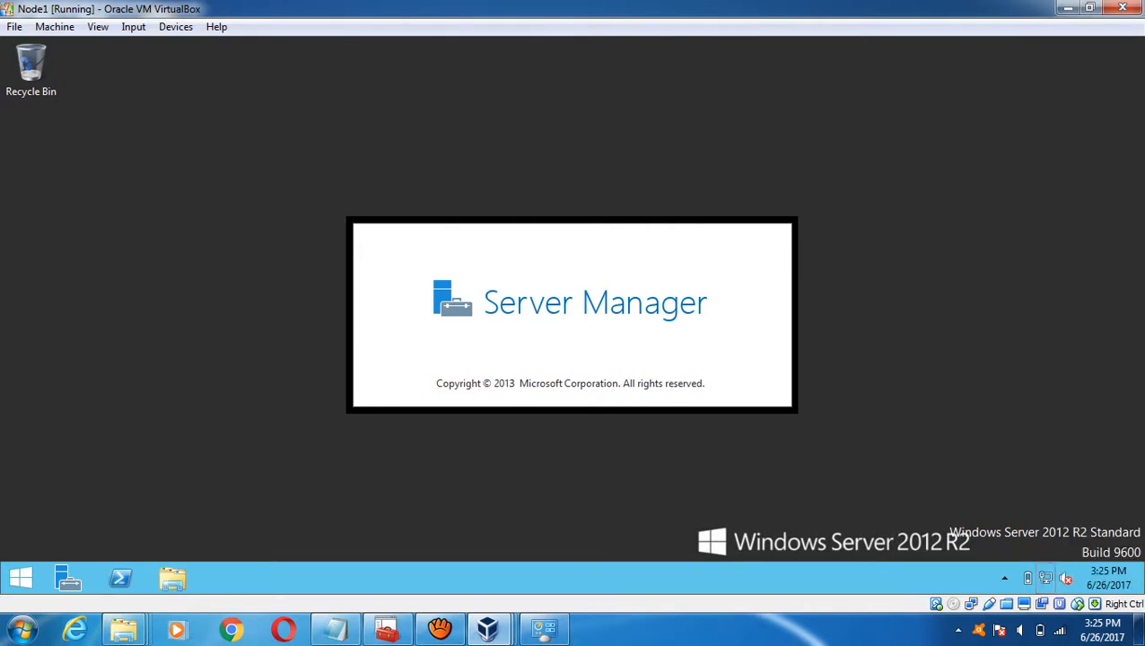
pyautogui.click(1045, 578)
pyautogui.rightClick(1044, 575)
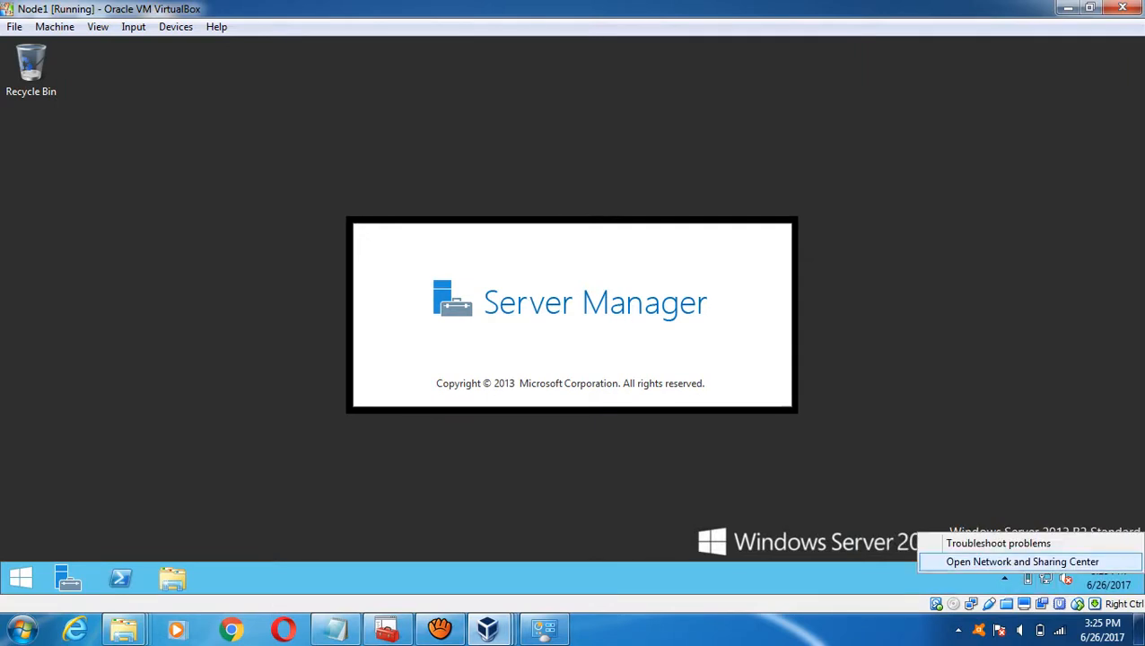
pyautogui.click(1022, 562)
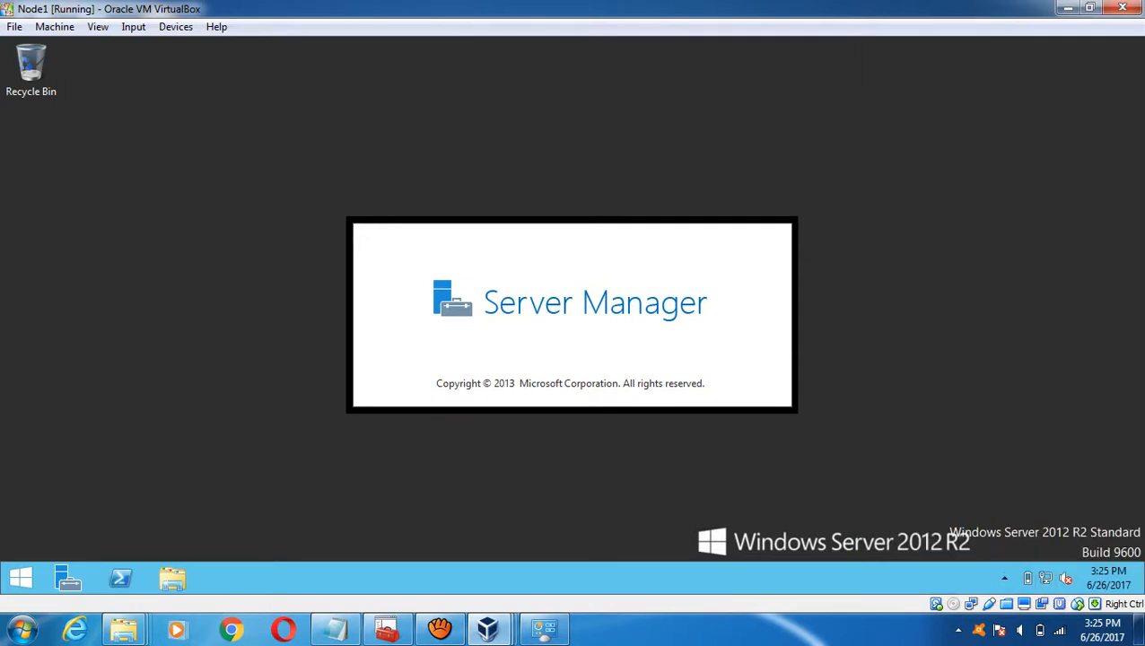
# - Minimise Node2 again to return to Node1 and open an Explorer window with Win+E
pyautogui.moveTo(491, 630)
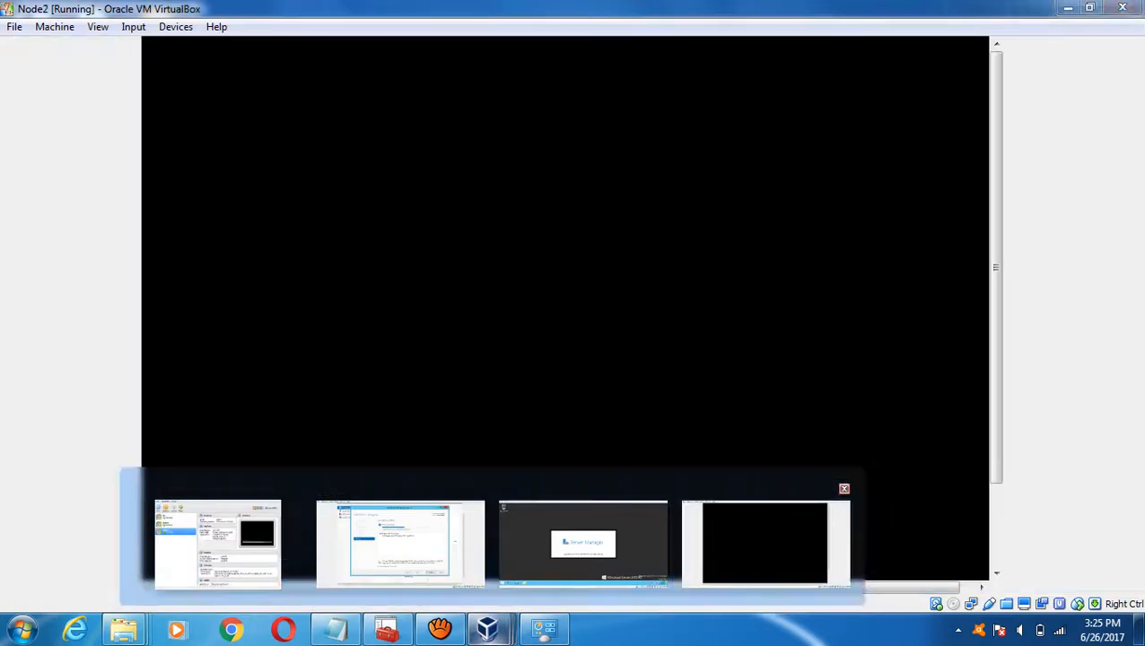
pyautogui.click(764, 543)
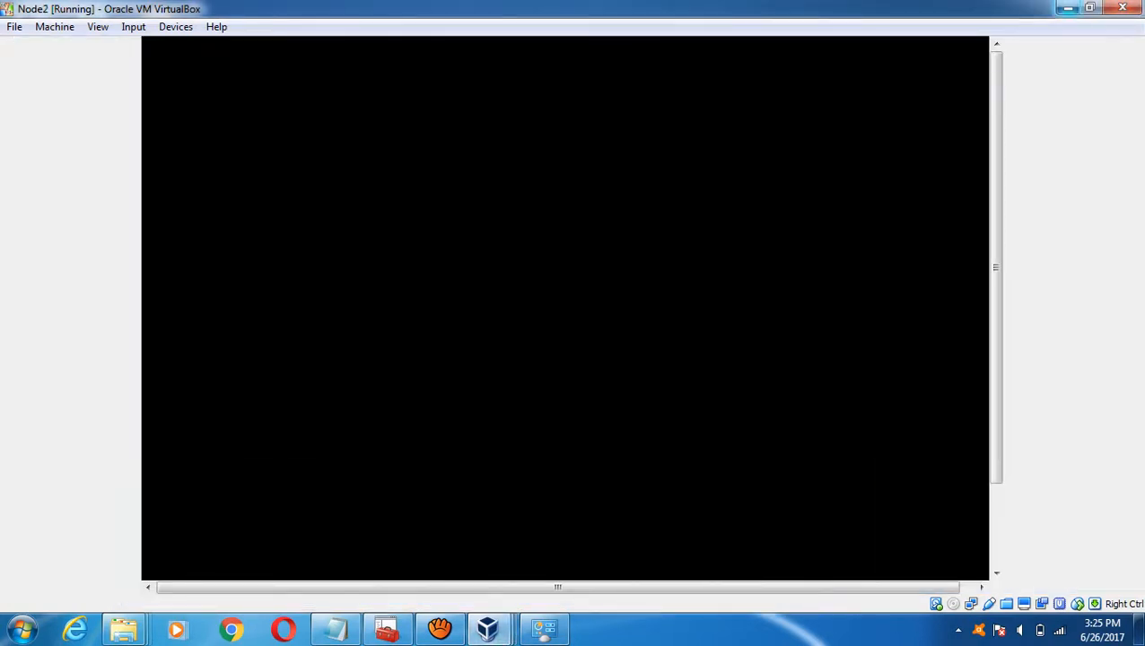
pyautogui.click(1067, 7)
pyautogui.press('super+e')
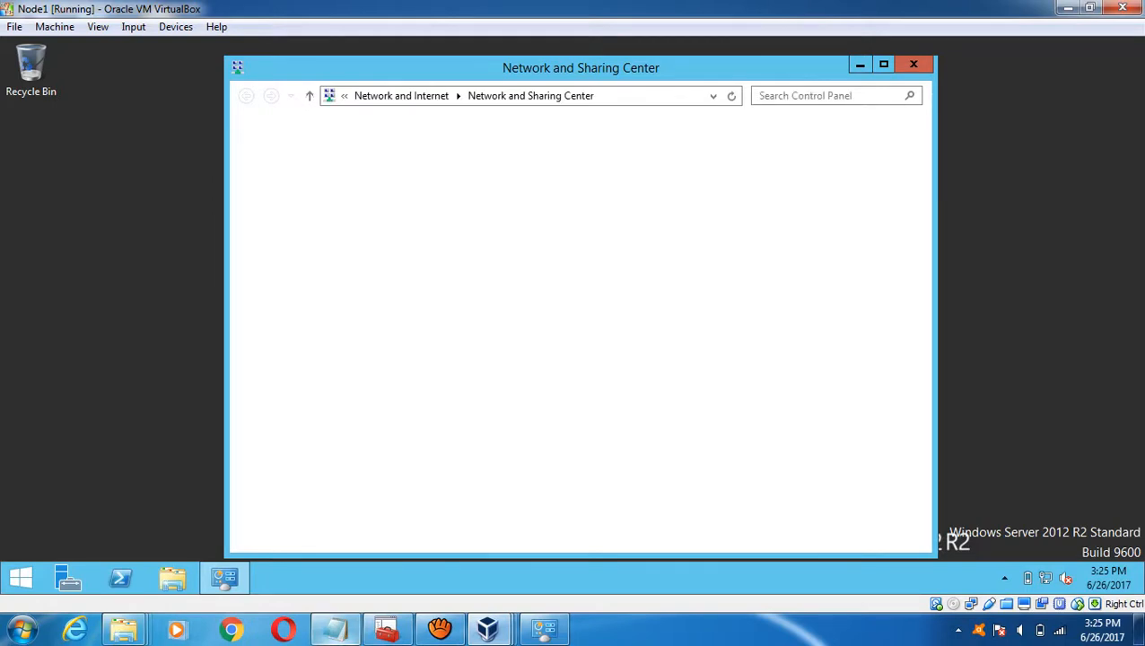
# - Move the application server role and powershell lines under 'add other nodes to domain' in step 7
pyautogui.click(335, 628)
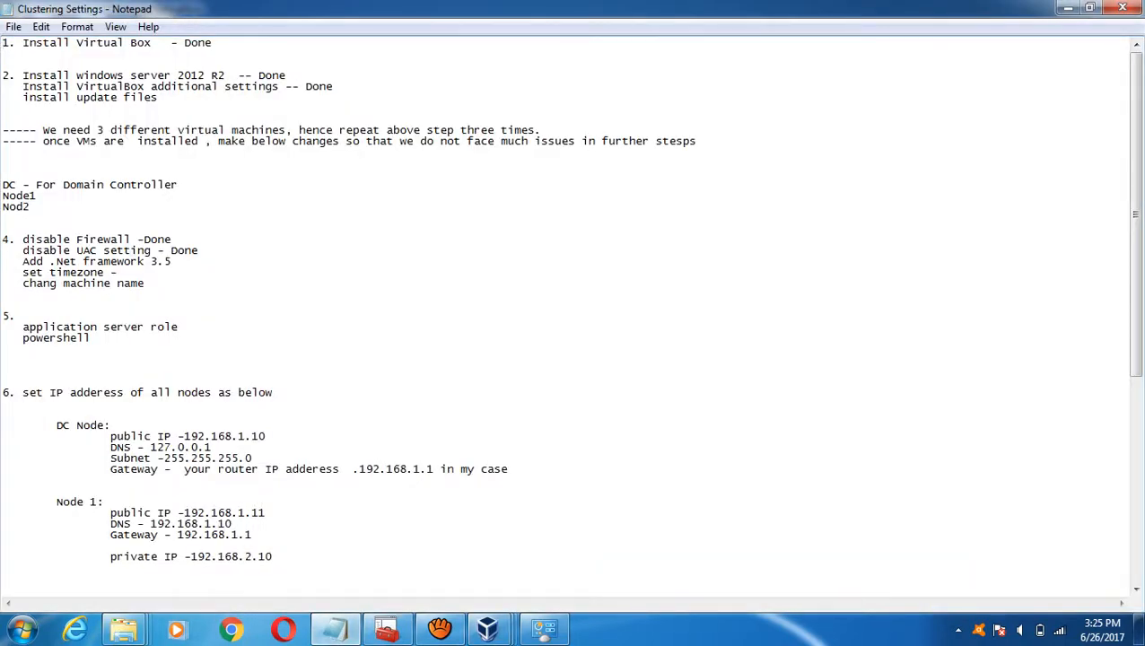
pyautogui.hotkey('shift', 'Up')
pyautogui.hotkey('shift', 'Up')
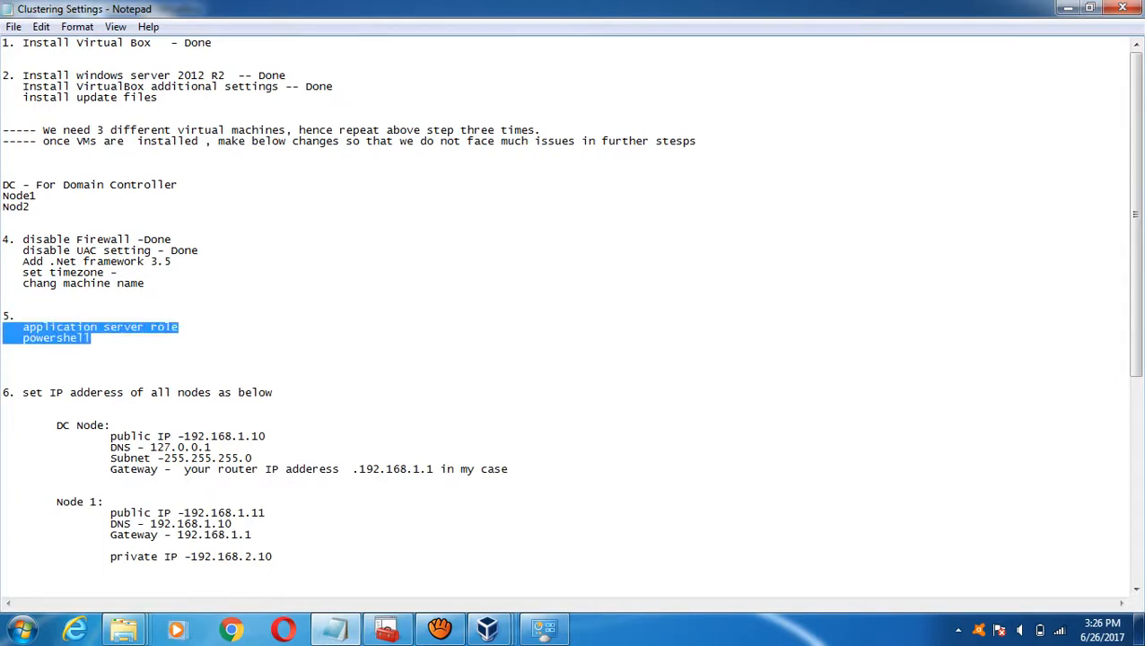
pyautogui.press('Delete')
pyautogui.press('Down')
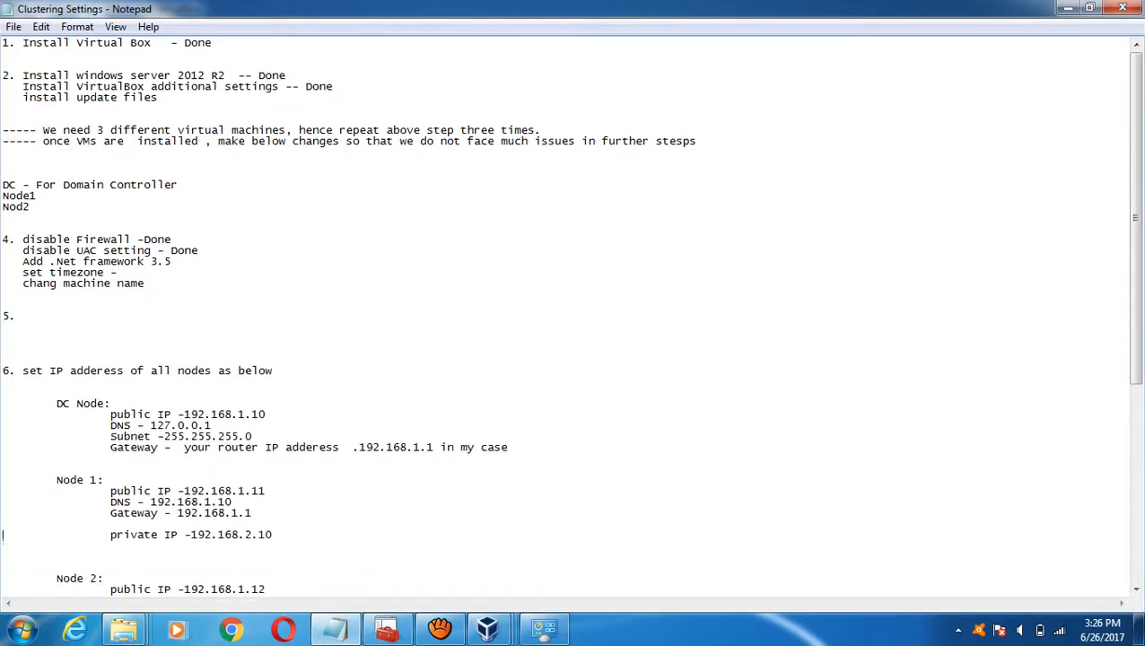
pyautogui.press('Down')
pyautogui.press('Down')
pyautogui.press('Down')
pyautogui.press('Down')
pyautogui.press('Down')
pyautogui.press('Down')
pyautogui.press('Down')
pyautogui.press('Down')
pyautogui.press('Down')
pyautogui.press('Down')
pyautogui.press('Down')
pyautogui.press('Down')
pyautogui.press('Down')
pyautogui.press('Down')
pyautogui.press('Down')
pyautogui.press('Down')
pyautogui.press('Down')
pyautogui.press('Down')
pyautogui.press('Down')
pyautogui.press('Down')
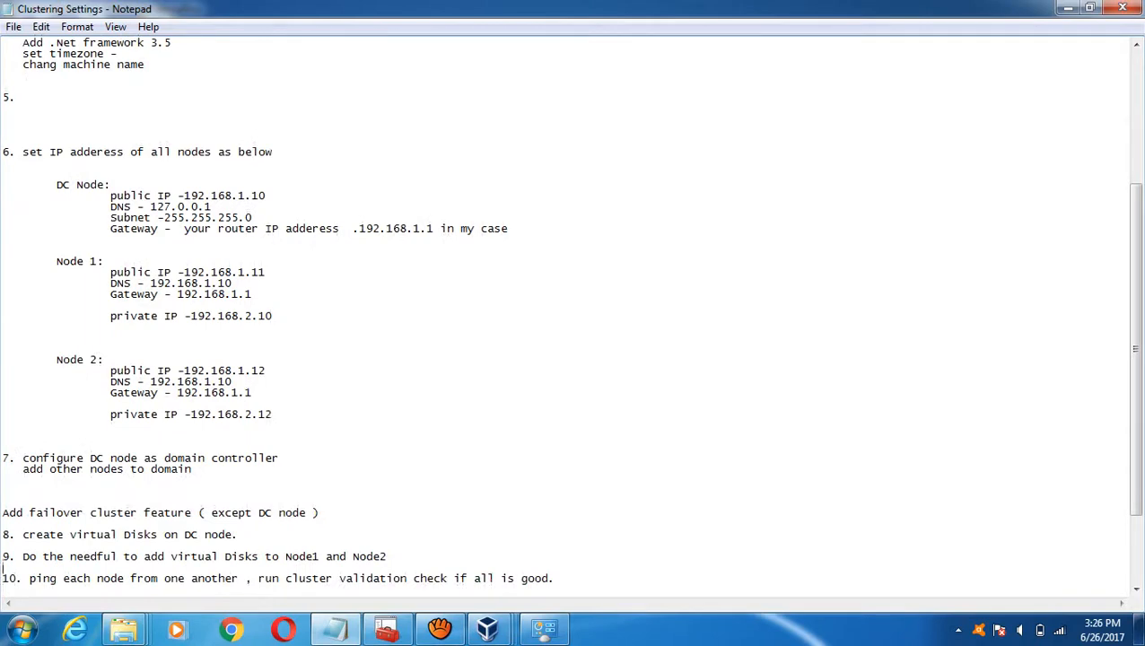
pyautogui.press('Up')
pyautogui.write('application server role    powershell')
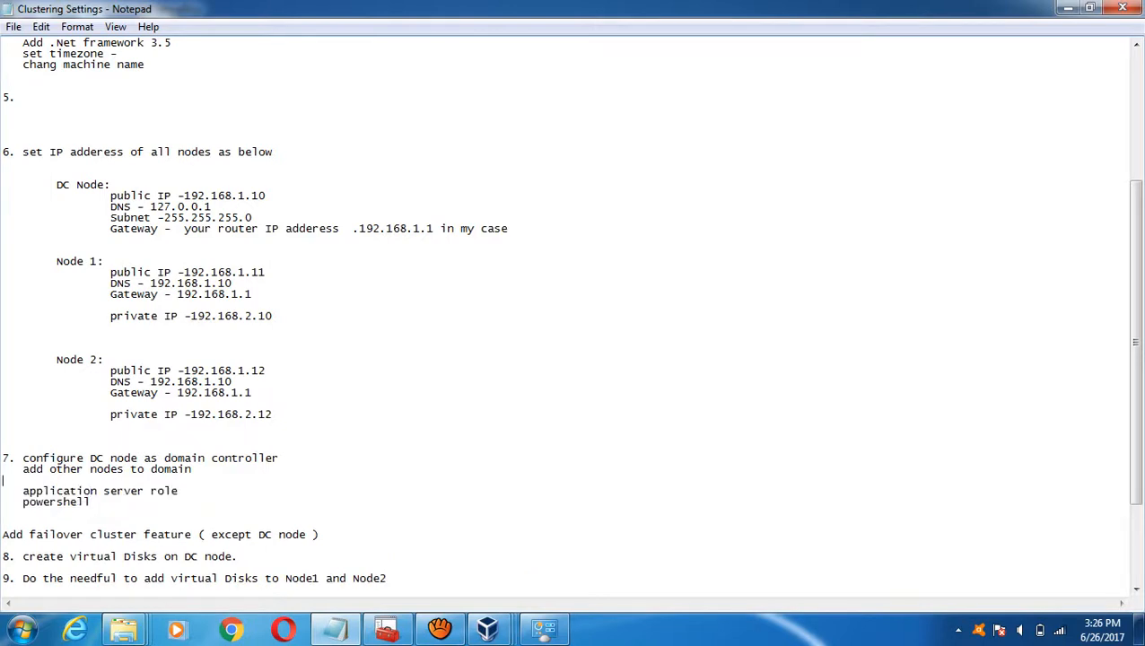
pyautogui.click(1, 468)
pyautogui.press('BackSpace')
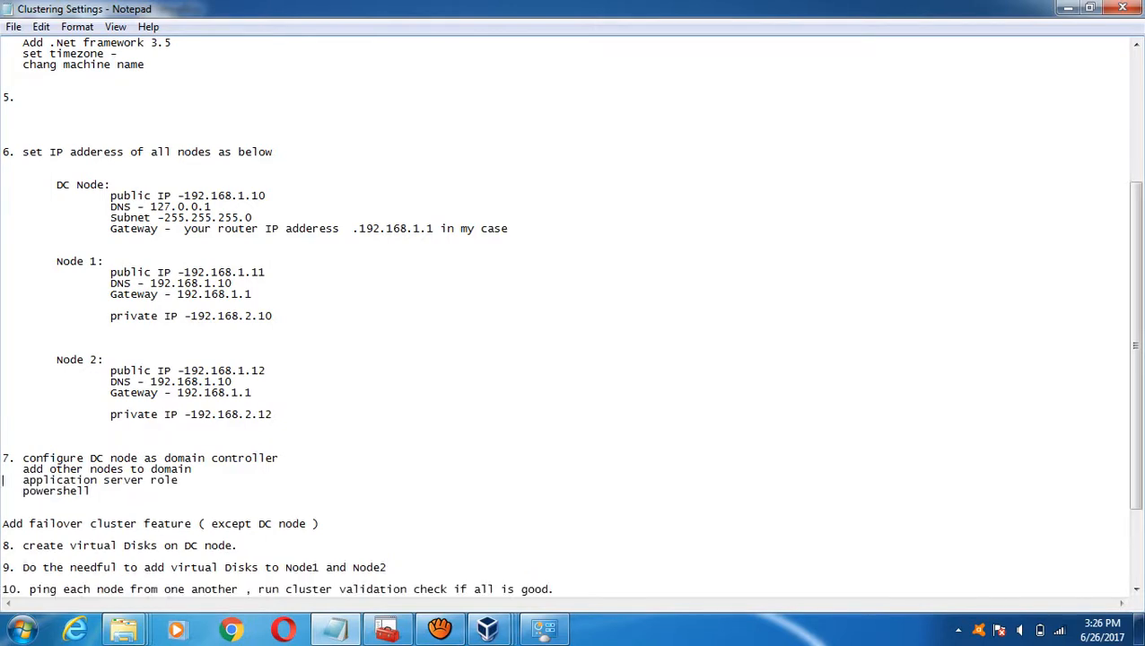
# - Delete the now-empty '5.' heading and review the step 4 lines
pyautogui.click(2, 469)
pyautogui.moveTo(3, 97); pyautogui.dragTo(23, 97)
pyautogui.press('BackSpace')
pyautogui.press('BackSpace')
pyautogui.press('BackSpace')
pyautogui.press('BackSpace')
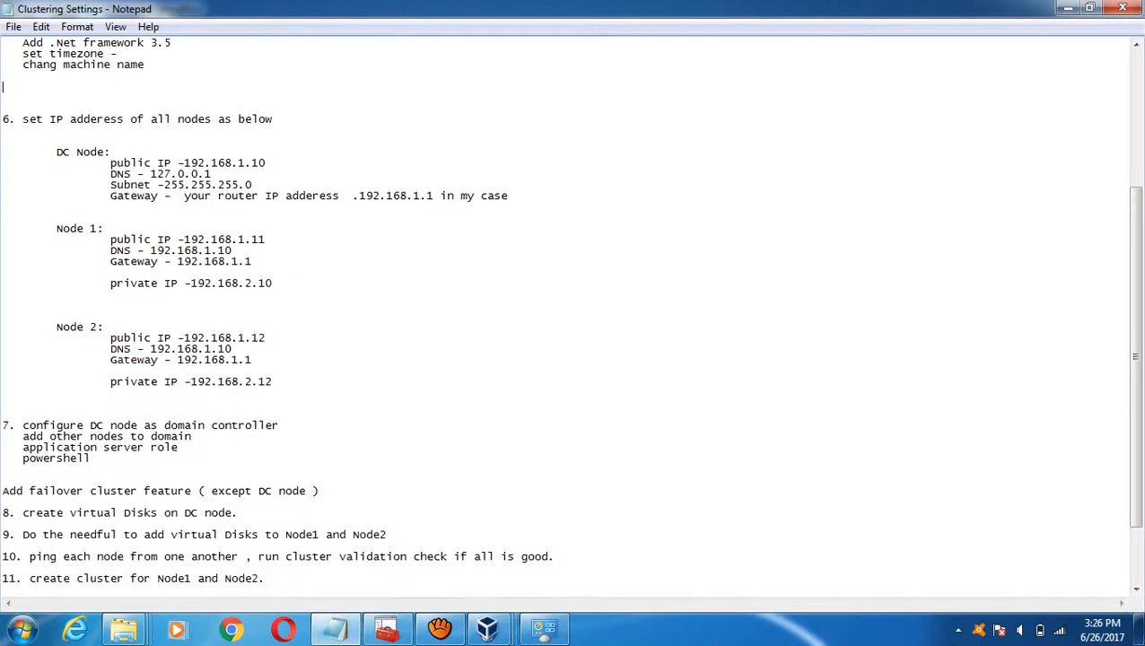
pyautogui.press('Up')
pyautogui.press('Up')
pyautogui.press('Up')
pyautogui.press('Up')
pyautogui.press('Up')
pyautogui.press('Up')
pyautogui.press('Up')
pyautogui.press('Up')
pyautogui.press('Up')
pyautogui.press('Up')
pyautogui.press('Up')
pyautogui.press('Up')
pyautogui.press('Up')
pyautogui.press('Up')
pyautogui.press('Up')
pyautogui.press('Up')
pyautogui.press('Up')
pyautogui.press('Up')
pyautogui.press('Up')
pyautogui.press('Up')
pyautogui.press('Up')
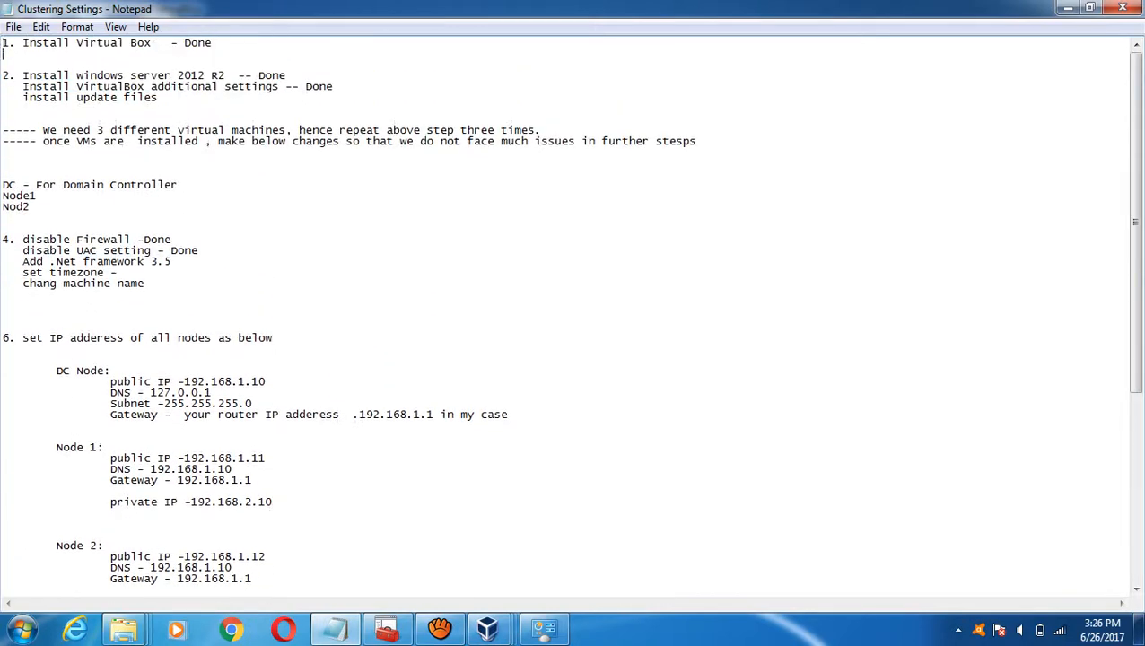
pyautogui.press('Down')
pyautogui.press('Down')
pyautogui.press('Down')
pyautogui.press('Down')
pyautogui.press('Down')
pyautogui.press('Down')
pyautogui.press('Down')
pyautogui.press('Down')
pyautogui.press('Down')
pyautogui.press('Up')
pyautogui.press('Up')
pyautogui.press('Up')
pyautogui.press('Up')
# - Move the 'install update files' line below Node 2's settings, adding blank lines around Node 2's private IP
pyautogui.click(3, 130)
pyautogui.press('Down')
pyautogui.hotkey('shift', 'Down')
pyautogui.hotkey('ctrl', 'c')
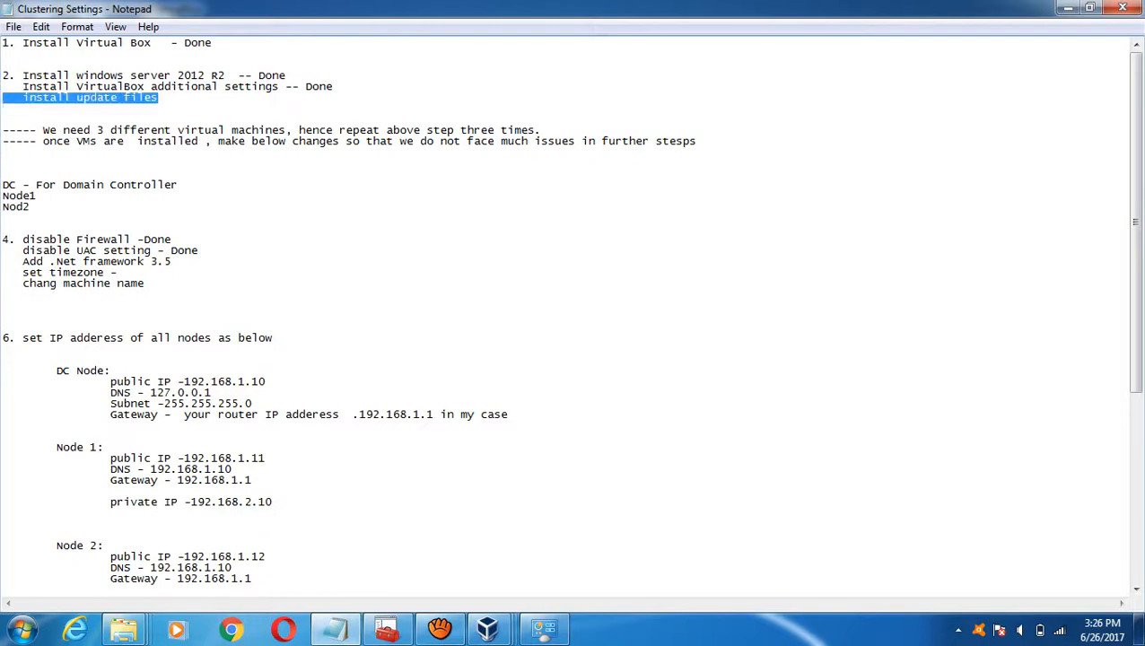
pyautogui.press('Delete')
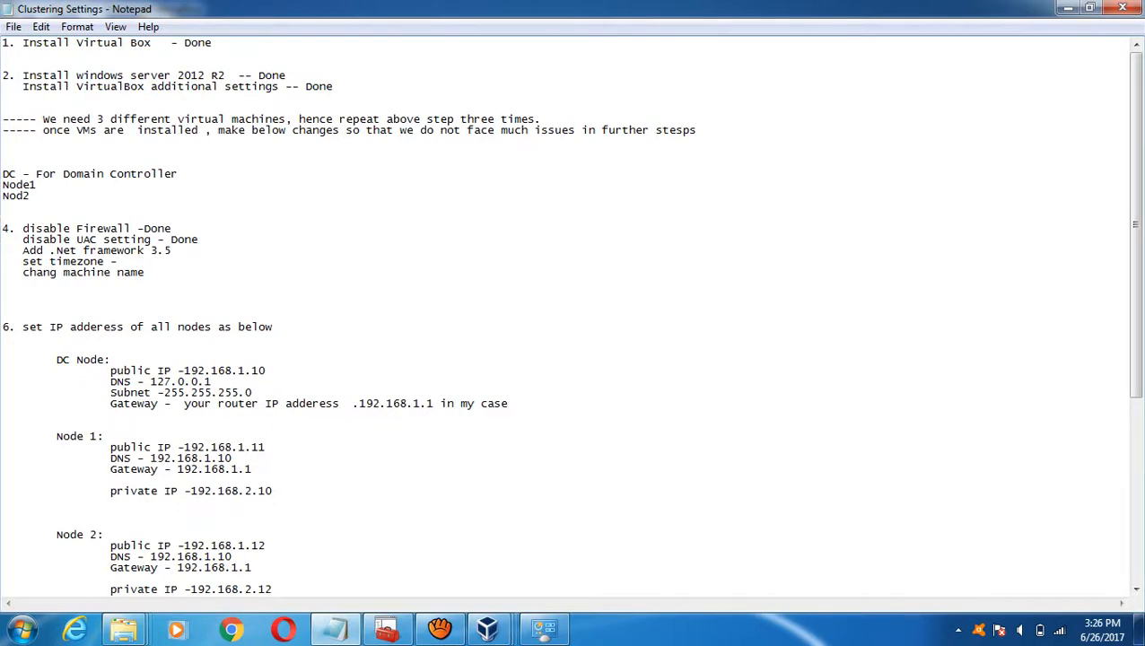
pyautogui.press('Down')
pyautogui.press('Down')
pyautogui.press('Down')
pyautogui.press('Down')
pyautogui.press('Down')
pyautogui.press('Down')
pyautogui.press('Down')
pyautogui.press('Down')
pyautogui.press('Down')
pyautogui.press('Down')
pyautogui.press('Down')
pyautogui.press('Down')
pyautogui.press('Down')
pyautogui.press('Down')
pyautogui.press('Down')
pyautogui.press('Down')
pyautogui.press('Down')
pyautogui.press('Down')
pyautogui.press('Down')
pyautogui.press('Down')
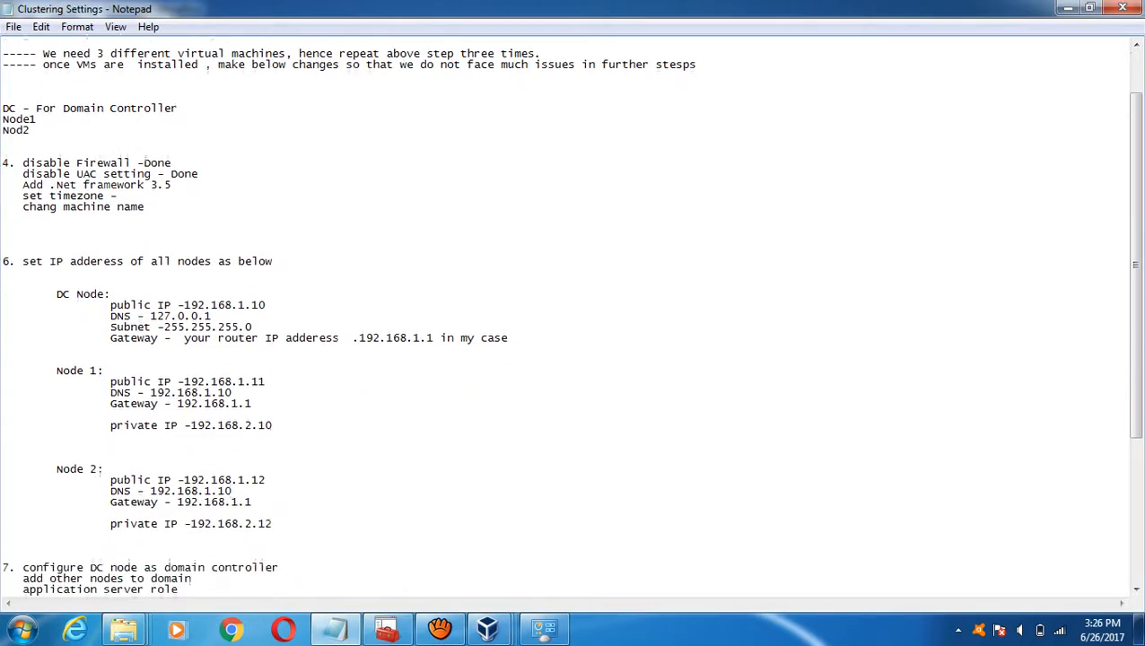
pyautogui.press('Up')
pyautogui.press('Up')
pyautogui.press('Up')
pyautogui.press('Up')
pyautogui.press('Up')
pyautogui.press('Up')
pyautogui.press('Up')
pyautogui.press('Up')
pyautogui.press('Up')
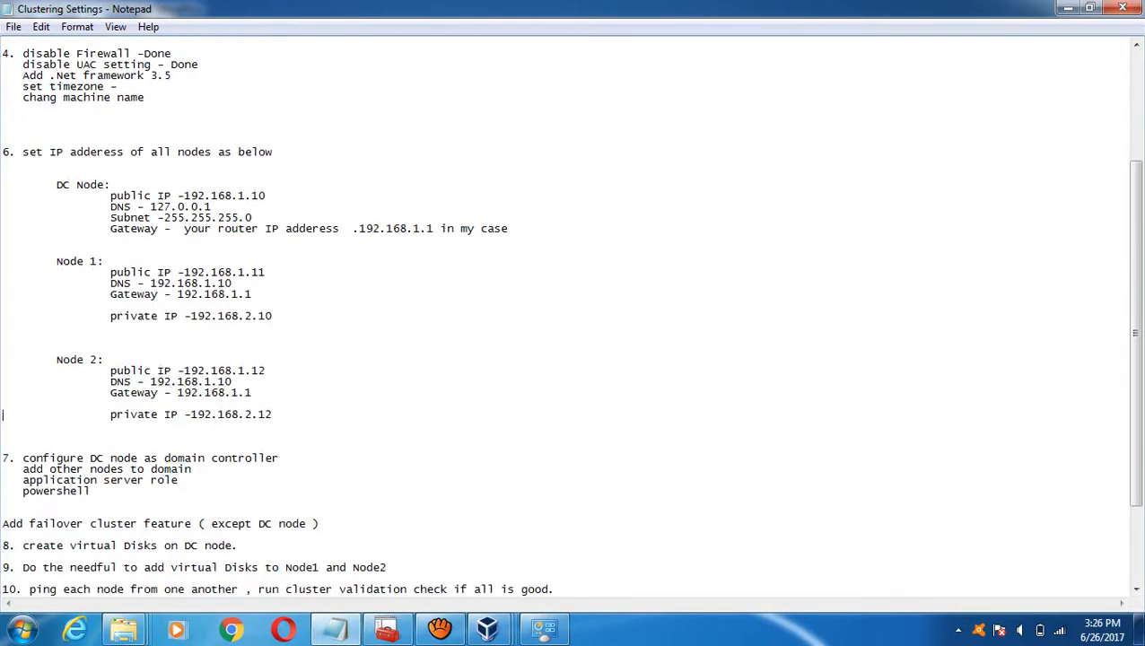
pyautogui.press('Return')
pyautogui.press('Down')
pyautogui.press('Return')
pyautogui.hotkey('ctrl', 'v')
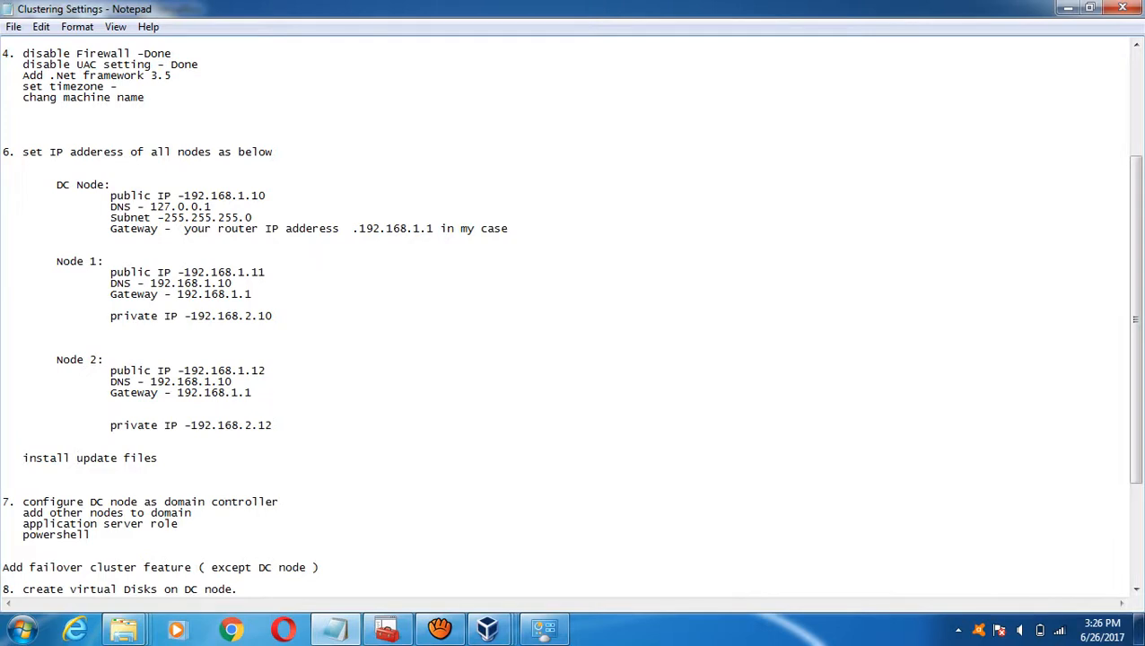
# - Renumber the disable Firewall, set IP address, domain controller, create virtual Disks and Do the needful steps to 3 through 7
pyautogui.press('Up')
pyautogui.press('Up')
pyautogui.press('Up')
pyautogui.press('Up')
pyautogui.press('Up')
pyautogui.press('Up')
pyautogui.press('Up')
pyautogui.press('Up')
pyautogui.press('Up')
pyautogui.press('Up')
pyautogui.press('Up')
pyautogui.press('Up')
pyautogui.press('Up')
pyautogui.press('Up')
pyautogui.press('Up')
pyautogui.press('Up')
pyautogui.press('Up')
pyautogui.press('Up')
pyautogui.press('Up')
pyautogui.press('Up')
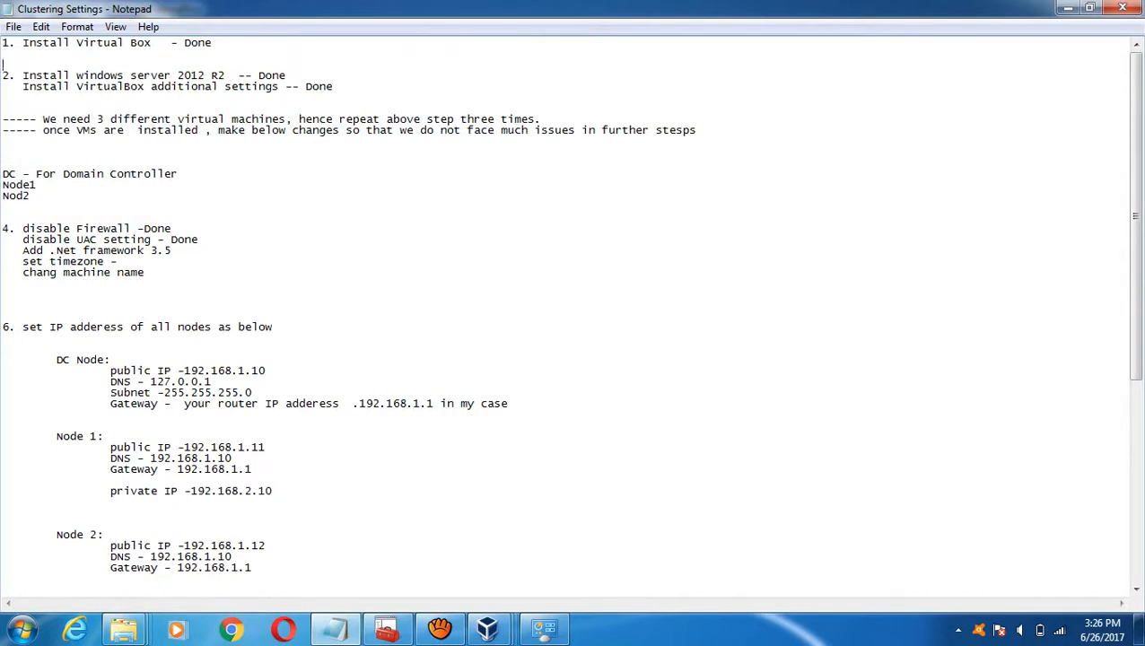
pyautogui.click(9, 231)
pyautogui.press('BackSpace')
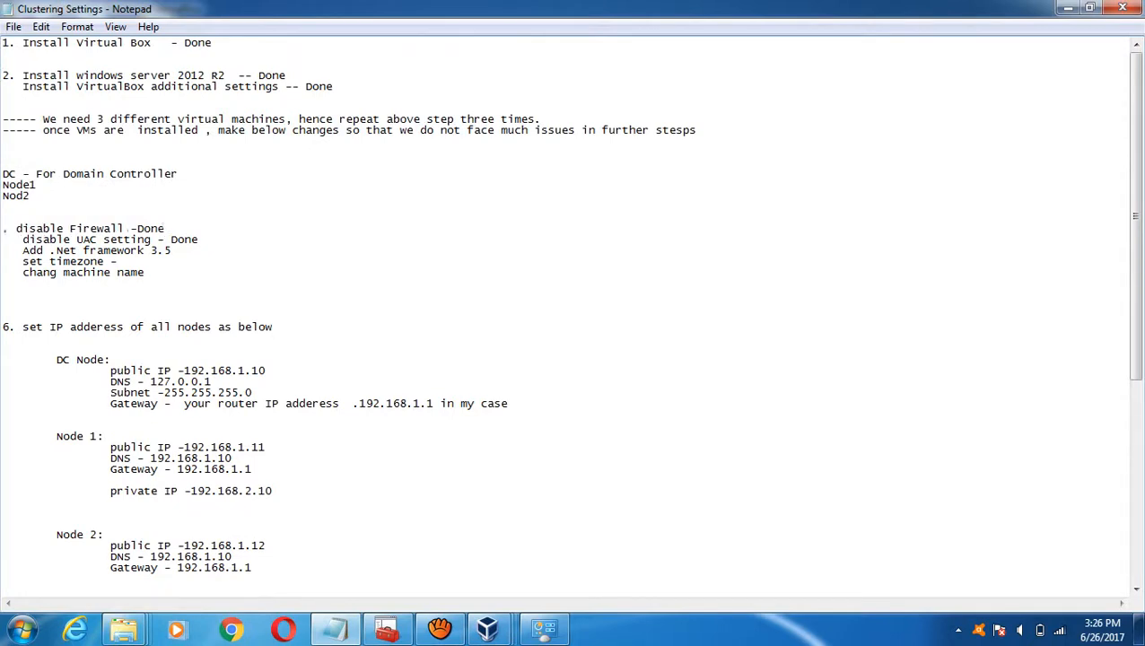
pyautogui.write('3')
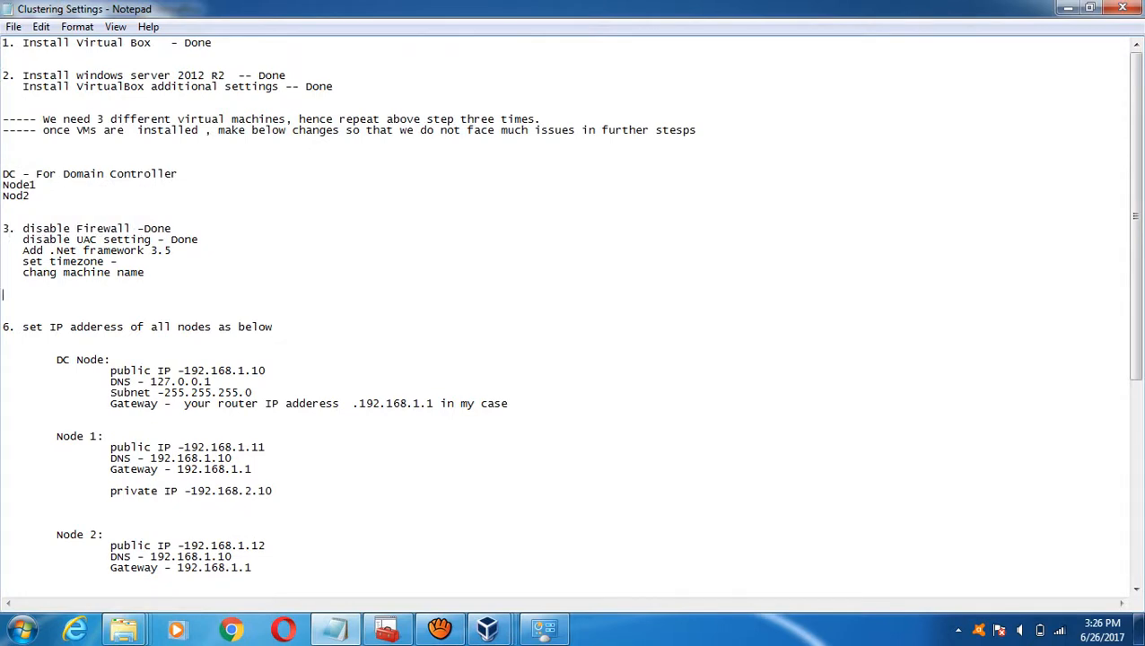
pyautogui.click(9, 326)
pyautogui.press('BackSpace')
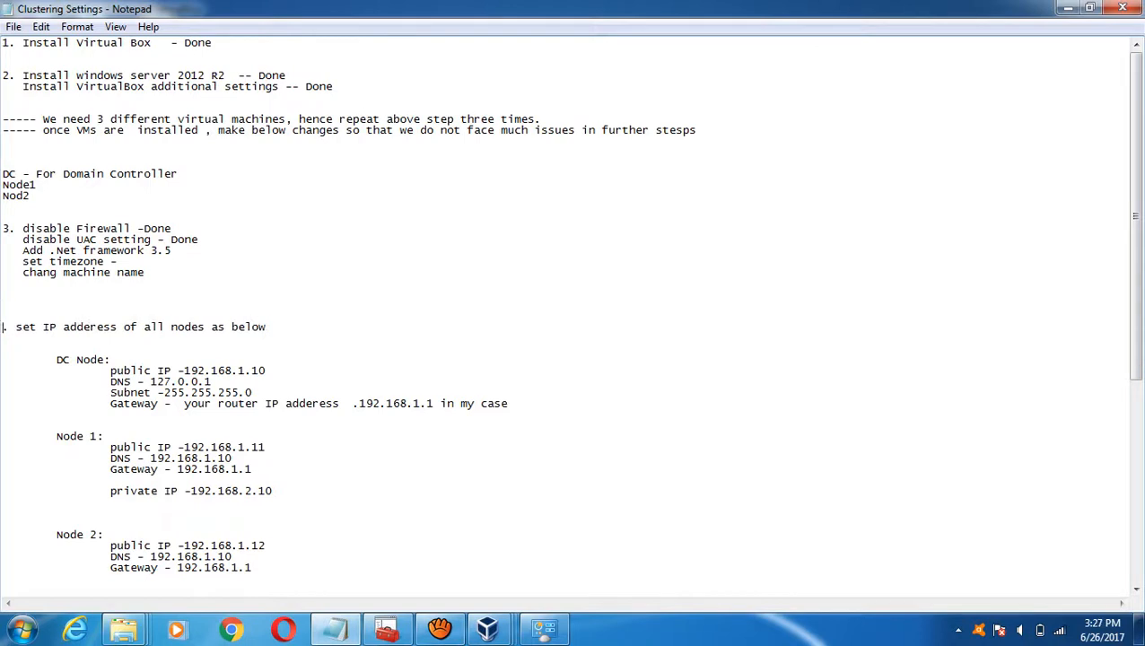
pyautogui.write('4')
pyautogui.press('Down')
pyautogui.press('Down')
pyautogui.press('Down')
pyautogui.press('Down')
pyautogui.press('Down')
pyautogui.press('Down')
pyautogui.press('Down')
pyautogui.press('Down')
pyautogui.press('Down')
pyautogui.press('Down')
pyautogui.press('Down')
pyautogui.press('Down')
pyautogui.press('Down')
pyautogui.press('Down')
pyautogui.press('Down')
pyautogui.press('Down')
pyautogui.press('Down')
pyautogui.press('Down')
pyautogui.press('Down')
pyautogui.press('Down')
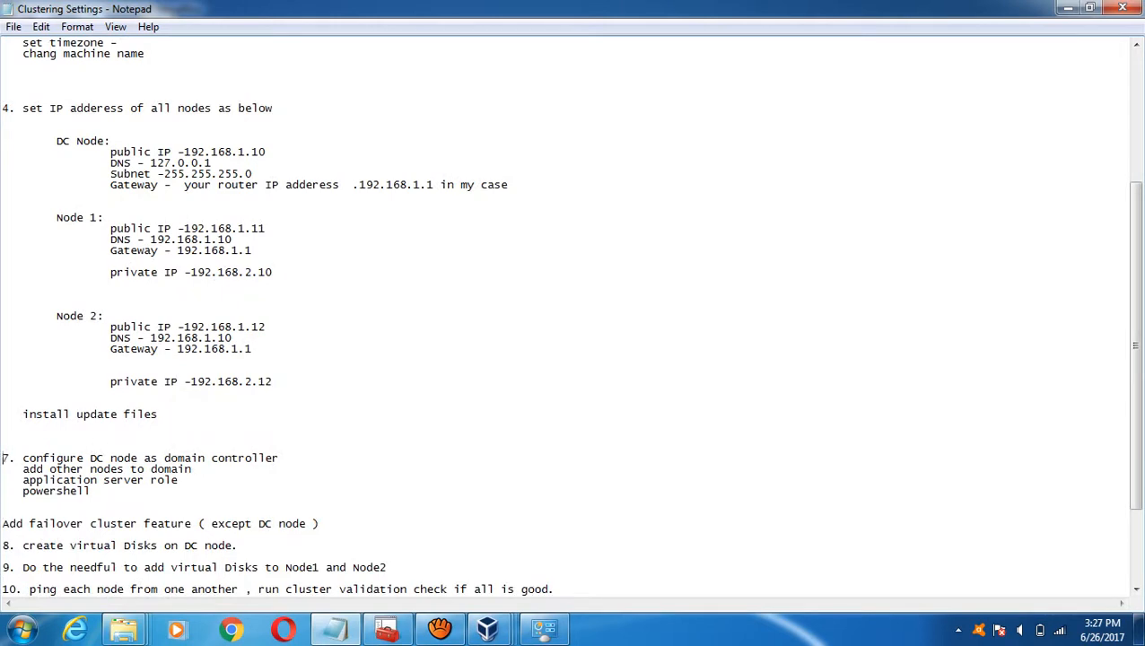
pyautogui.press('BackSpace')
pyautogui.write('5')
pyautogui.press('Down')
pyautogui.press('Right')
pyautogui.press('BackSpace')
pyautogui.write('6')
pyautogui.press('BackSpace')
pyautogui.write('7')
# - Renumber the ping and create cluster steps to 8 and 9, and steps 12 and 13 to 10 and 11
pyautogui.press('Down')
pyautogui.press('Down')
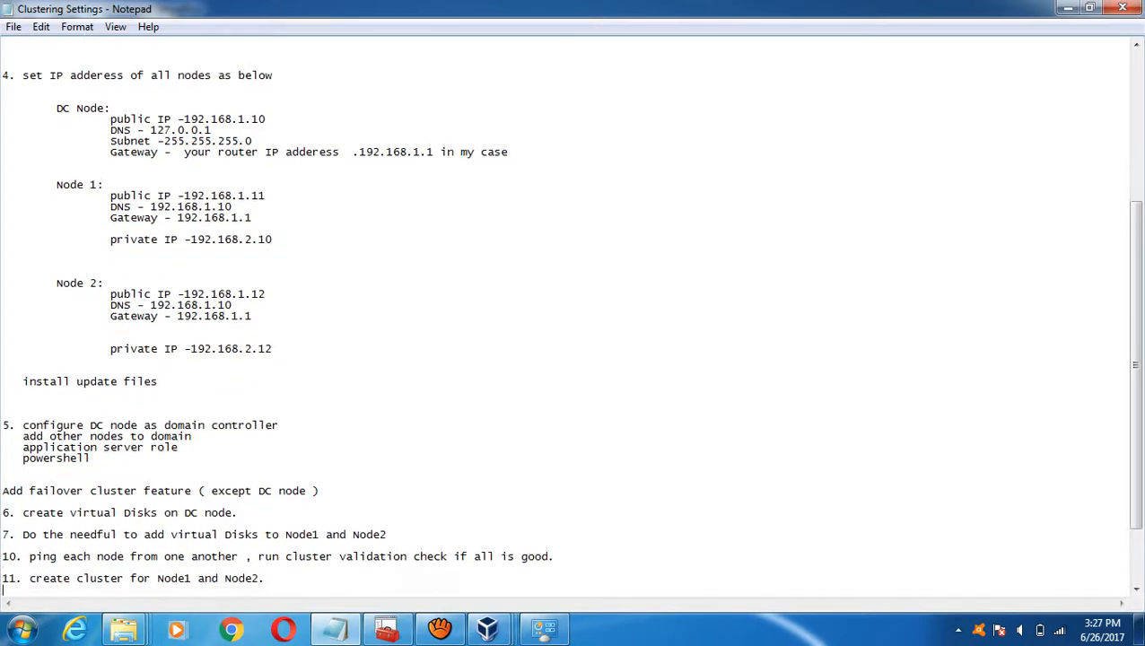
pyautogui.press('Up')
pyautogui.press('Right')
pyautogui.press('Right')
pyautogui.press('BackSpace')
pyautogui.press('BackSpace')
pyautogui.write('8')
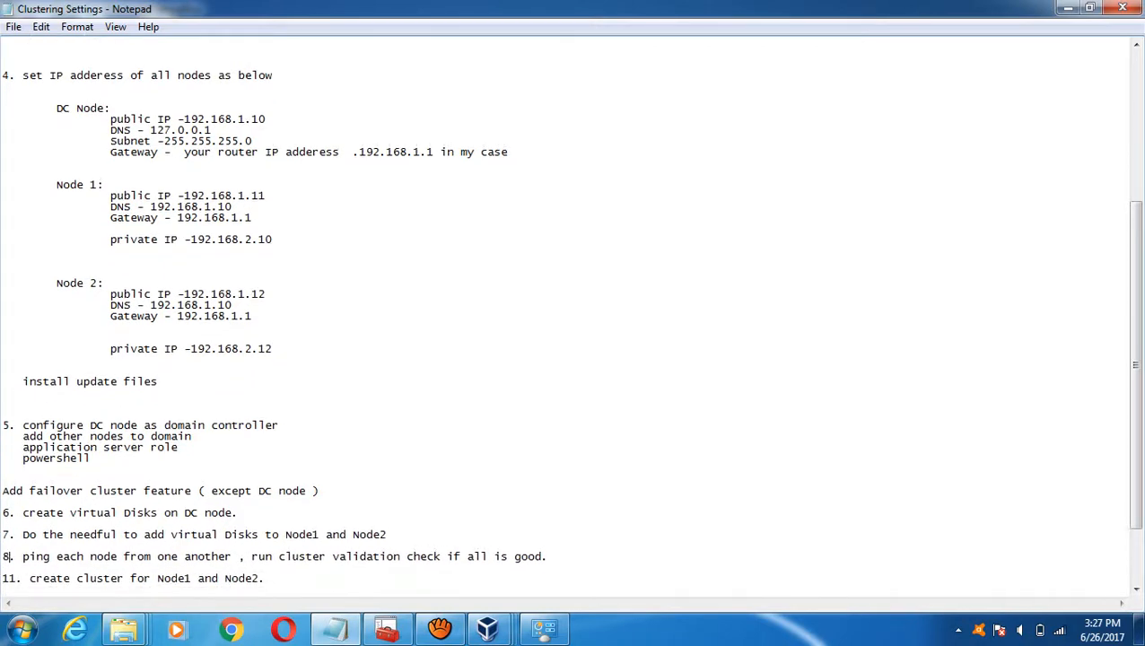
pyautogui.press('Down')
pyautogui.press('Right')
pyautogui.press('Right')
pyautogui.press('BackSpace')
pyautogui.press('BackSpace')
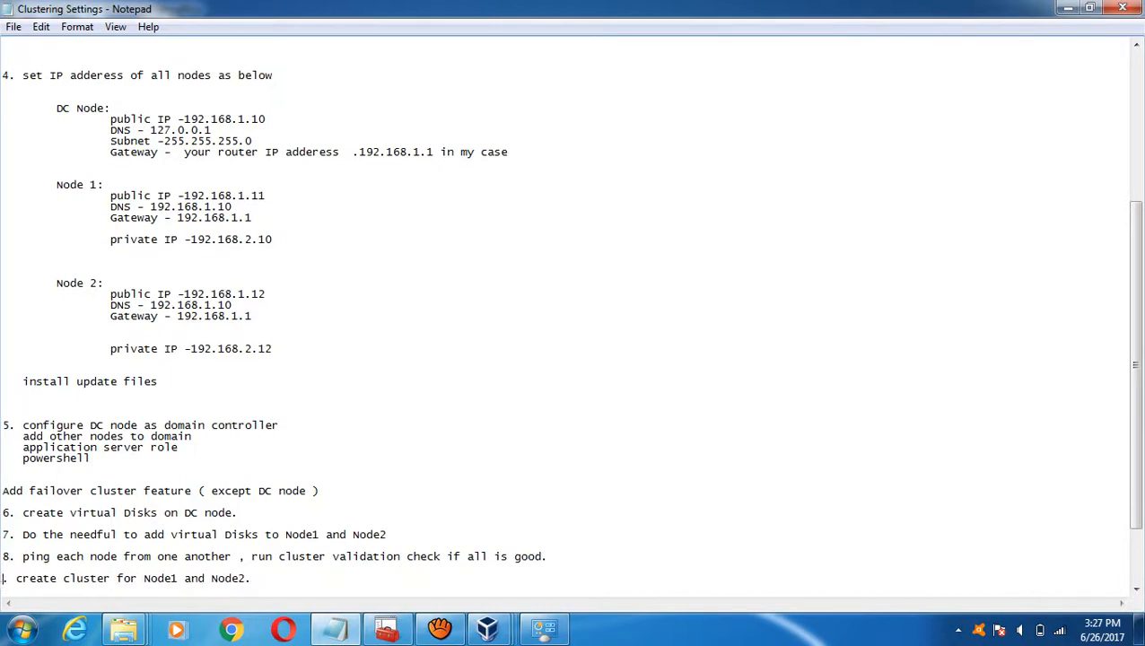
pyautogui.write('9')
pyautogui.press('Down')
pyautogui.press('Down')
pyautogui.press('Down')
pyautogui.press('Down')
pyautogui.press('Down')
pyautogui.press('Down')
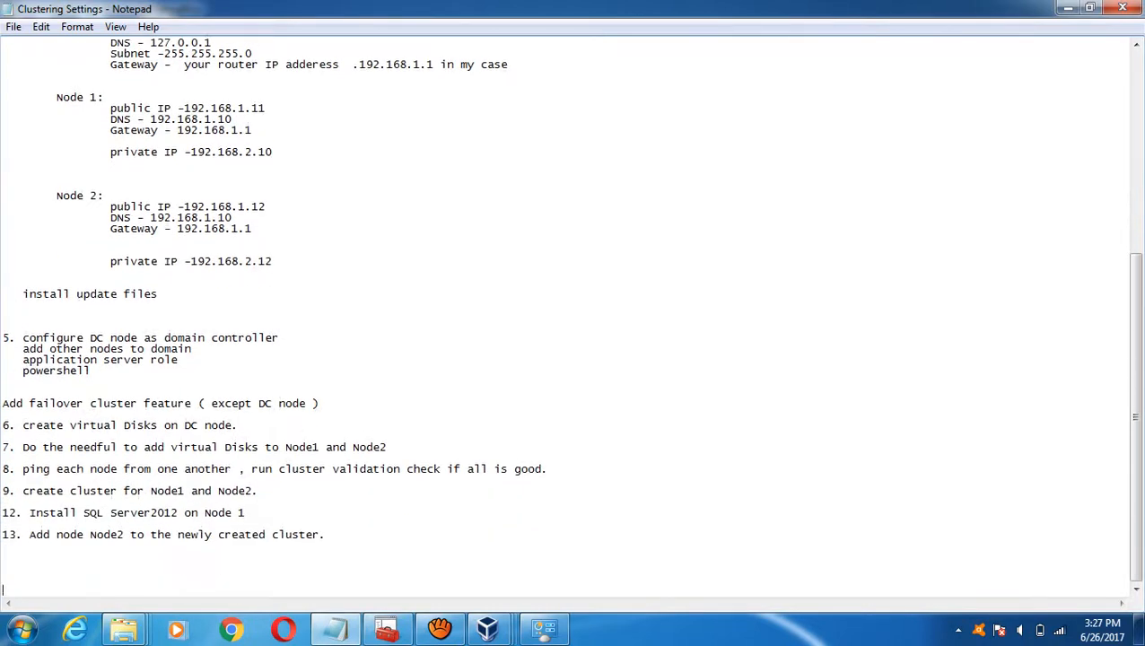
pyautogui.press('Right')
pyautogui.press('Up')
pyautogui.press('Delete')
pyautogui.write('0')
pyautogui.press('Down')
pyautogui.press('Down')
pyautogui.press('Right')
pyautogui.press('Delete')
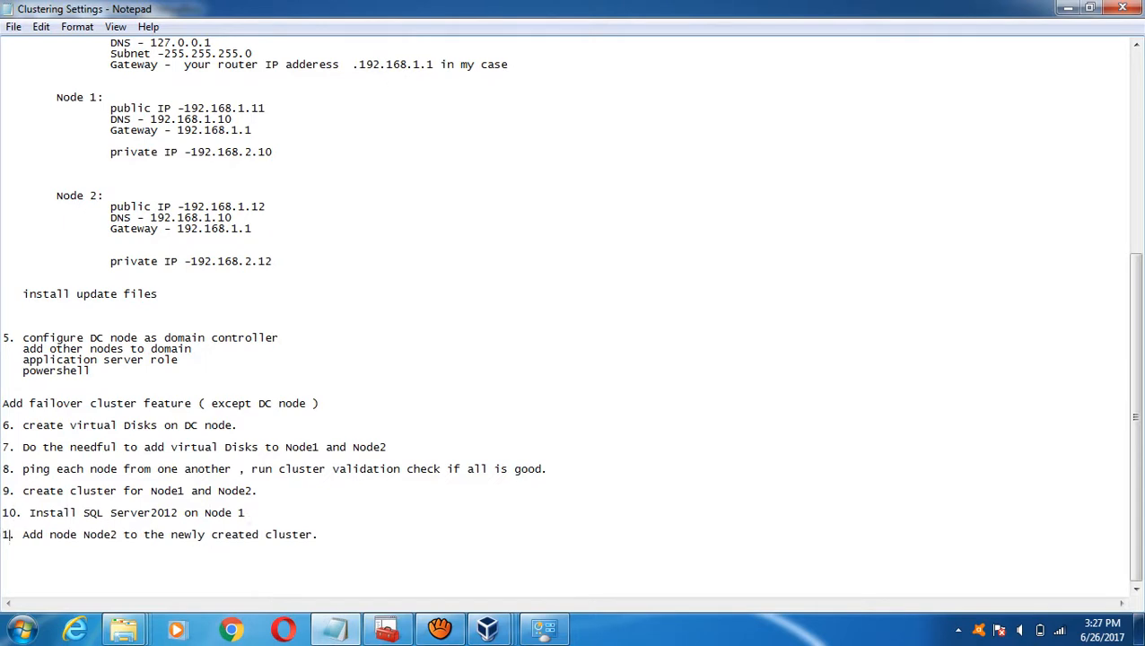
pyautogui.write('1')
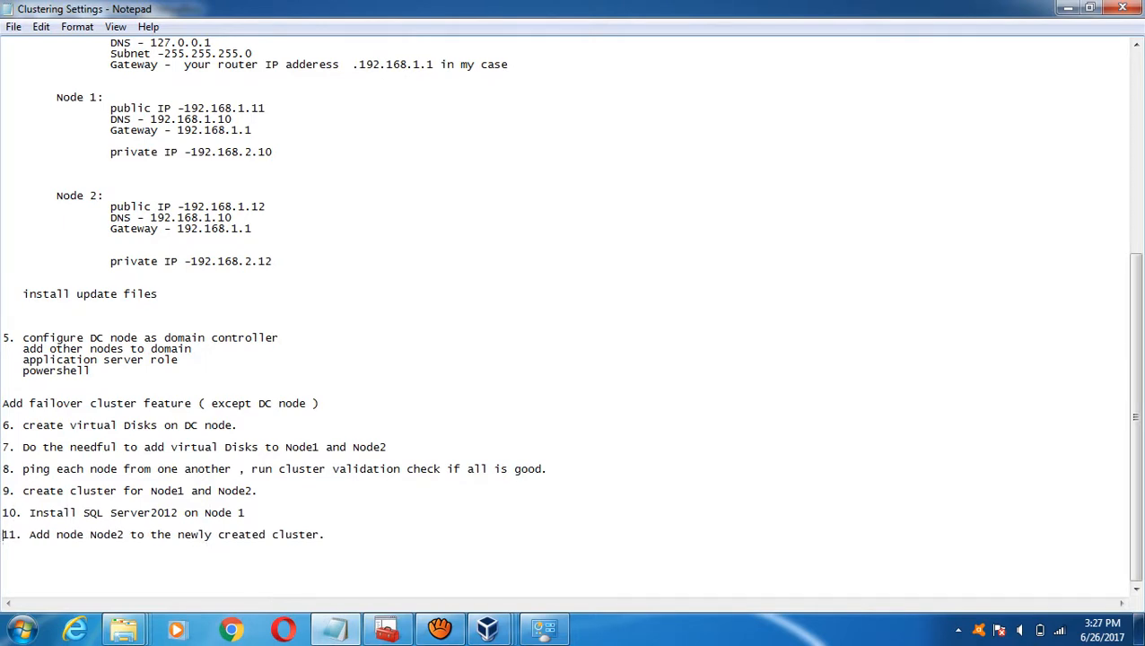
pyautogui.scroll(10, 3, 535)
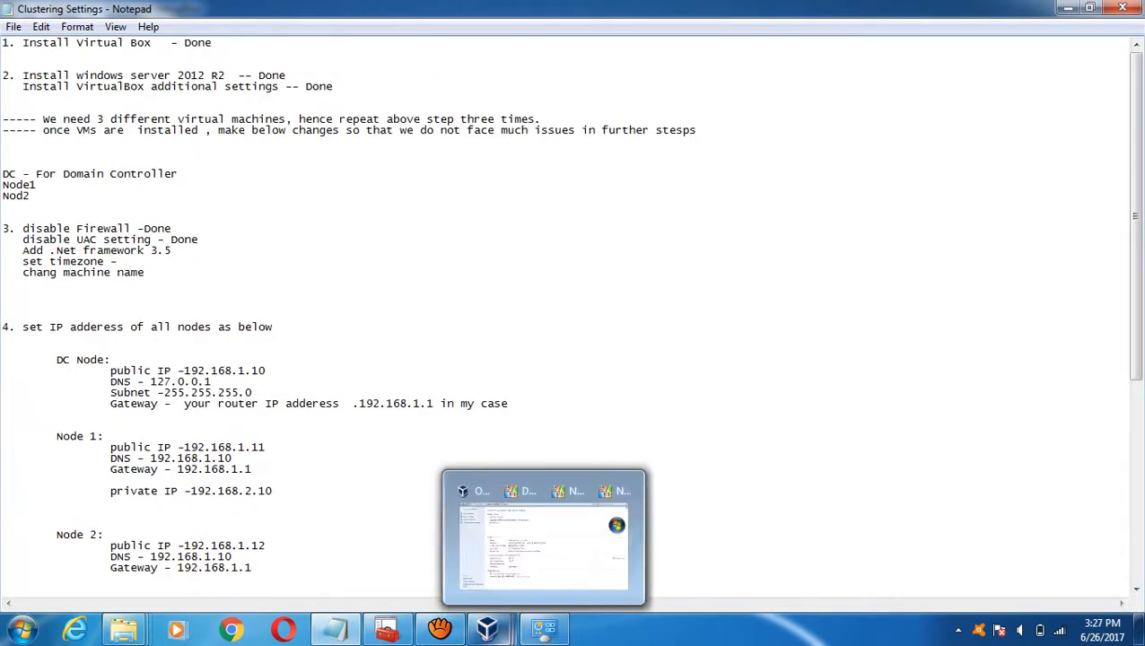
# - Look in on the DC machine, then switch to Node1 and pause it
pyautogui.moveTo(491, 630)
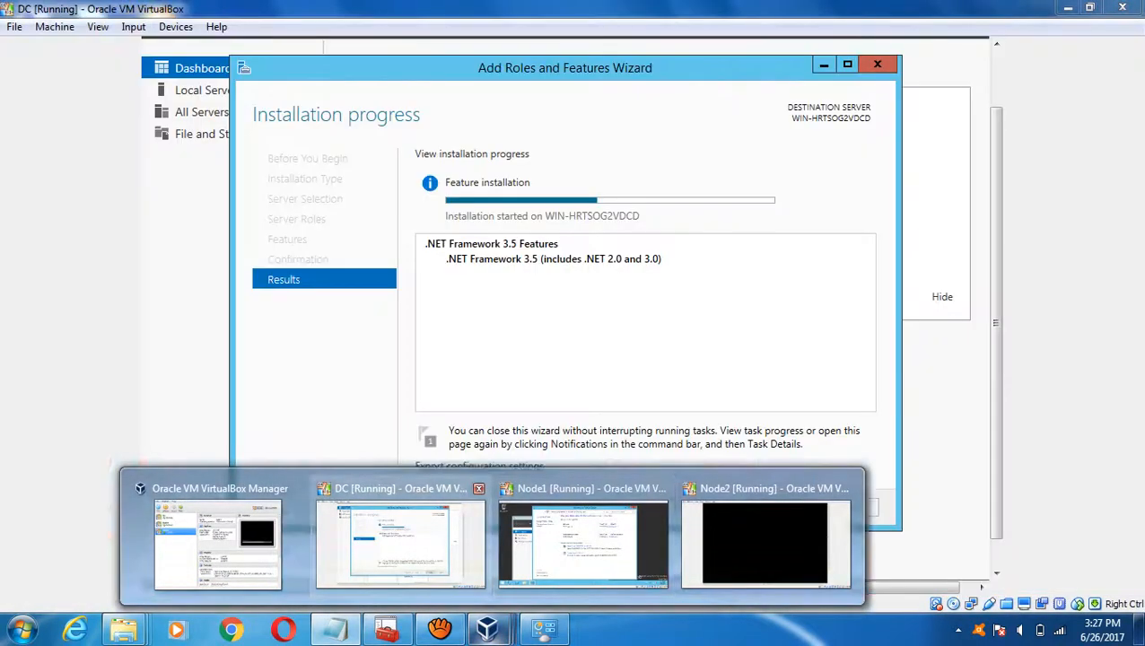
pyautogui.click(400, 542)
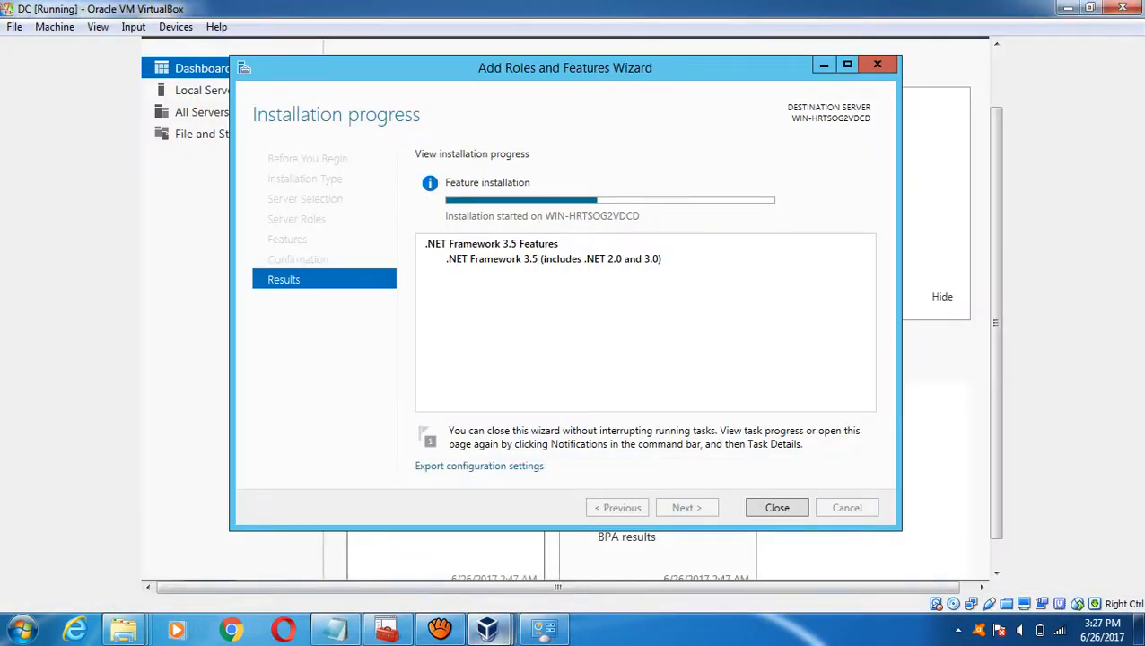
pyautogui.moveTo(492, 630)
pyautogui.click(583, 541)
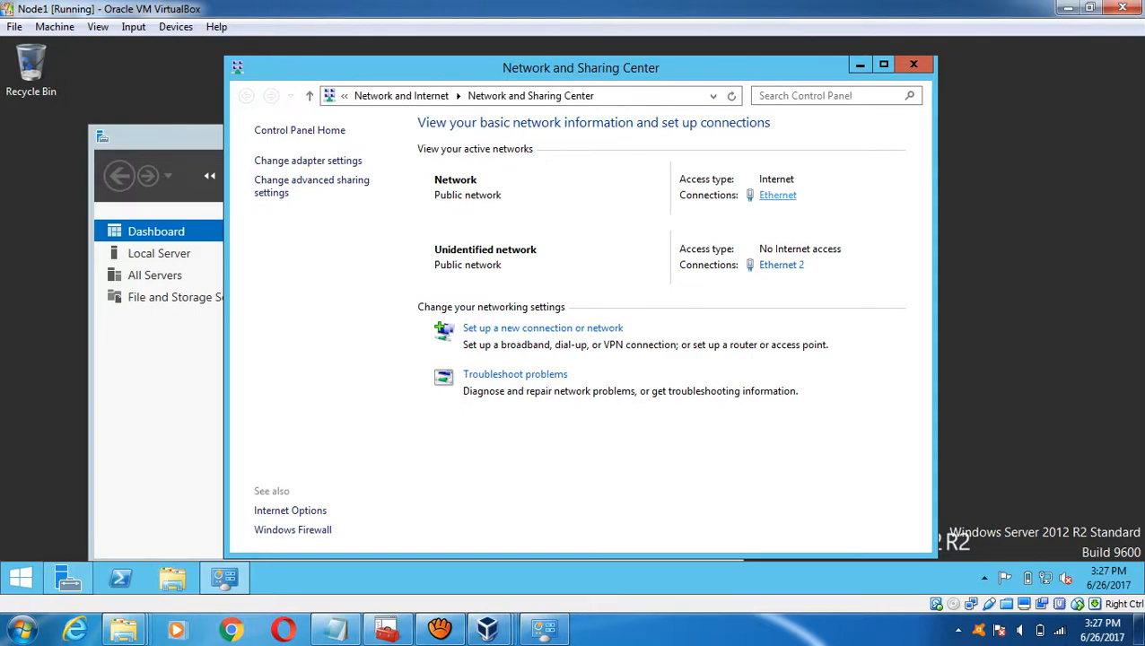
pyautogui.hotkey('ctrl', 'p')
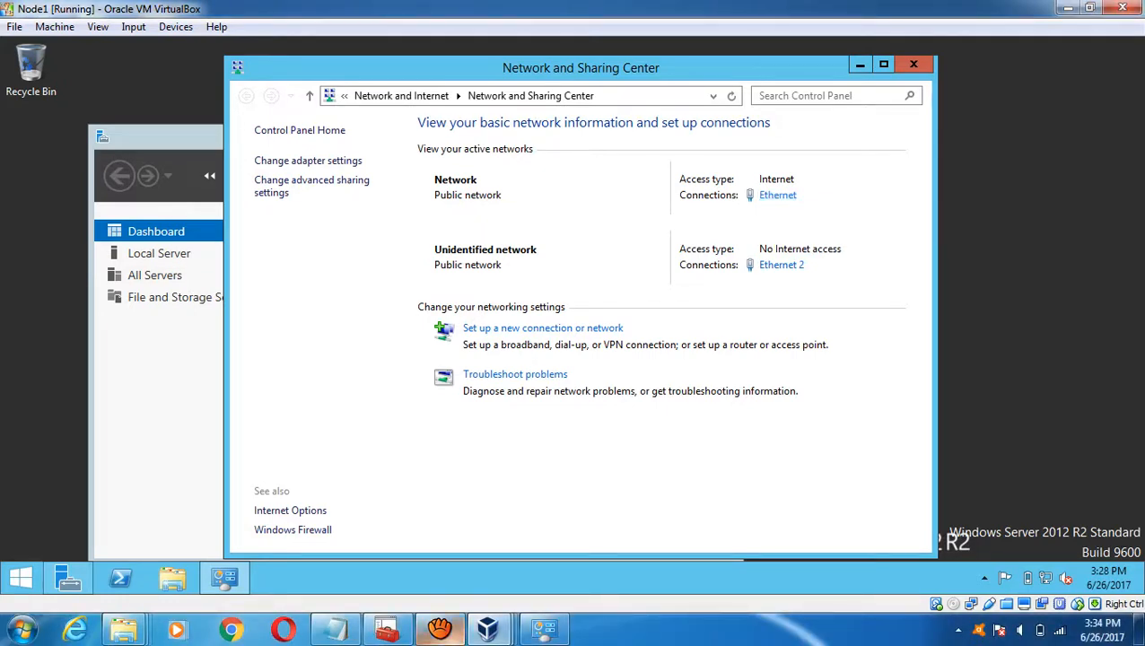
# - Bring the DC machine window back to the front
pyautogui.click(439, 628)
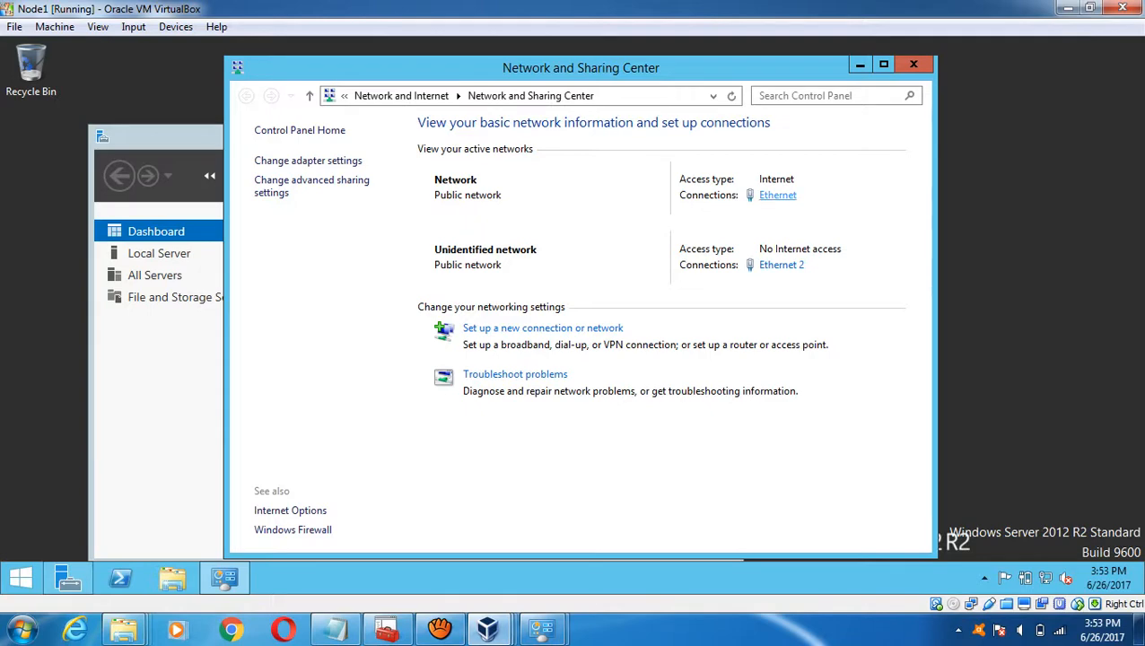
pyautogui.moveTo(487, 628)
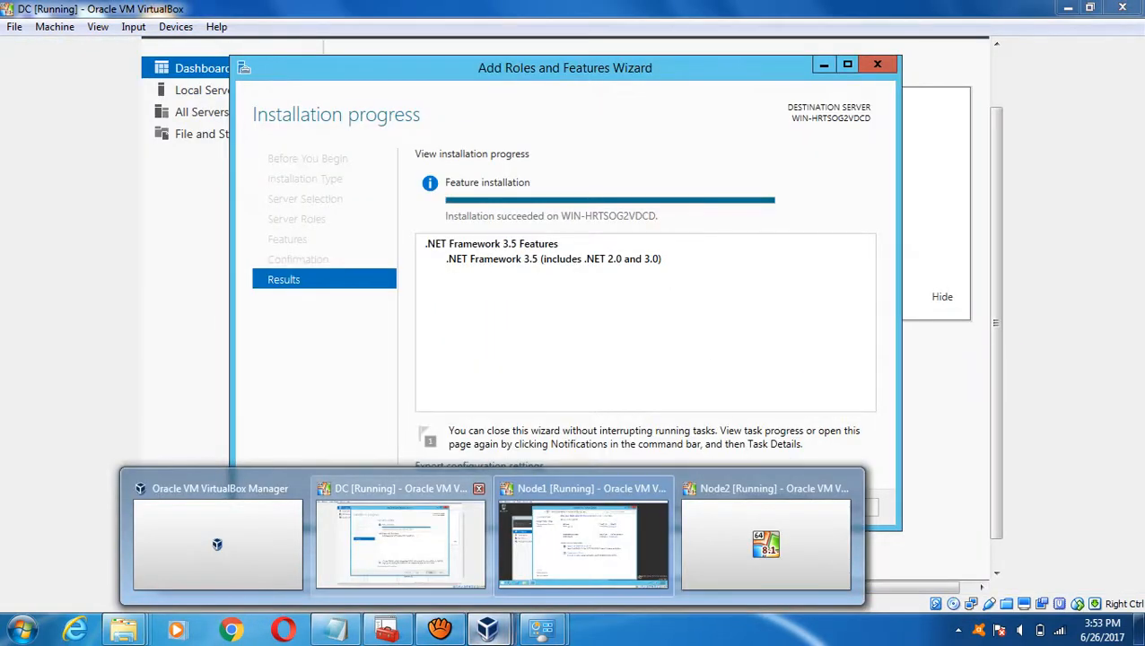
pyautogui.click(400, 543)
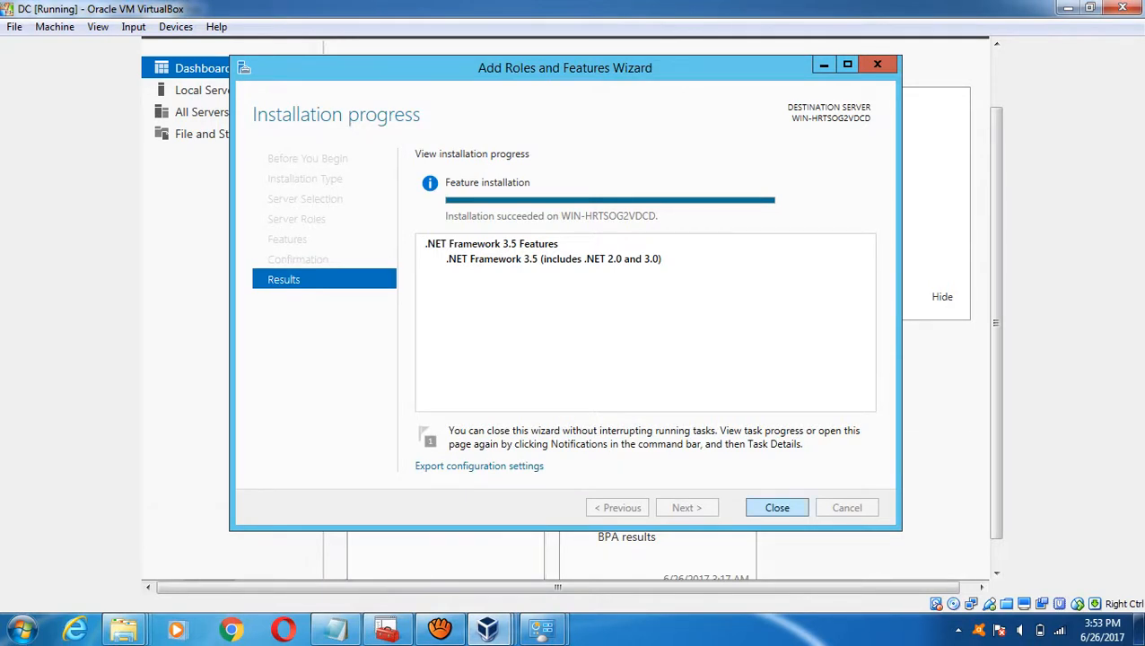
# - Close the finished features wizard on DC and clear Server Manager to show the desktop
pyautogui.click(777, 507)
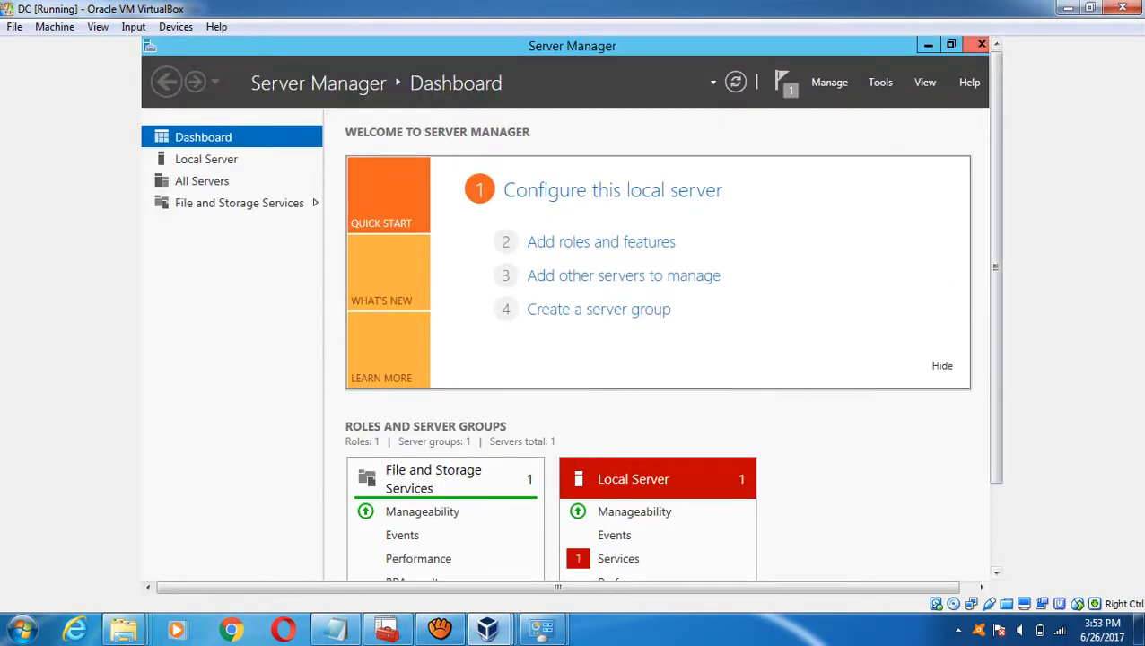
pyautogui.press('super+d')
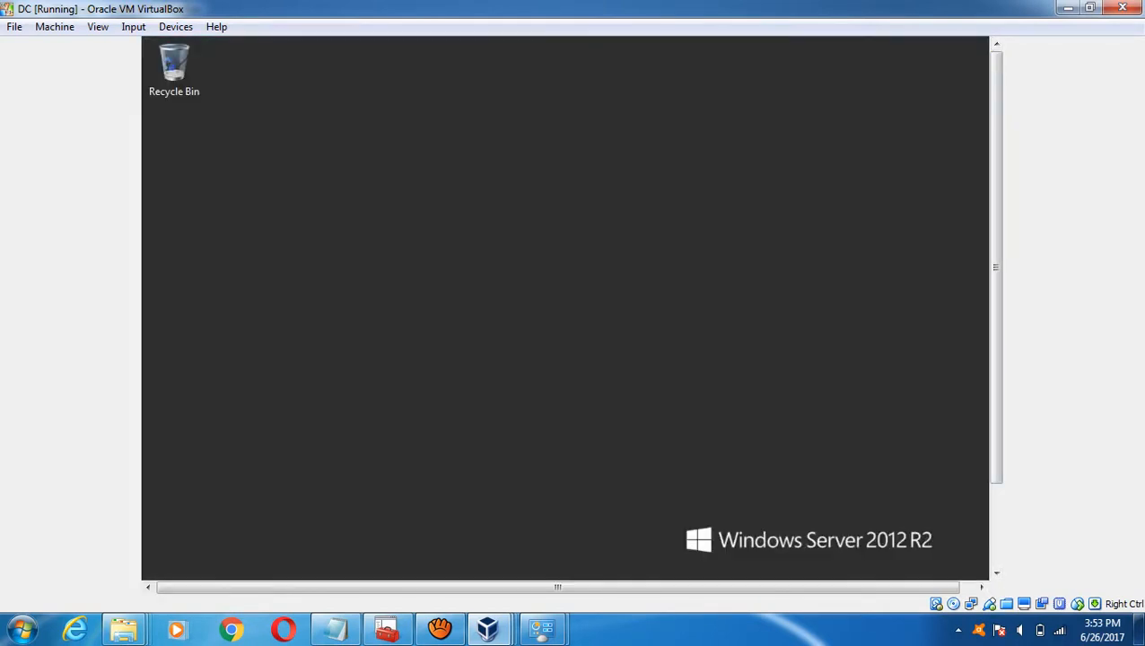
pyautogui.click(994, 529)
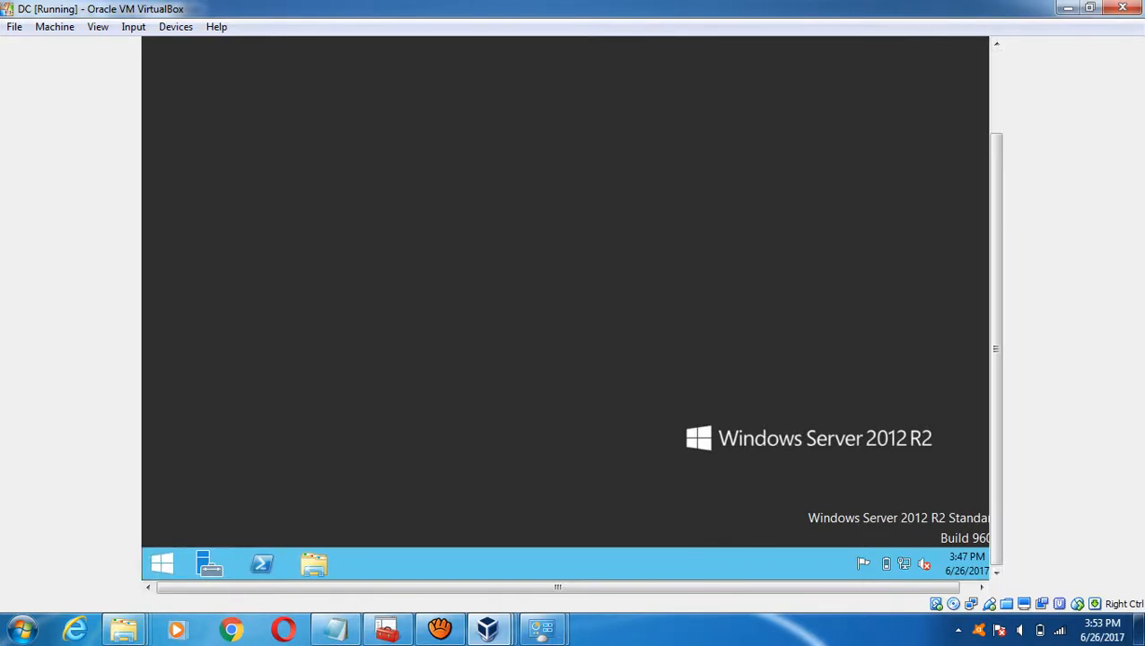
# - Rename the computer to DC through This PC's system properties and accept the restart notice
pyautogui.click(161, 564)
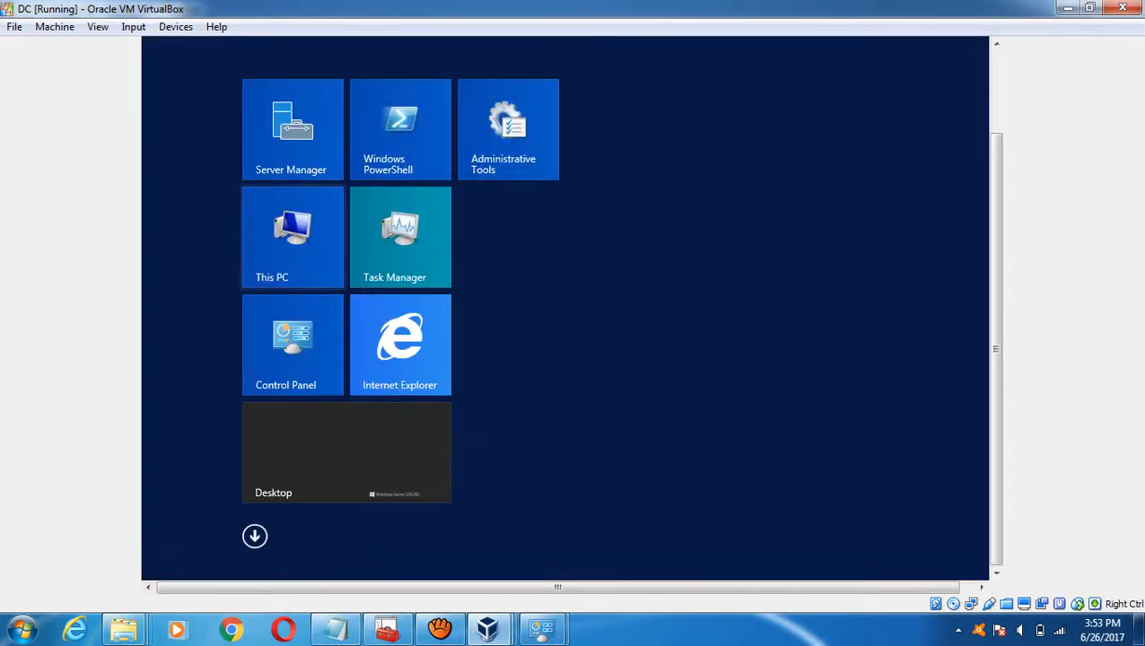
pyautogui.rightClick(279, 252)
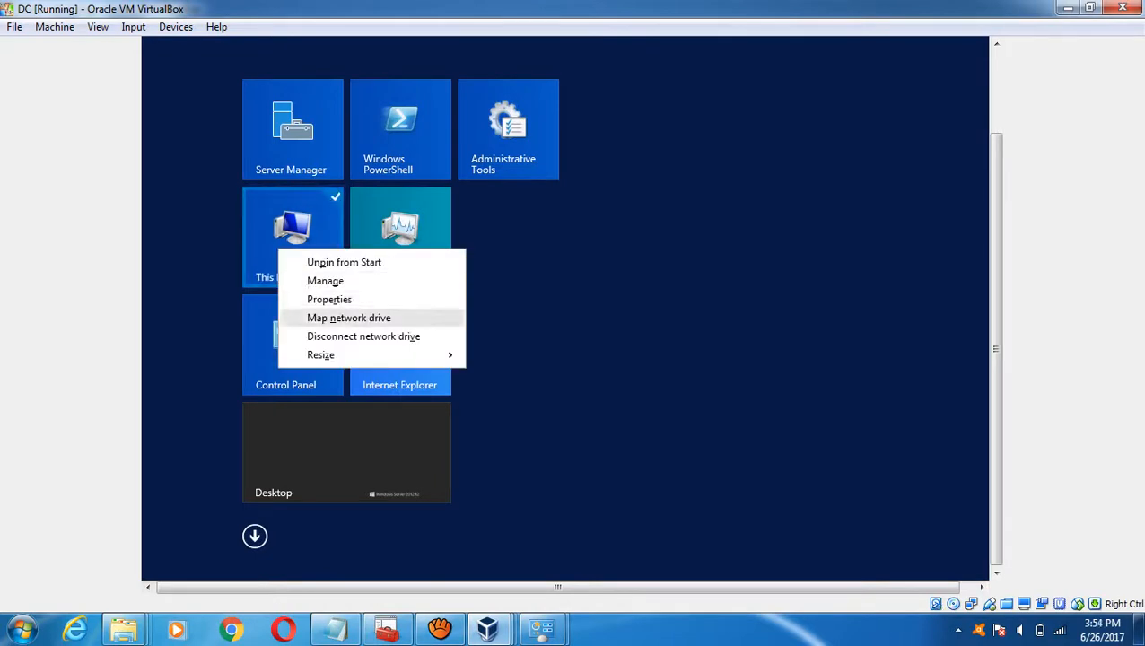
pyautogui.click(329, 299)
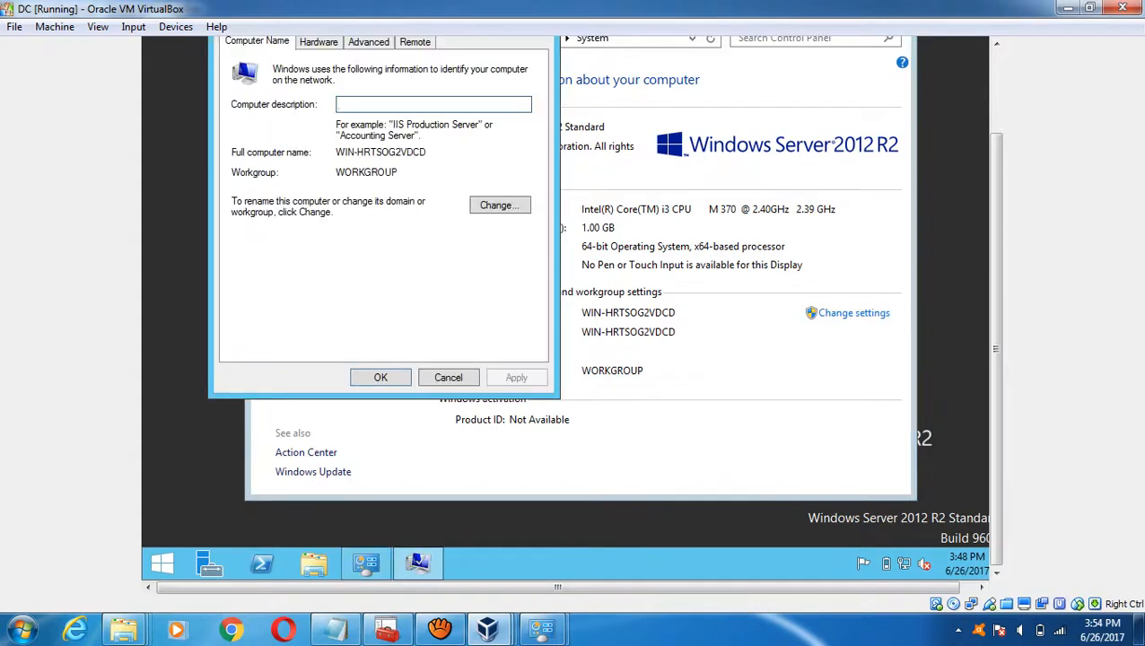
pyautogui.click(500, 205)
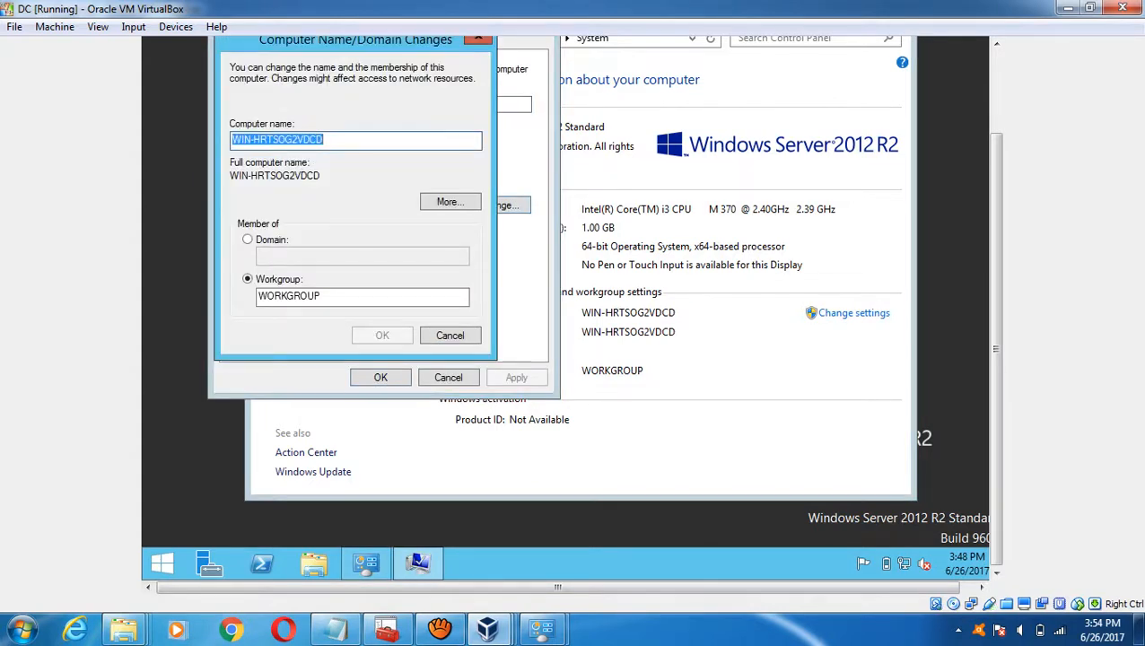
pyautogui.write('DC')
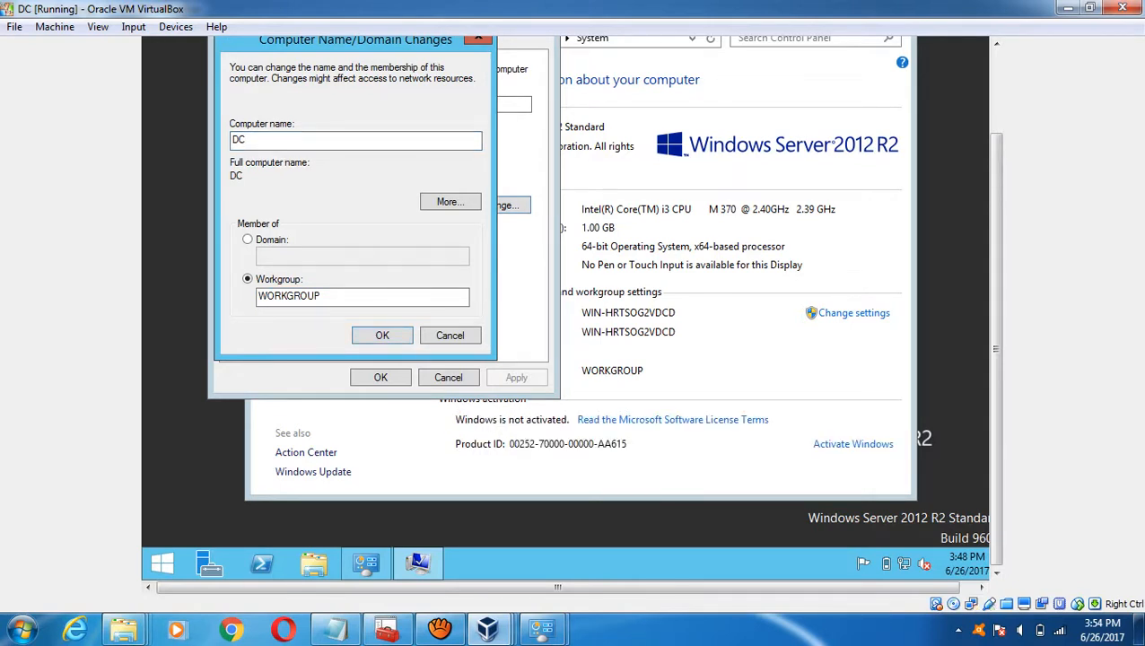
pyautogui.press('Return')
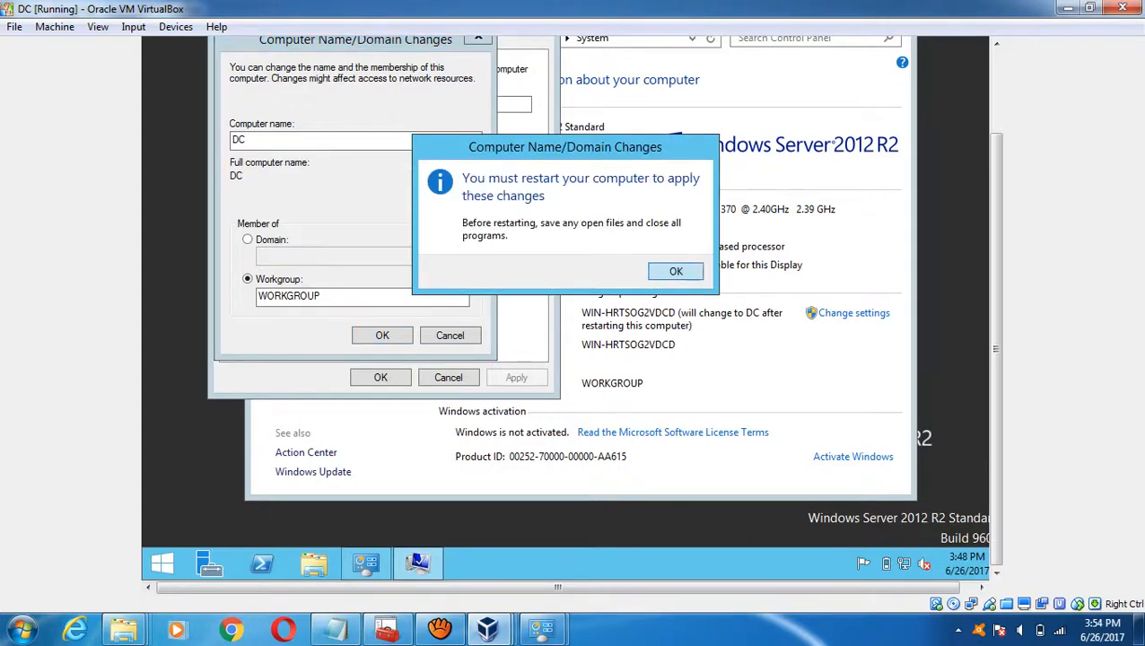
pyautogui.press('Return')
pyautogui.press('Return')
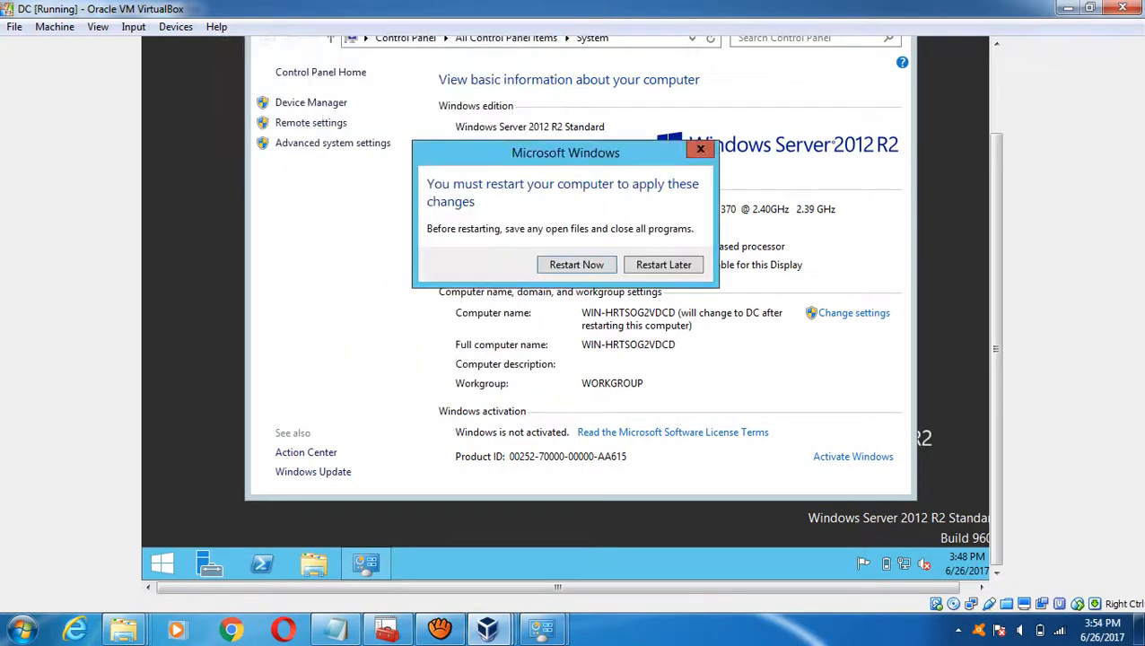
pyautogui.press('Return')
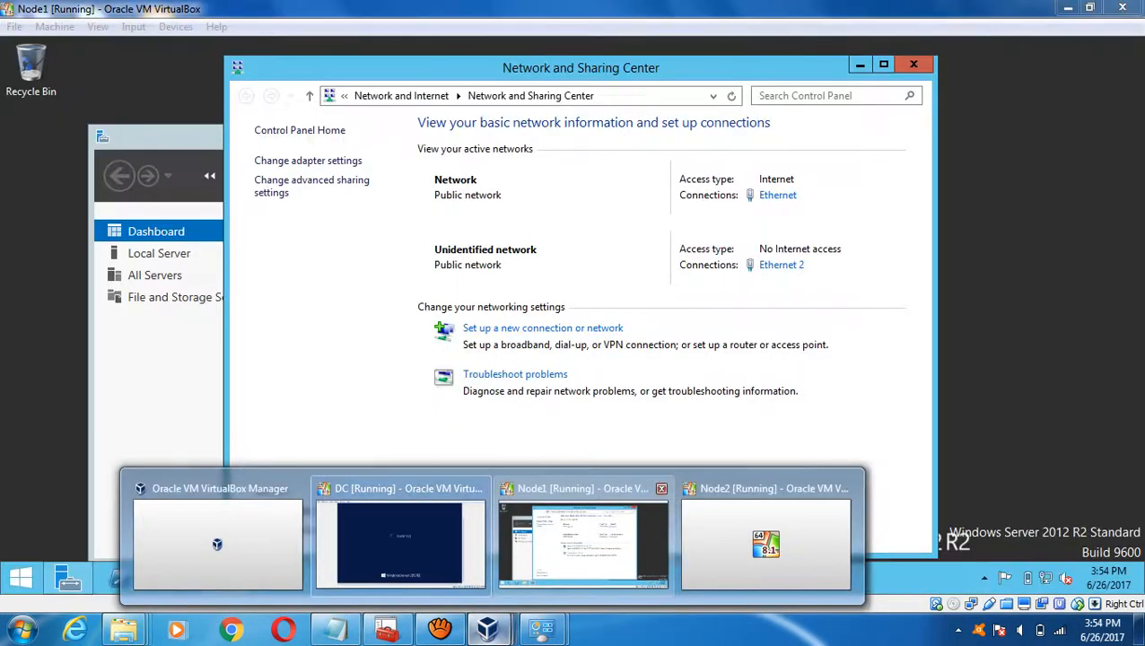
pyautogui.click(583, 543)
pyautogui.click(335, 629)
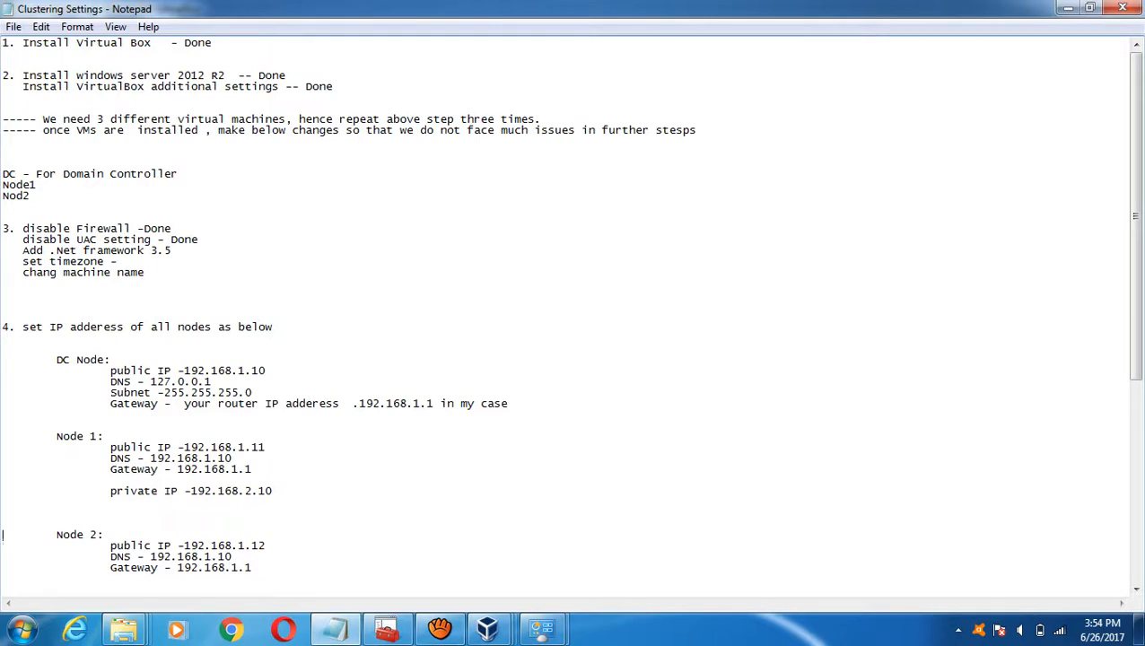
pyautogui.moveTo(487, 628)
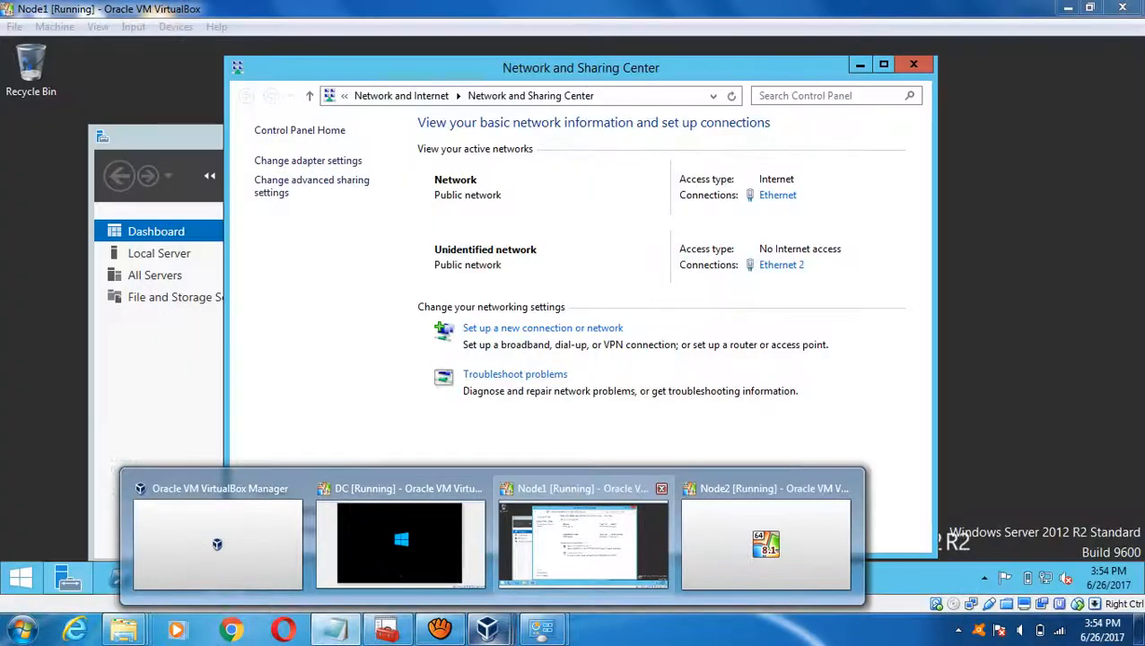
pyautogui.click(583, 543)
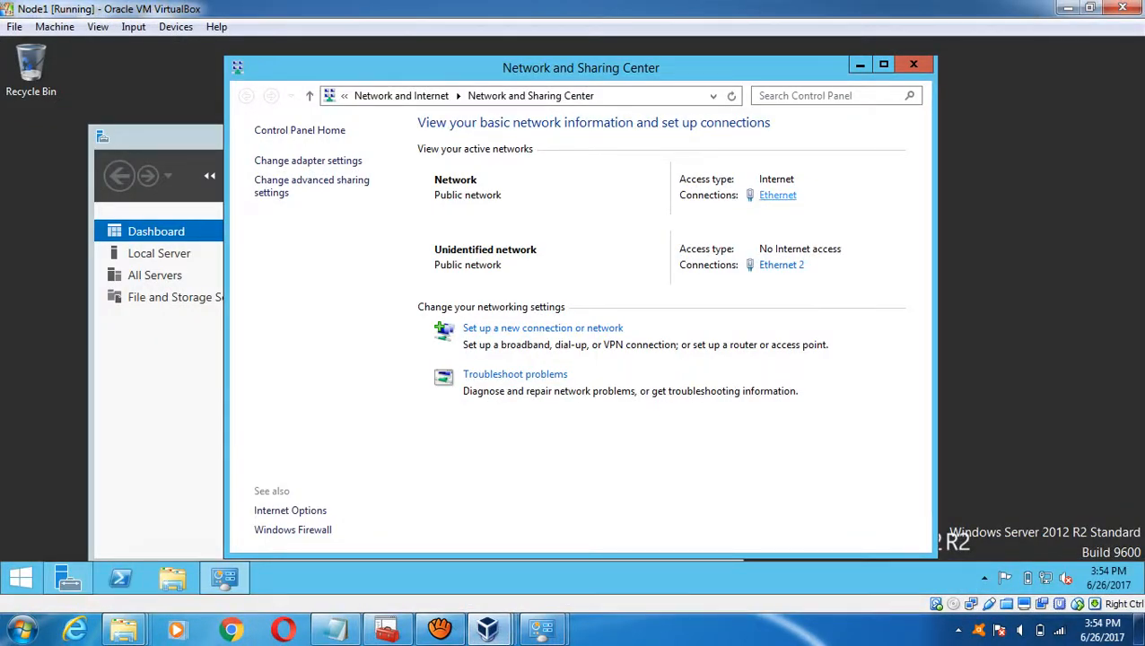
# - Open Node1's Ethernet IPv4 settings and enter the static address 192.168.1.11
pyautogui.click(777, 195)
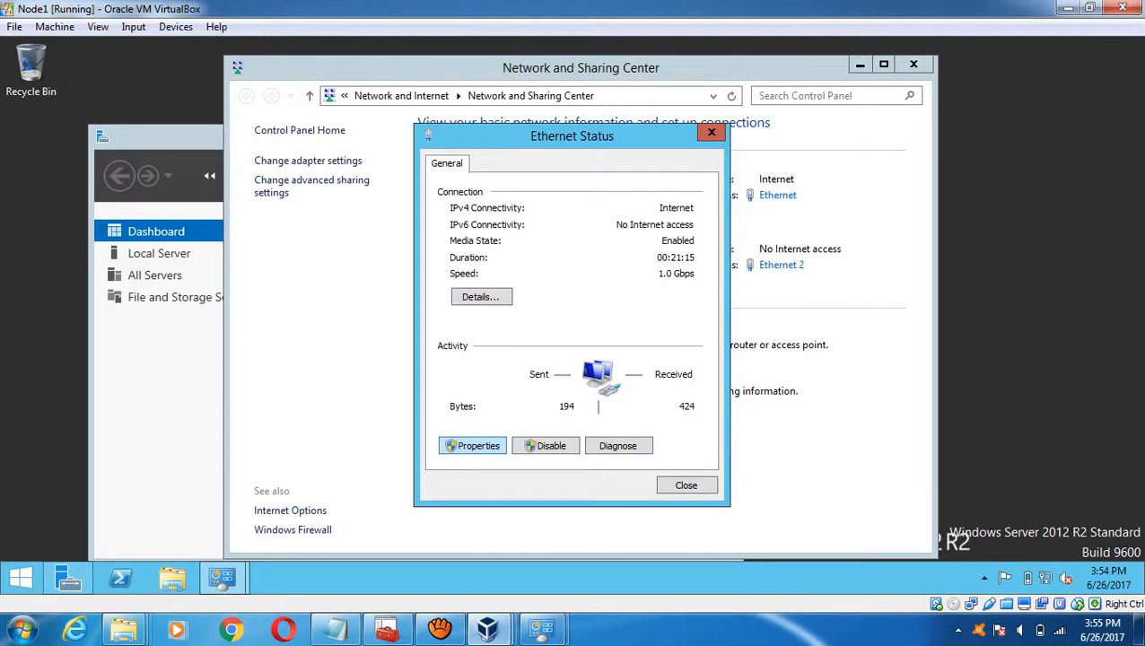
pyautogui.click(473, 445)
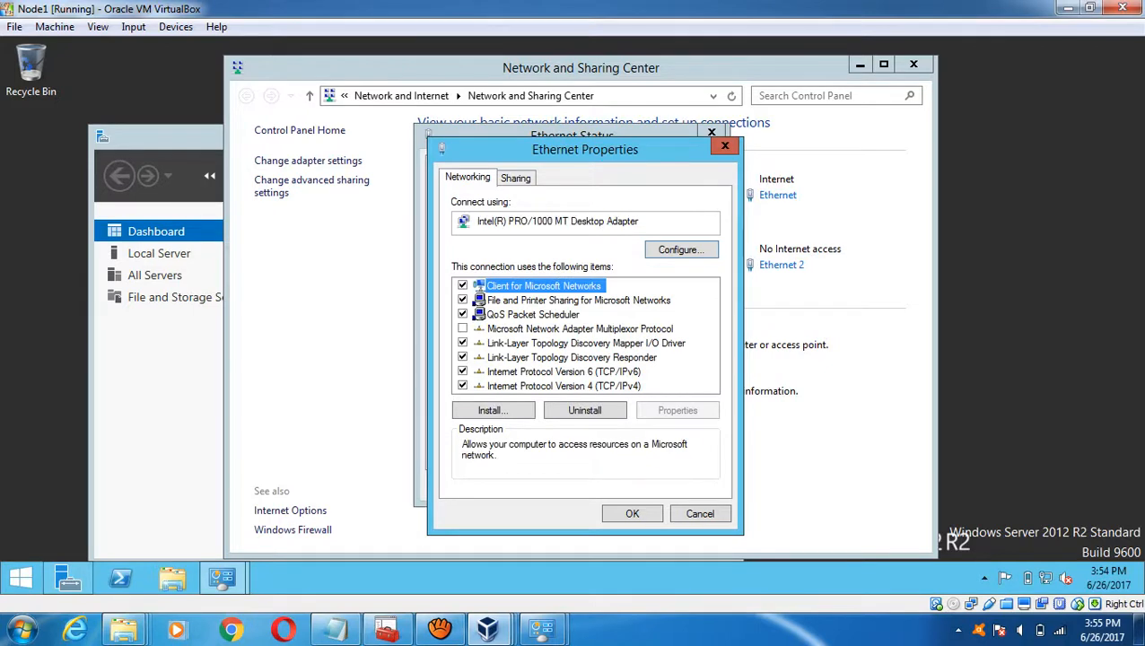
pyautogui.doubleClick(563, 386)
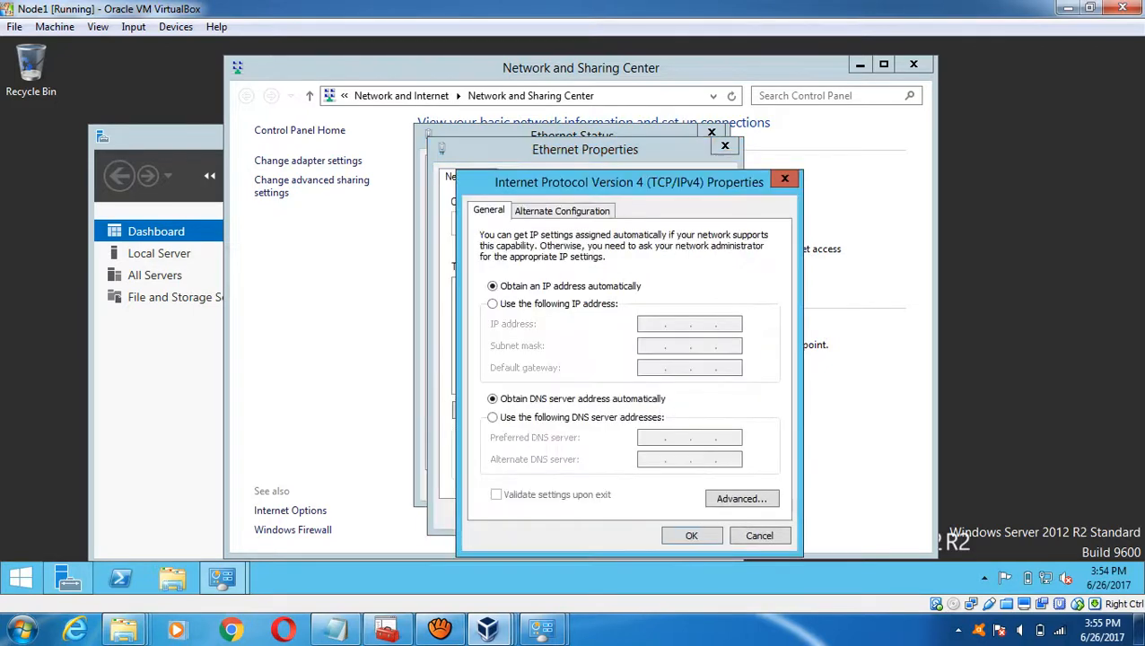
pyautogui.click(492, 303)
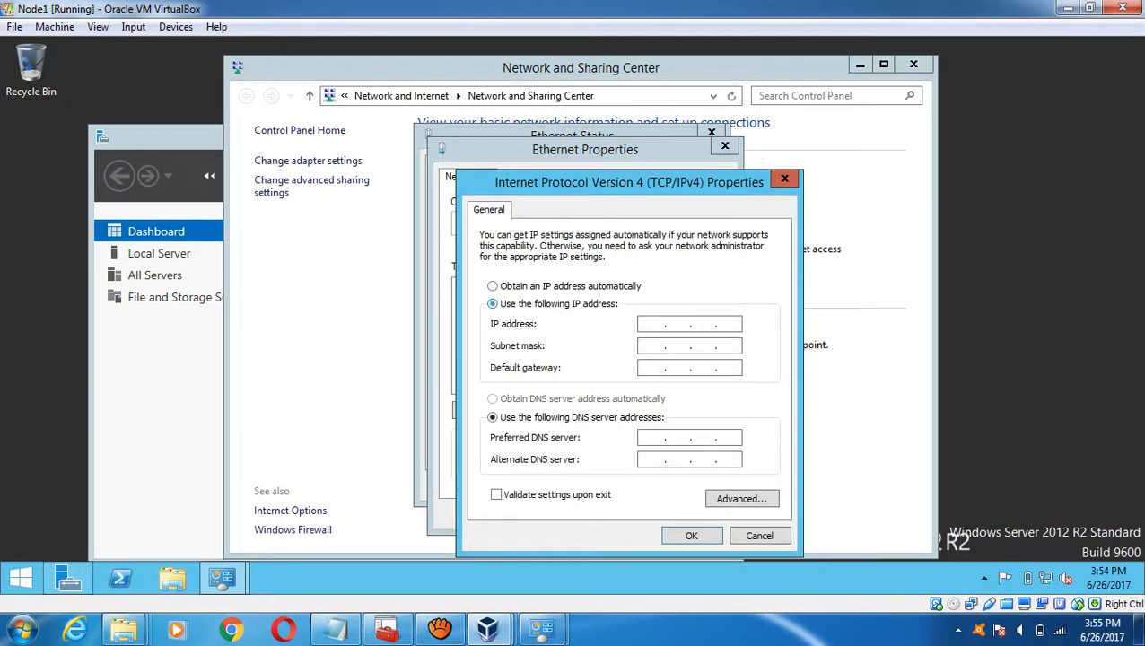
pyautogui.click(652, 324)
pyautogui.write('192 . 168 . 1 . 11')
# - Fill in mask 255.255.255.0, gateway 192.168.1.1 and DNS 192.168.1.10, then confirm and close
pyautogui.press('Tab')
pyautogui.press('Tab')
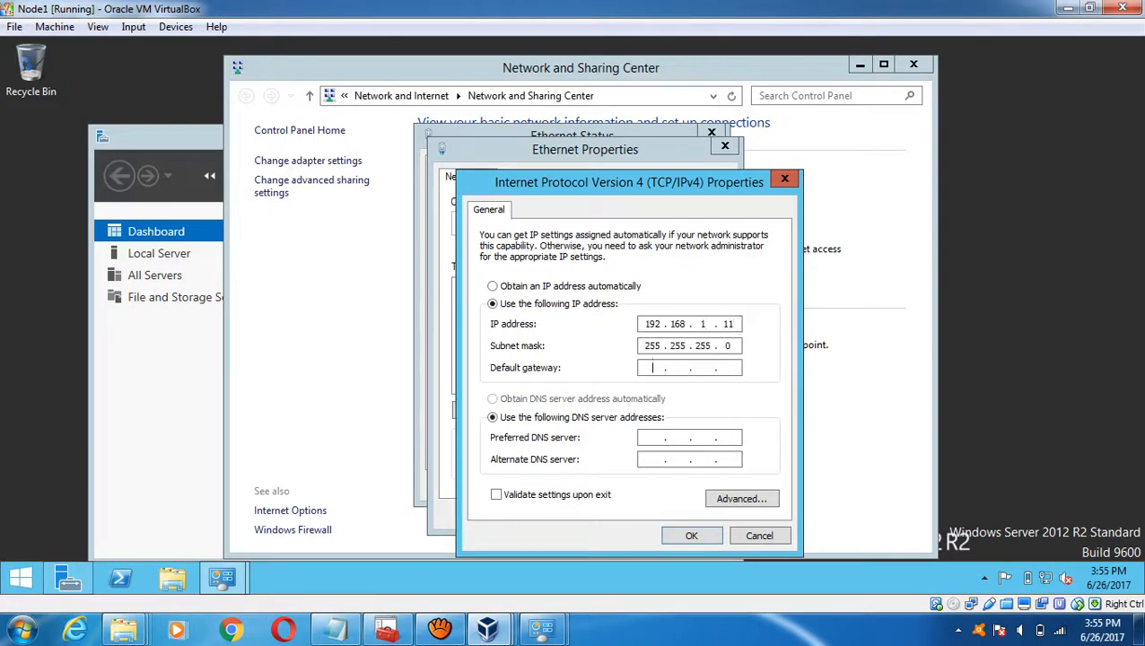
pyautogui.write('192.168.1.1')
pyautogui.press('Tab')
pyautogui.press('Tab')
pyautogui.write('192 . 168 . 1 . 10')
pyautogui.click(653, 459)
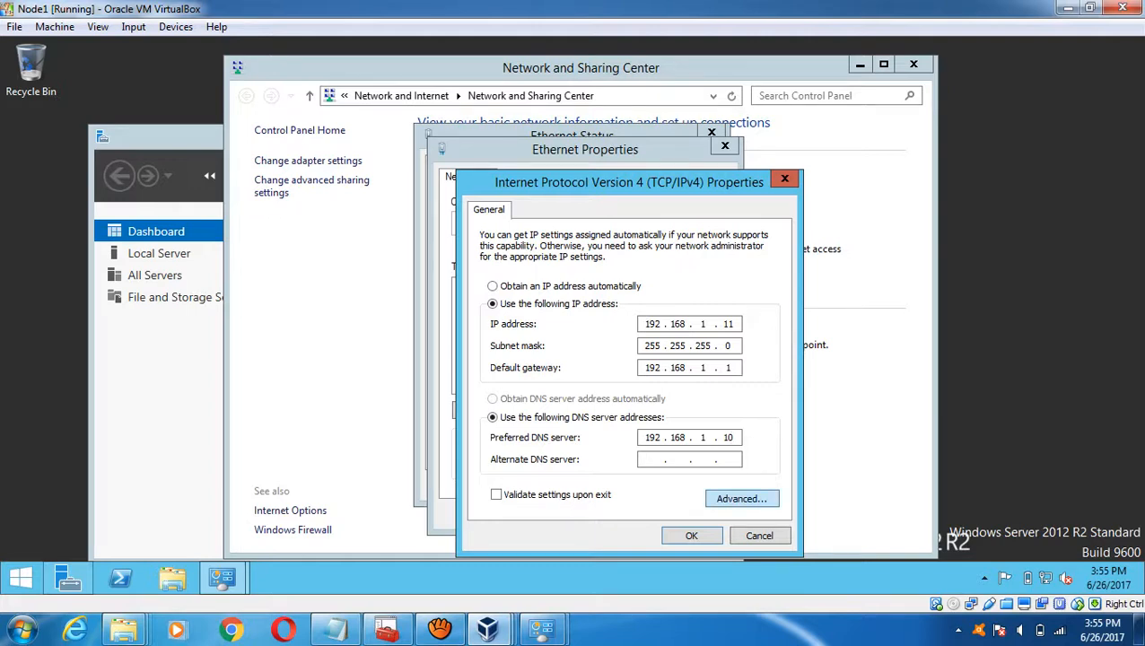
pyautogui.press('Return')
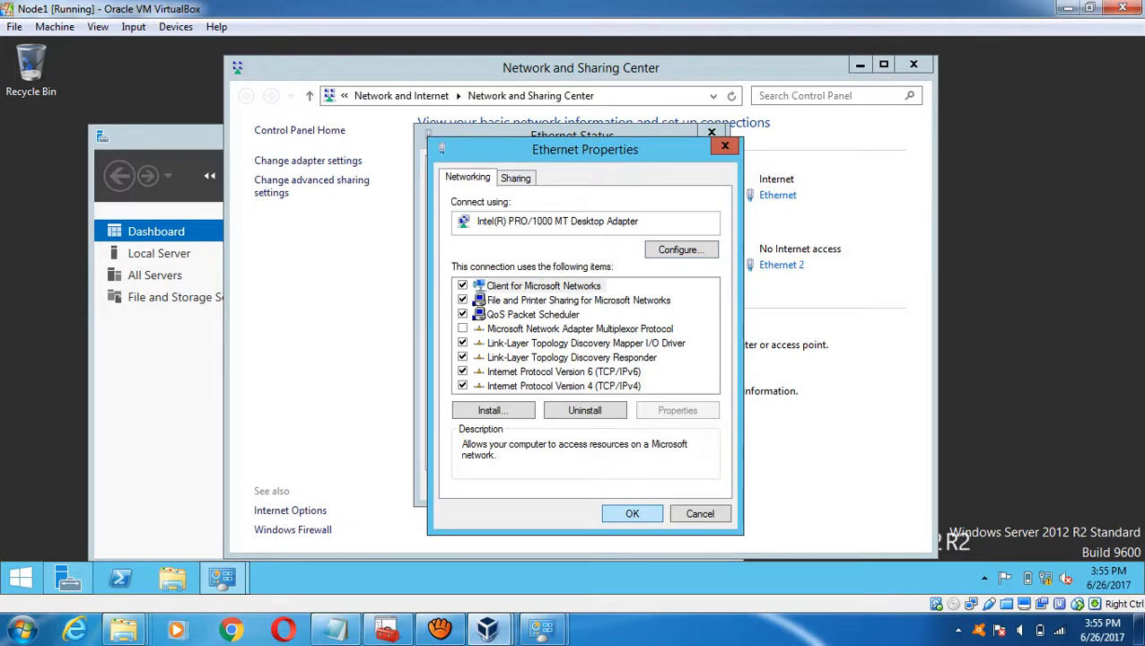
pyautogui.press('Return')
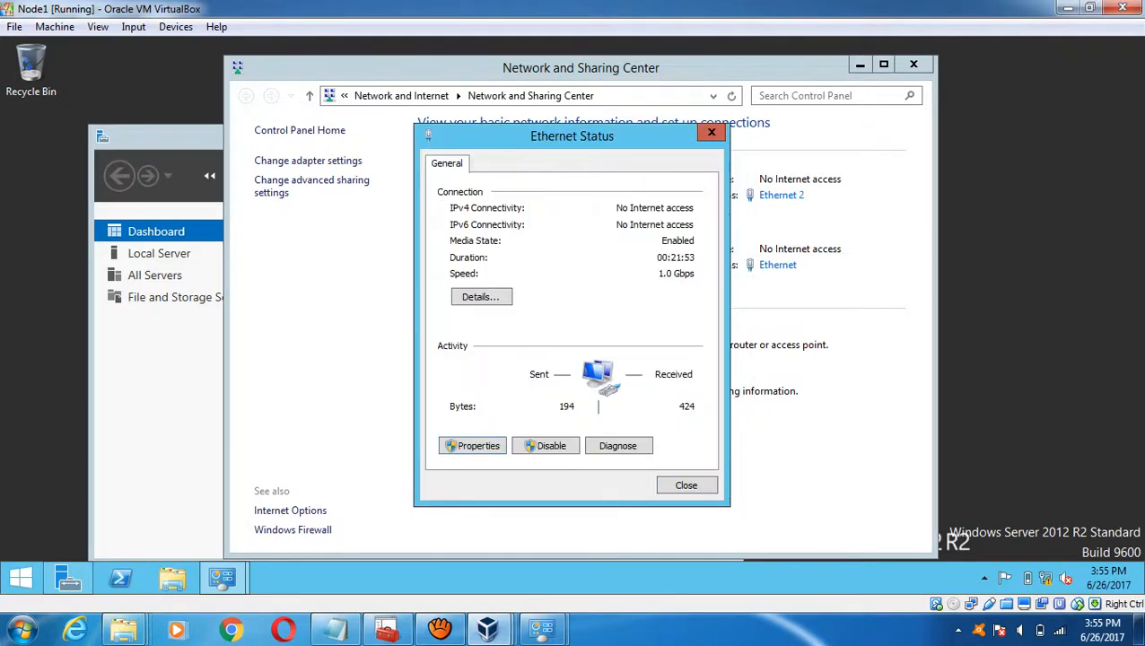
pyautogui.press('Return')
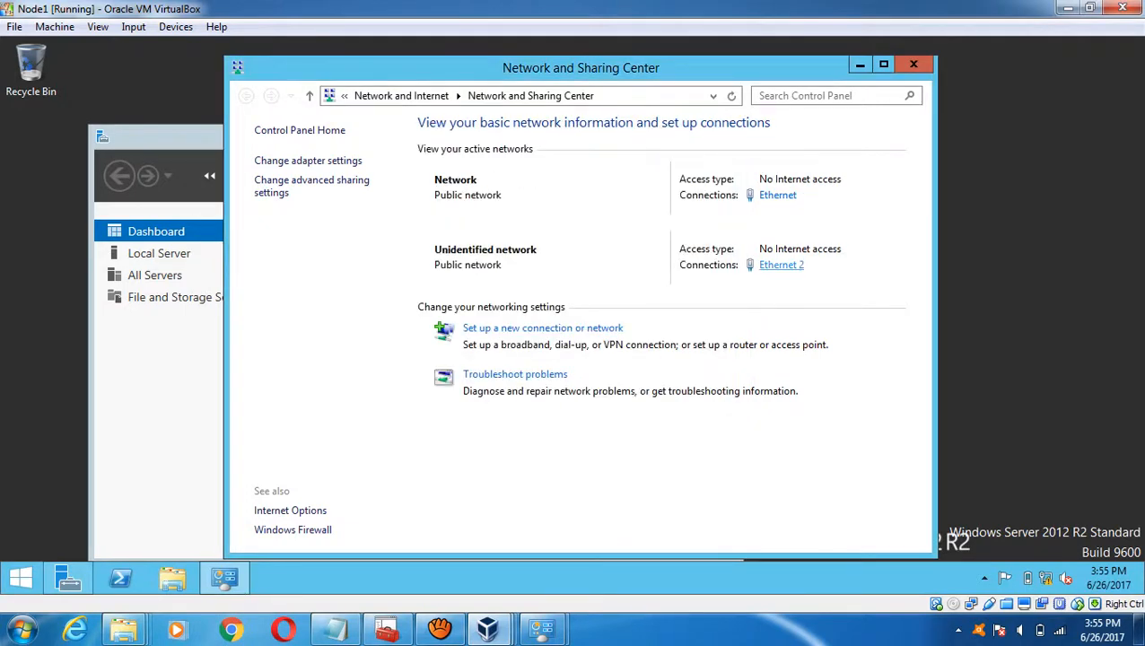
# - Set Ethernet 2's IPv4 to 192.168.2.11 with mask 255.255.255.0 and close its dialogs
pyautogui.click(780, 264)
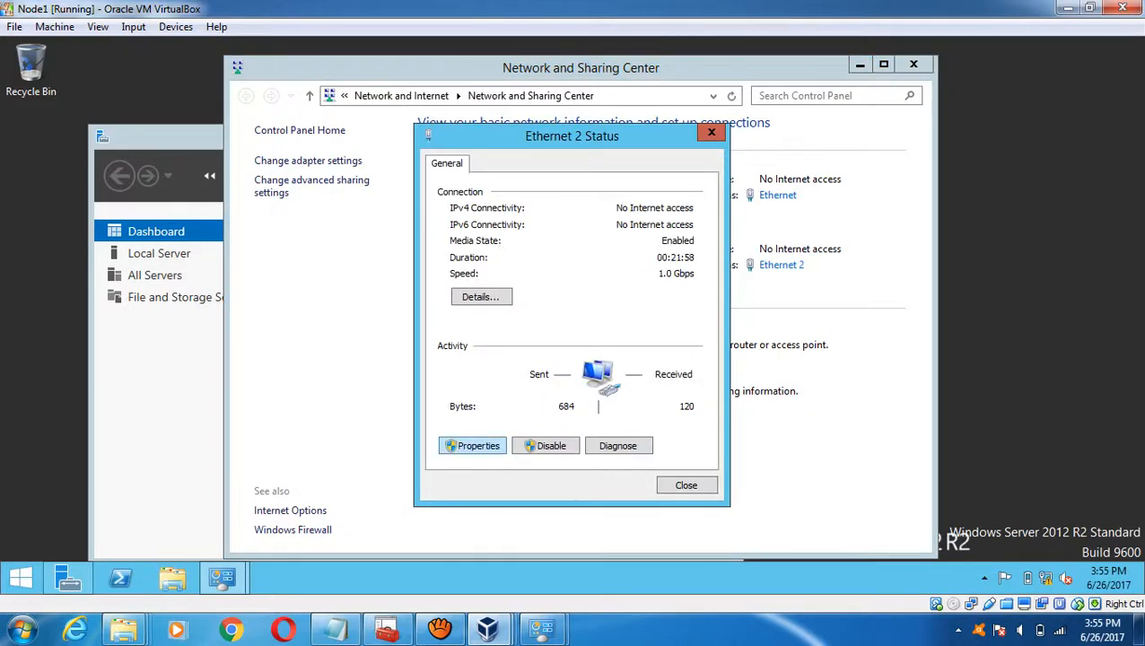
pyautogui.click(473, 445)
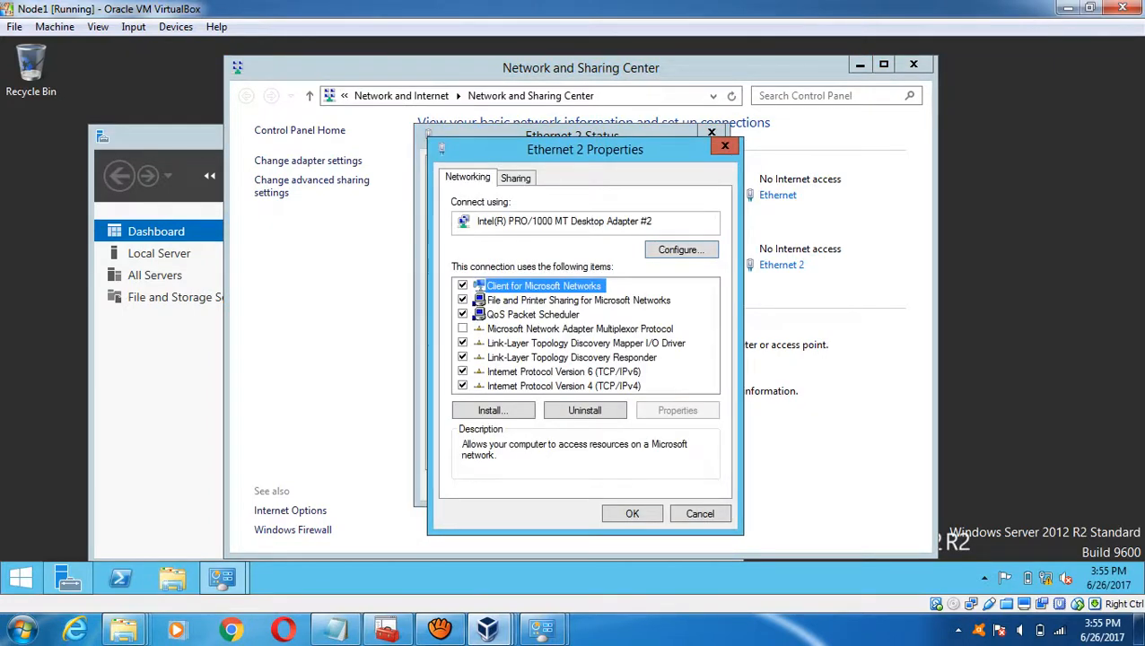
pyautogui.doubleClick(564, 386)
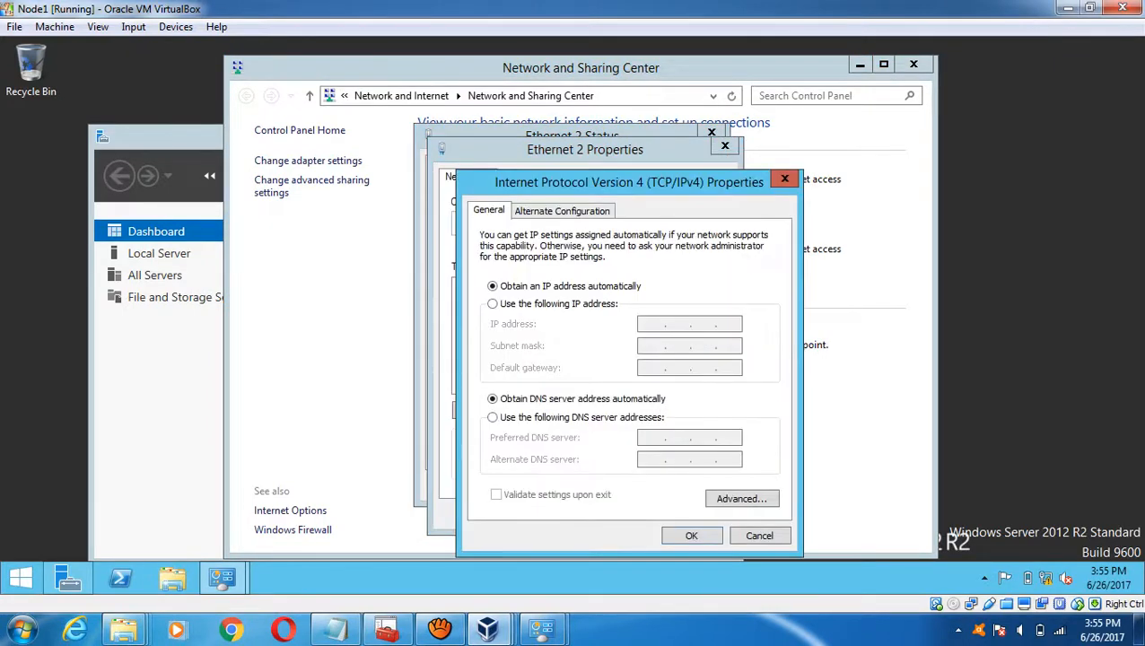
pyautogui.click(491, 303)
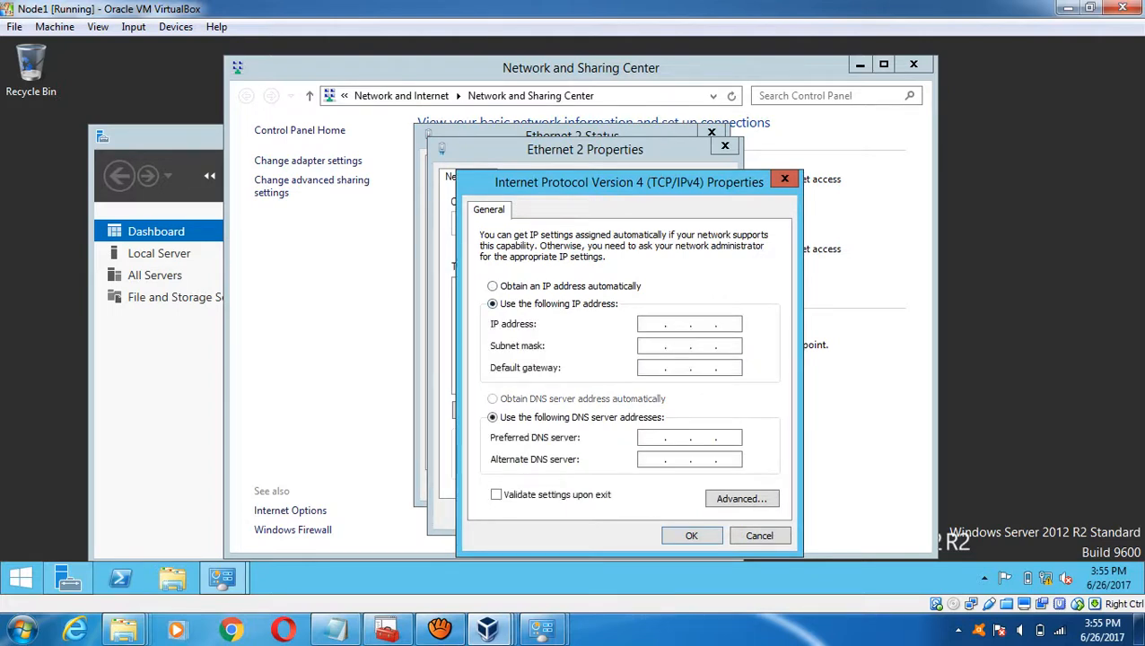
pyautogui.write('192 . 168 . 2 . 11')
pyautogui.press('Tab')
pyautogui.press('Tab')
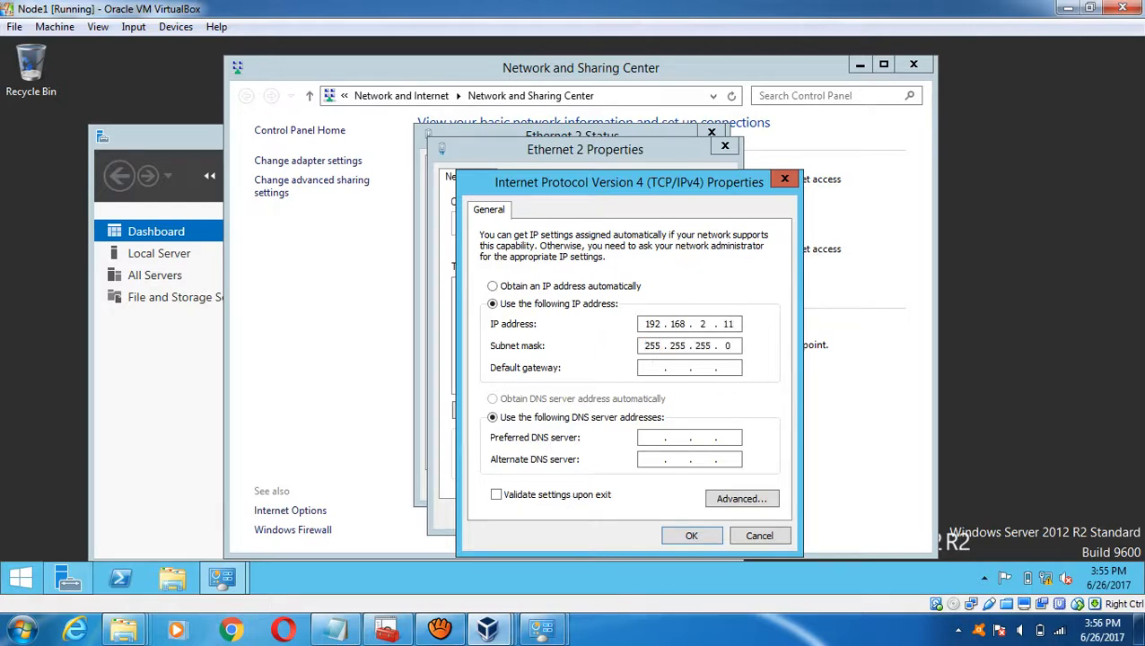
pyautogui.press('Return')
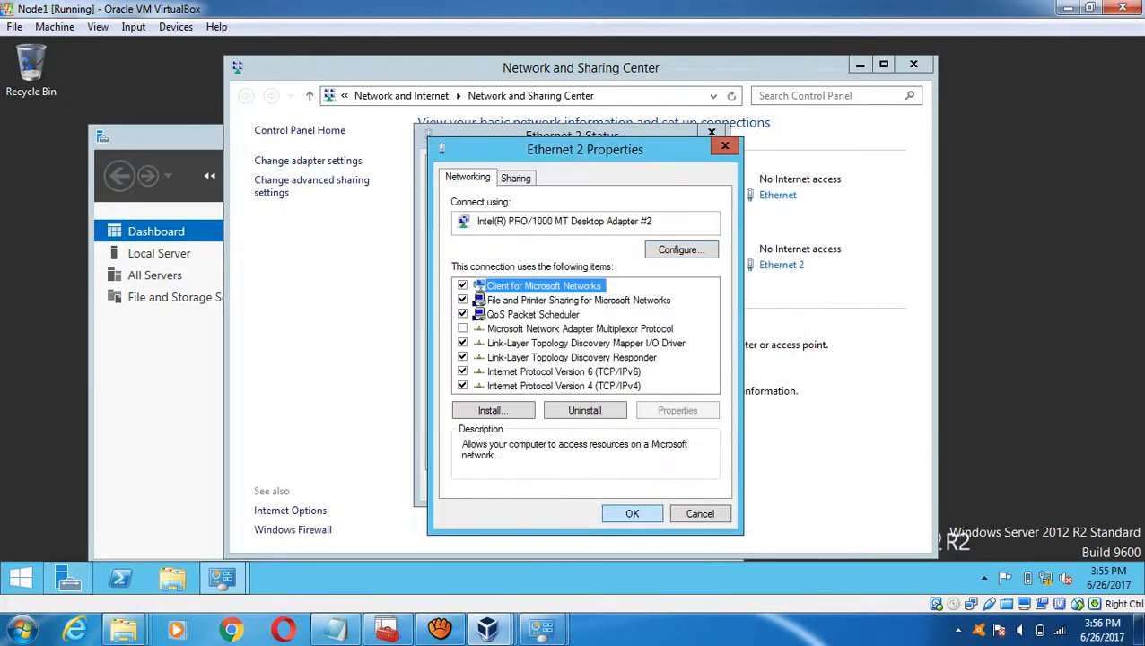
pyautogui.press('Return')
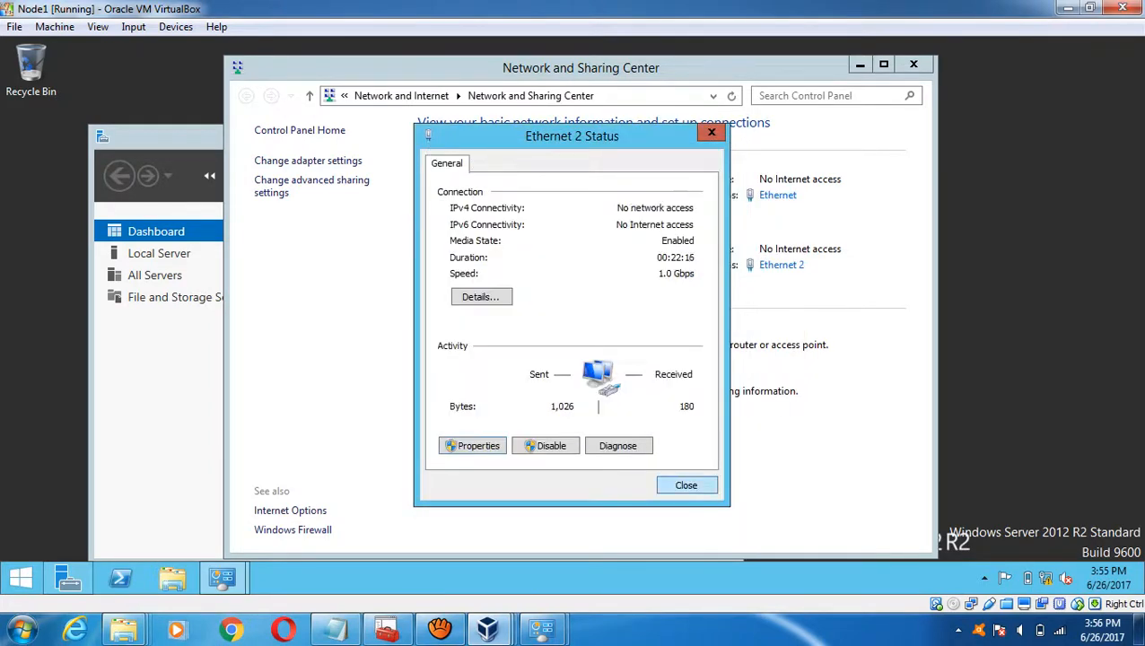
pyautogui.press('Return')
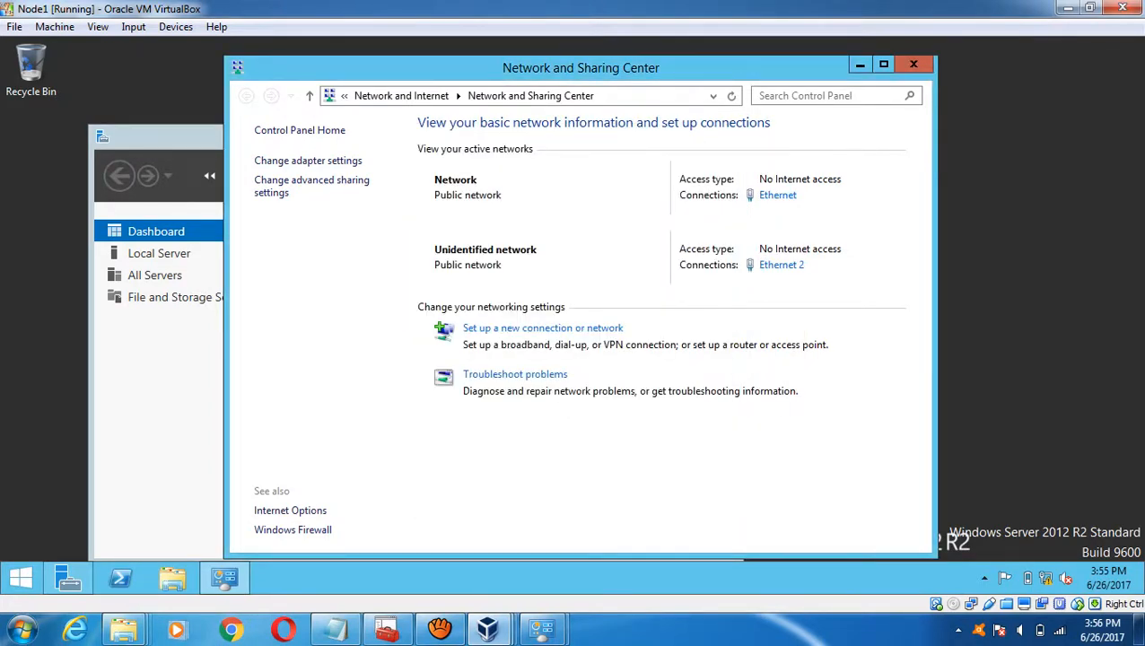
# - Close Network and Sharing Center and advance Node1's Add Roles and Features wizard to the features page
pyautogui.click(913, 65)
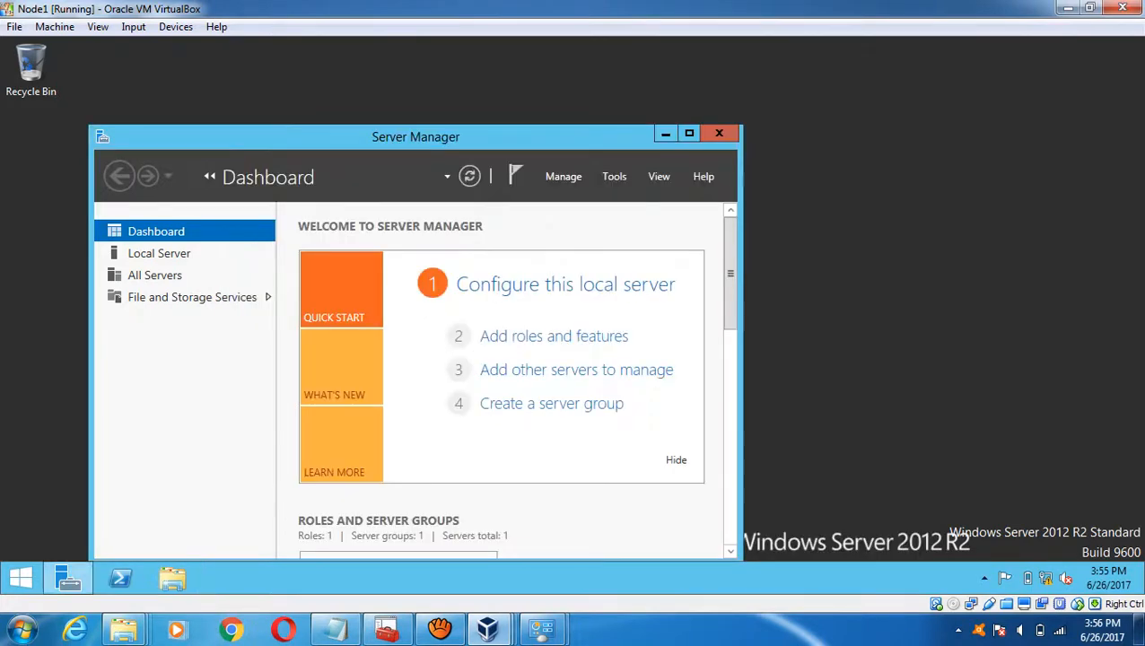
pyautogui.click(689, 133)
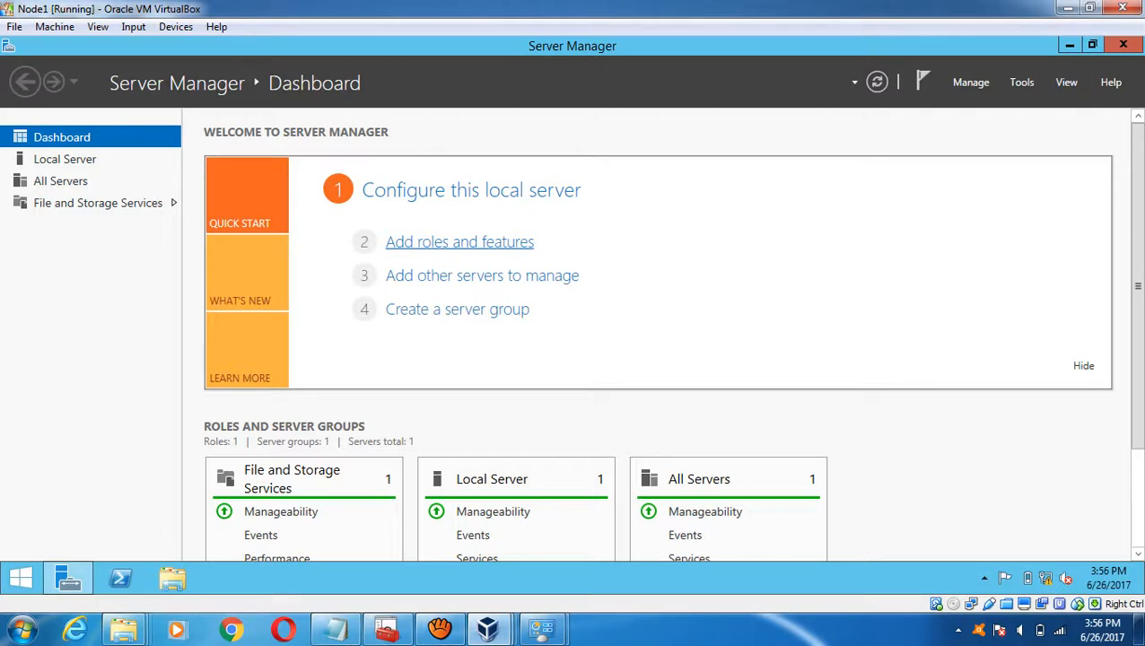
pyautogui.click(459, 242)
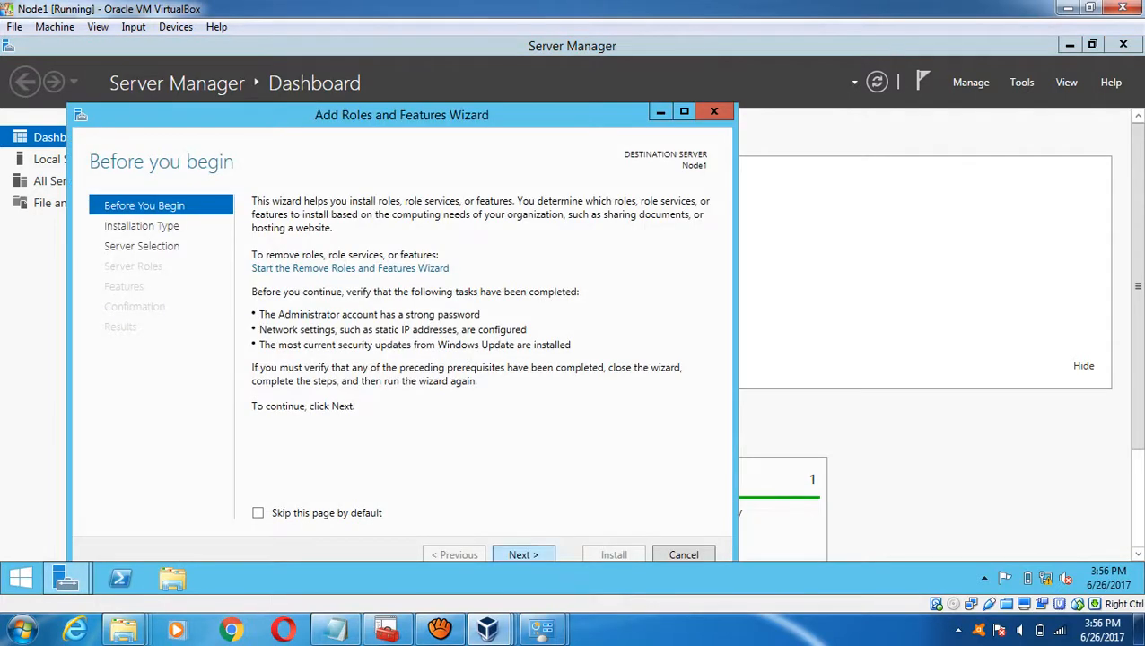
pyautogui.press('Return')
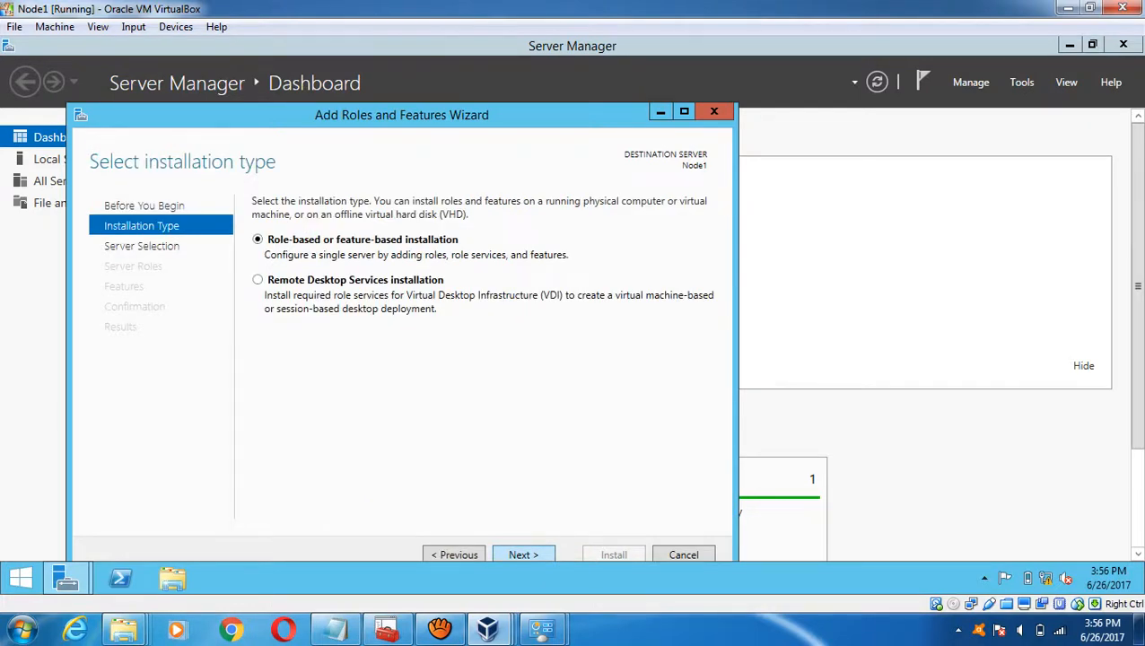
pyautogui.press('Return')
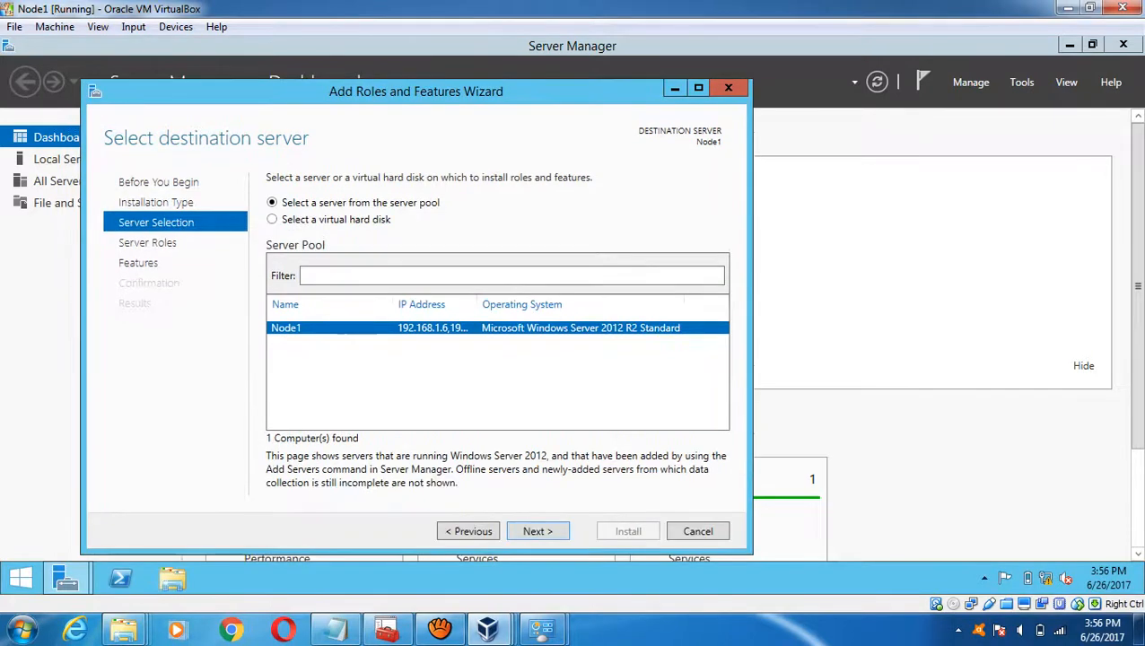
pyautogui.press('Return')
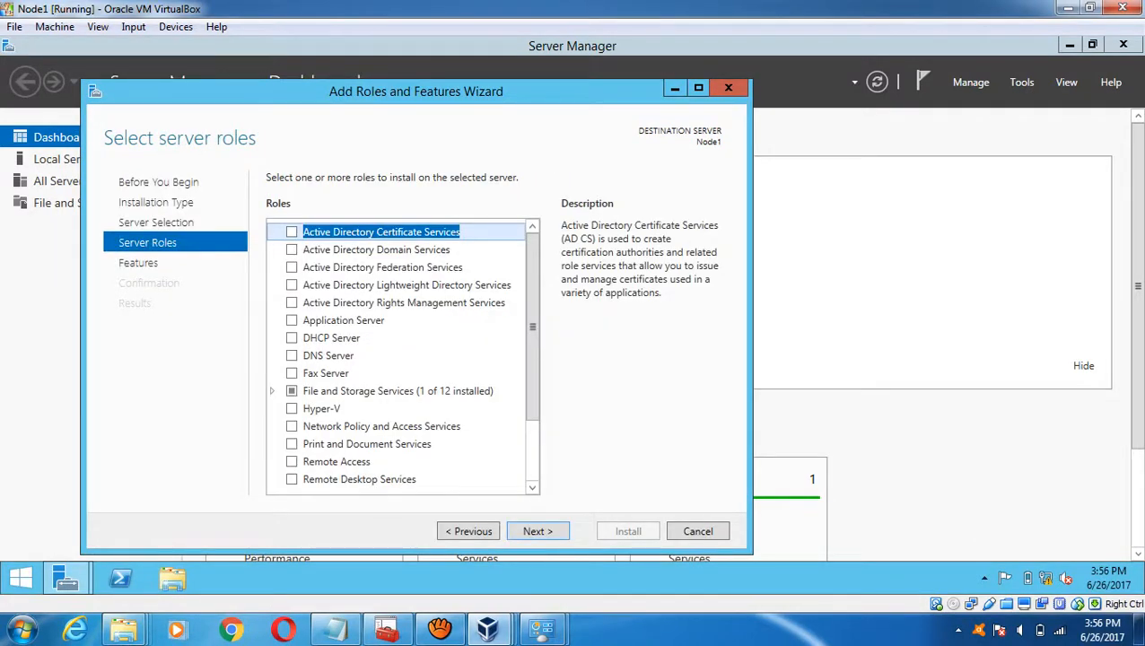
pyautogui.press('Return')
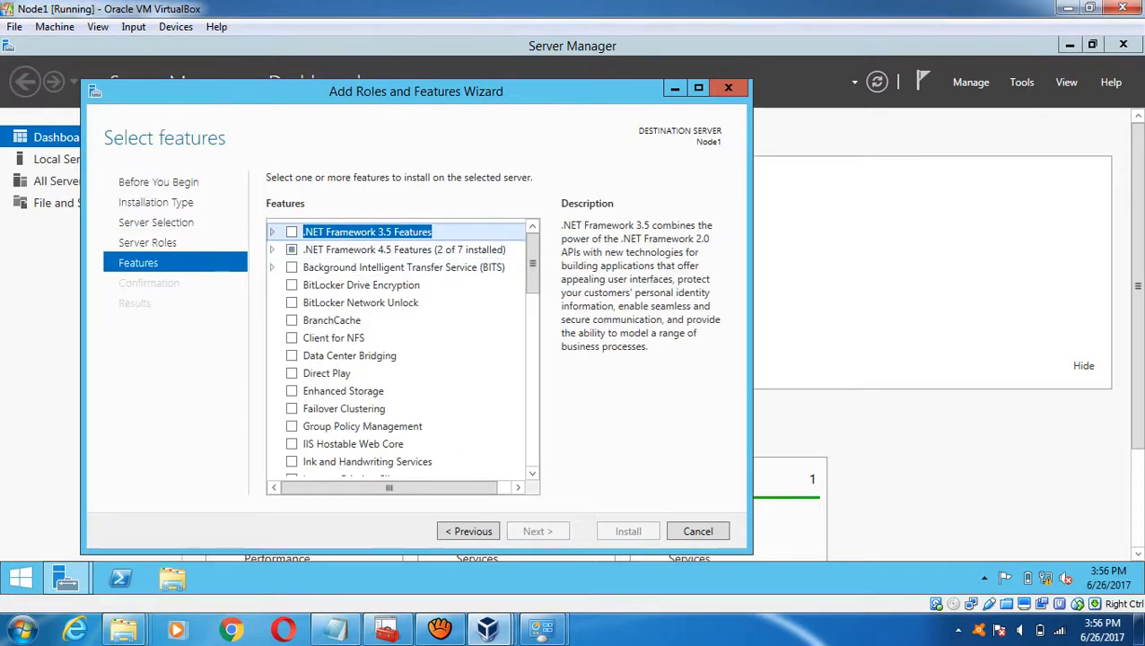
# - Select .NET Framework 3.5 Features and start the installation on Node1
pyautogui.press('space')
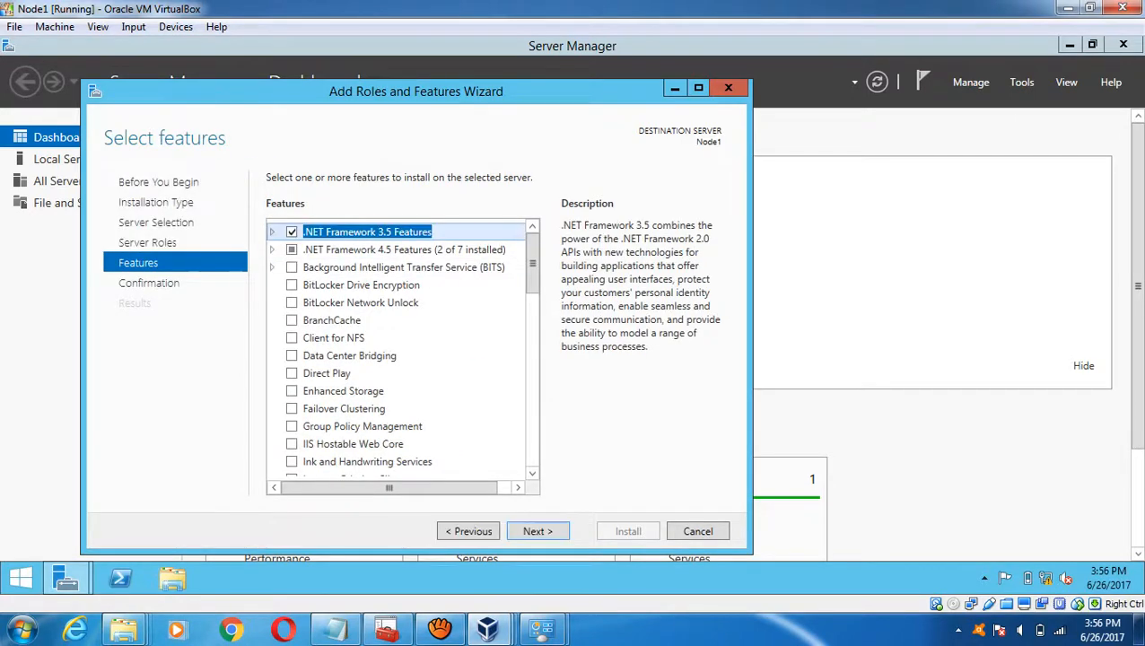
pyautogui.press('Return')
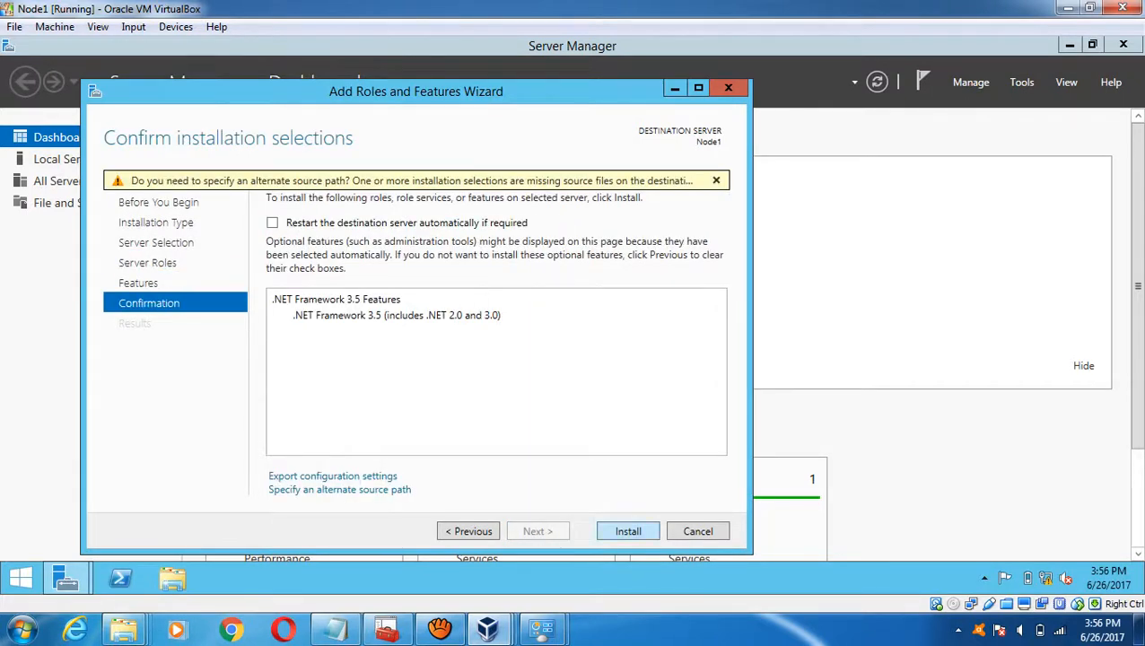
pyautogui.press('Return')
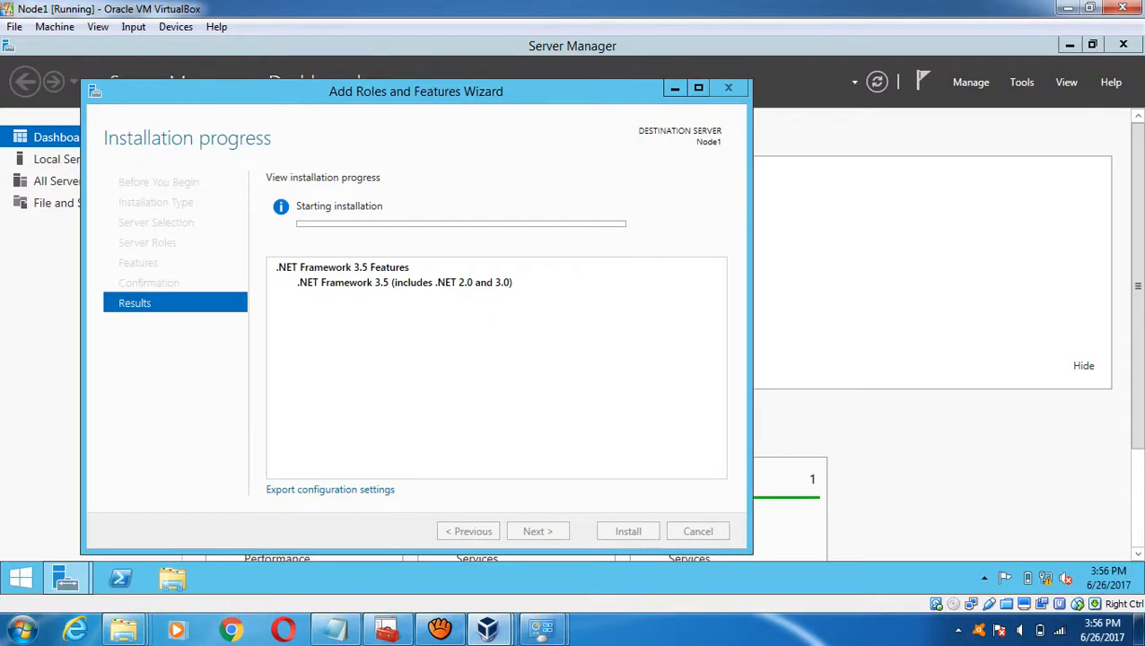
pyautogui.moveTo(487, 628)
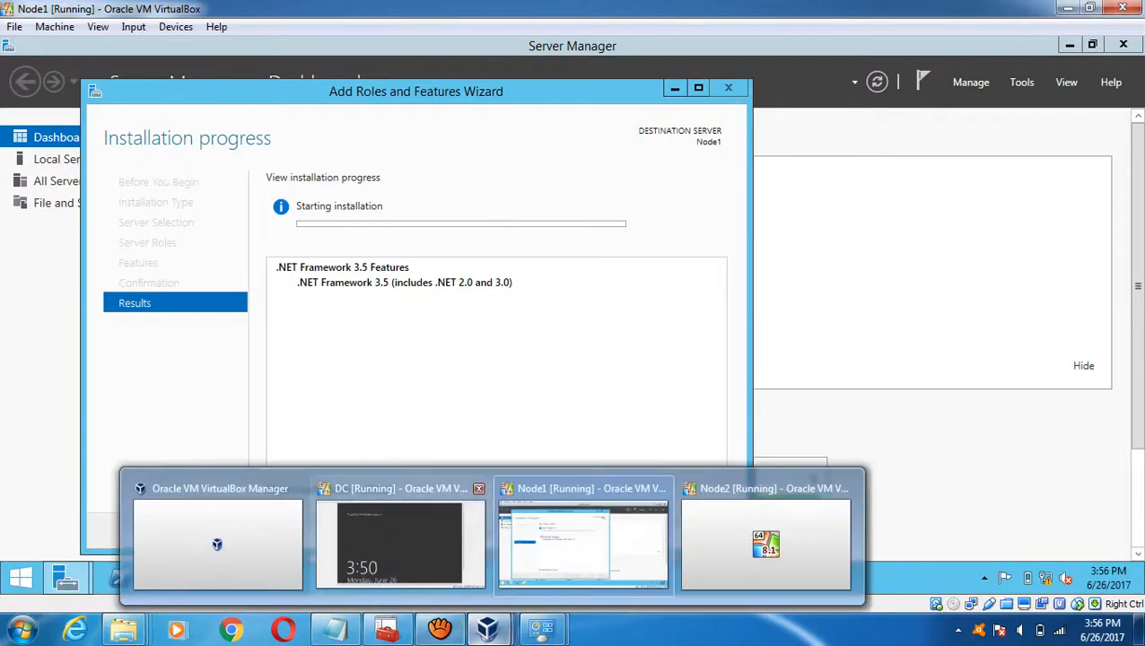
pyautogui.click(766, 538)
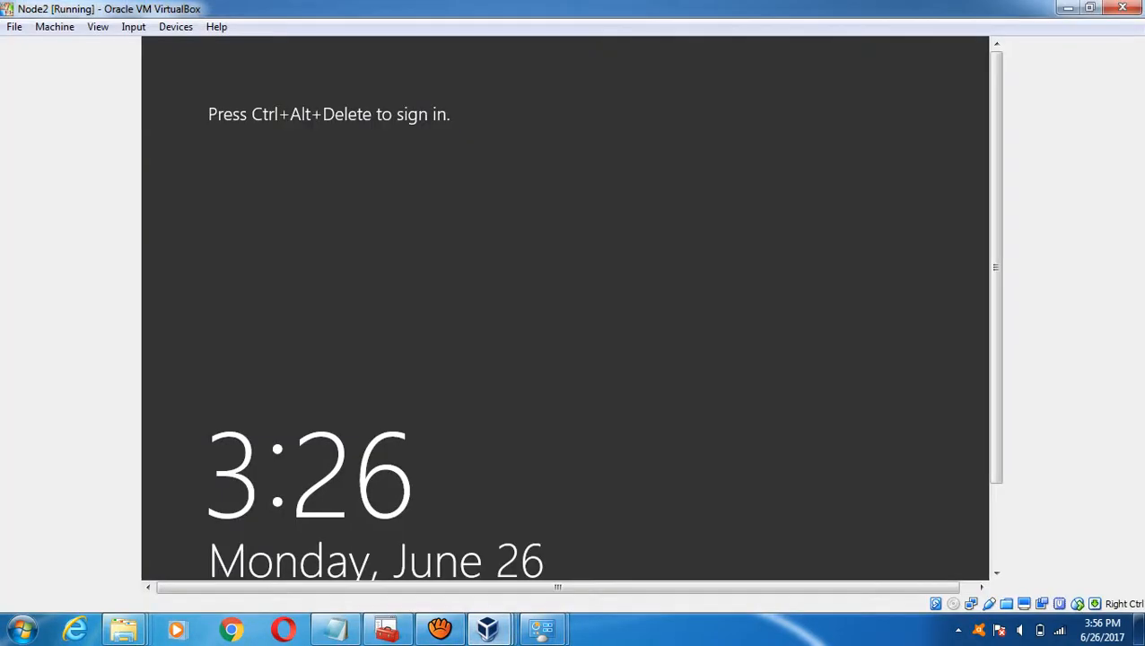
# - Sign in to Node2 by sending Ctrl+Alt+Del and entering the administrator password
pyautogui.click(133, 26)
pyautogui.moveTo(166, 47)
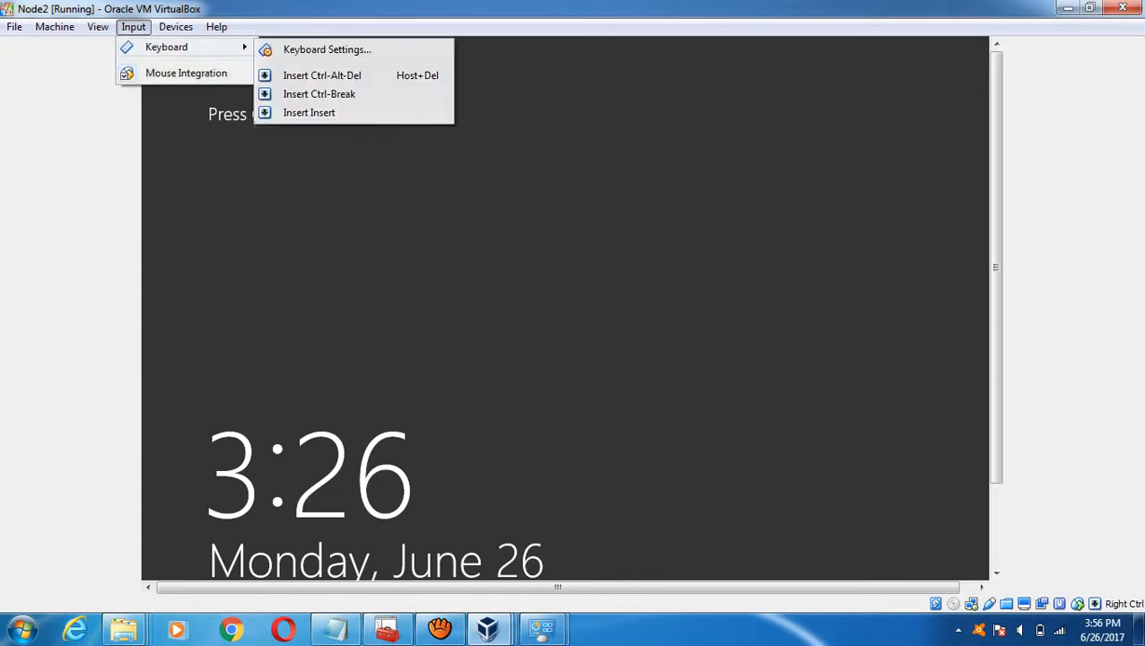
pyautogui.click(322, 75)
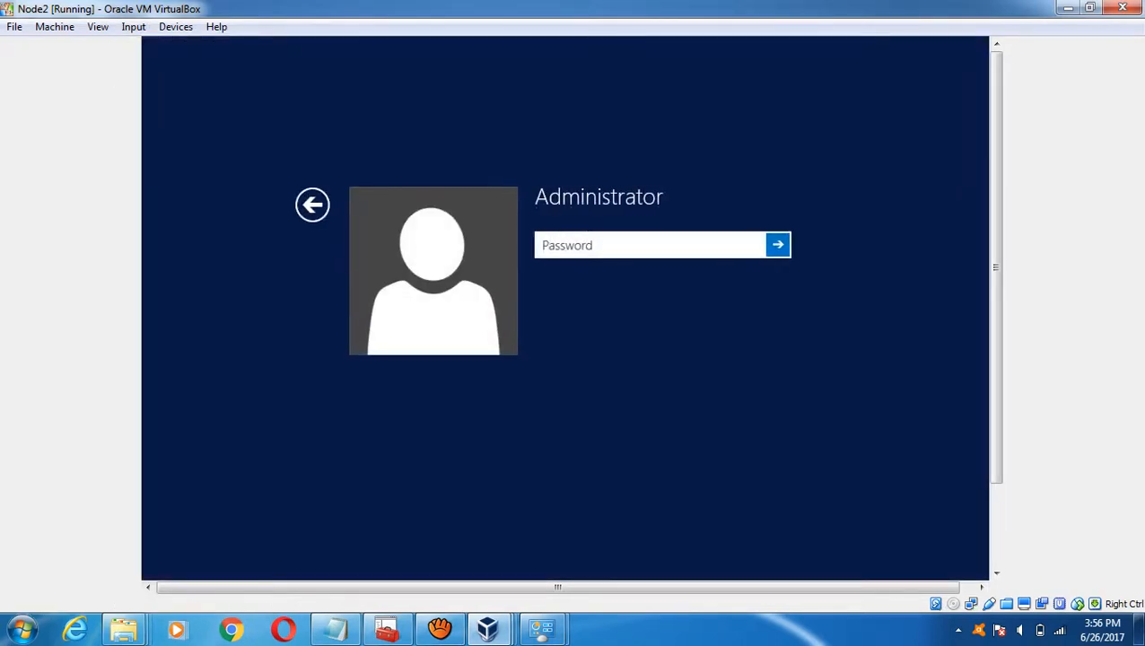
pyautogui.write('*********')
pyautogui.press('Return')
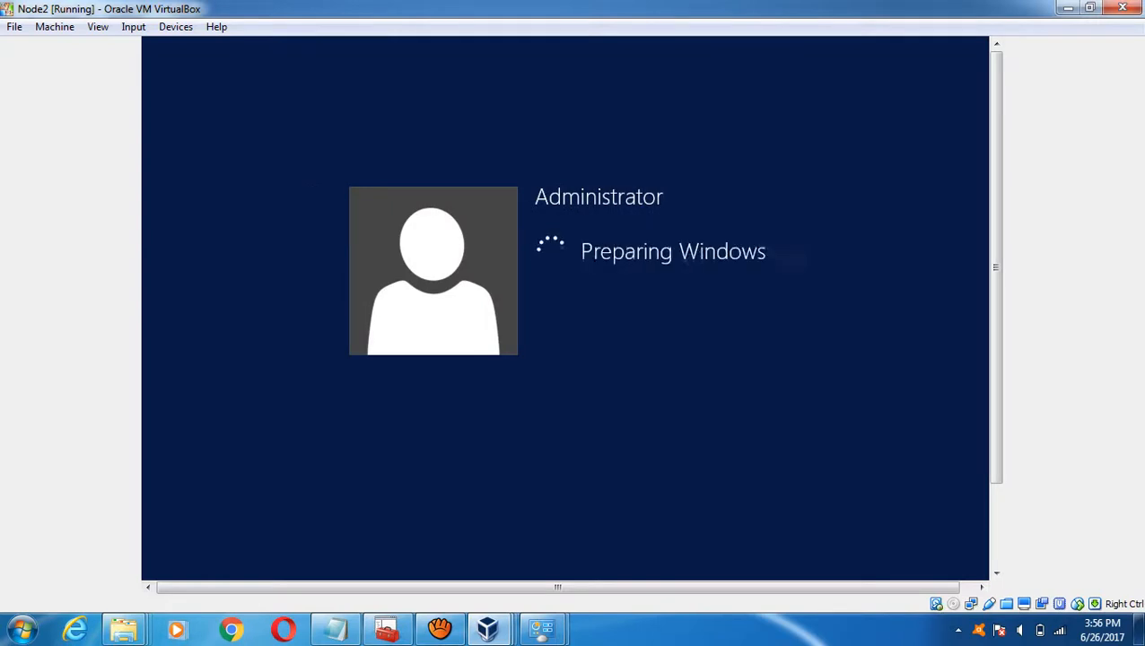
# - Sign in to the DC machine the same way with its administrator password
pyautogui.moveTo(487, 628)
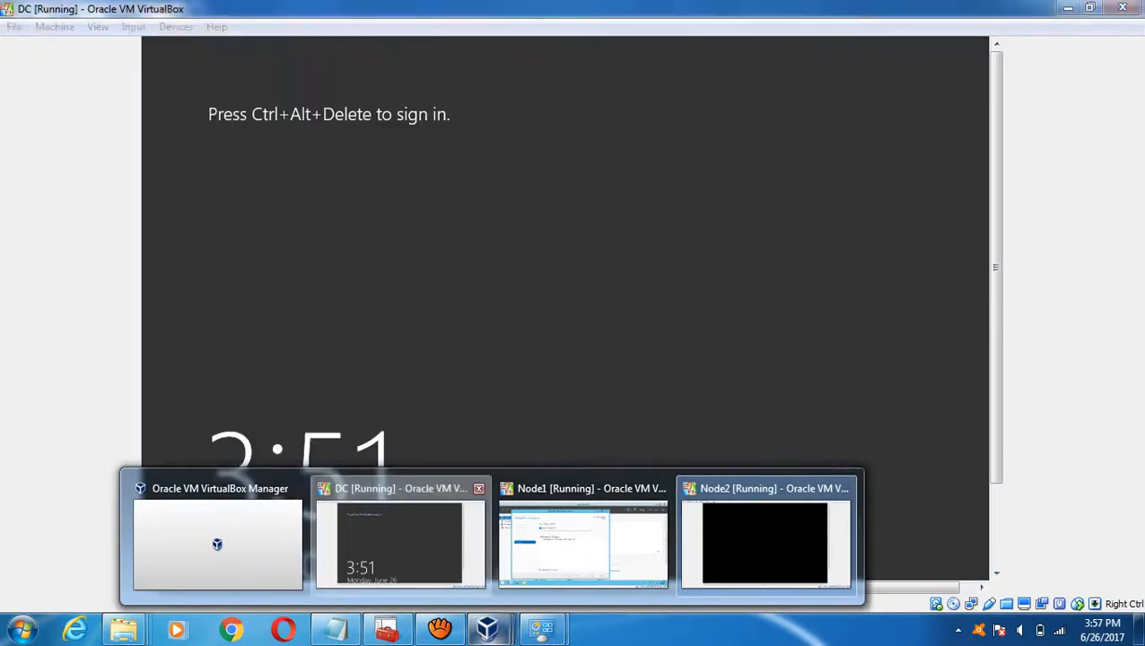
pyautogui.click(400, 538)
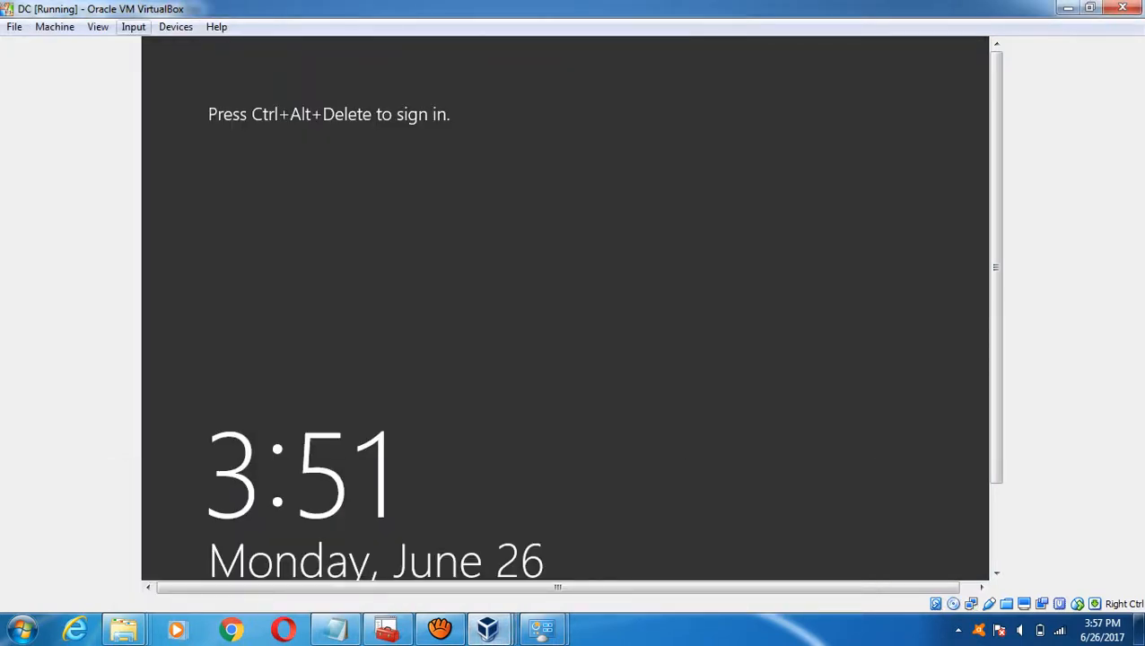
pyautogui.click(133, 27)
pyautogui.moveTo(166, 46)
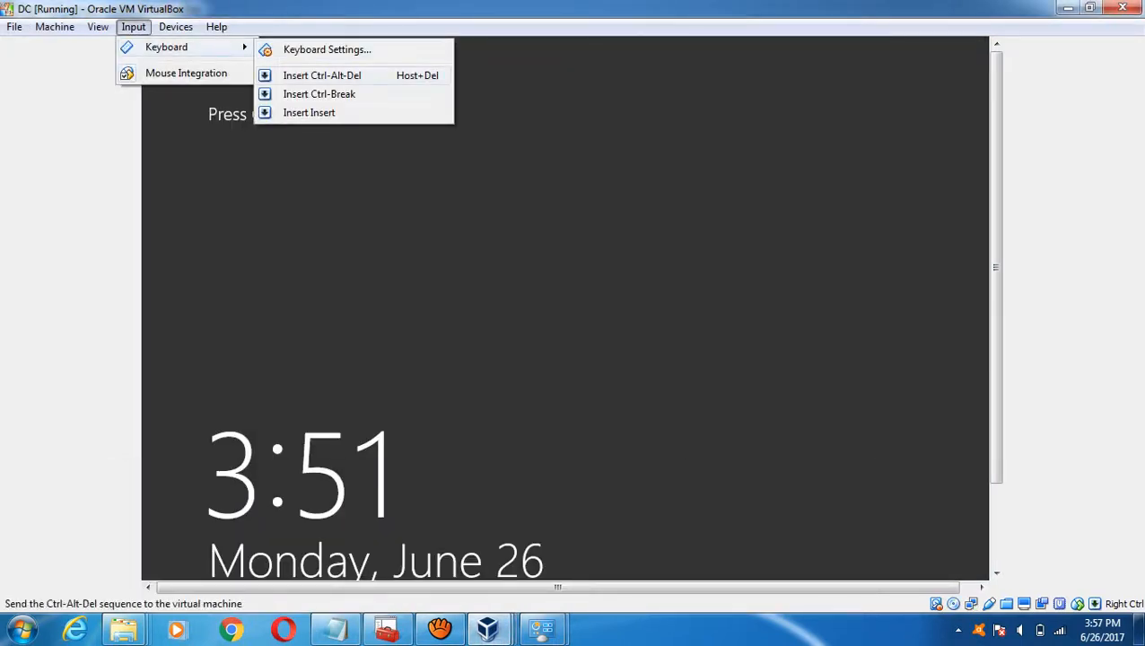
pyautogui.click(321, 76)
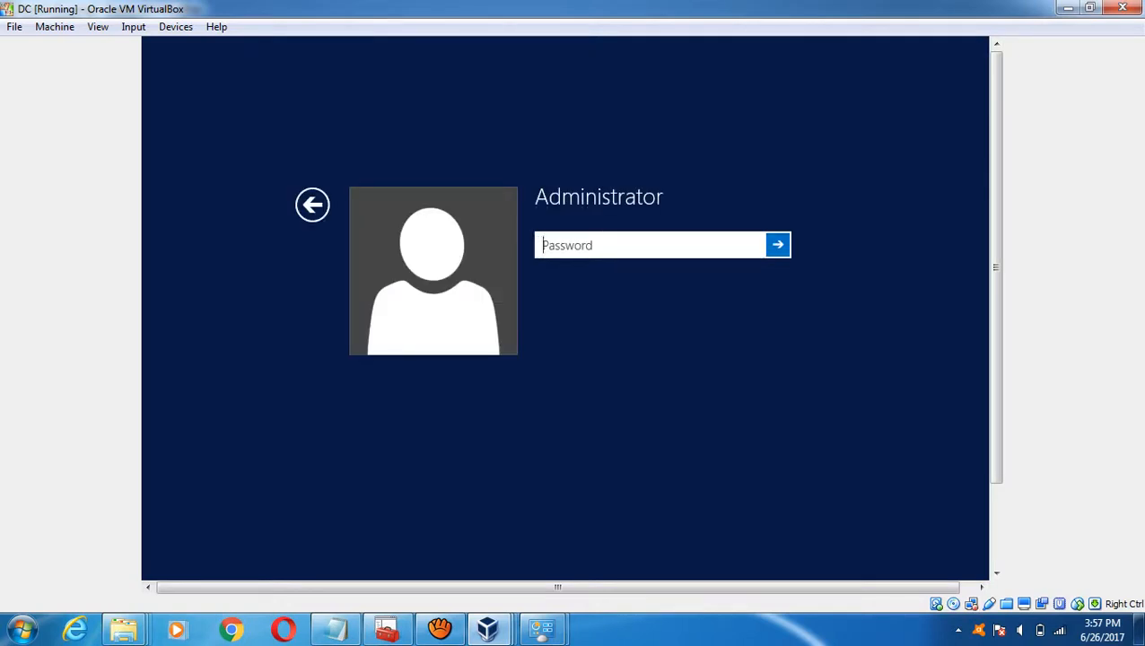
pyautogui.write('••••••••••')
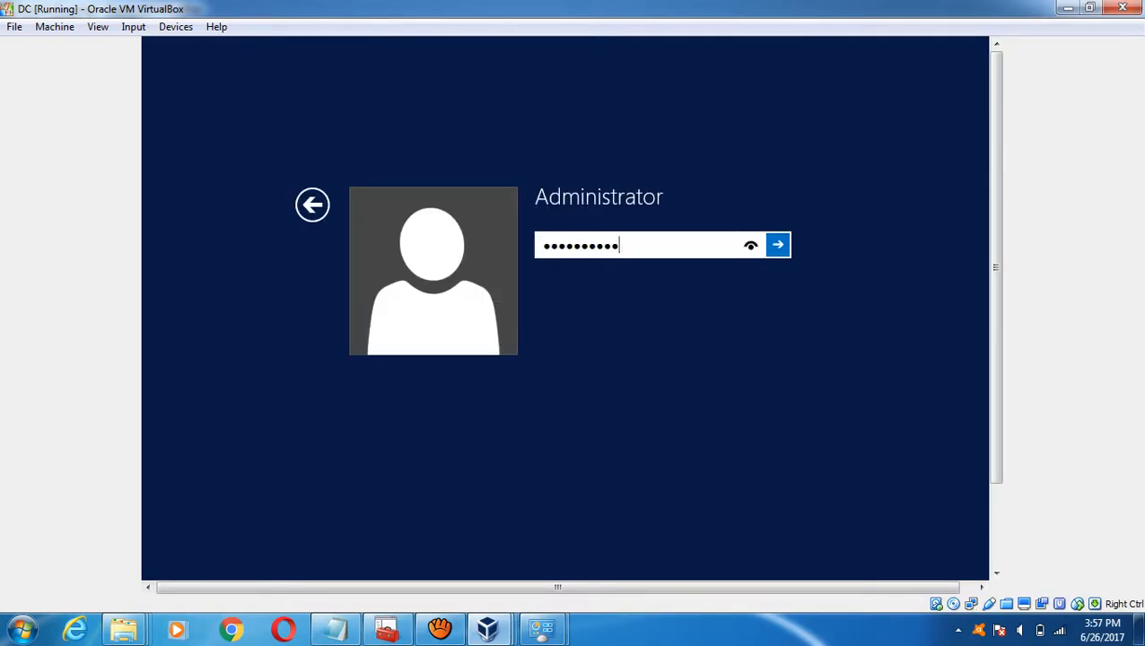
pyautogui.press('Return')
# - Return to Node2 by minimizing the DC window, and bring up Node2's network tray menu
pyautogui.moveTo(487, 629)
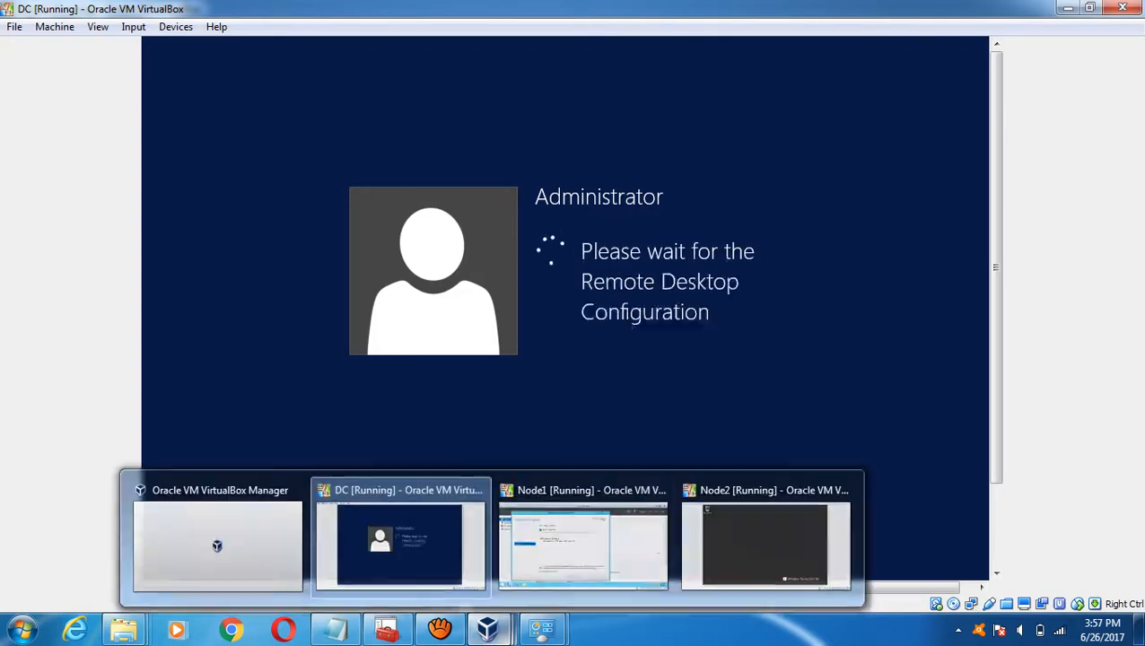
pyautogui.click(765, 538)
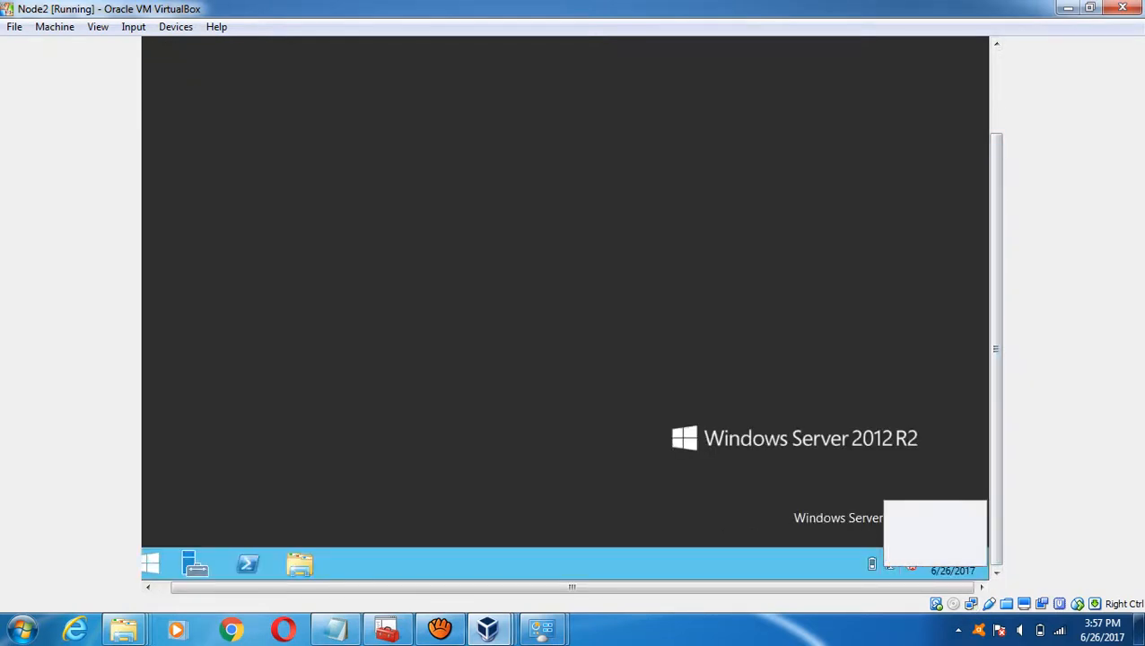
pyautogui.moveTo(489, 628)
pyautogui.click(399, 538)
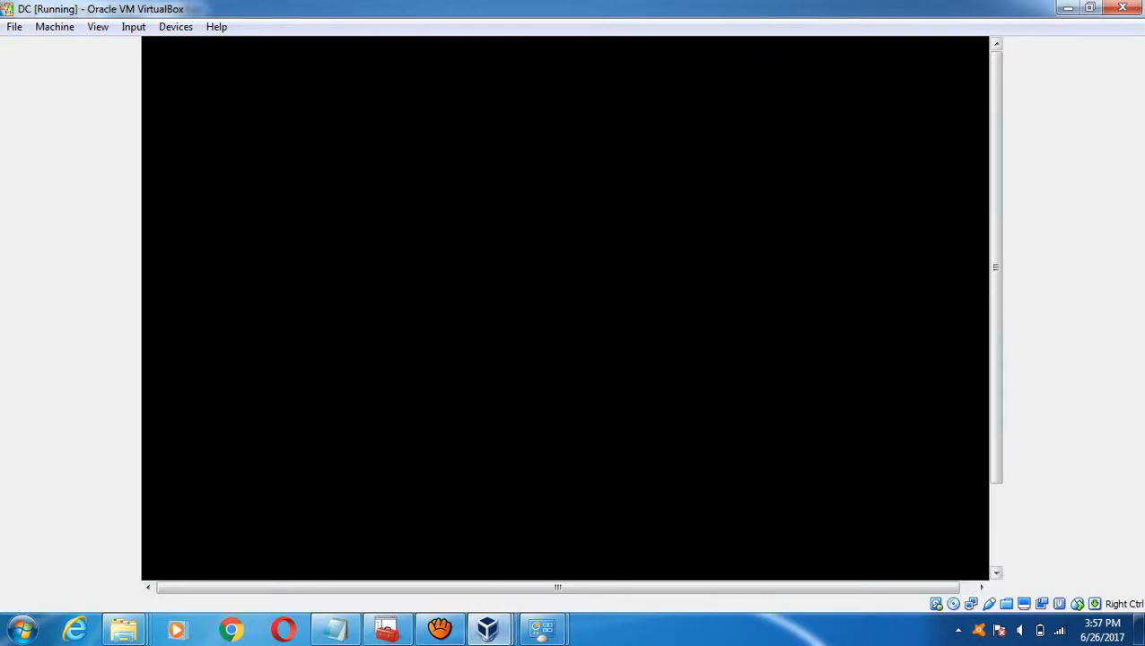
pyautogui.click(1068, 8)
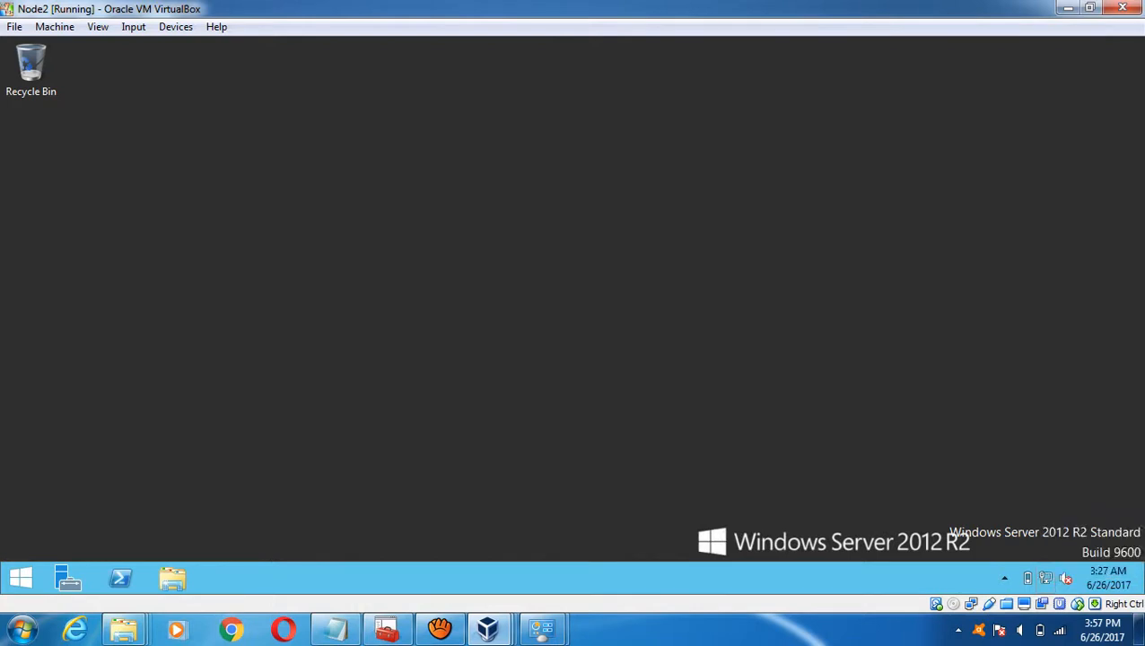
pyautogui.rightClick(1045, 579)
# - Open Node2's Network and Sharing Center and check Node 2's private IP in the Clustering Settings notes
pyautogui.click(1022, 568)
pyautogui.click(334, 629)
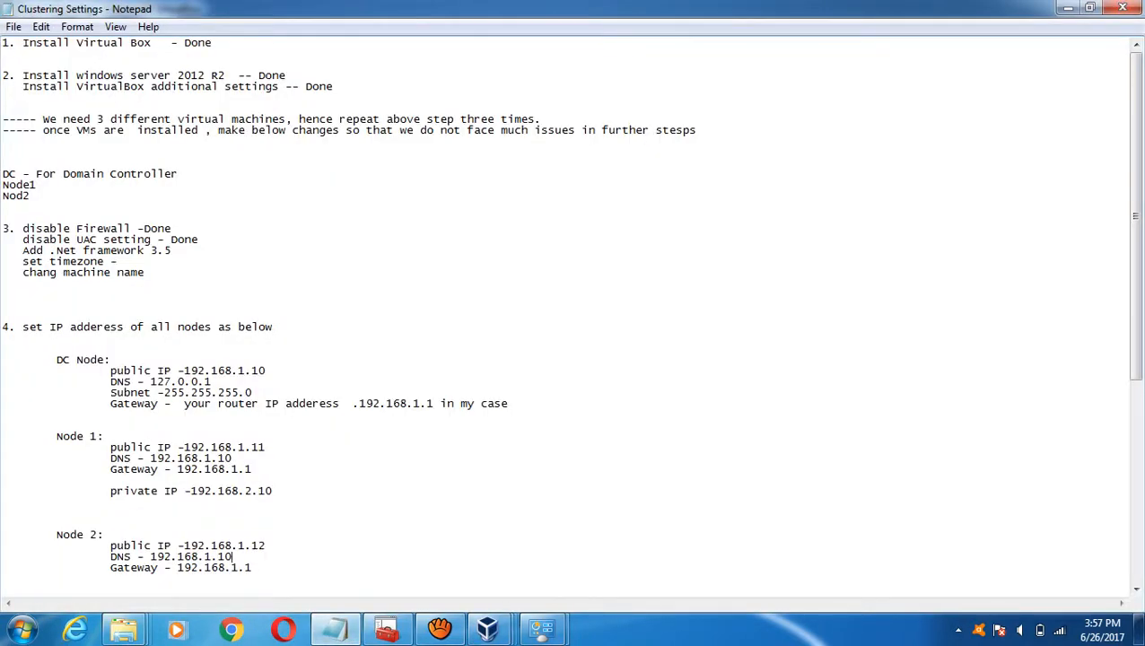
pyautogui.press('Down')
pyautogui.press('Down')
pyautogui.press('Down')
pyautogui.press('Down')
pyautogui.press('Down')
pyautogui.press('Down')
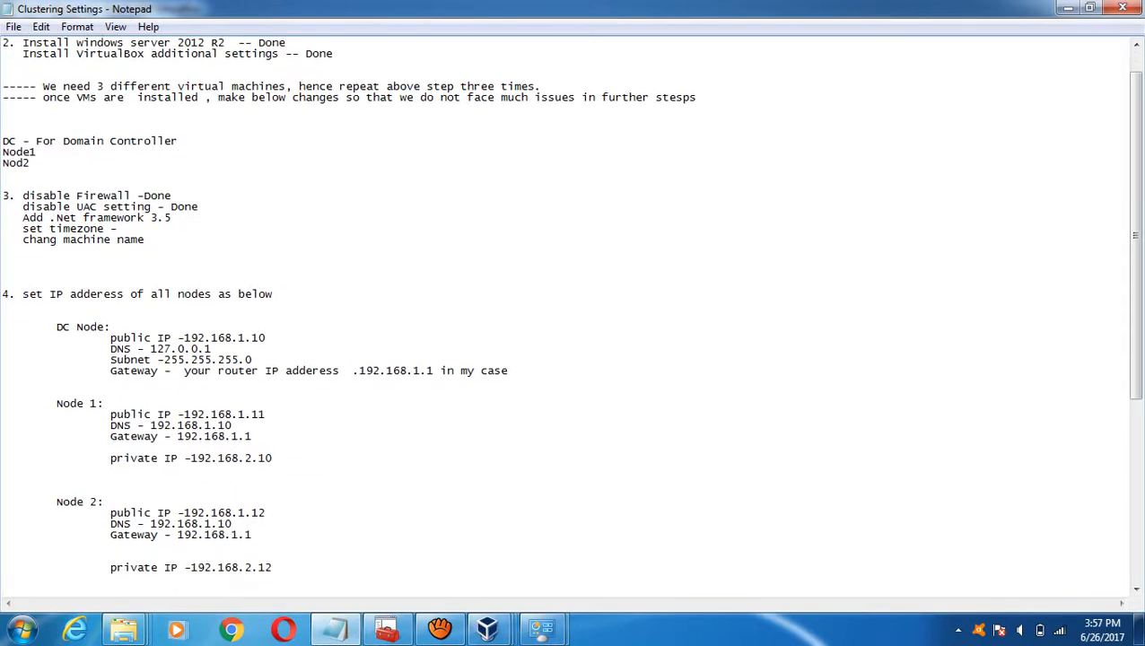
pyautogui.moveTo(487, 628)
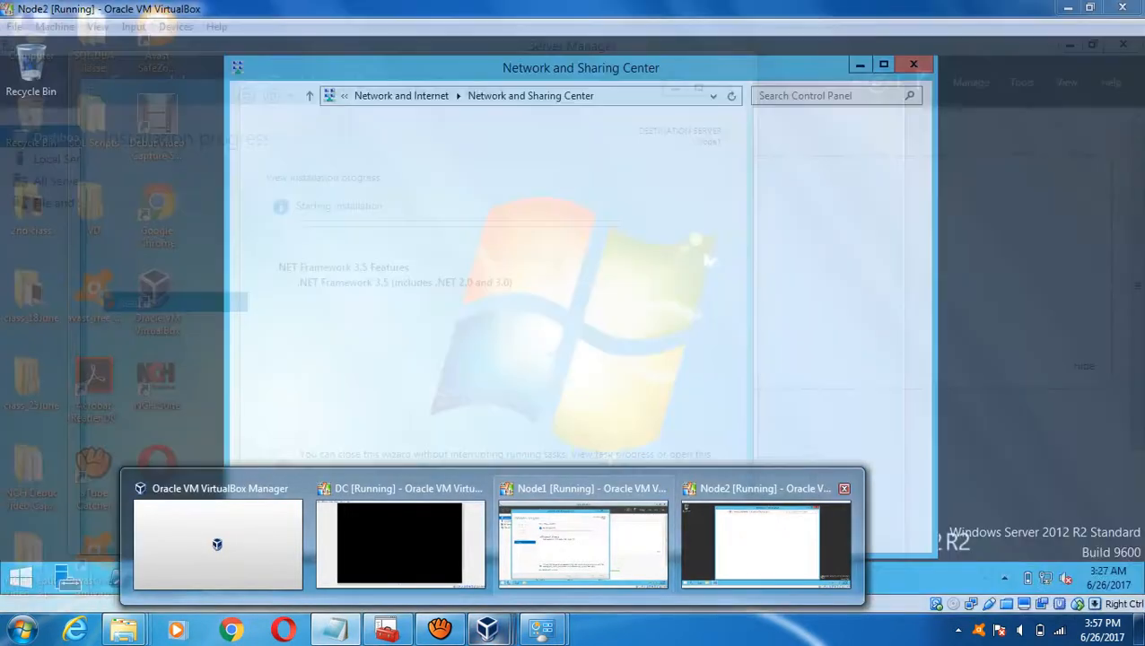
pyautogui.click(766, 542)
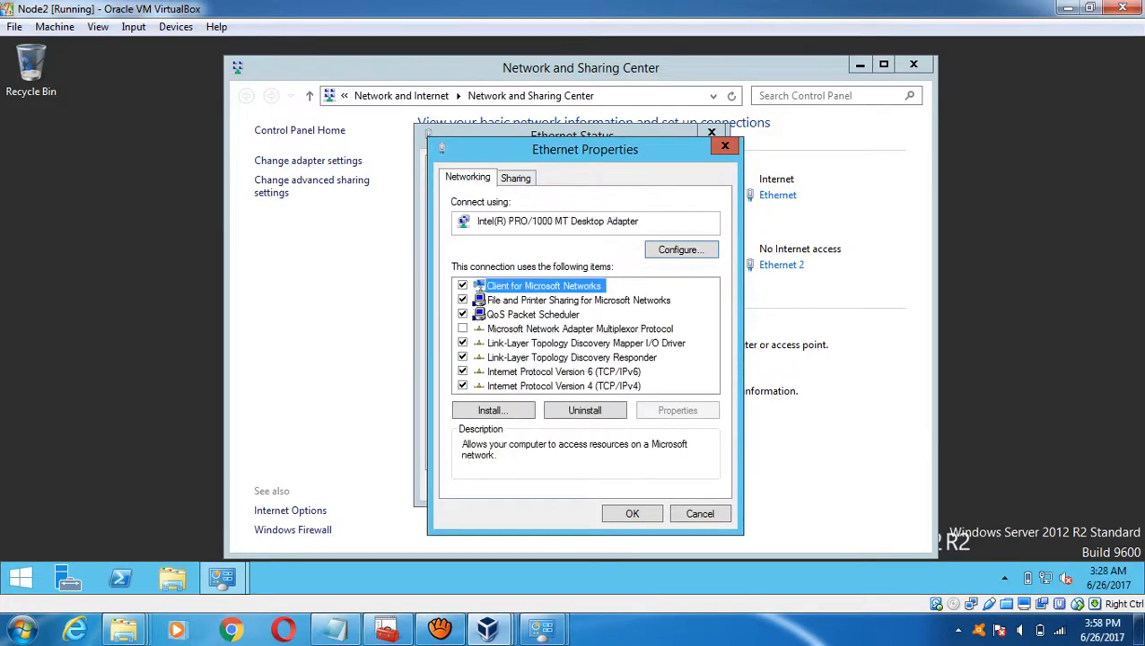
# - Give Node2's Ethernet static IP 192.168.1.12, gateway 192.168.1.1 and DNS 192.168.1.10
pyautogui.doubleClick(563, 386)
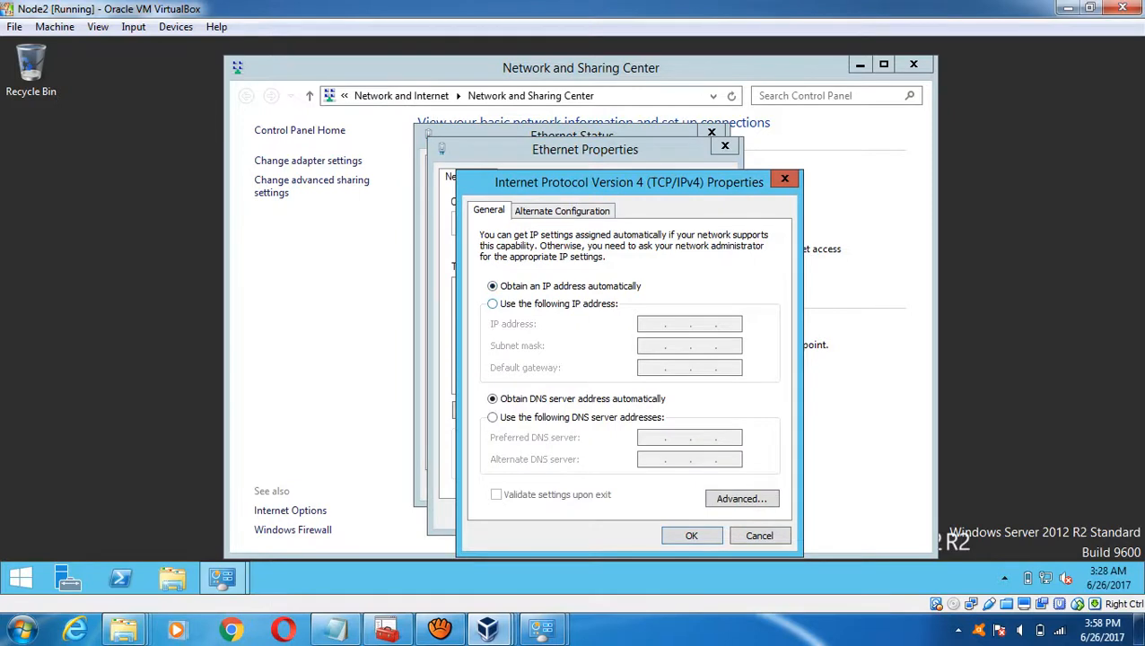
pyautogui.click(492, 303)
pyautogui.click(653, 324)
pyautogui.write('1')
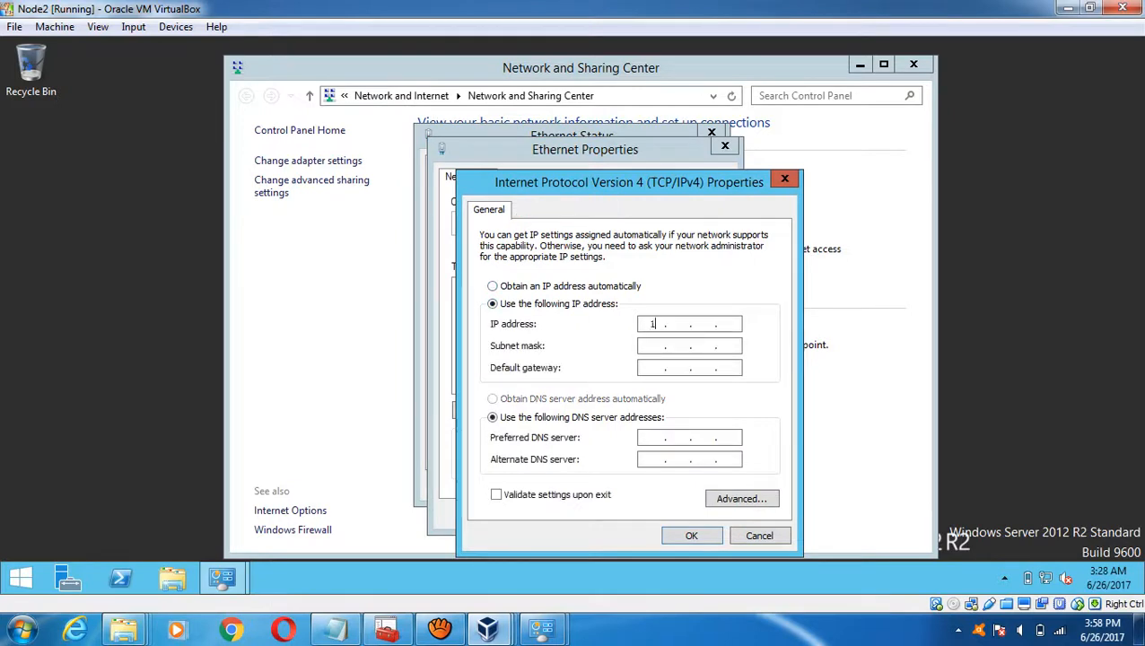
pyautogui.write('92 . 168 . 1 ')
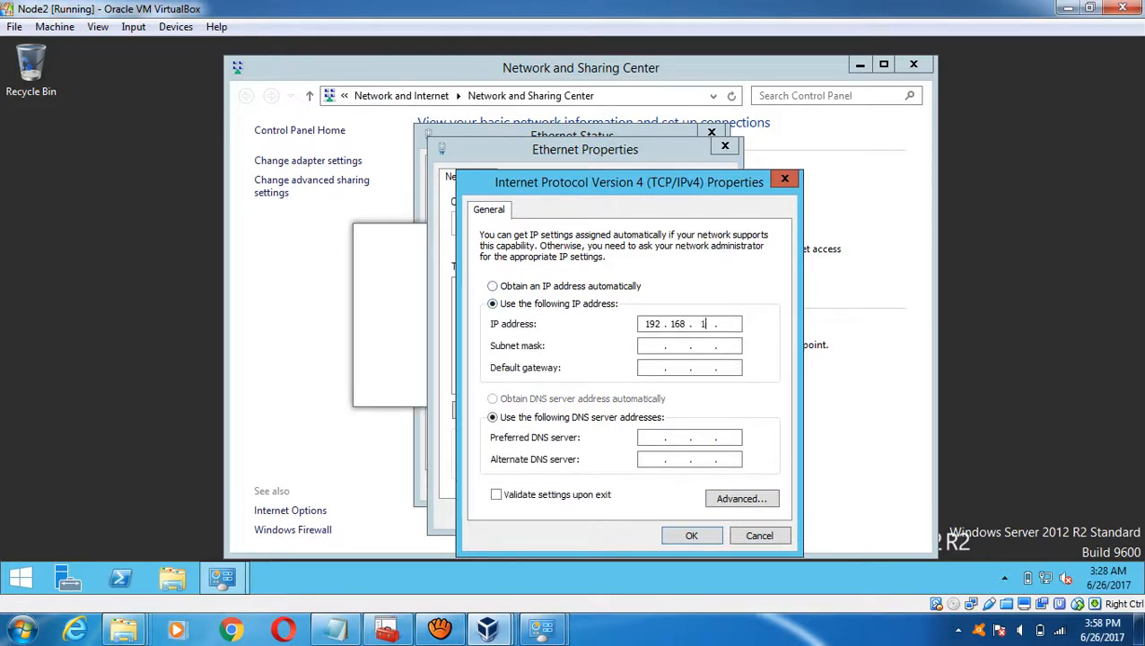
pyautogui.write('. 12')
pyautogui.press('Tab')
pyautogui.press('Tab')
pyautogui.write('192 . 168 . 1 ')
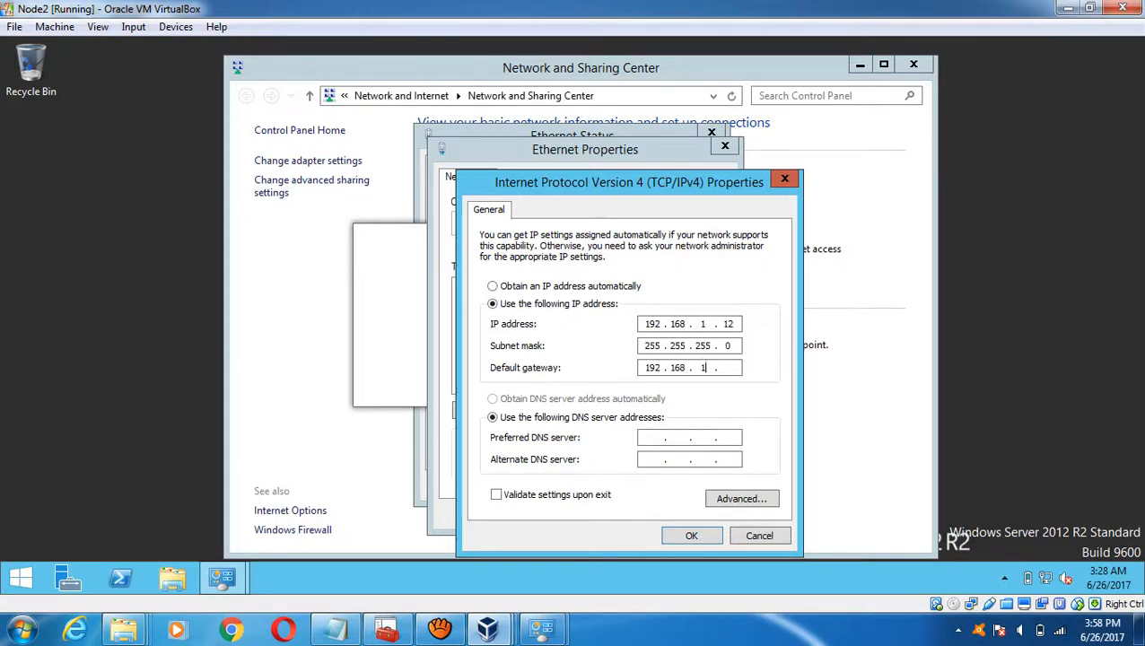
pyautogui.write('. 1')
pyautogui.press('Tab')
pyautogui.press('Tab')
pyautogui.write('192.168.1.10')
pyautogui.click(690, 535)
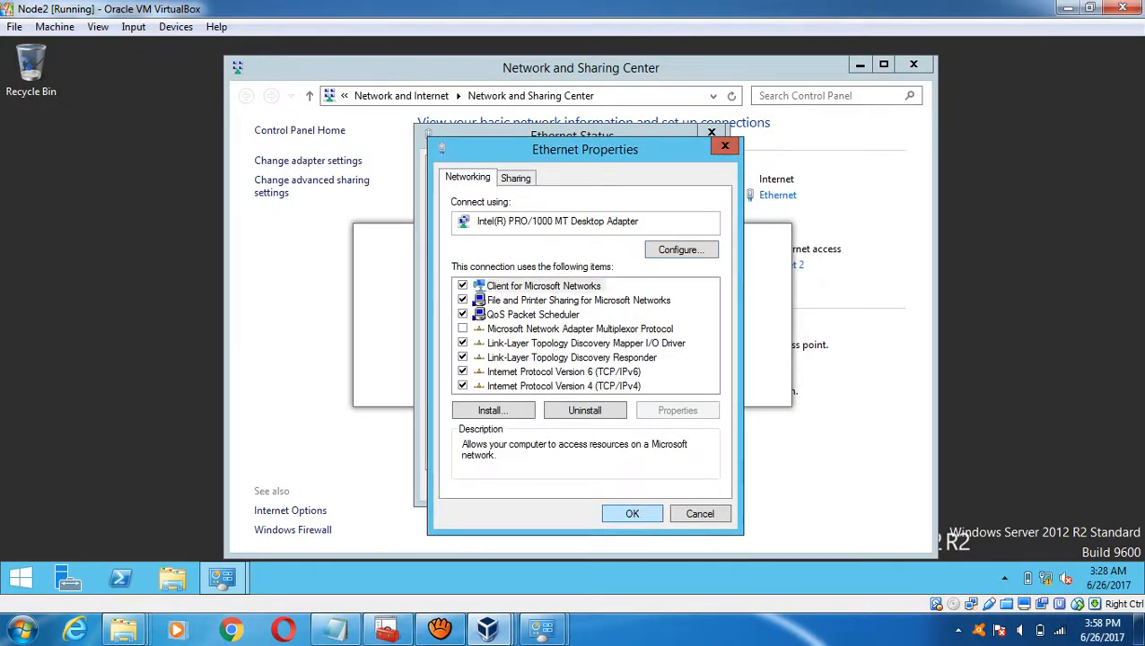
pyautogui.press('Return')
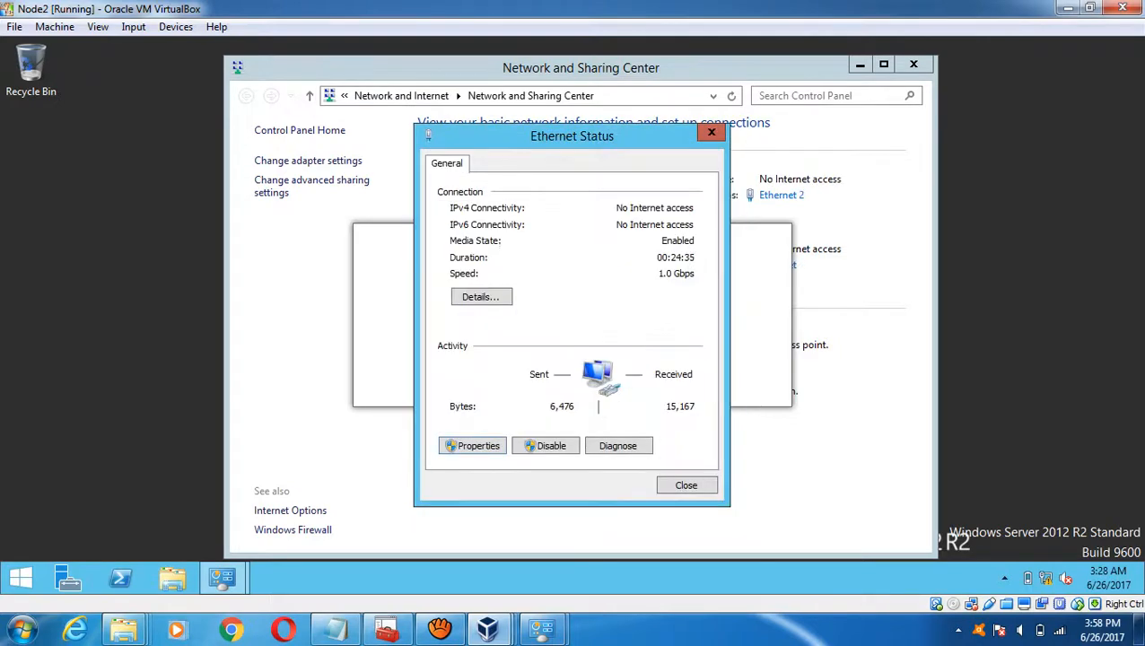
pyautogui.press('Escape')
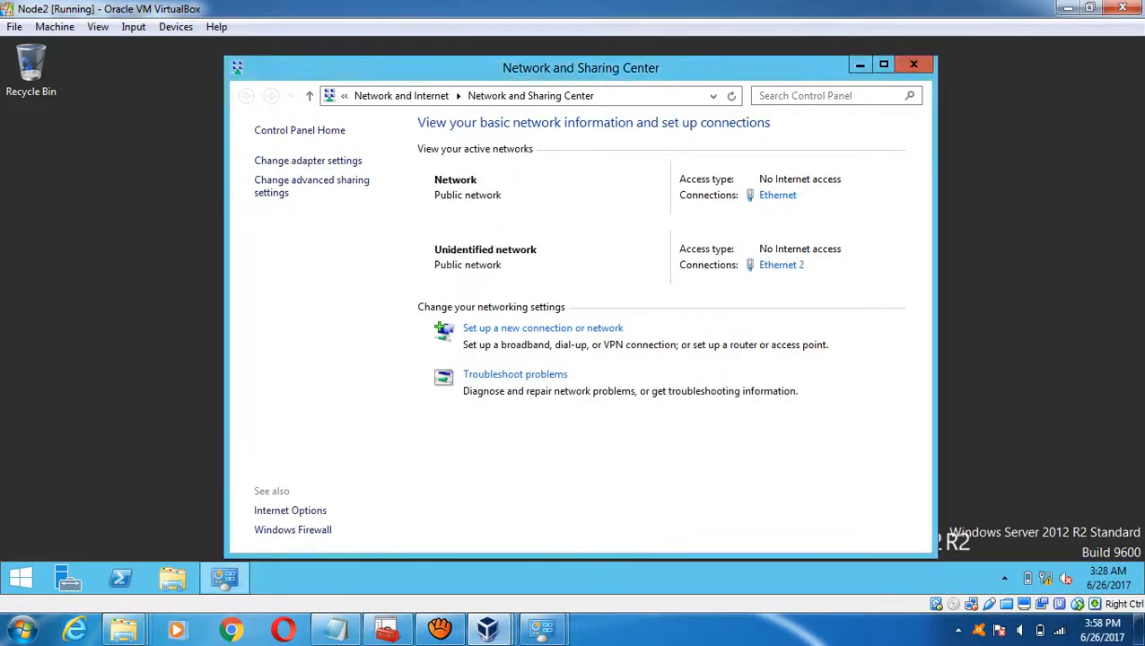
# - Set Ethernet 2 to static IP 192.168.2.12 with the default 255.255.255.0 mask
pyautogui.click(780, 264)
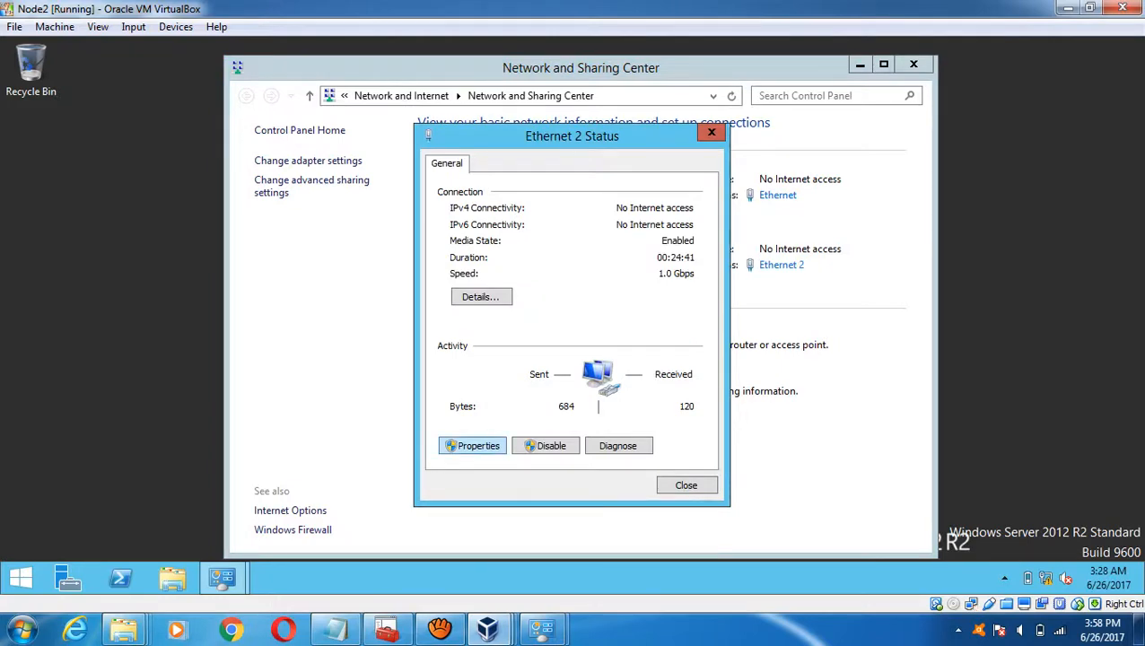
pyautogui.click(473, 446)
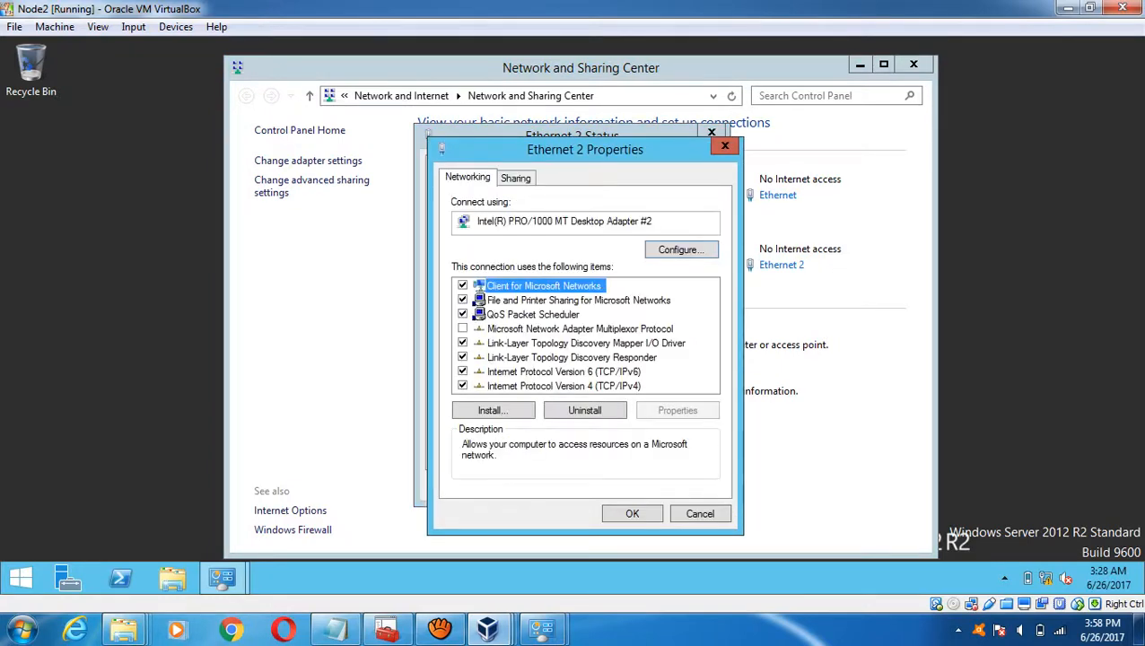
pyautogui.doubleClick(564, 386)
pyautogui.click(491, 303)
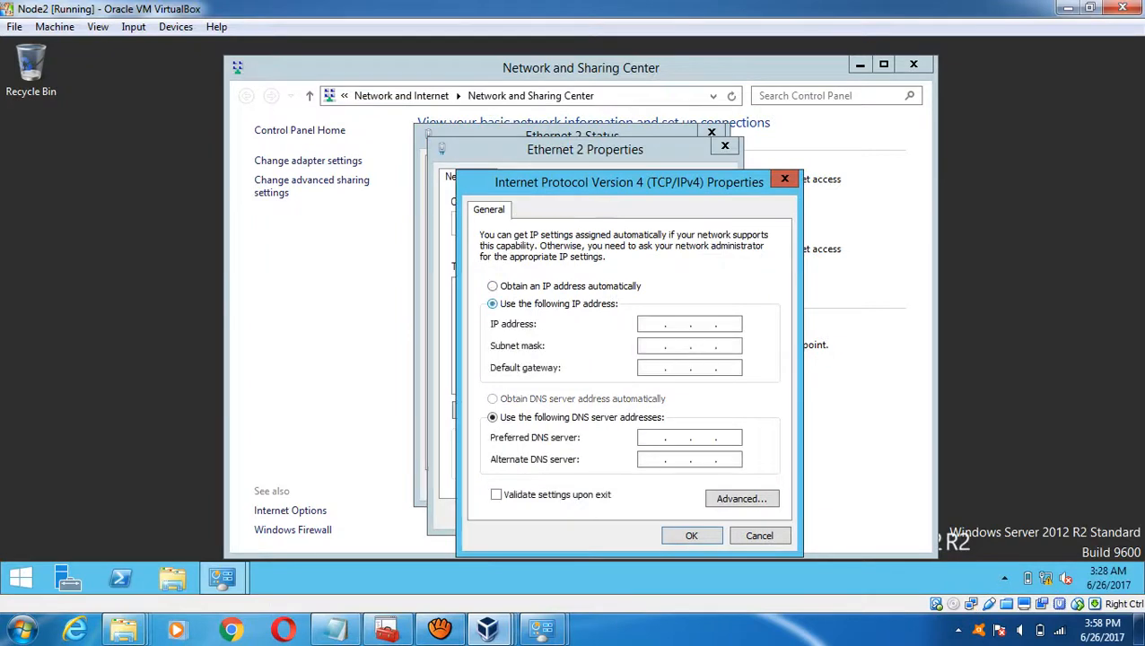
pyautogui.write('192.168.2.12')
pyautogui.press('Tab')
pyautogui.press('Tab')
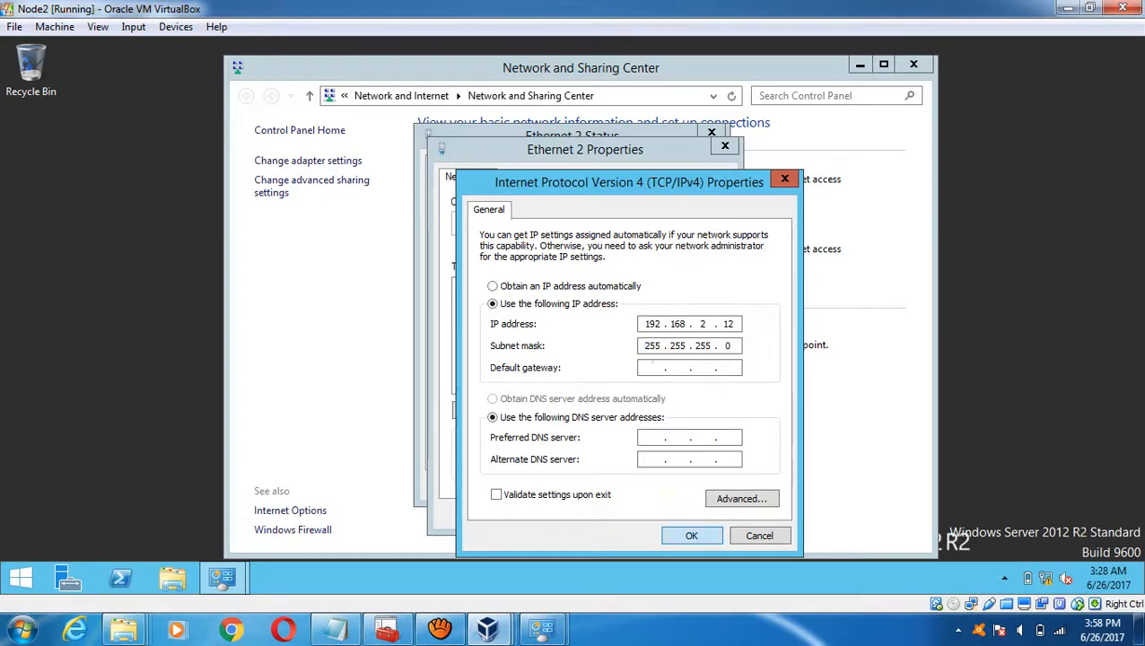
pyautogui.press('Return')
pyautogui.press('Return')
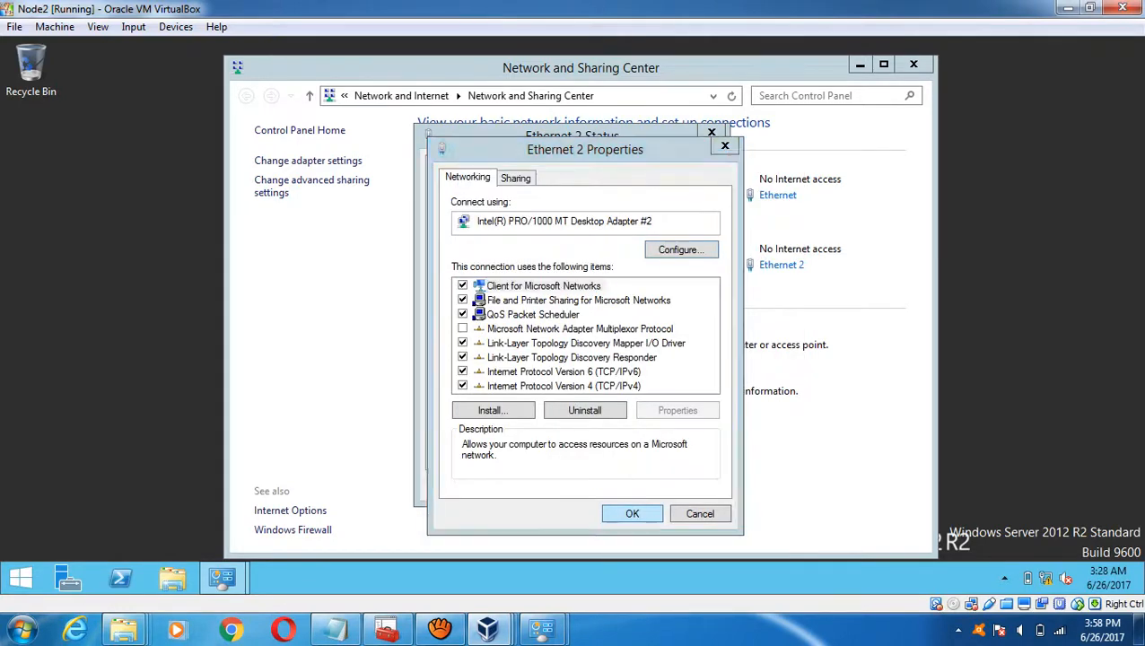
pyautogui.press('Escape')
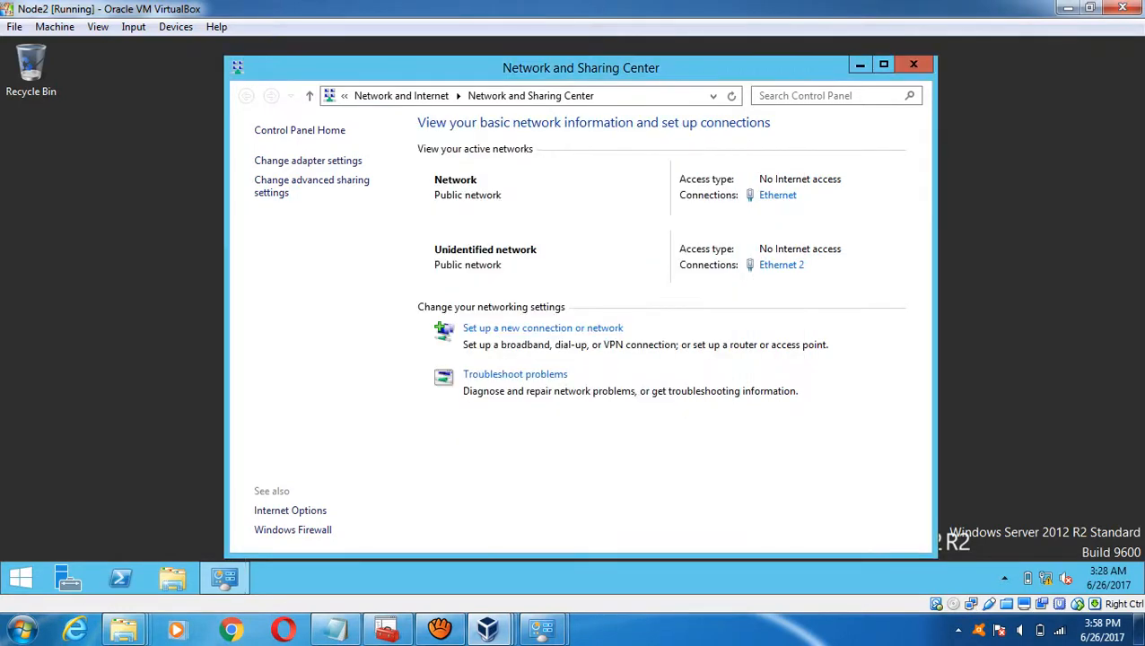
pyautogui.click(913, 64)
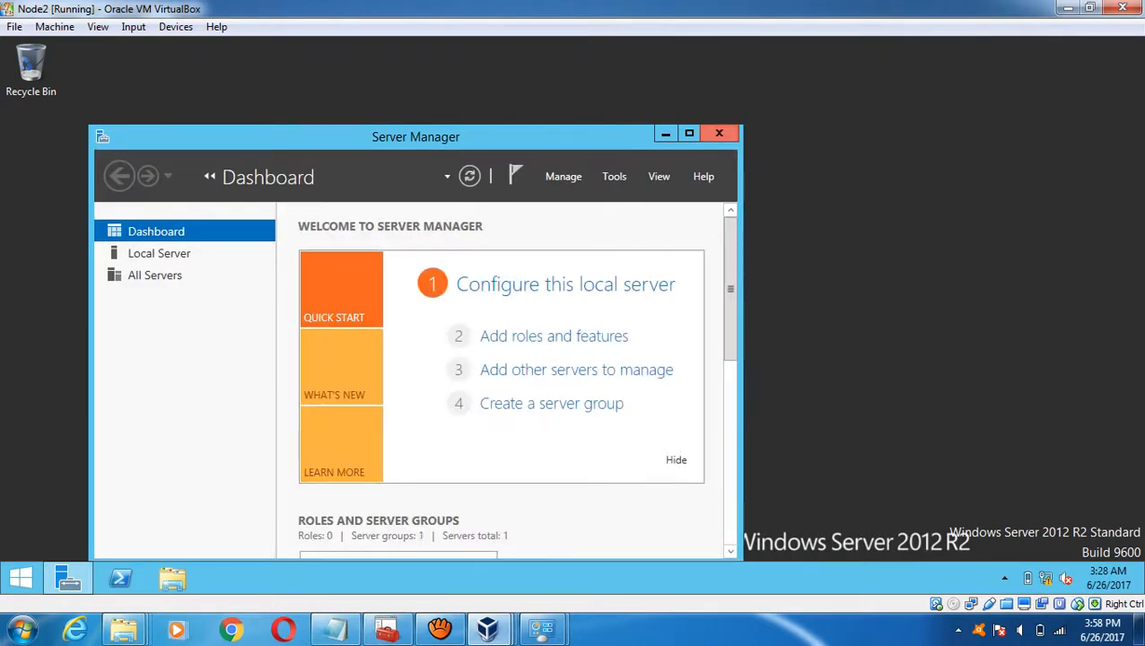
# - Maximize Node2's Server Manager, try Add roles and features, dismiss the inventory message, then switch to DC
pyautogui.click(689, 132)
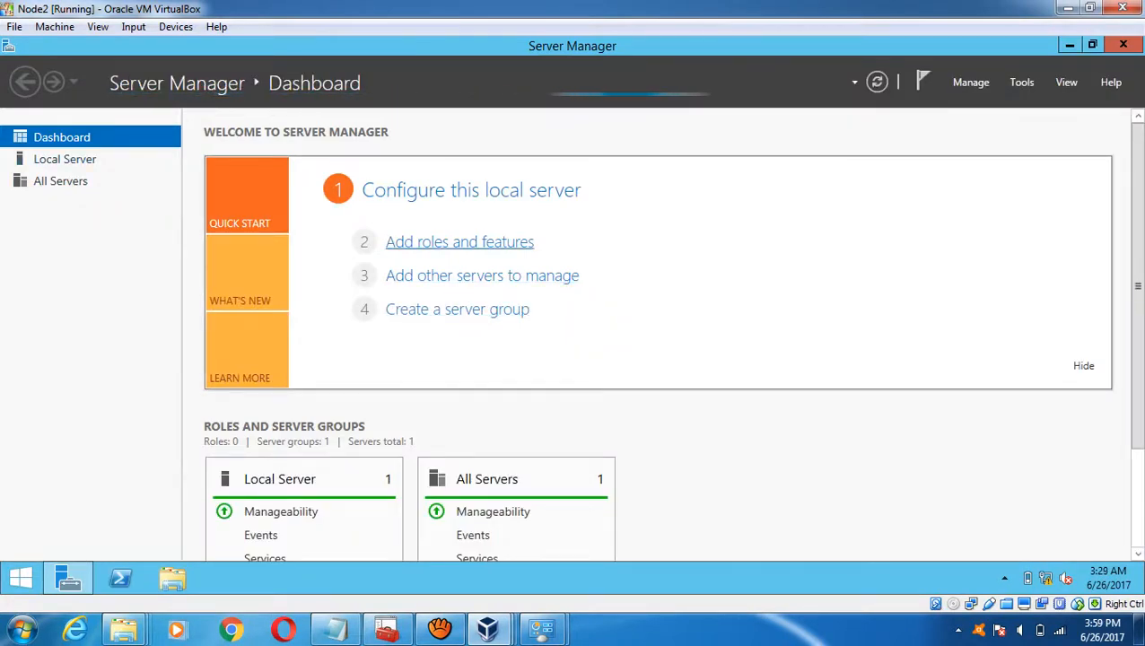
pyautogui.click(459, 241)
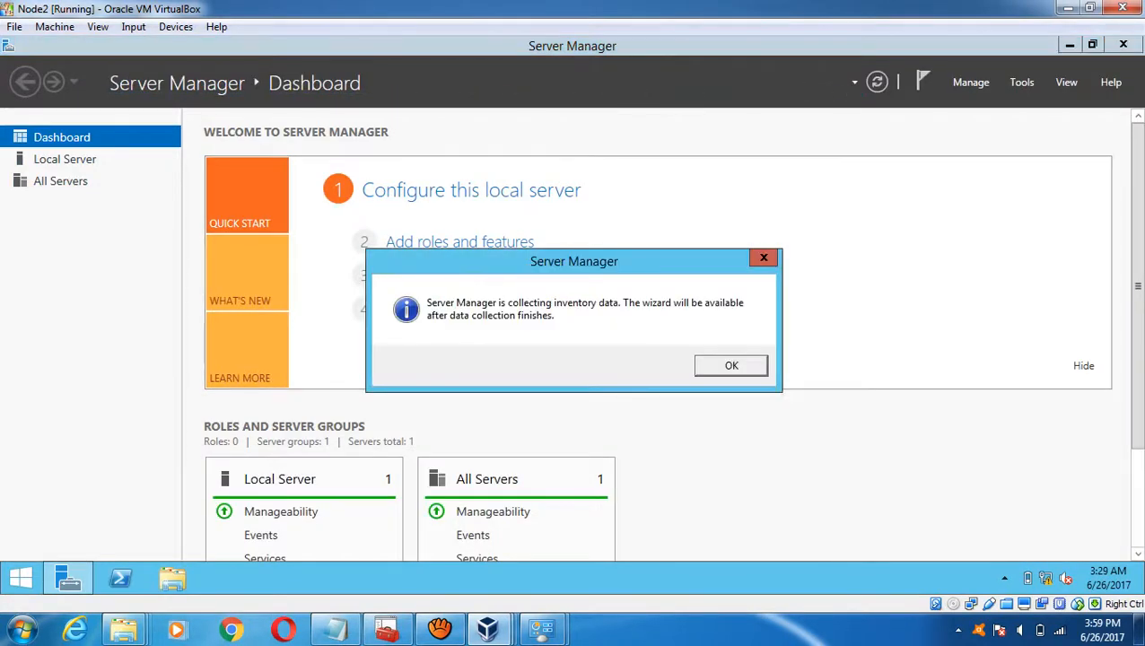
pyautogui.press('Return')
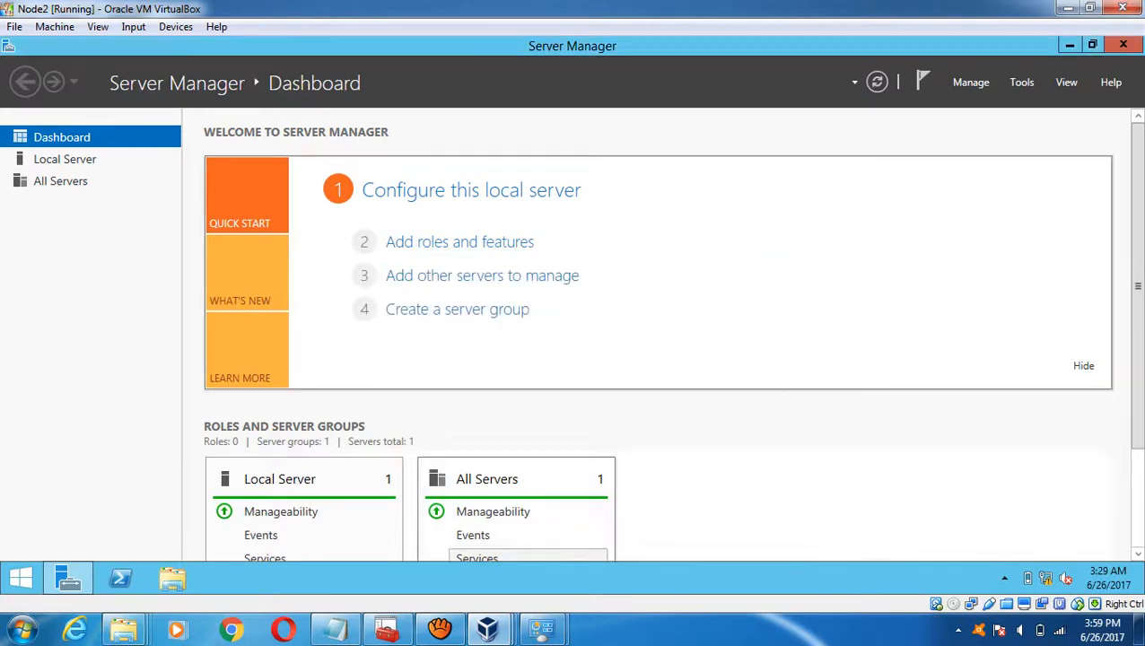
pyautogui.moveTo(487, 628)
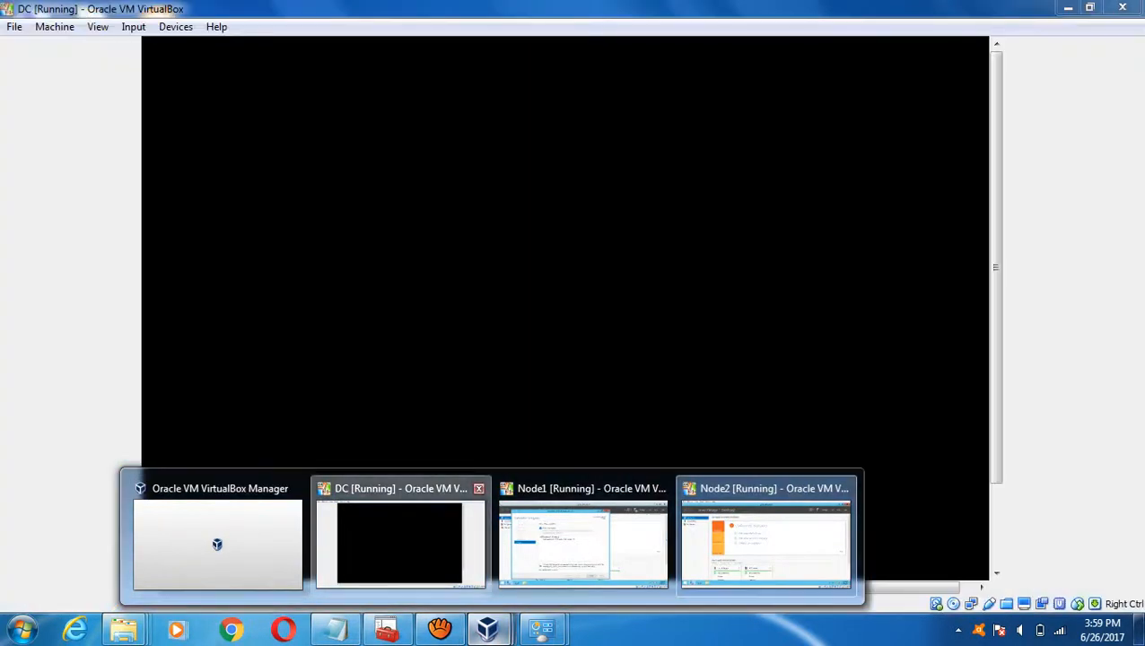
pyautogui.click(400, 538)
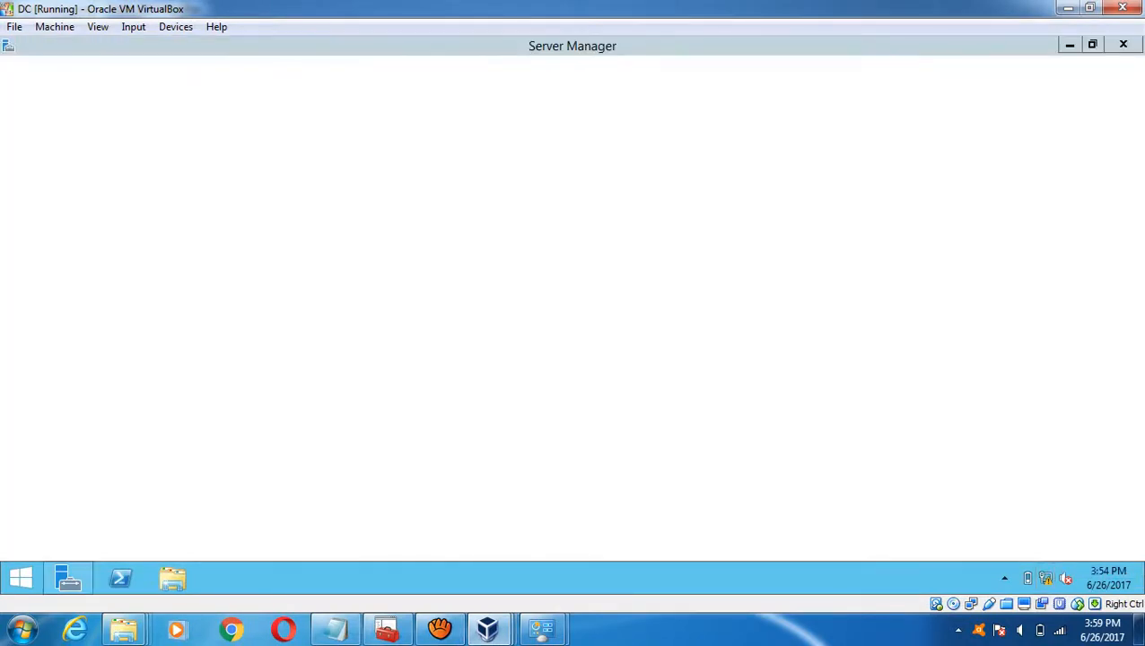
# - Open the DC's Network and Sharing Center from the network icon's context menu
pyautogui.rightClick(1065, 577)
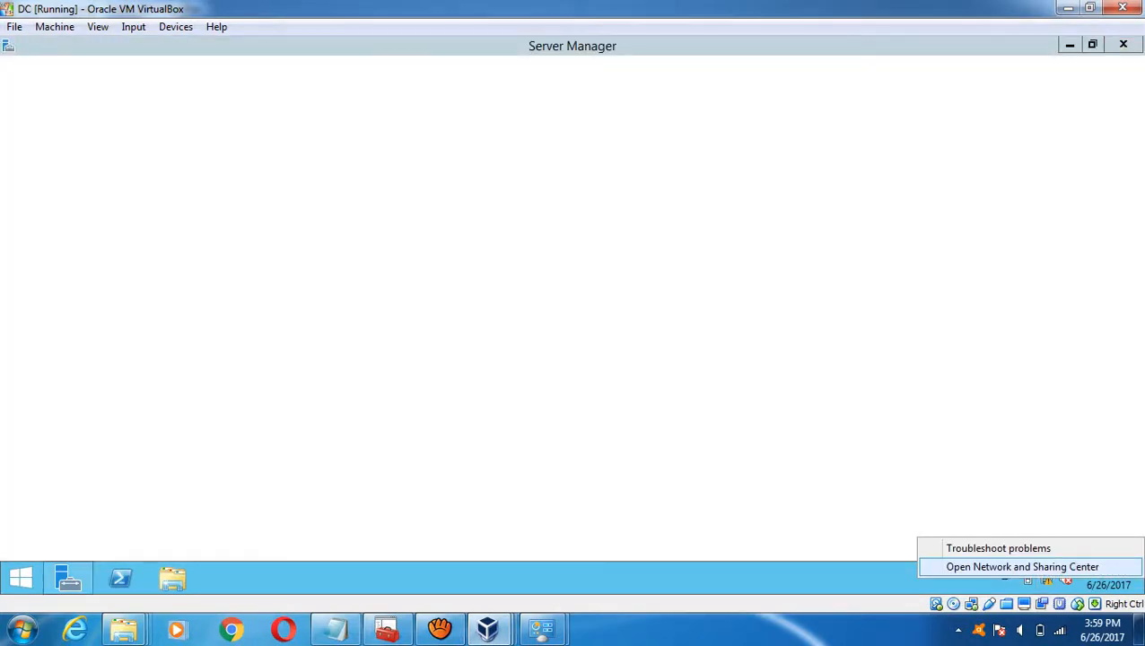
pyautogui.press('Escape')
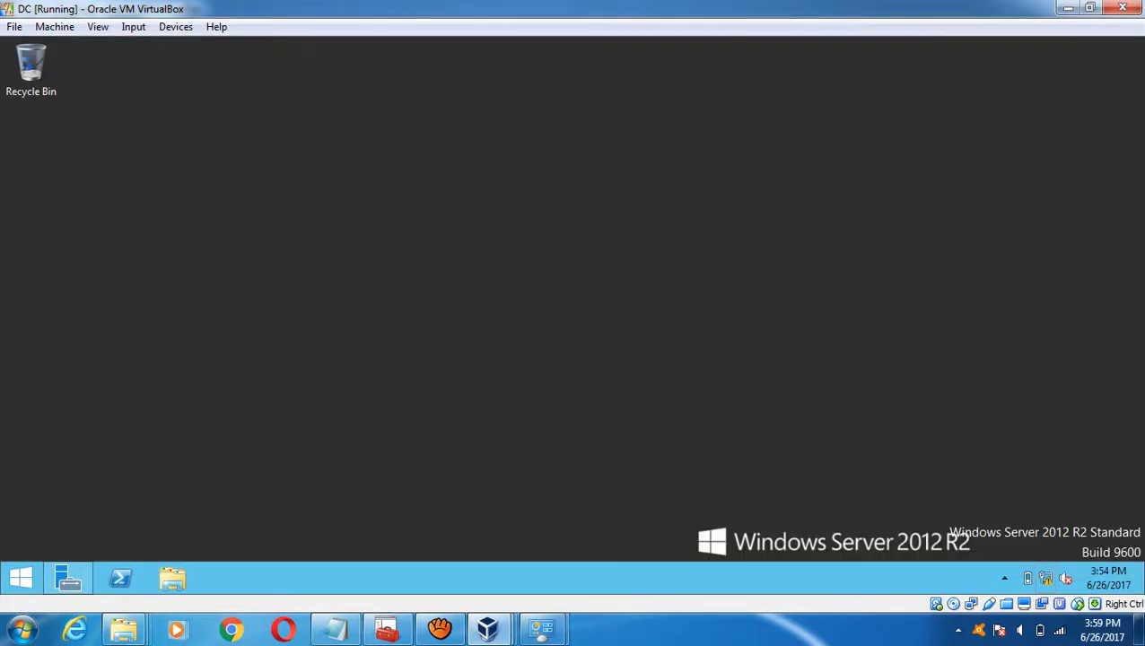
pyautogui.rightClick(1065, 578)
pyautogui.click(1021, 566)
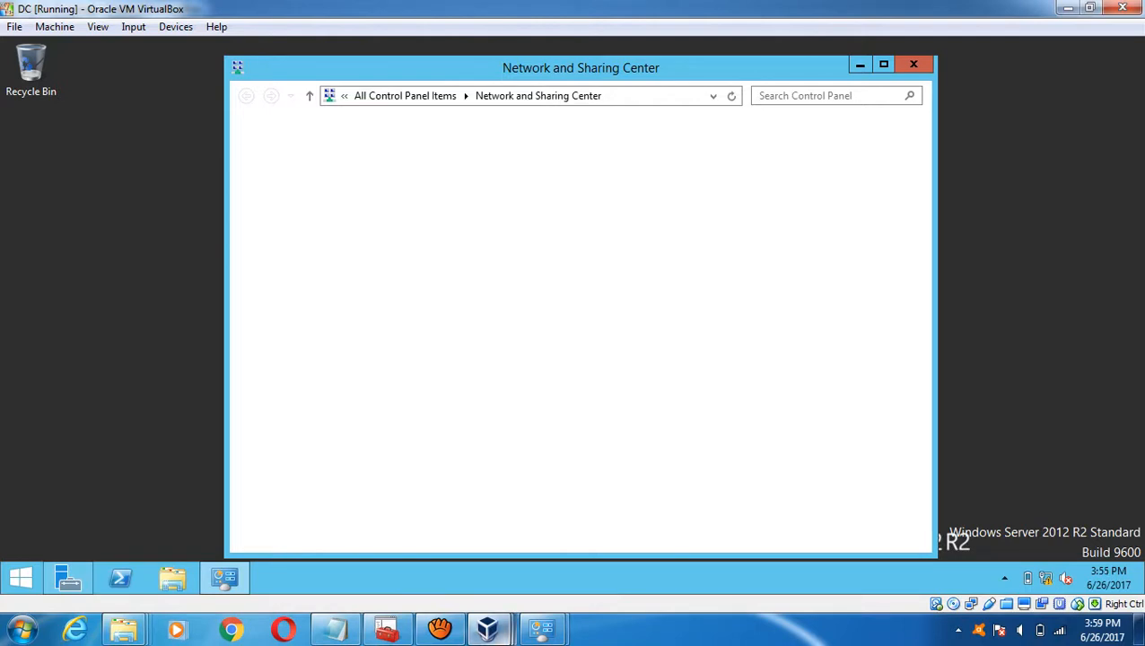
# - On Node2, start Add Roles and Features past the inventory notice, then return to DC
pyautogui.moveTo(487, 628)
pyautogui.click(582, 544)
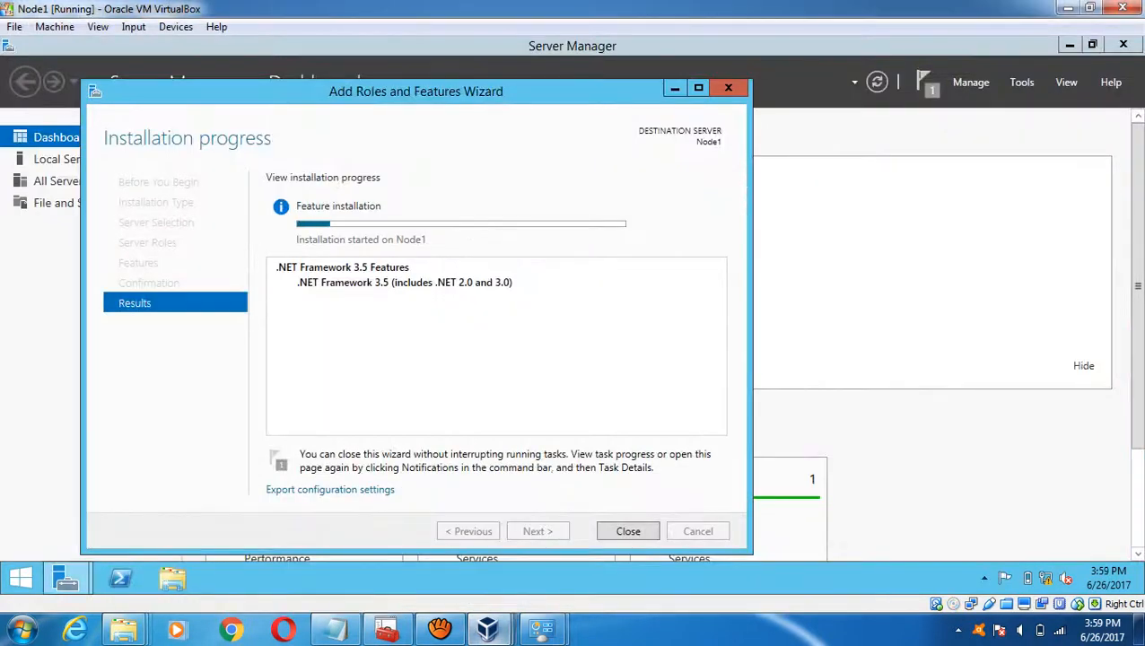
pyautogui.moveTo(489, 628)
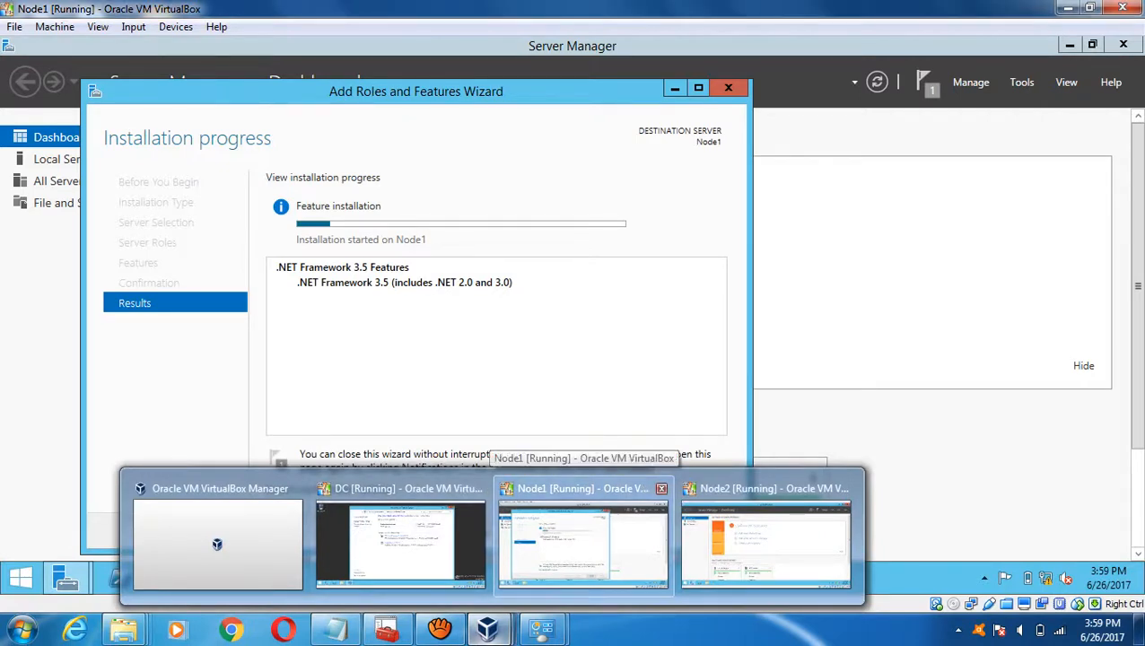
pyautogui.click(765, 543)
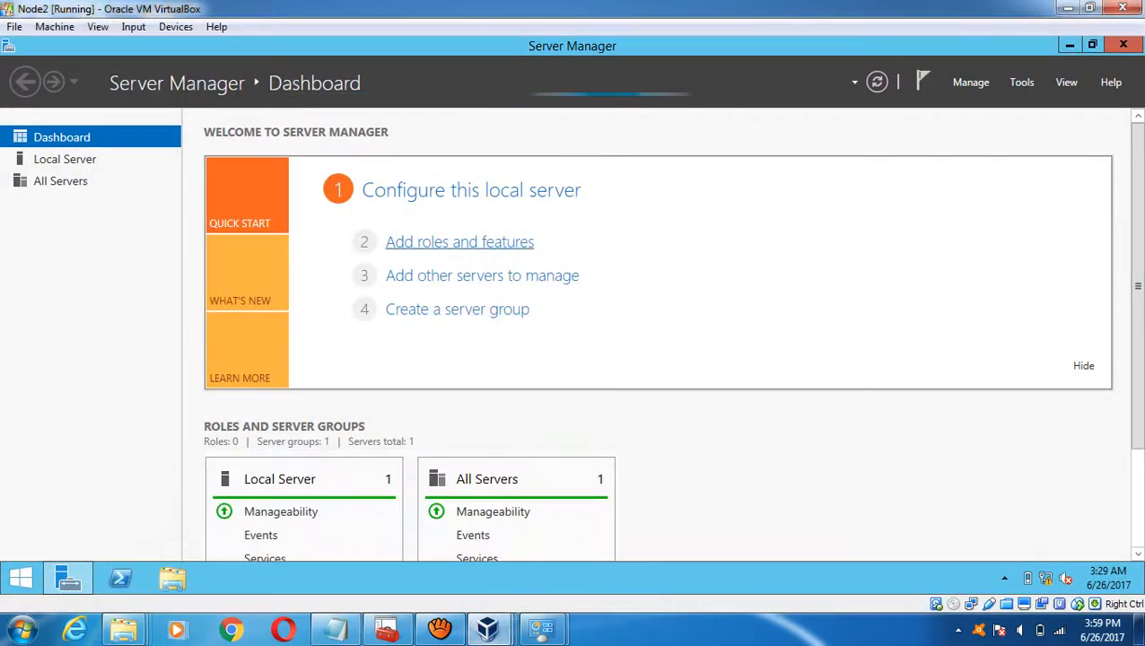
pyautogui.click(459, 241)
pyautogui.click(731, 365)
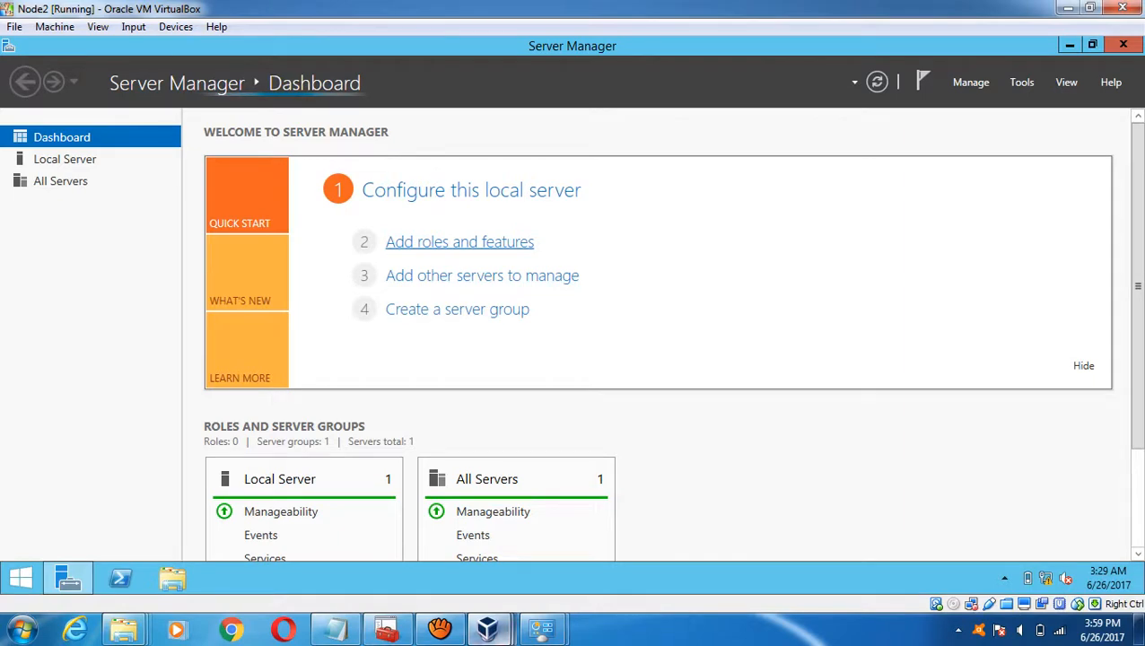
pyautogui.moveTo(494, 631)
pyautogui.click(401, 541)
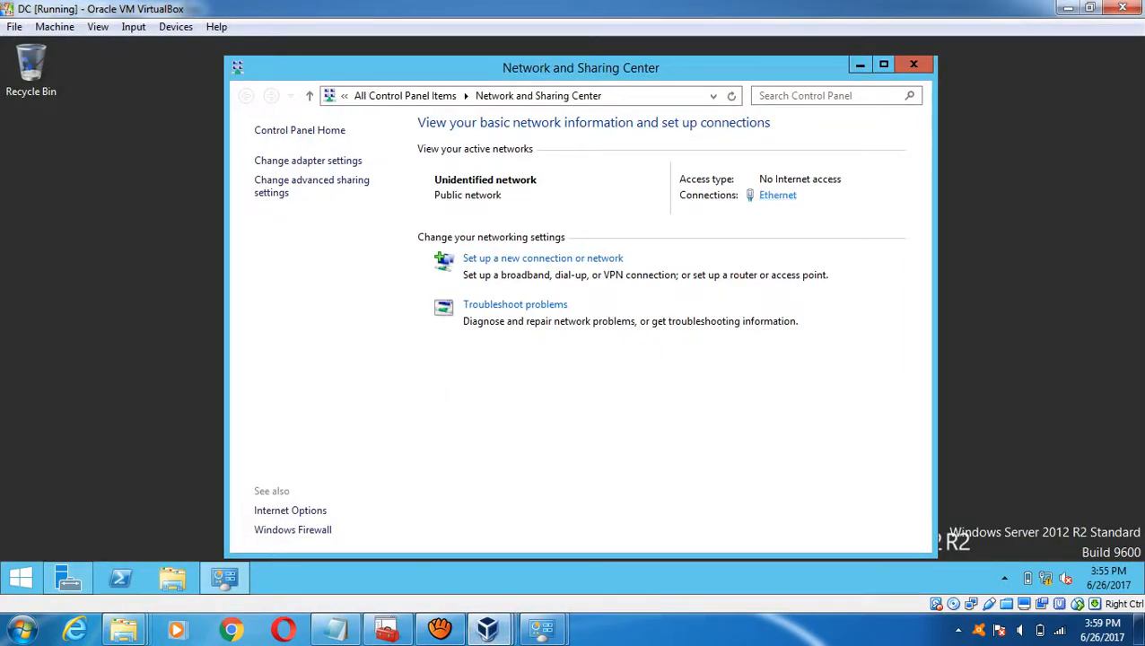
# - In DC's Ethernet IPv4 properties, enter static IP 192.168.1.10, gateway 192.168.1.1 and DNS 127.0.0.1
pyautogui.click(777, 195)
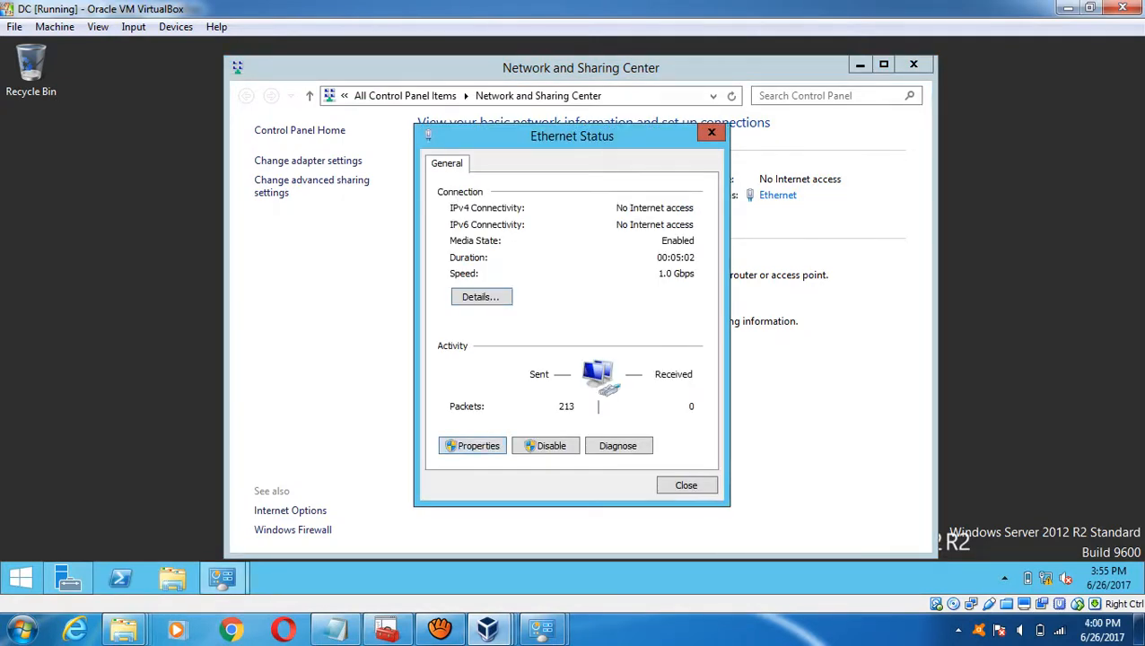
pyautogui.hotkey('alt', 'p')
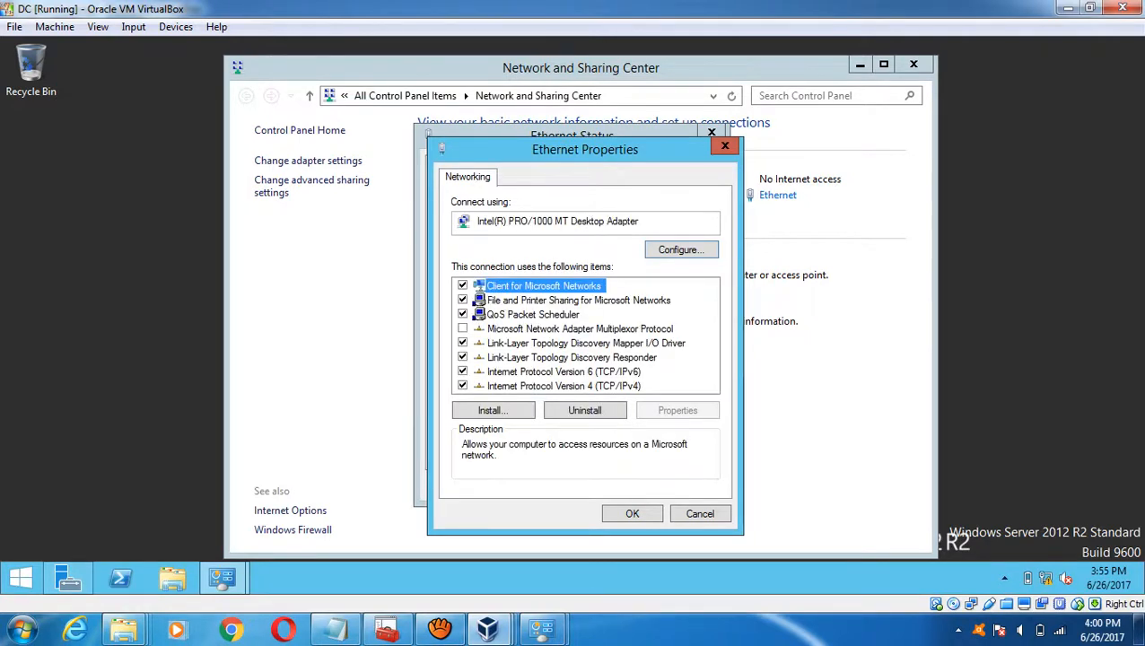
pyautogui.doubleClick(564, 386)
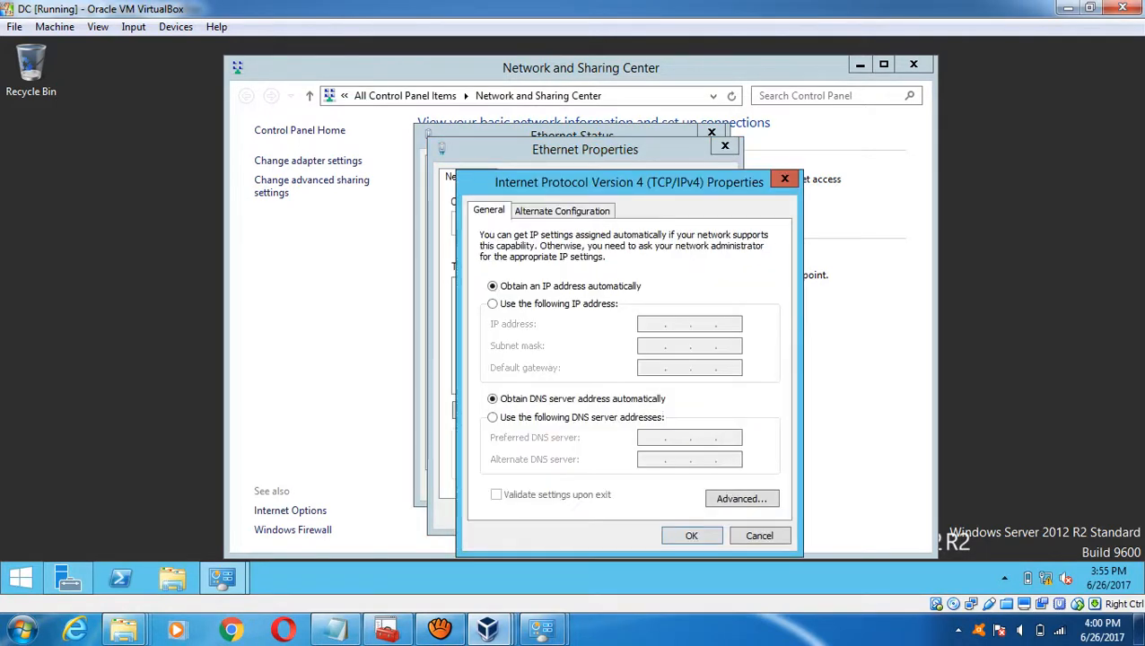
pyautogui.click(492, 303)
pyautogui.write('192 . 168 . ')
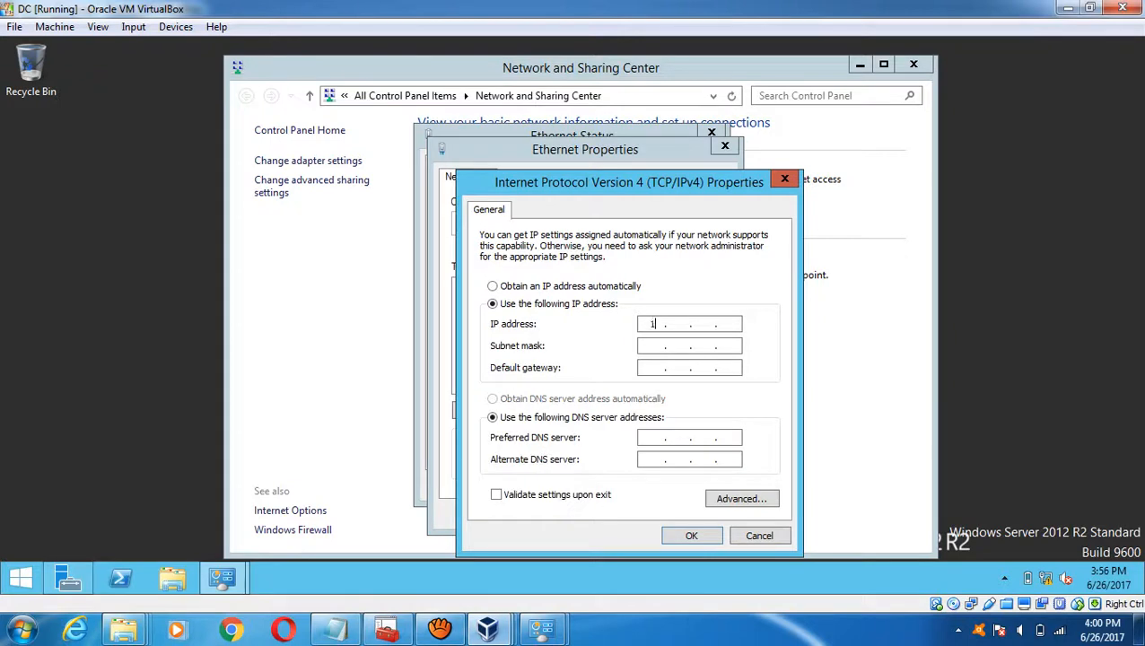
pyautogui.write('1 . 10')
pyautogui.press('Tab')
pyautogui.press('Tab')
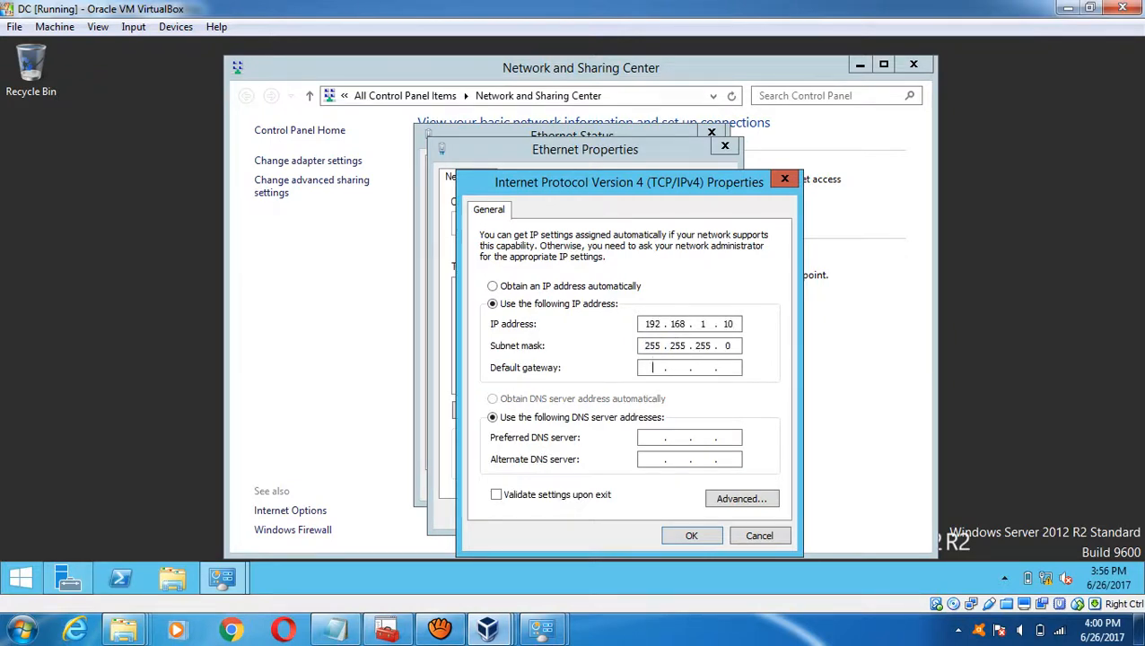
pyautogui.write('192.168.1.1')
pyautogui.press('Tab')
pyautogui.press('Tab')
pyautogui.write('127')
pyautogui.write('0')
pyautogui.write('0.1')
# - Check the Clustering Settings notes, then apply the IPv4 settings and close the network windows
pyautogui.click(336, 628)
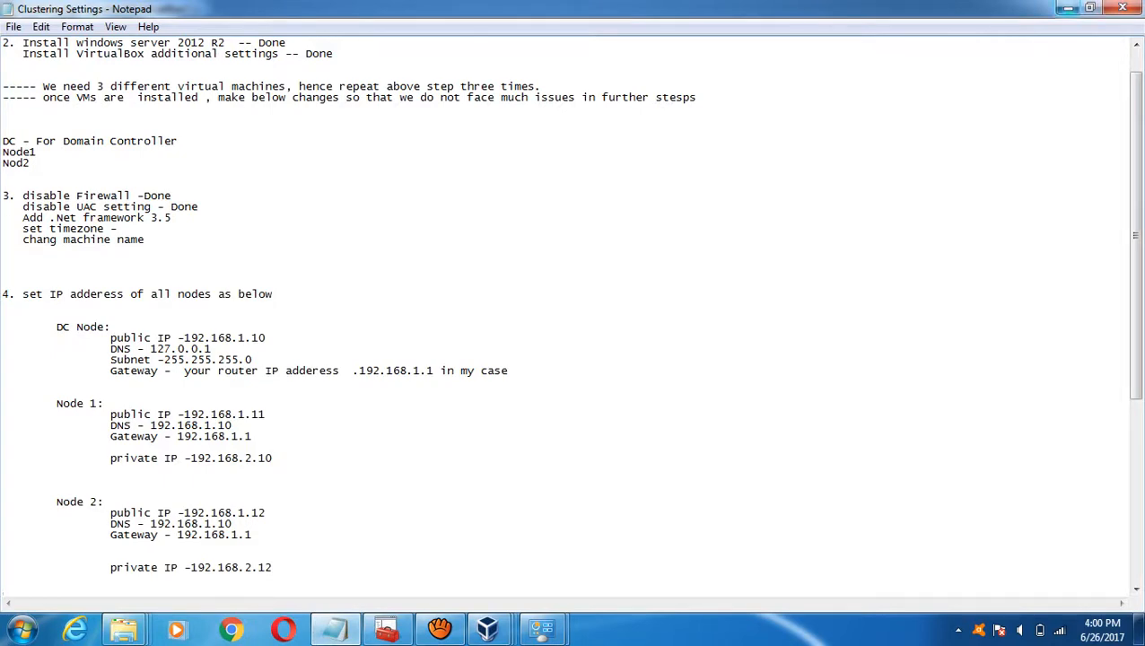
pyautogui.click(1068, 8)
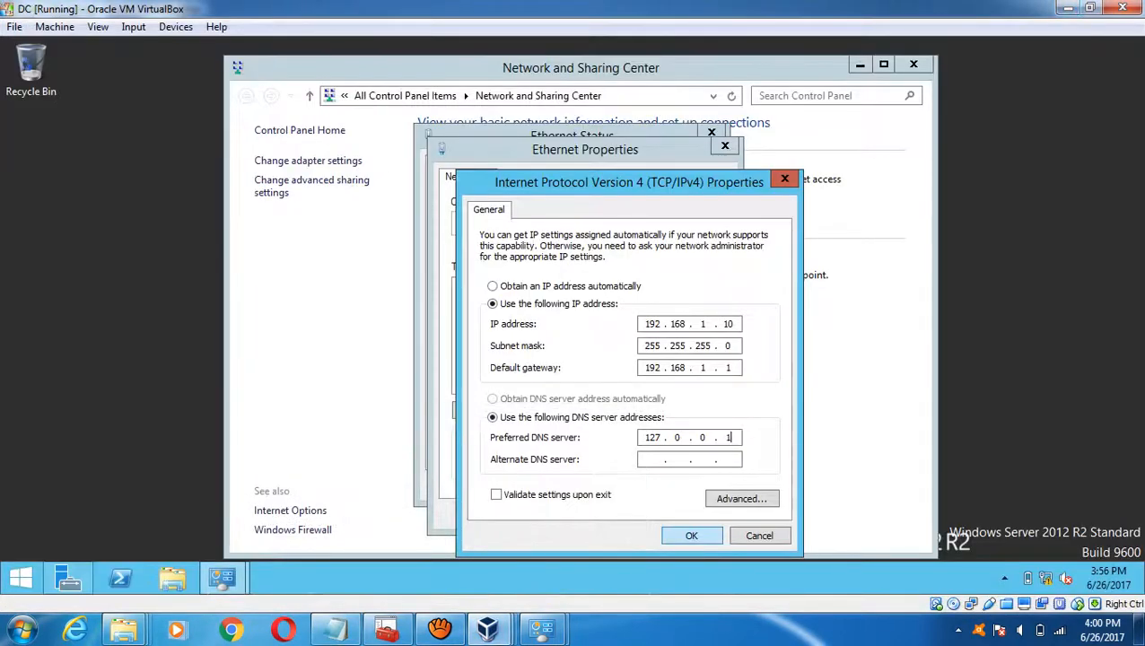
pyautogui.click(690, 534)
pyautogui.click(631, 513)
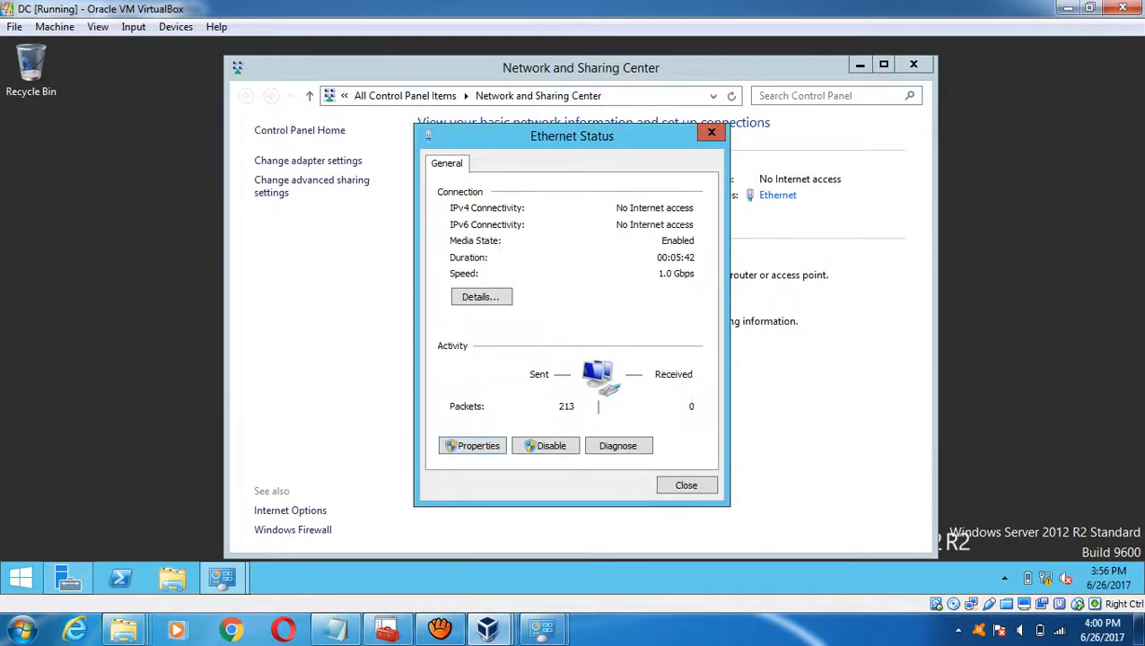
pyautogui.click(685, 485)
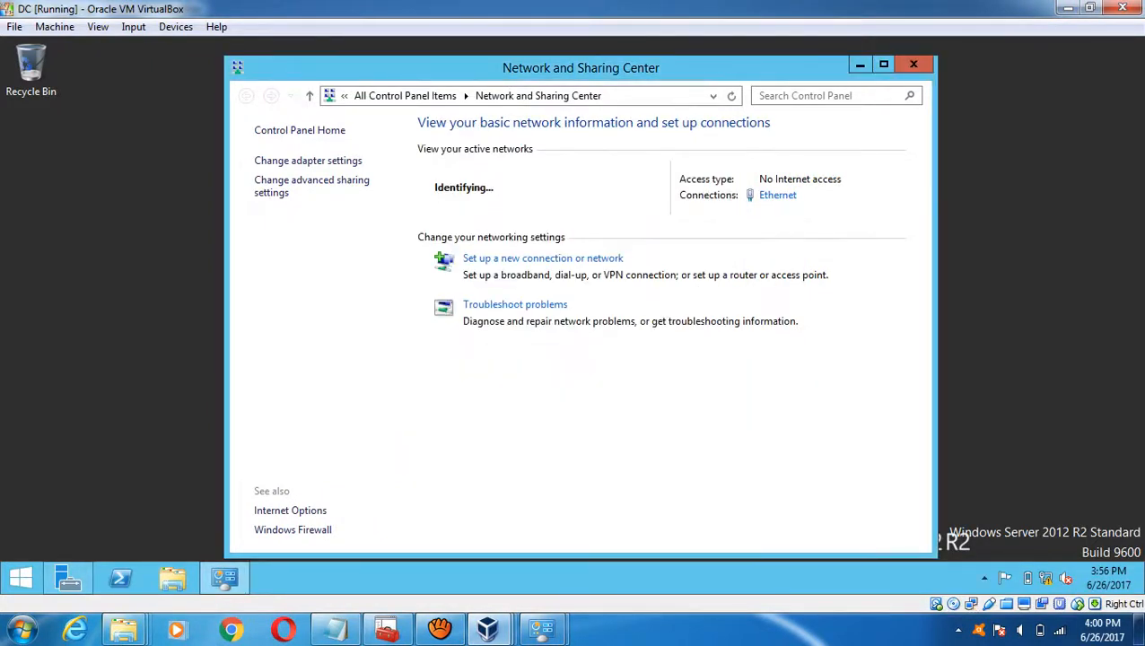
pyautogui.click(913, 64)
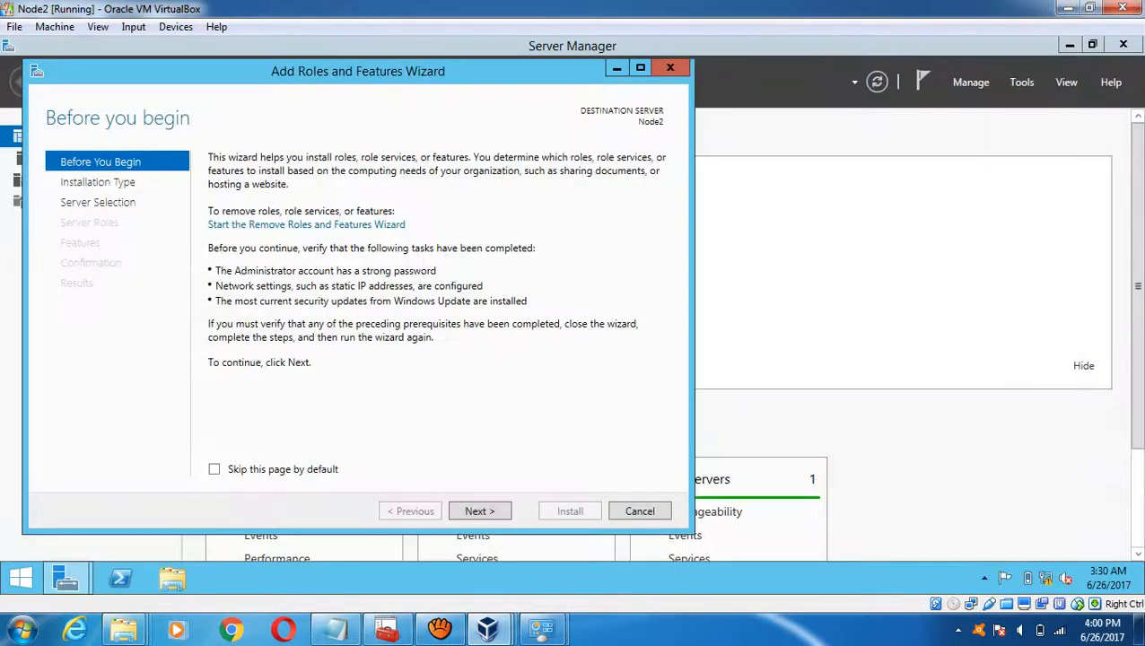
# - Advance Node2's wizard to Installation Type, check Node1's .NET 3.5 install, then return to DC
pyautogui.press('Return')
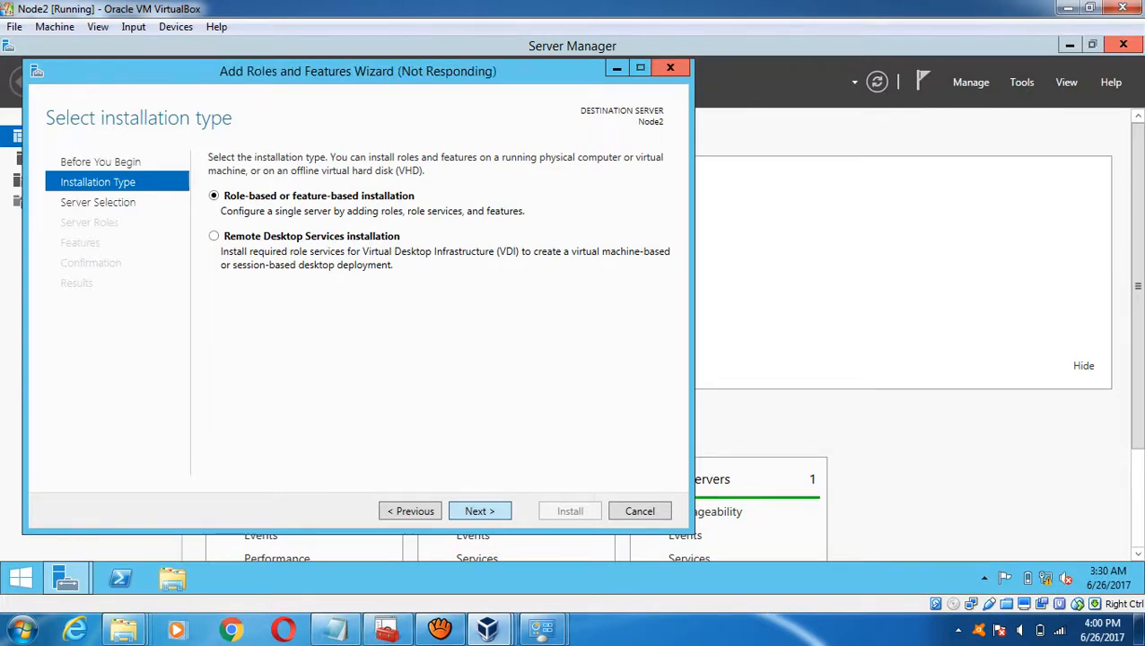
pyautogui.moveTo(487, 628)
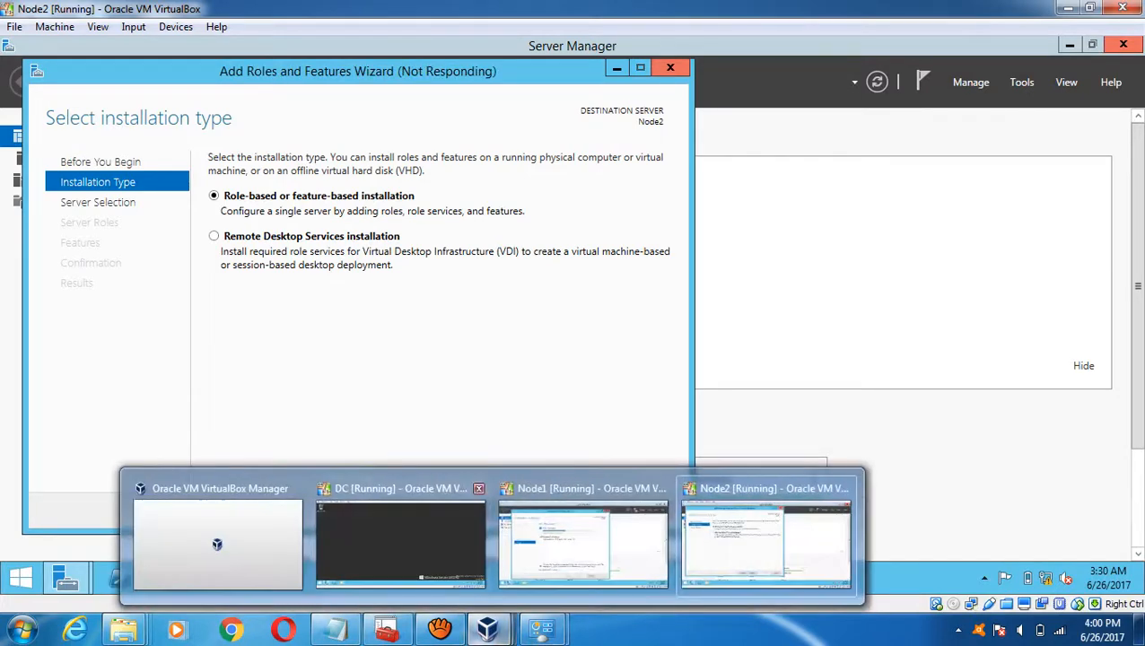
pyautogui.click(584, 538)
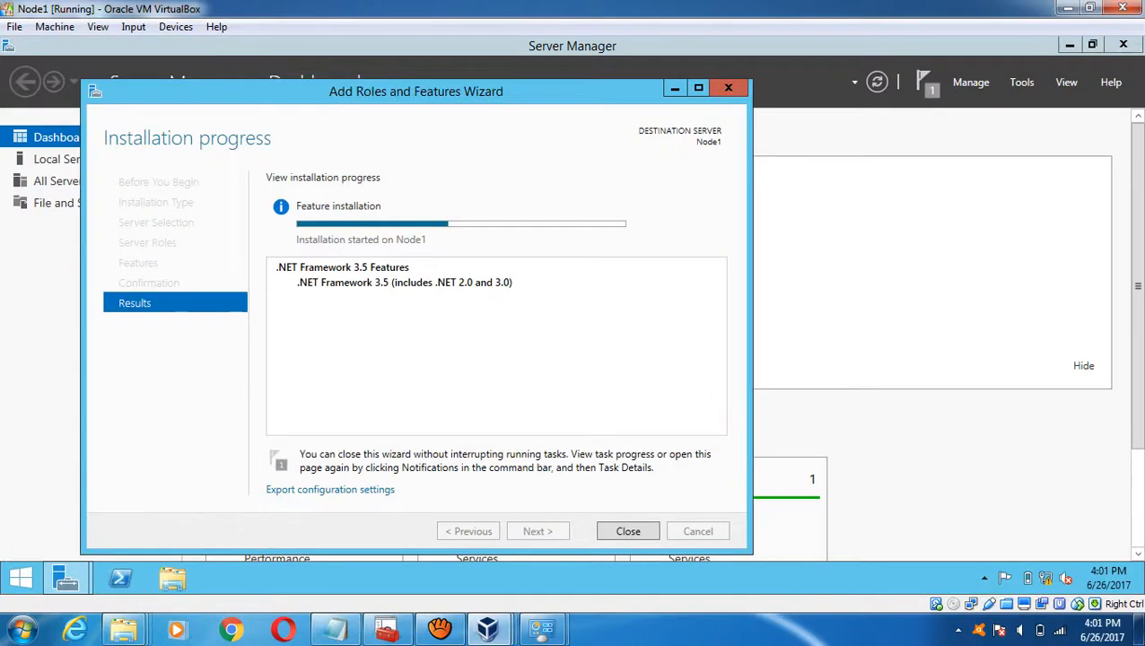
pyautogui.moveTo(487, 628)
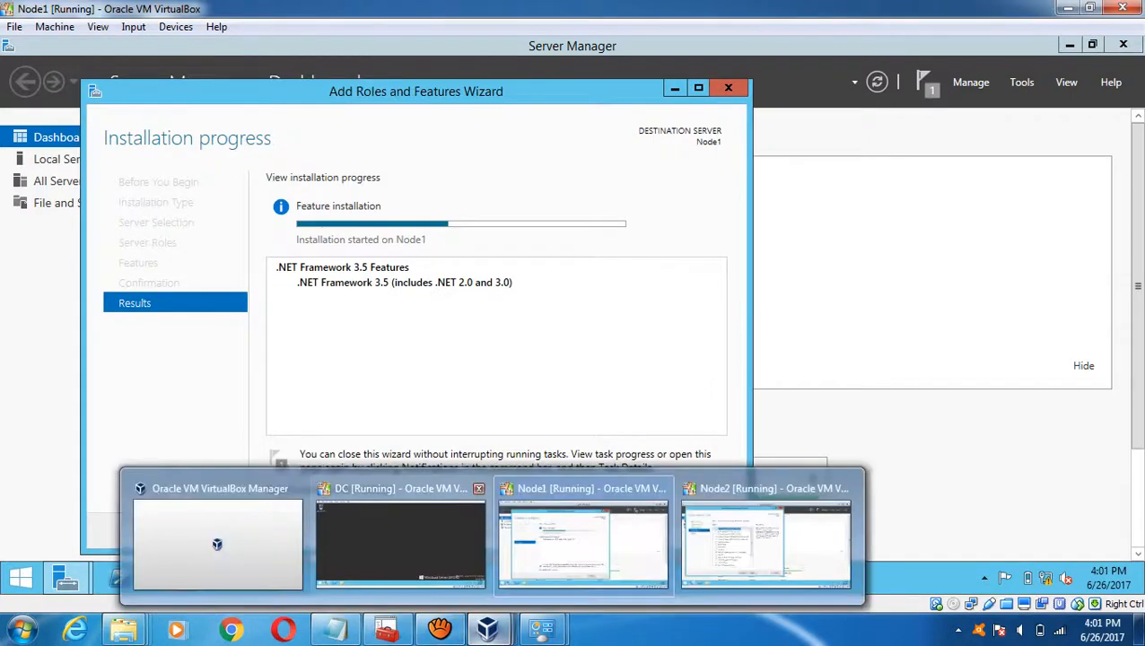
pyautogui.click(399, 529)
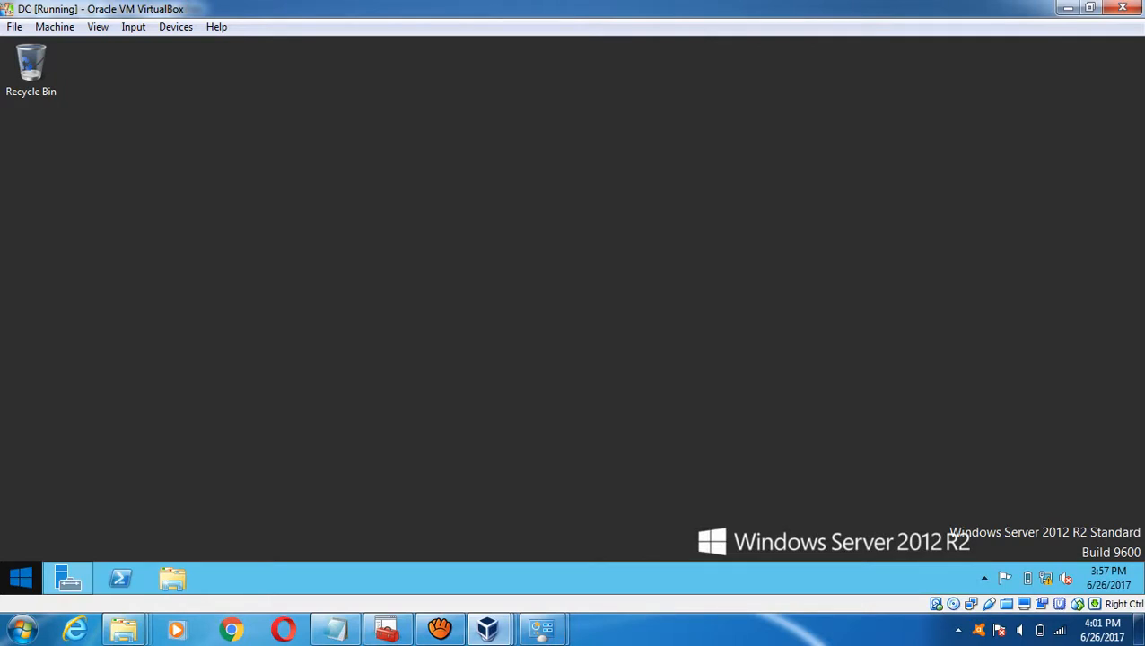
# - Shut down the DC guest, keeping the default Other (Unplanned) reason
pyautogui.click(20, 578)
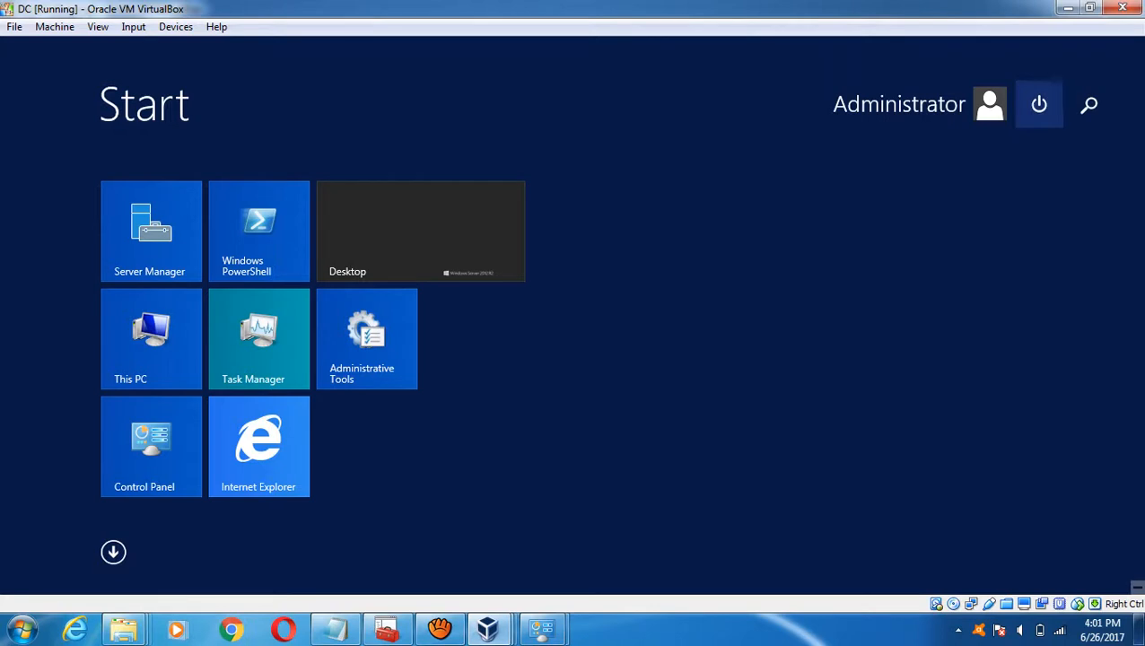
pyautogui.click(1039, 104)
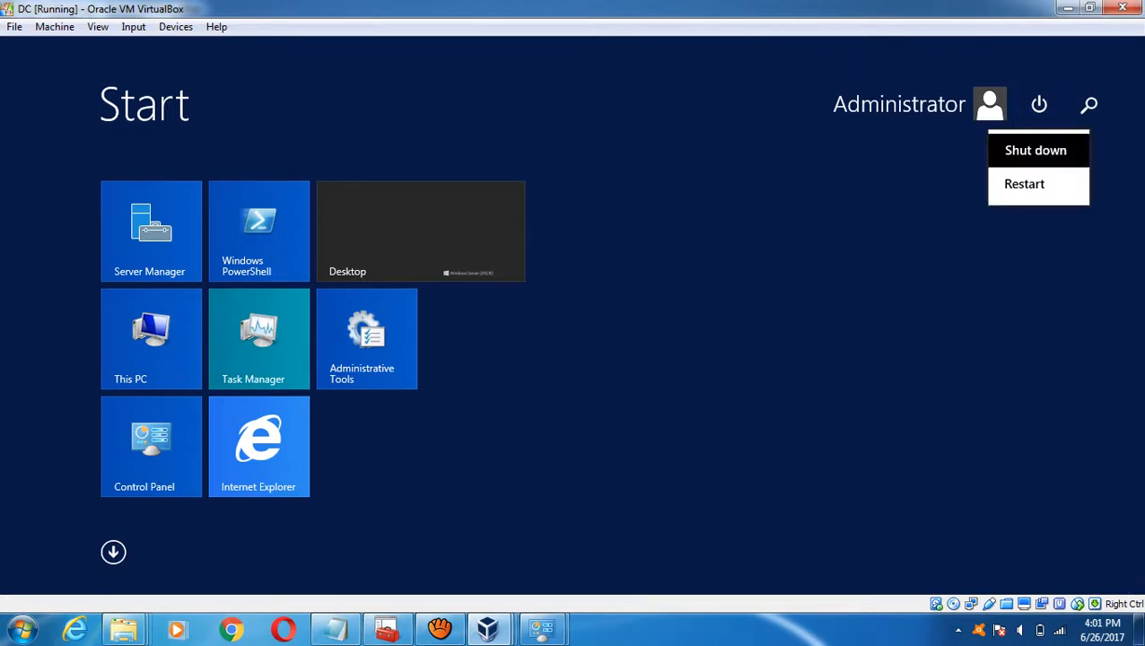
pyautogui.click(1035, 150)
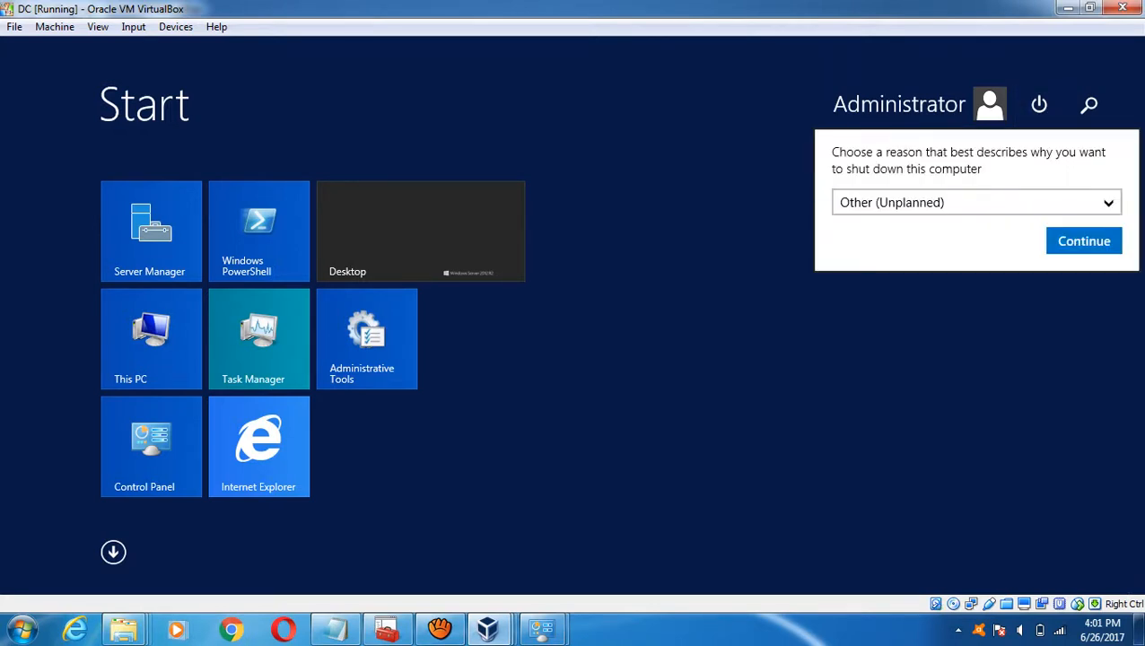
pyautogui.click(1083, 240)
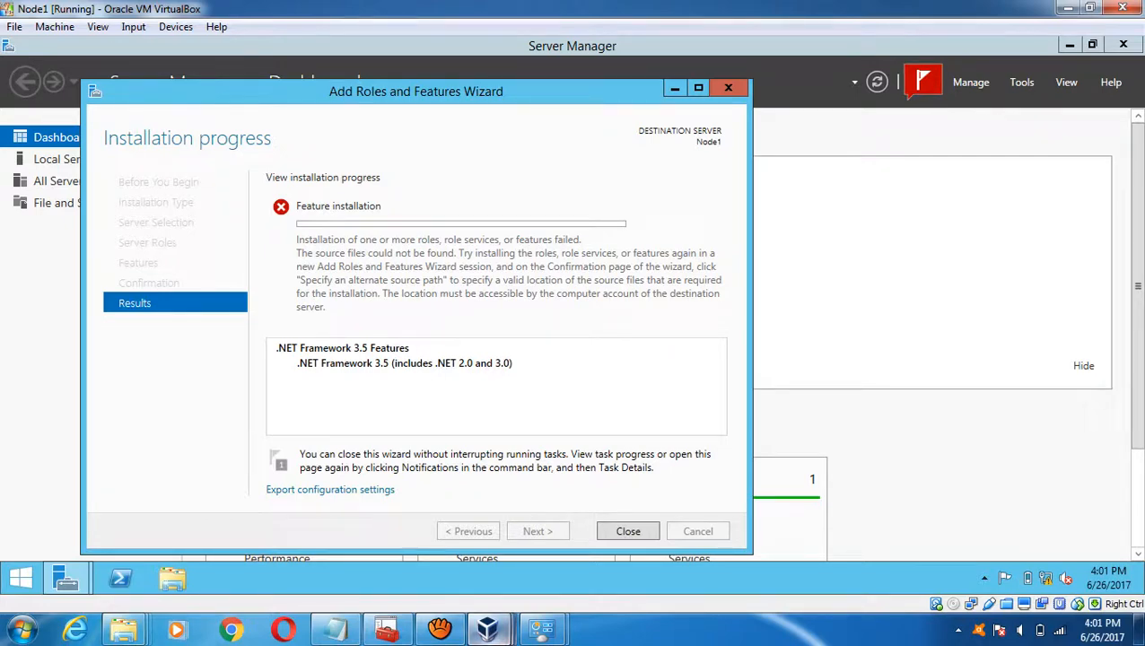
# - On Node2, step the wizard to the features list, cancel it, and close Server Manager
pyautogui.moveTo(487, 628)
pyautogui.click(766, 541)
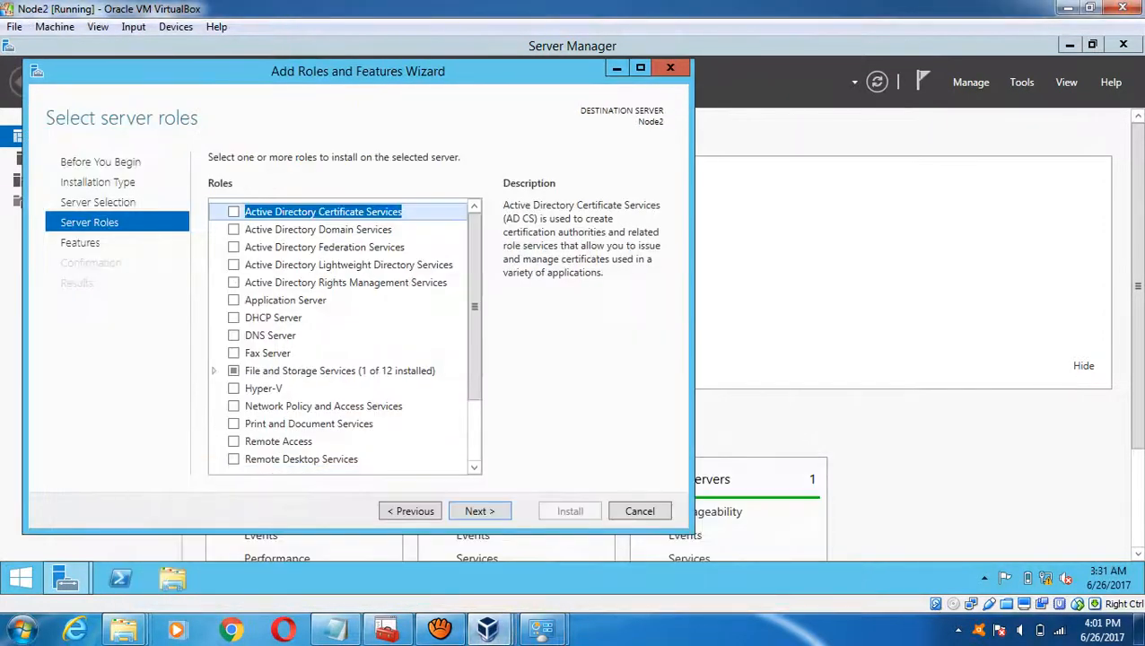
pyautogui.click(479, 510)
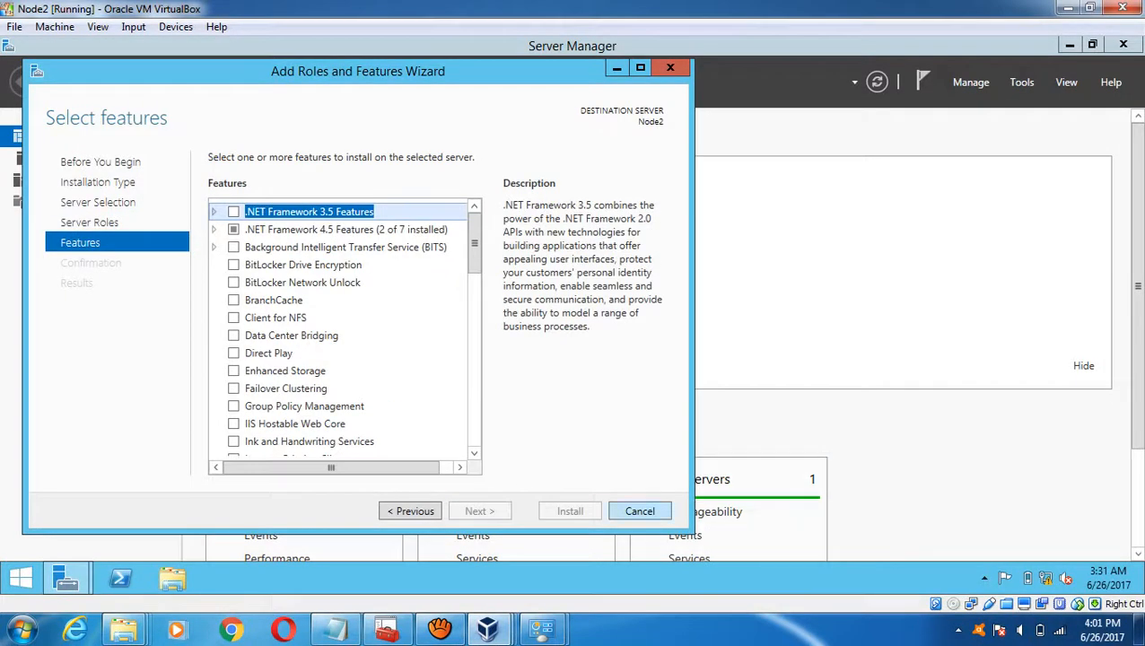
pyautogui.click(638, 511)
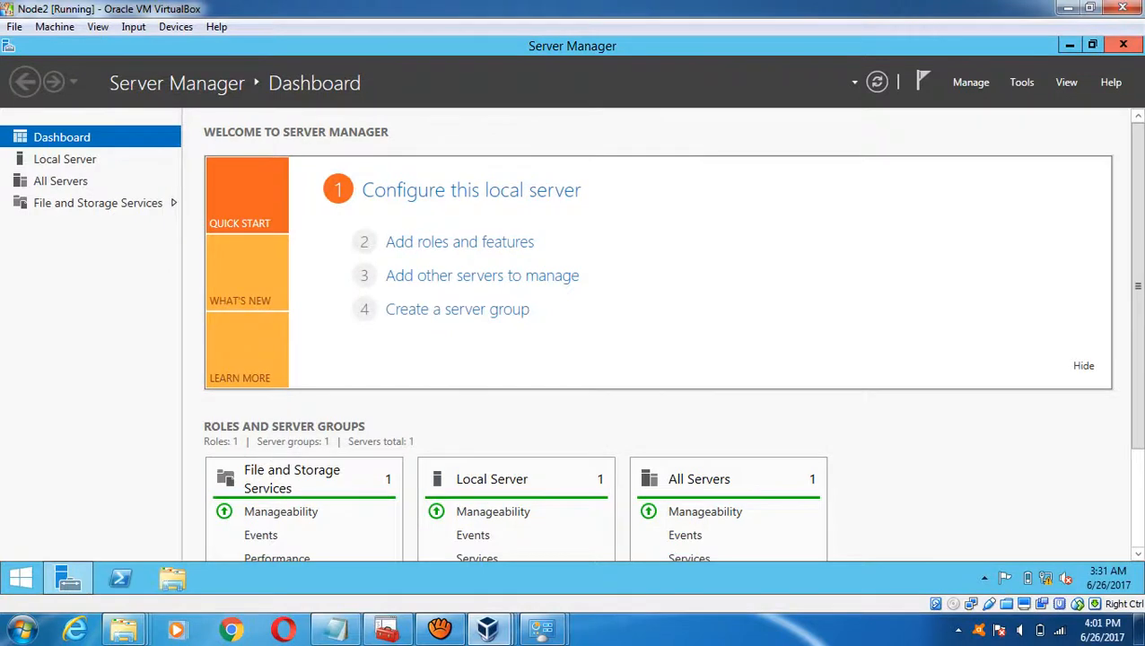
pyautogui.hotkey('alt', 'F4')
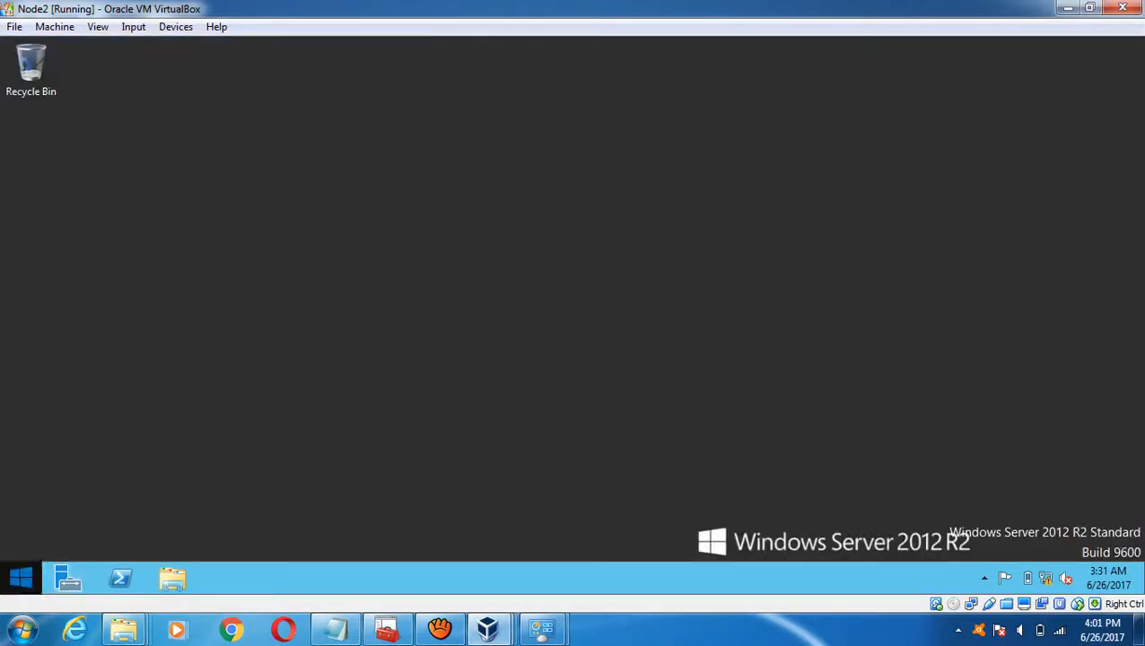